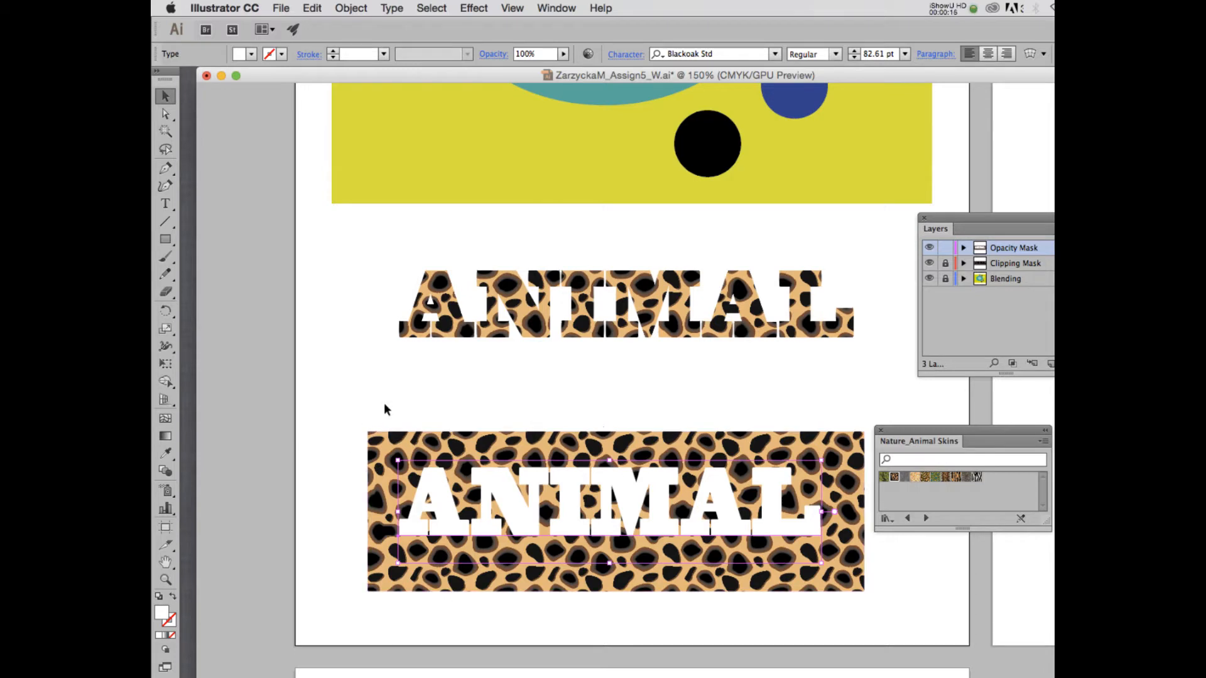
# Display the Transparency panel beside the artwork and adjust the panel dock's position slightly
pyautogui.click(496, 55)
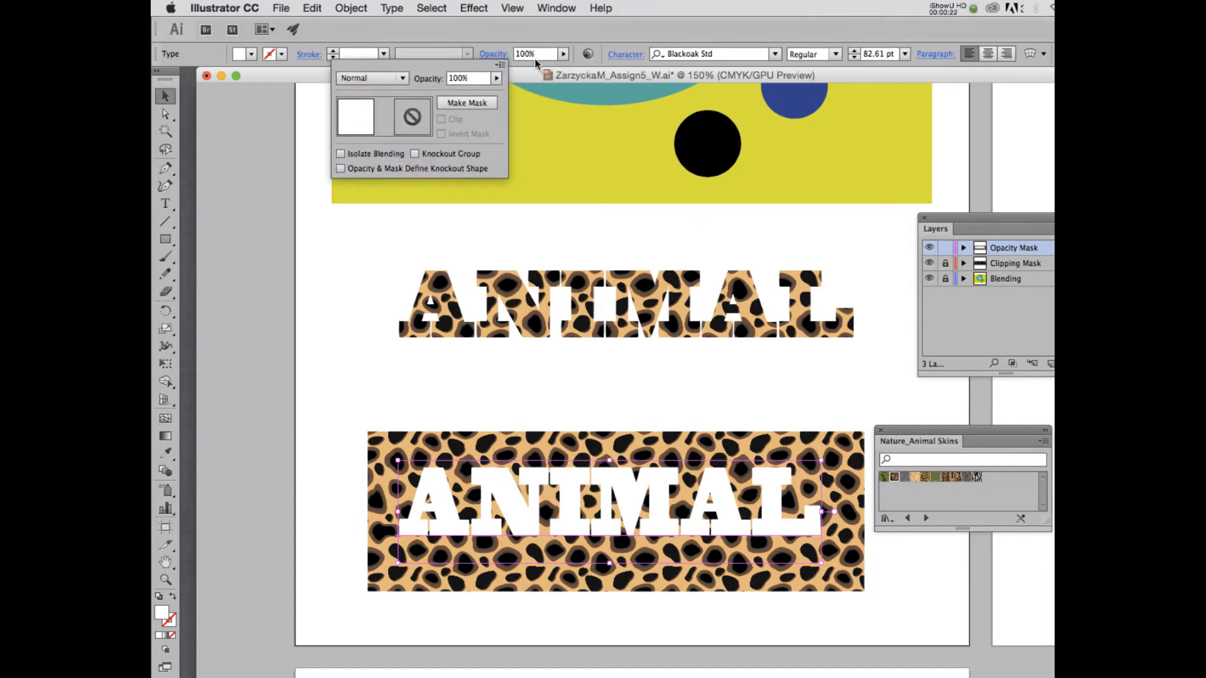
pyautogui.click(488, 39)
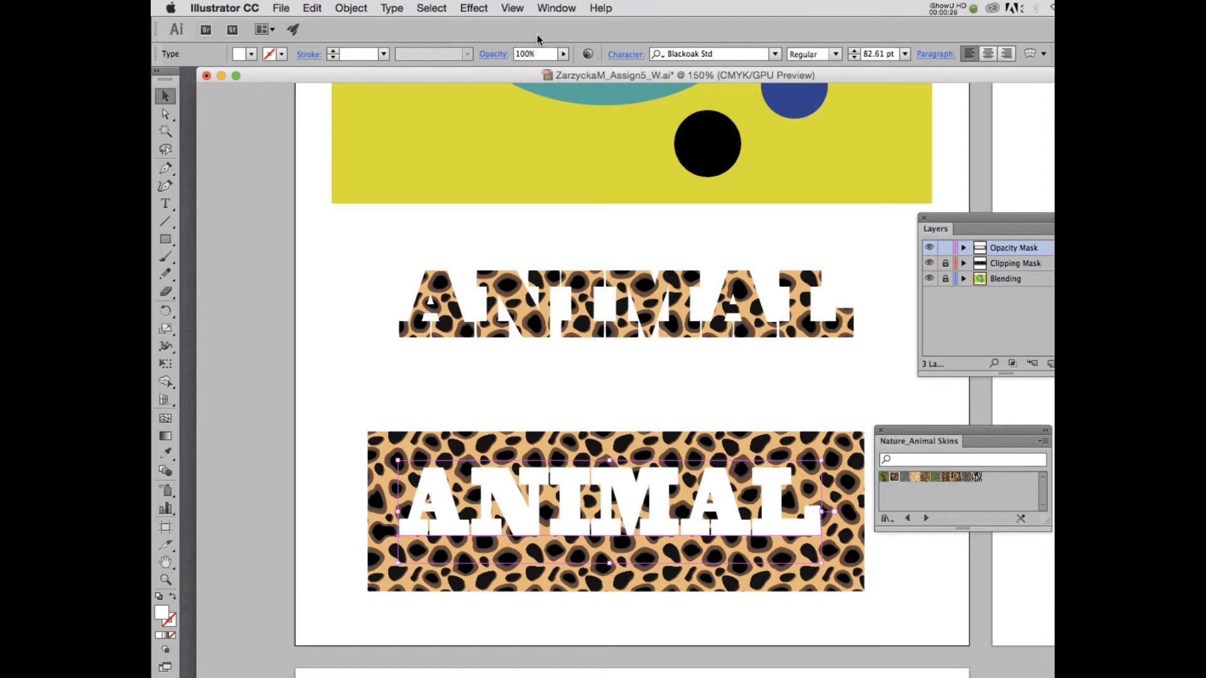
pyautogui.click(551, 7)
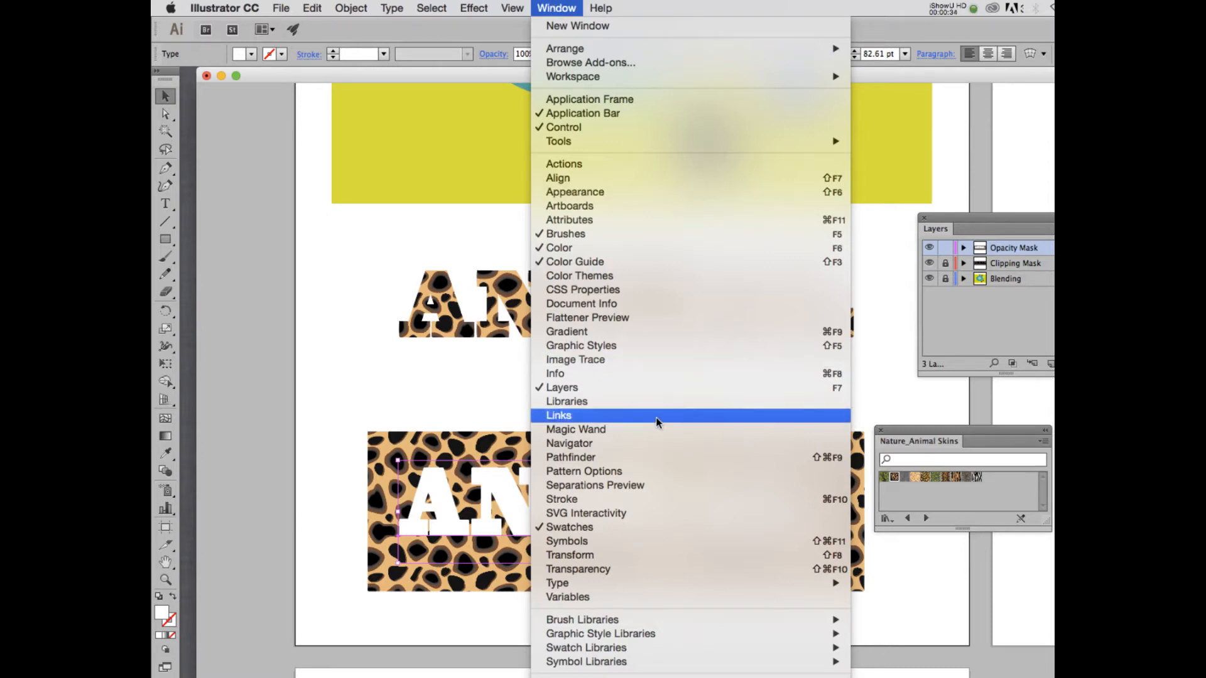
pyautogui.click(651, 569)
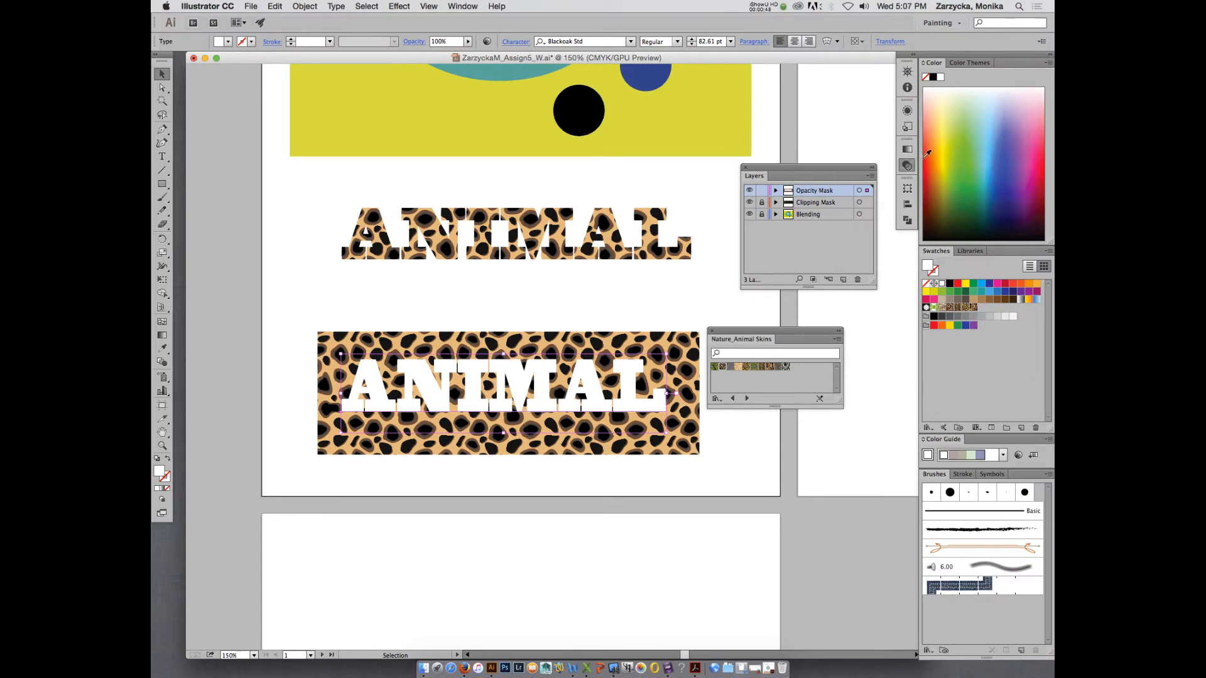
pyautogui.click(771, 6)
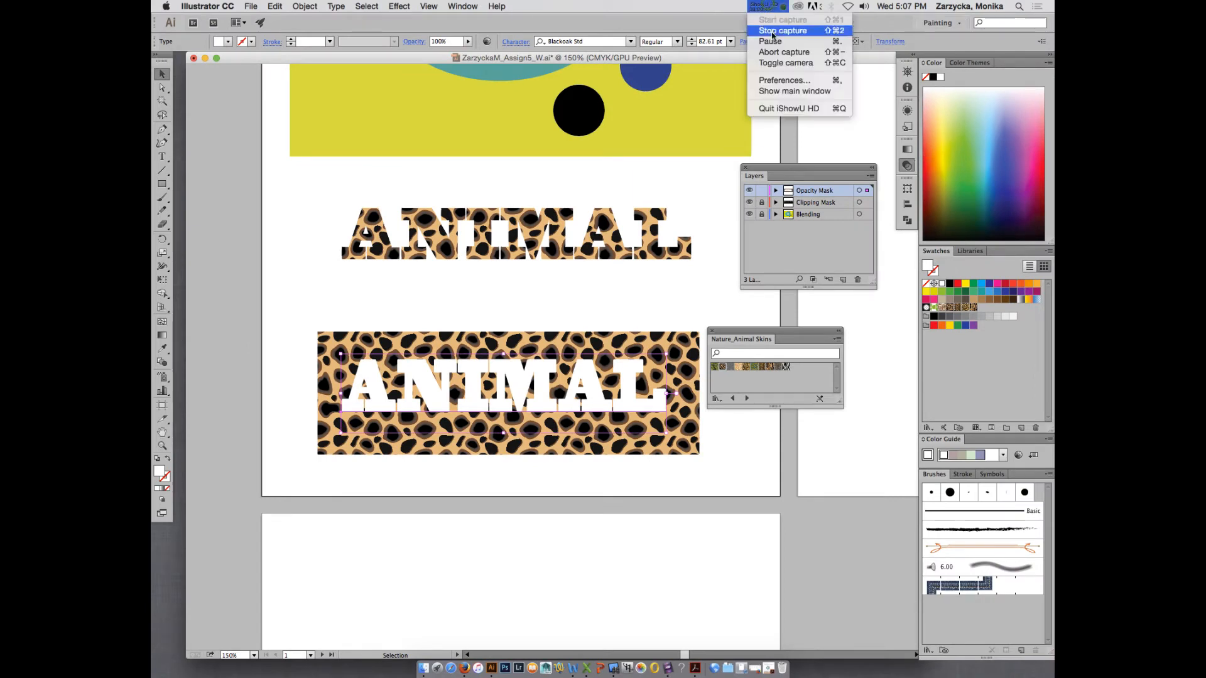
pyautogui.click(772, 42)
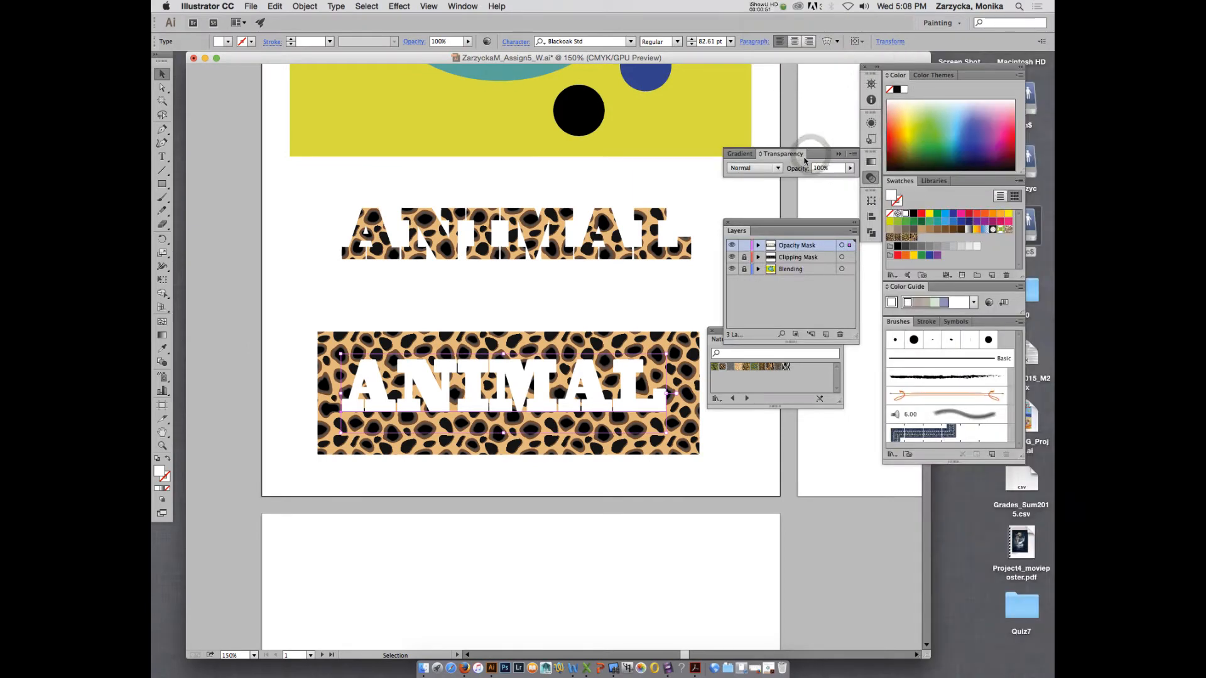
pyautogui.click(871, 178)
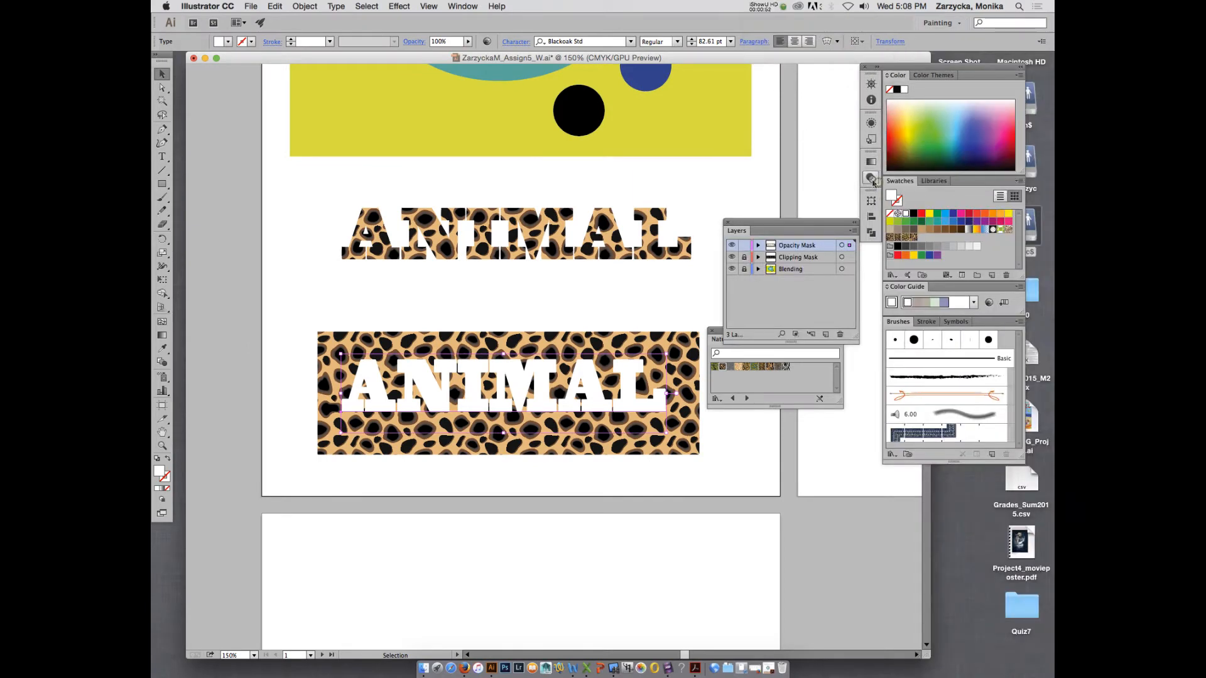
pyautogui.click(871, 179)
pyautogui.moveTo(931, 67)
pyautogui.mouseDown()
pyautogui.moveTo(954, 55)
pyautogui.moveTo(930, 66)
pyautogui.mouseUp()
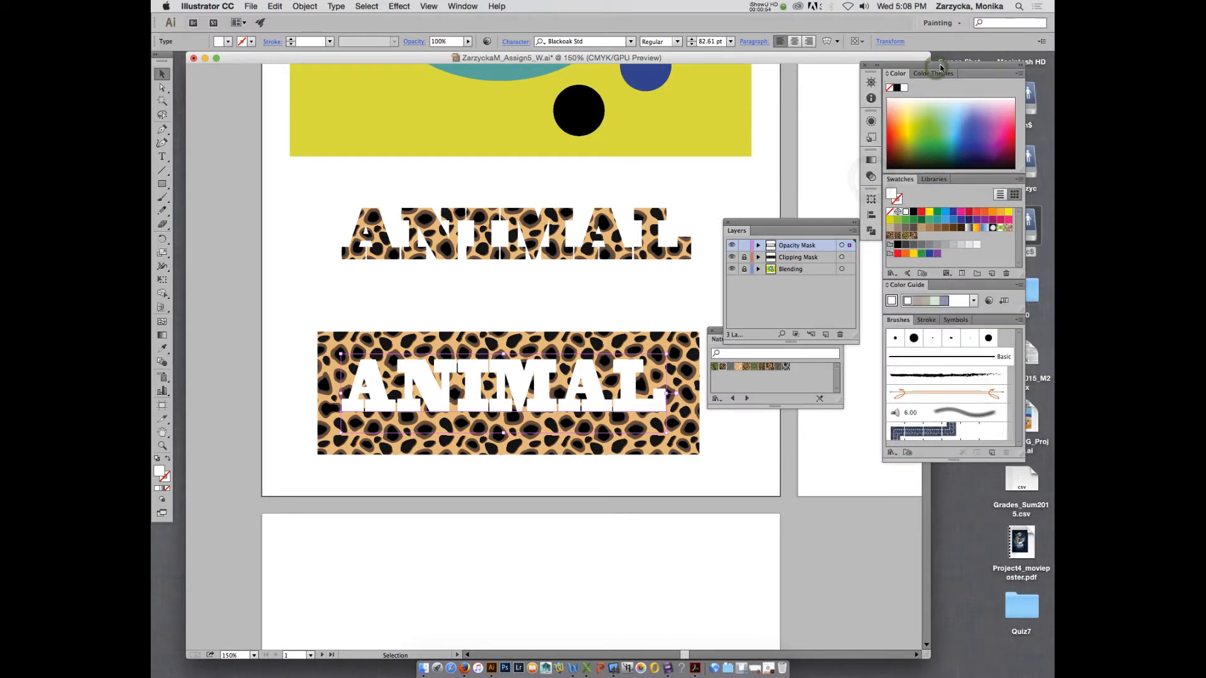
pyautogui.click(871, 178)
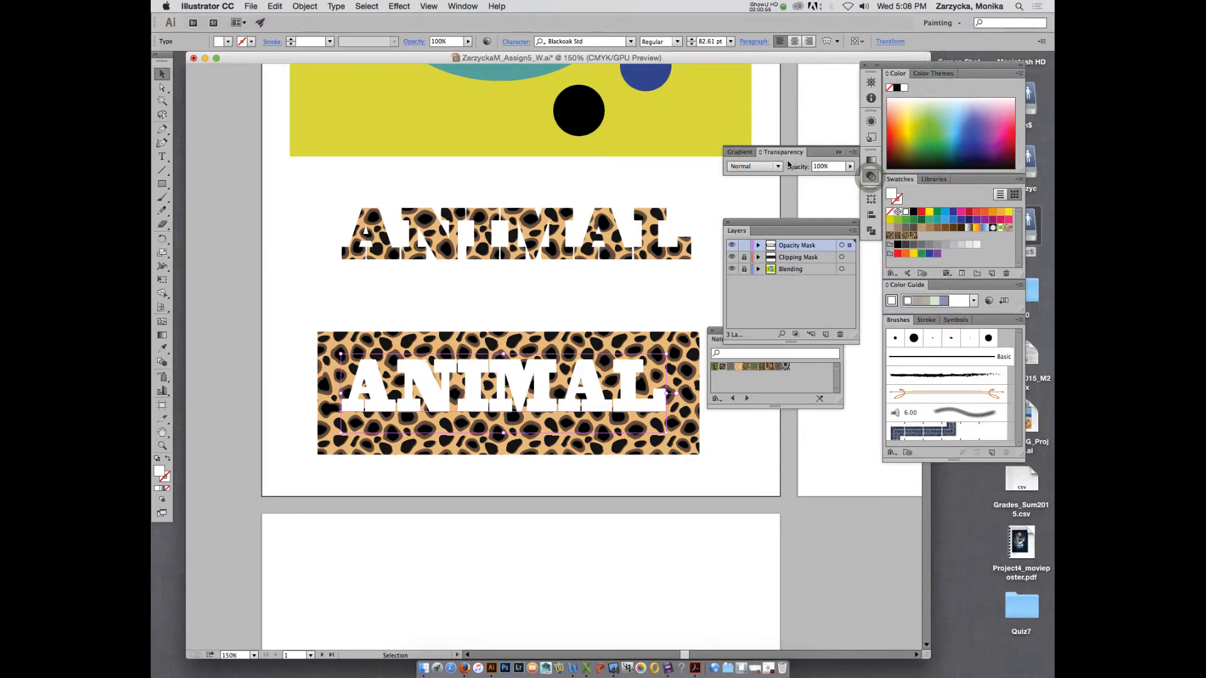
# Select the leopard-pattern rectangle together with the white ANIMAL text over it and make an opacity mask from them
pyautogui.click(291, 324)
pyautogui.click(358, 369)
pyautogui.click(852, 153)
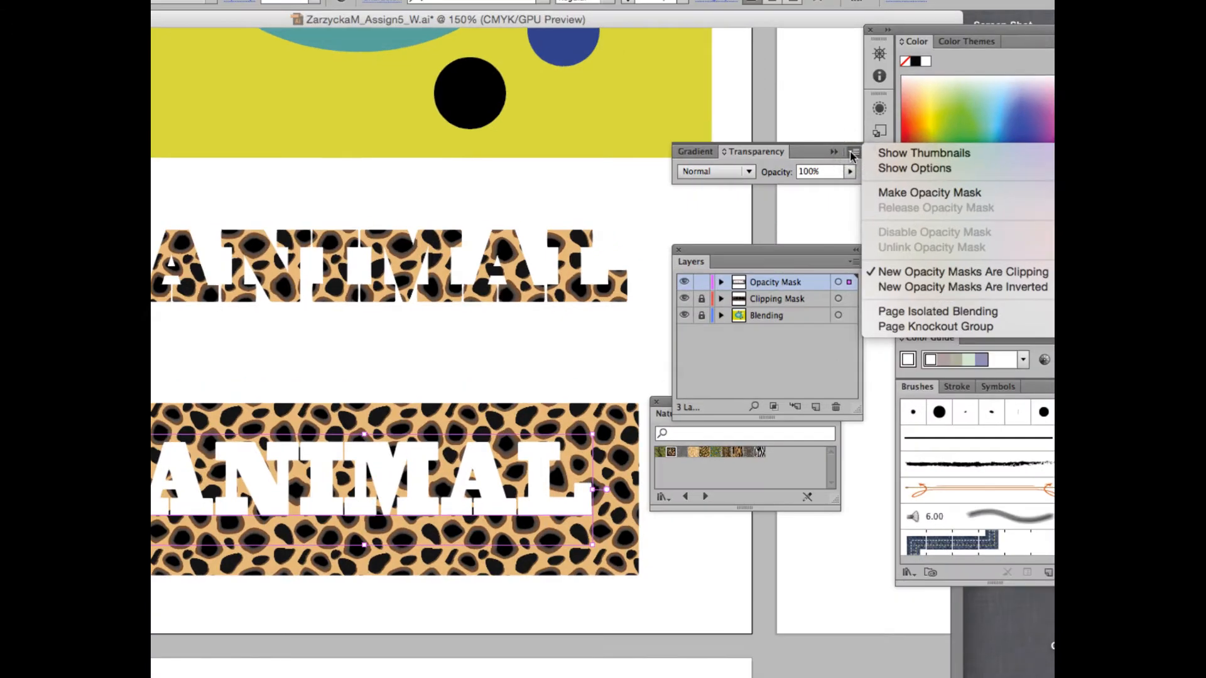
pyautogui.click(946, 193)
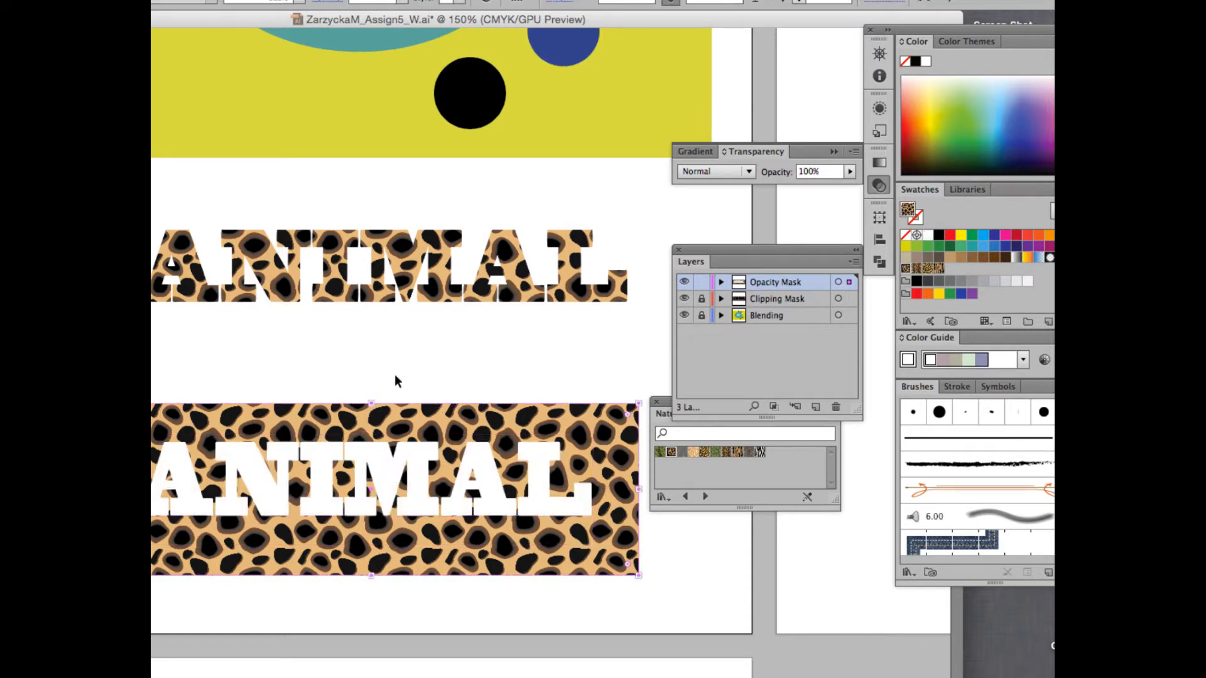
pyautogui.moveTo(394, 375); pyautogui.dragTo(461, 480)
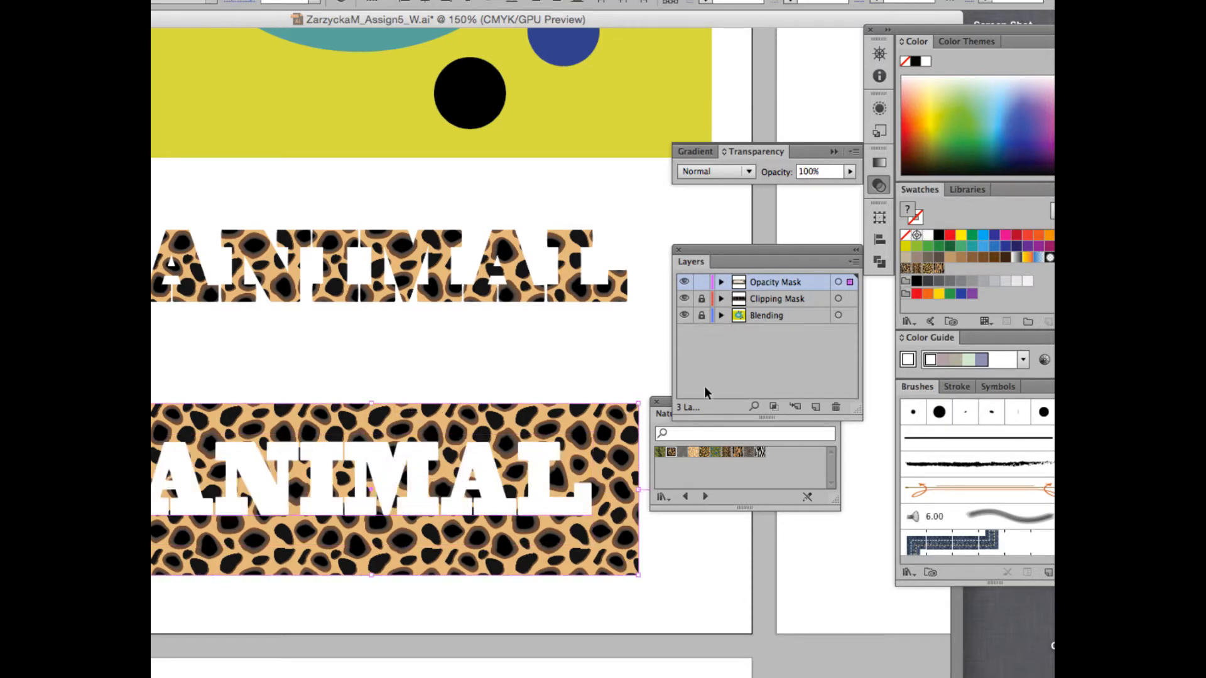
pyautogui.click(852, 153)
pyautogui.click(908, 194)
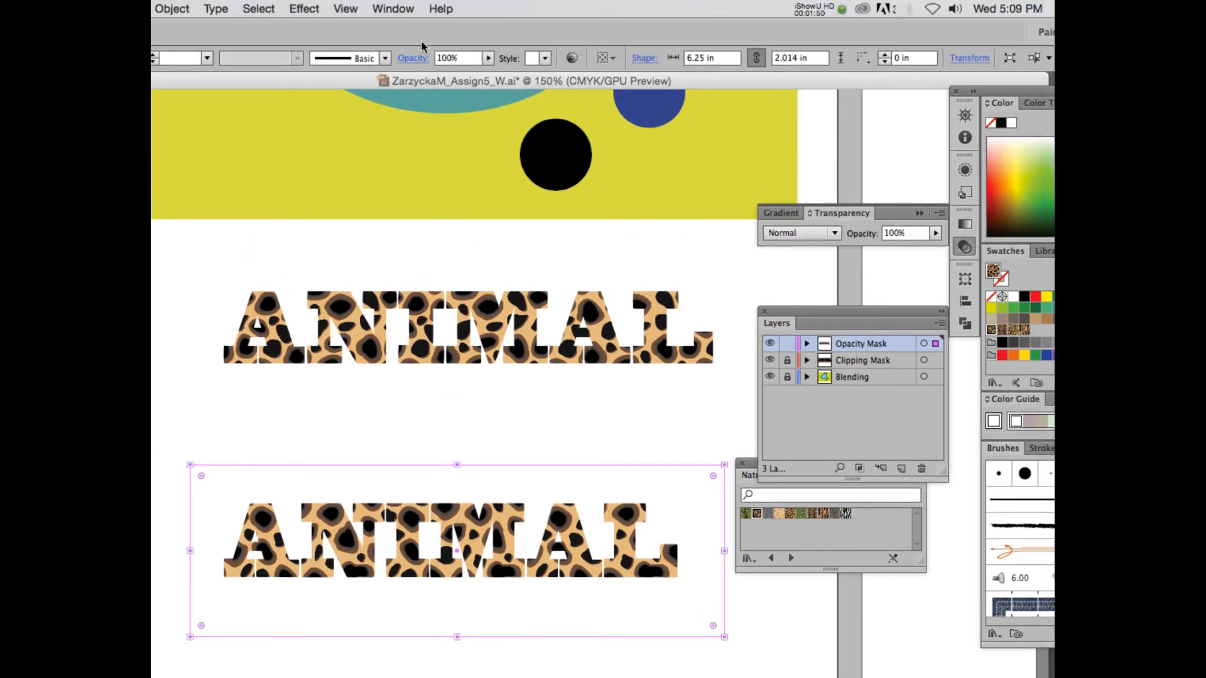
# Examine the masked rectangle's opacity mask commands, thumbnails and Clip options
pyautogui.click(938, 200)
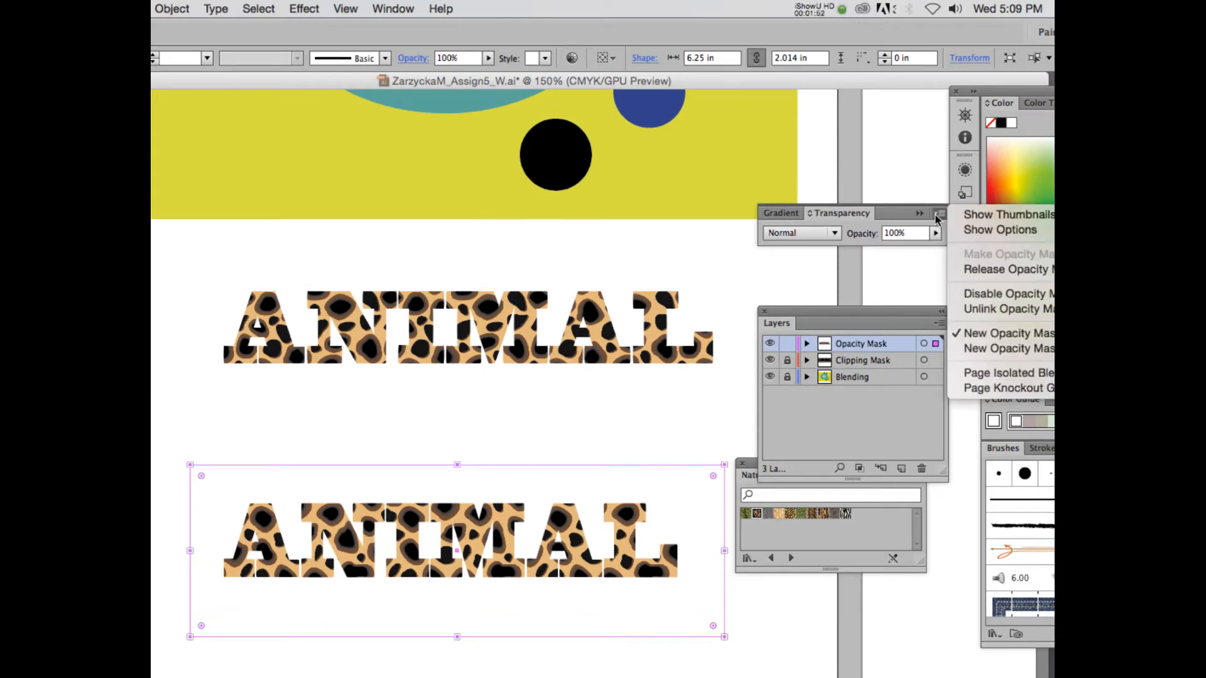
pyautogui.click(867, 229)
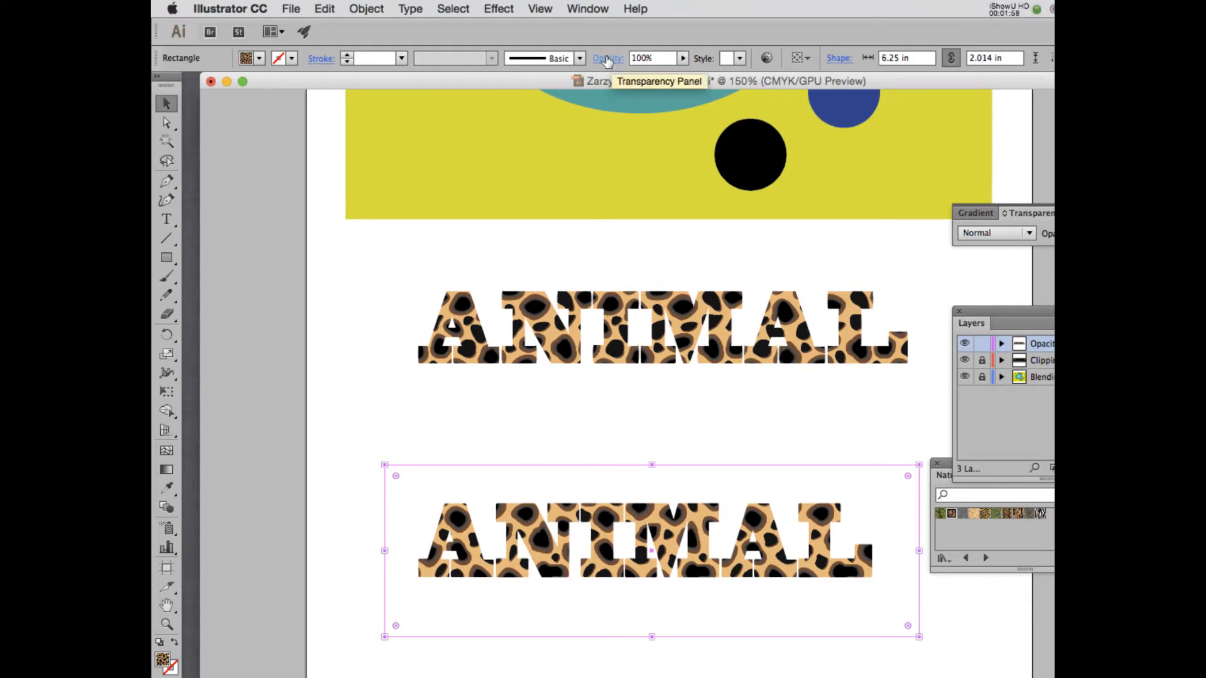
pyautogui.click(607, 59)
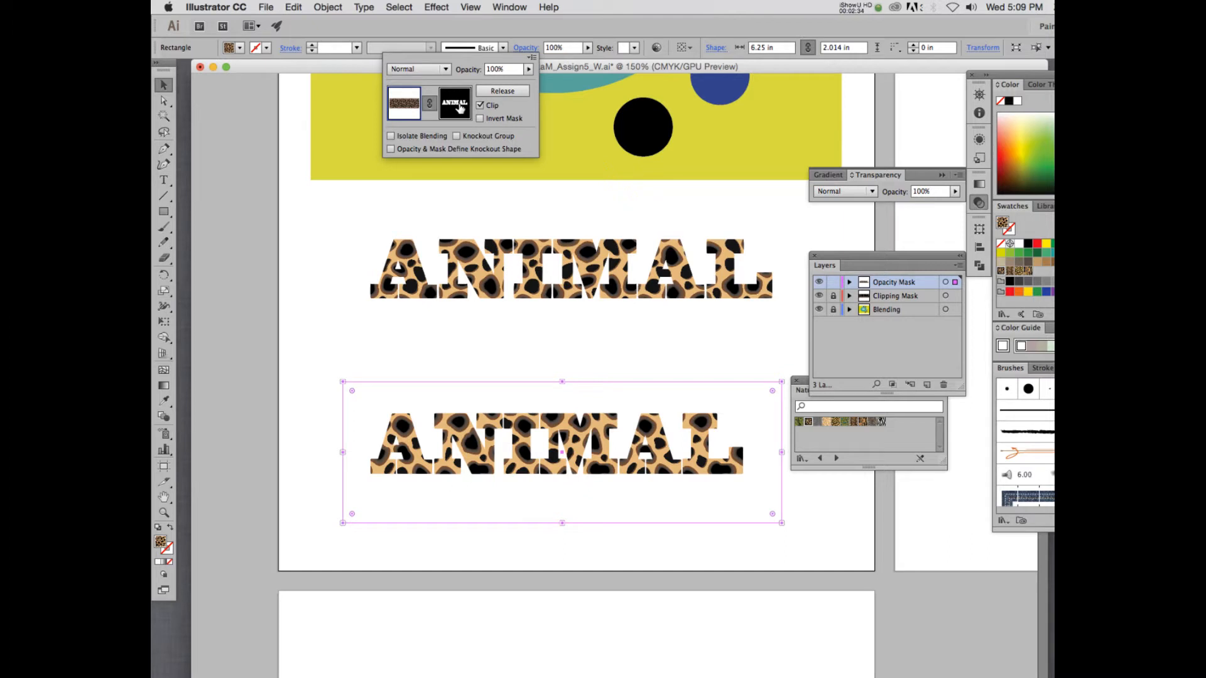
# Try to edit the masked ANIMAL lettering directly on the artboard with the Type tool, and clear the selection
pyautogui.click(163, 179)
pyautogui.click(165, 181)
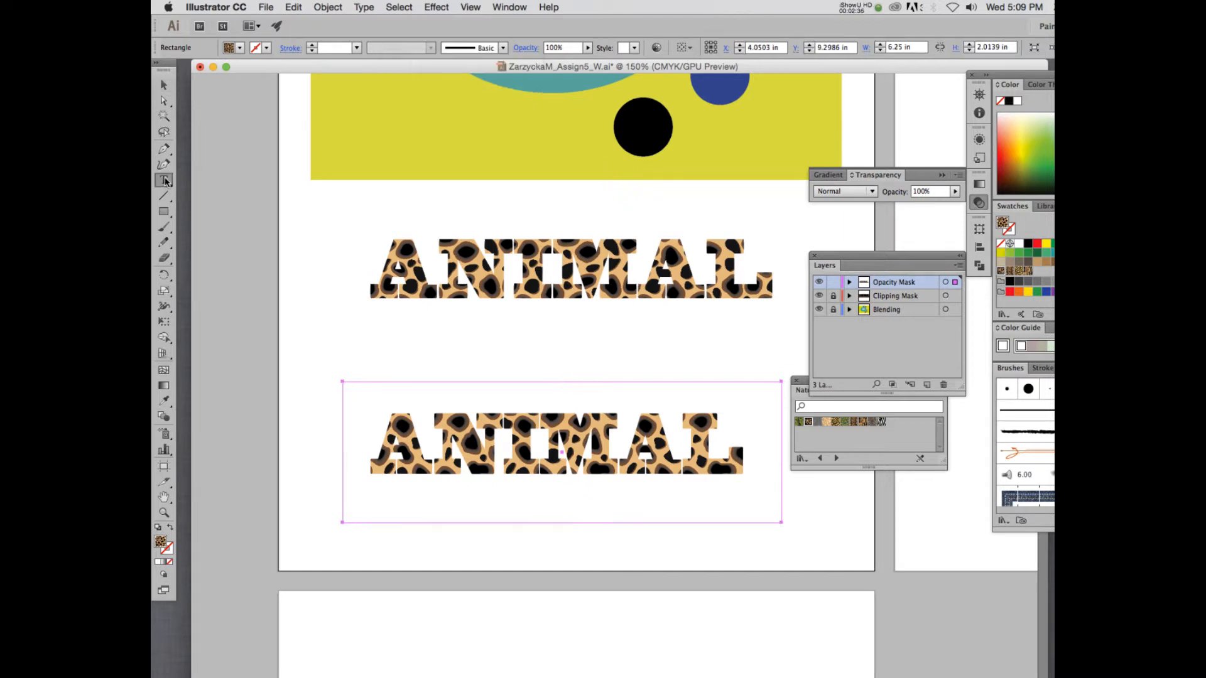
pyautogui.click(475, 454)
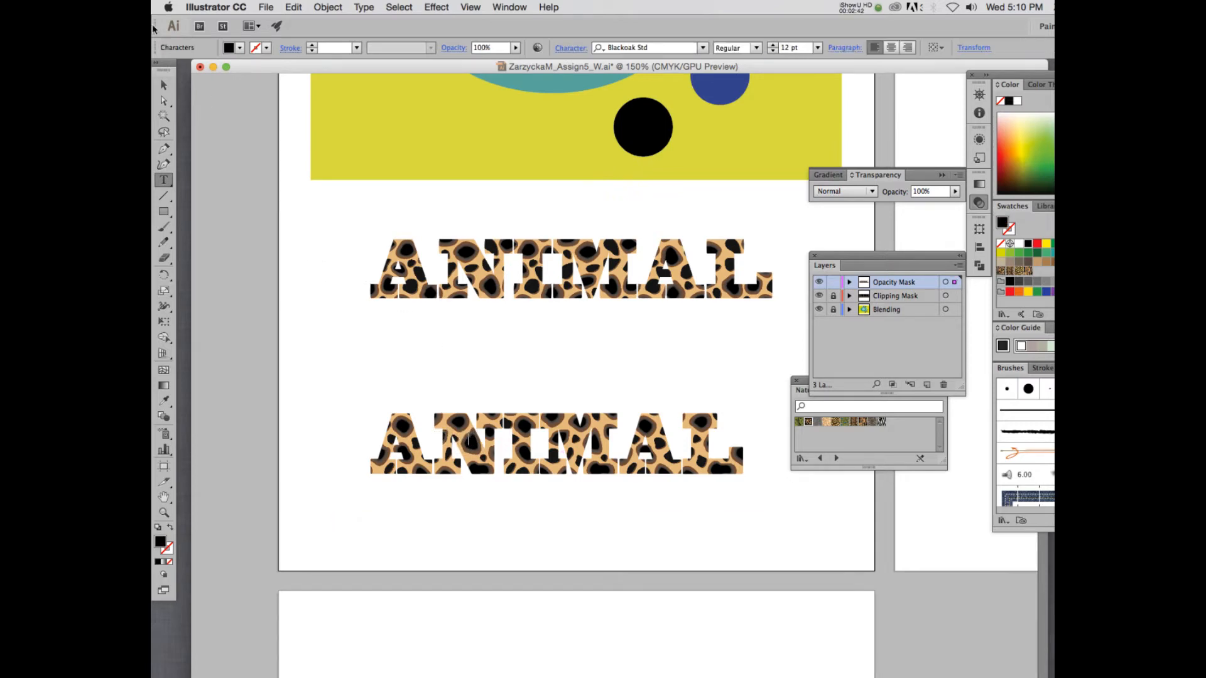
pyautogui.press('Escape')
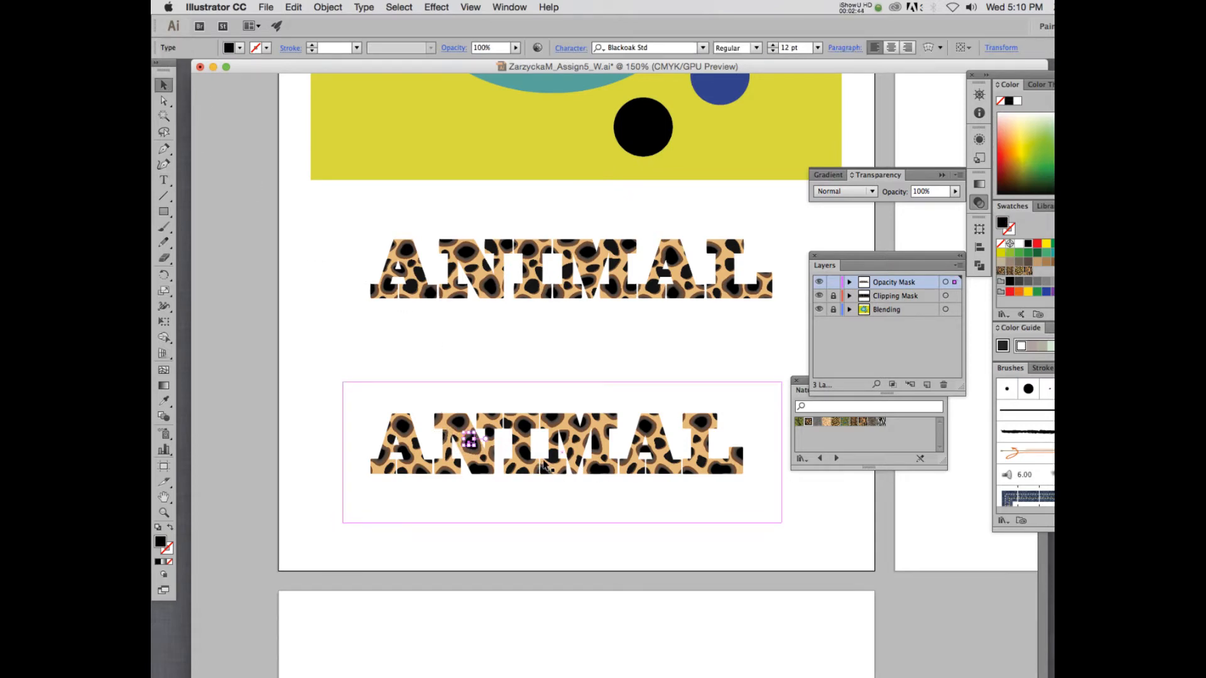
pyautogui.press('super+shift+a')
# Check the opacity mask settings with nothing selected
pyautogui.click(525, 48)
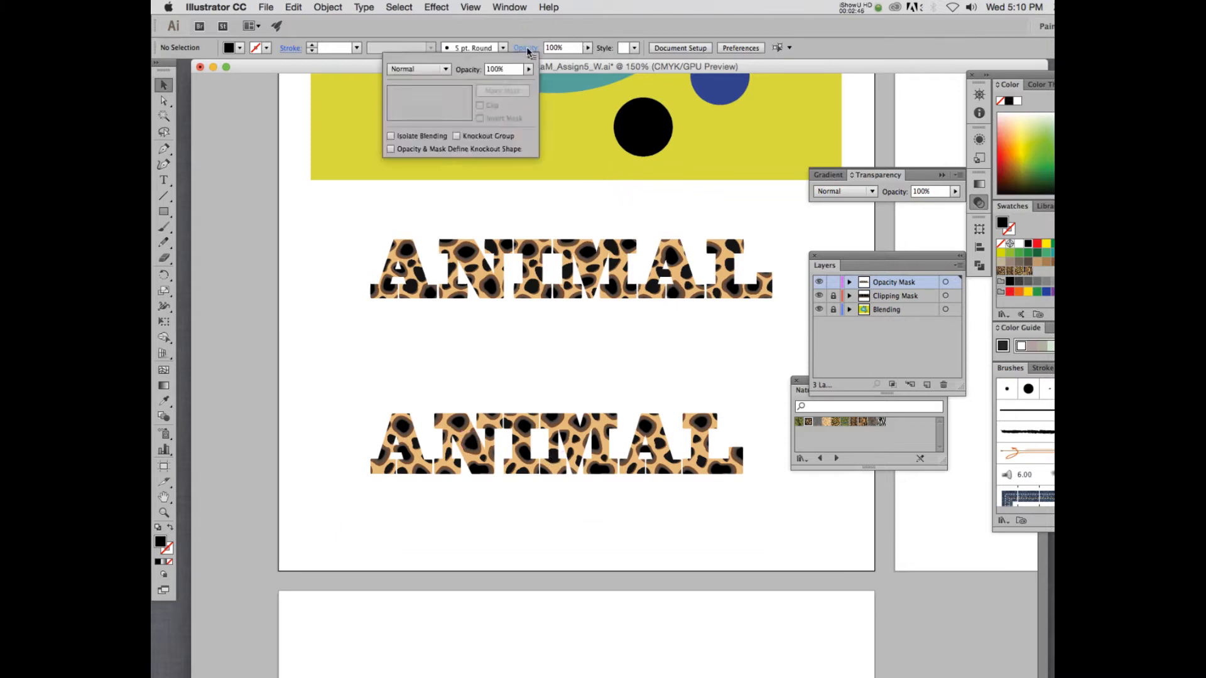
pyautogui.click(495, 447)
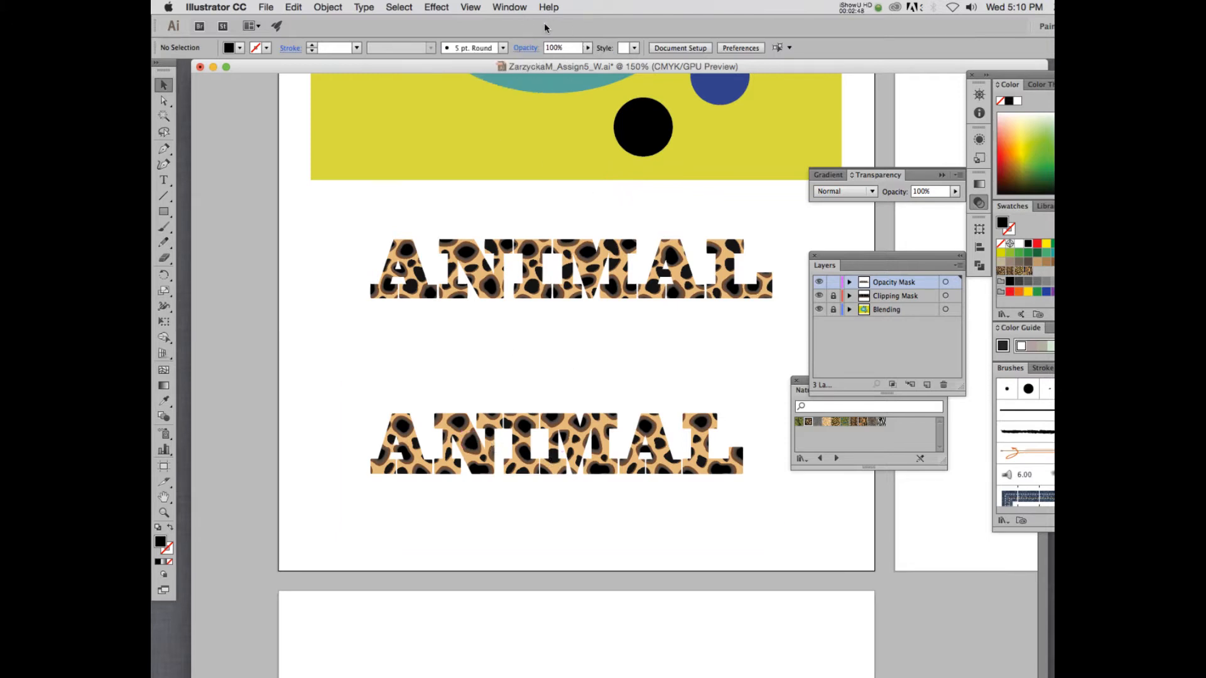
pyautogui.click(525, 48)
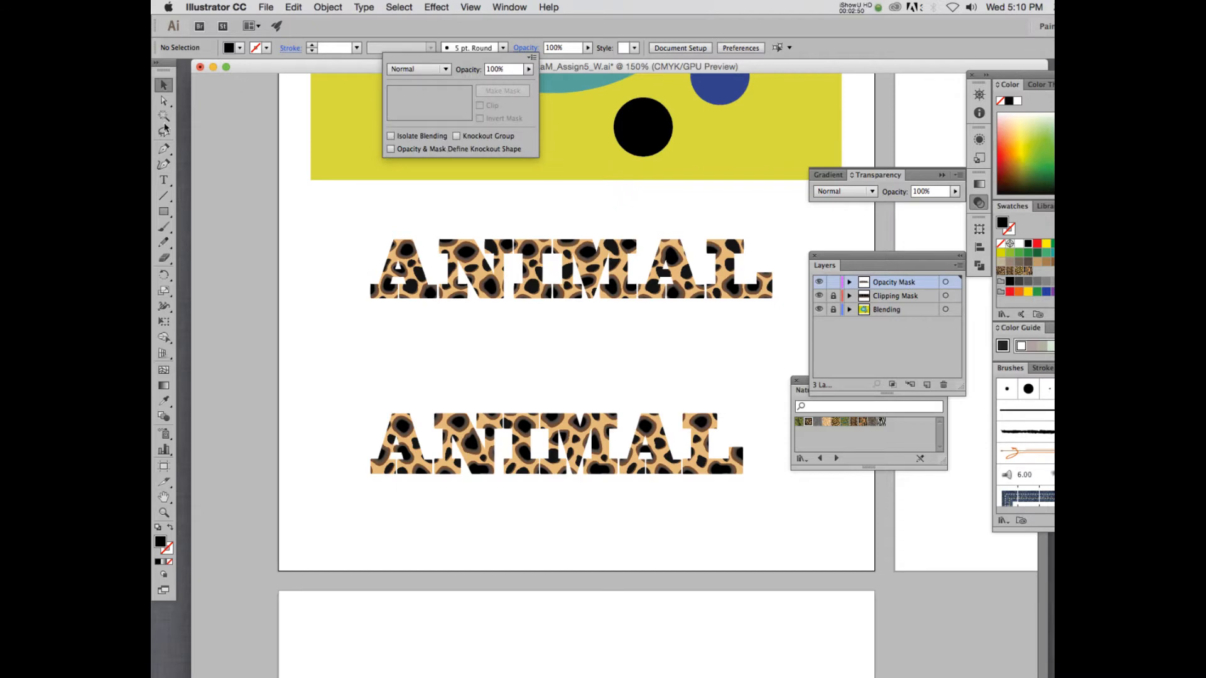
# Enter isolation mode on the masked leopard-pattern rectangle and step back to the Opacity Mask layer level
pyautogui.click(420, 459)
pyautogui.doubleClick(420, 459)
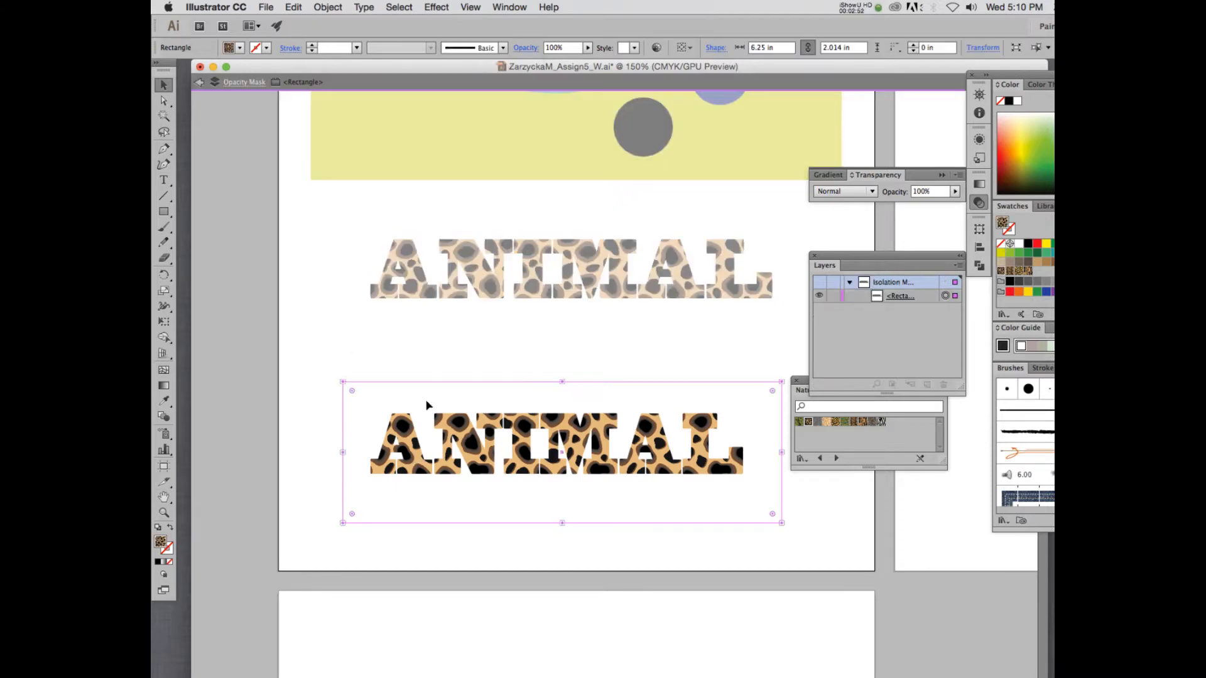
pyautogui.click(198, 81)
pyautogui.click(527, 49)
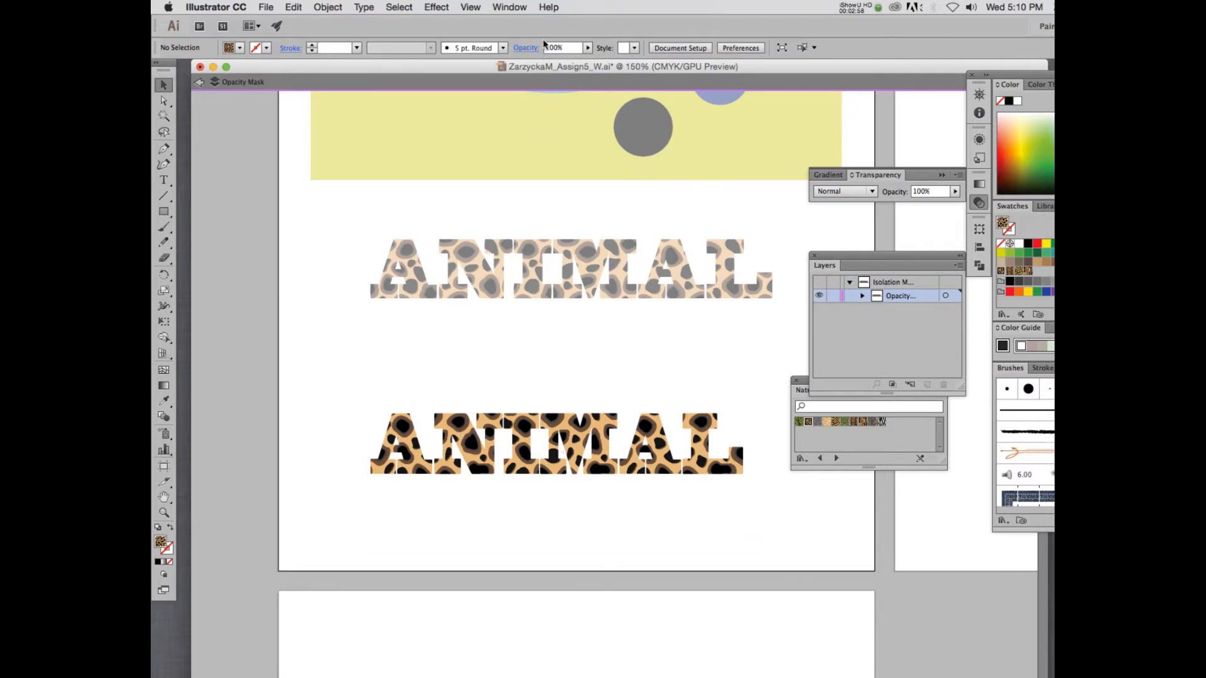
pyautogui.click(474, 453)
pyautogui.click(856, 7)
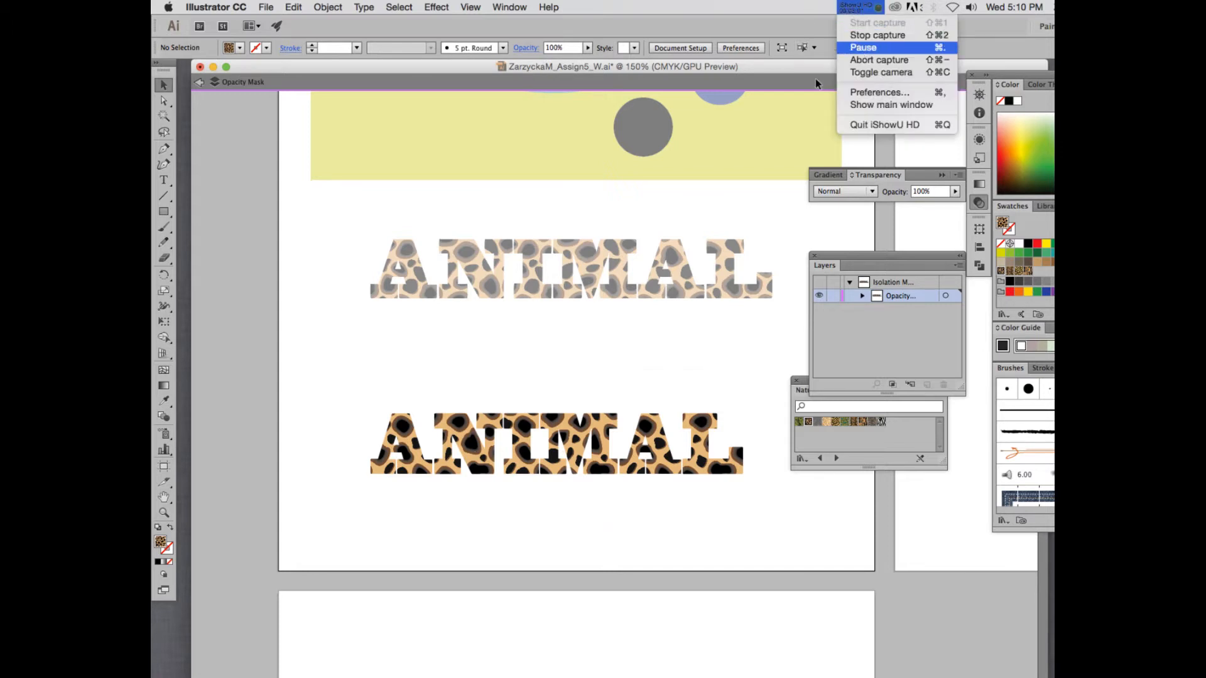
pyautogui.click(864, 46)
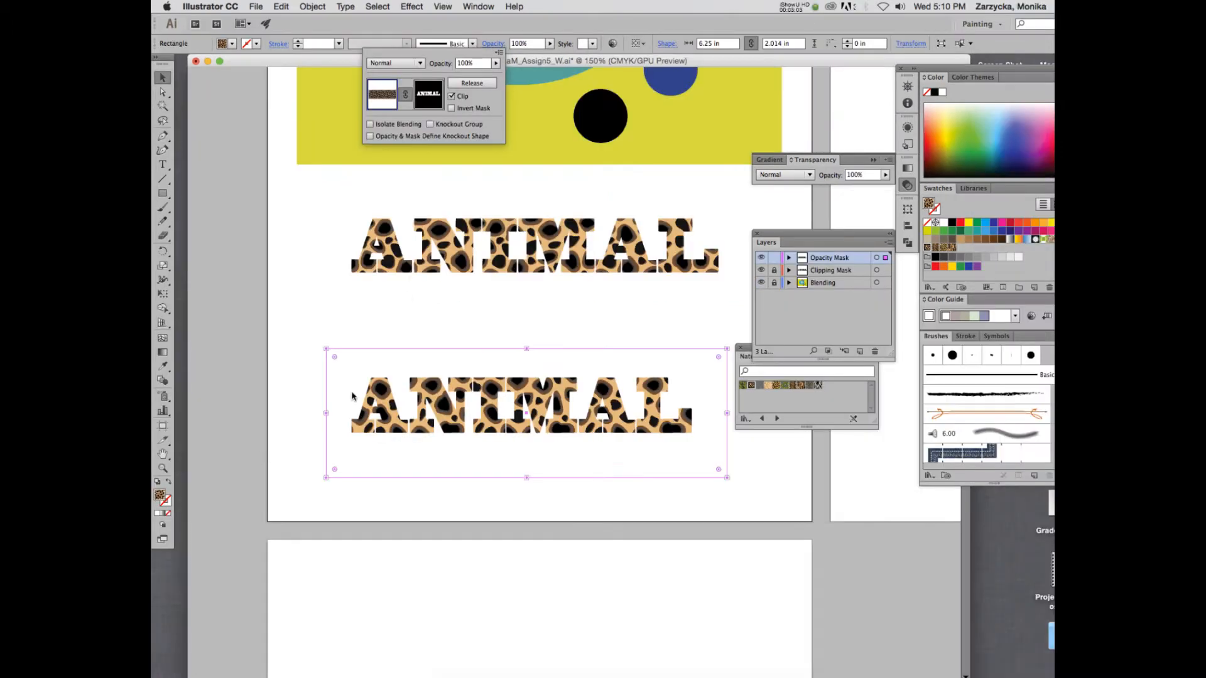
# Try to place a text cursor in the first letters of the masked ANIMAL word, outside isolation mode
pyautogui.click(163, 165)
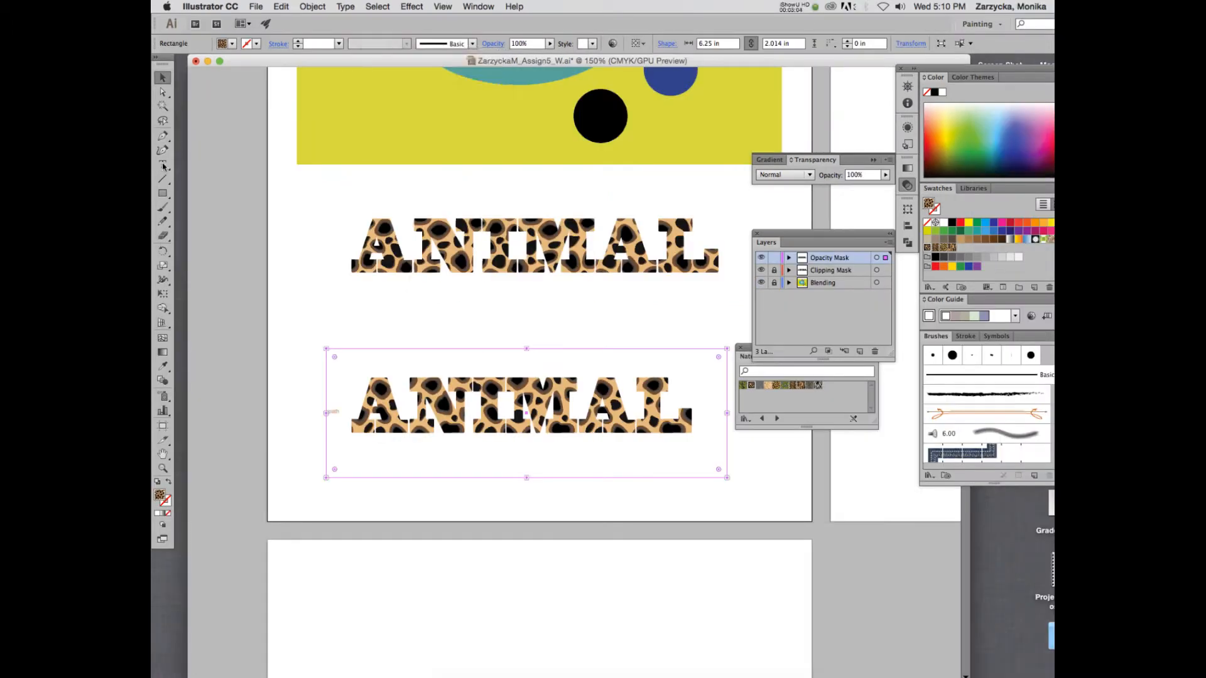
pyautogui.click(393, 407)
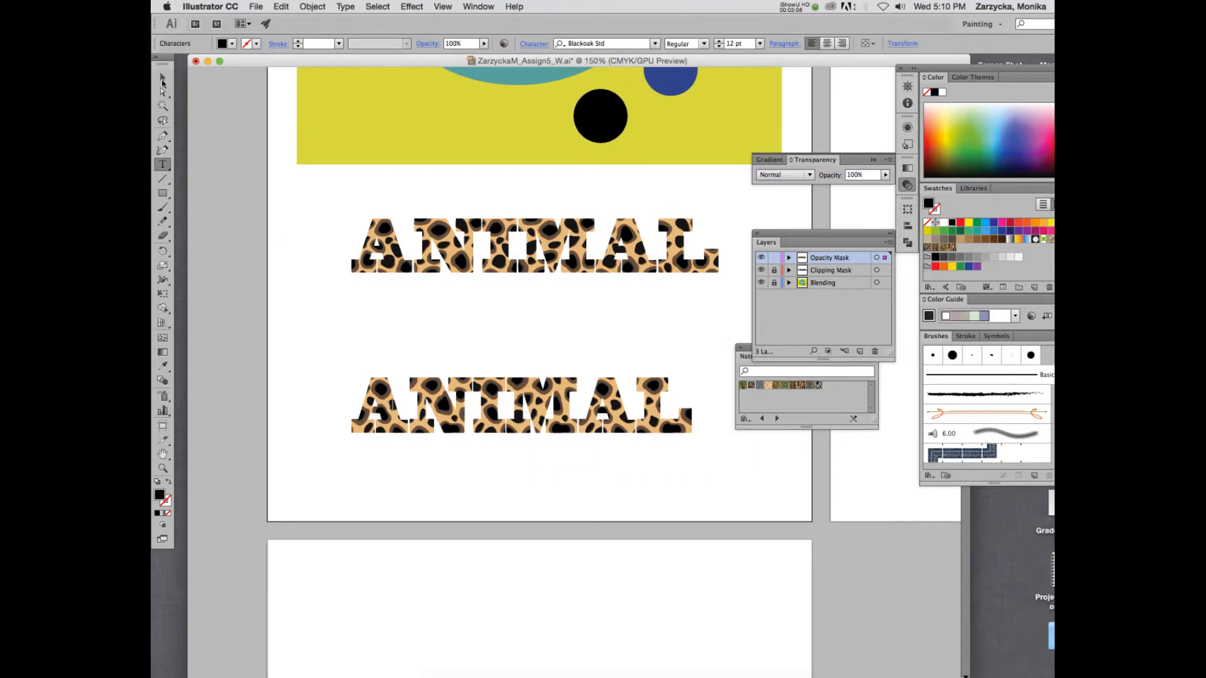
pyautogui.click(162, 78)
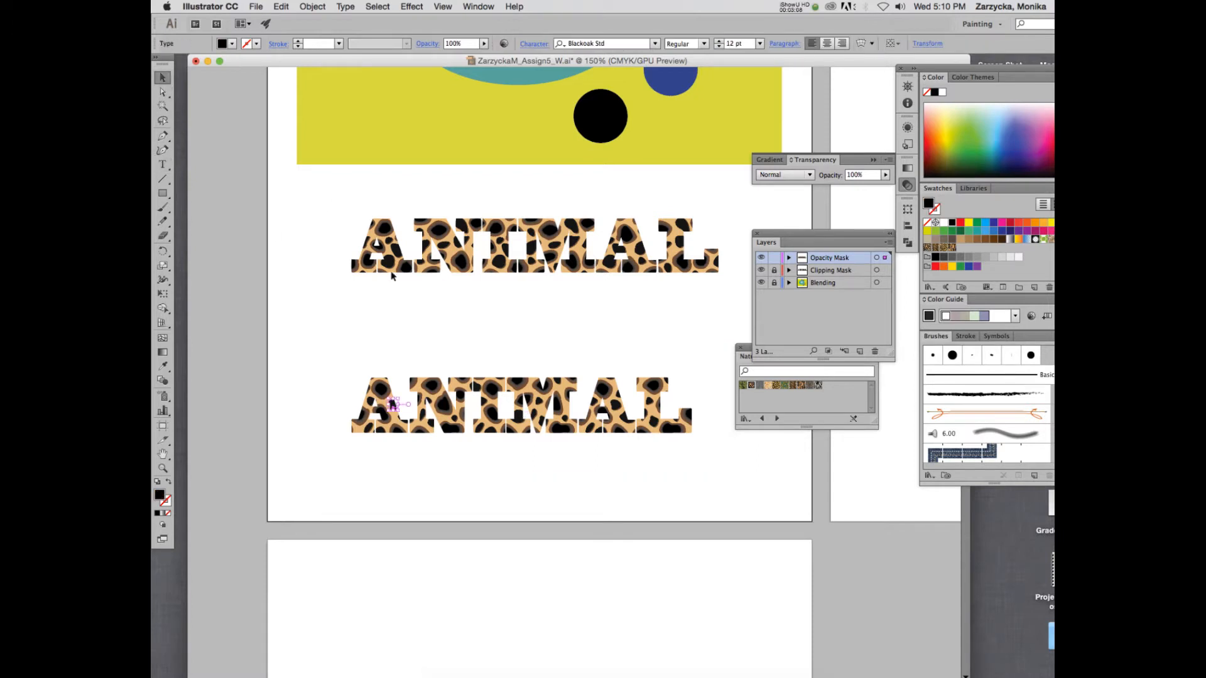
# Isolate the masked rectangle, try editing its lettering with the Type tool, and delete the stray text object
pyautogui.doubleClick(440, 407)
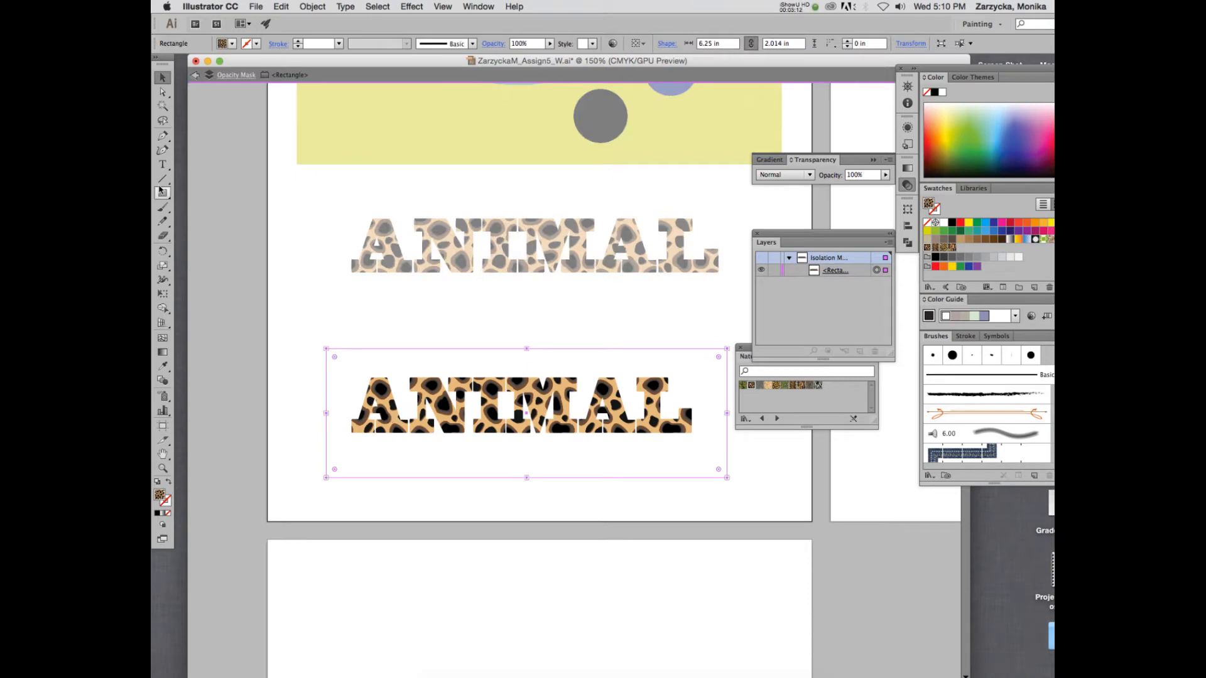
pyautogui.press('t')
pyautogui.click(404, 421)
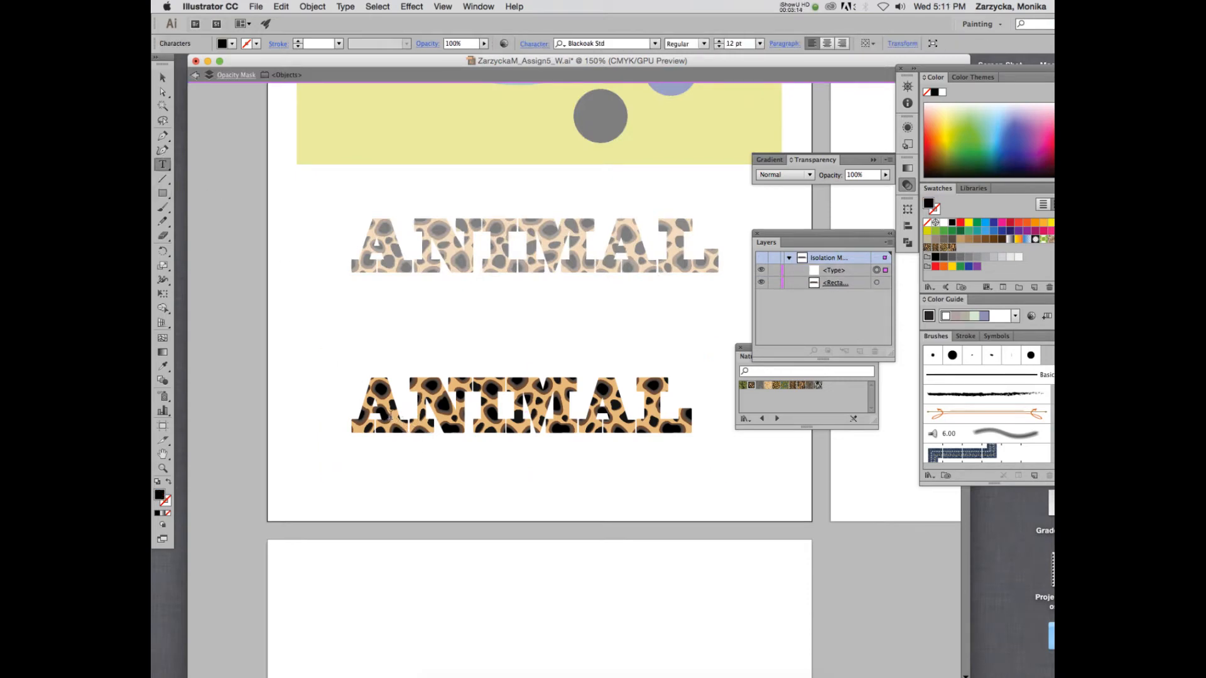
pyautogui.click(162, 77)
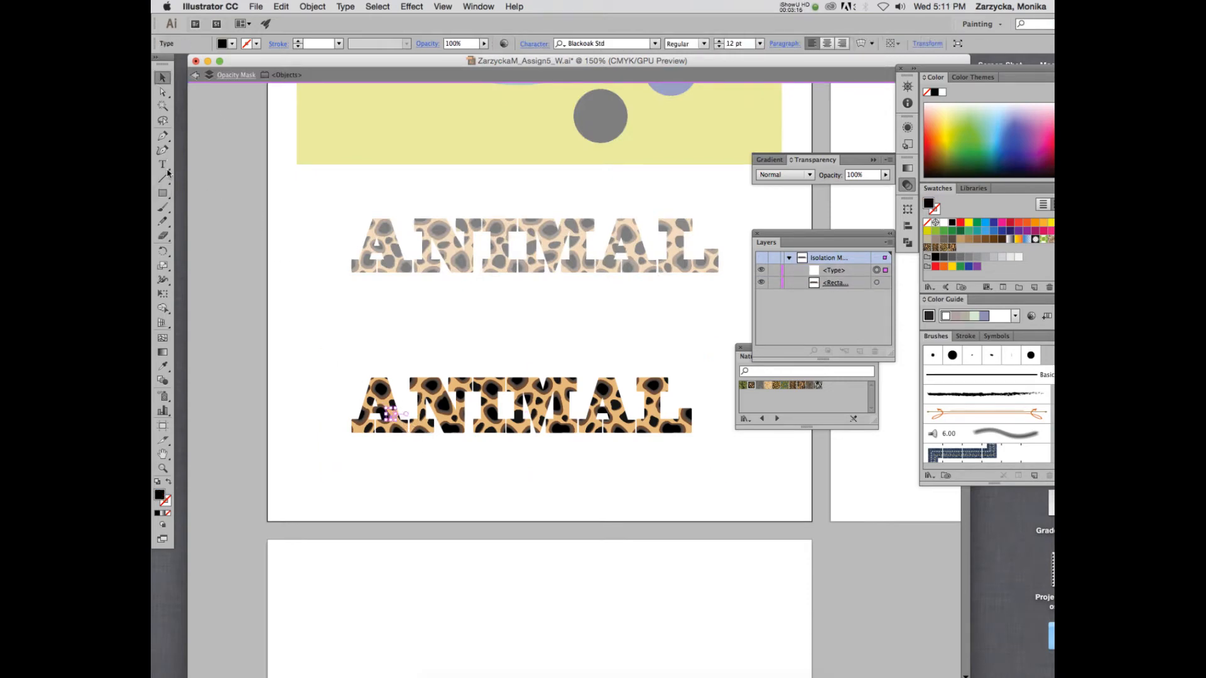
pyautogui.click(418, 420)
pyautogui.press('Delete')
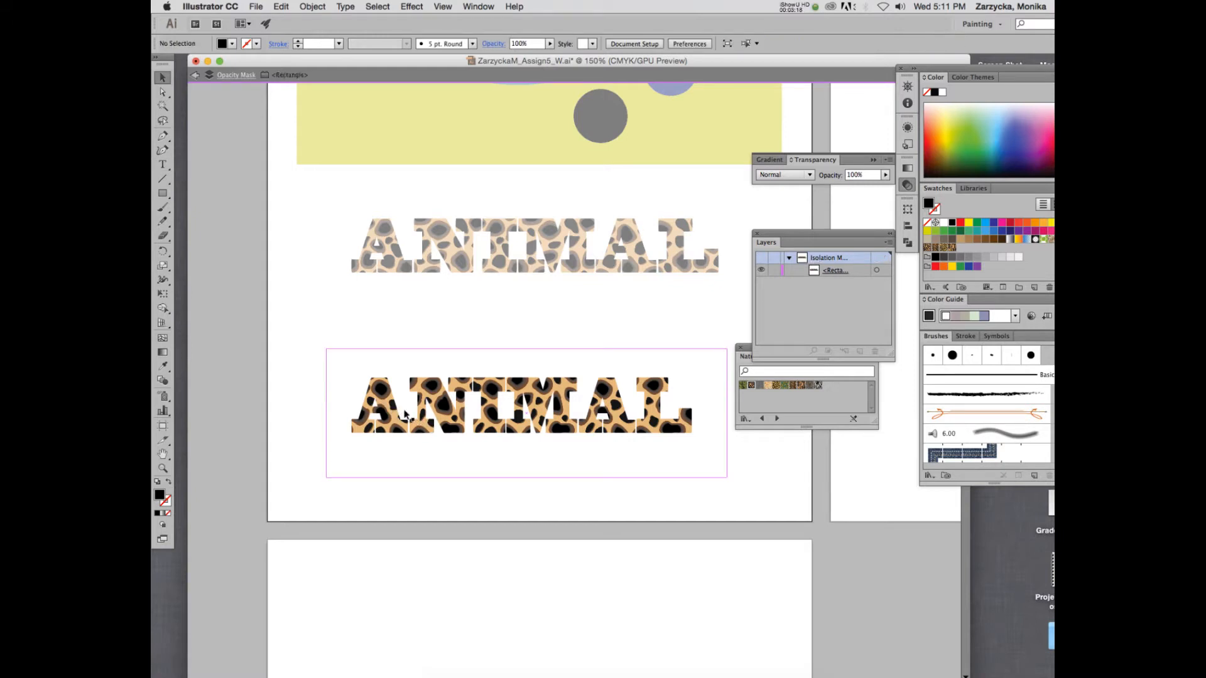
# Exit isolation mode completely and select the masked ANIMAL rectangle on the artboard
pyautogui.click(195, 74)
pyautogui.click(196, 75)
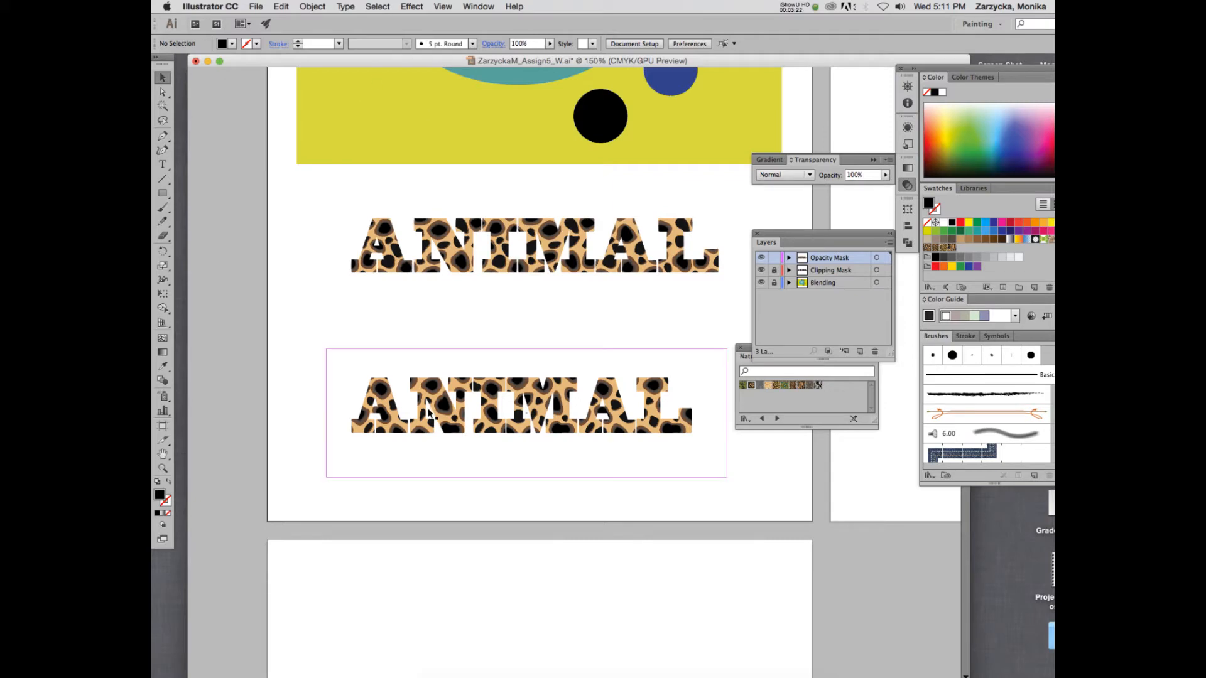
pyautogui.click(429, 385)
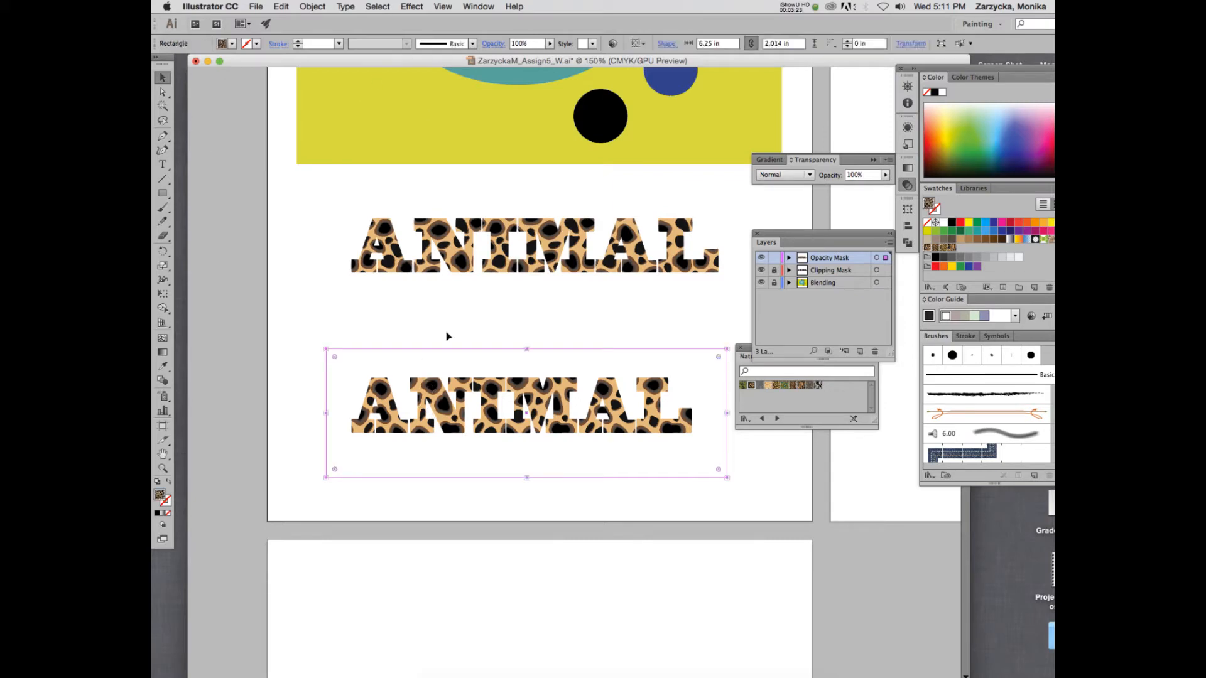
# Release the opacity mask on the lower ANIMAL rectangle and add the white text to the selection
pyautogui.click(487, 49)
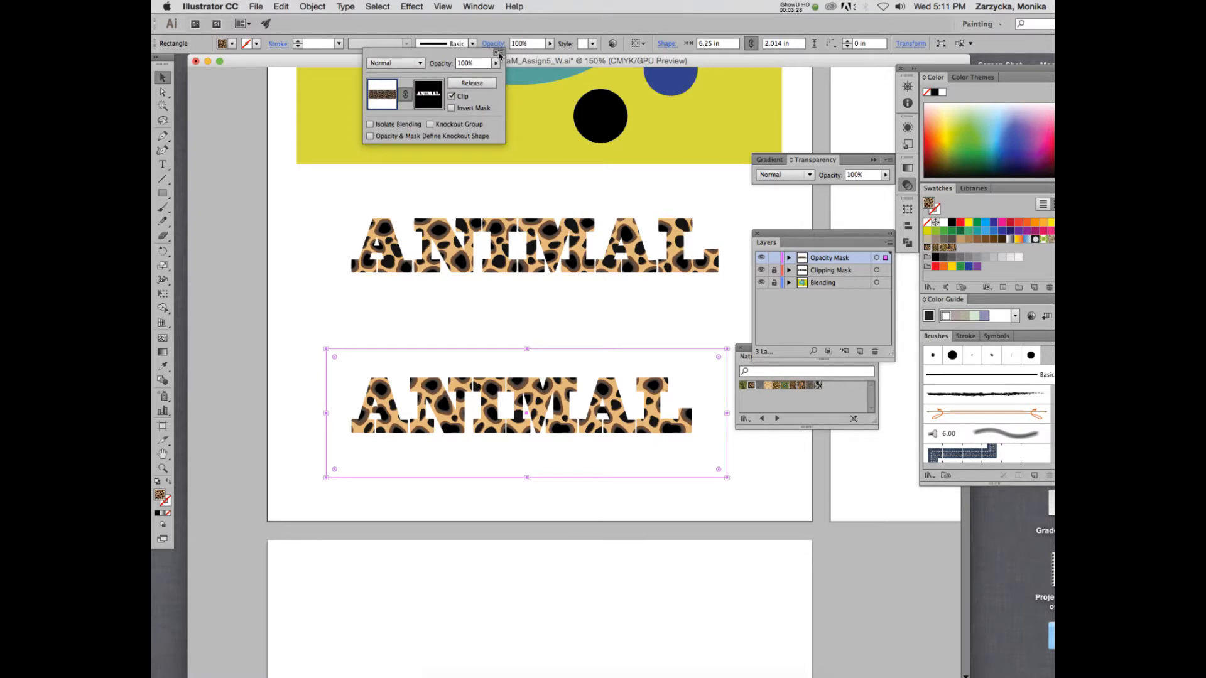
pyautogui.click(499, 54)
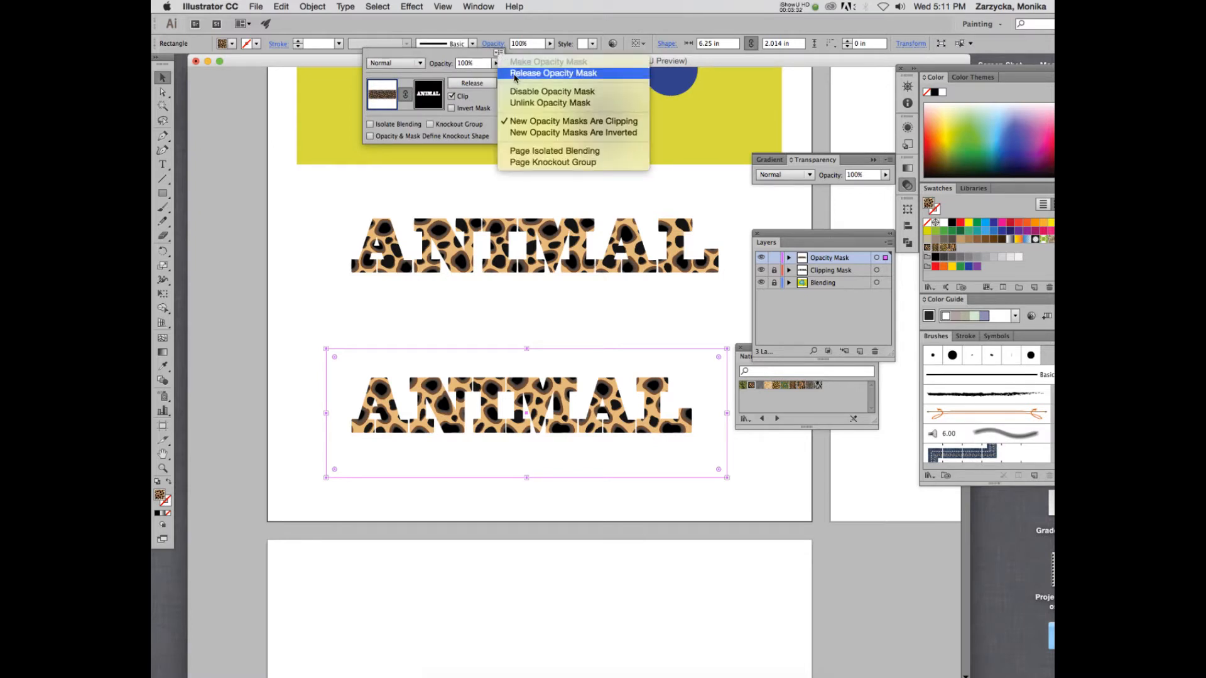
pyautogui.click(514, 74)
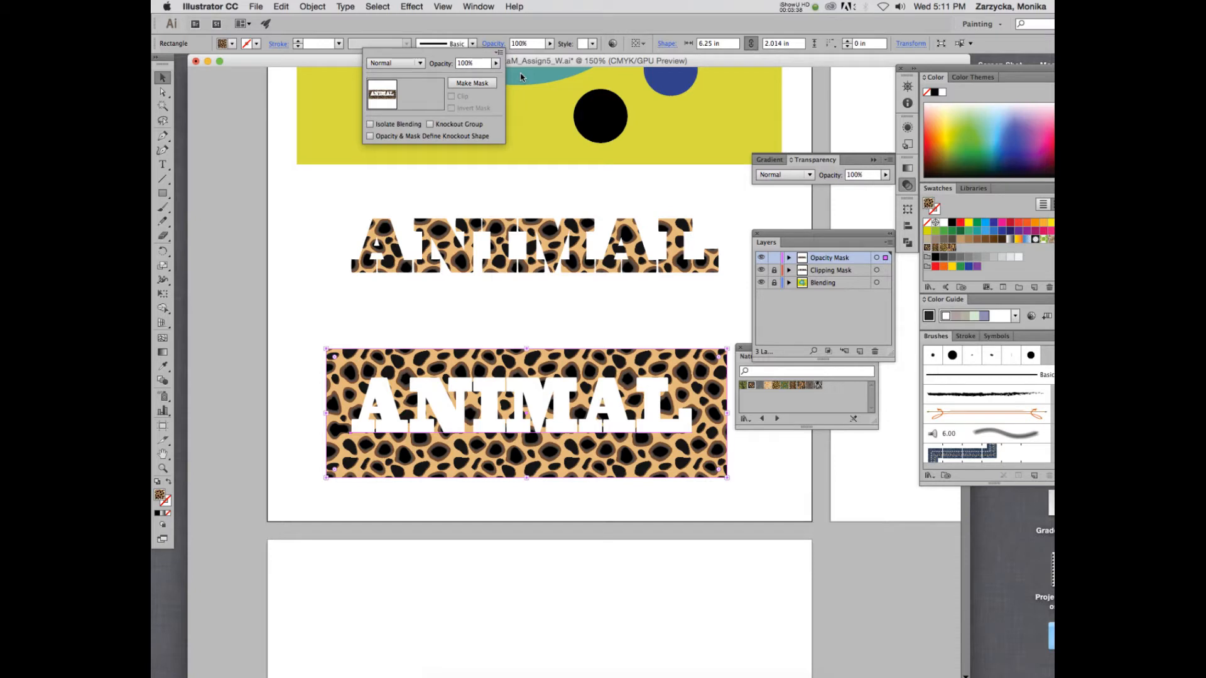
pyautogui.keyDown('shift'); pyautogui.click(433, 410); pyautogui.keyUp('shift')
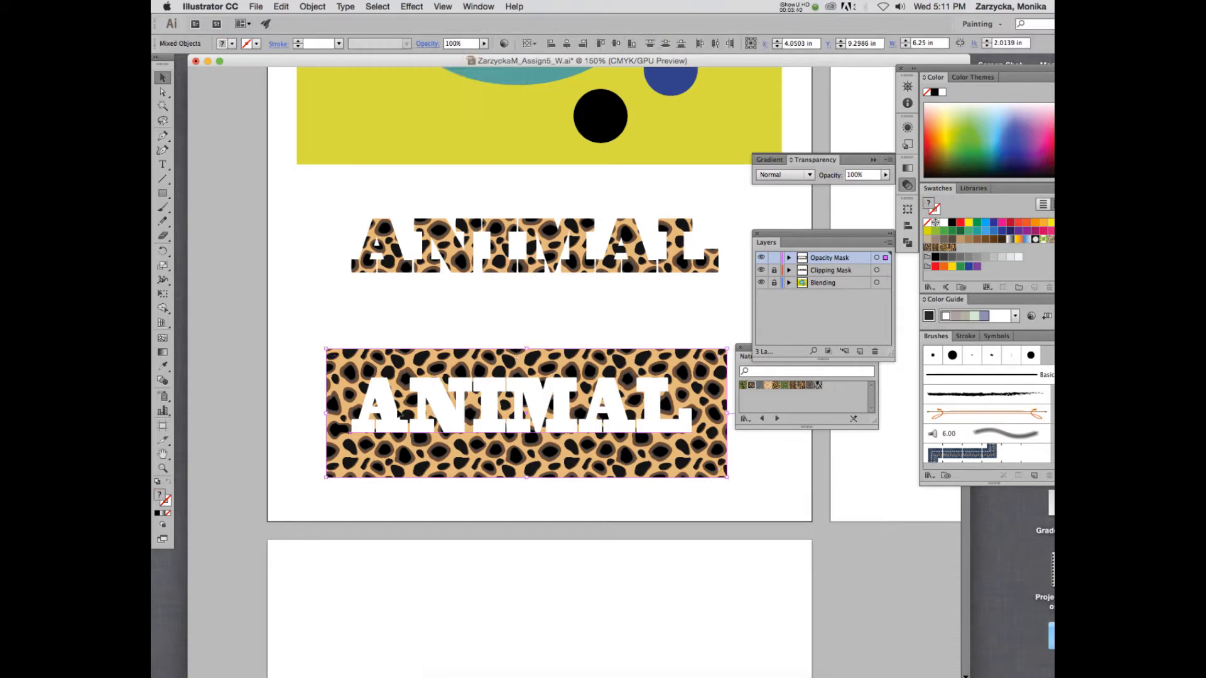
# In the lower ANIMAL text, fill the N with a dark gray swatch and the I with a light gray swatch
pyautogui.doubleClick(409, 408)
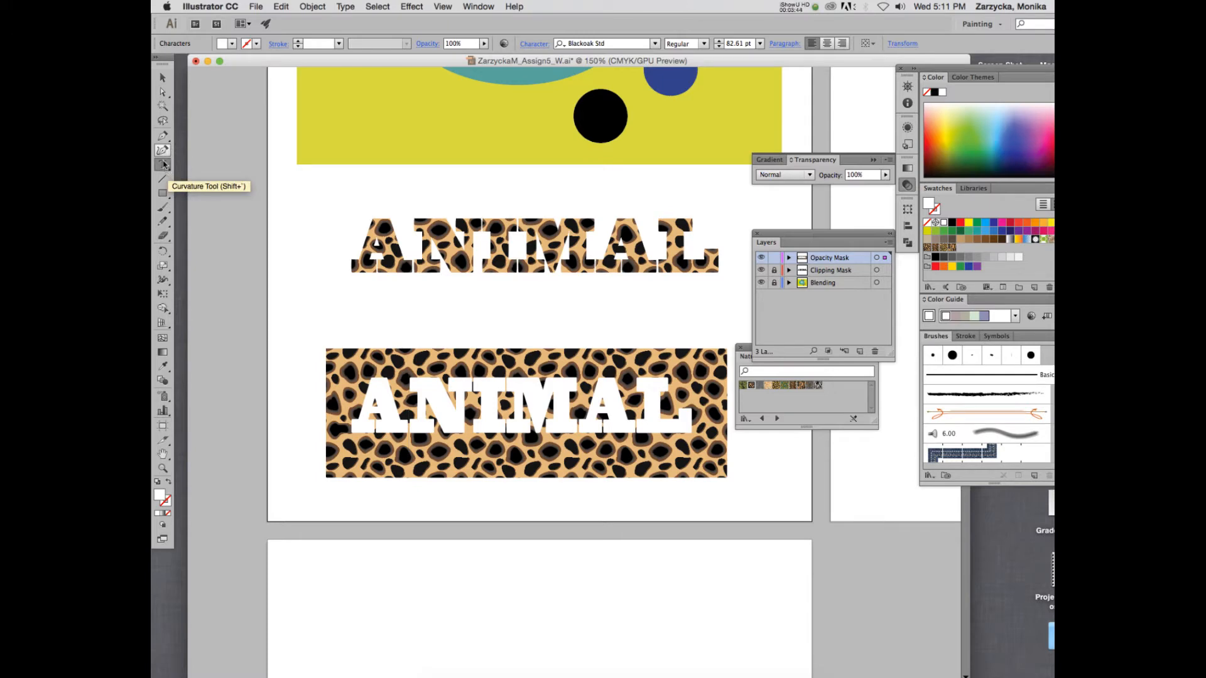
pyautogui.moveTo(411, 408); pyautogui.dragTo(451, 407)
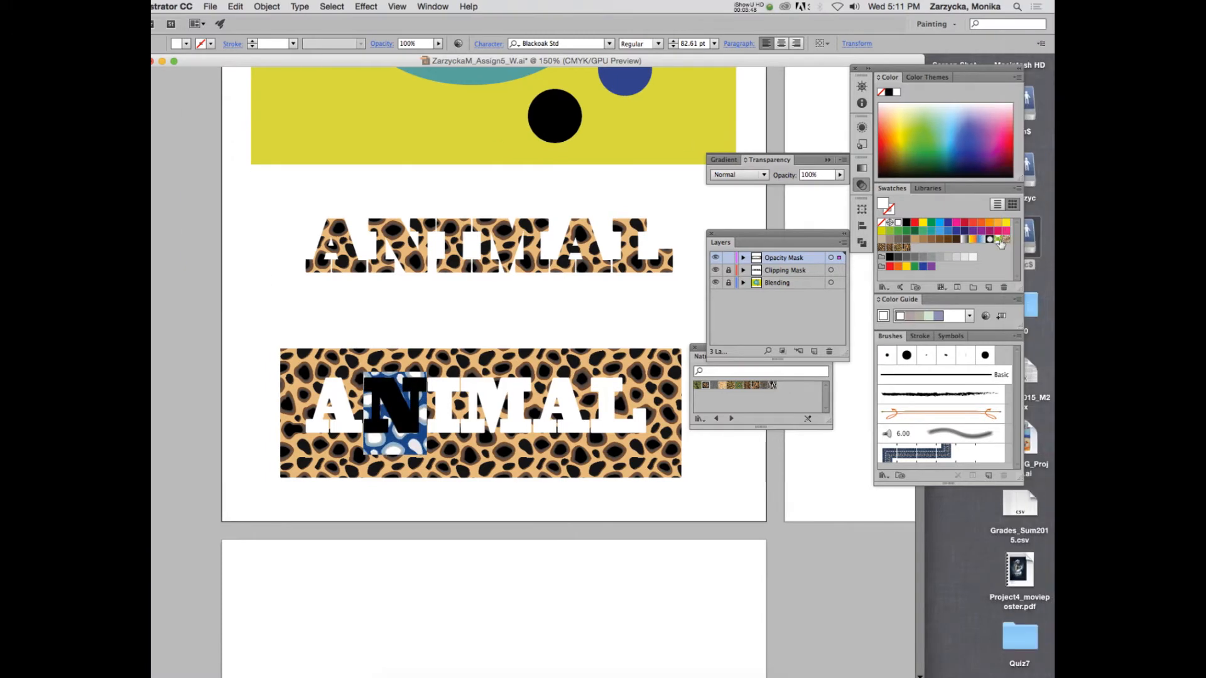
pyautogui.click(915, 258)
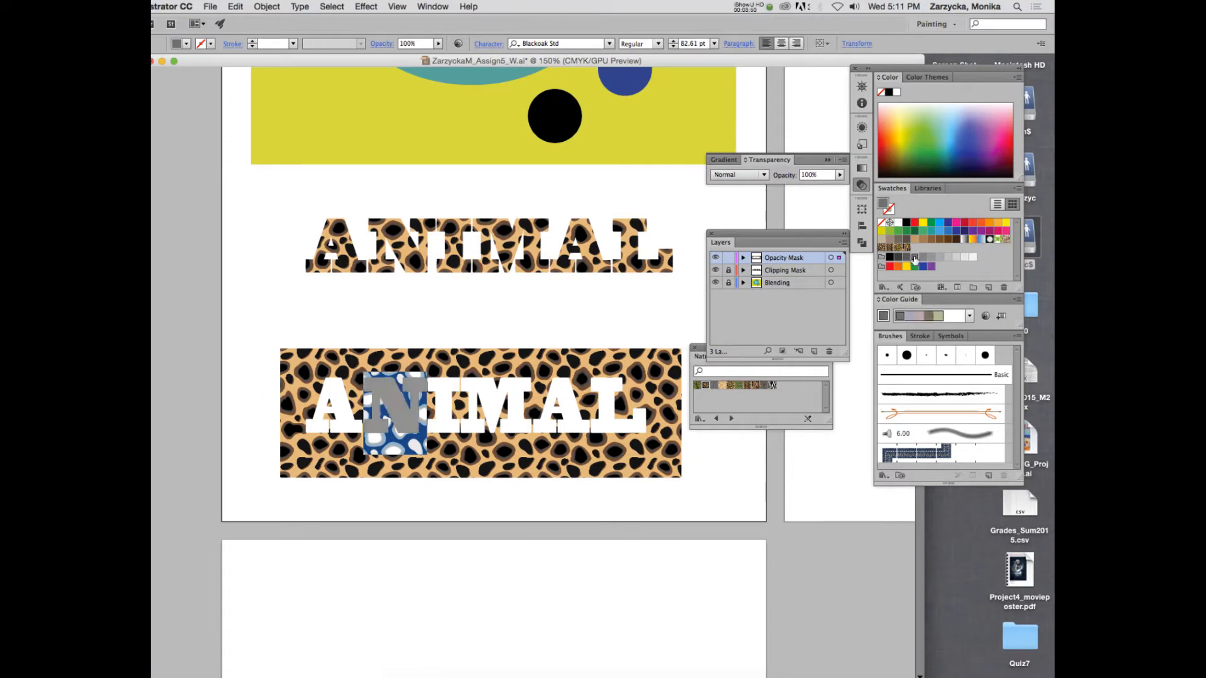
pyautogui.moveTo(450, 407); pyautogui.dragTo(428, 407)
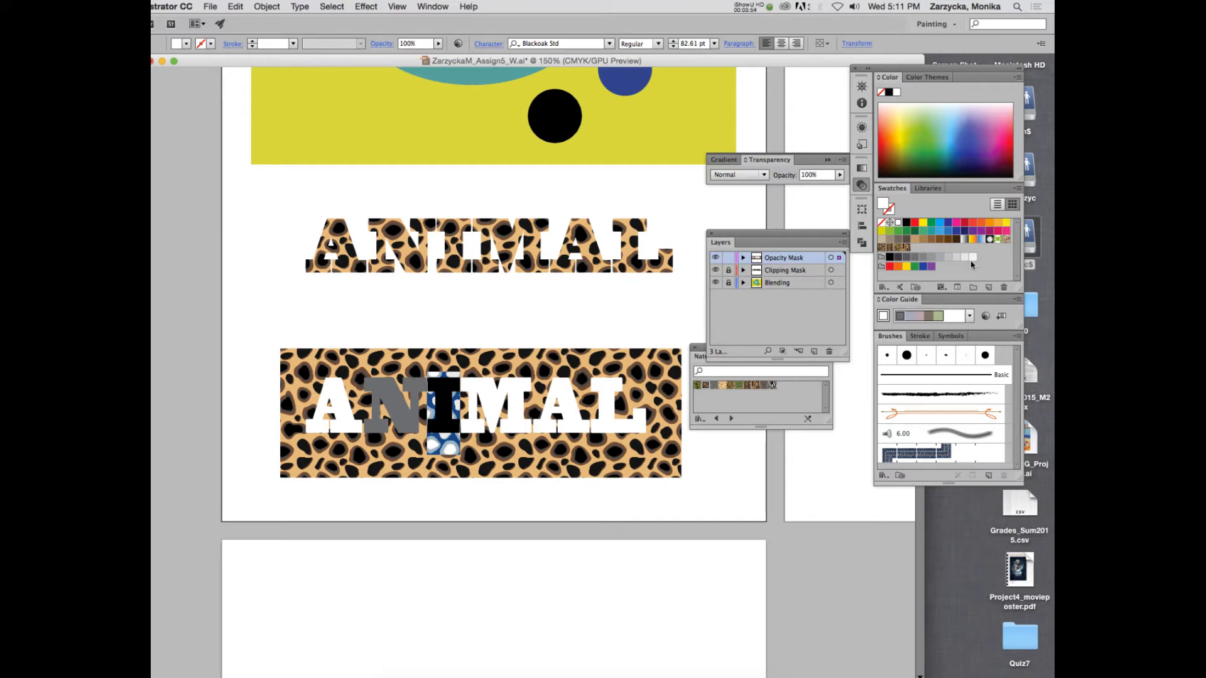
pyautogui.click(939, 257)
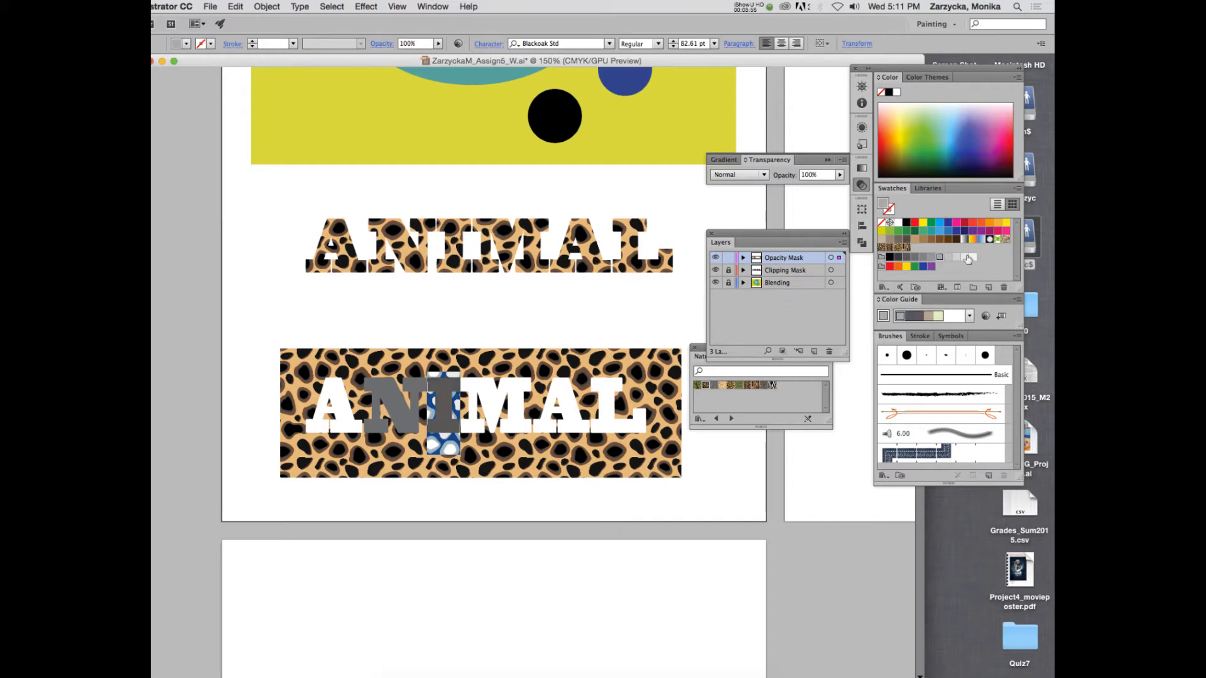
pyautogui.click(956, 257)
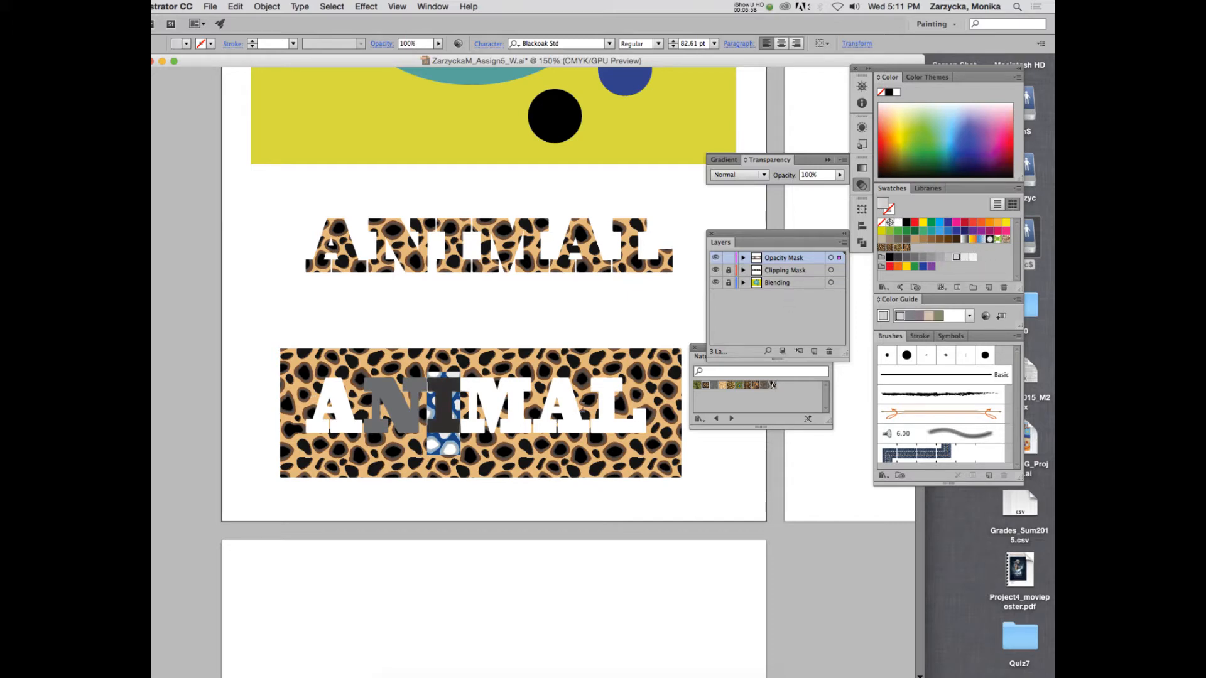
# Fill the second A with very light gray, the M with dark gray, and the L with medium gray
pyautogui.moveTo(584, 416); pyautogui.dragTo(481, 400)
pyautogui.click(965, 257)
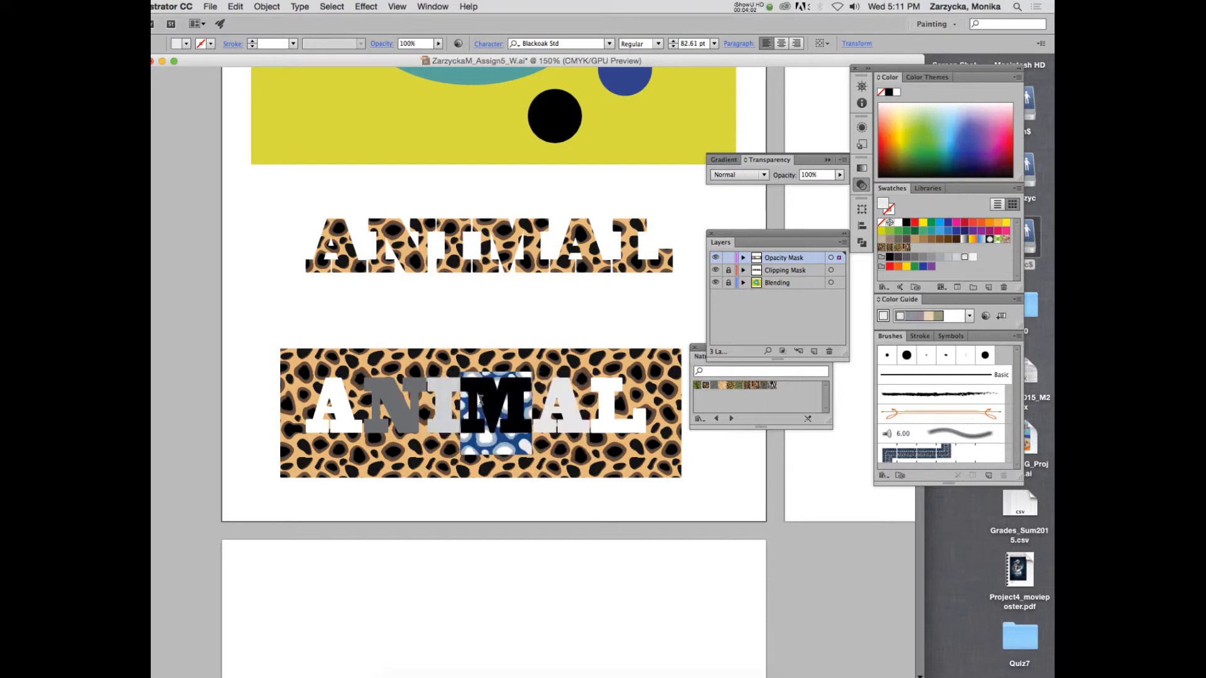
pyautogui.click(909, 258)
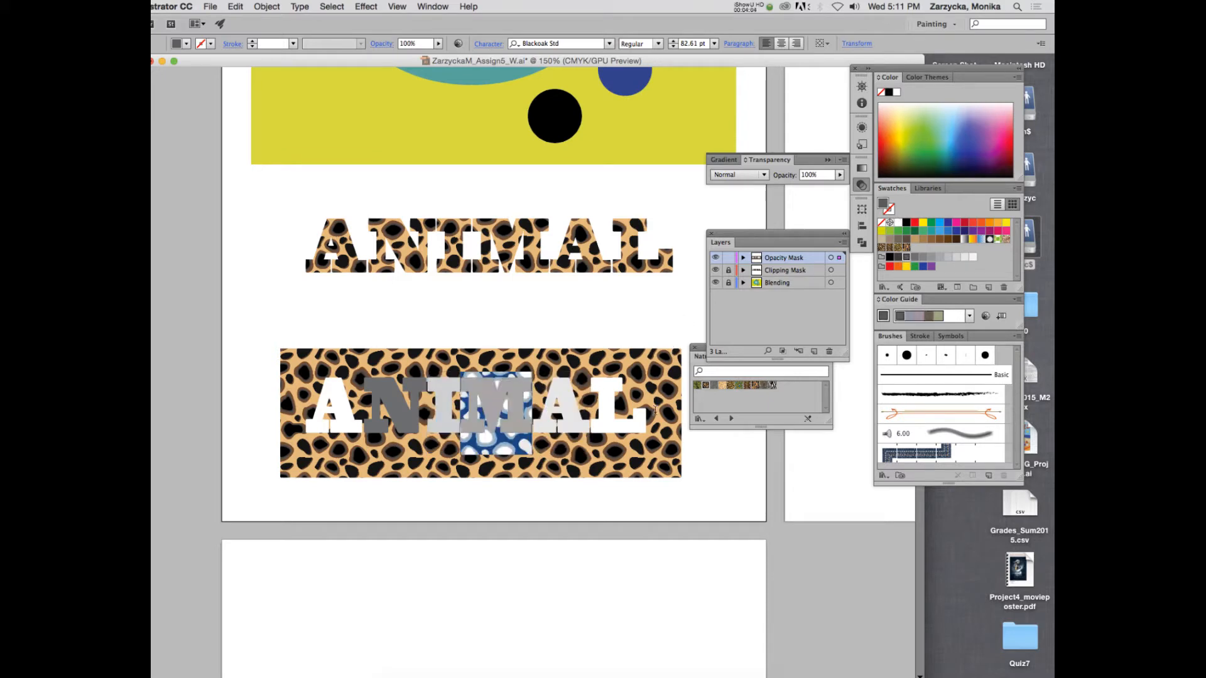
pyautogui.moveTo(655, 411); pyautogui.dragTo(598, 413)
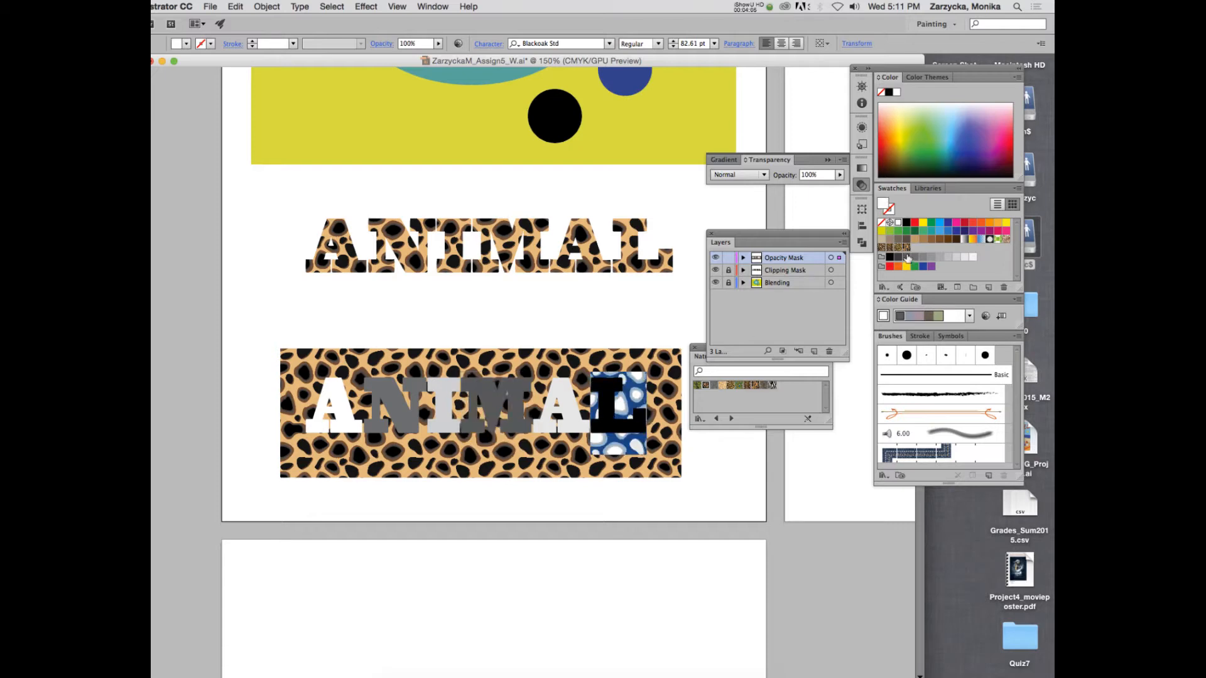
pyautogui.click(939, 257)
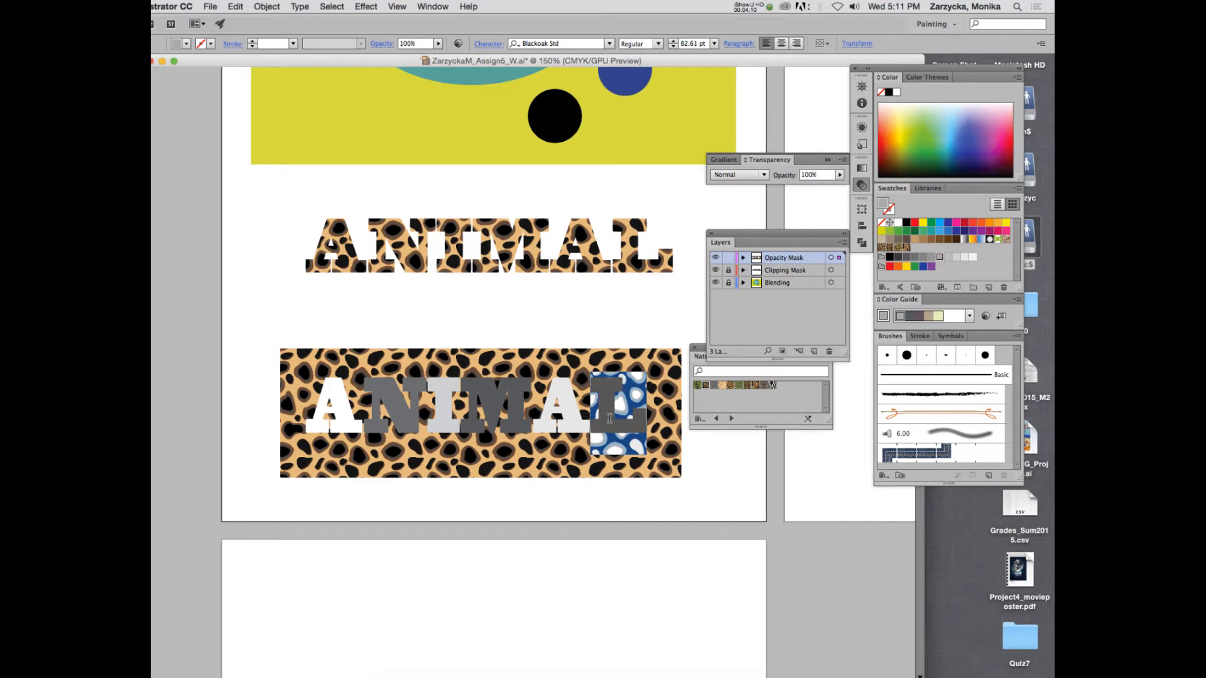
pyautogui.click(609, 419)
pyautogui.click(740, 5)
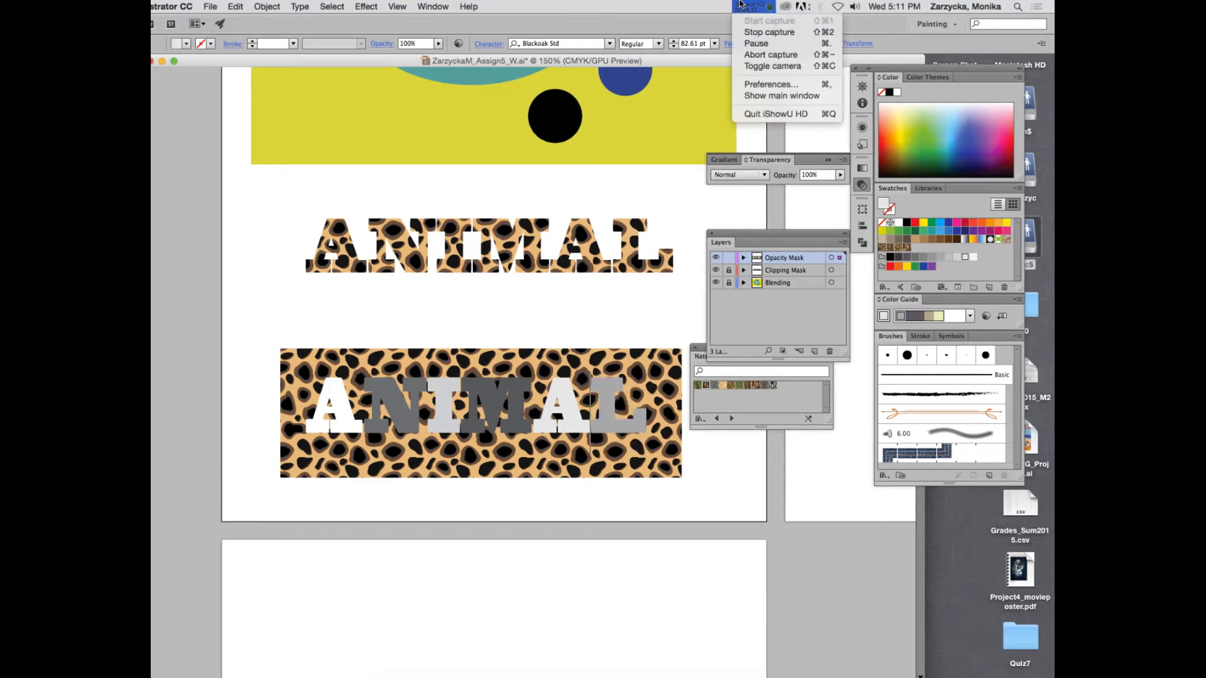
pyautogui.click(756, 43)
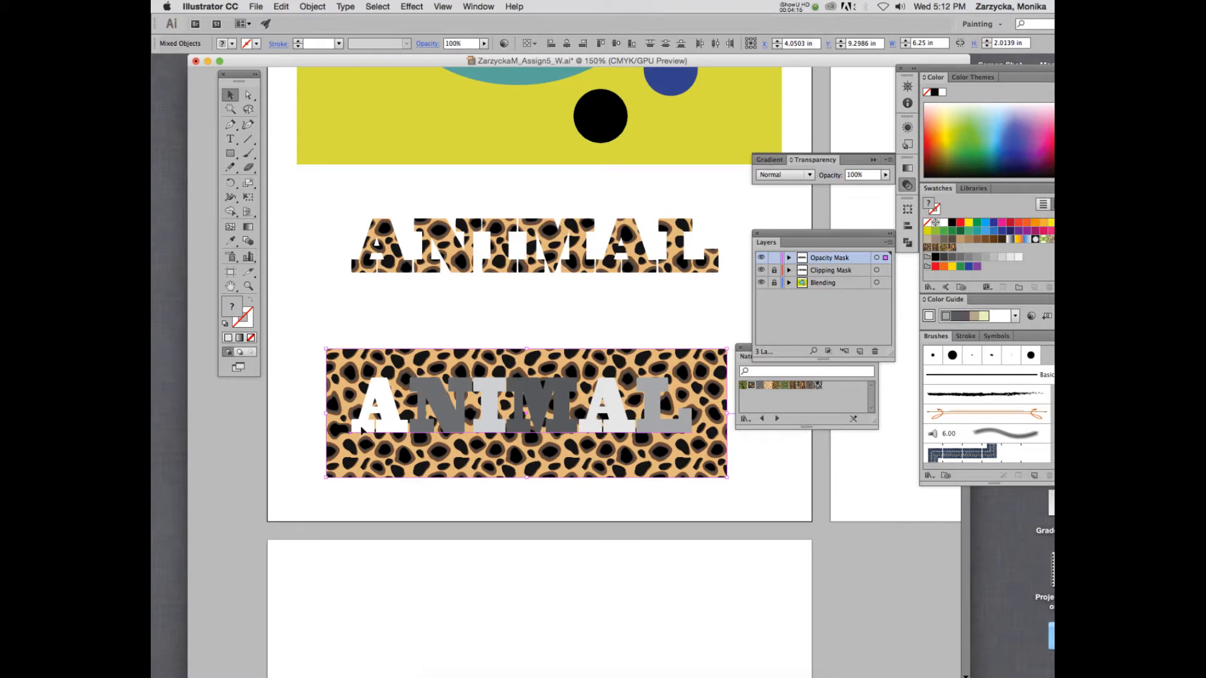
# Make an opacity mask from the leopard rectangle and the gray-shaded ANIMAL text
pyautogui.click(427, 44)
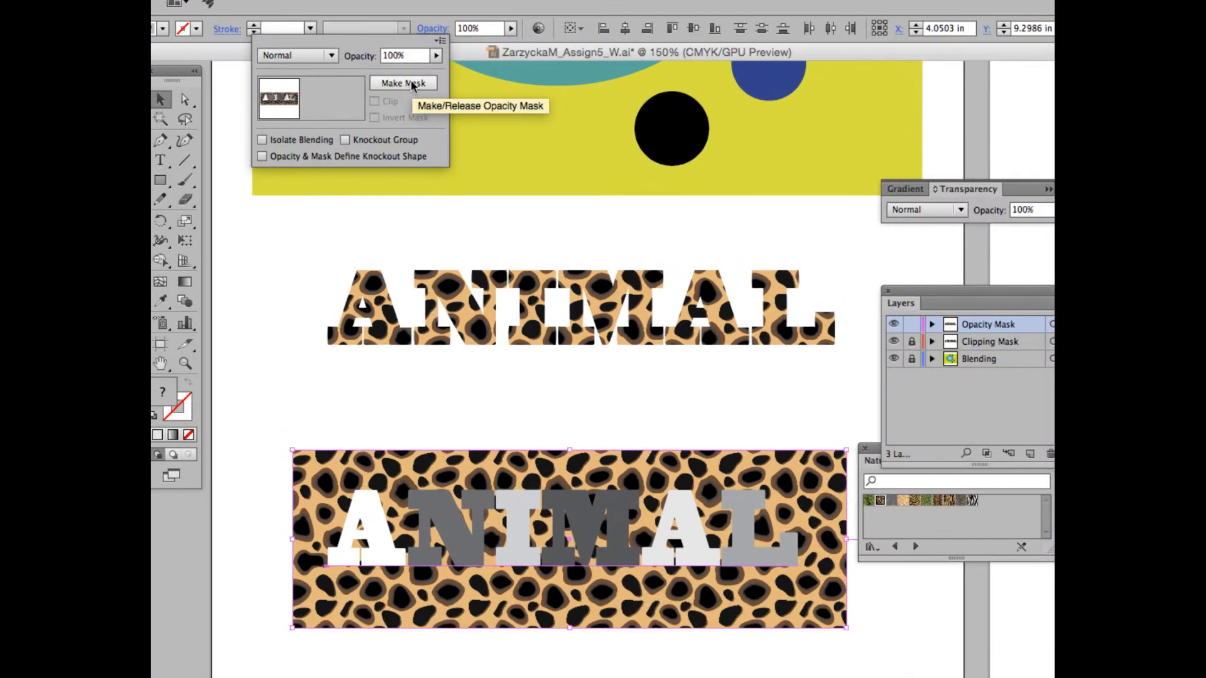
pyautogui.click(412, 84)
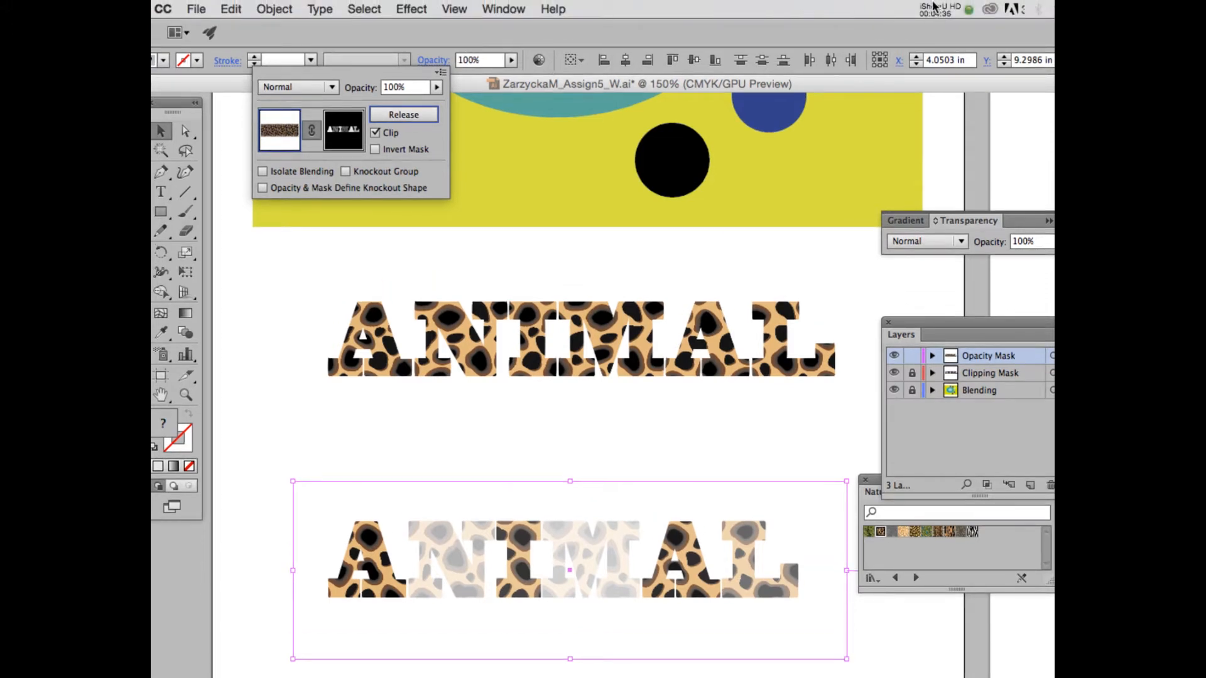
pyautogui.click(933, 7)
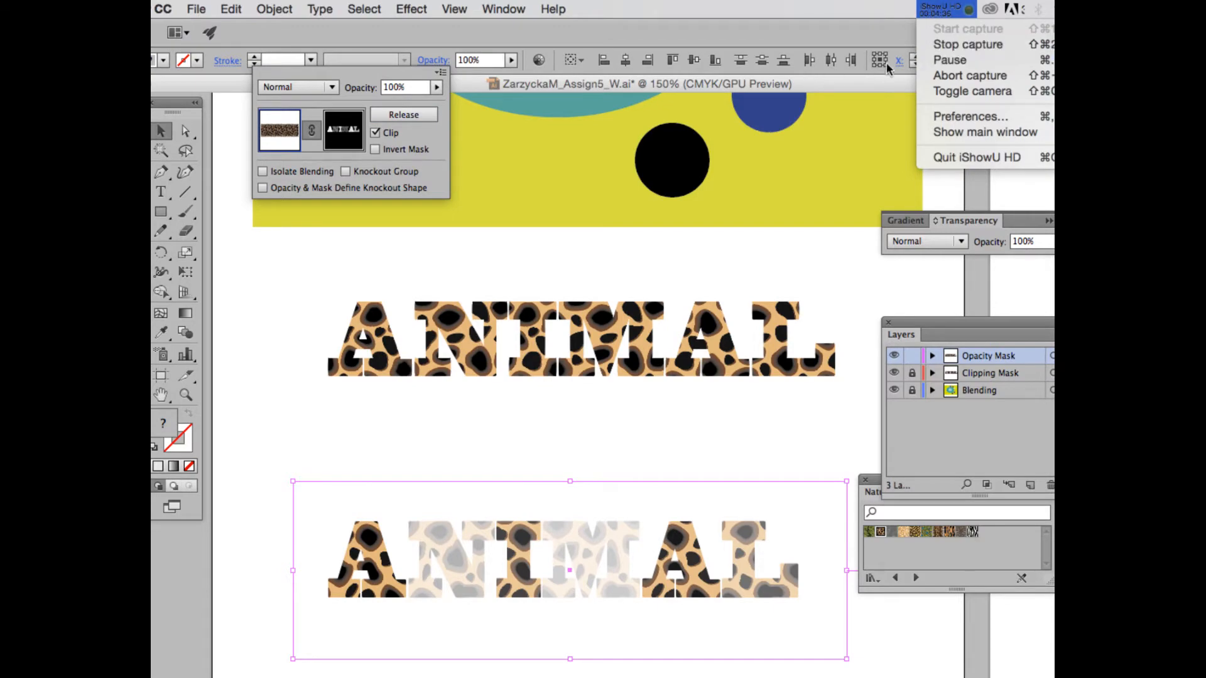
pyautogui.click(951, 59)
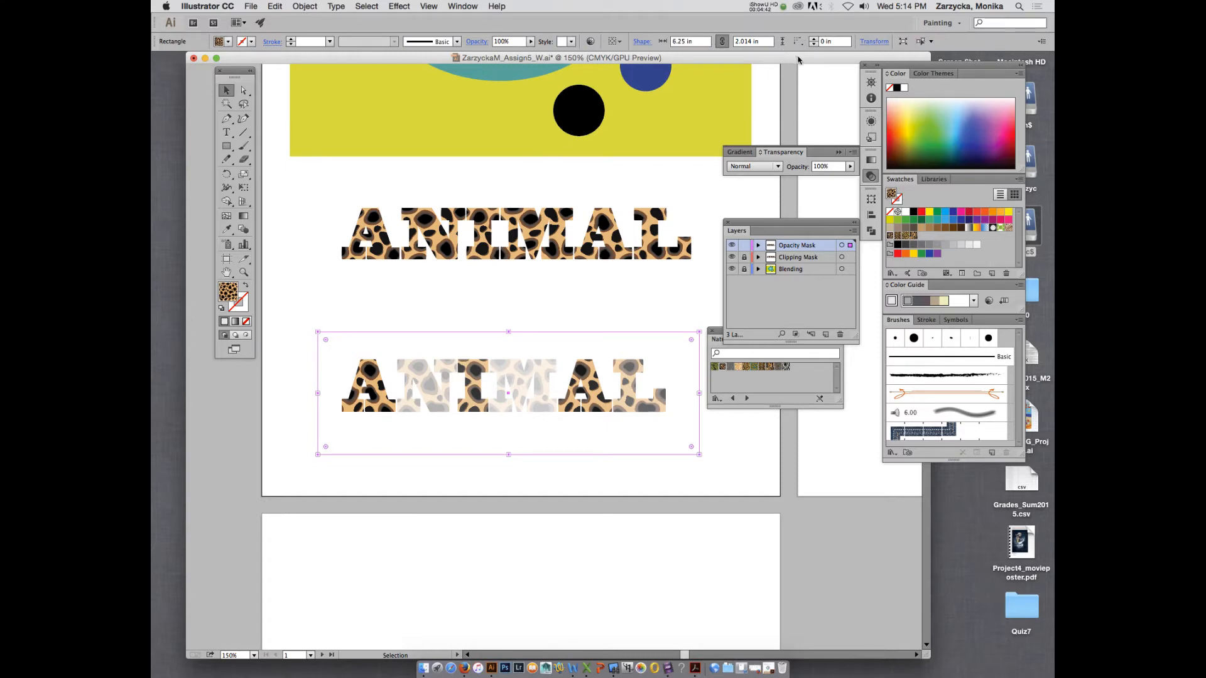
# Rearrange the document window and Layers panel around the empty artboard beside the current one, and collapse the floating Transparency panel
pyautogui.moveTo(797, 58); pyautogui.dragTo(660, 37)
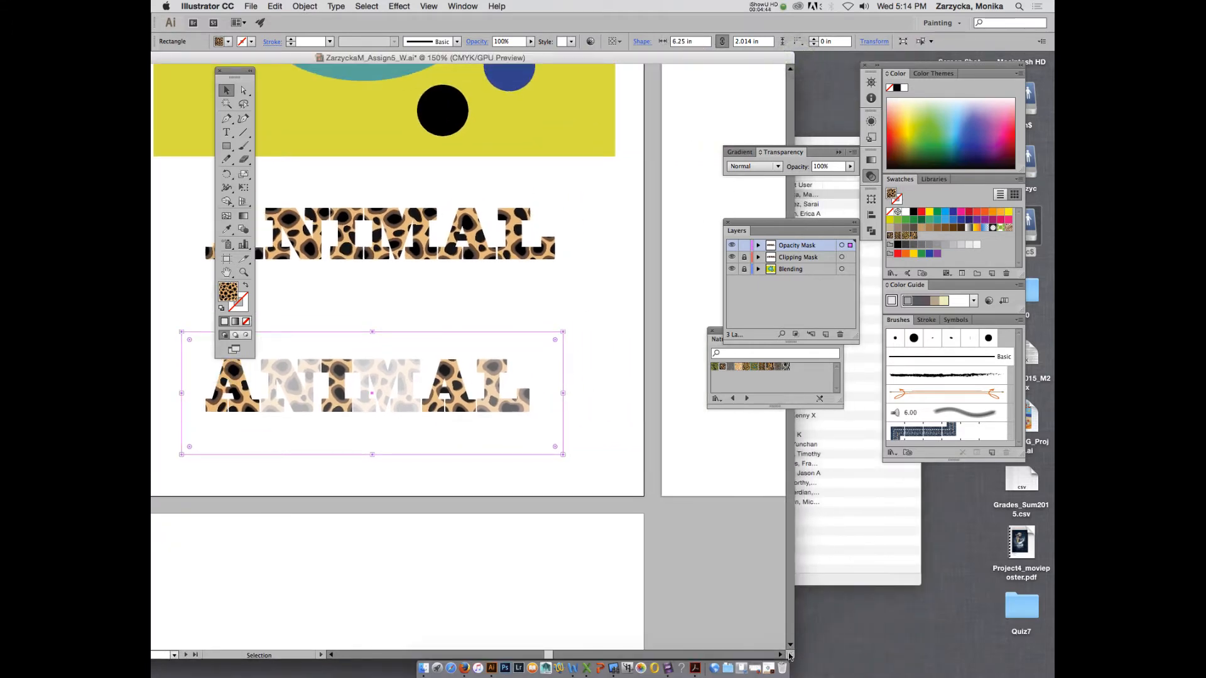
pyautogui.moveTo(790, 655); pyautogui.dragTo(1000, 600)
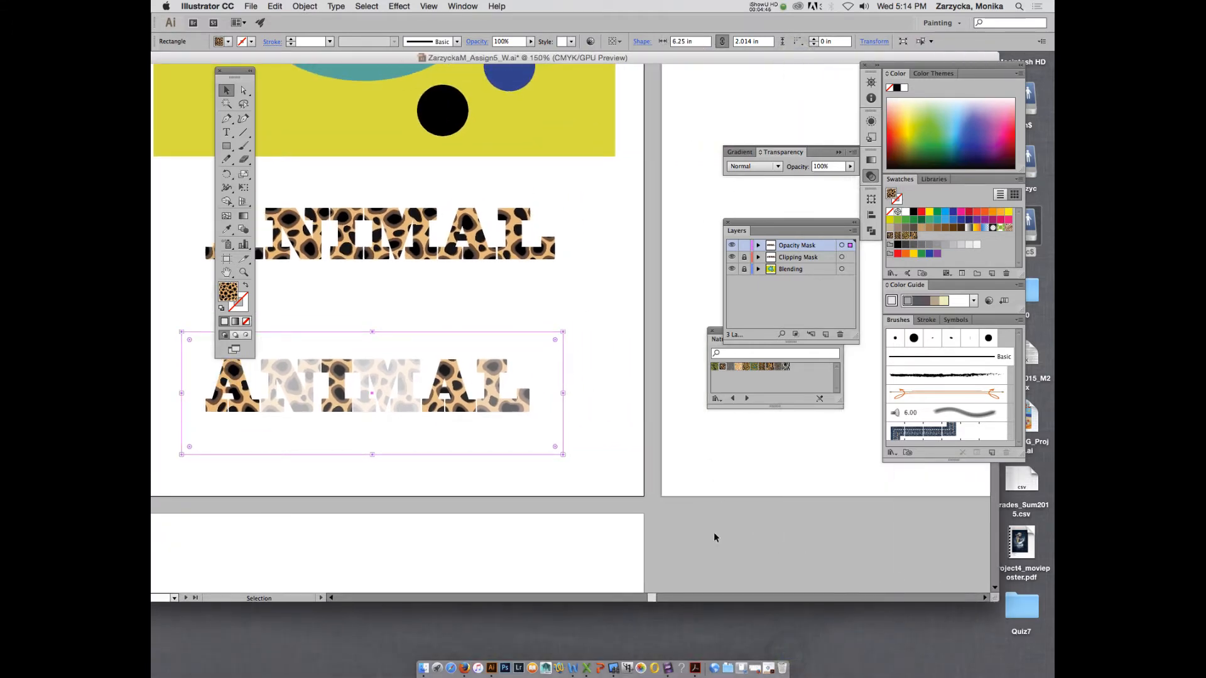
pyautogui.moveTo(652, 598); pyautogui.dragTo(668, 594)
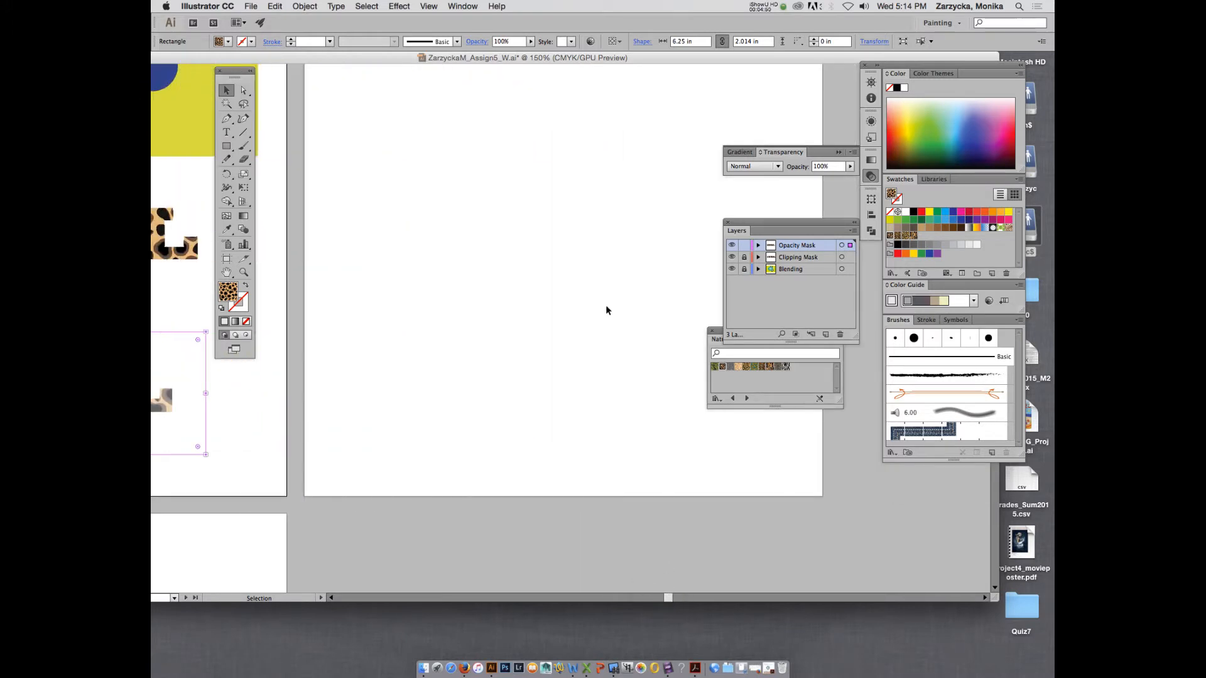
pyautogui.scroll(10, 605, 309)
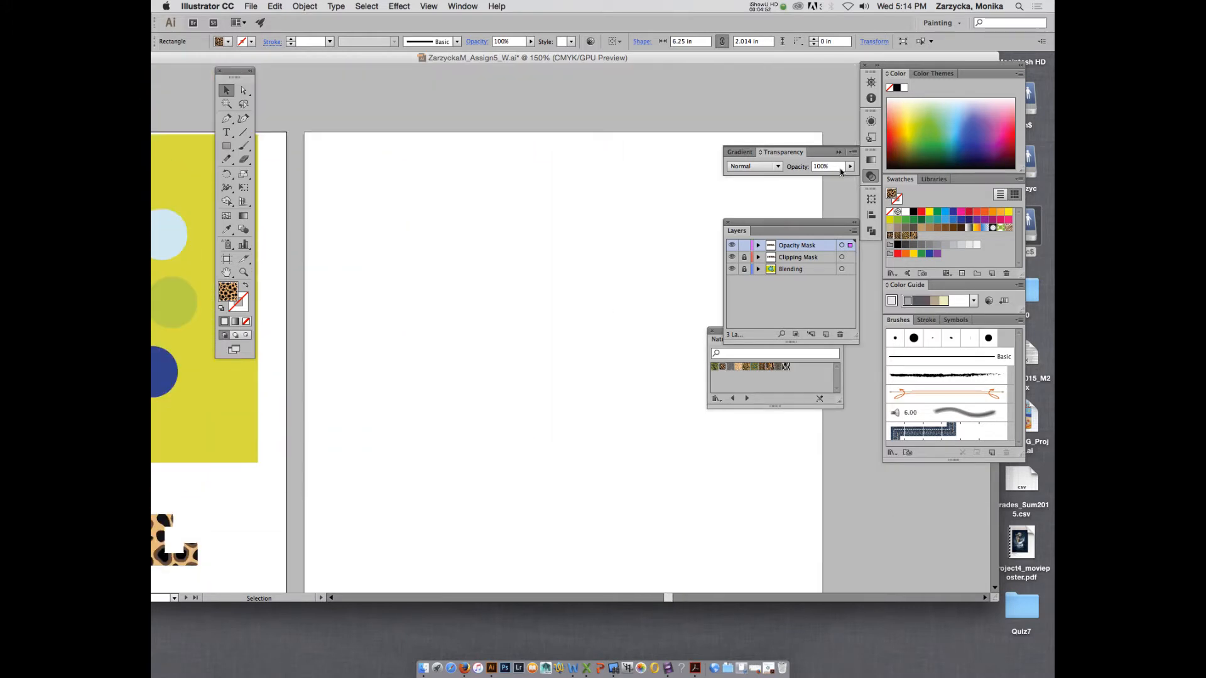
pyautogui.click(838, 152)
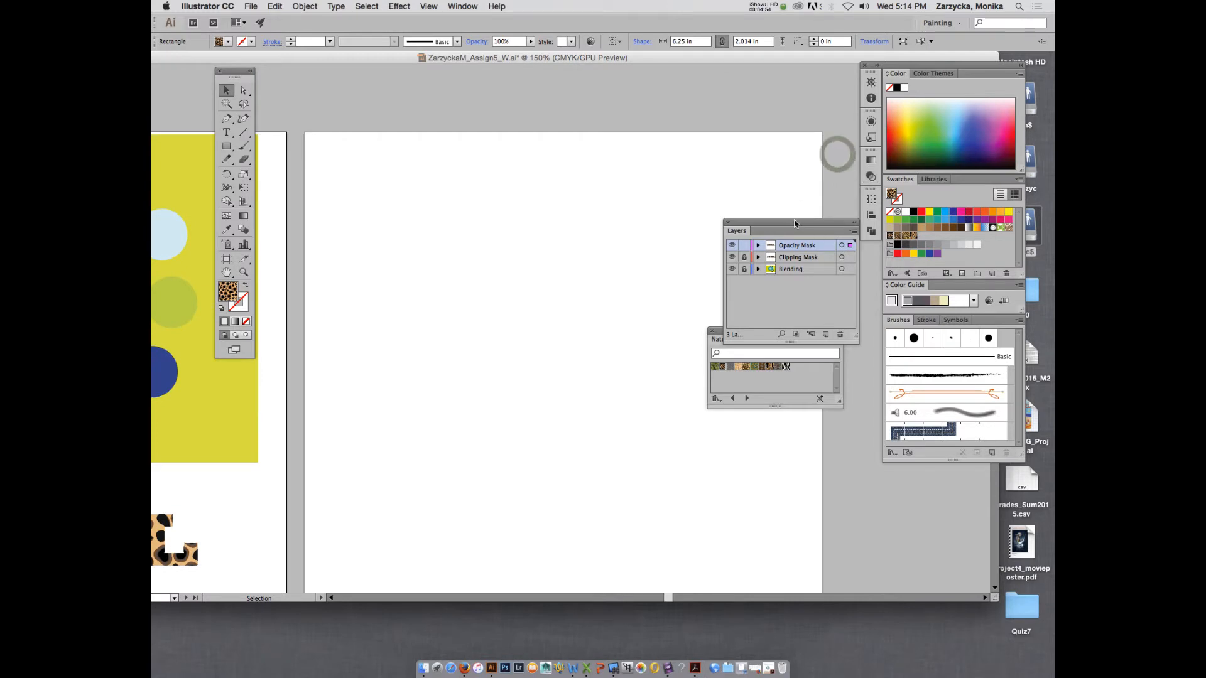
pyautogui.moveTo(794, 219); pyautogui.dragTo(830, 202)
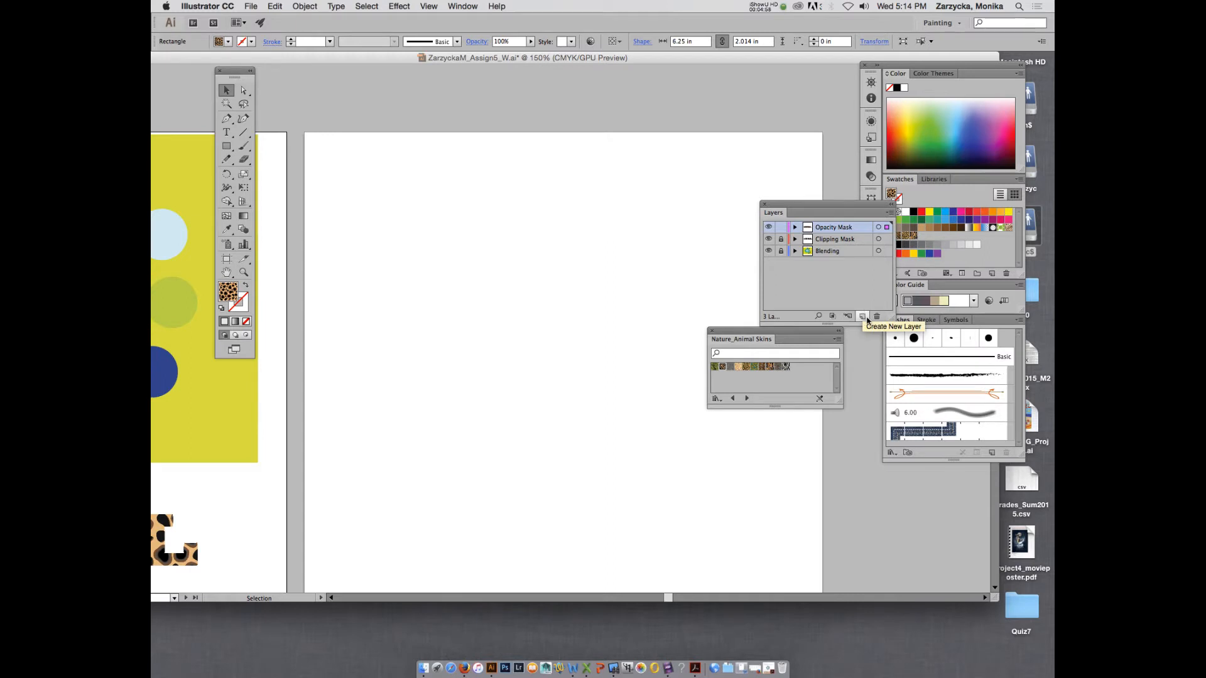
# Create a new layer named Gradient Mesh and lock the Opacity Mask layer
pyautogui.click(863, 316)
pyautogui.doubleClick(828, 229)
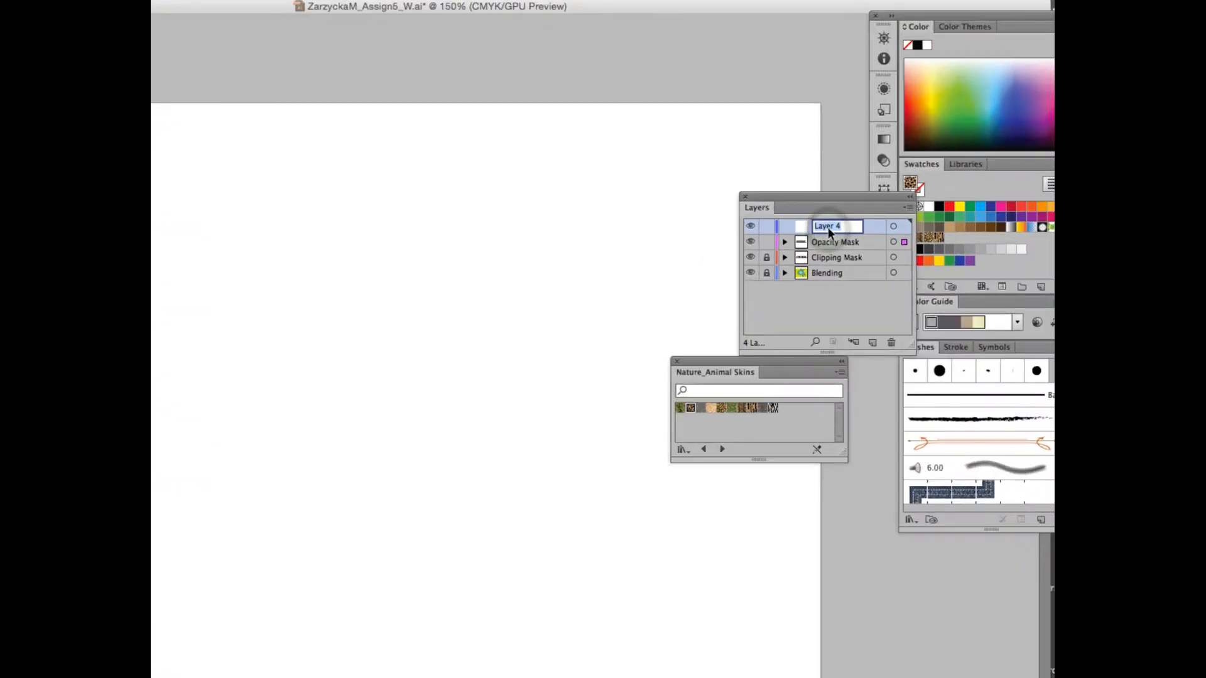
pyautogui.write('Gra')
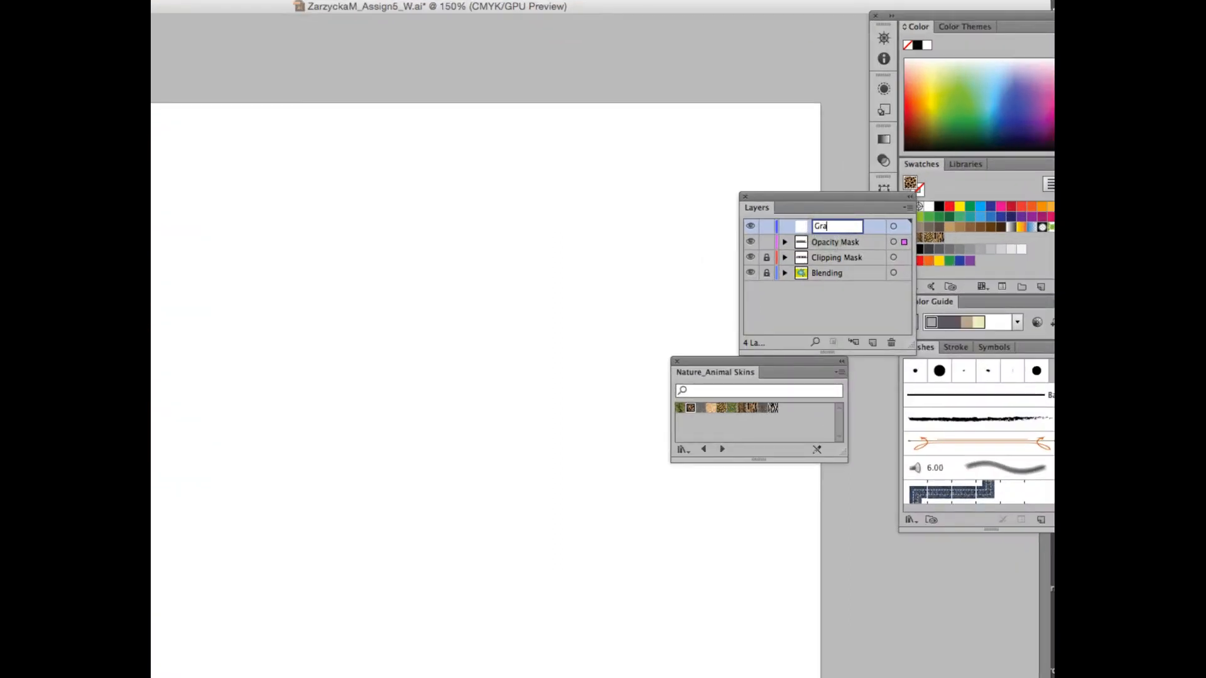
pyautogui.write('dient Mesh')
pyautogui.click(850, 281)
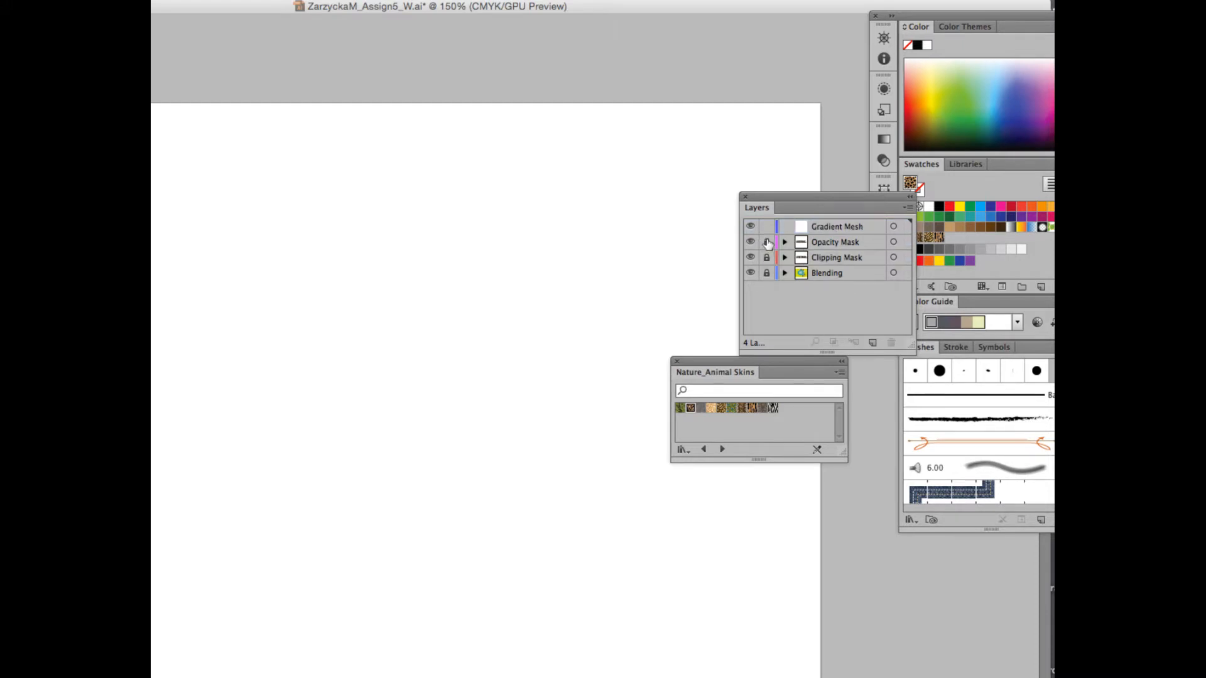
pyautogui.click(767, 243)
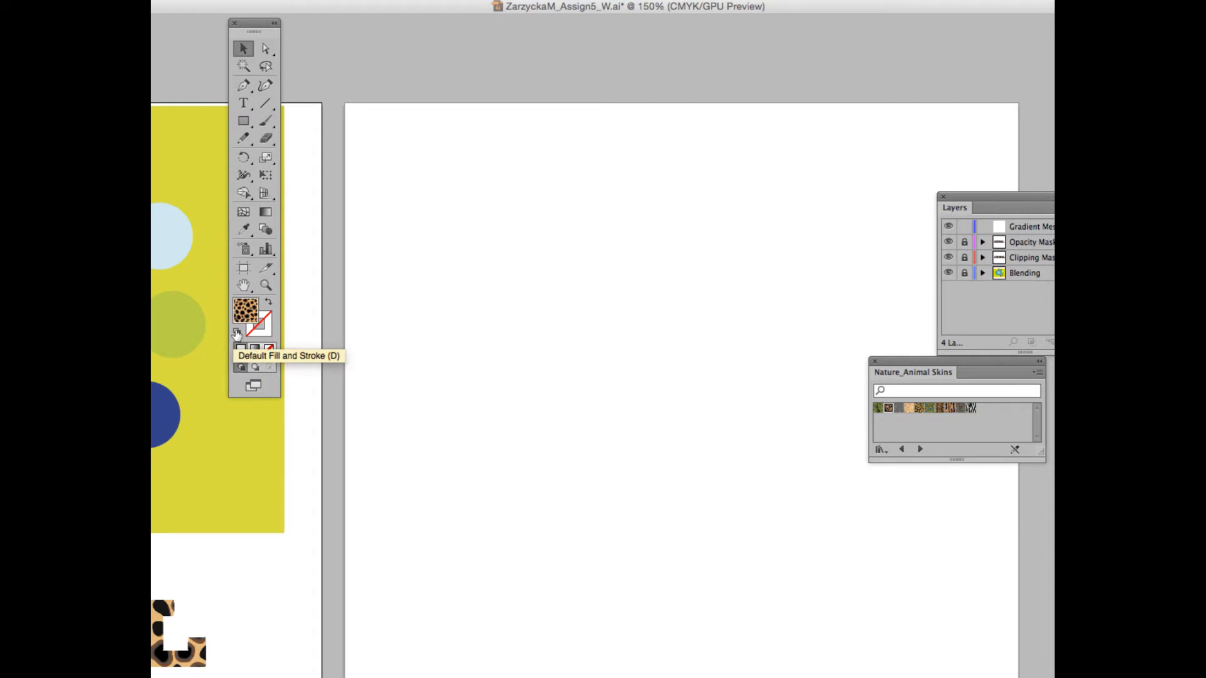
# Reset the fill and stroke to their defaults and set the fill color to a coral red
pyautogui.click(237, 332)
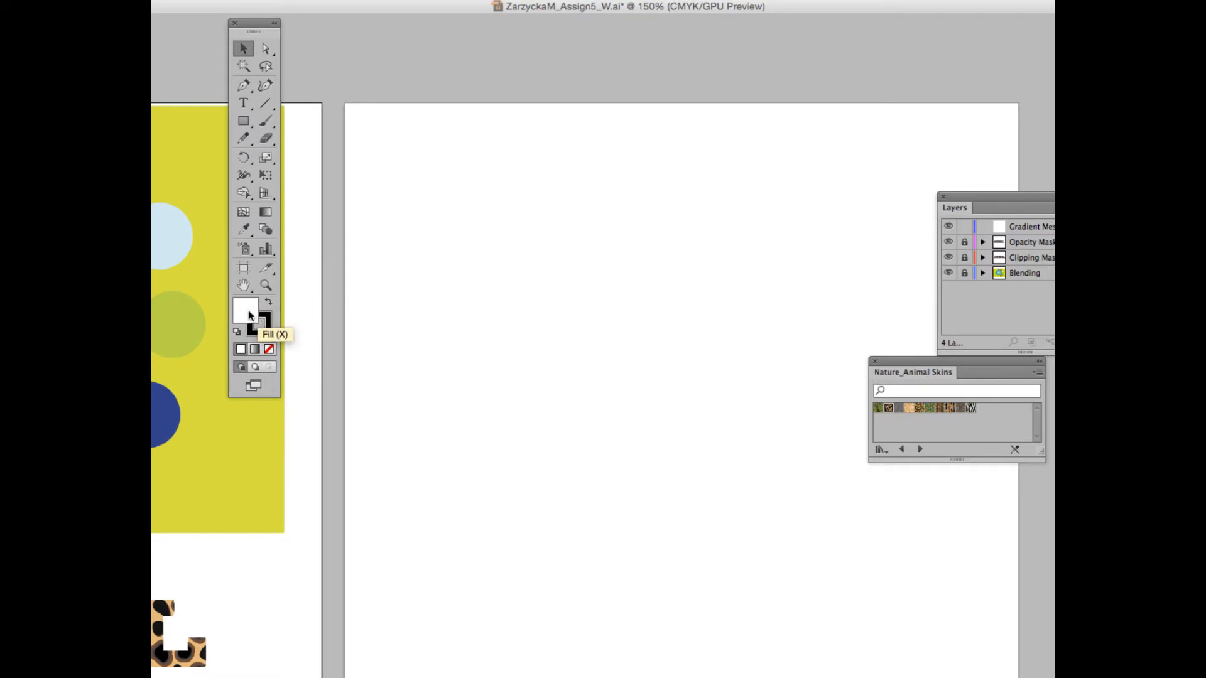
pyautogui.doubleClick(248, 314)
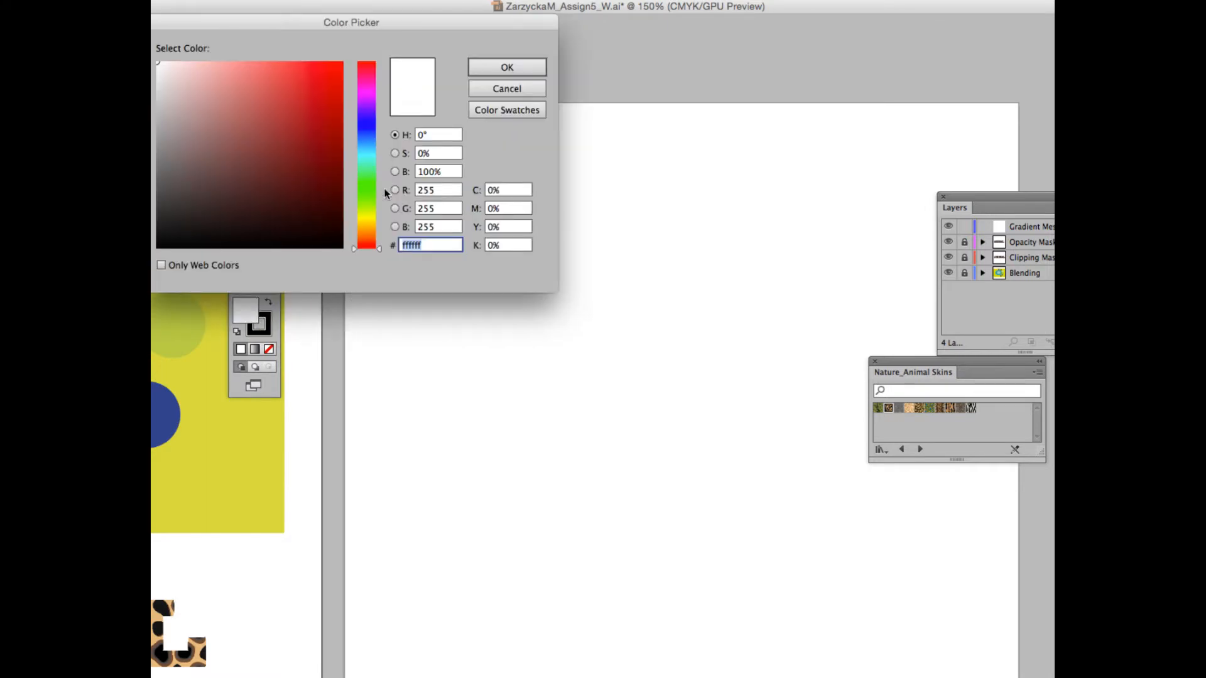
pyautogui.click(231, 71)
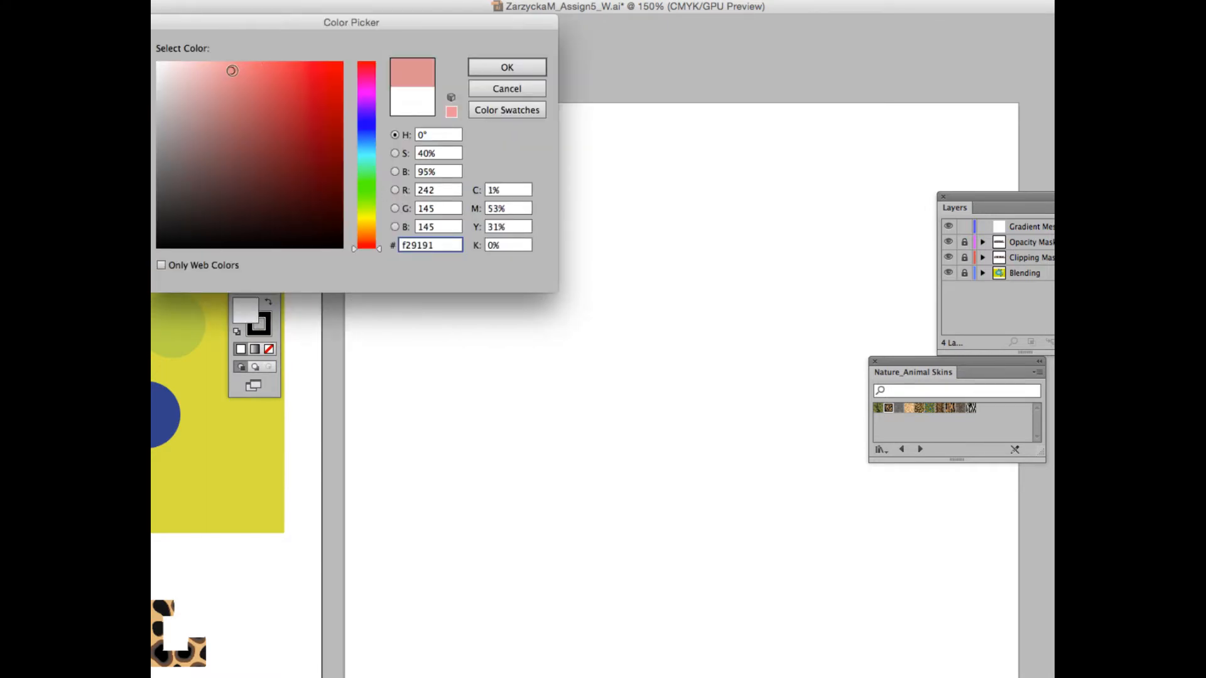
pyautogui.click(282, 72)
pyautogui.click(506, 67)
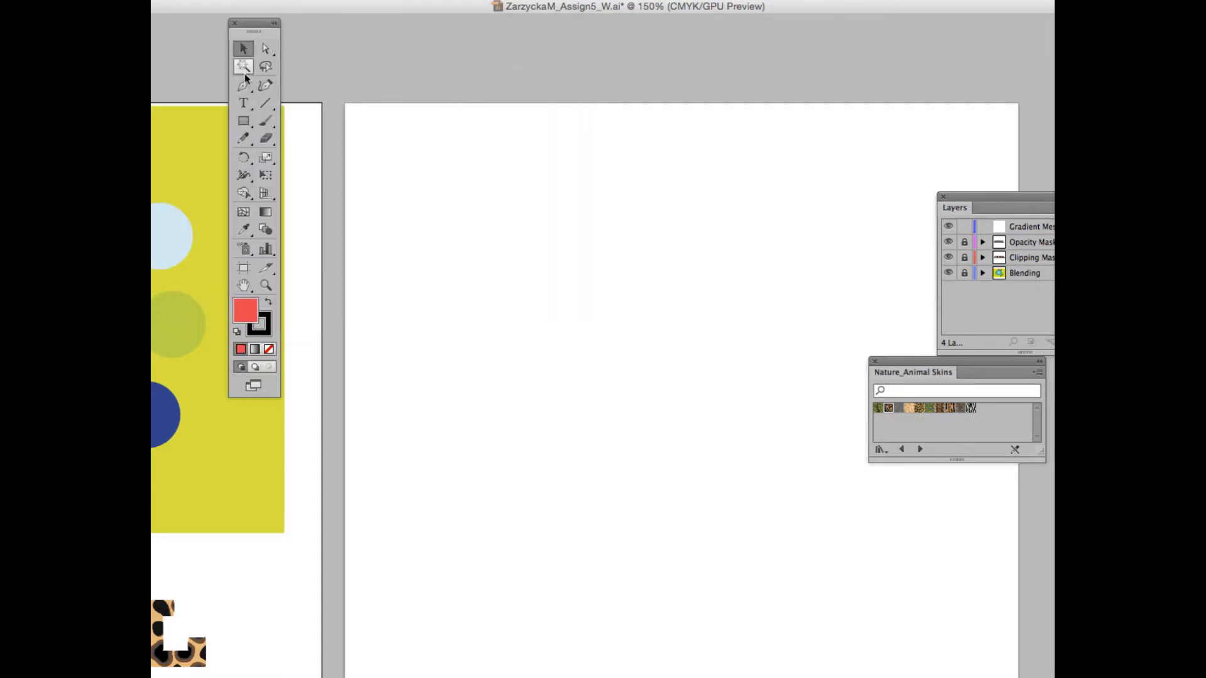
# Draw a coral red rectangle about 3.19 by 2.27 in near the empty artboard's upper left and select it
pyautogui.click(244, 121)
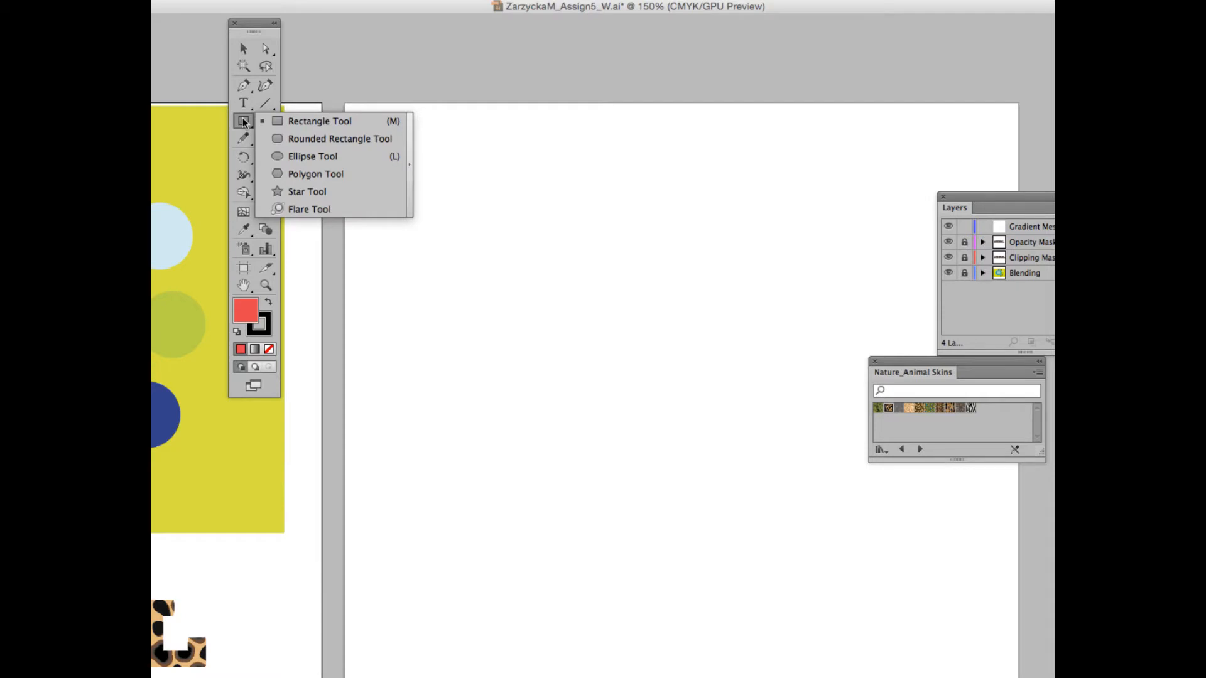
pyautogui.click(244, 124)
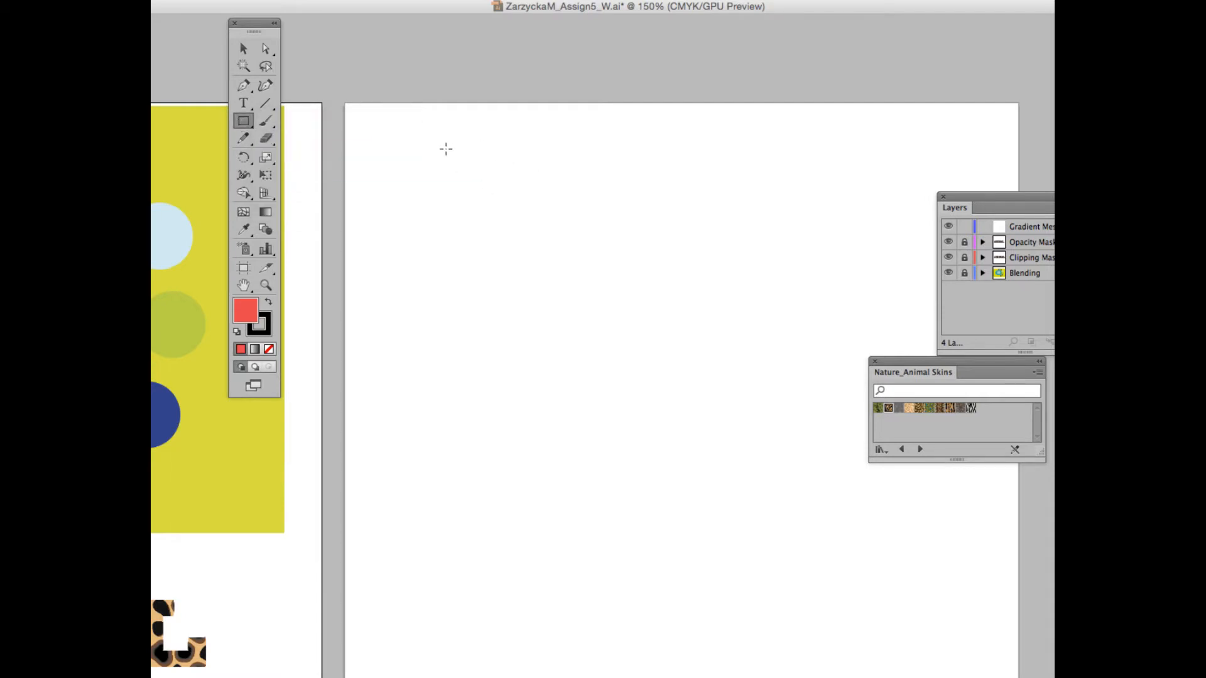
pyautogui.moveTo(445, 149); pyautogui.dragTo(699, 328)
pyautogui.press('v')
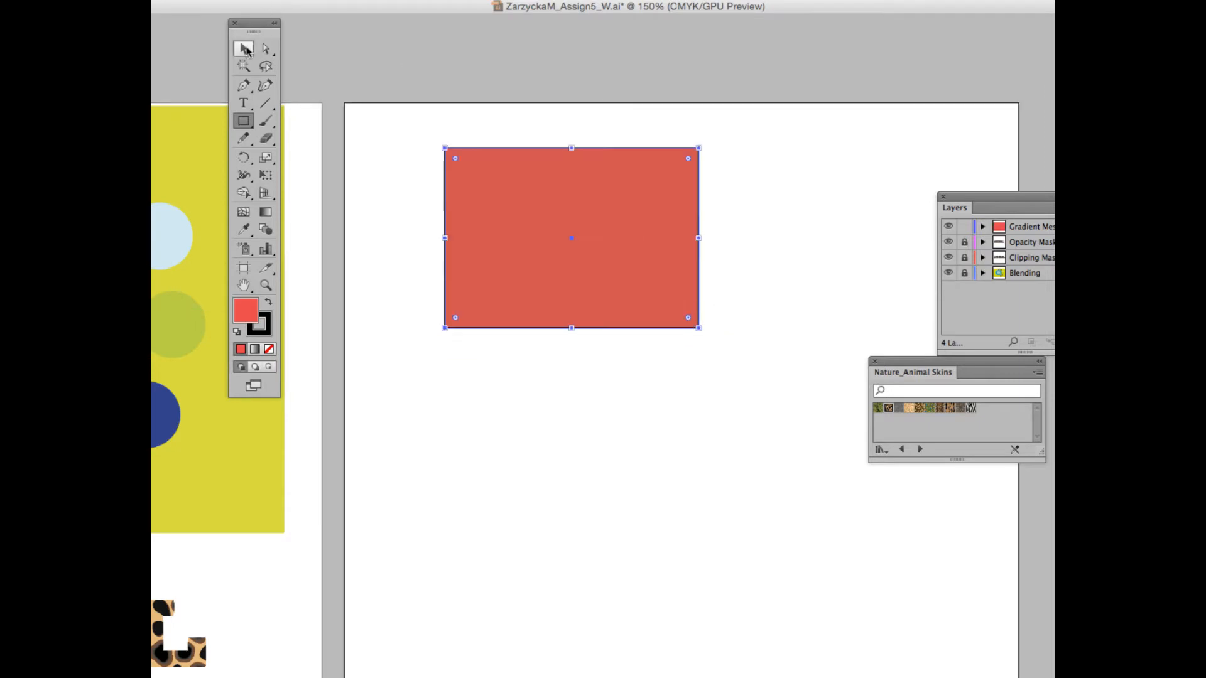
pyautogui.click(477, 111)
pyautogui.click(505, 177)
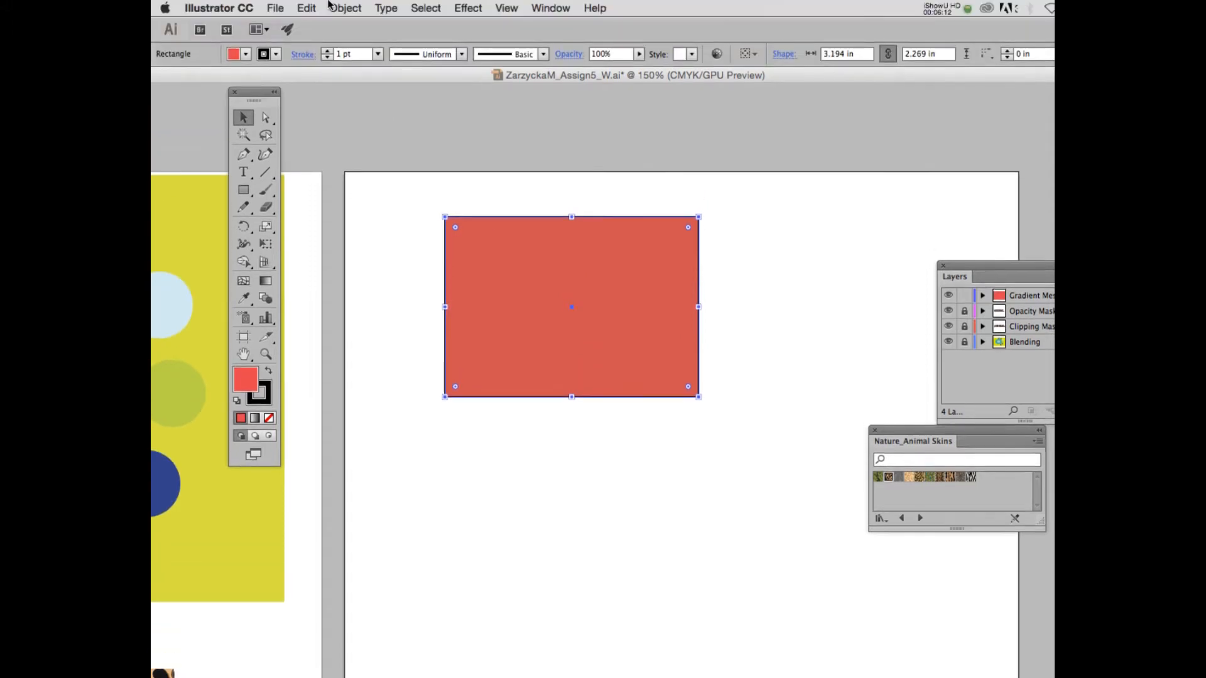
# Start a gradient mesh on the rectangle with the preview enabled, using 2 rows and 2 columns
pyautogui.click(345, 7)
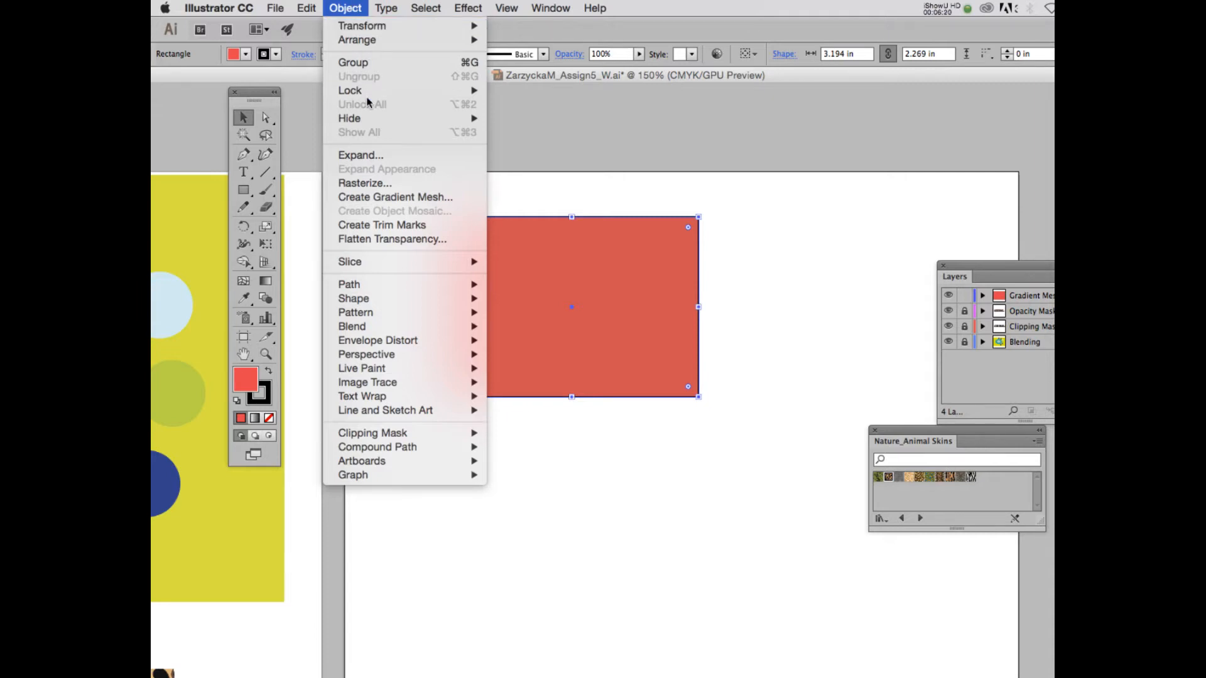
pyautogui.moveTo(369, 98)
pyautogui.click(413, 199)
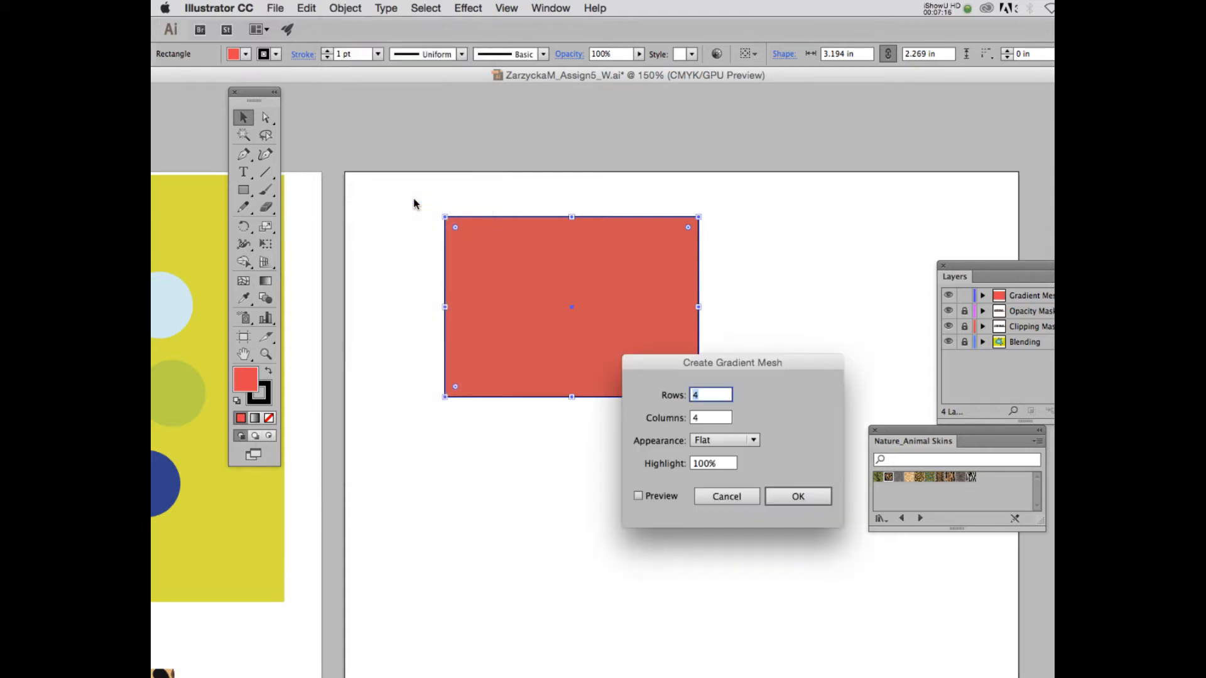
pyautogui.moveTo(713, 365); pyautogui.dragTo(761, 145)
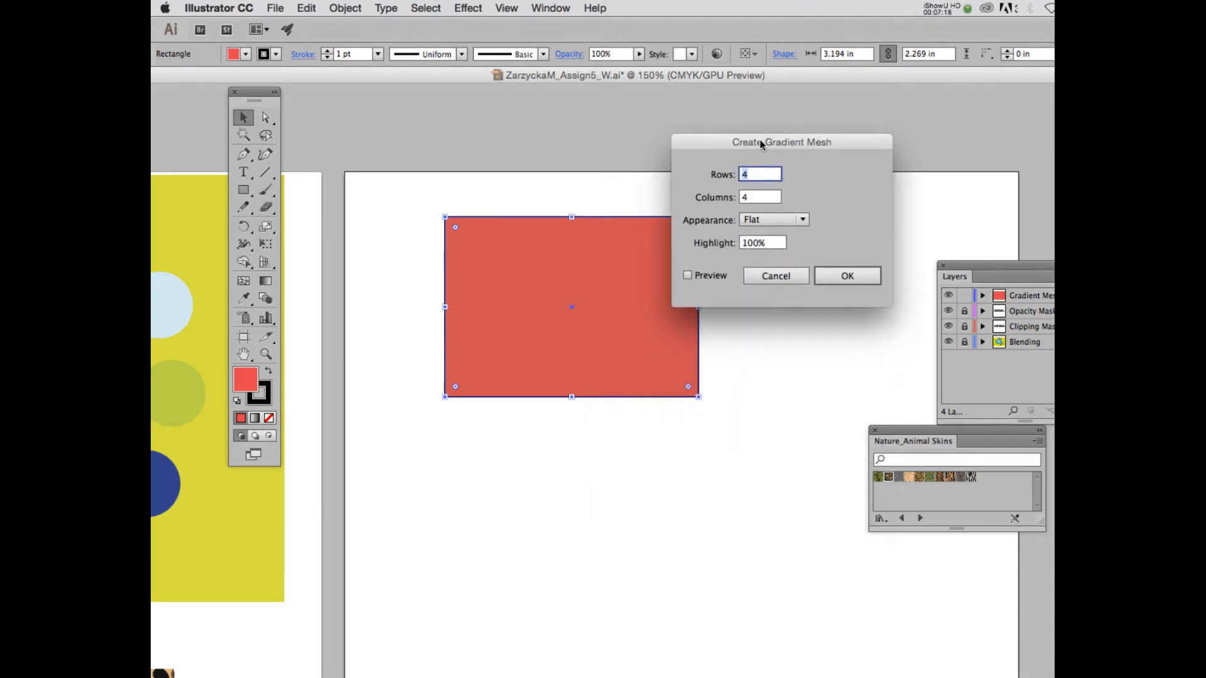
pyautogui.click(687, 275)
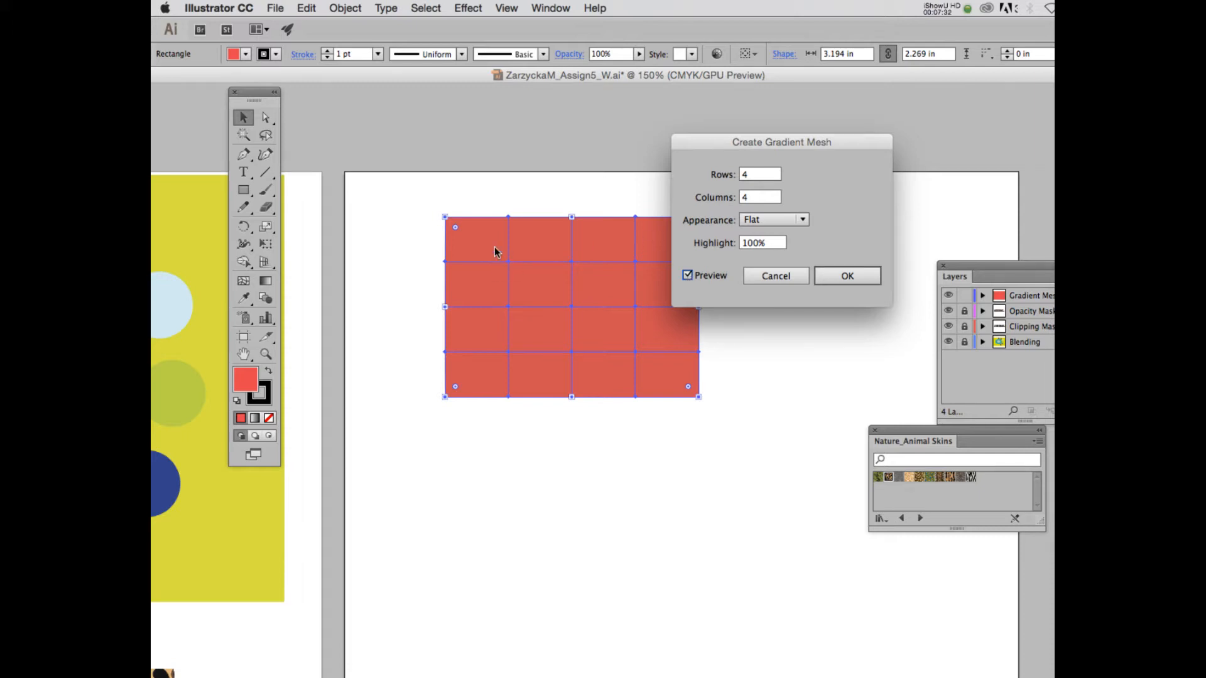
pyautogui.doubleClick(742, 176)
pyautogui.write('2')
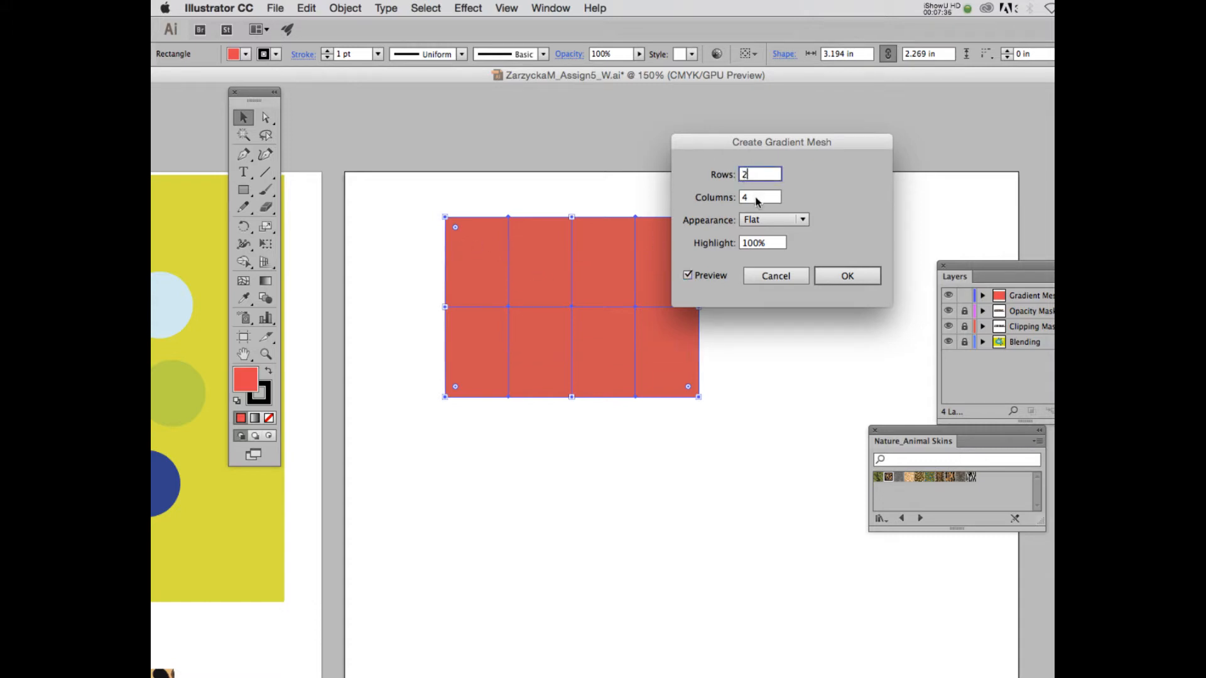
pyautogui.press('Tab')
pyautogui.write('2')
# Compare the To Center and To Edge mesh appearances in the preview, and settle on To Center
pyautogui.click(767, 216)
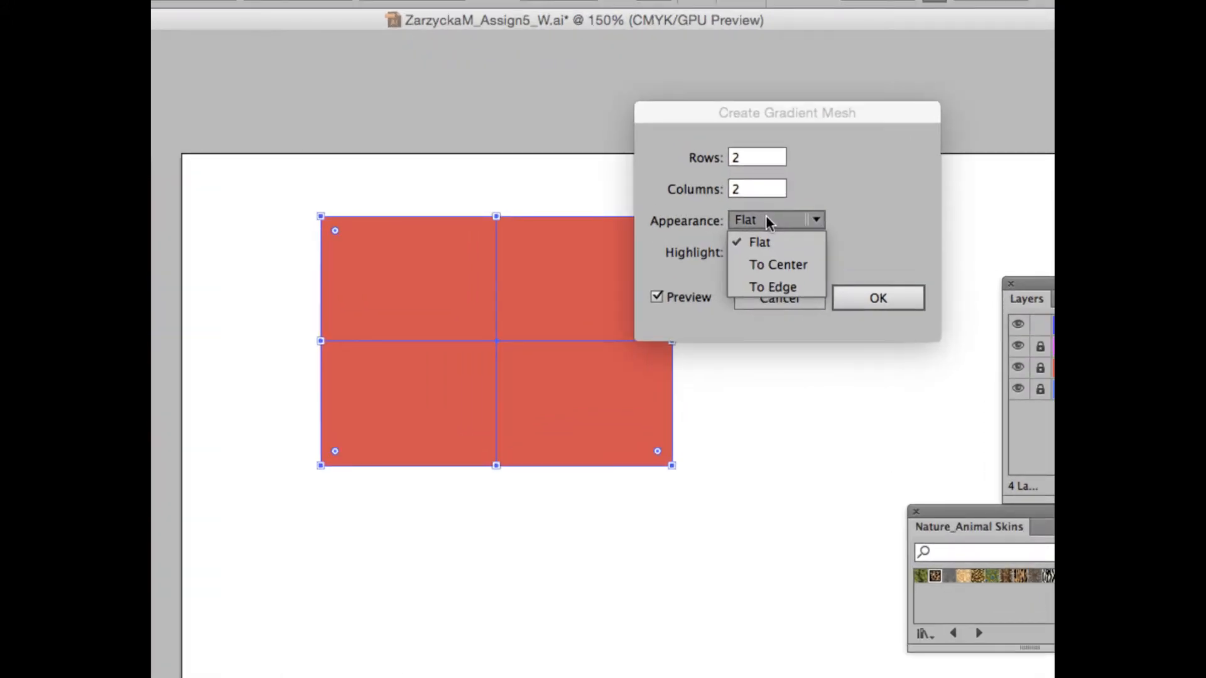
pyautogui.click(769, 264)
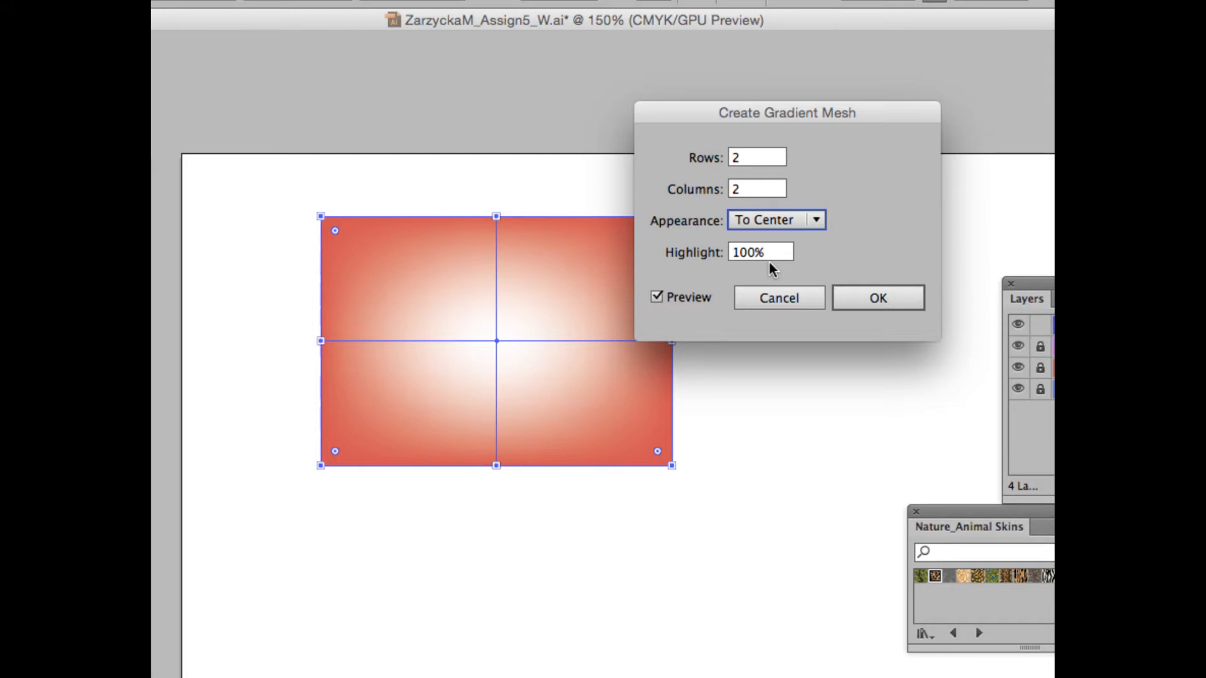
pyautogui.click(754, 220)
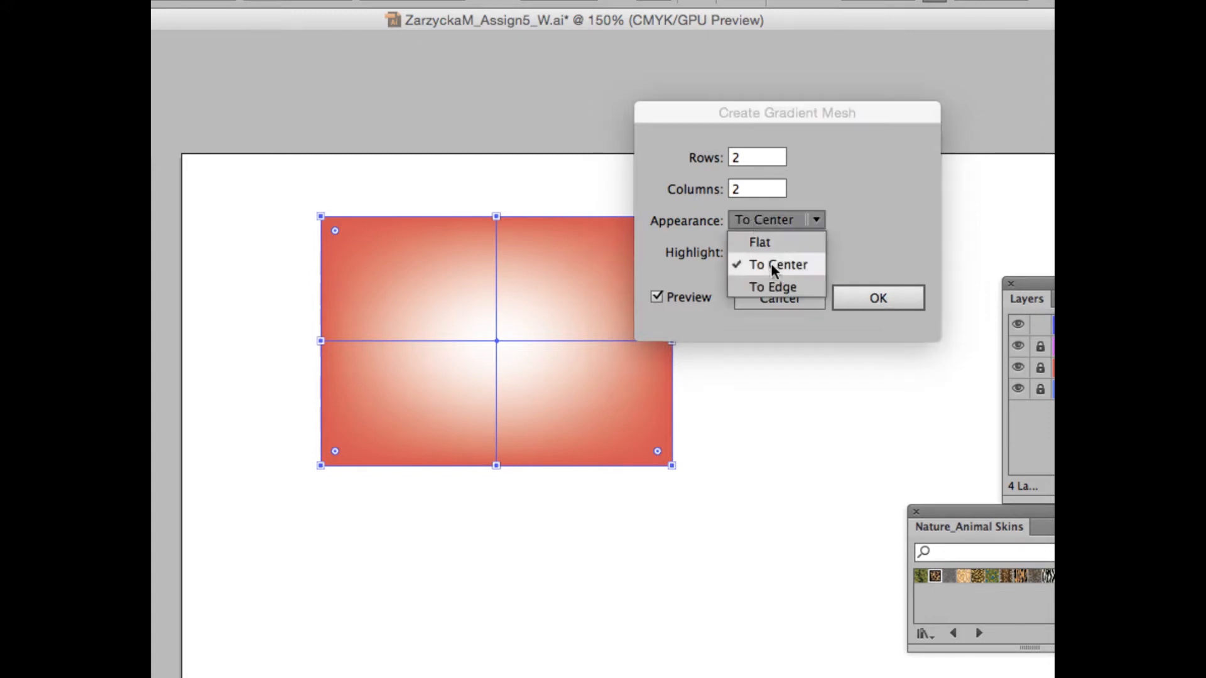
pyautogui.click(771, 286)
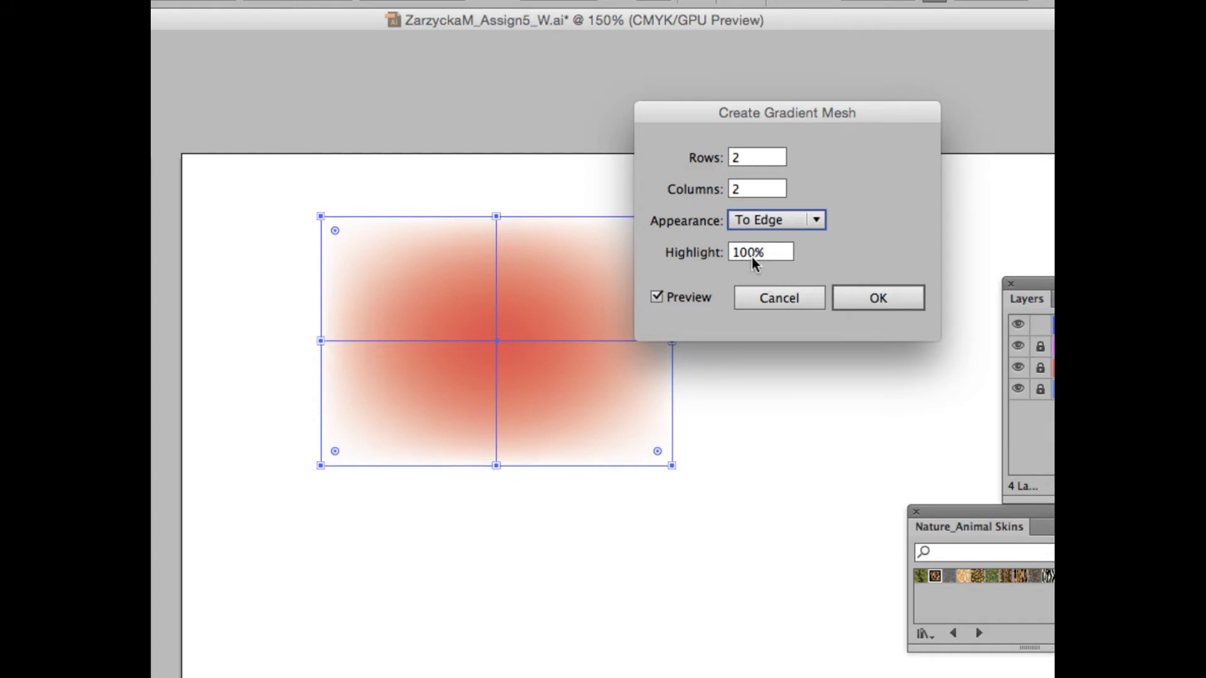
pyautogui.click(763, 223)
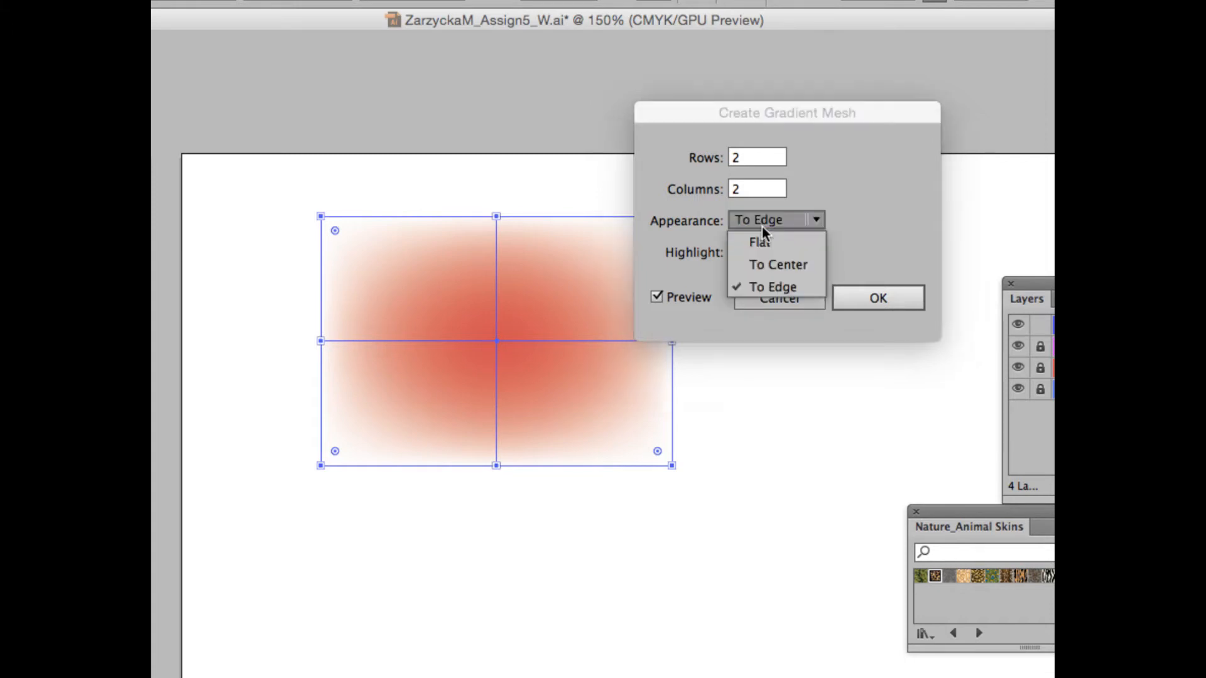
pyautogui.click(766, 267)
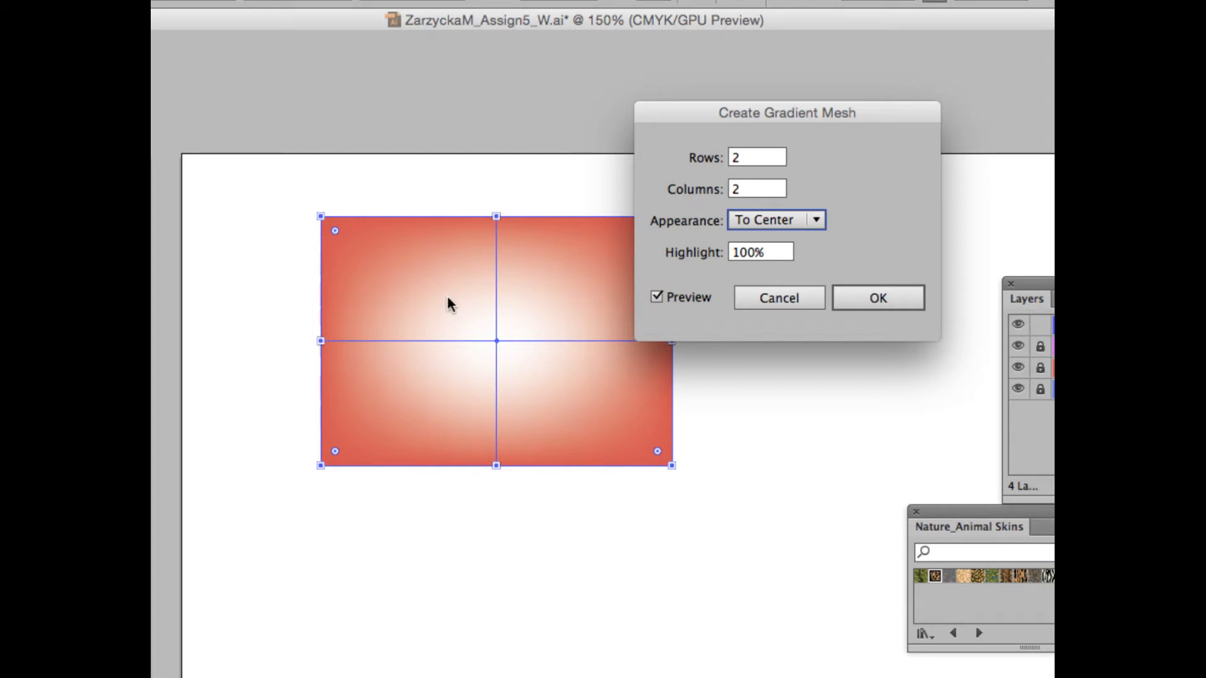
# Try denser meshes in the preview, first with 4 rows and 4 columns, and again with 15 of each
pyautogui.doubleClick(731, 158)
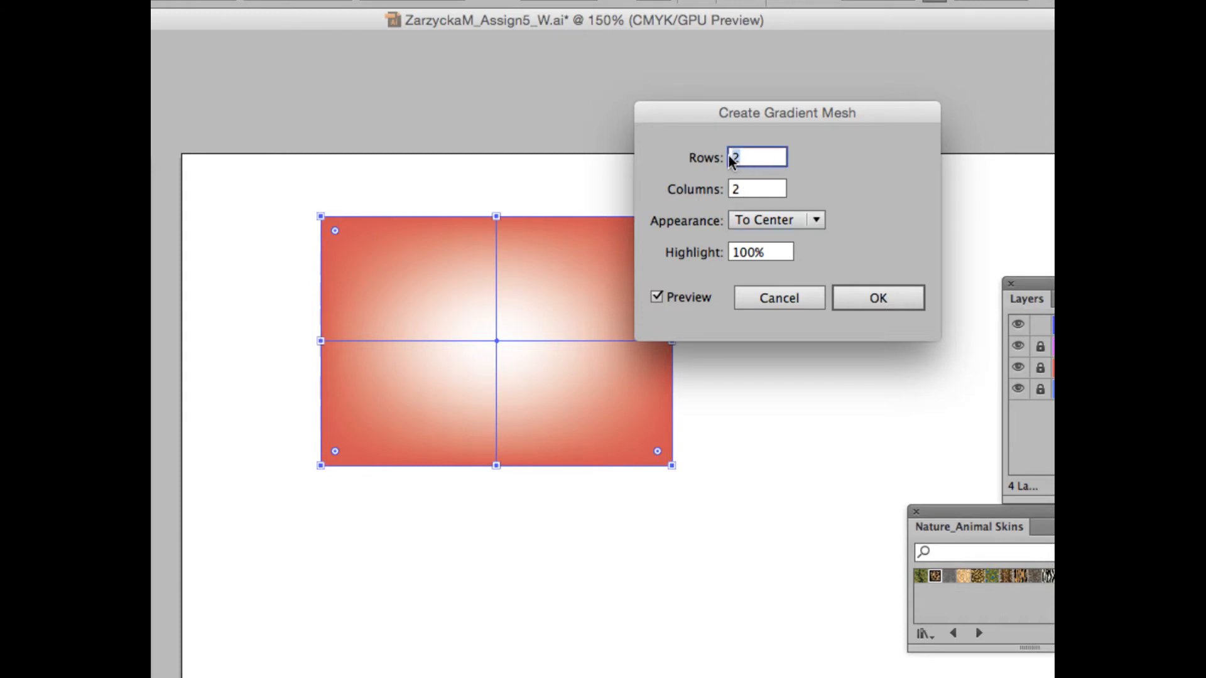
pyautogui.write('4')
pyautogui.doubleClick(729, 188)
pyautogui.write('4')
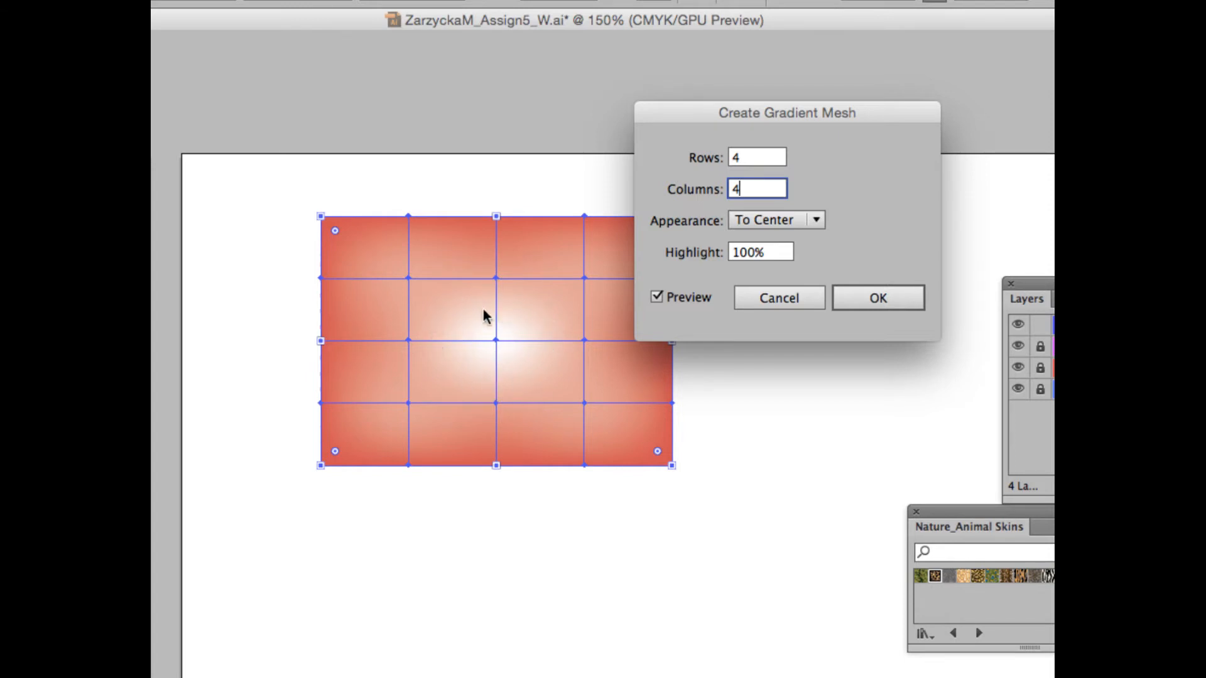
pyautogui.doubleClick(755, 157)
pyautogui.write('15')
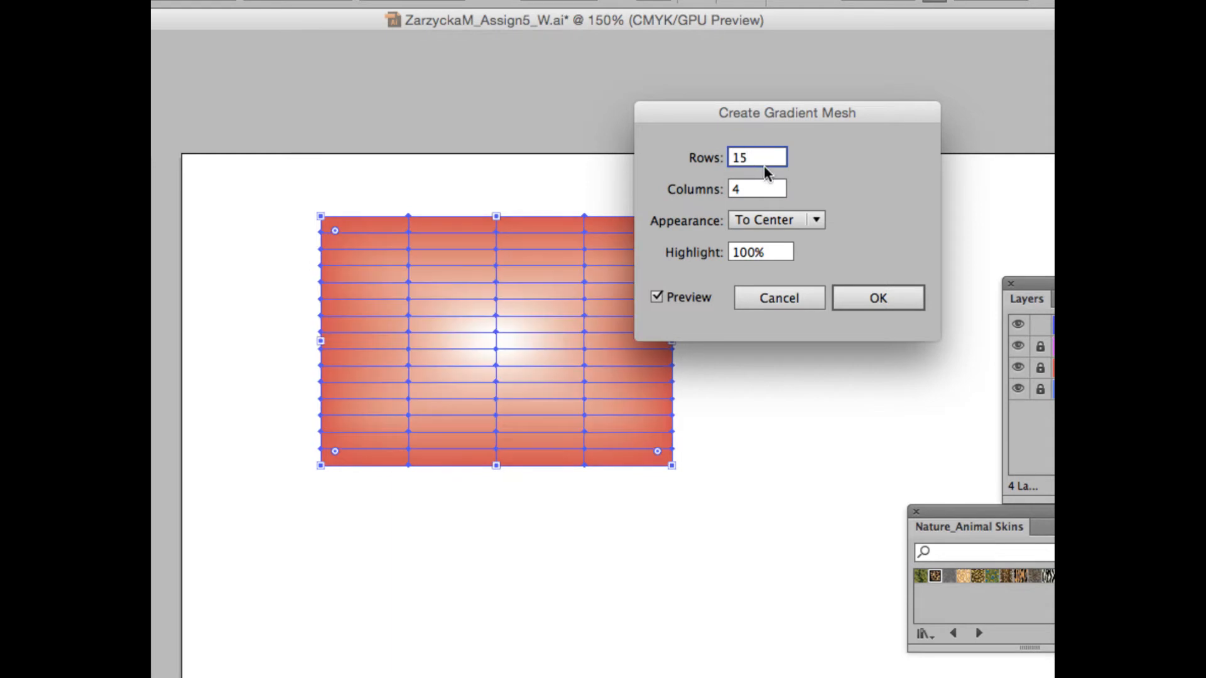
pyautogui.doubleClick(757, 188)
pyautogui.write('15')
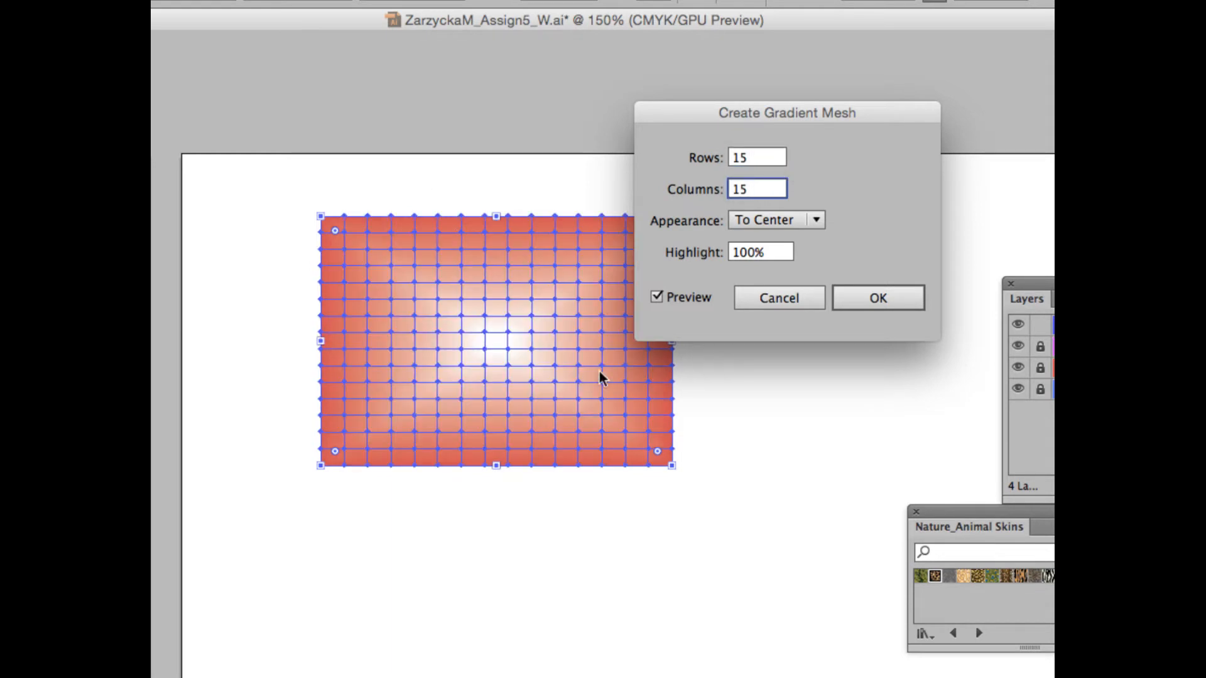
# Set both the rows and columns to 2 and create the gradient mesh
pyautogui.doubleClick(747, 158)
pyautogui.write('2')
pyautogui.doubleClick(740, 189)
pyautogui.write('2')
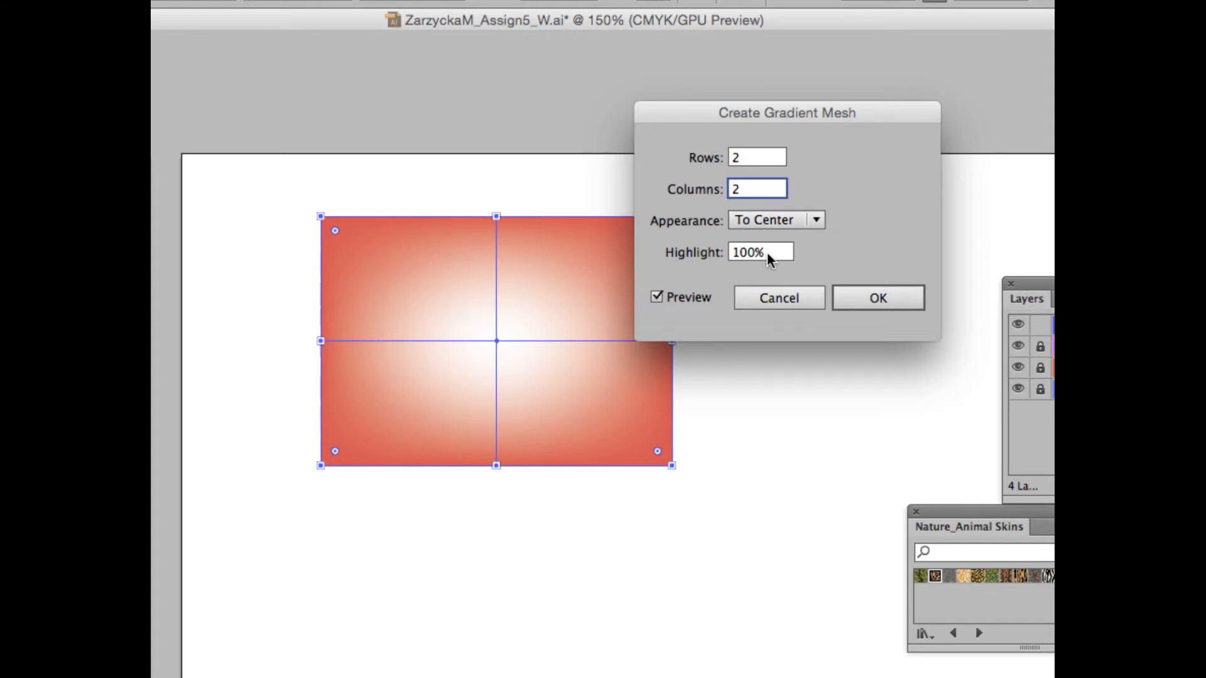
pyautogui.click(878, 297)
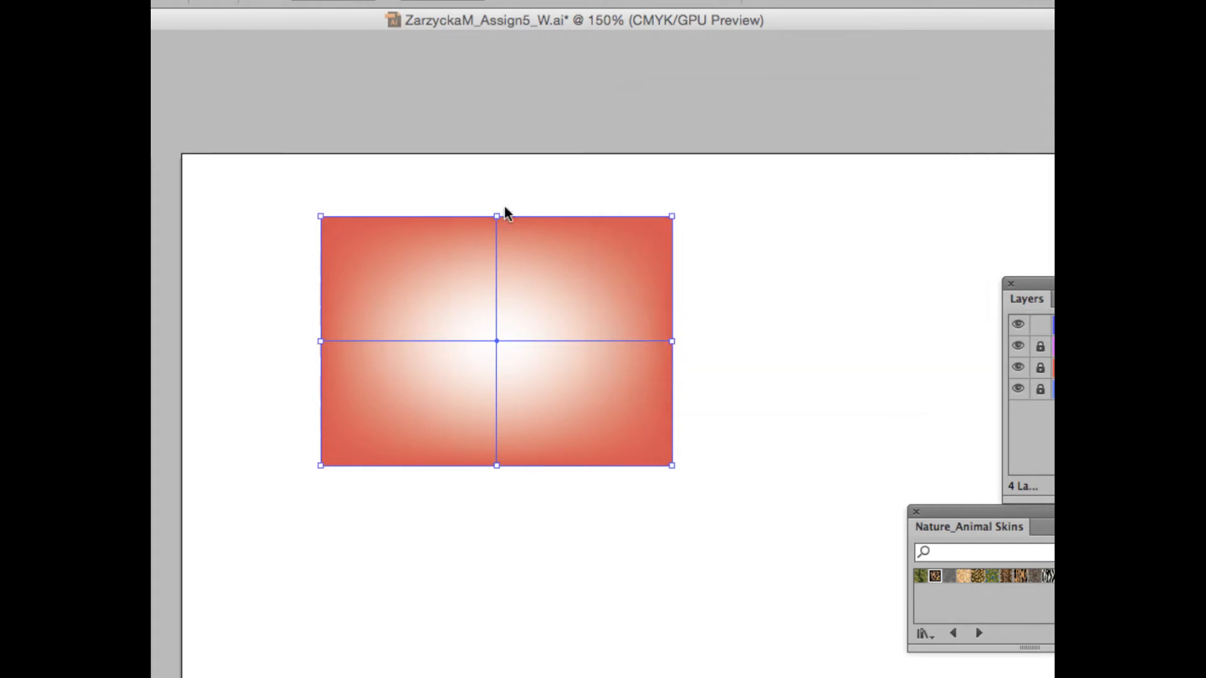
# Select the mesh's center point with the Direct Selection tool and lengthen its left handle slightly outward
pyautogui.click(454, 192)
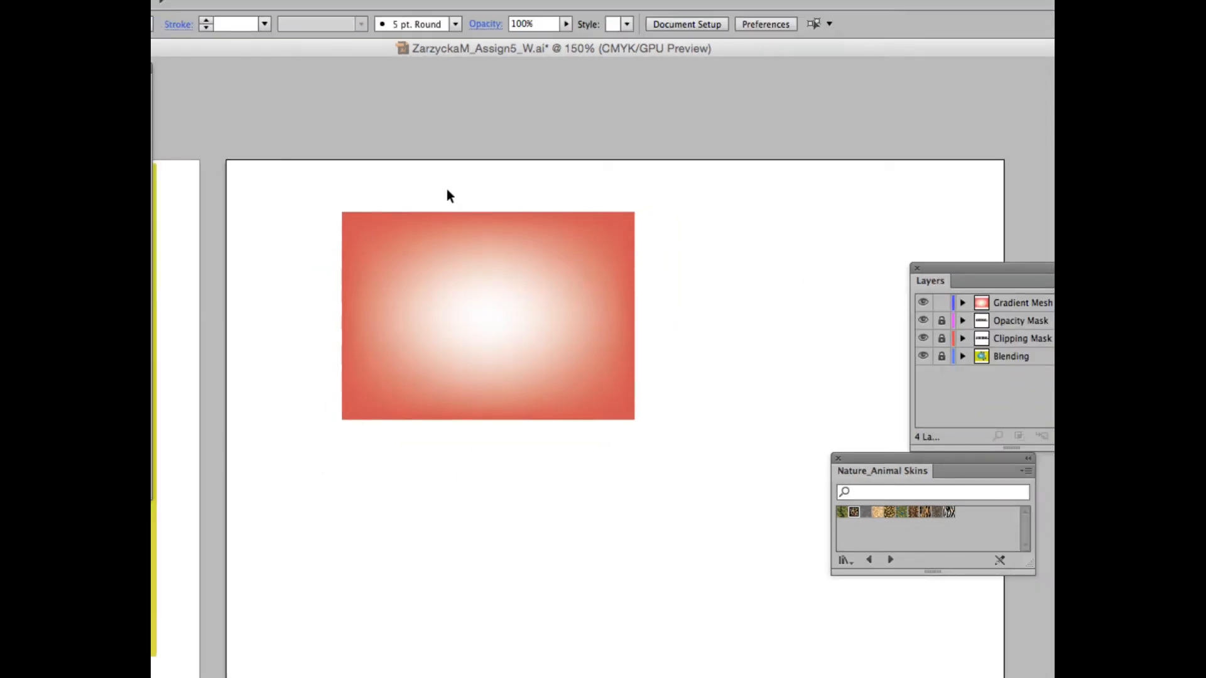
pyautogui.click(444, 267)
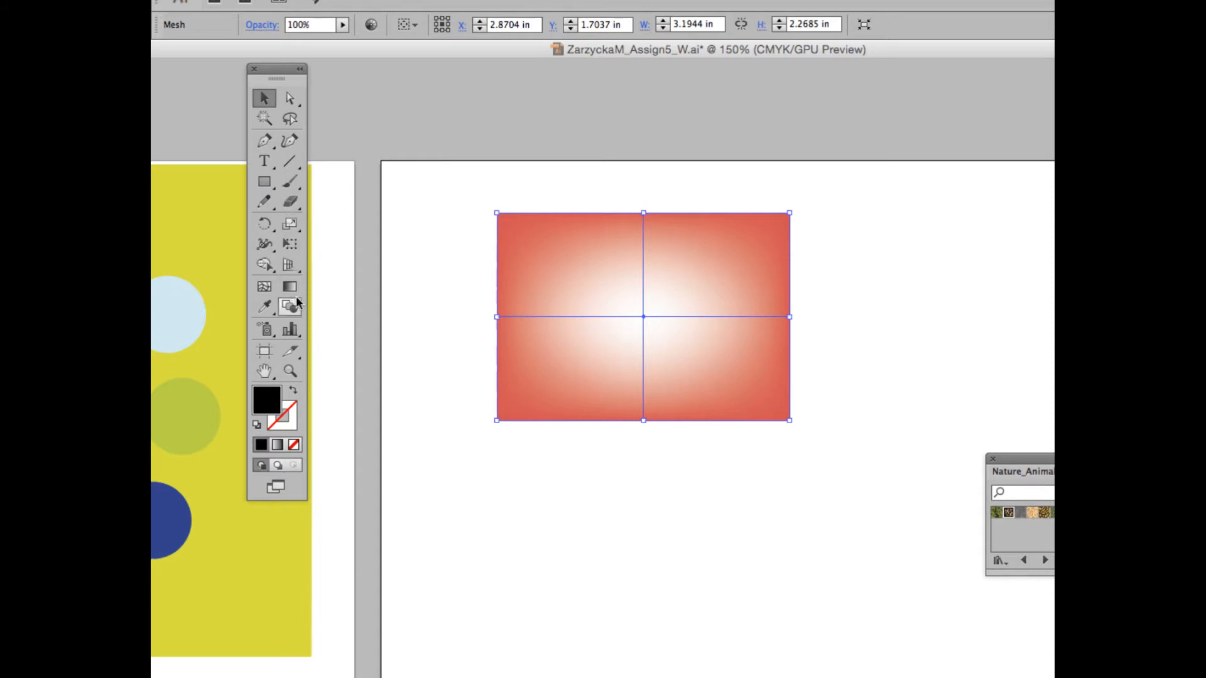
pyautogui.click(263, 289)
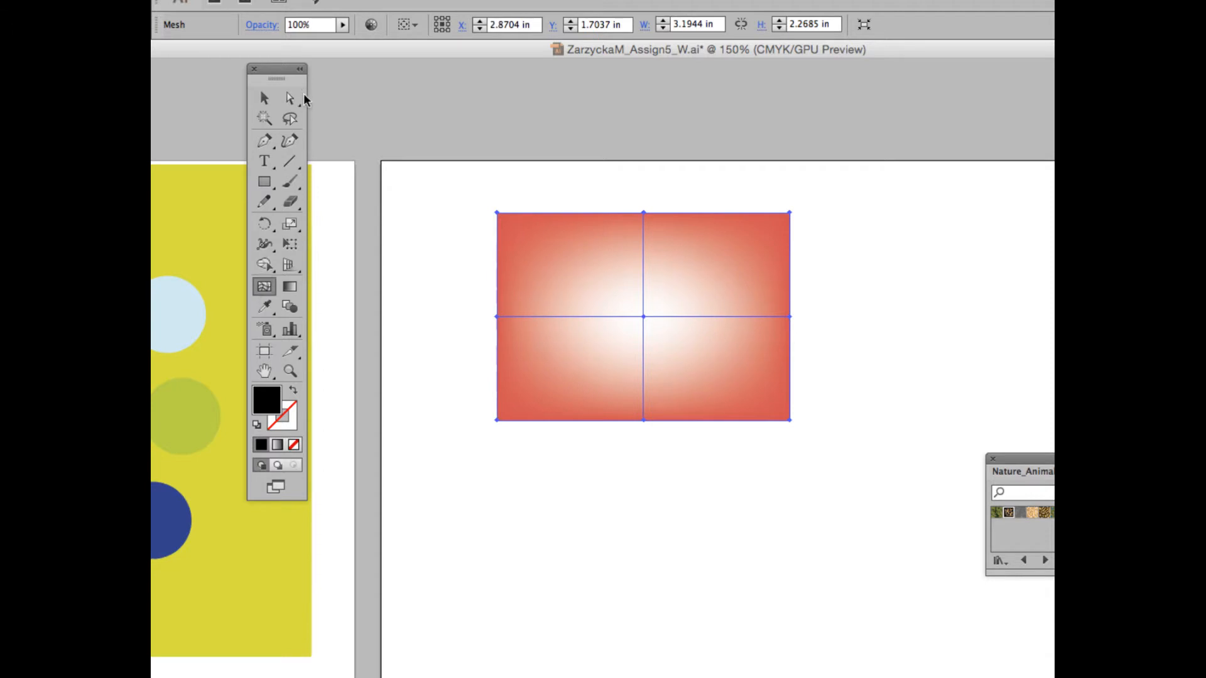
pyautogui.click(289, 98)
pyautogui.click(644, 318)
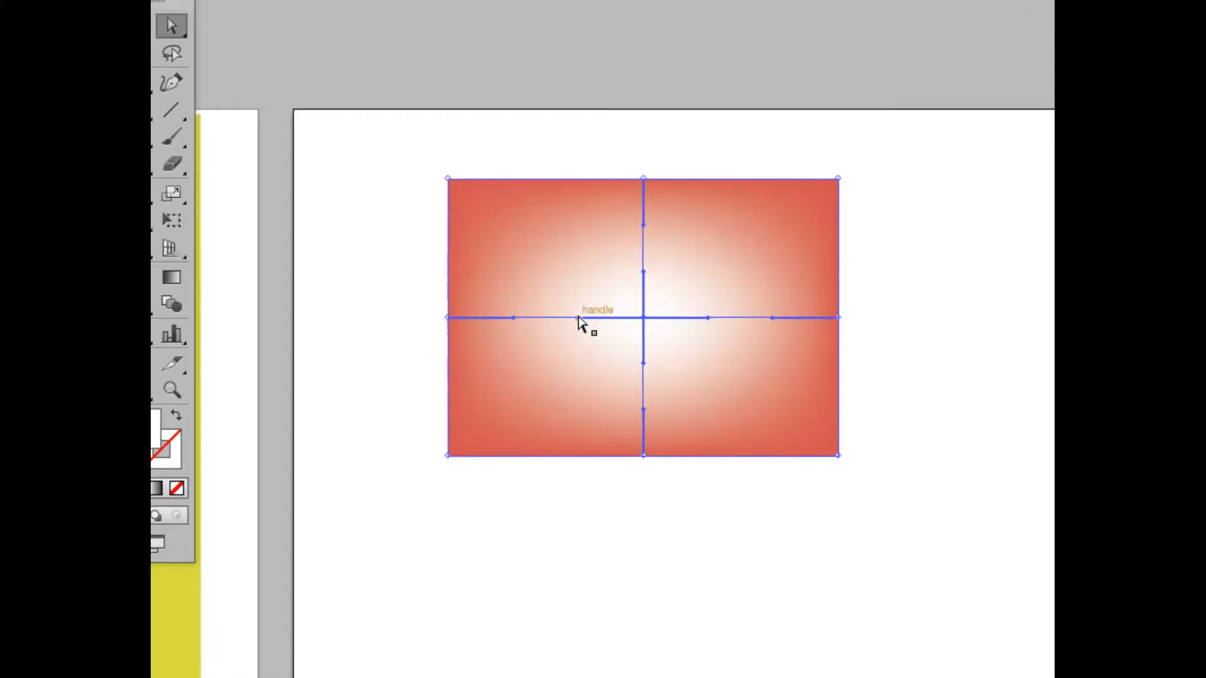
pyautogui.click(577, 318)
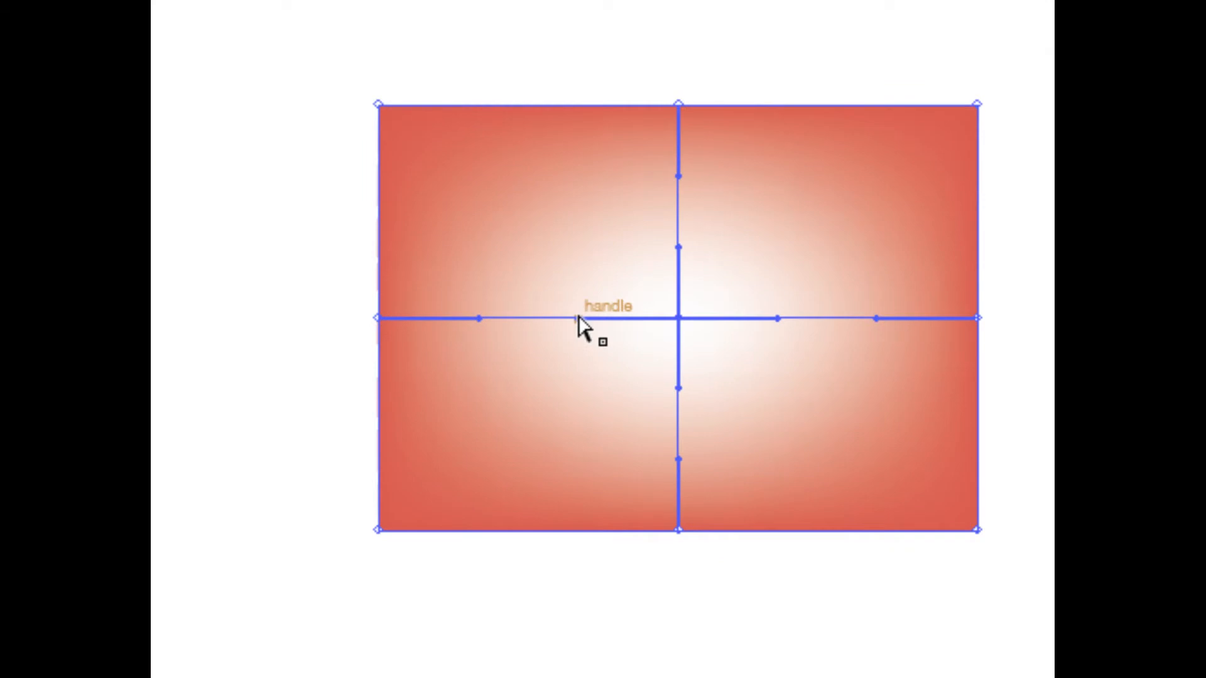
pyautogui.moveTo(578, 317); pyautogui.dragTo(547, 314)
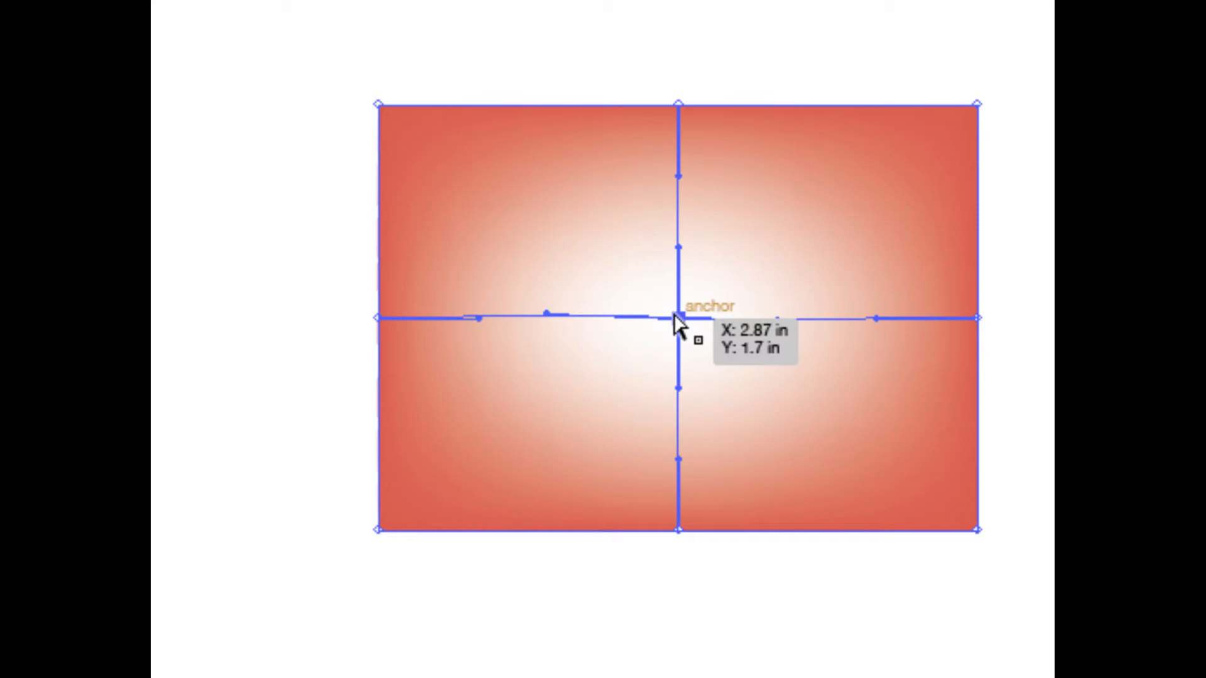
# Move the center mesh point down to about Y 2.08 in and angle both side points' handles downward to smooth the curve
pyautogui.moveTo(675, 315); pyautogui.dragTo(682, 389)
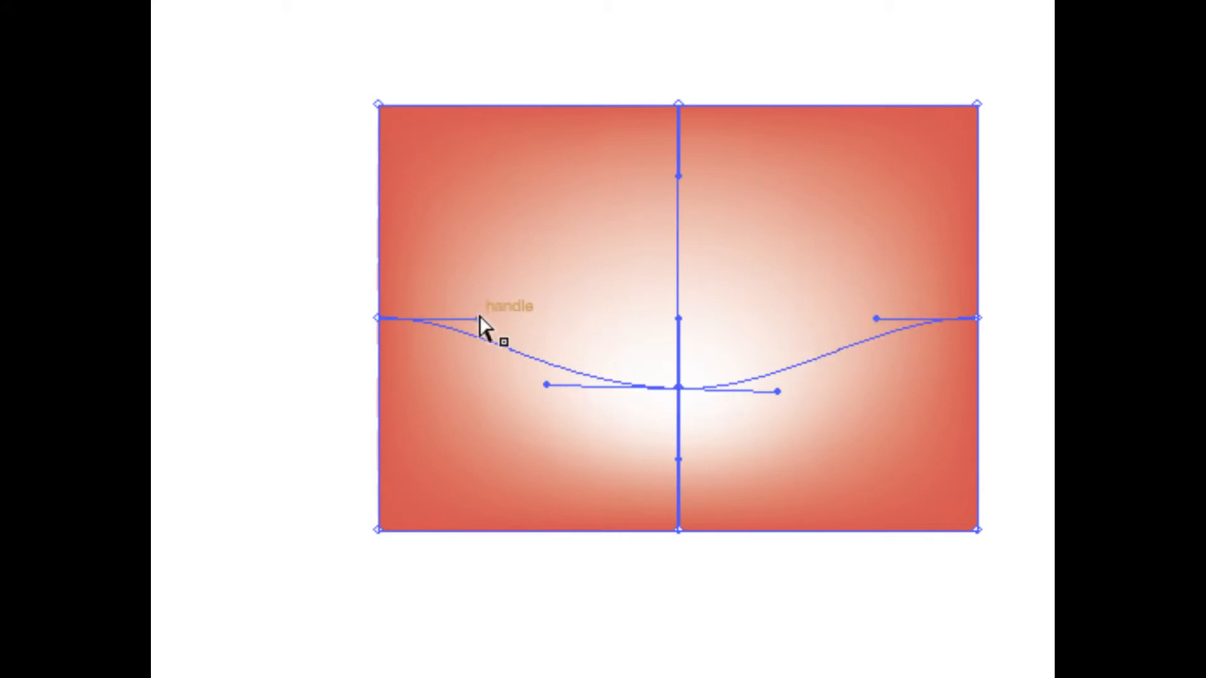
pyautogui.moveTo(479, 319); pyautogui.dragTo(473, 352)
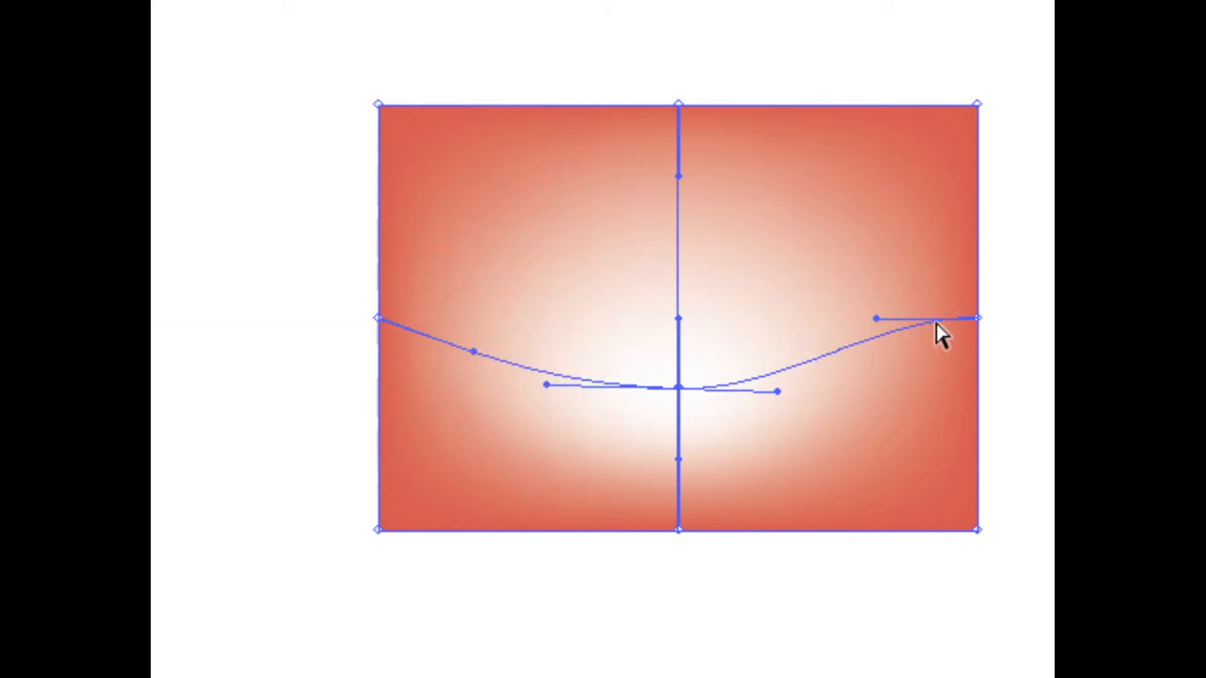
pyautogui.moveTo(878, 324); pyautogui.dragTo(891, 349)
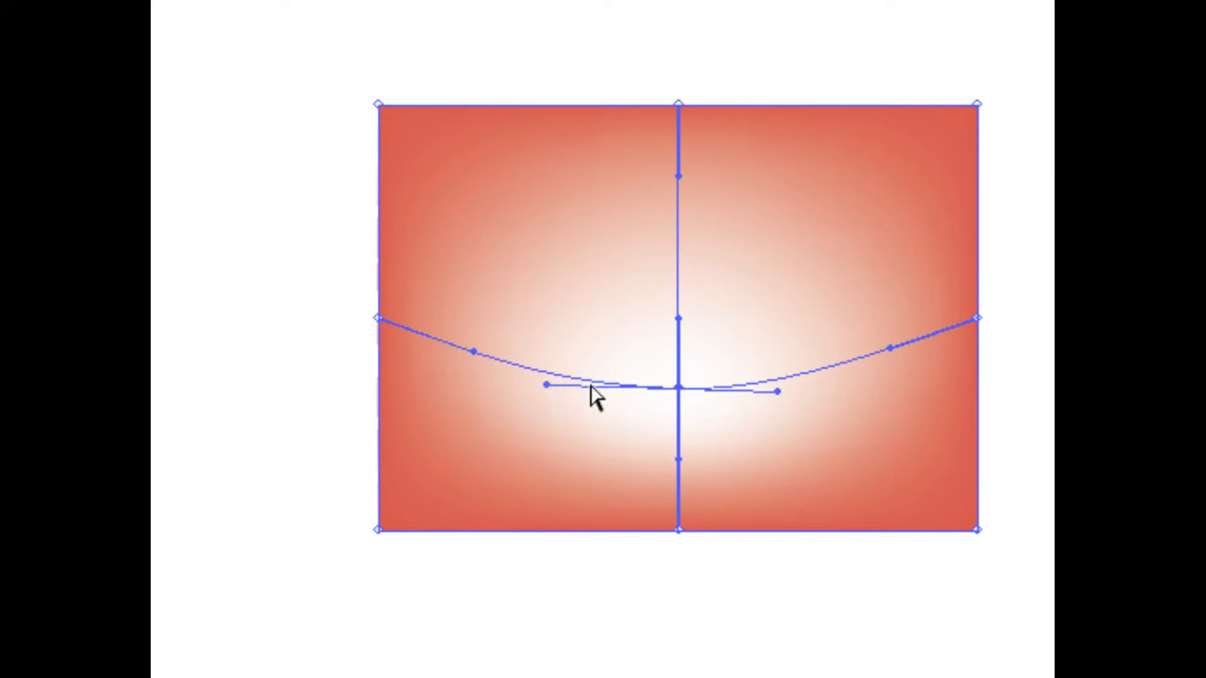
# Add a yellow mesh point on the vertical mesh line above the center point and another yellow one below it
pyautogui.click(680, 389)
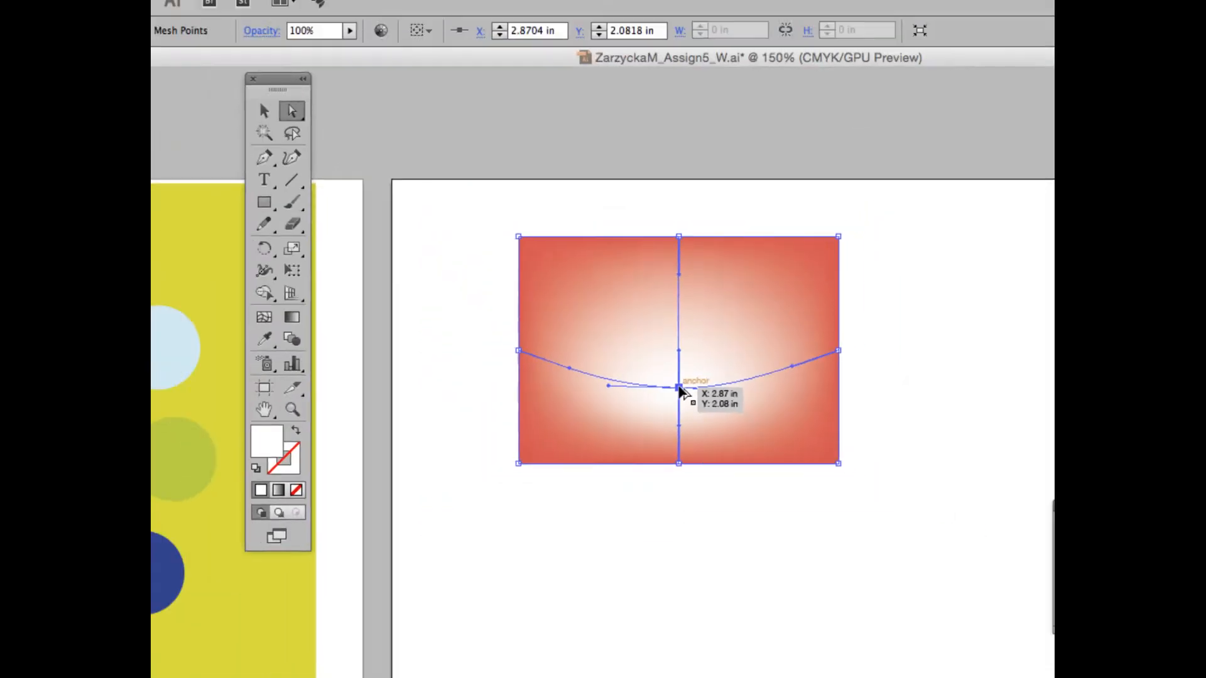
pyautogui.click(275, 323)
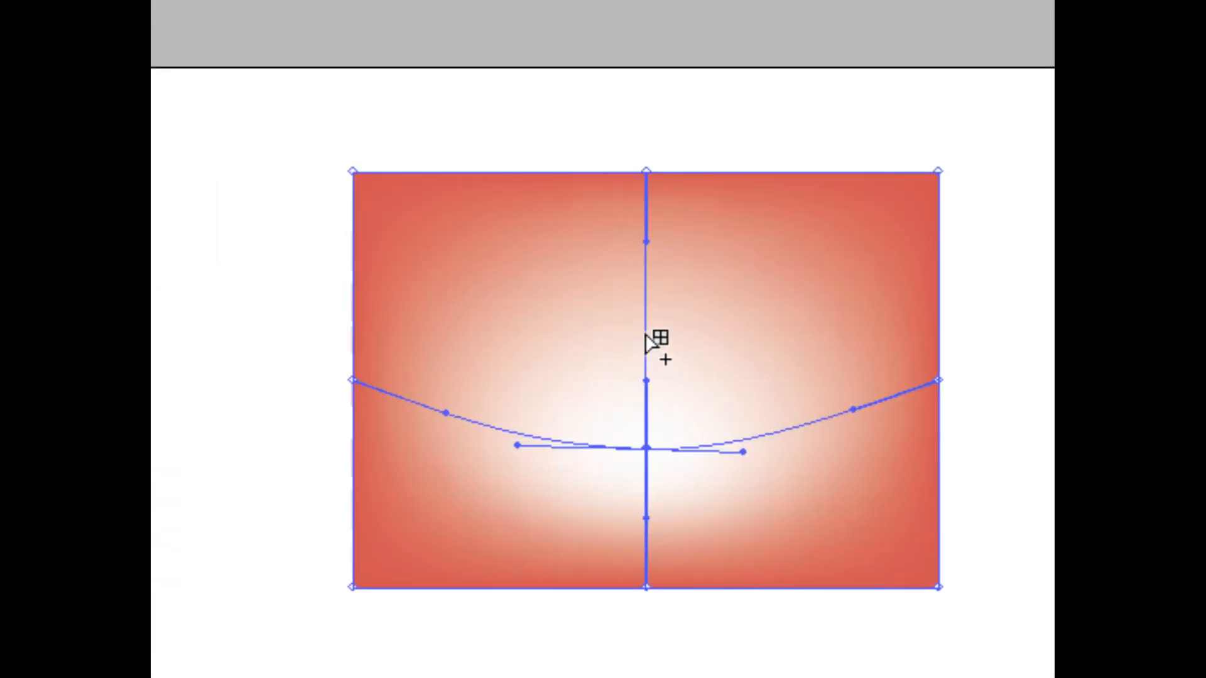
pyautogui.click(645, 336)
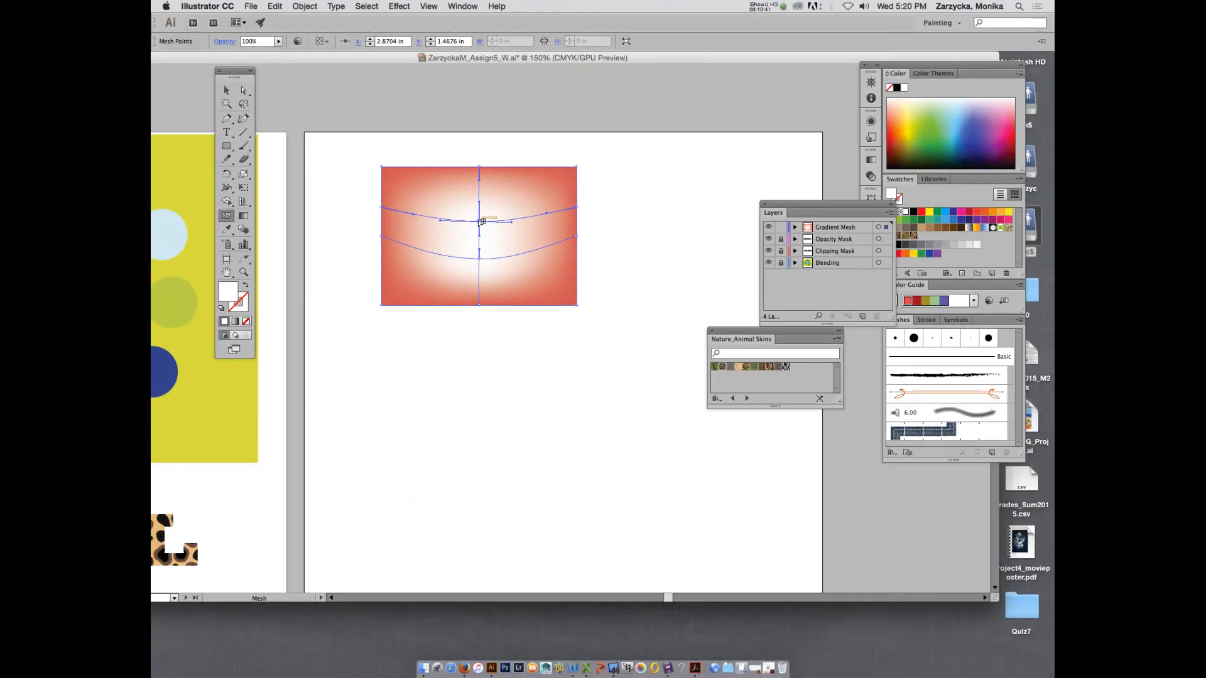
pyautogui.click(1008, 213)
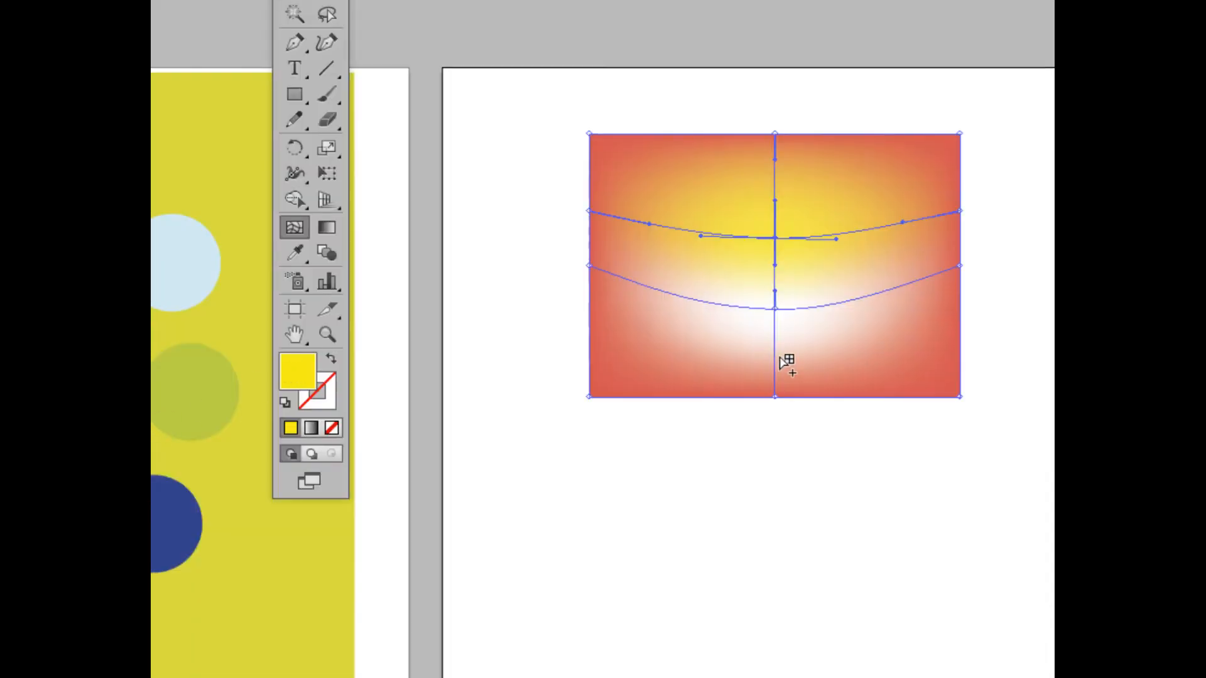
pyautogui.click(775, 356)
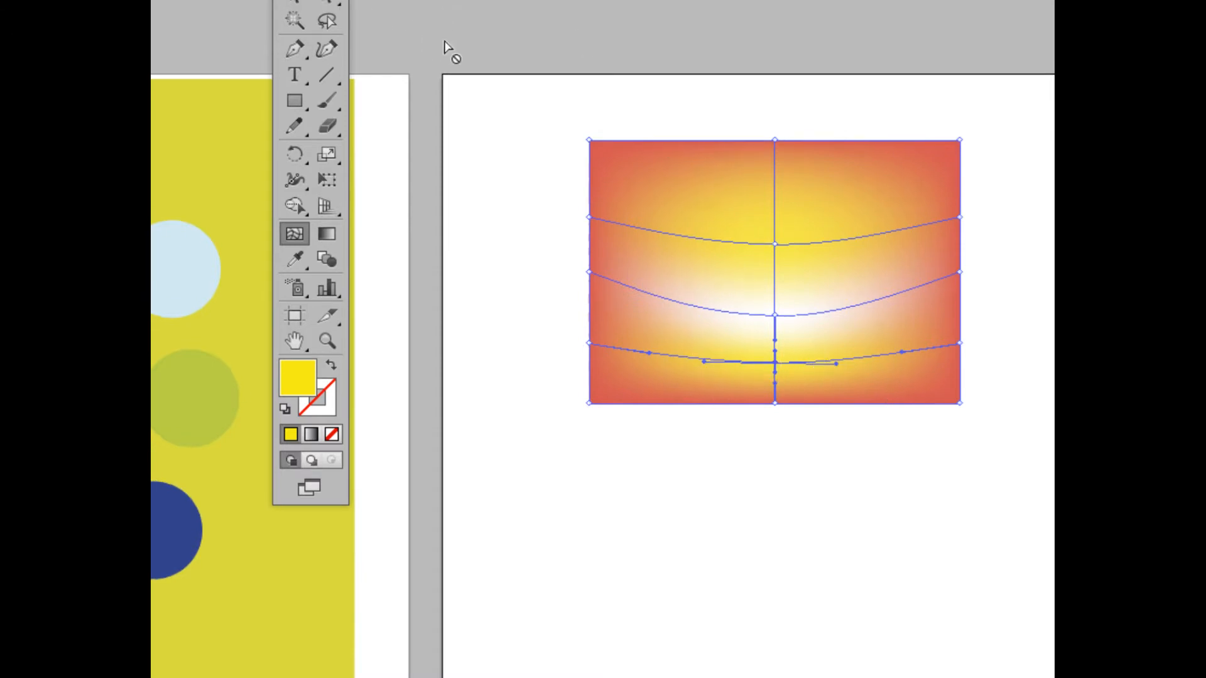
# Select the whole gradient mesh rectangle with the Selection tool and delete it from the artboard
pyautogui.click(295, 18)
pyautogui.click(538, 159)
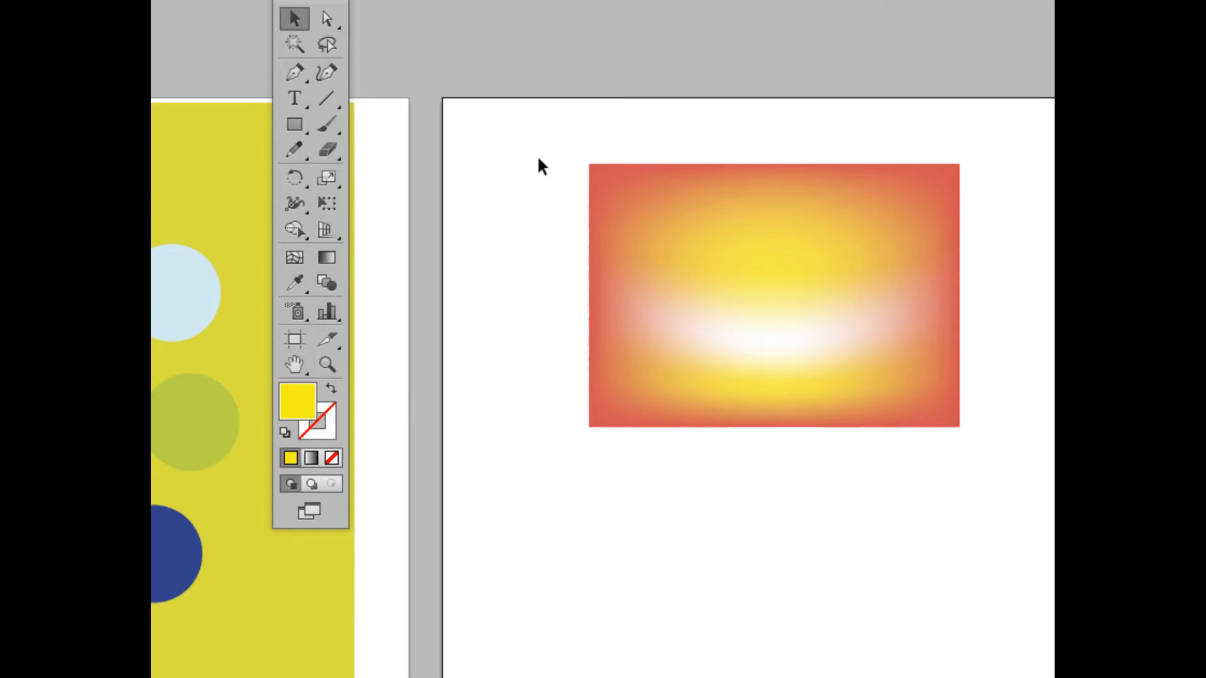
pyautogui.click(681, 181)
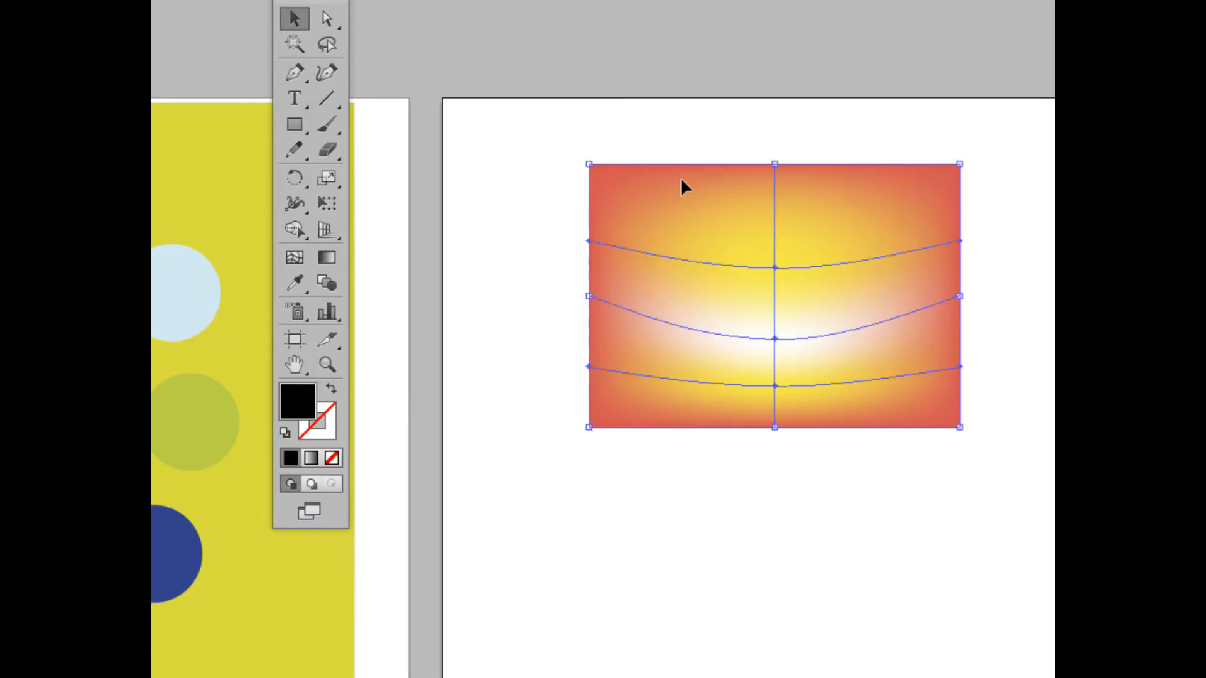
pyautogui.press('Delete')
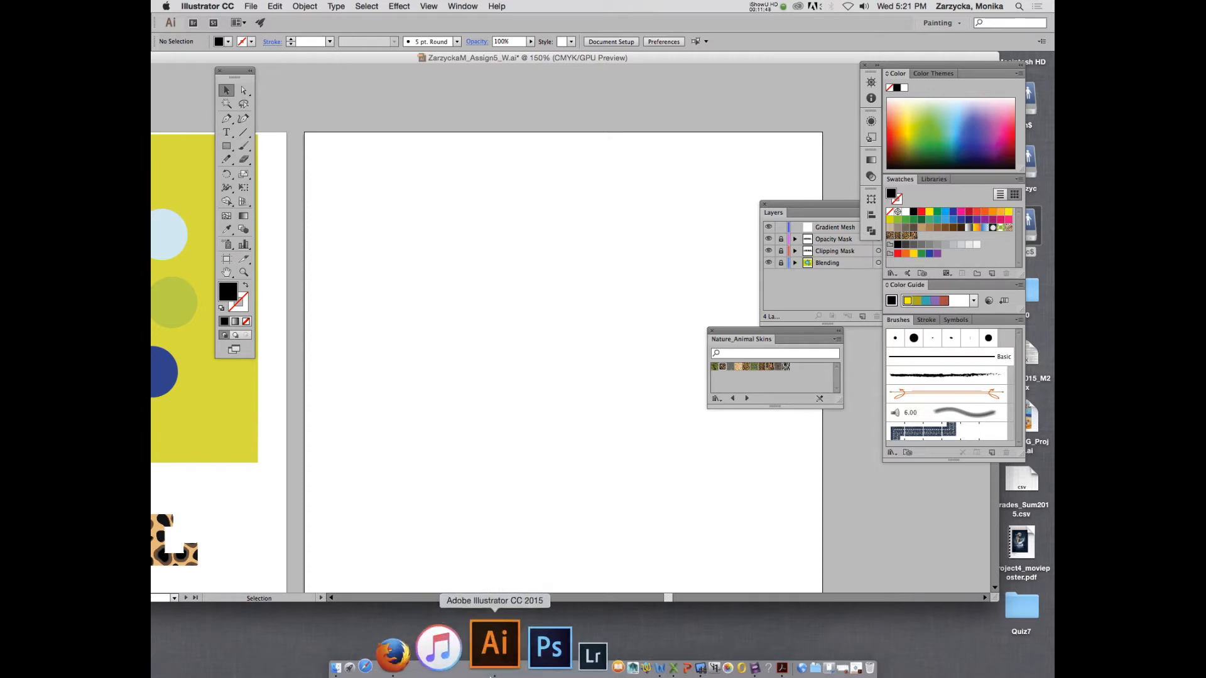
# Switch to Firefox and run an image search for "landscape"
pyautogui.click(462, 670)
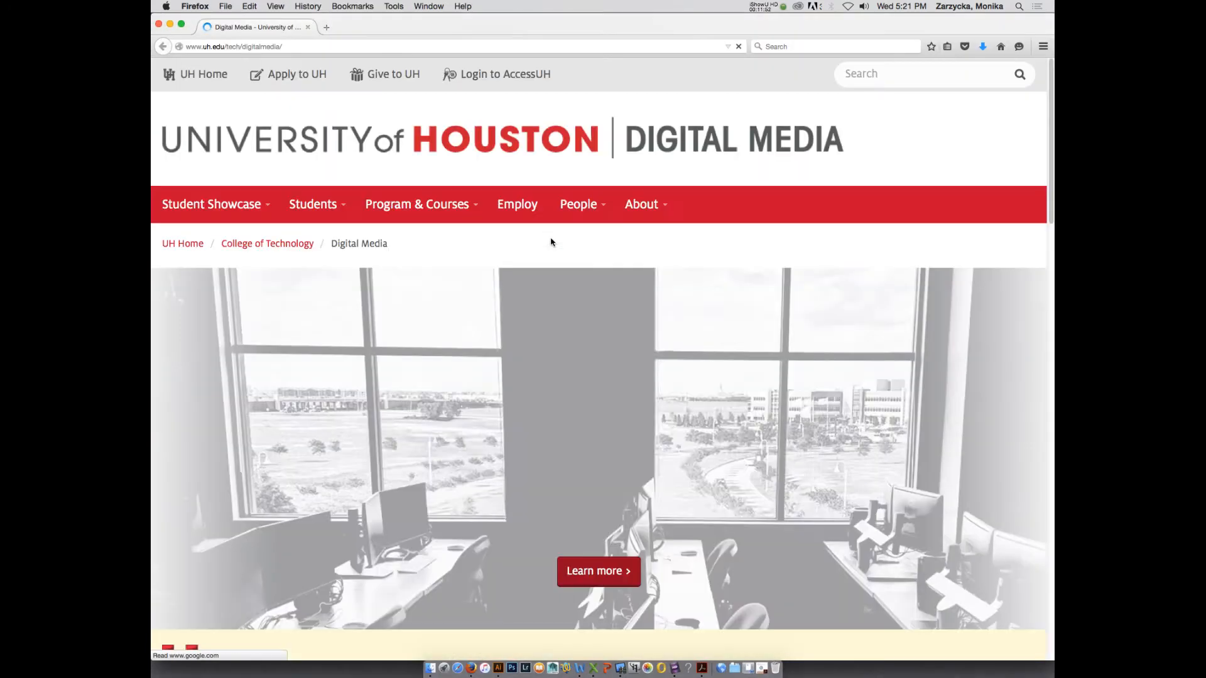
pyautogui.click(318, 48)
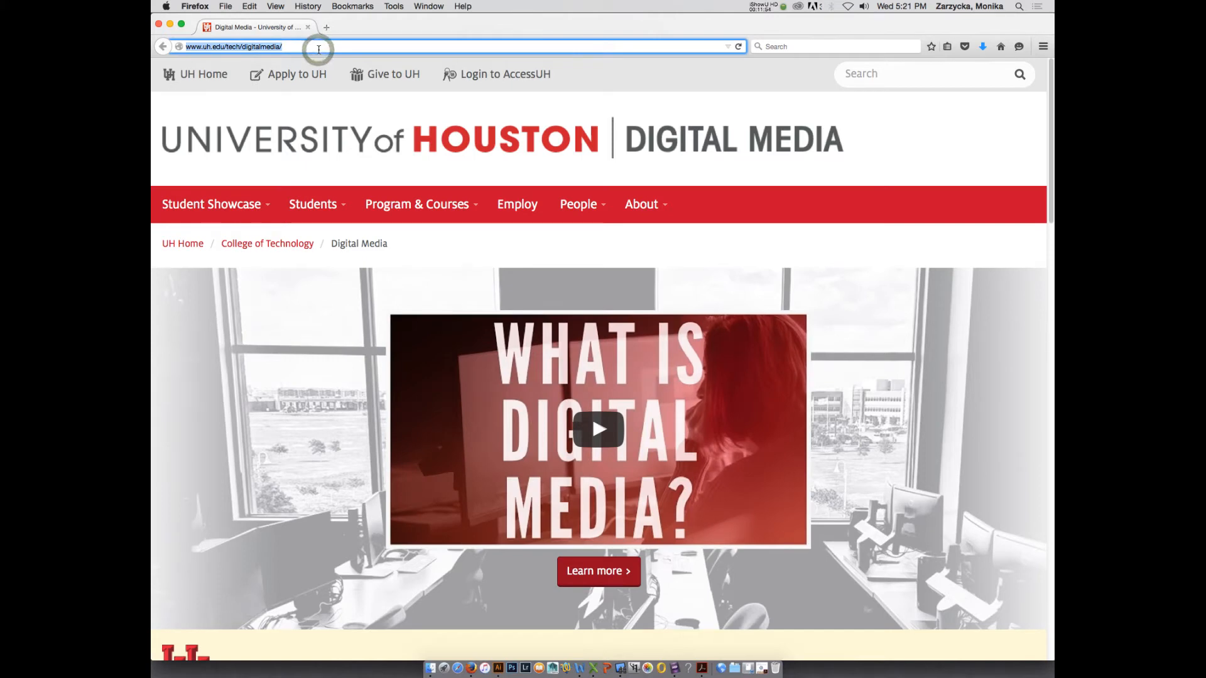
pyautogui.write('landsca')
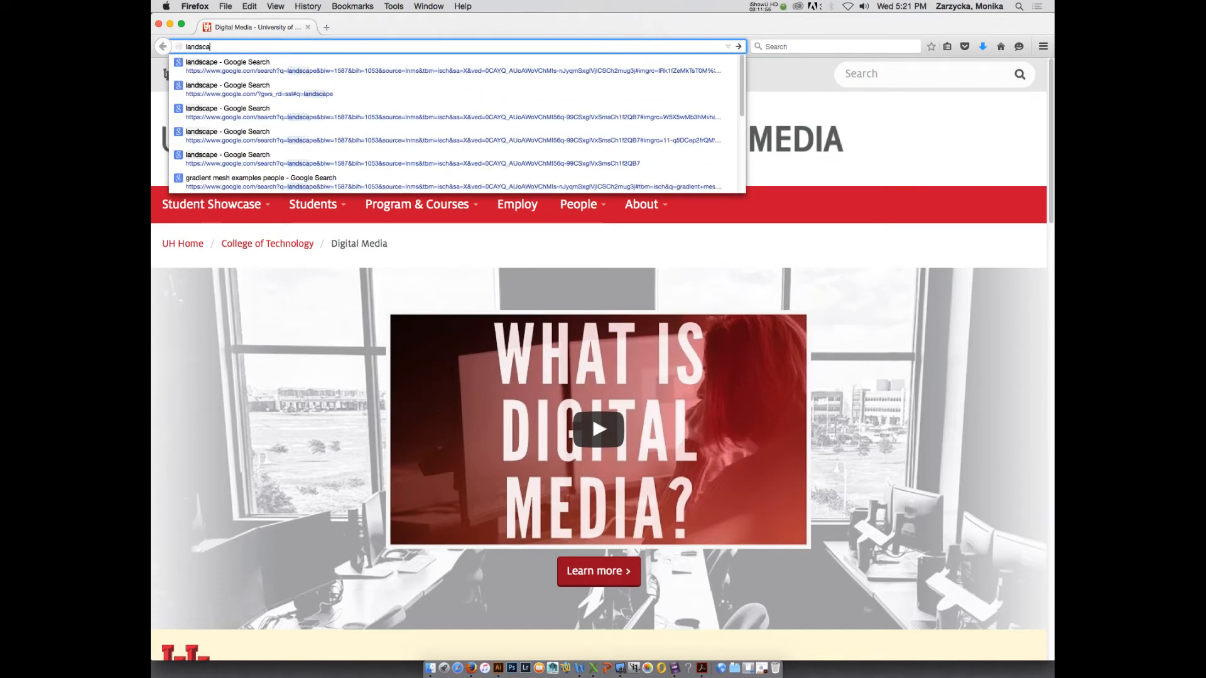
pyautogui.write('cape')
pyautogui.press('Return')
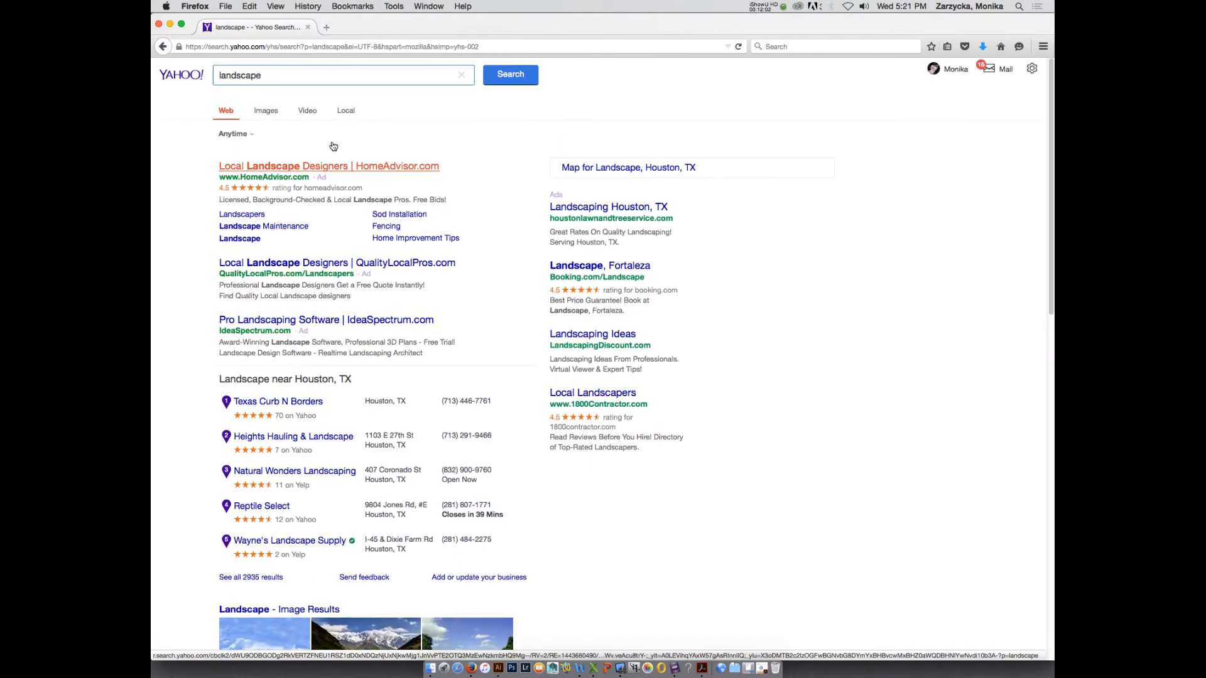
pyautogui.click(274, 113)
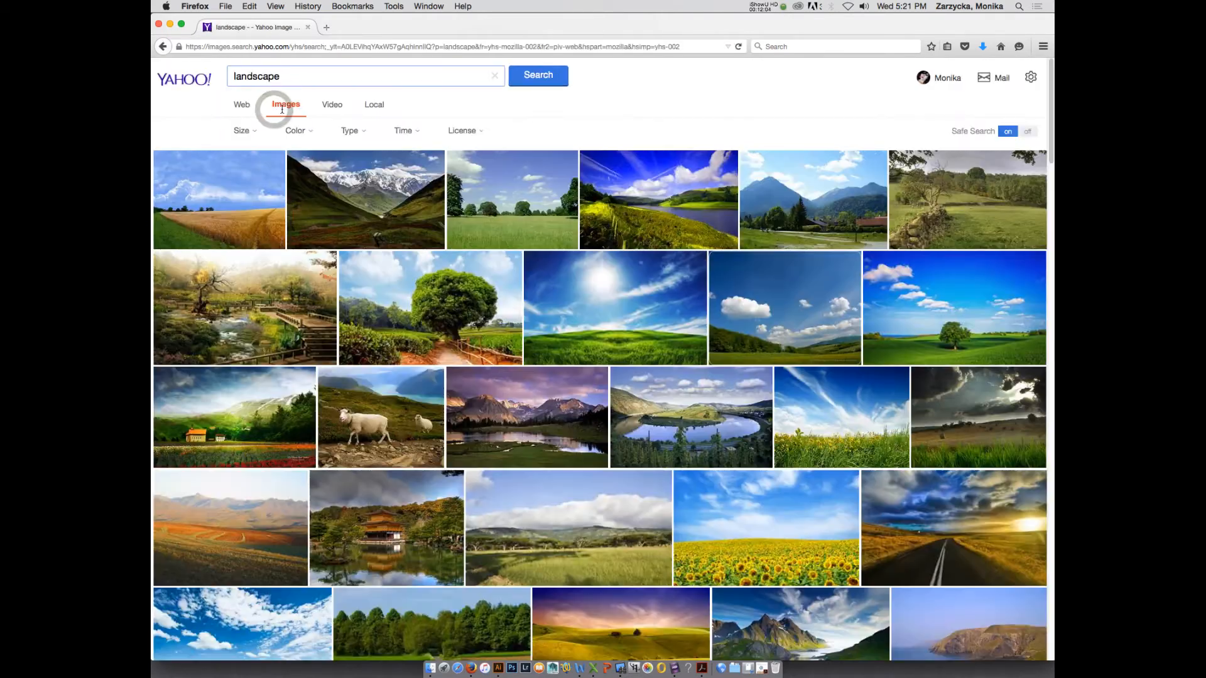
pyautogui.scroll(-2, 621, 365)
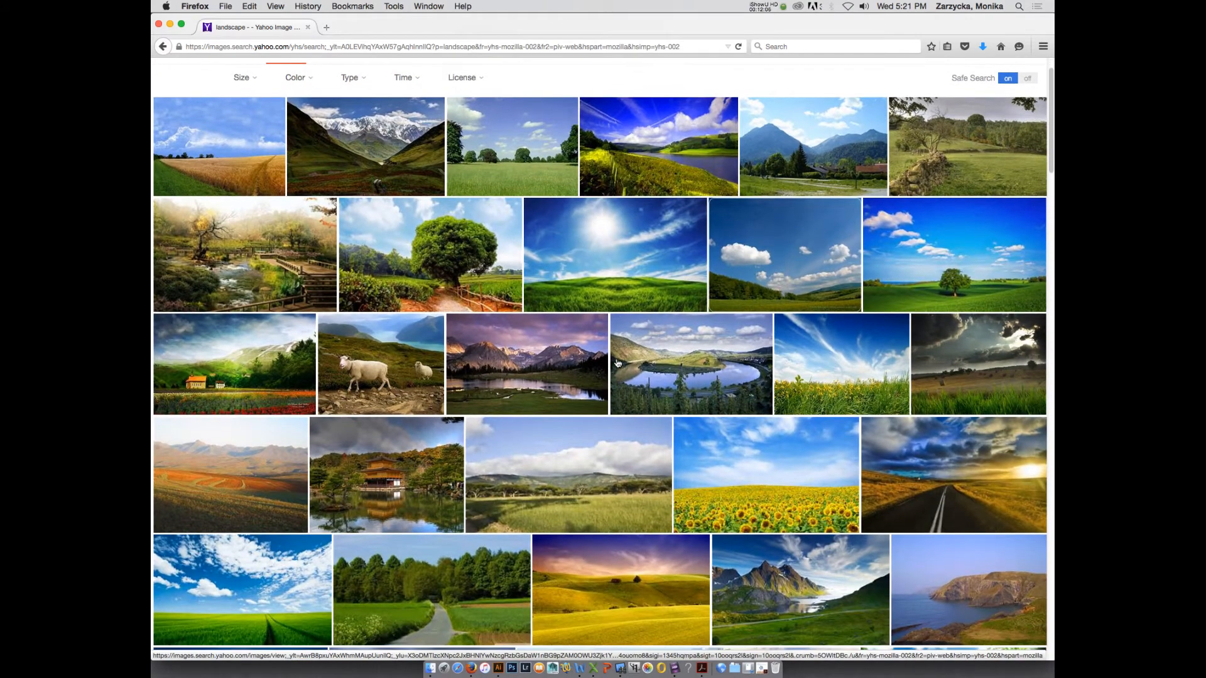
# Preview a few landscape results and save the African landscape picture as African_landscape.jpg in the Images folder
pyautogui.click(506, 346)
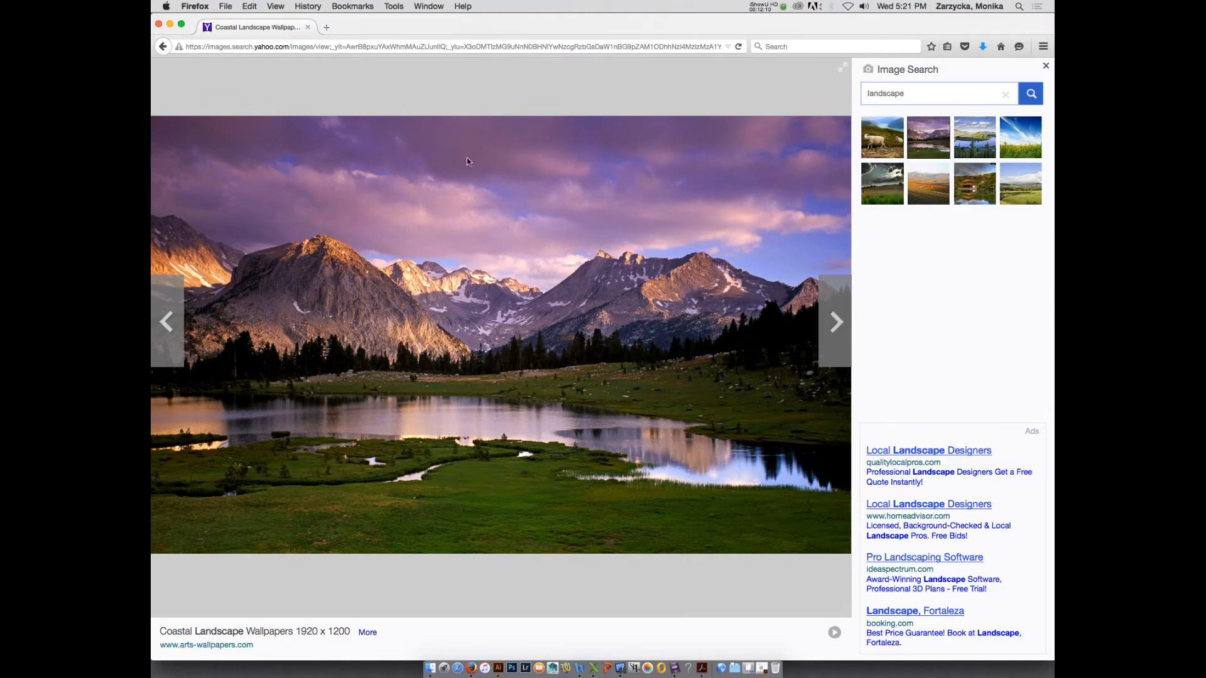
pyautogui.moveTo(463, 29); pyautogui.dragTo(480, 29)
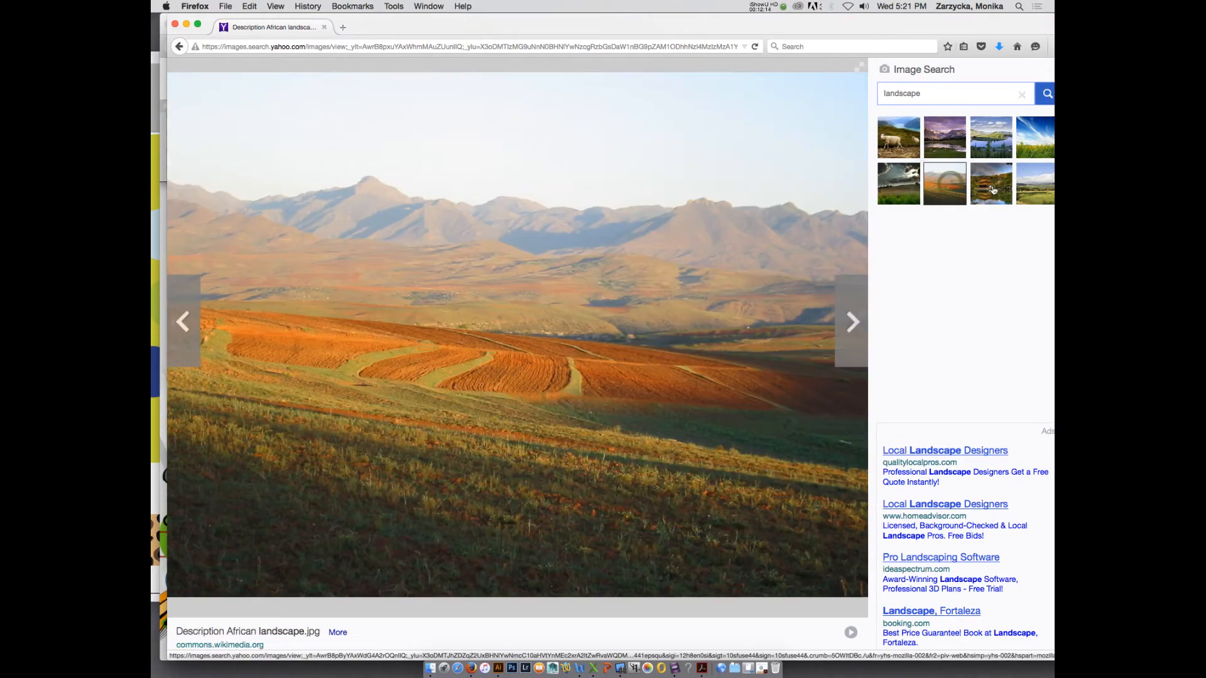
pyautogui.click(991, 188)
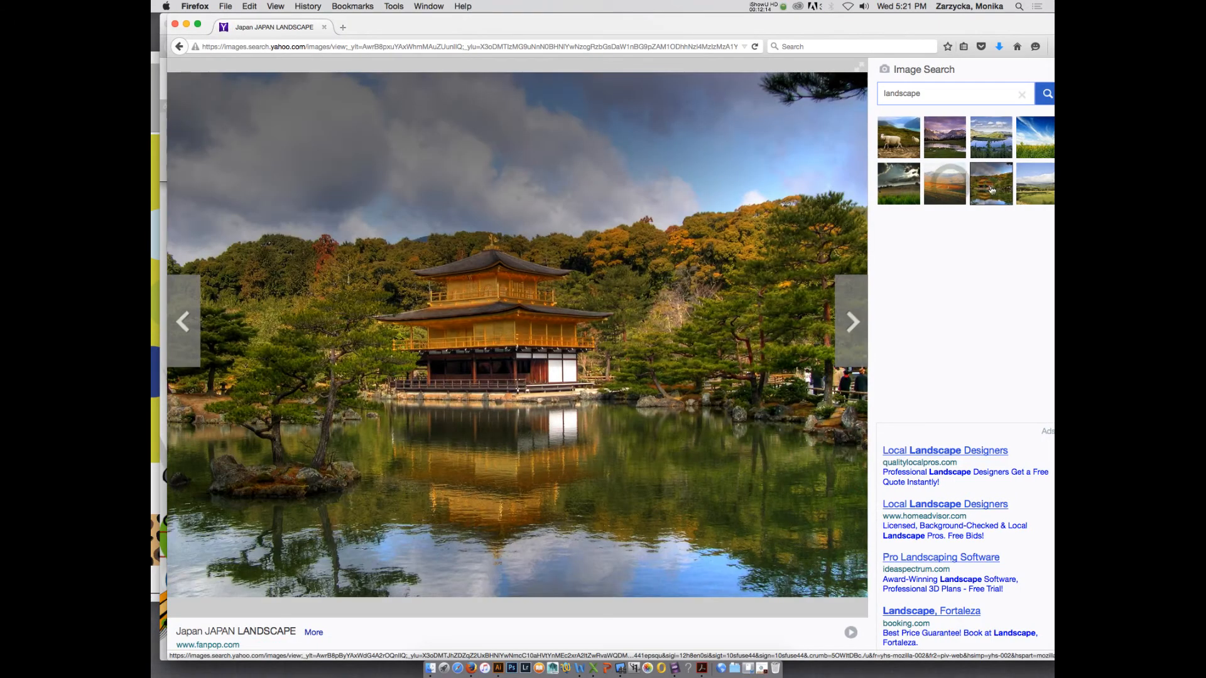
pyautogui.click(942, 190)
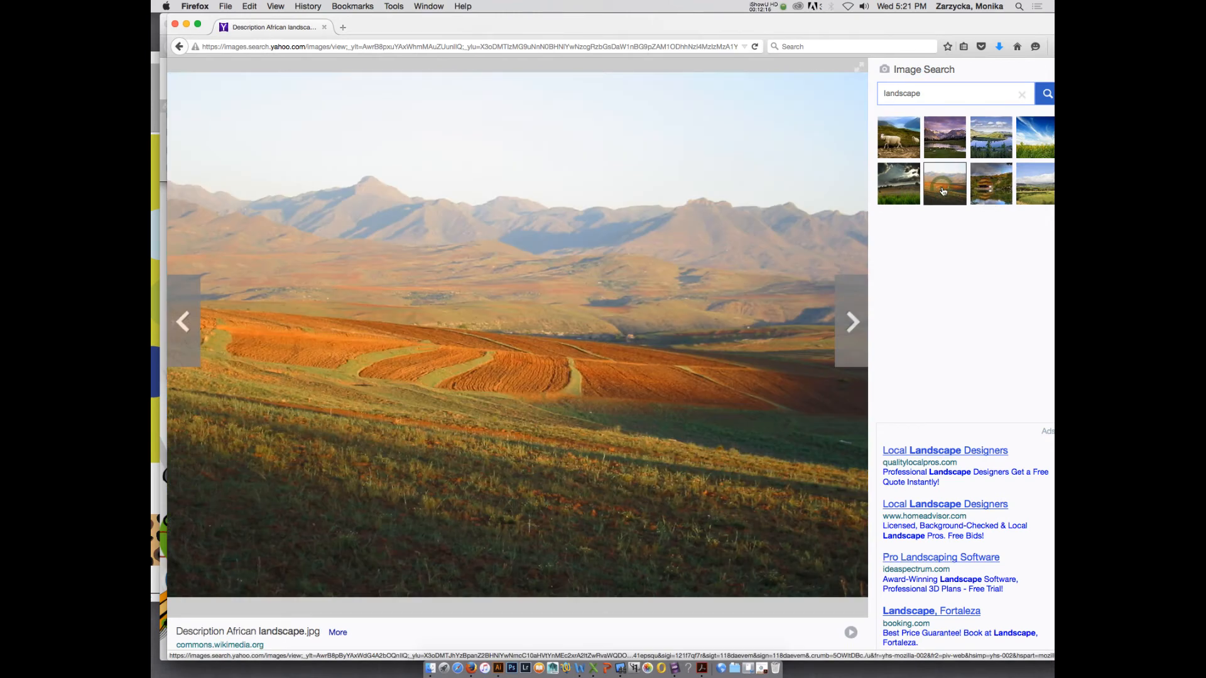
pyautogui.rightClick(472, 277)
pyautogui.click(522, 324)
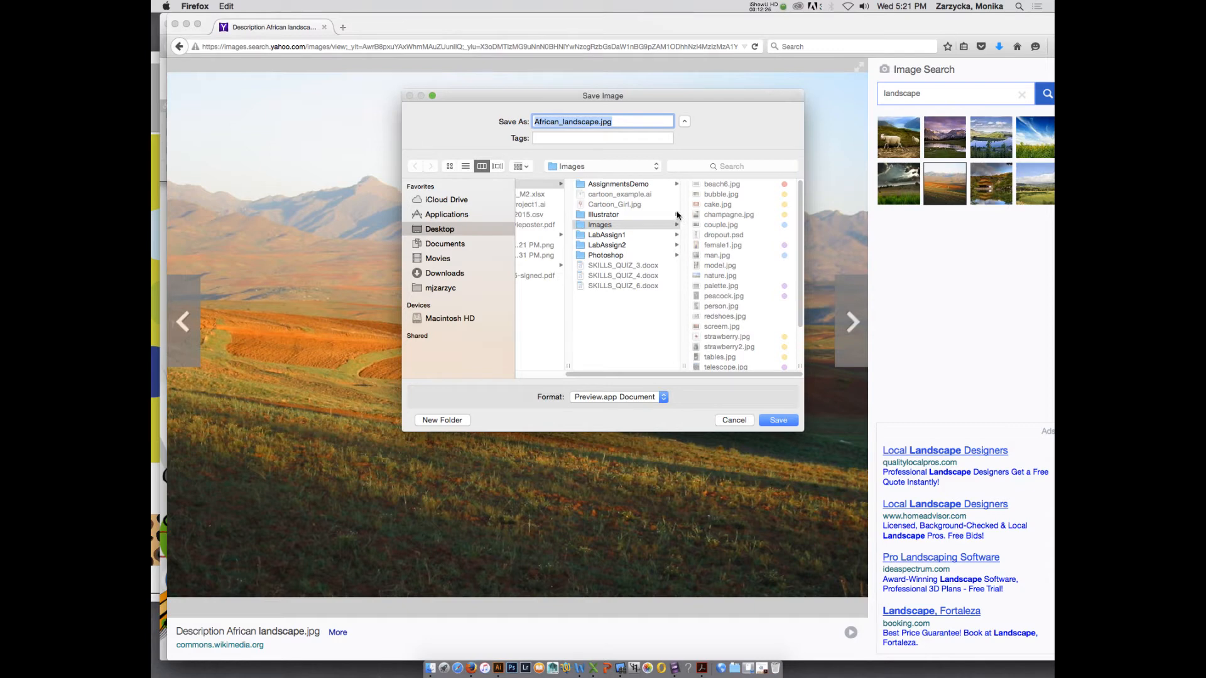
pyautogui.click(784, 421)
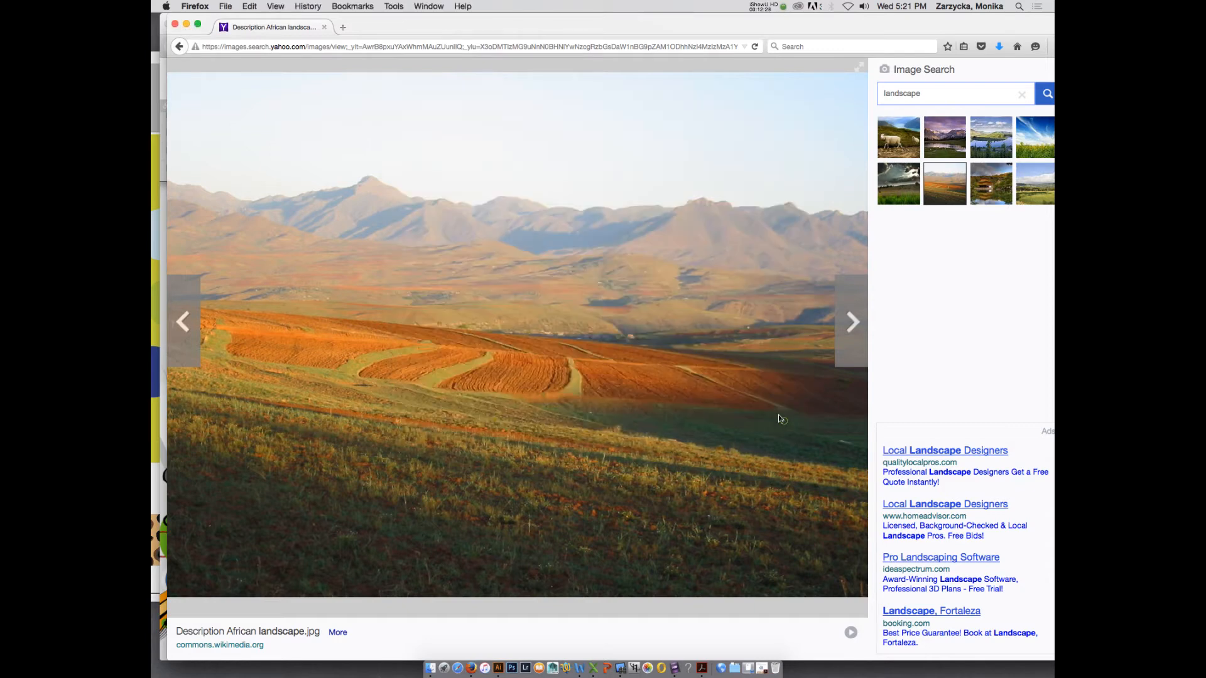
pyautogui.click(761, 5)
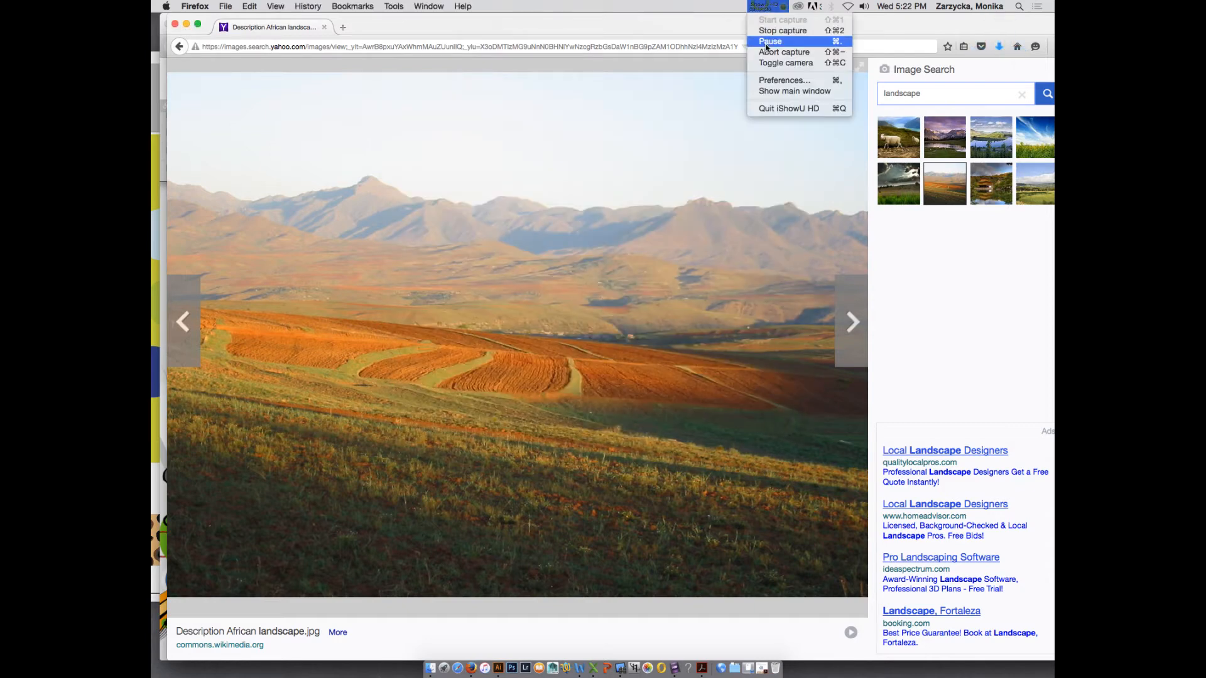
pyautogui.click(770, 41)
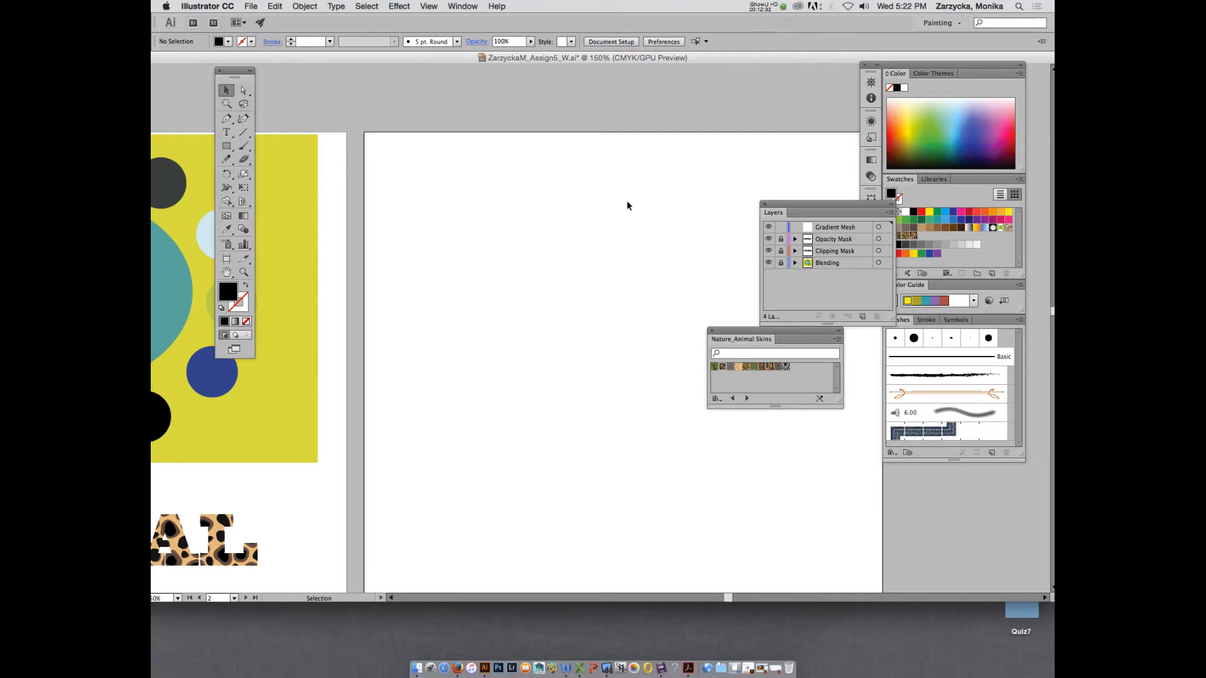
# Make the Gradient Mesh layer active and start placing a file, browsing to the Images folder inside 2350 on the Desktop
pyautogui.click(870, 228)
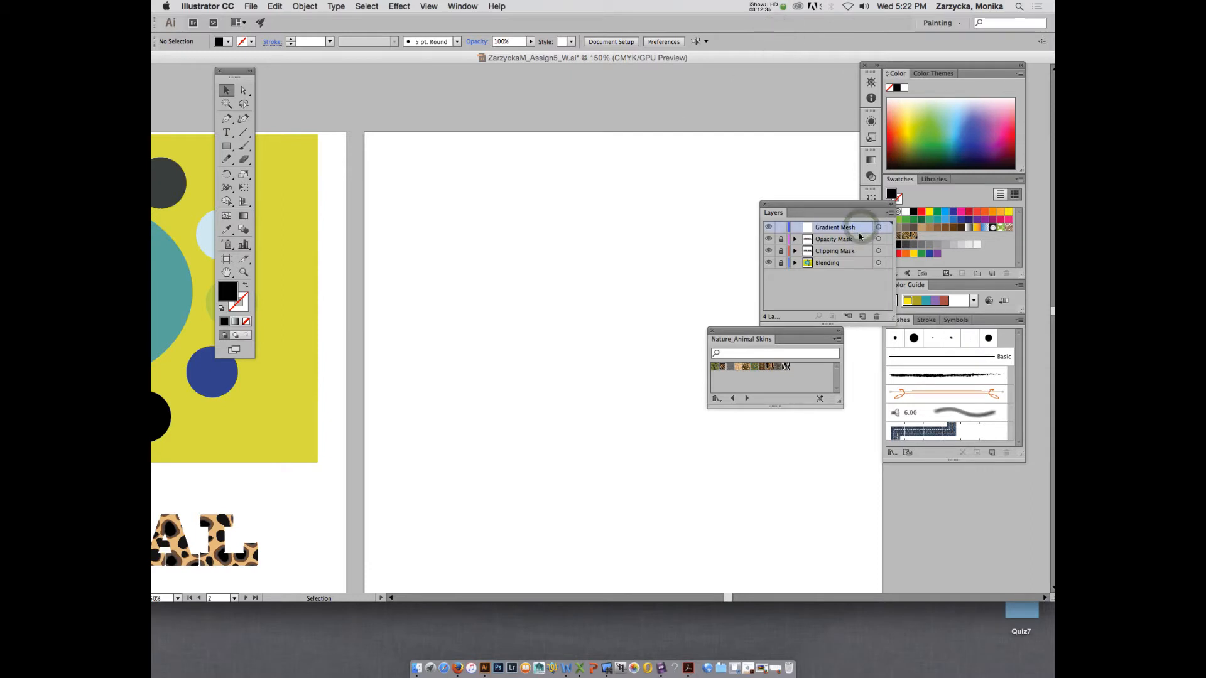
pyautogui.click(254, 5)
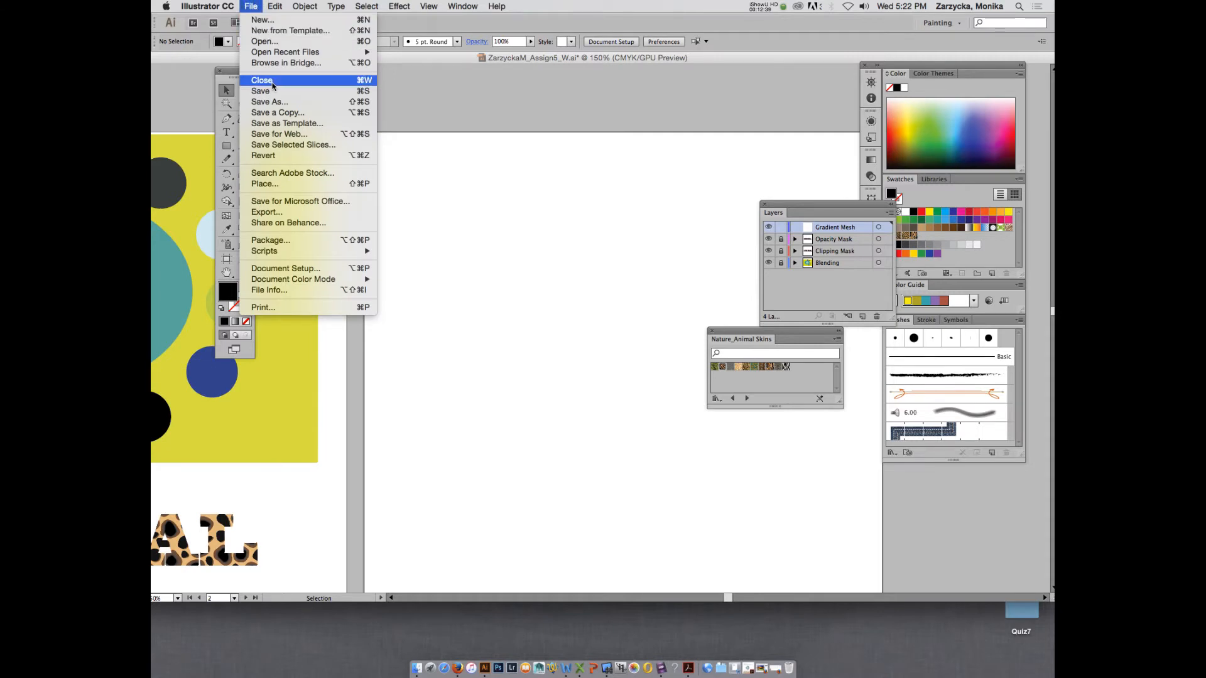
pyautogui.click(277, 184)
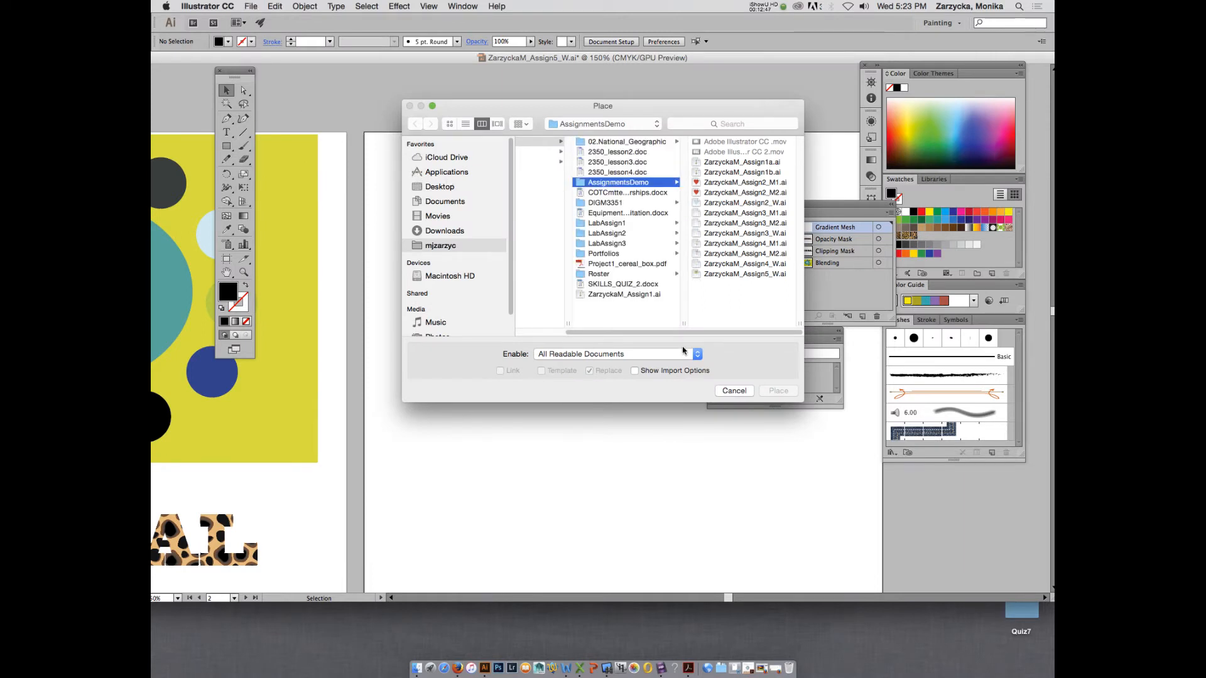
pyautogui.moveTo(698, 333); pyautogui.dragTo(621, 334)
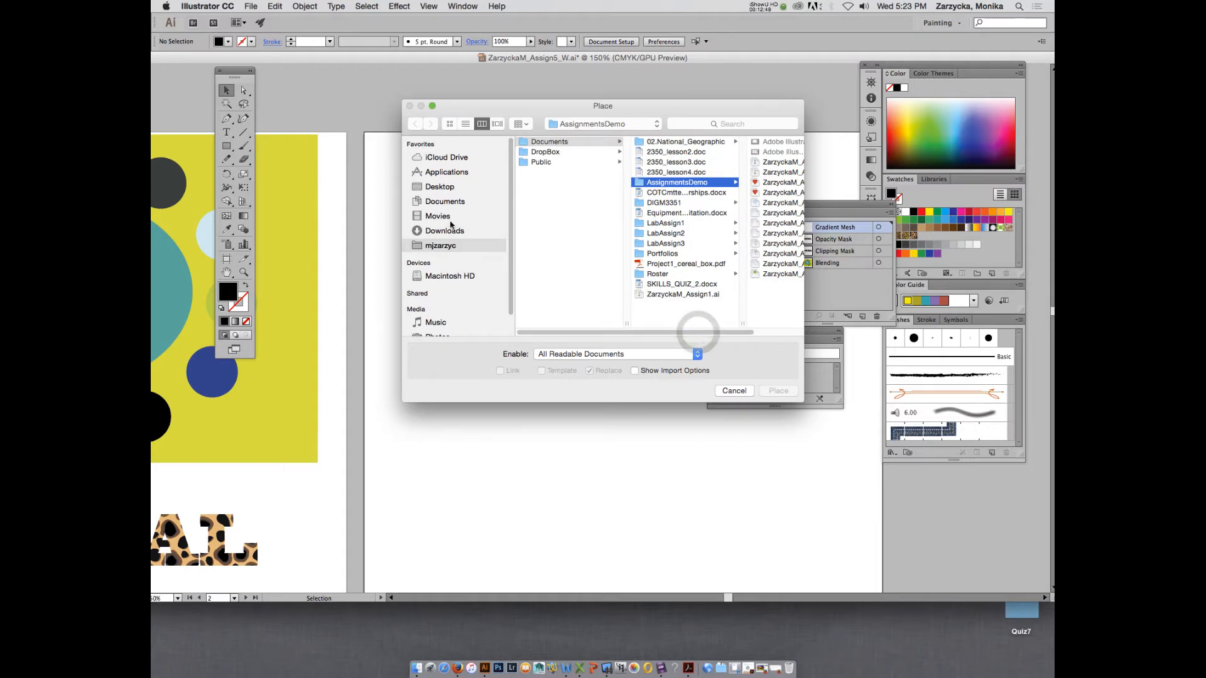
pyautogui.click(439, 201)
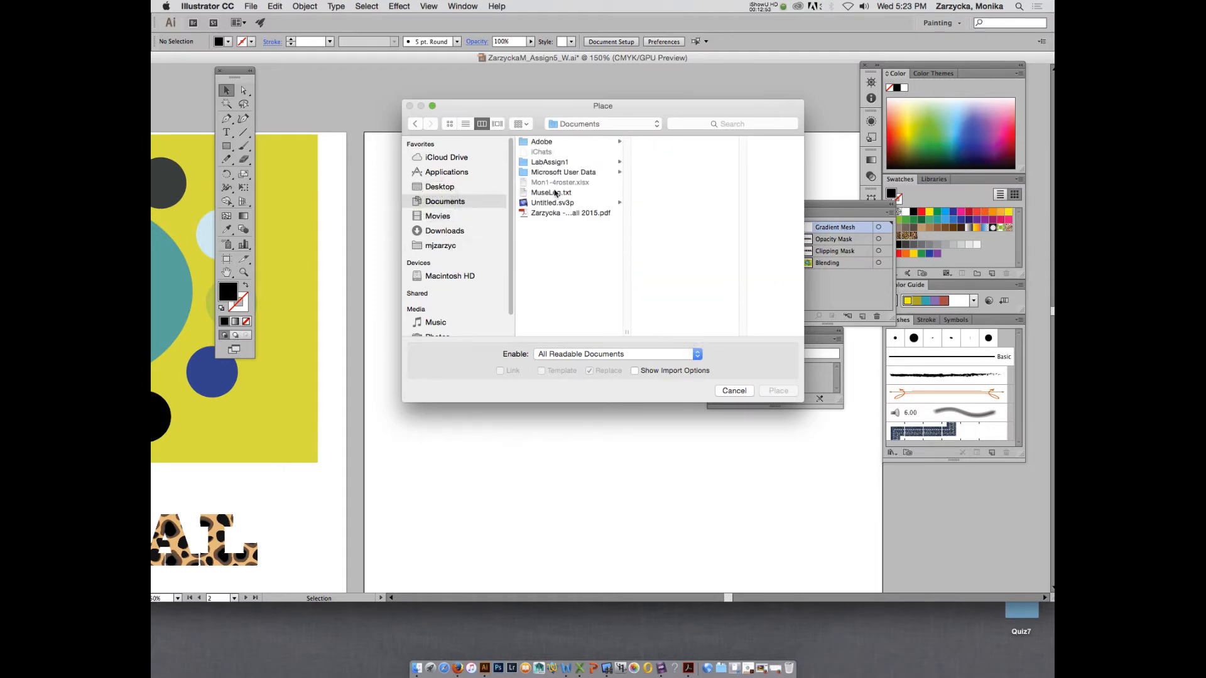
pyautogui.click(443, 186)
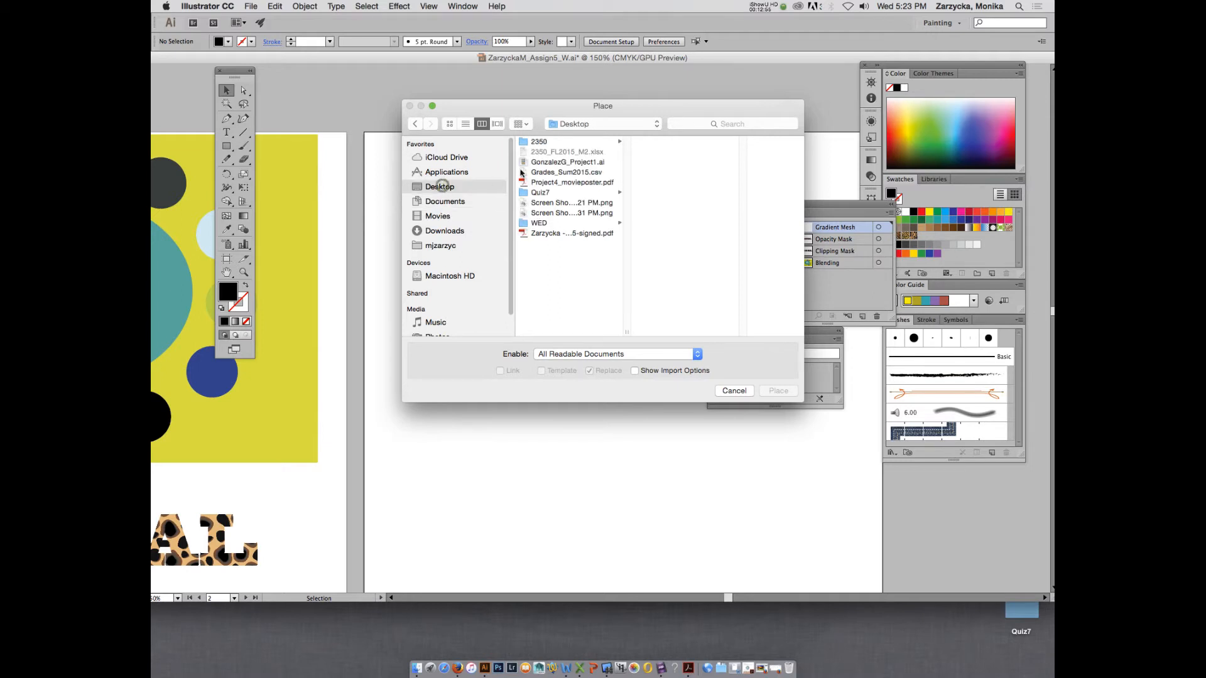
pyautogui.click(540, 141)
pyautogui.click(659, 182)
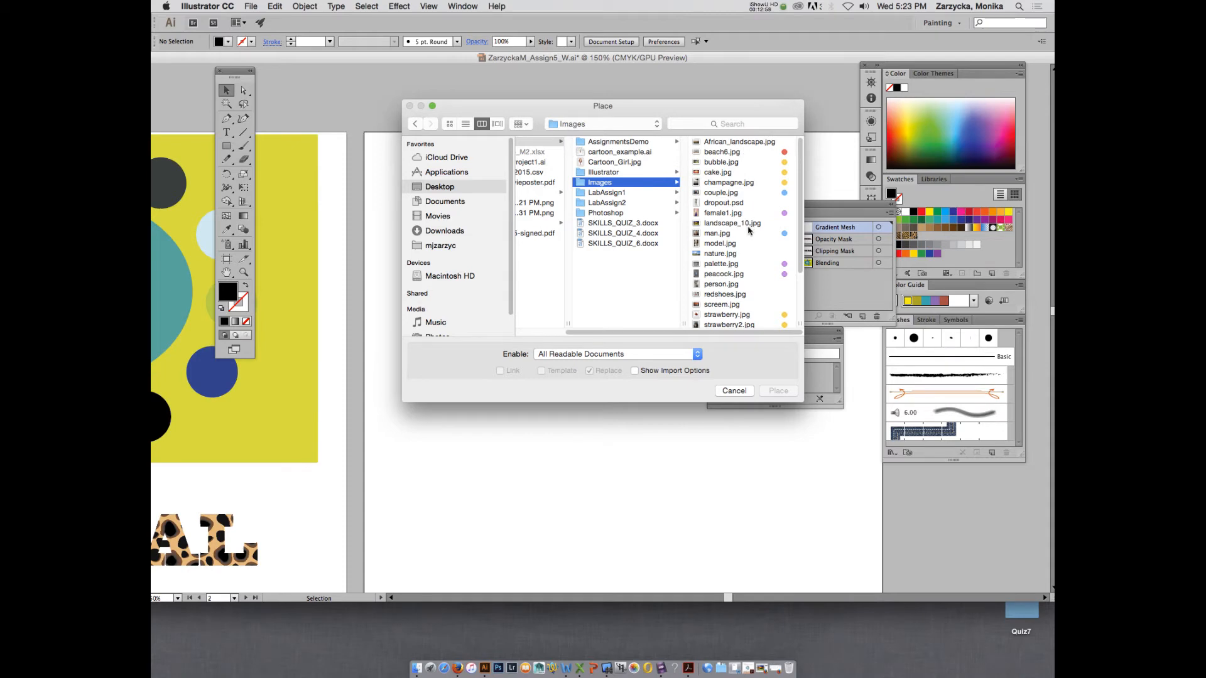
# Place landscape_10.jpg as a linked image on the blank artboard
pyautogui.scroll(-3, 750, 231)
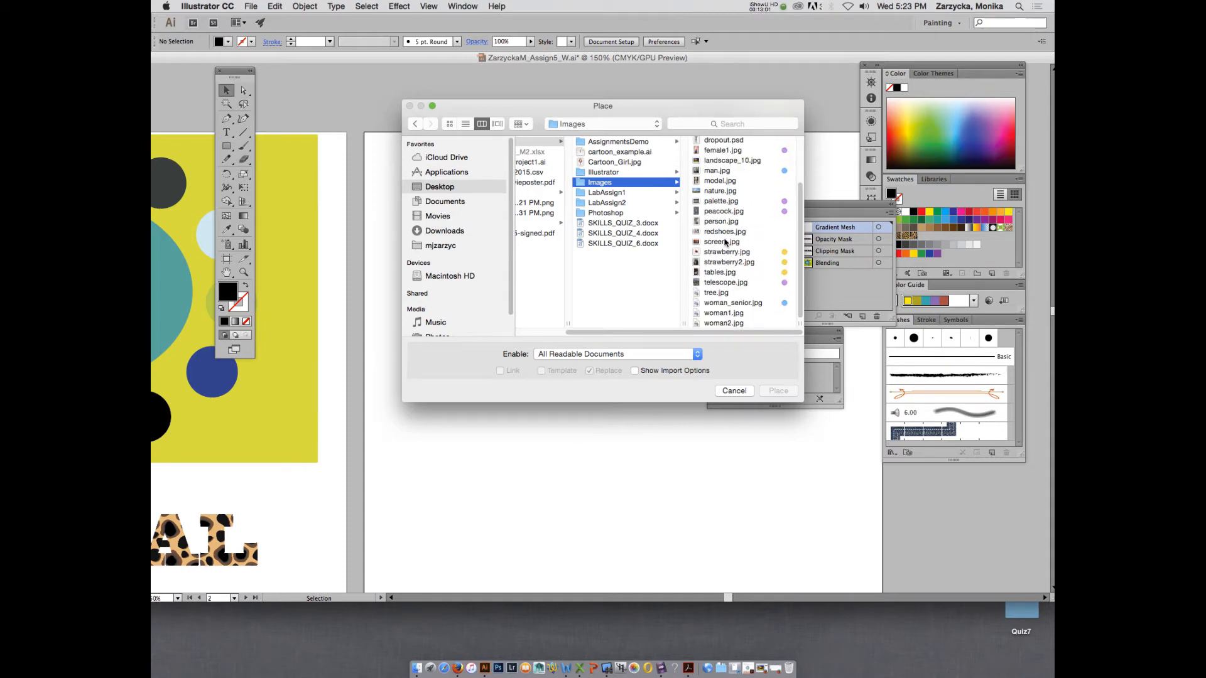
pyautogui.scroll(2, 725, 242)
pyautogui.click(729, 202)
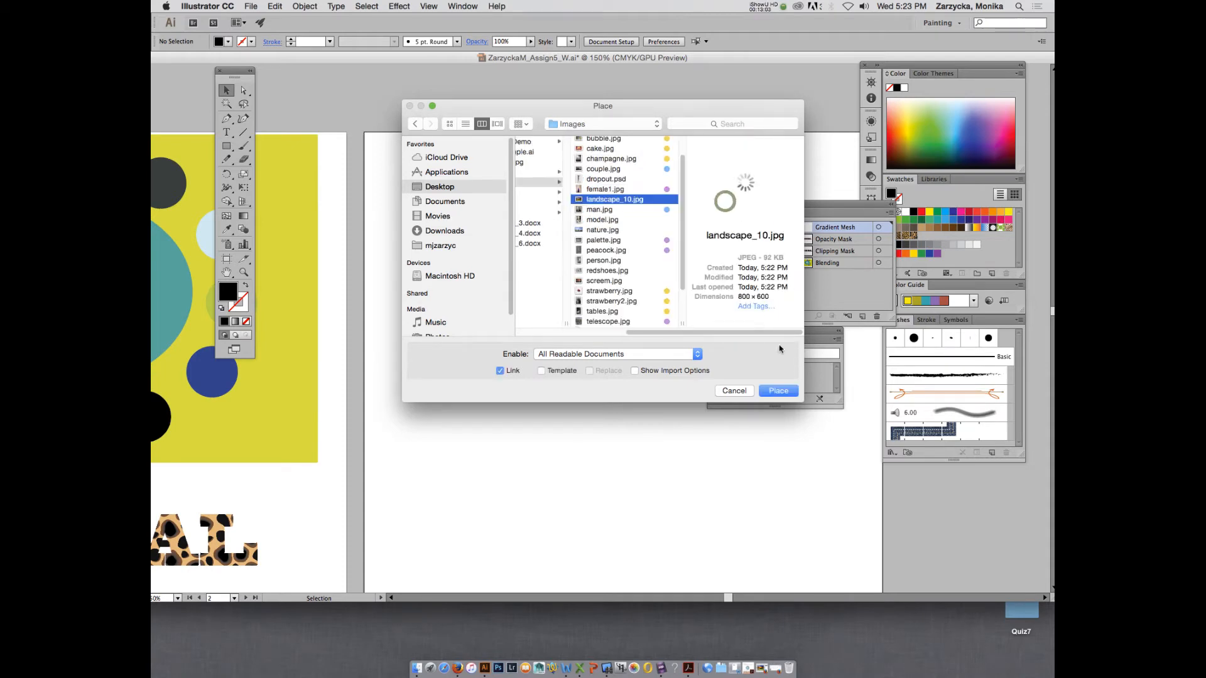
pyautogui.click(778, 390)
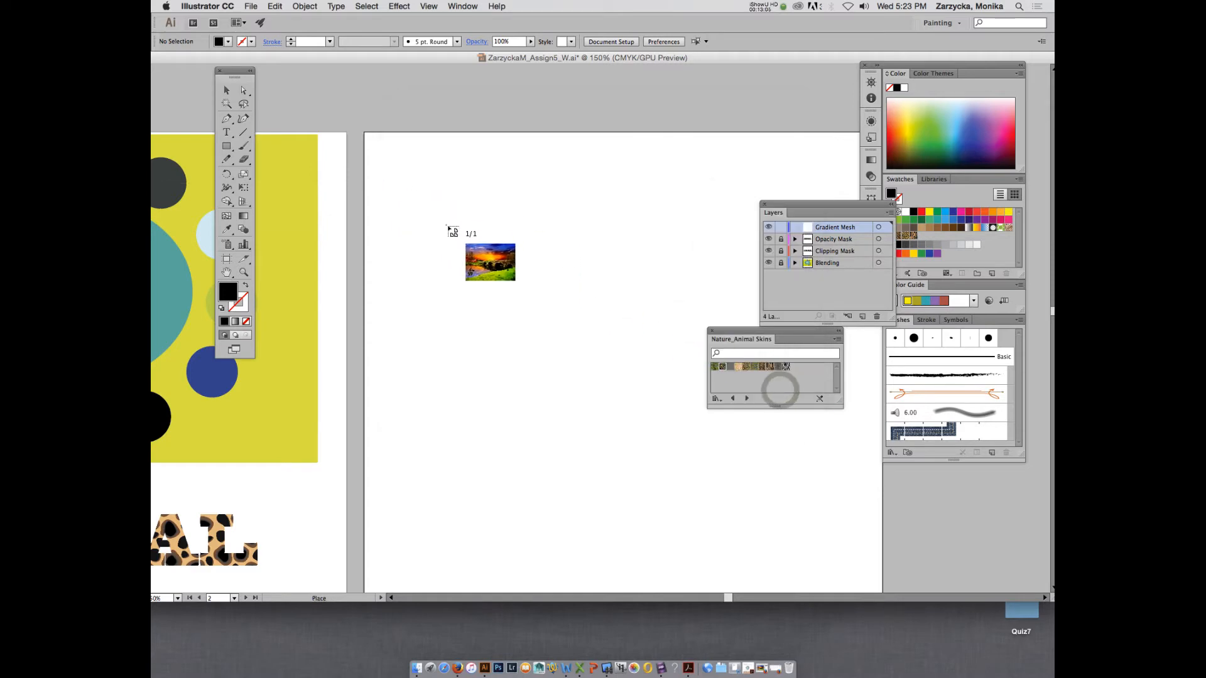
pyautogui.click(448, 229)
# Scale the landscape image down to about 6.91 × 5.18 in and position it within the artboard at about X 4.31, Y 3.28 in
pyautogui.moveTo(595, 259); pyautogui.dragTo(475, 202)
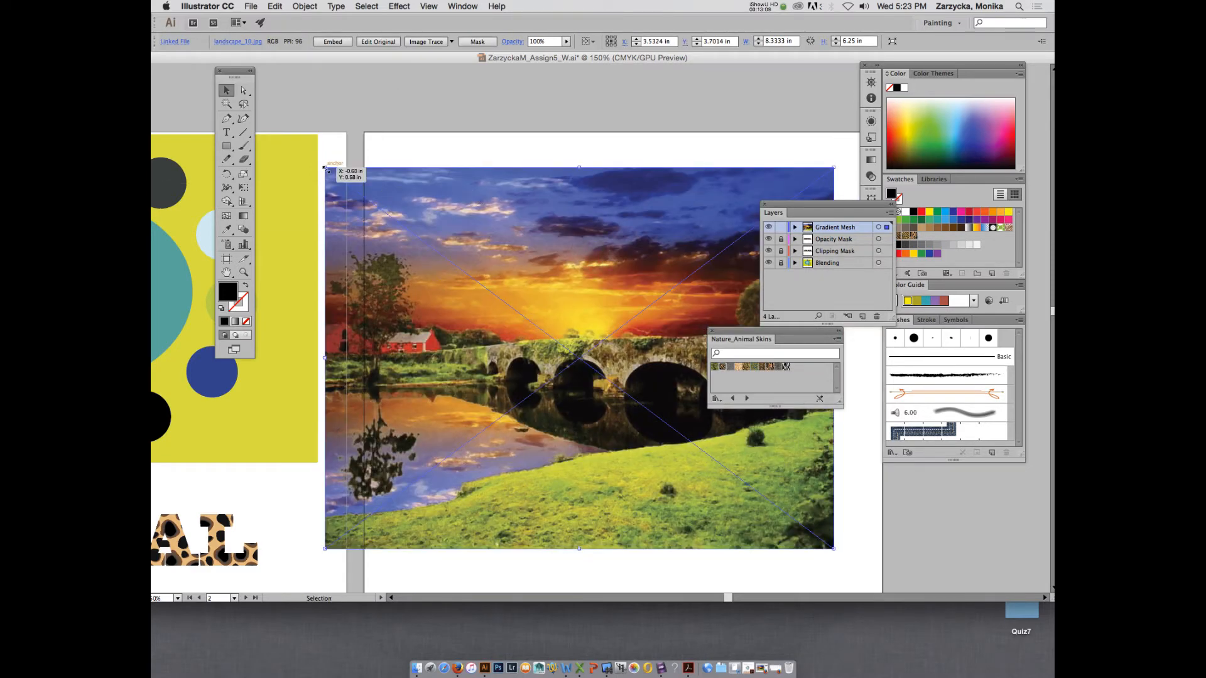
pyautogui.moveTo(324, 168); pyautogui.dragTo(412, 162)
pyautogui.moveTo(602, 308); pyautogui.dragTo(606, 258)
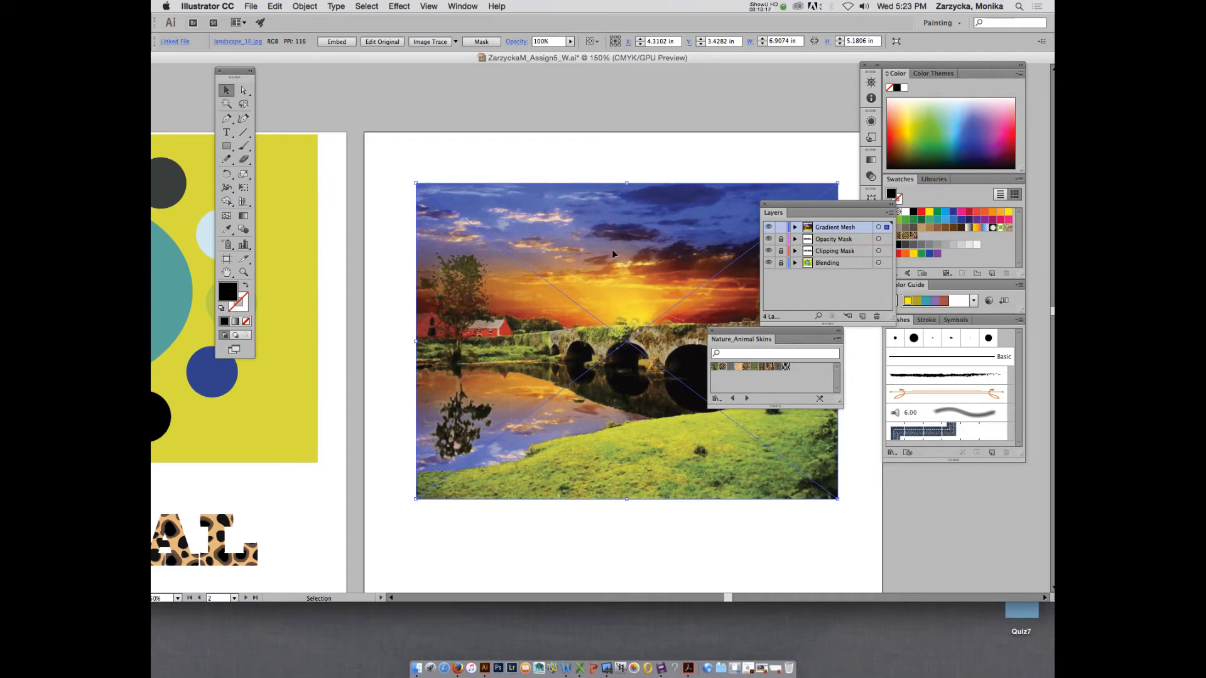
pyautogui.scroll(-10, 613, 253)
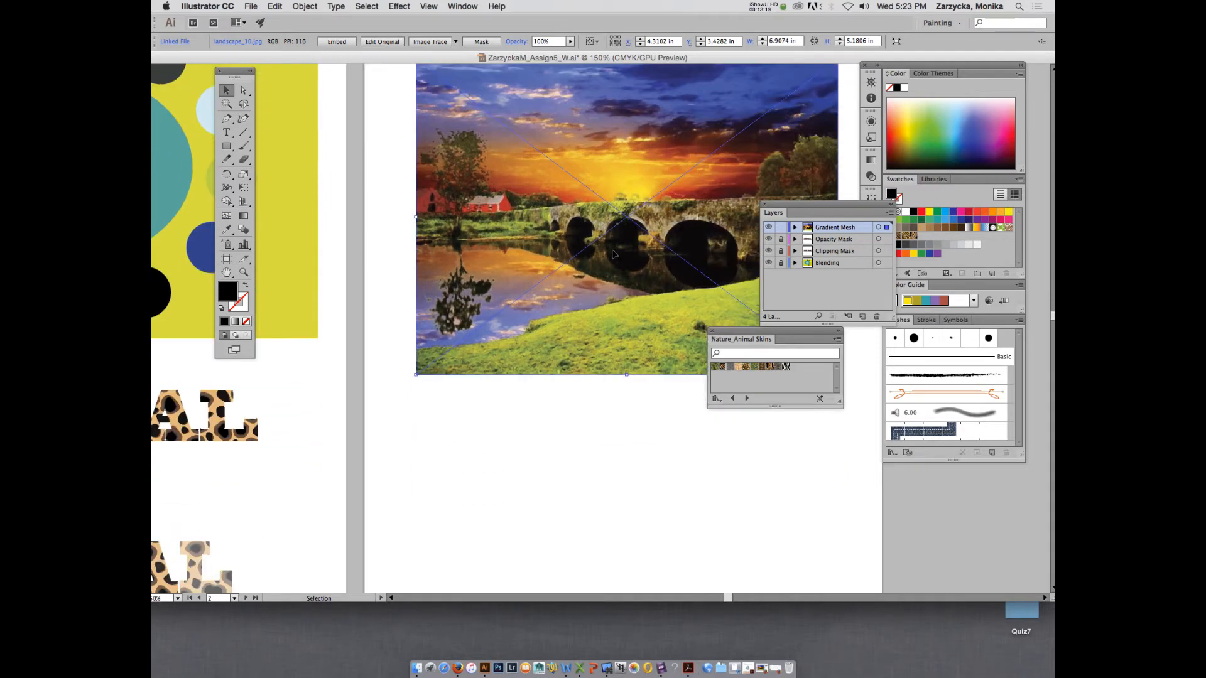
pyautogui.scroll(9, 613, 254)
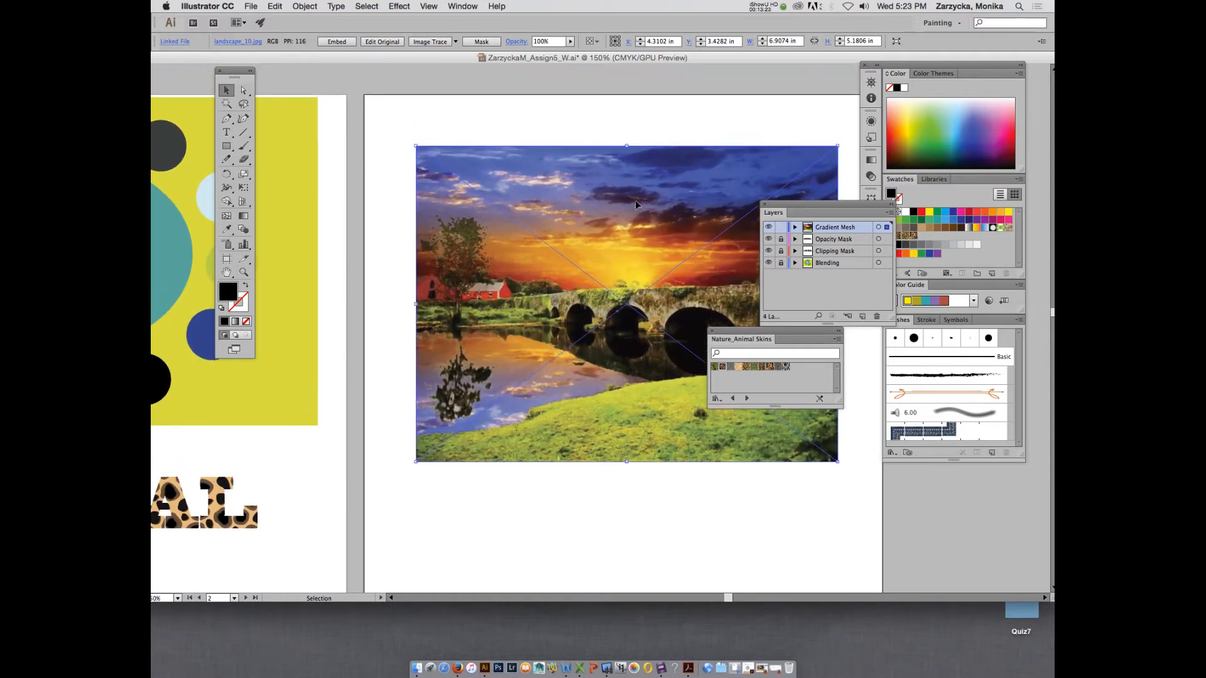
pyautogui.moveTo(634, 200); pyautogui.dragTo(634, 190)
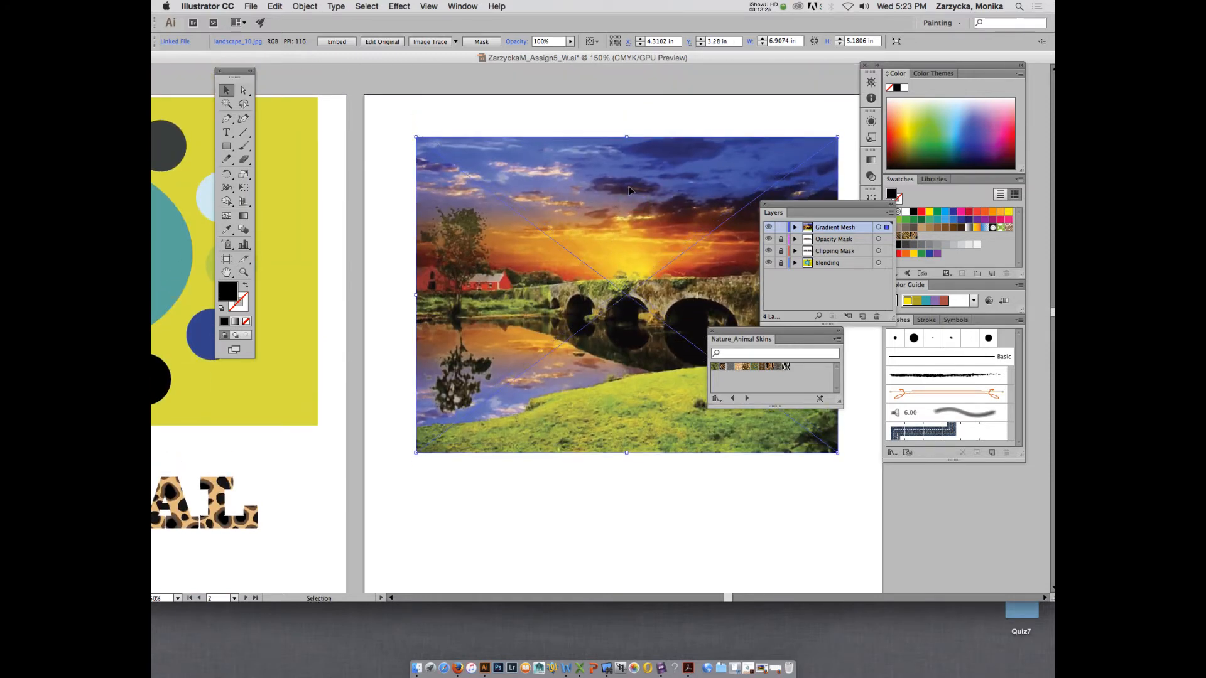
pyautogui.click(758, 5)
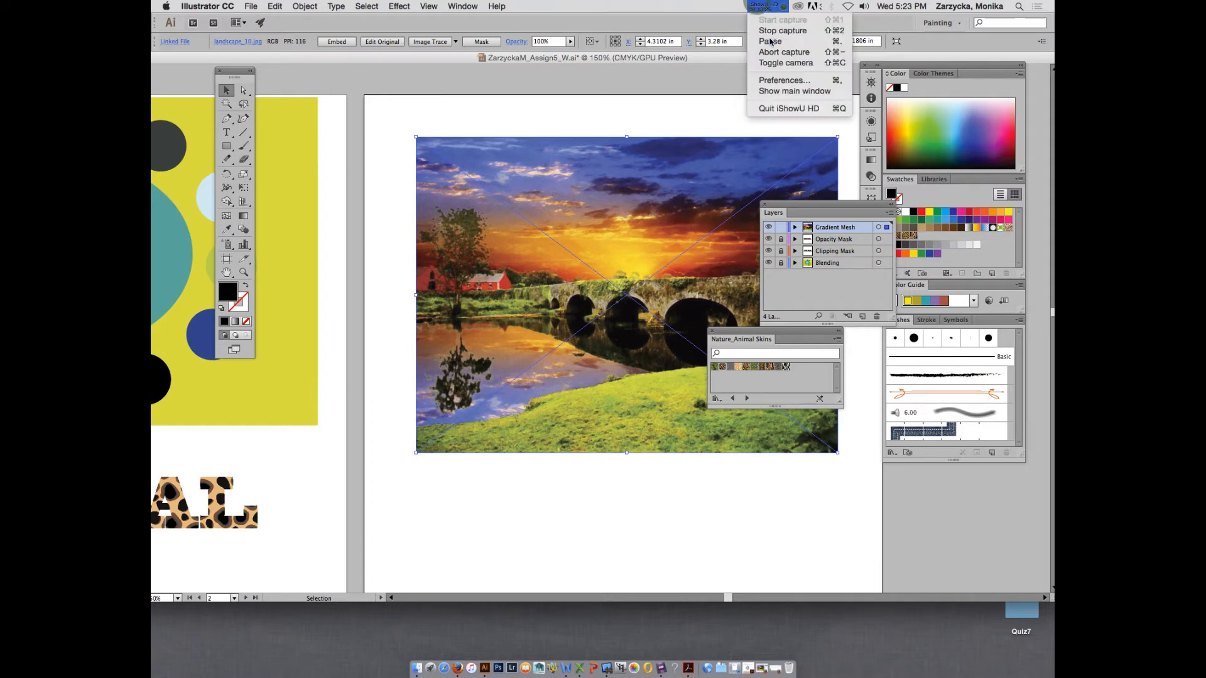
pyautogui.click(777, 39)
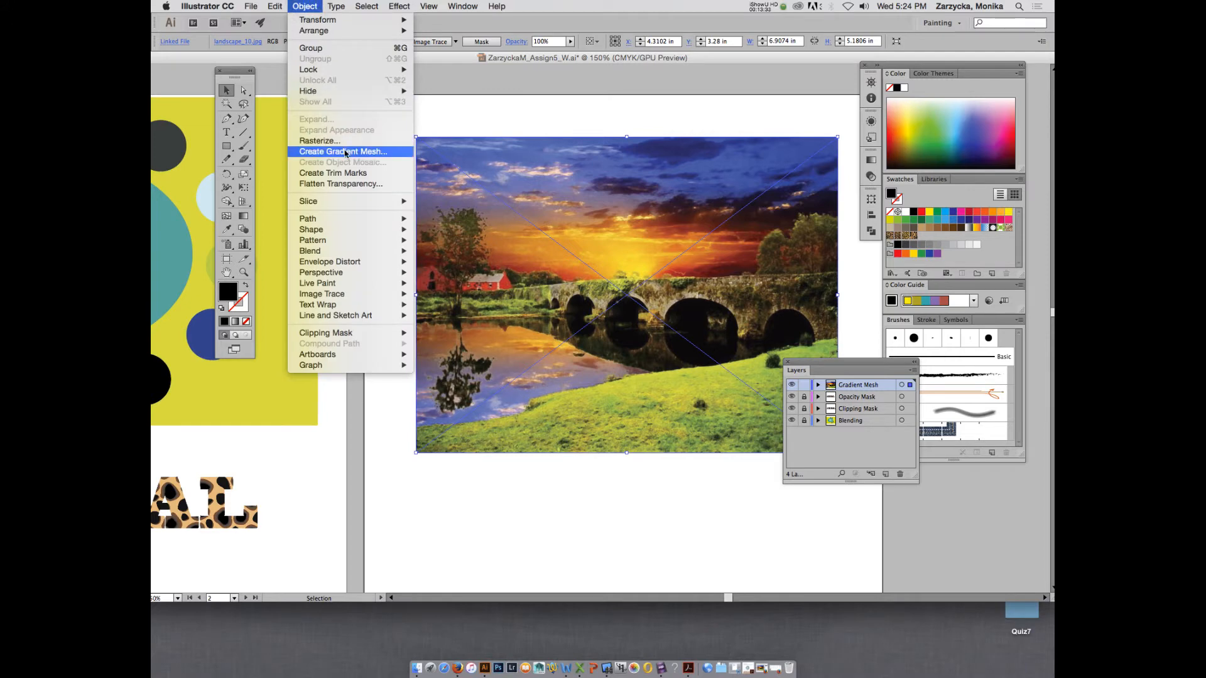
# Start creating a gradient mesh from the landscape image and preview it with 20 rows and 20 columns
pyautogui.click(345, 152)
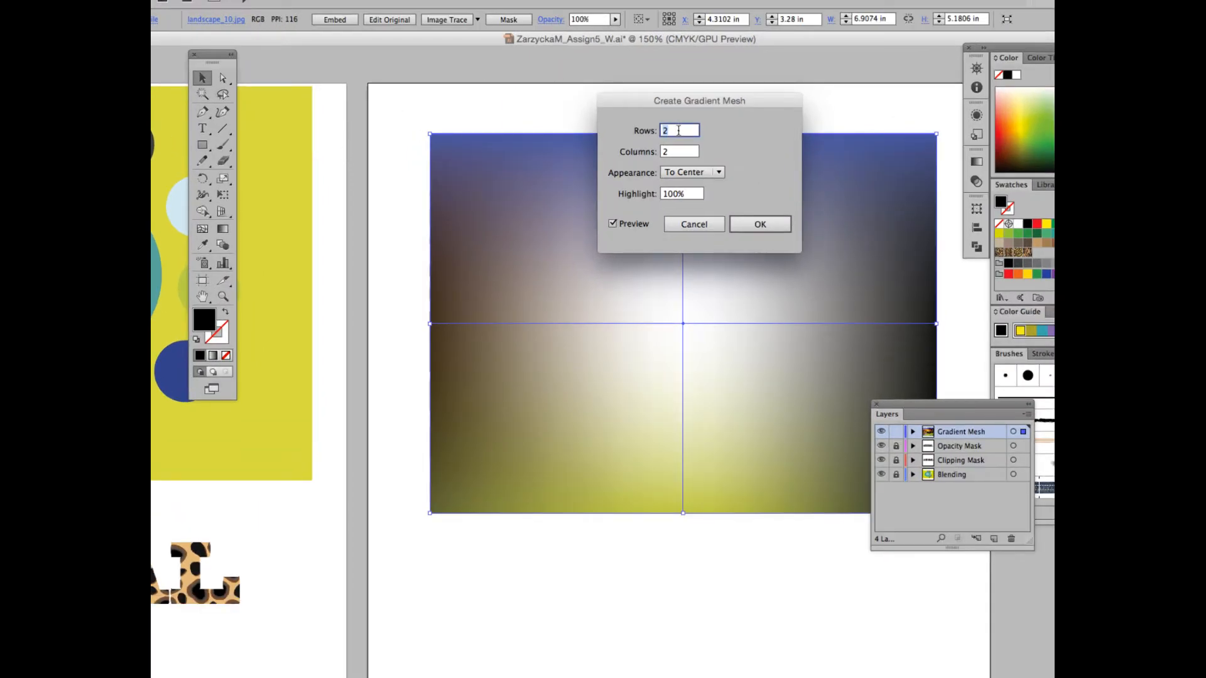
pyautogui.write('20')
pyautogui.click(676, 150)
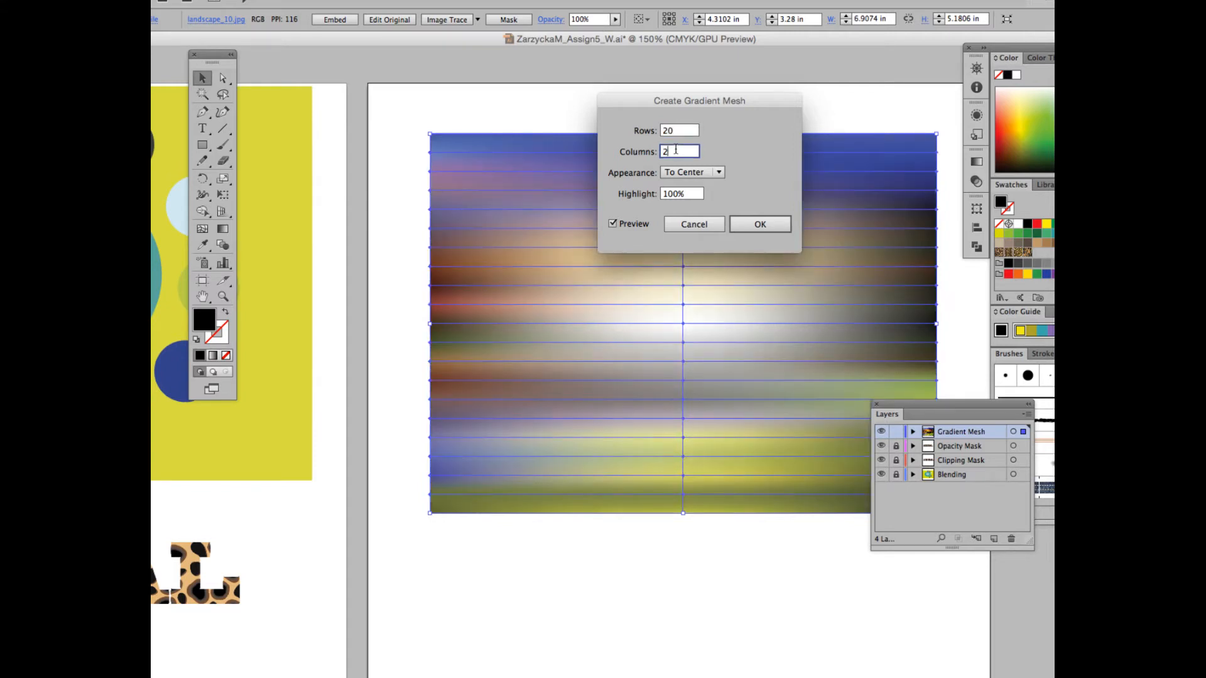
pyautogui.write('0')
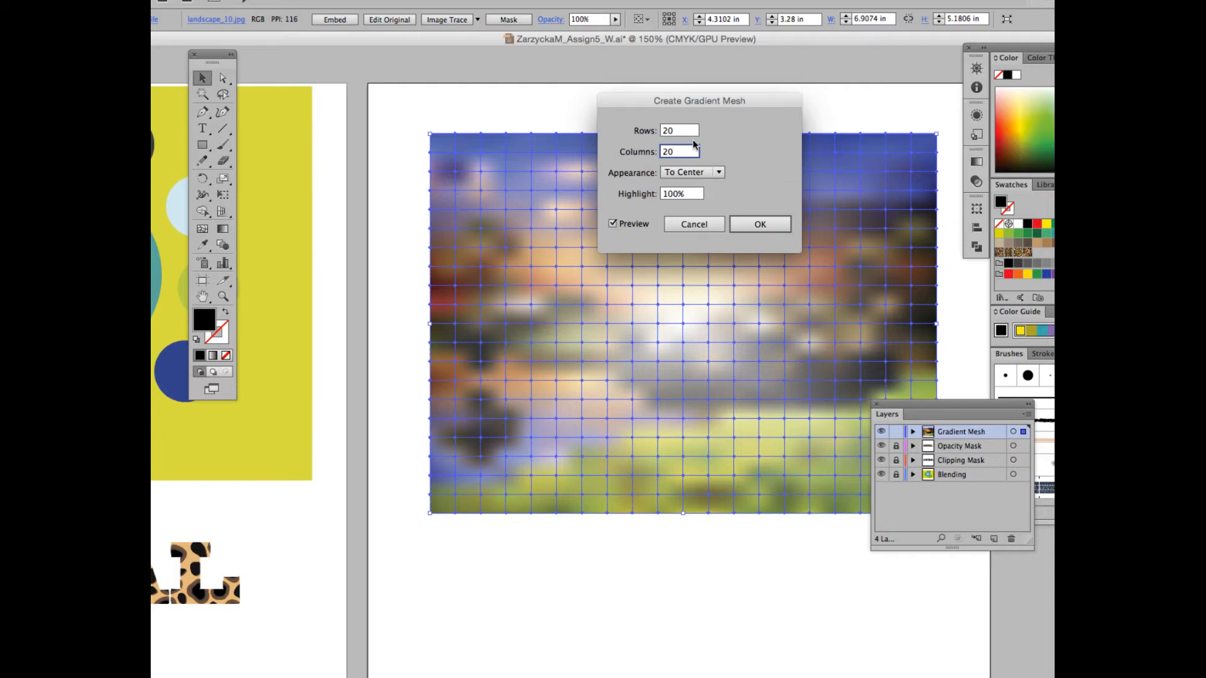
# Set the gradient mesh to 50 rows and 50 columns with a Flat appearance, and create it
pyautogui.doubleClick(670, 130)
pyautogui.write('50')
pyautogui.press('Tab')
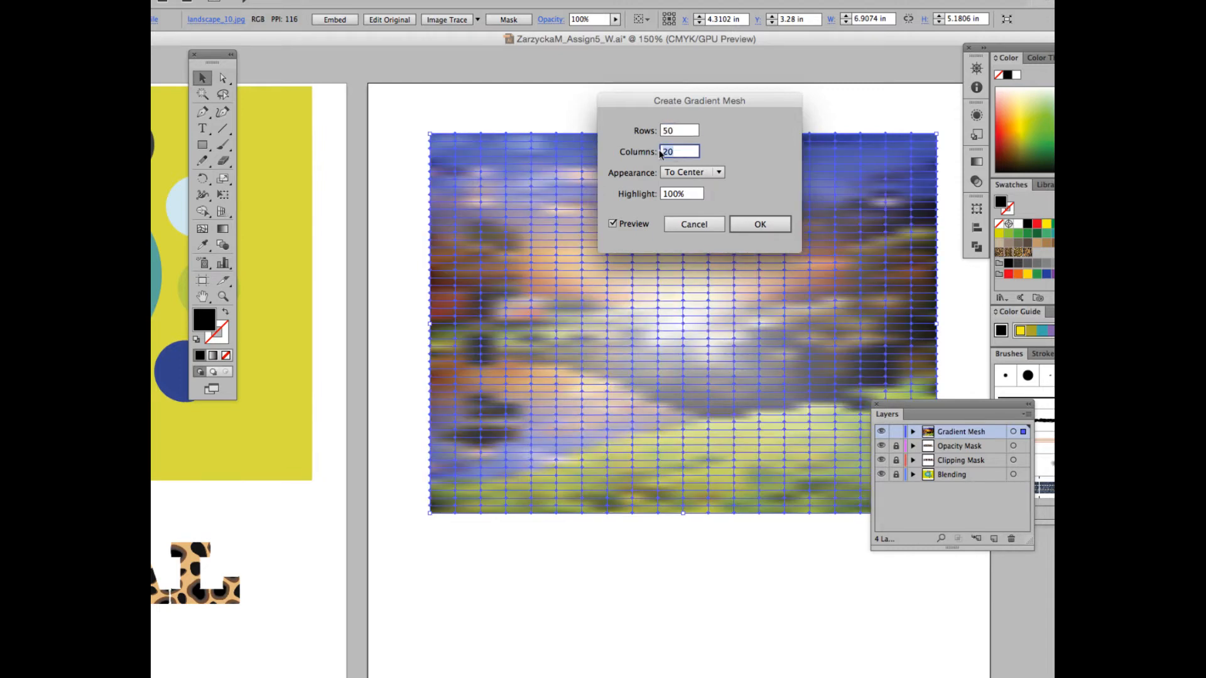
pyautogui.write('50')
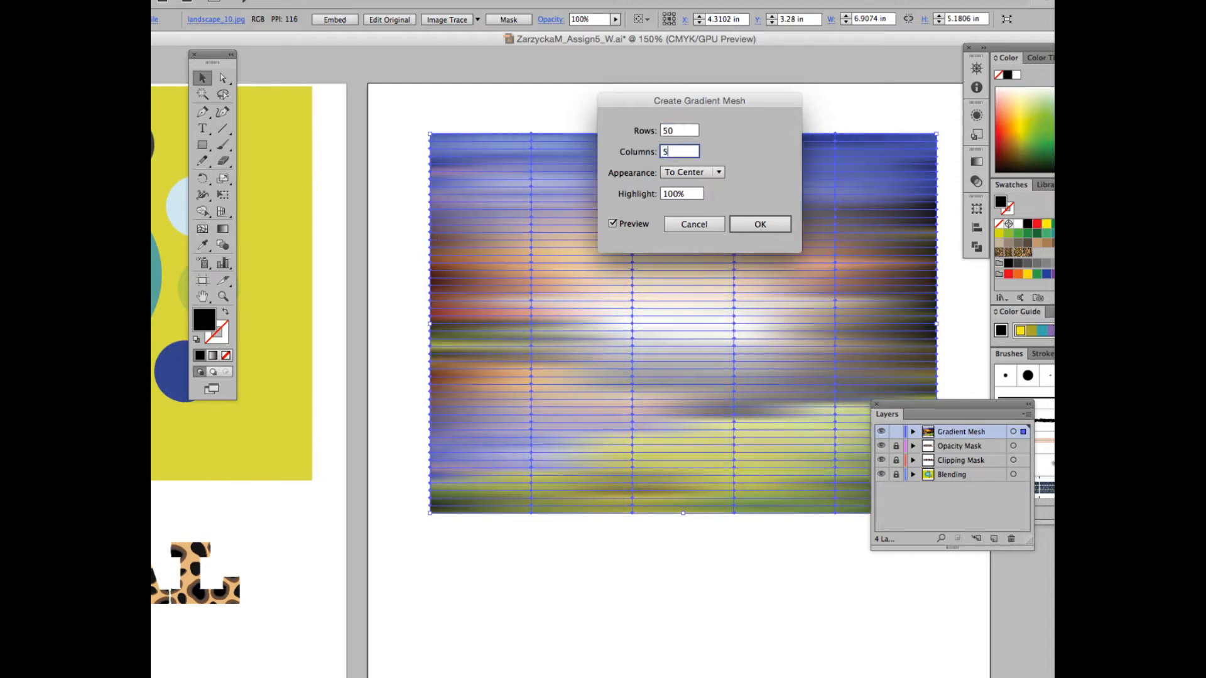
pyautogui.click(703, 172)
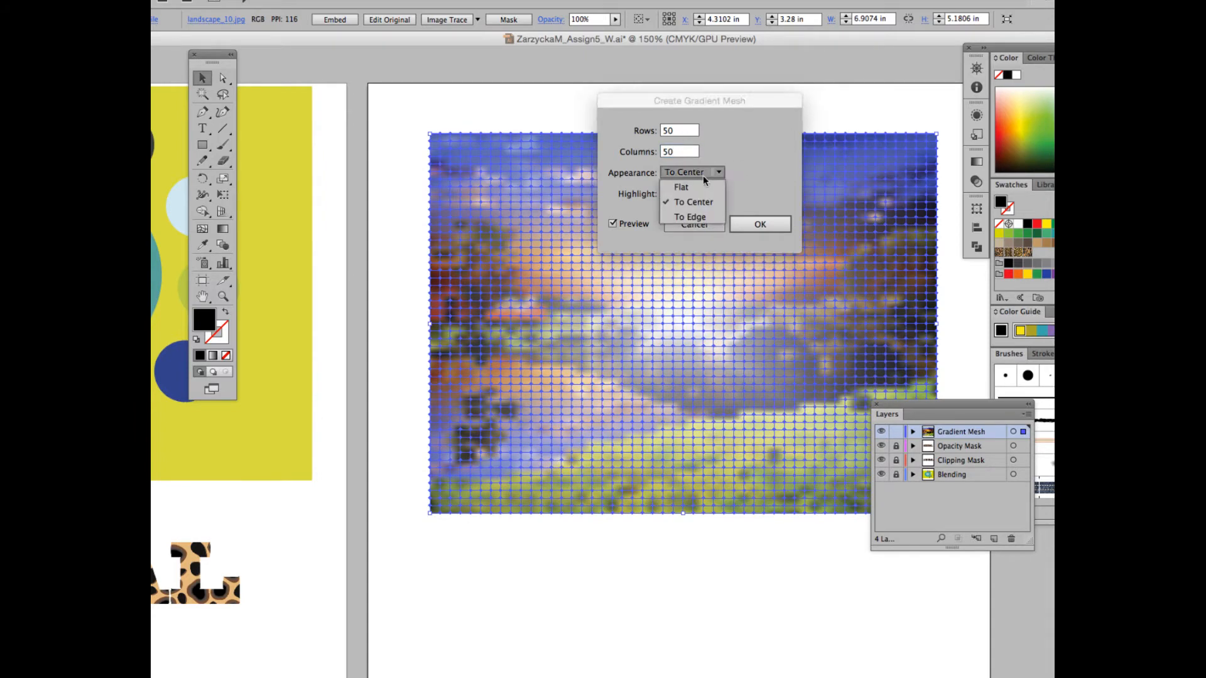
pyautogui.click(691, 185)
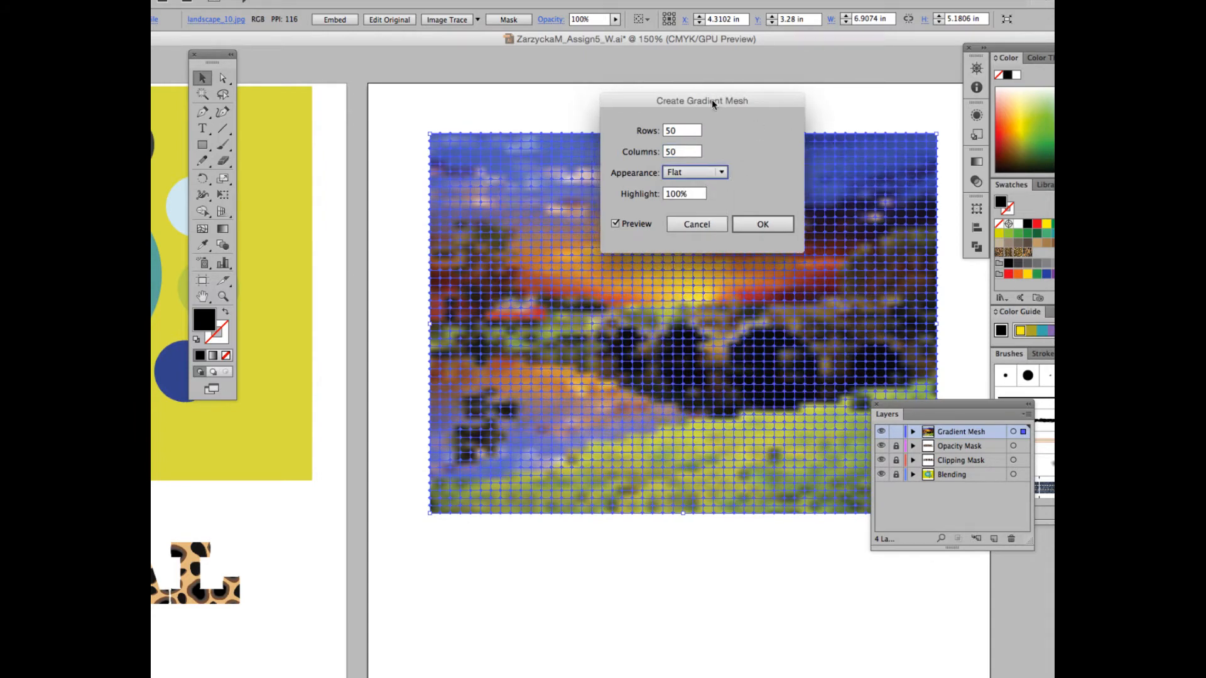
pyautogui.moveTo(710, 100); pyautogui.dragTo(852, 55)
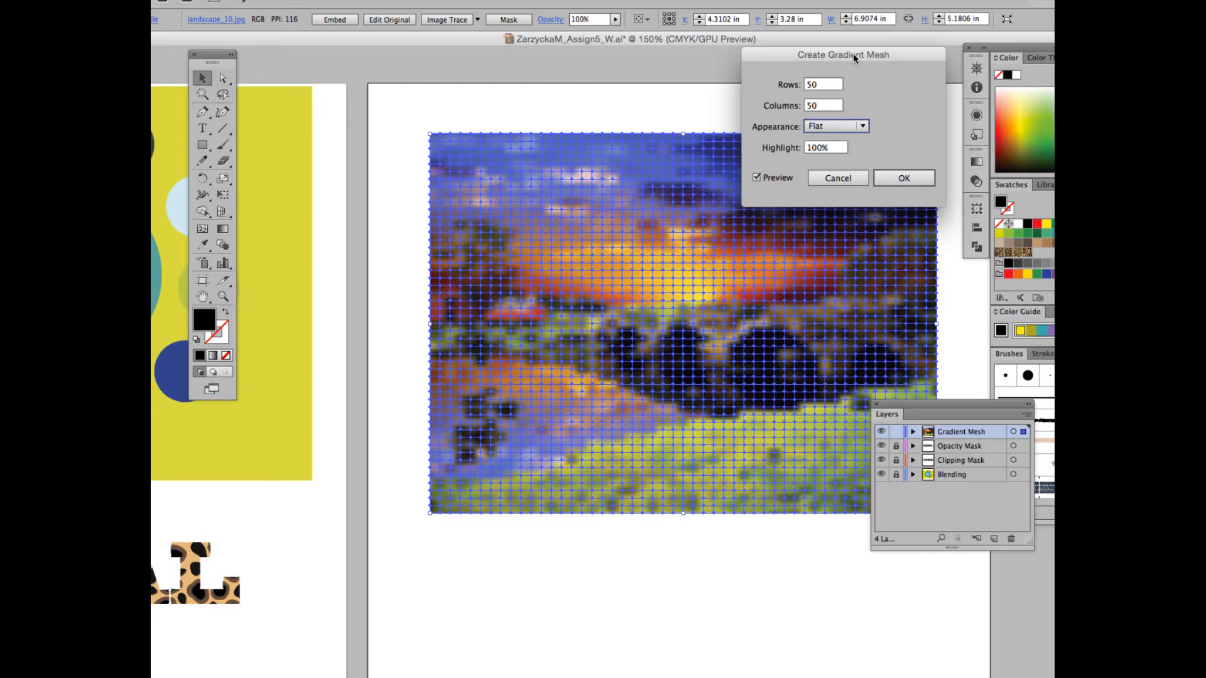
pyautogui.click(911, 178)
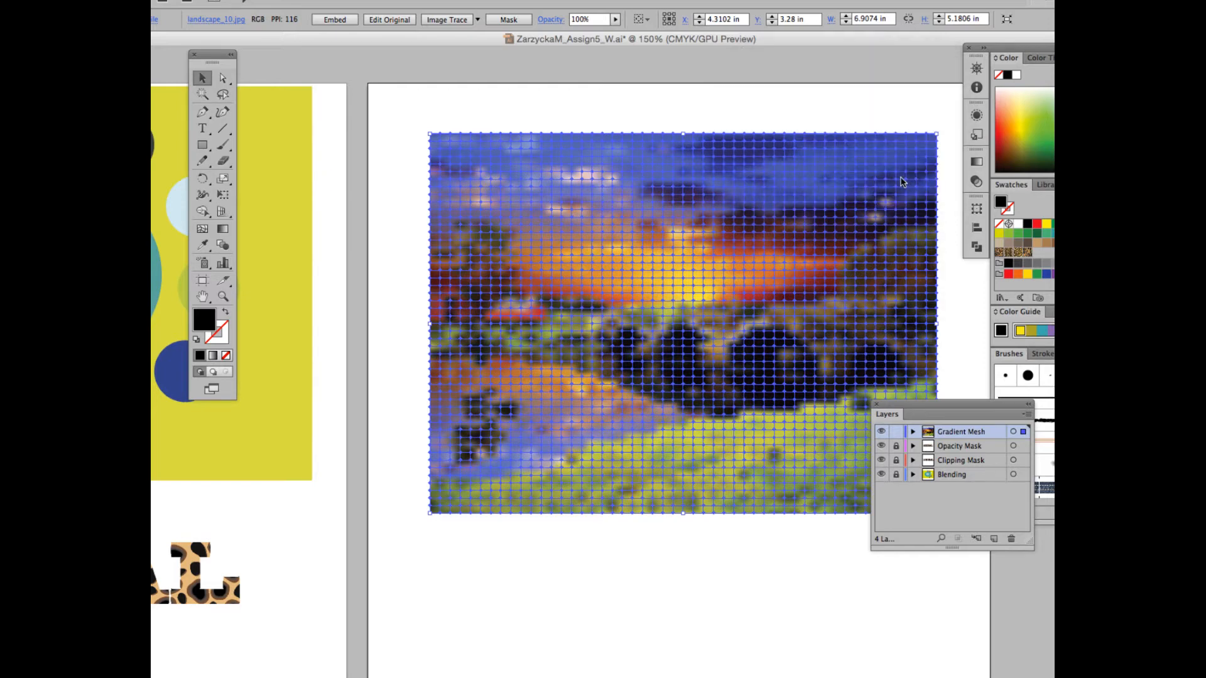
# Examine the landscape's gradient mesh both selected and deselected, along with the free artboard space below it
pyautogui.click(683, 107)
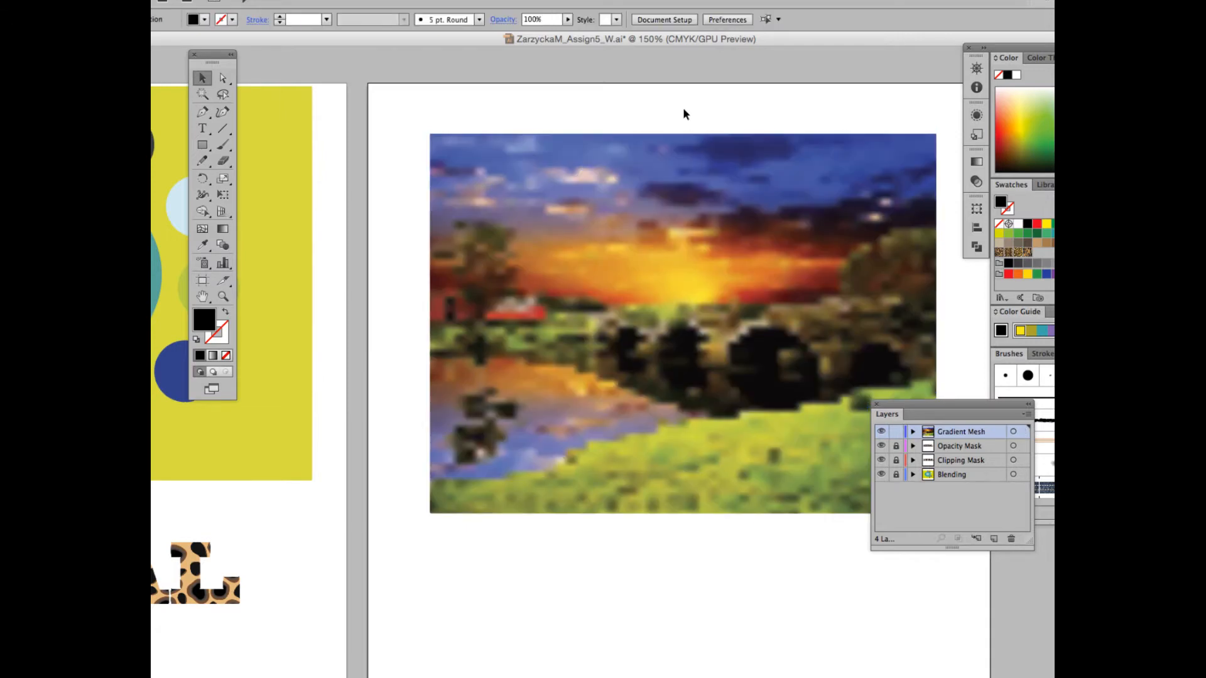
pyautogui.click(790, 315)
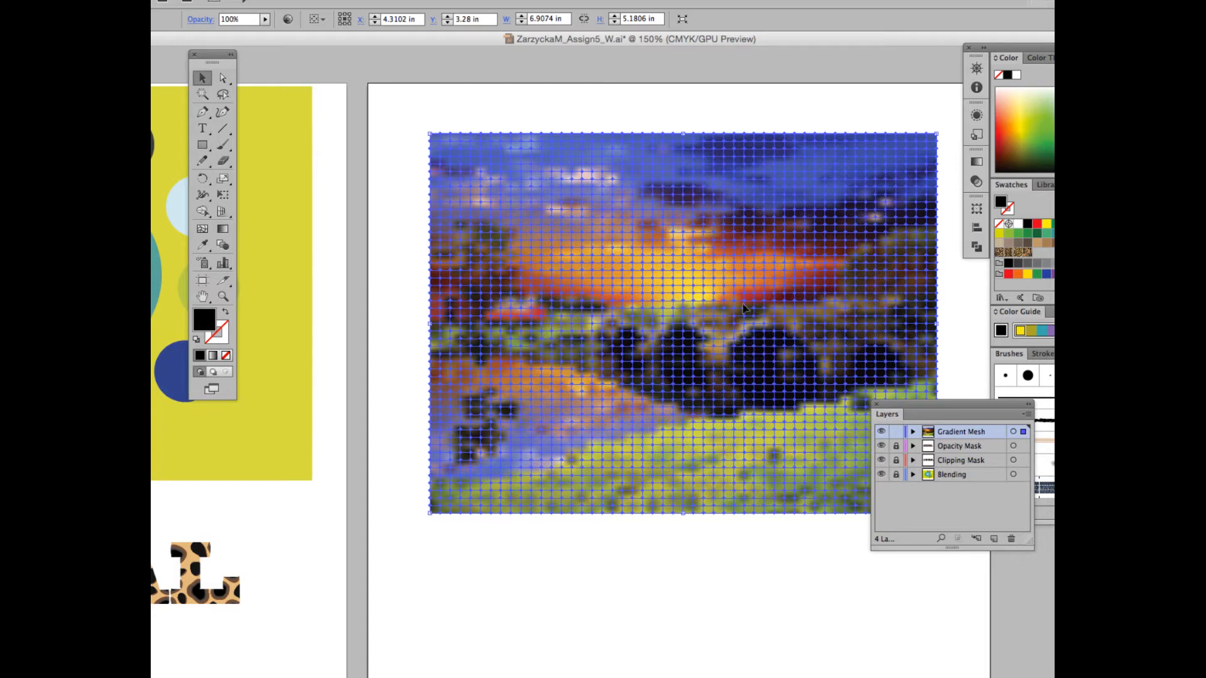
pyautogui.click(640, 101)
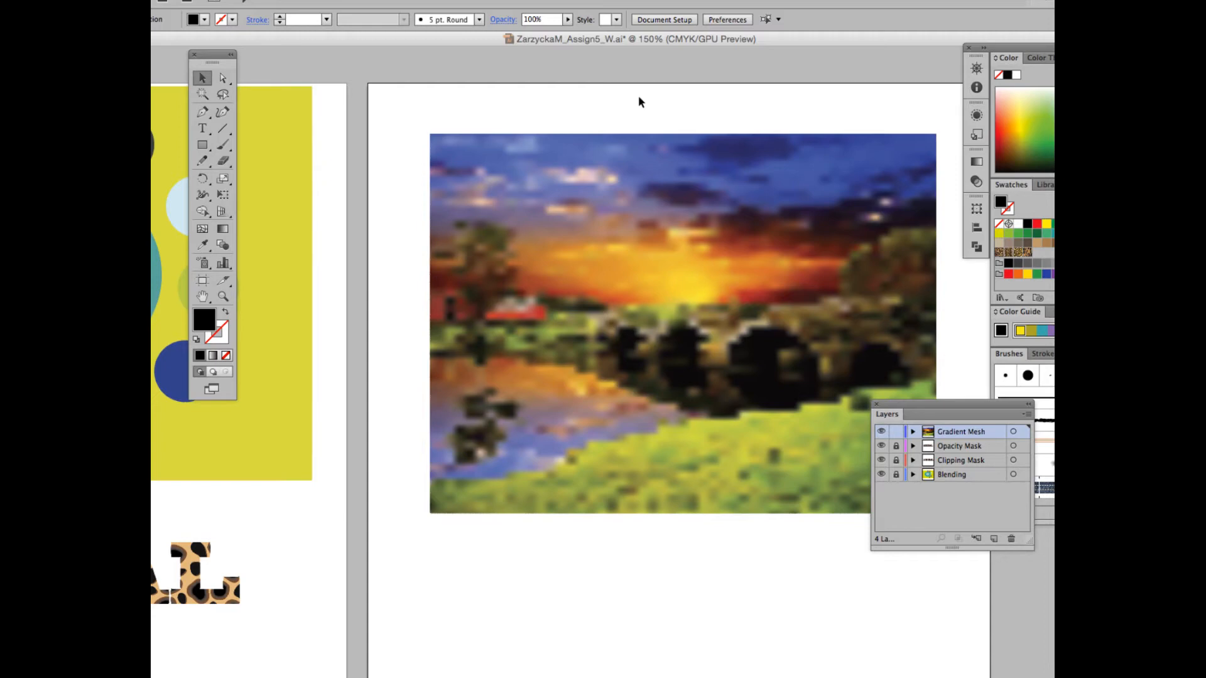
pyautogui.click(720, 346)
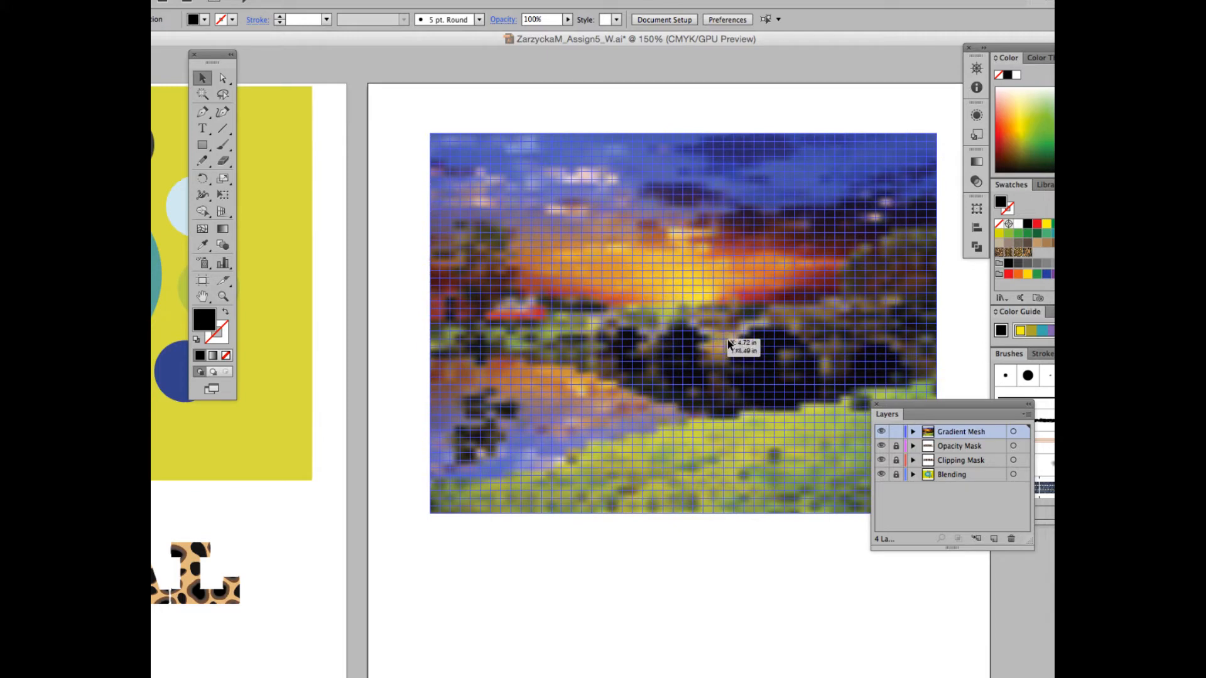
pyautogui.click(729, 345)
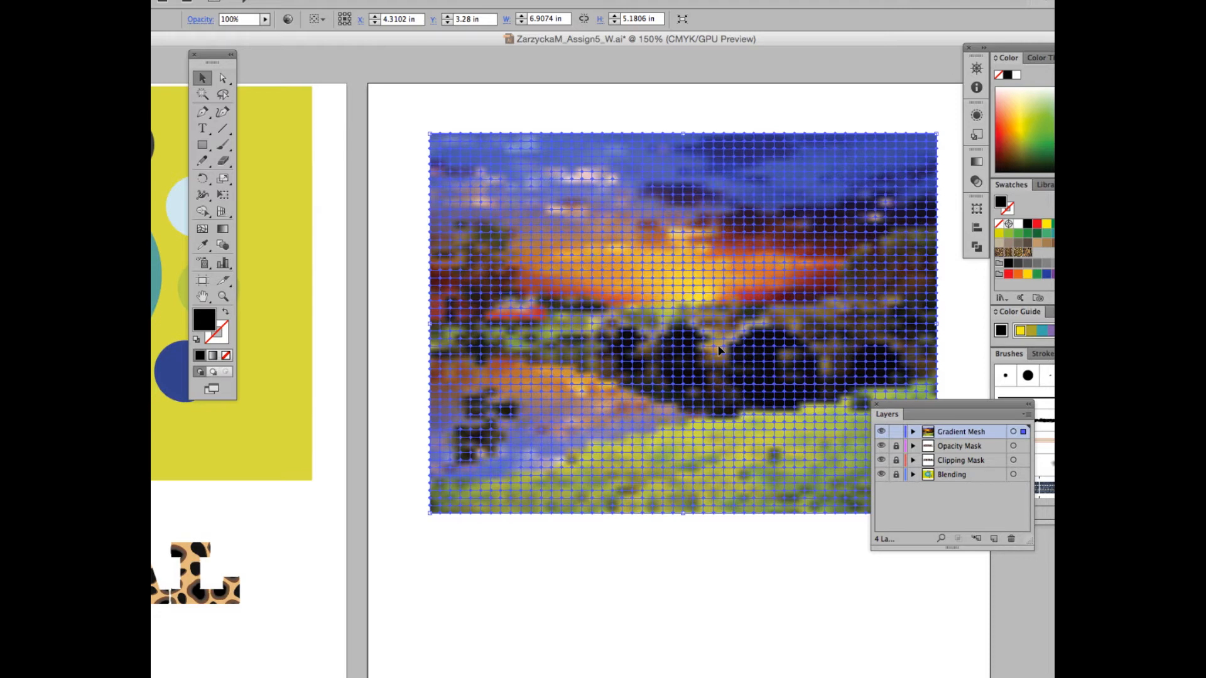
pyautogui.click(724, 566)
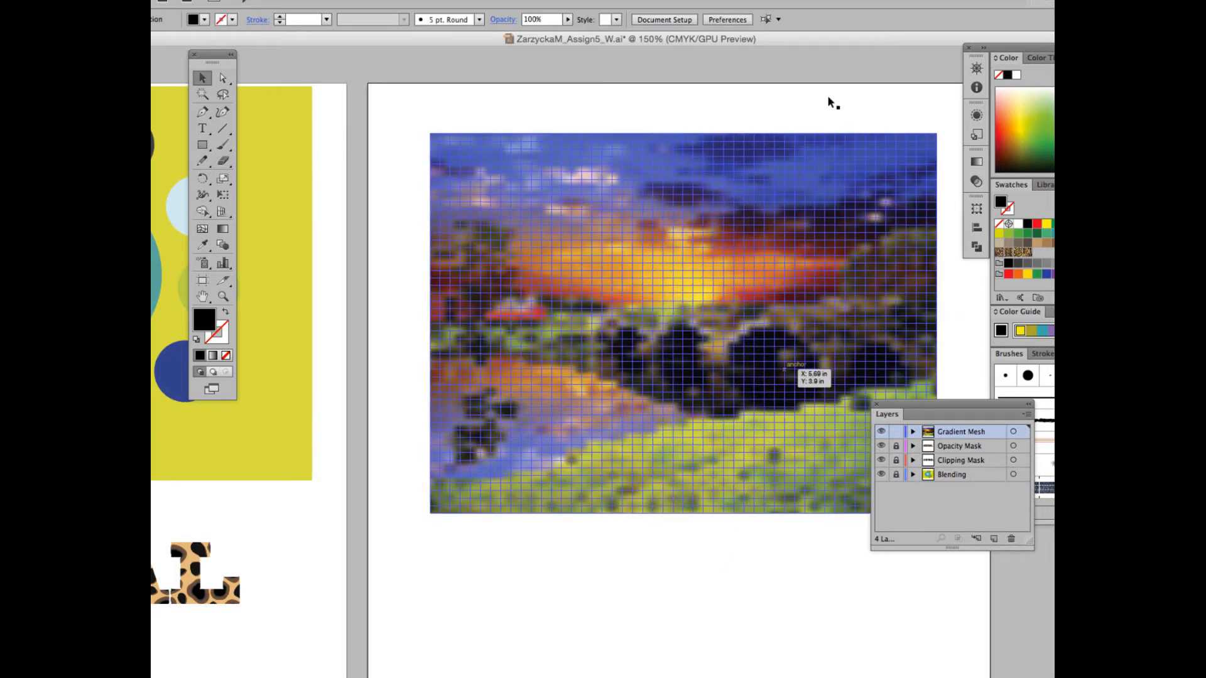
pyautogui.scroll(-5, 674, 200)
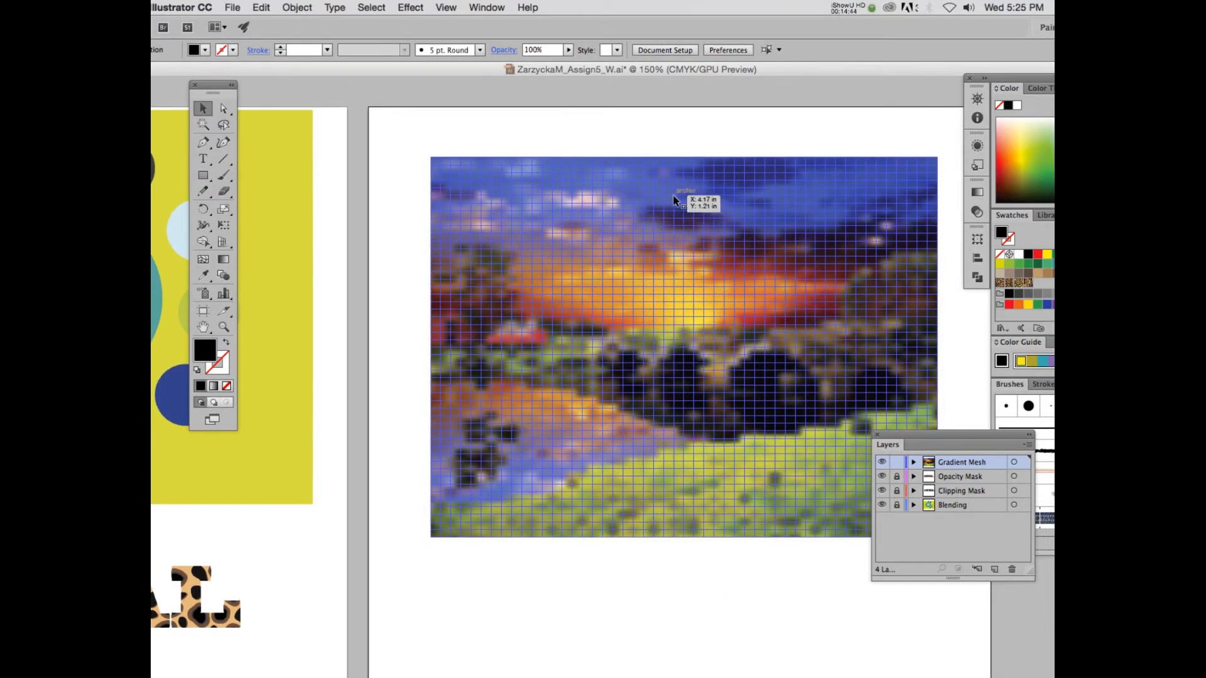
pyautogui.scroll(-8, 694, 202)
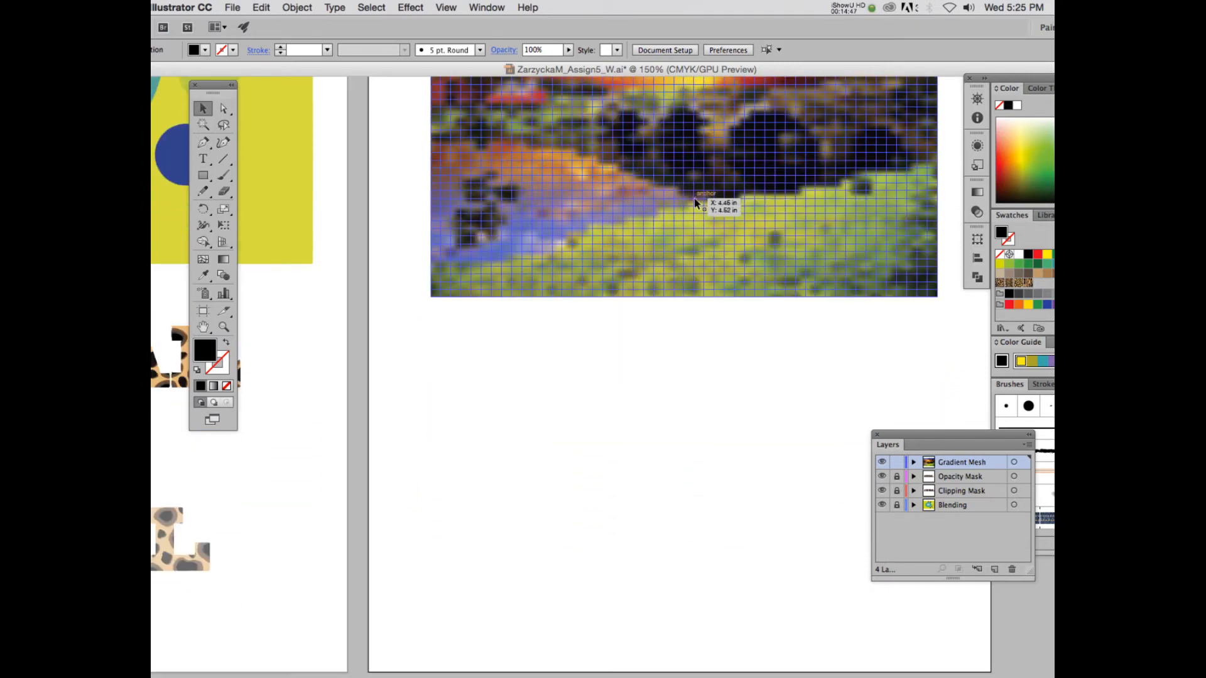
pyautogui.press('super+minus')
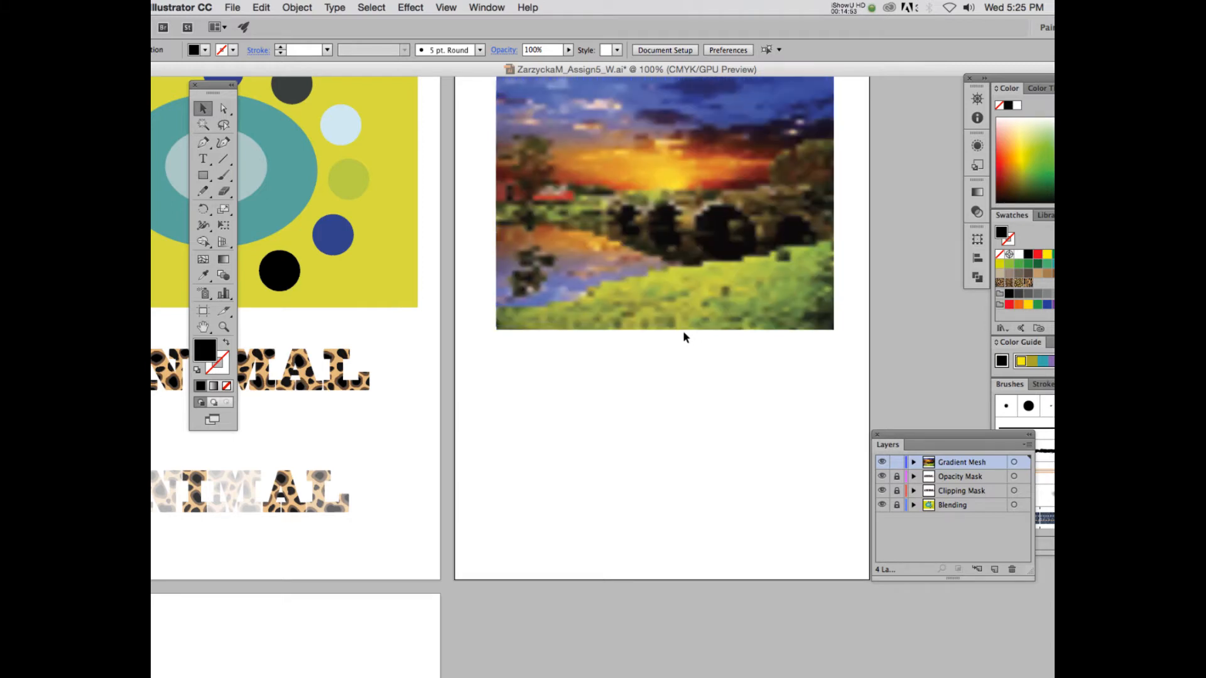
pyautogui.moveTo(616, 70); pyautogui.dragTo(666, 69)
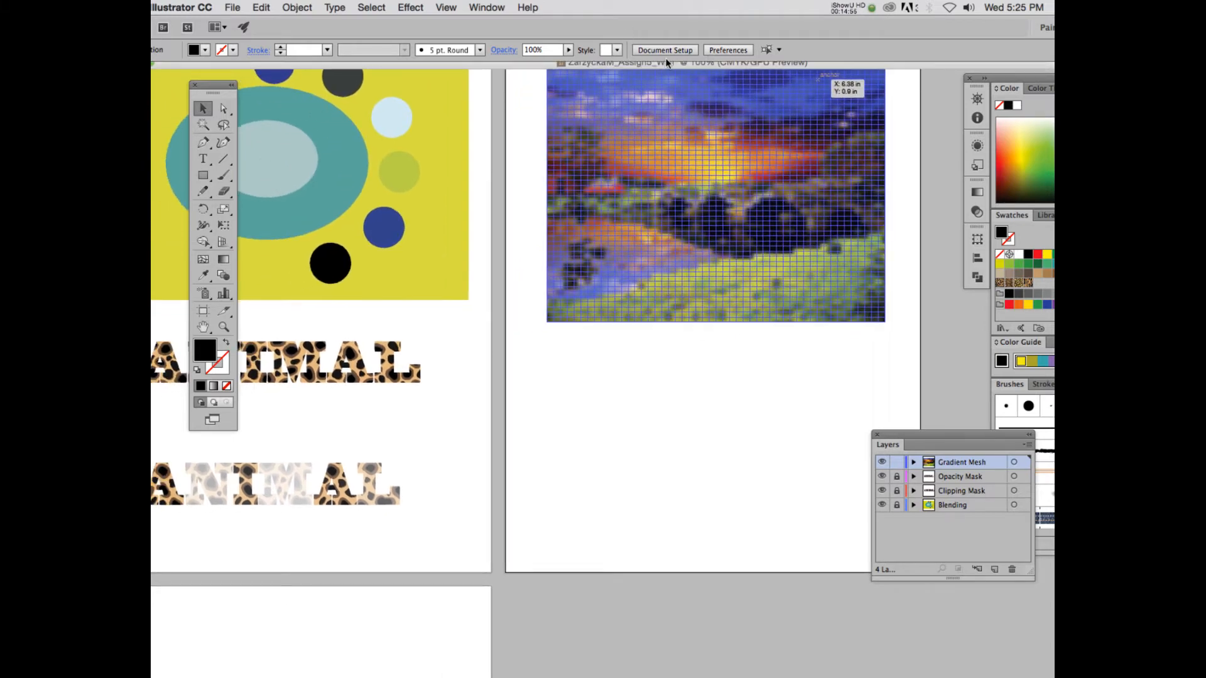
pyautogui.scroll(-1, 678, 339)
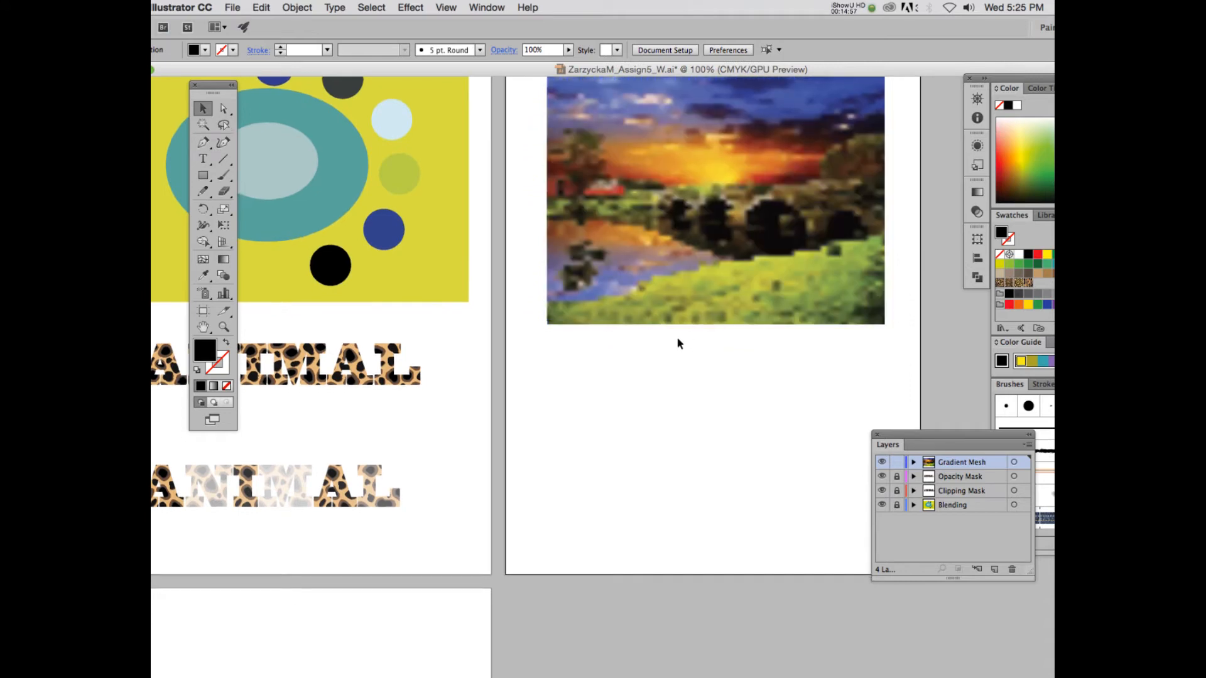
pyautogui.scroll(8, 736, 345)
pyautogui.scroll(-10, 737, 344)
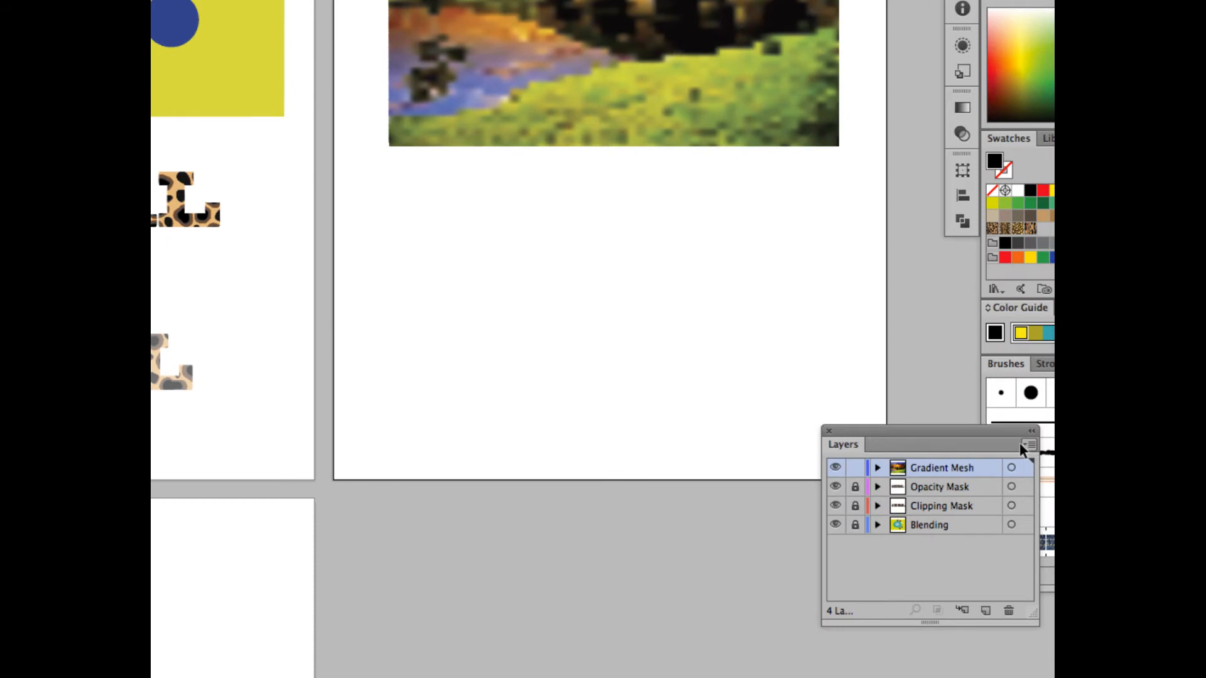
# Add a new layer named Grapes, lock the Gradient Mesh layer and keep Grapes as the active layer
pyautogui.click(985, 612)
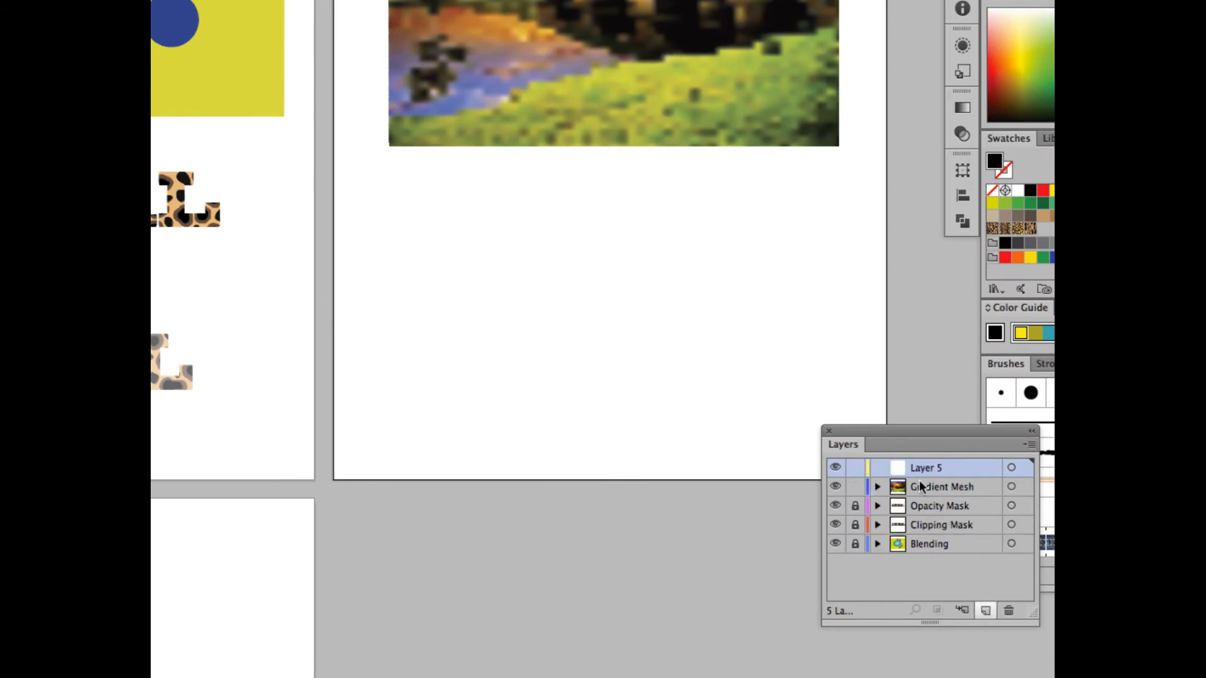
pyautogui.doubleClick(916, 467)
pyautogui.write('Grapes')
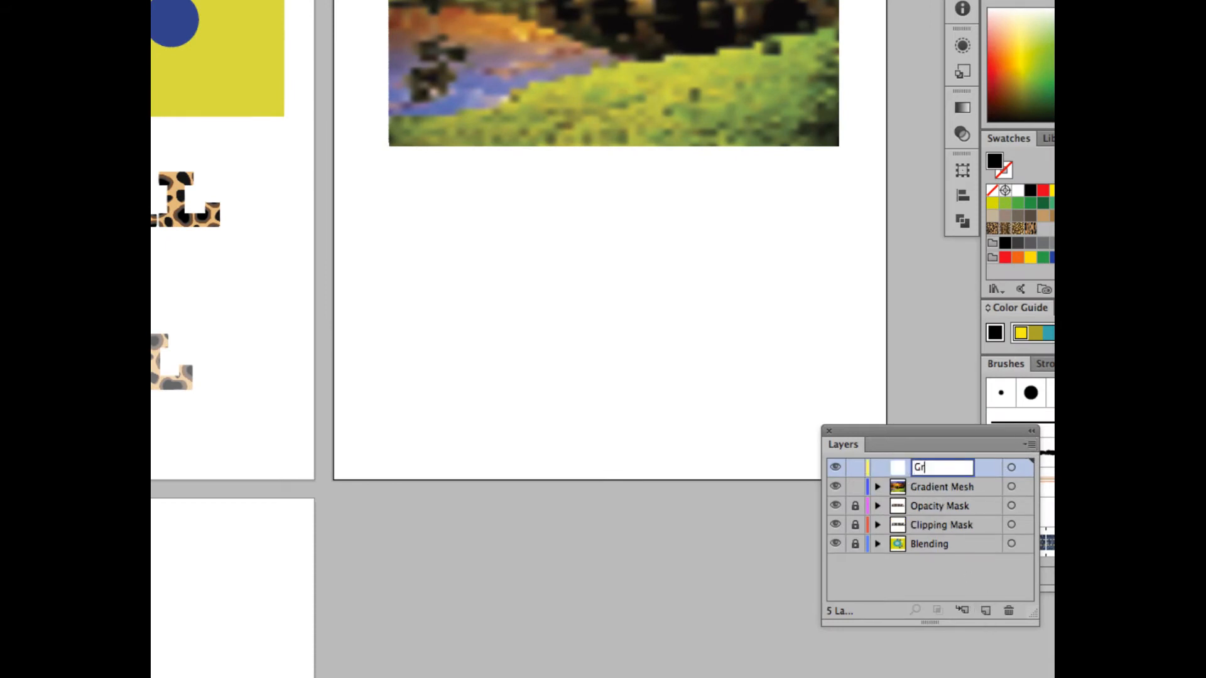
pyautogui.click(933, 487)
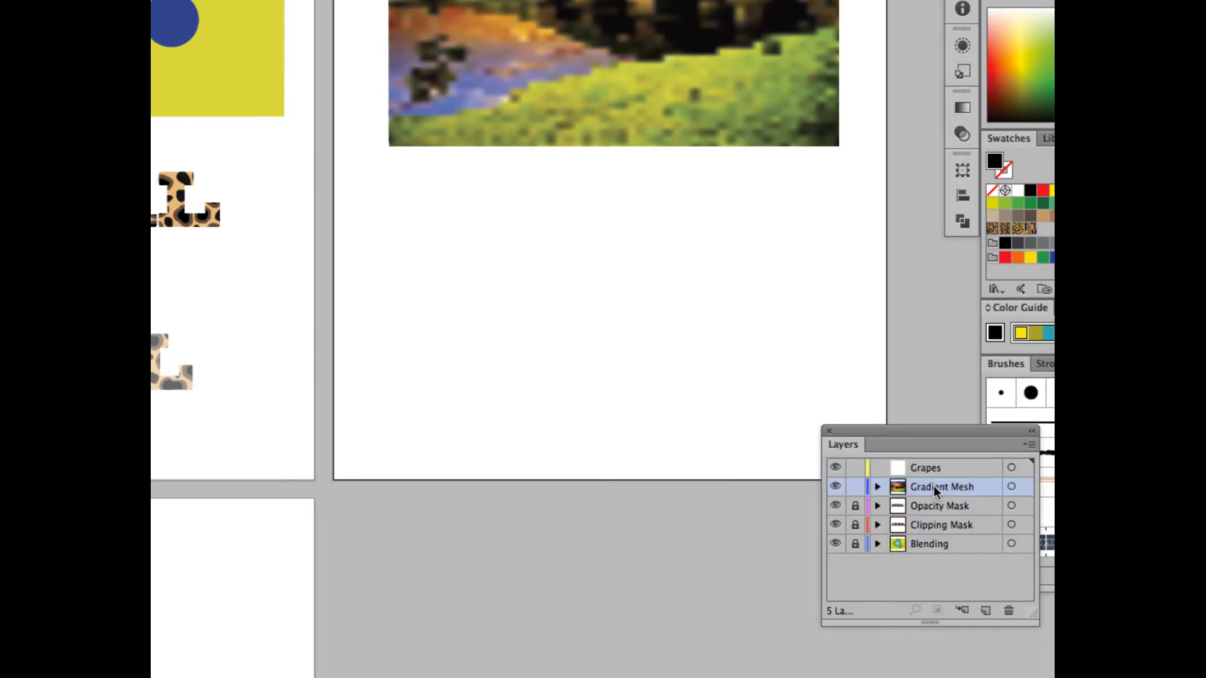
pyautogui.click(856, 488)
pyautogui.click(906, 468)
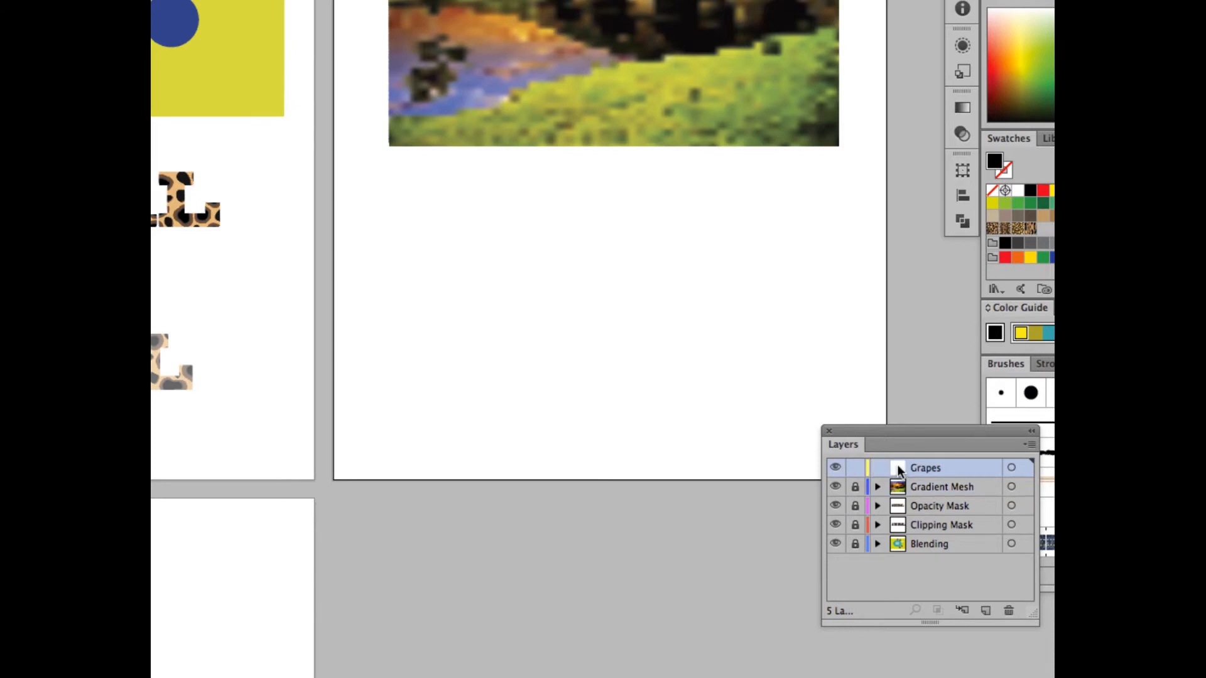
# Change the Grapes layer's color to Light Red in its layer options
pyautogui.doubleClick(899, 471)
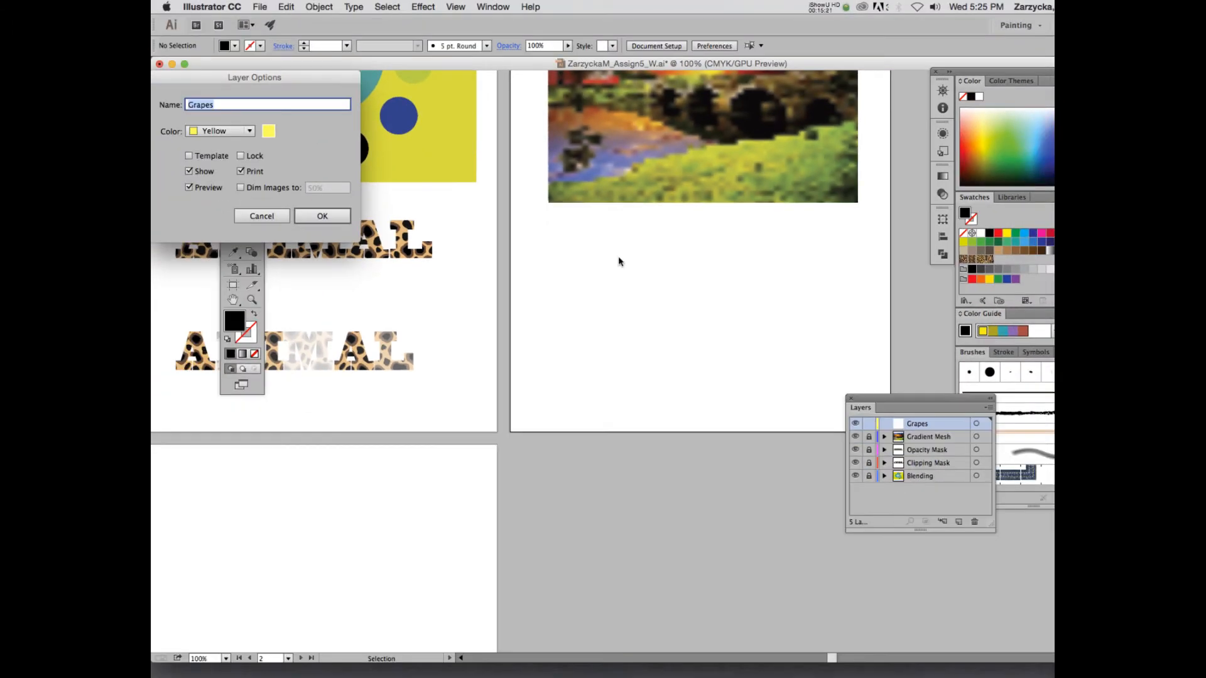
pyautogui.click(220, 131)
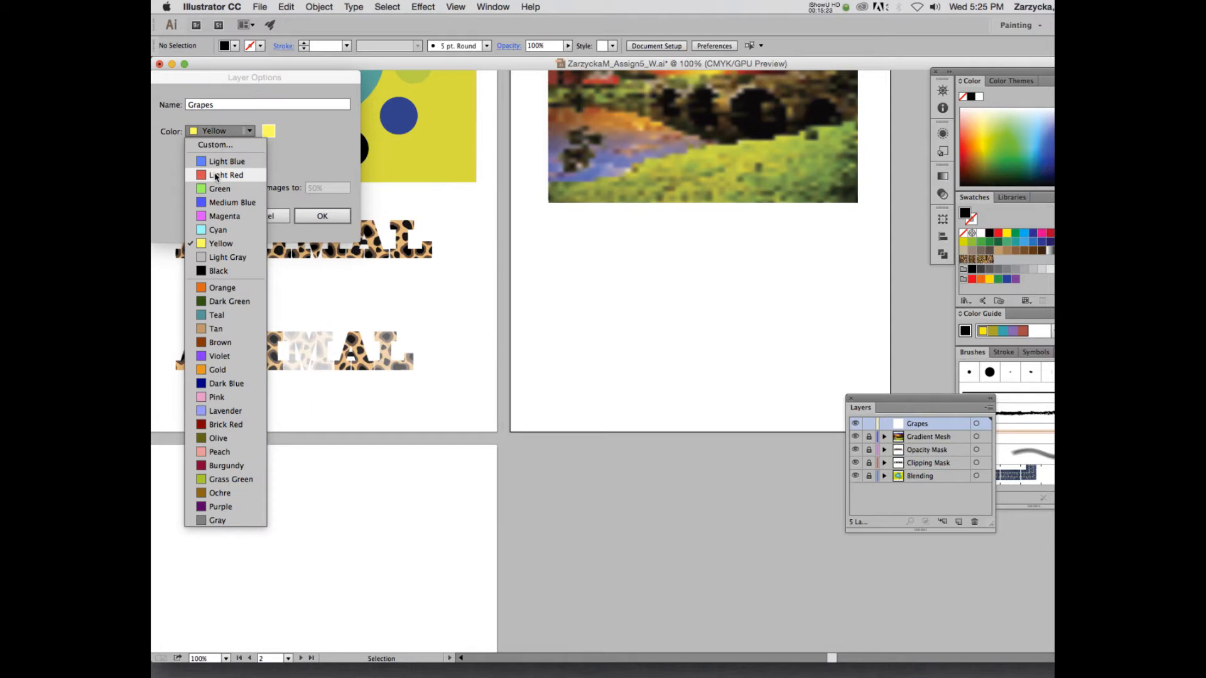
pyautogui.click(215, 176)
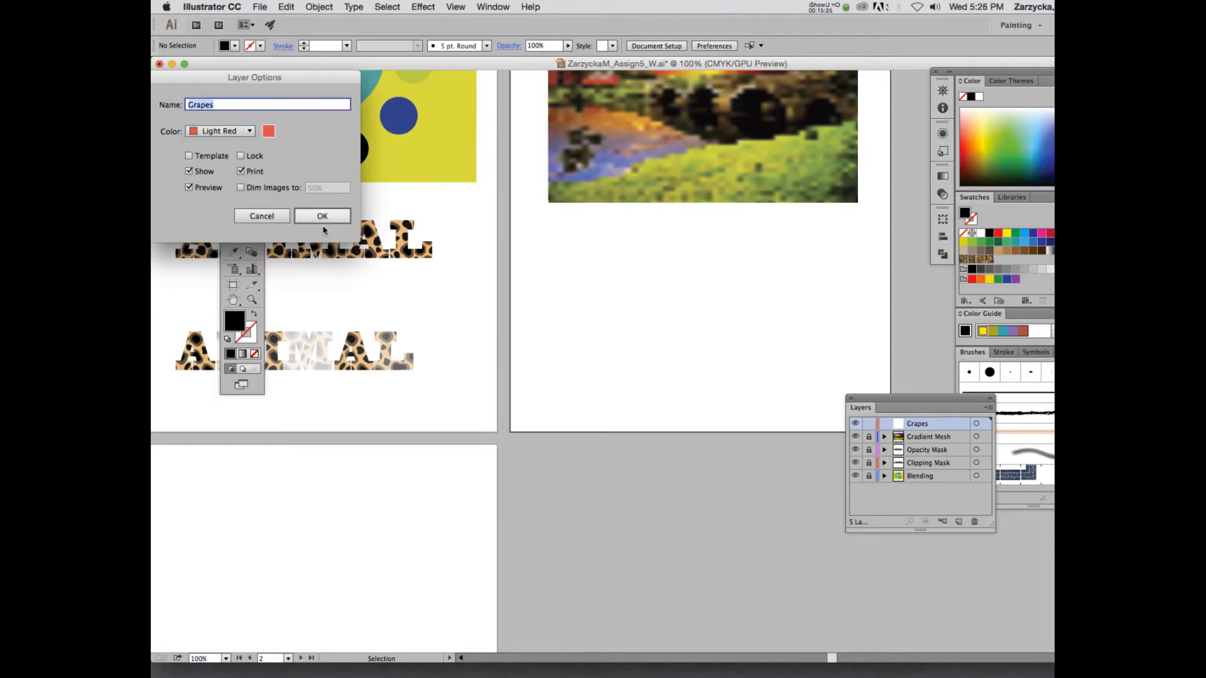
pyautogui.click(320, 216)
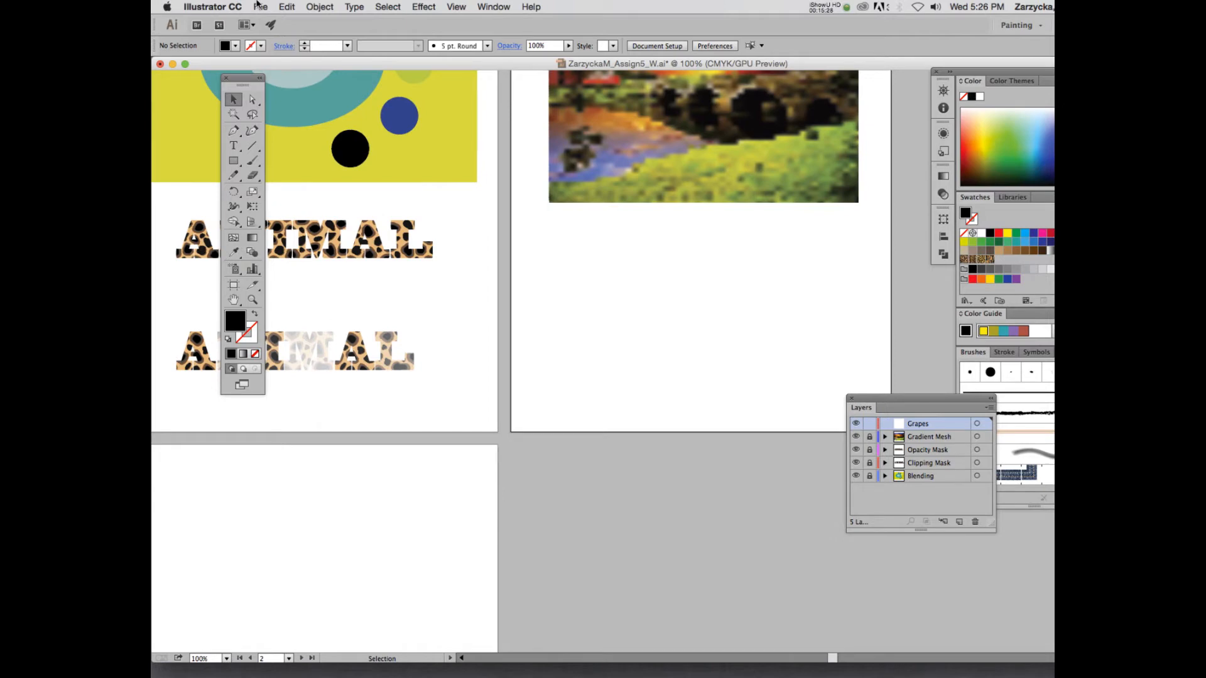
# Start placing a file on the Grapes layer, browsing to the DropBox folder inside the home folder
pyautogui.click(258, 5)
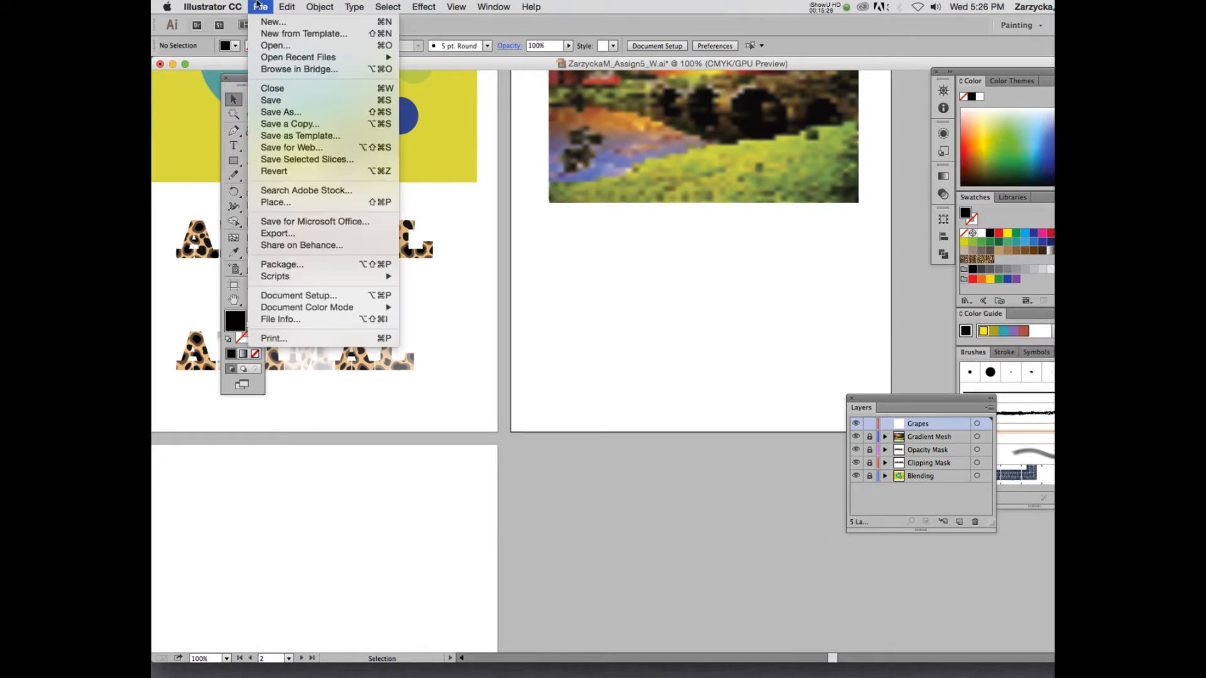
pyautogui.click(277, 202)
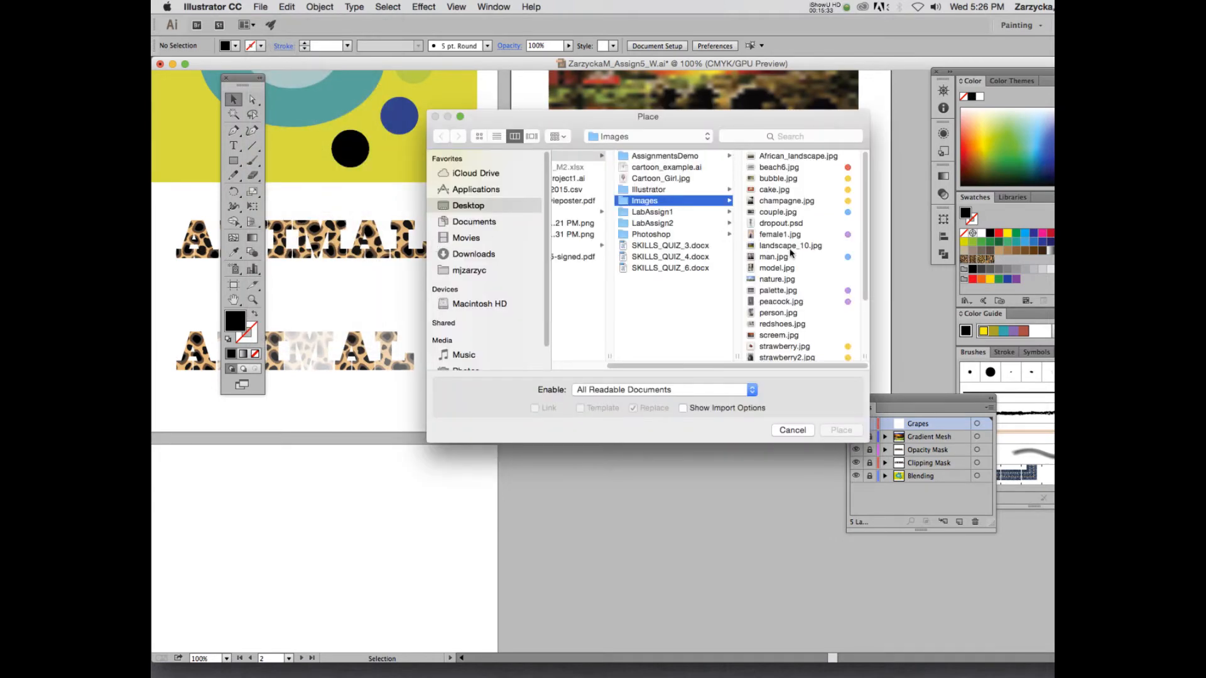
pyautogui.click(479, 271)
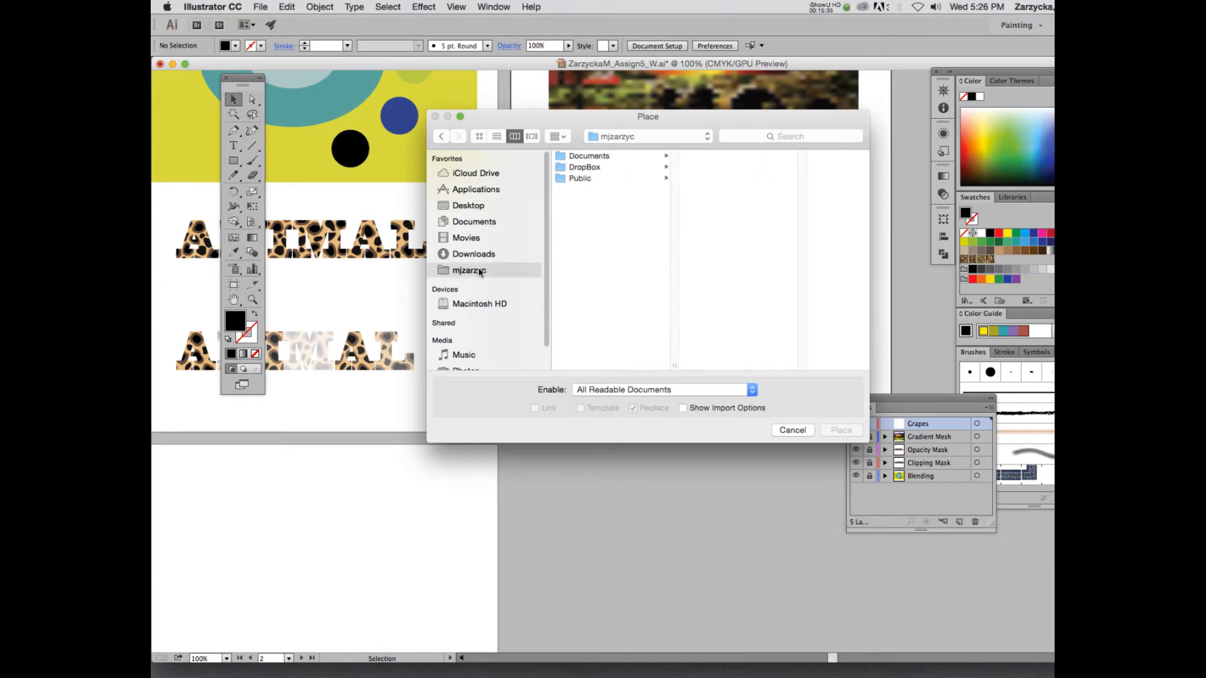
pyautogui.click(592, 169)
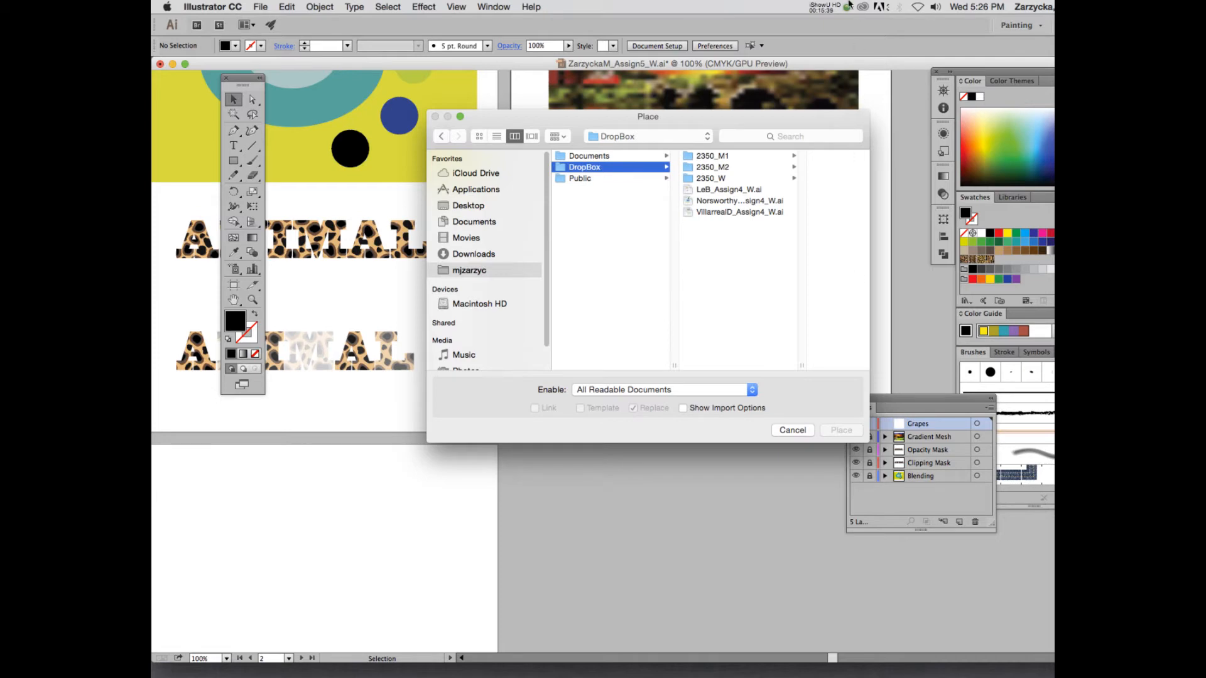
pyautogui.click(825, 5)
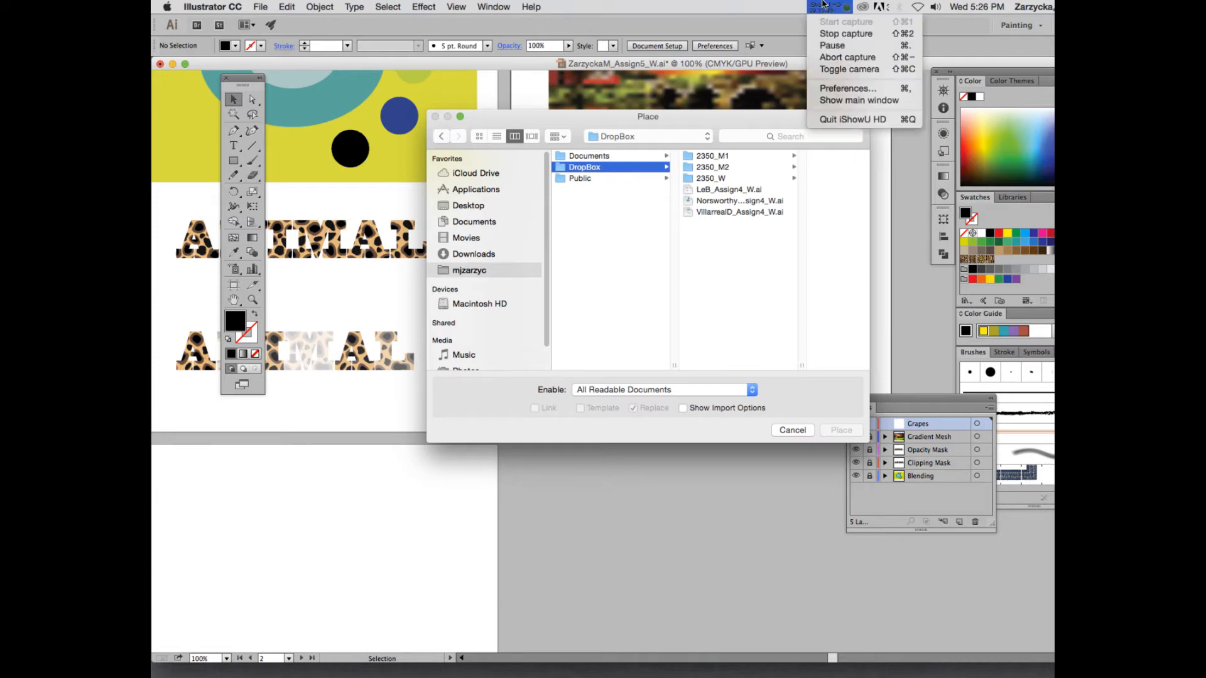
pyautogui.click(838, 46)
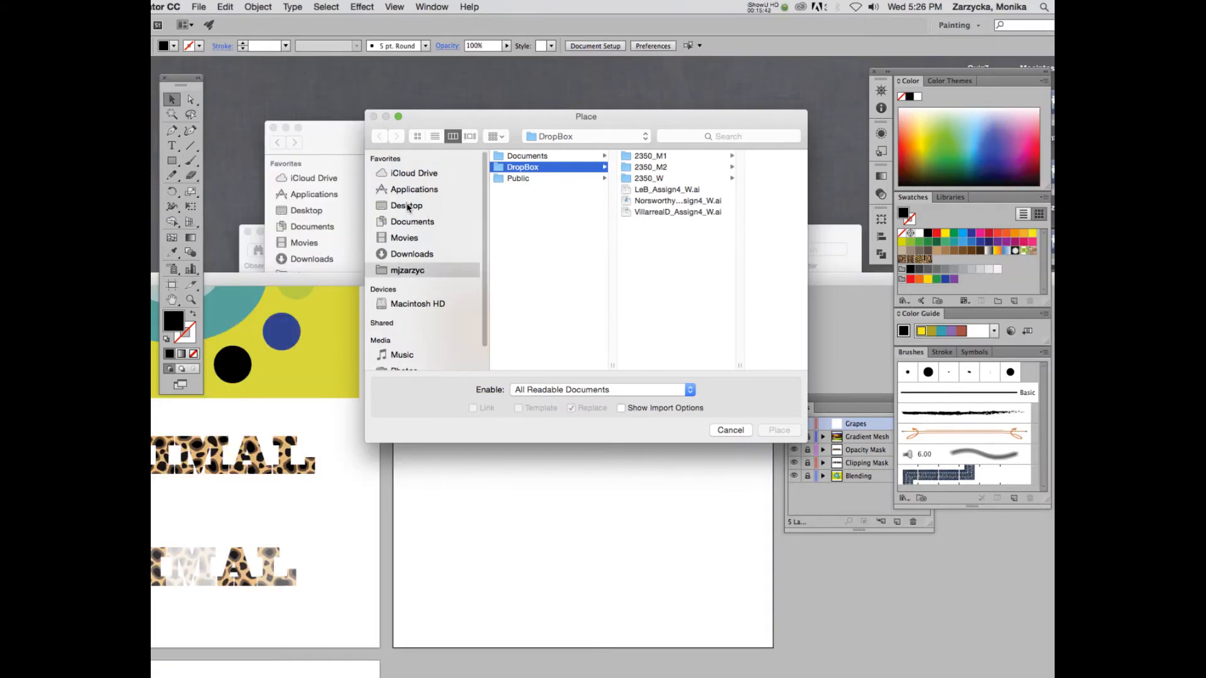
# Place grapes.jpg from the LabAssign5 folder on the Desktop as a linked image on the Grapes layer, below the landscape mesh
pyautogui.click(416, 206)
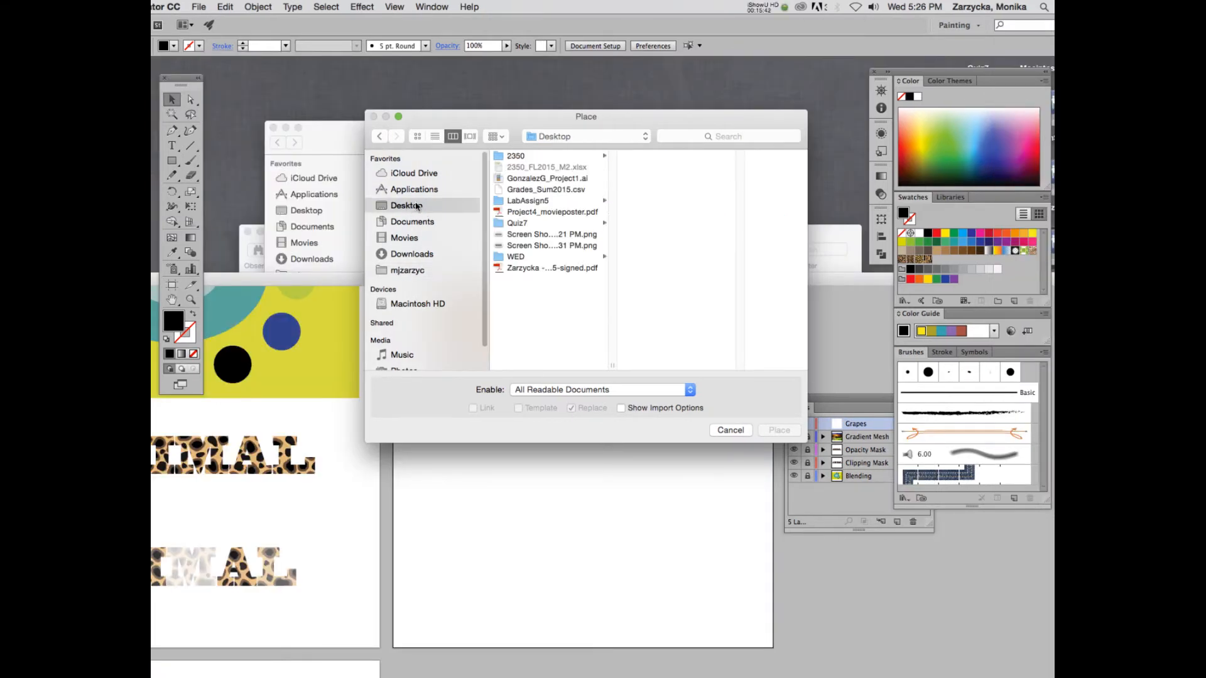
pyautogui.click(525, 202)
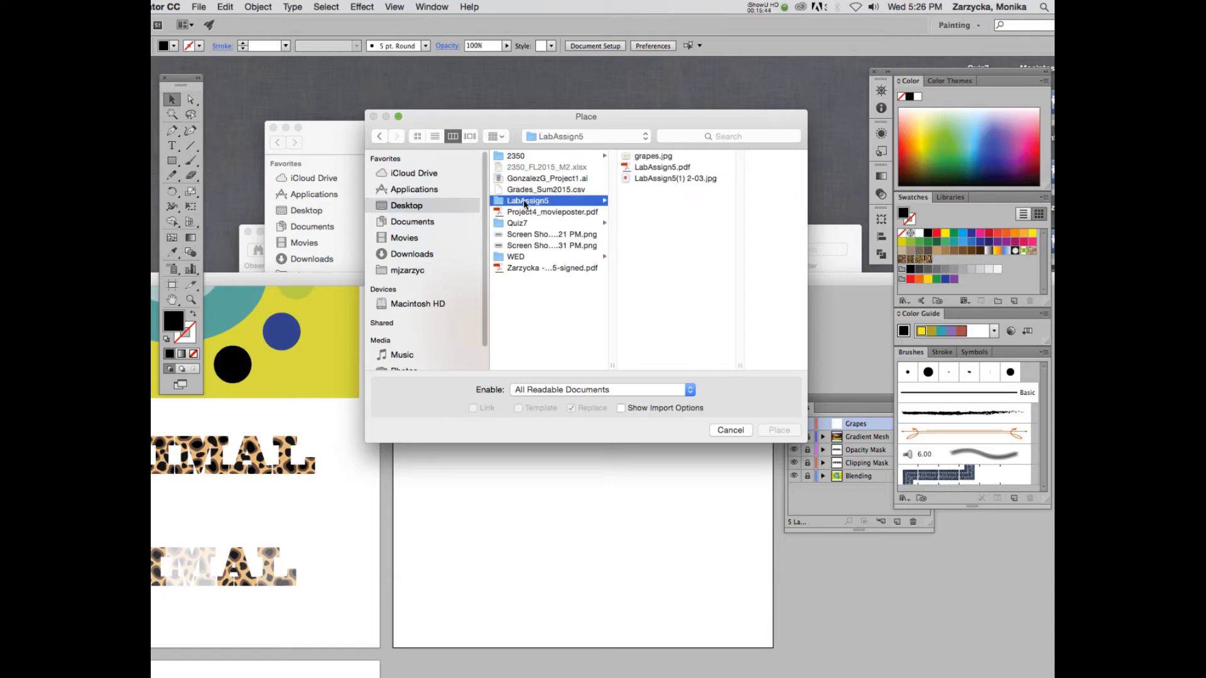
pyautogui.click(650, 158)
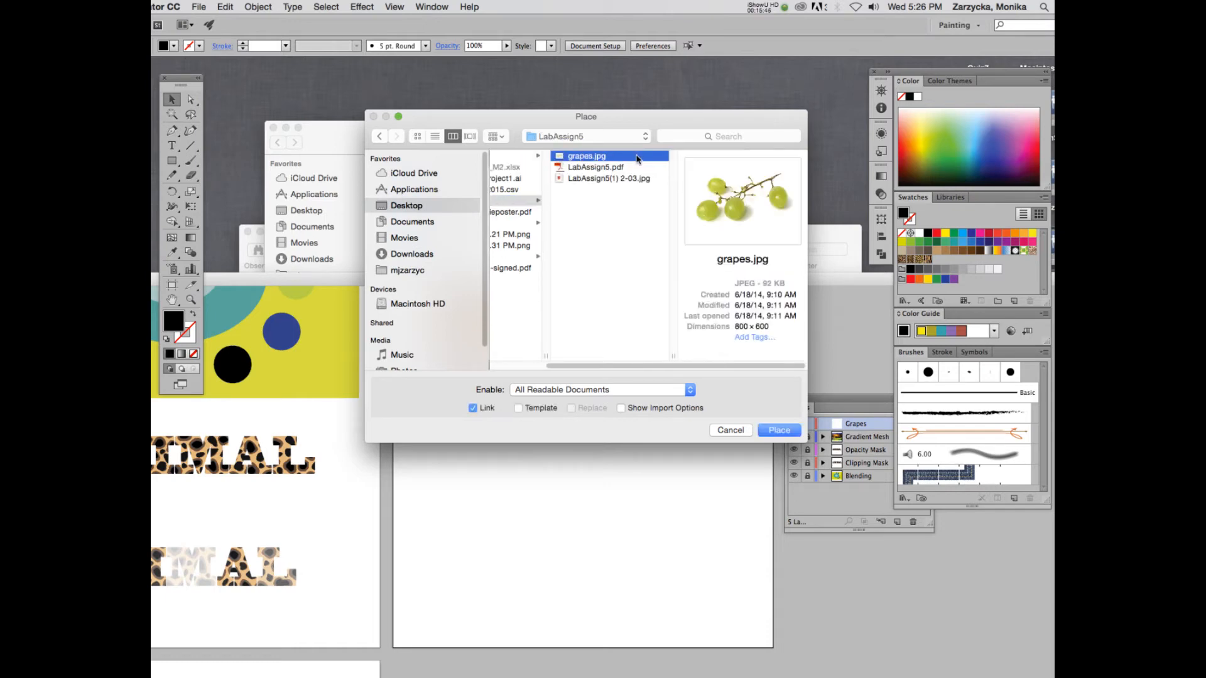
pyautogui.click(777, 430)
pyautogui.click(459, 448)
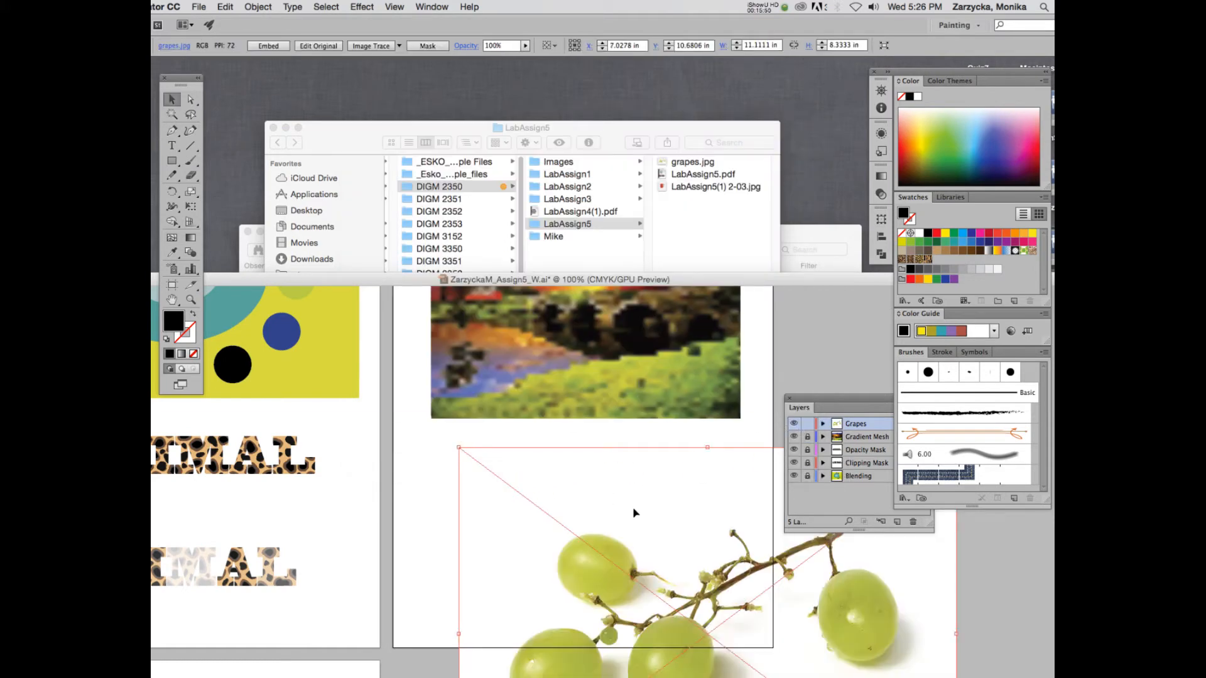
# Scale the grapes image down to about 6.70 by 5.03 in and position it directly beneath the landscape
pyautogui.moveTo(637, 578); pyautogui.dragTo(545, 480)
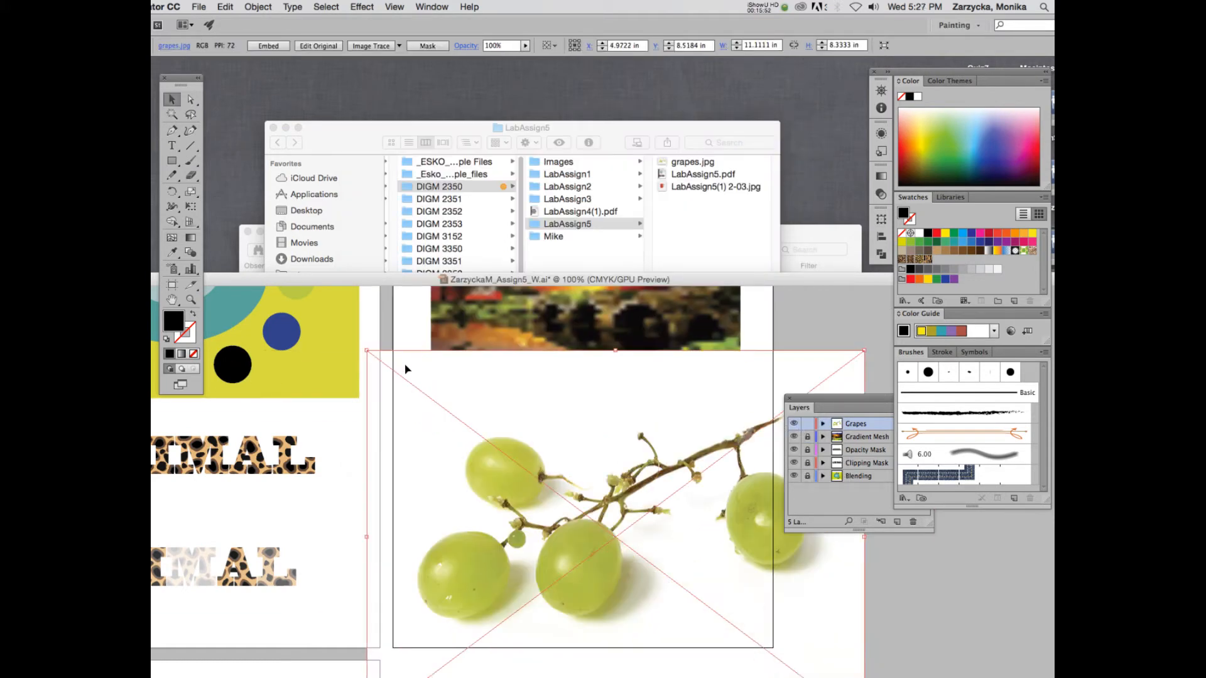
pyautogui.moveTo(366, 351); pyautogui.dragTo(545, 485)
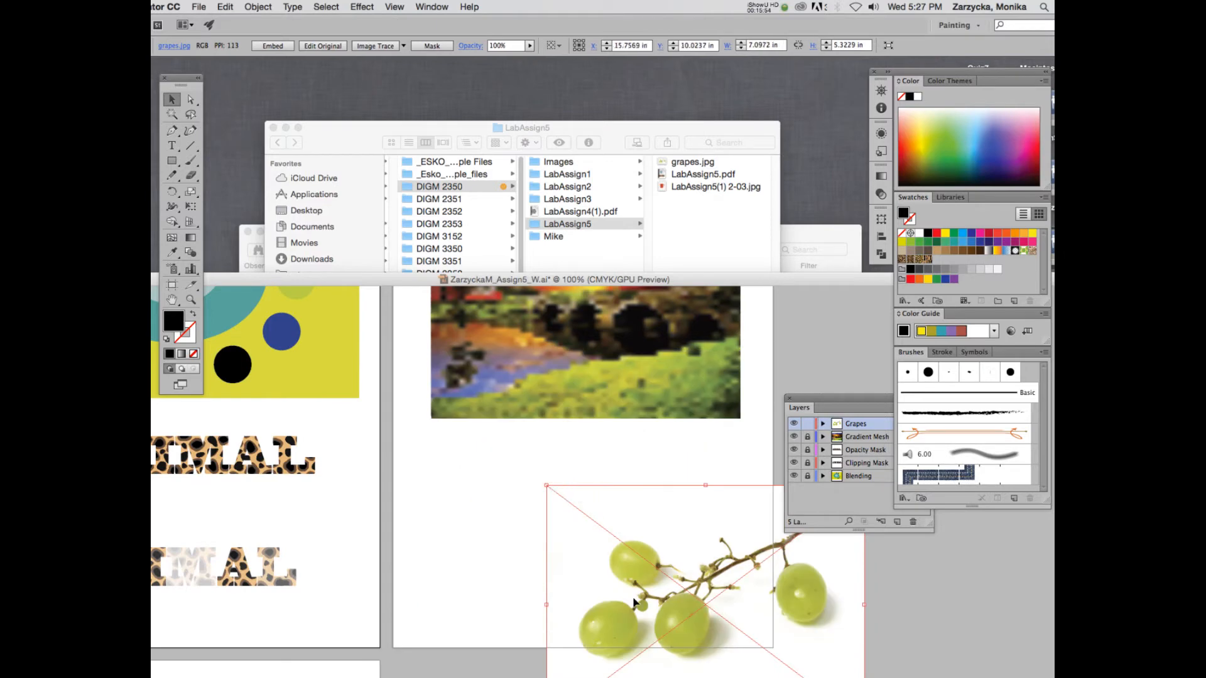
pyautogui.moveTo(624, 612); pyautogui.dragTo(511, 506)
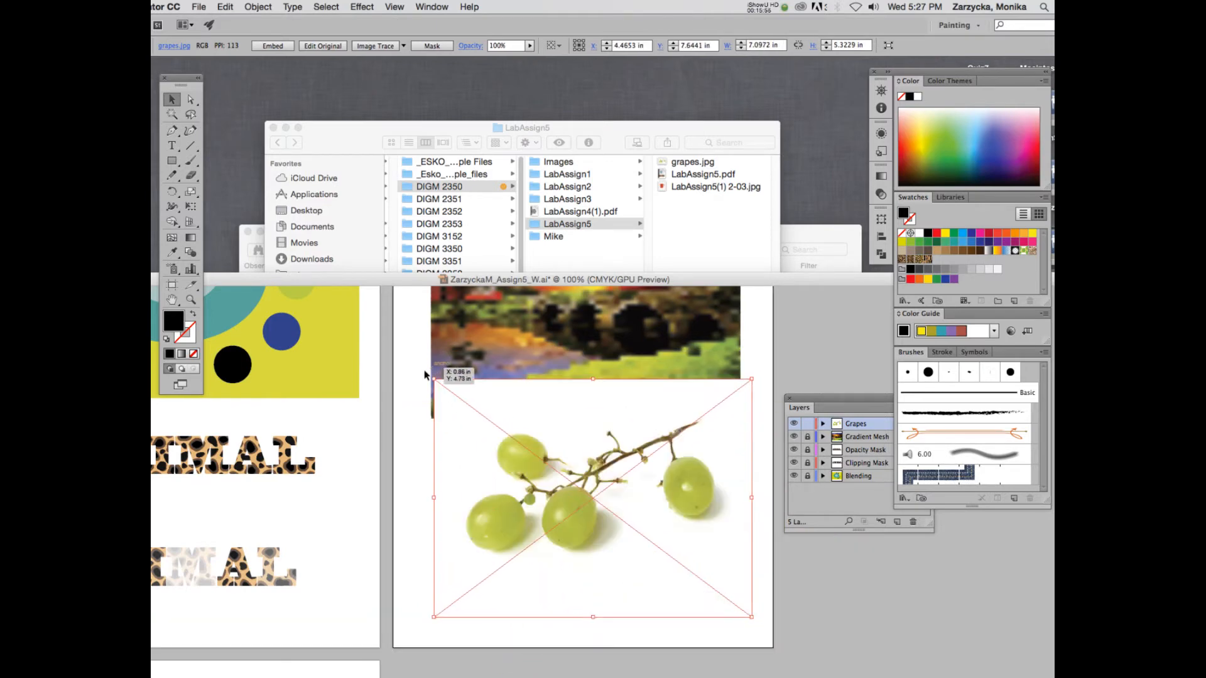
pyautogui.moveTo(434, 379); pyautogui.dragTo(451, 391)
pyautogui.moveTo(589, 453); pyautogui.dragTo(586, 487)
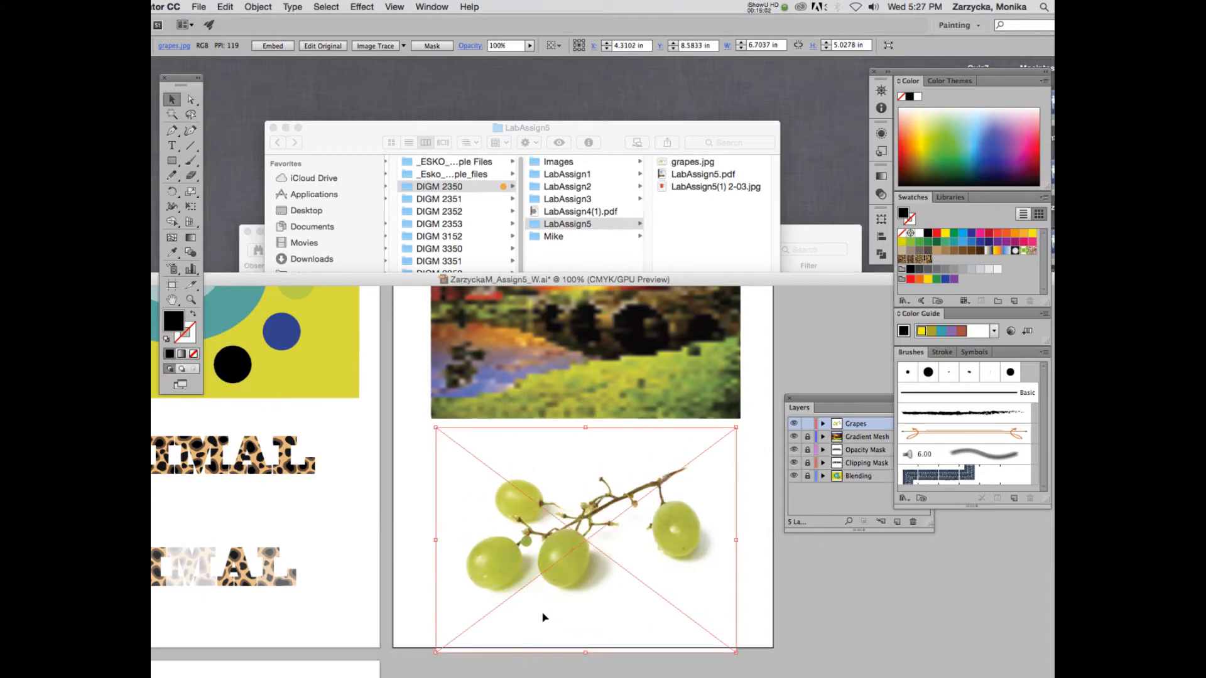
pyautogui.scroll(-2, 544, 618)
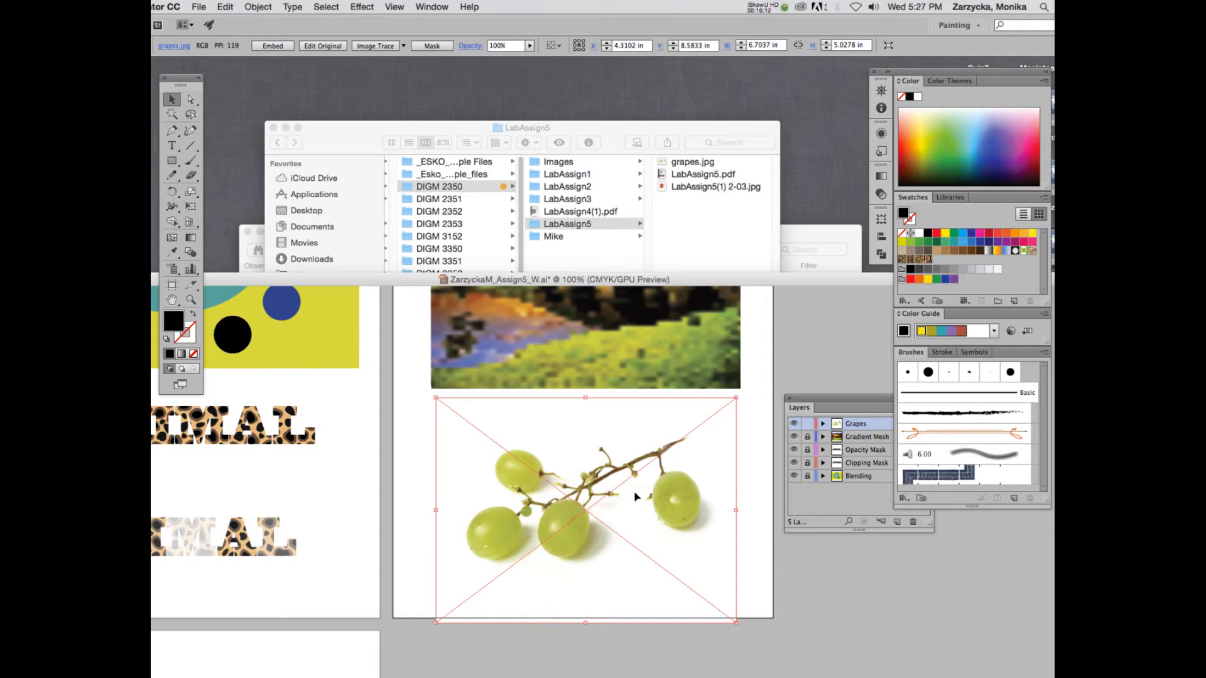
# Reposition the document window and the layer list beside the artboard, and rename the Grapes layer as Grapes Original
pyautogui.moveTo(842, 273); pyautogui.dragTo(841, 257)
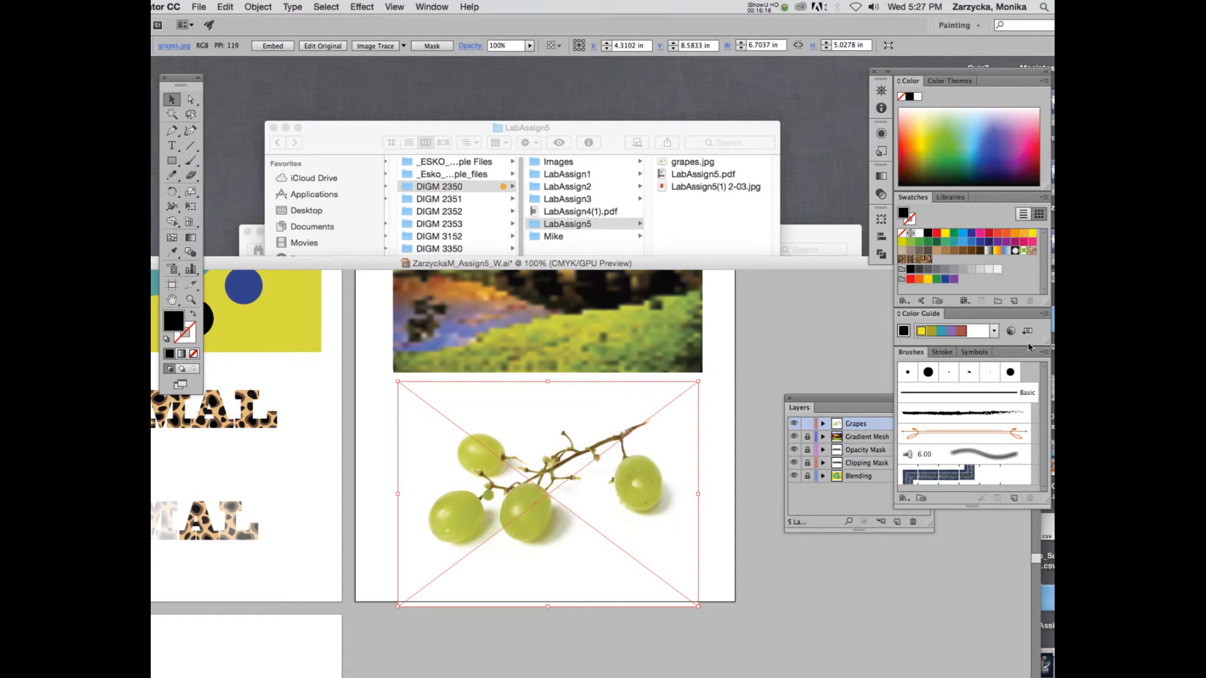
pyautogui.moveTo(865, 397); pyautogui.dragTo(819, 364)
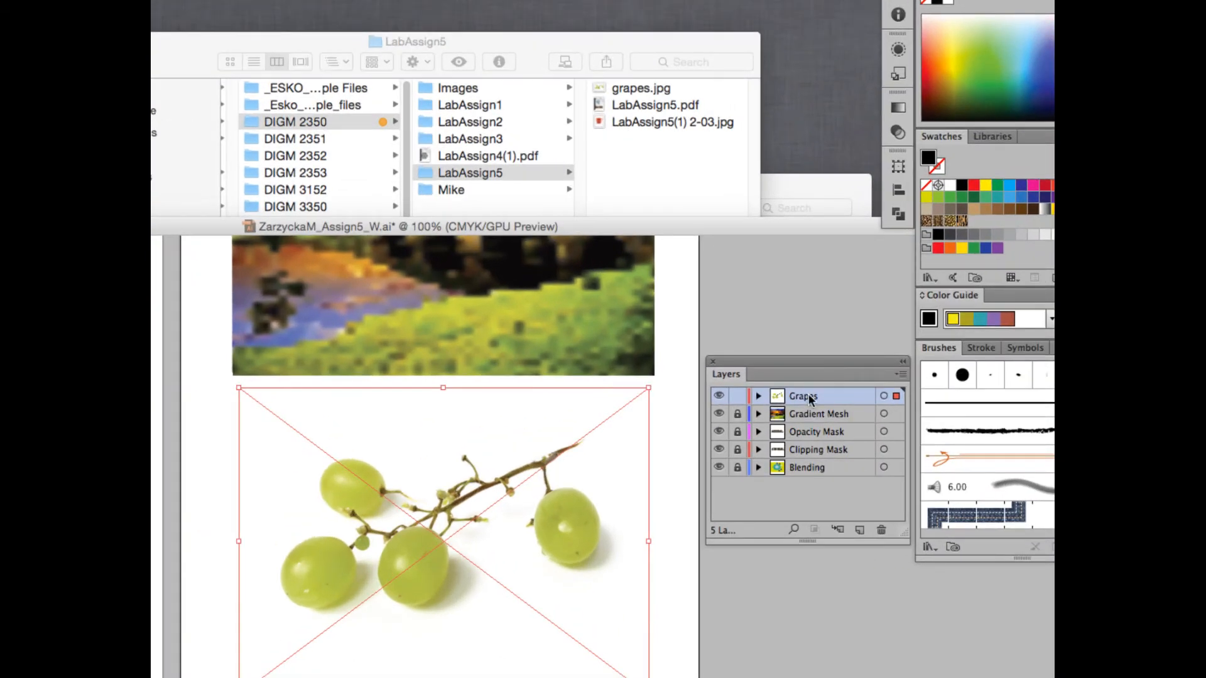
pyautogui.doubleClick(815, 402)
pyautogui.click(829, 395)
pyautogui.write('Original')
pyautogui.press('Return')
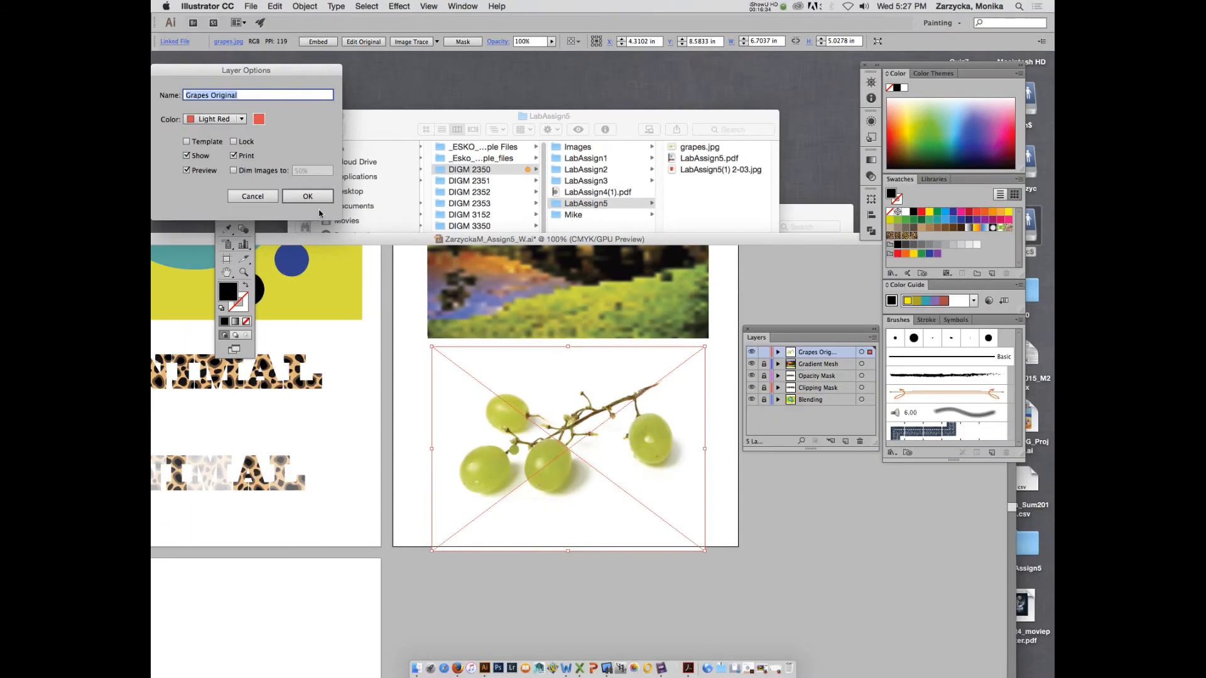
# Change the Grapes Original layer's color to yellow and lock the layer
pyautogui.click(228, 119)
pyautogui.click(227, 118)
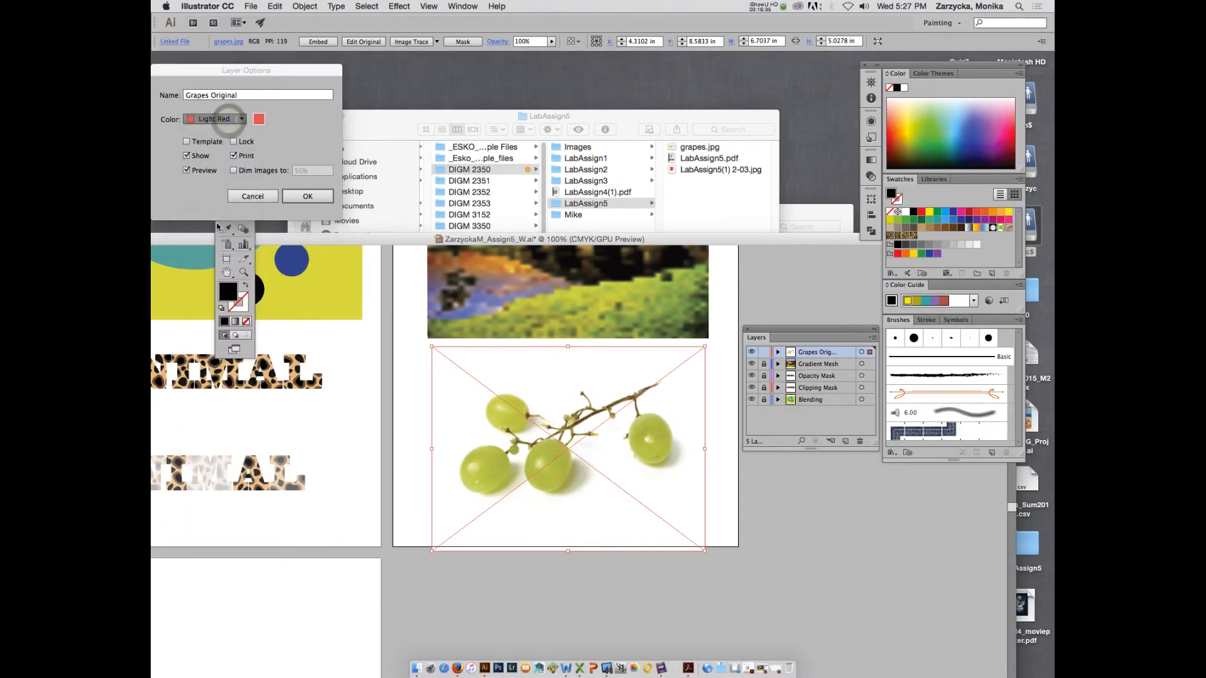
pyautogui.click(308, 196)
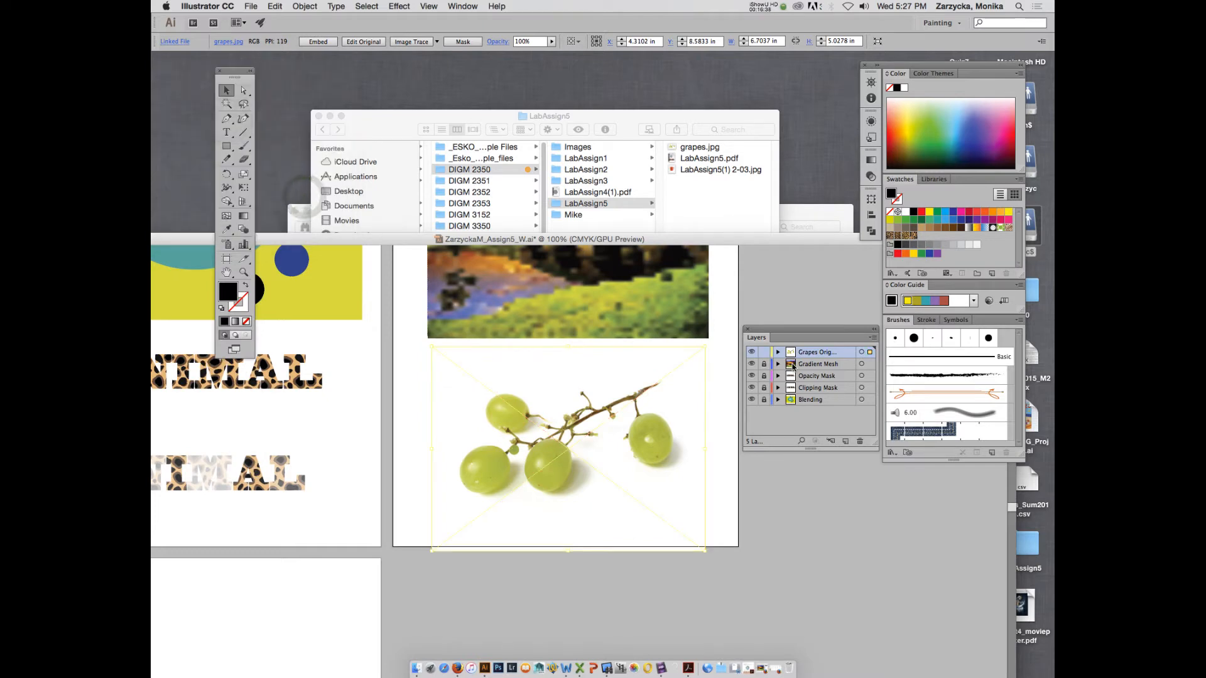
pyautogui.click(763, 352)
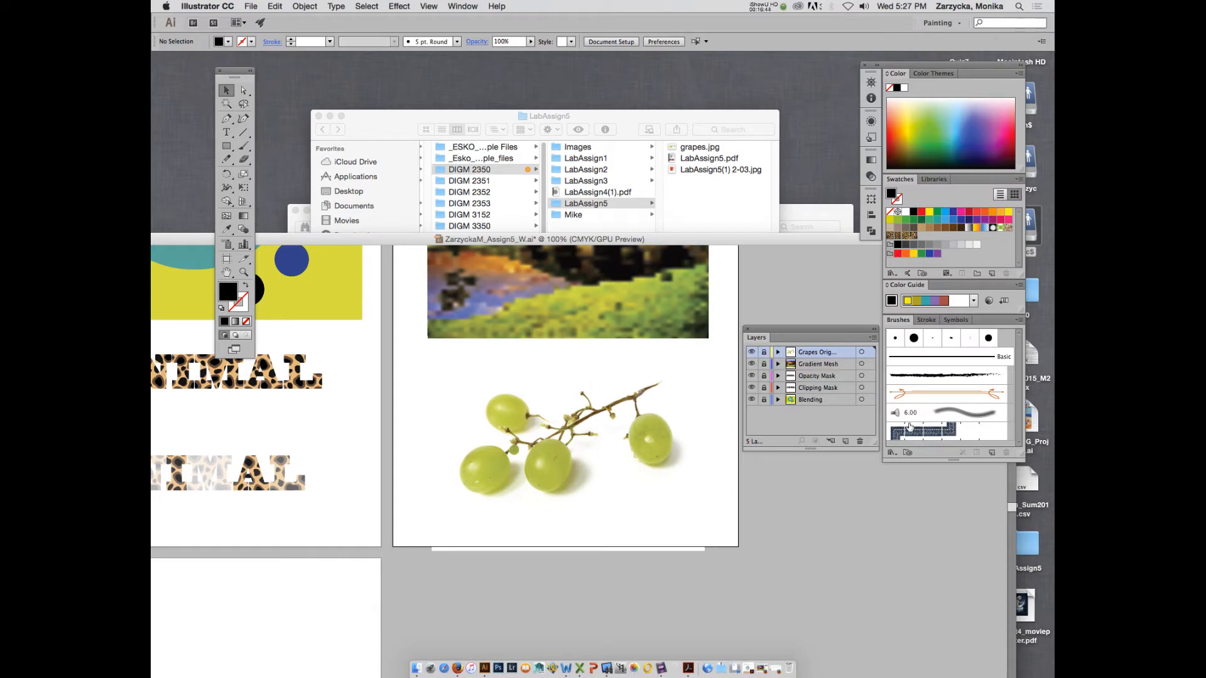
# Add a new layer above Grapes Original and name it Grapes Mesh
pyautogui.click(846, 444)
pyautogui.doubleClick(817, 350)
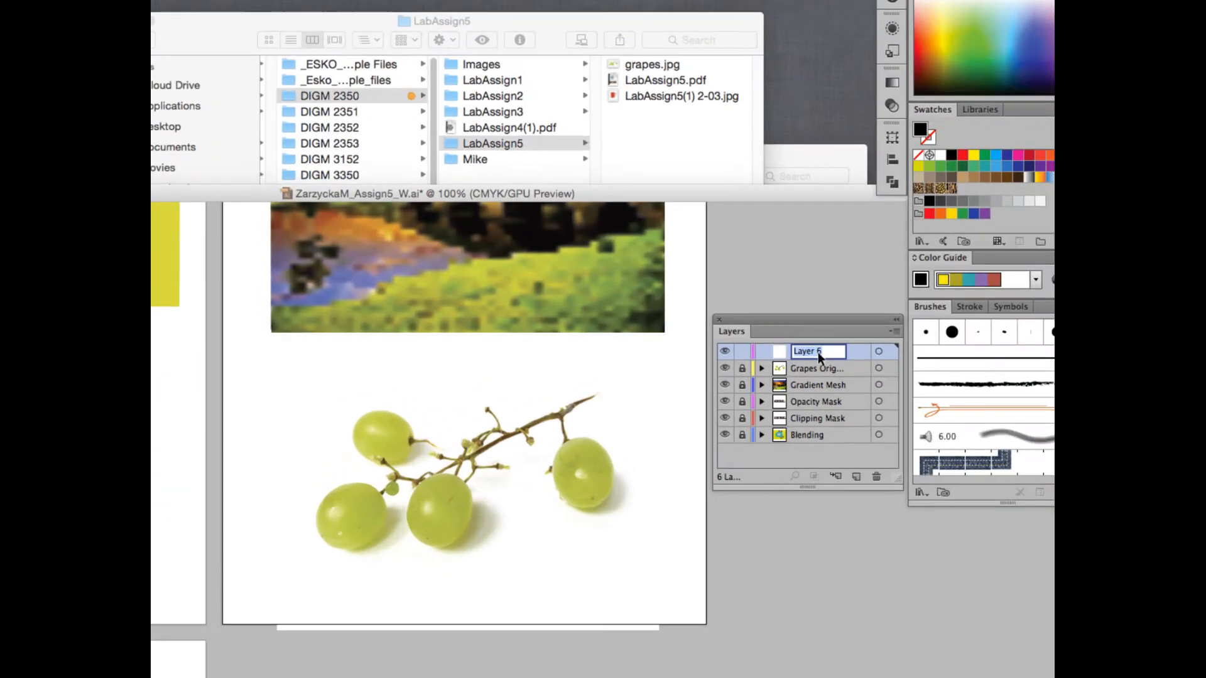
pyautogui.write('Grap')
pyautogui.write('esh')
pyautogui.click(863, 354)
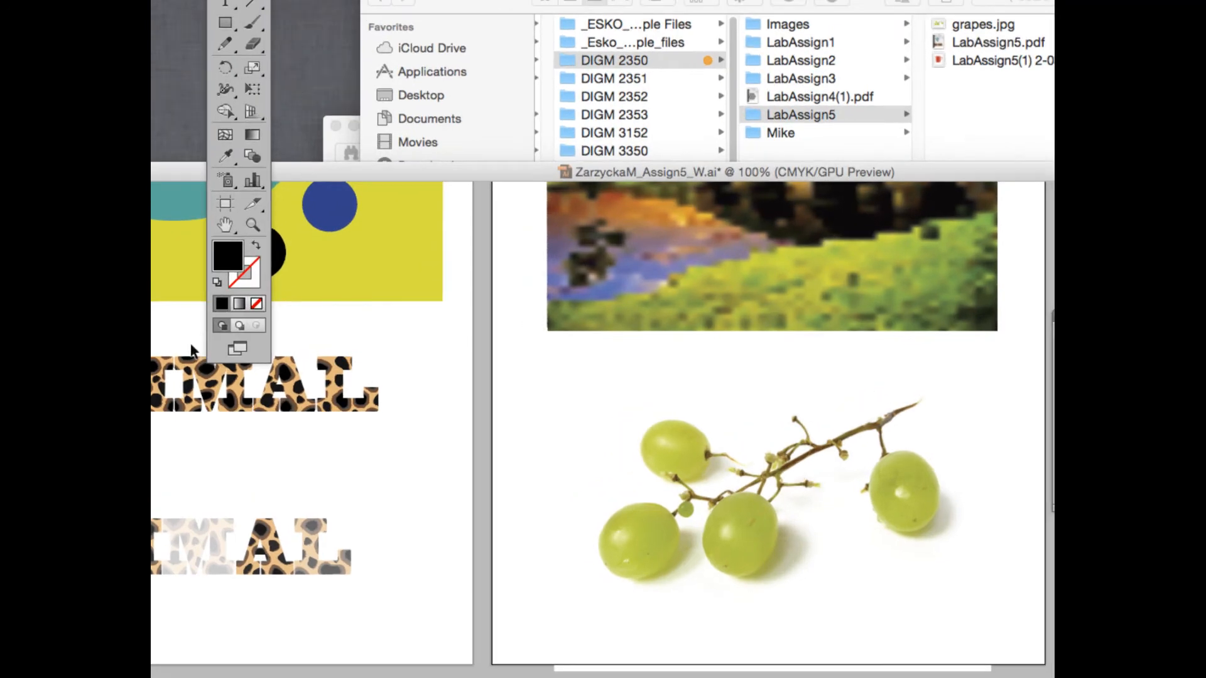
# Sample the green of the lower-left grape with the Eyedropper as the fill color
pyautogui.scroll(-3, 462, 305)
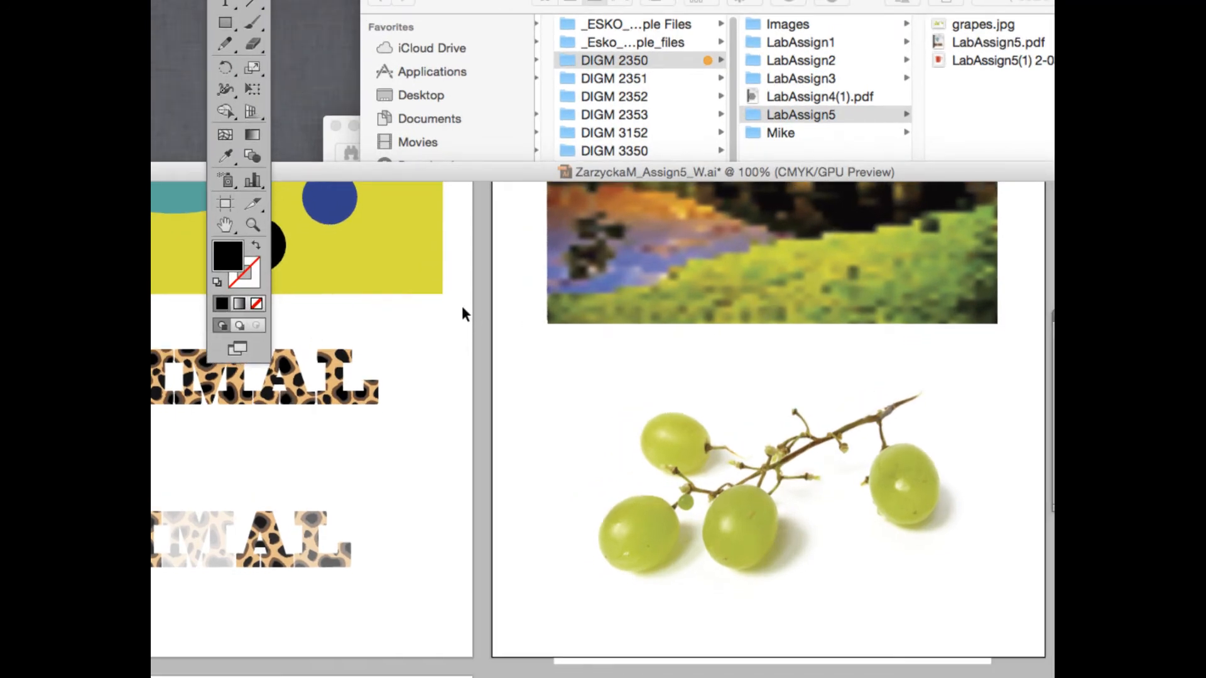
pyautogui.scroll(4, 463, 308)
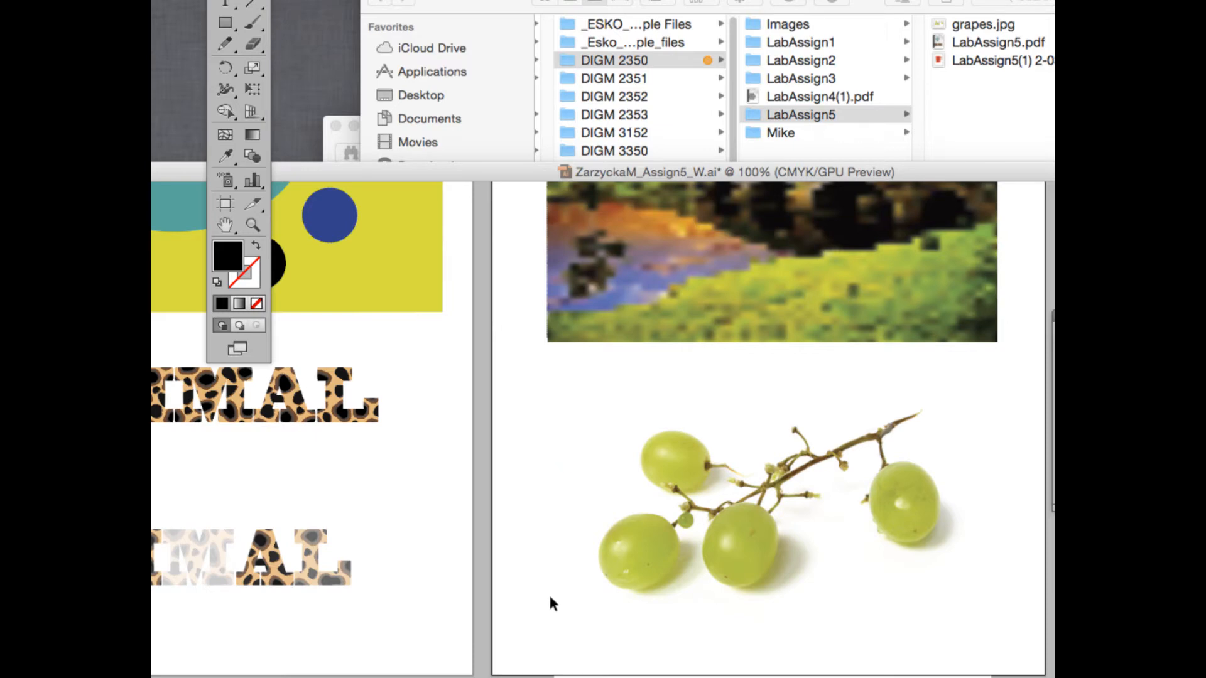
pyautogui.click(225, 157)
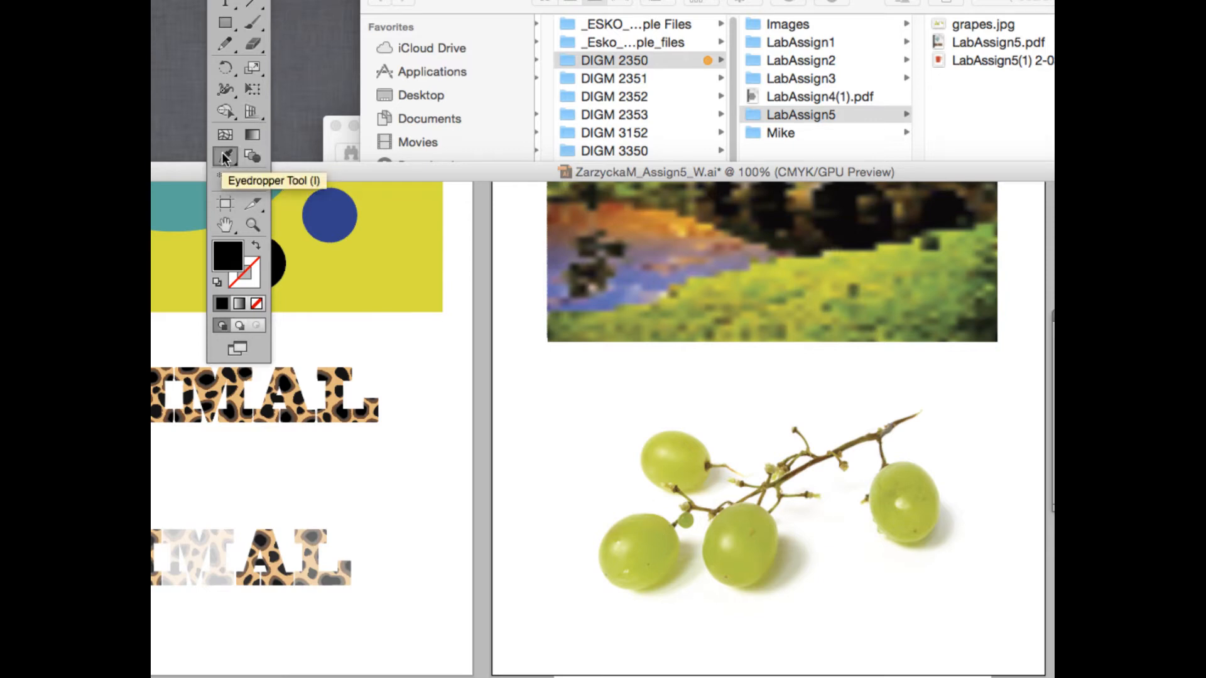
pyautogui.click(638, 546)
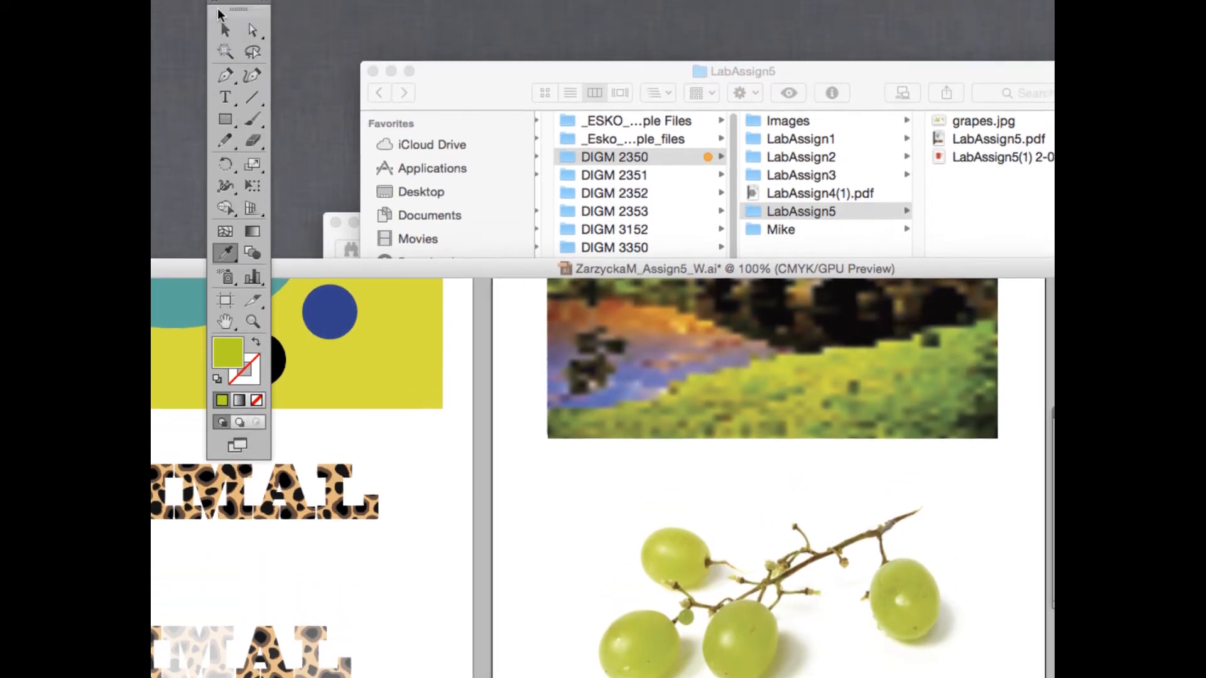
# Trace the lower middle grape with the Pen tool at 200% zoom as a closed, green-filled shape, and switch to Direct Selection
pyautogui.click(225, 76)
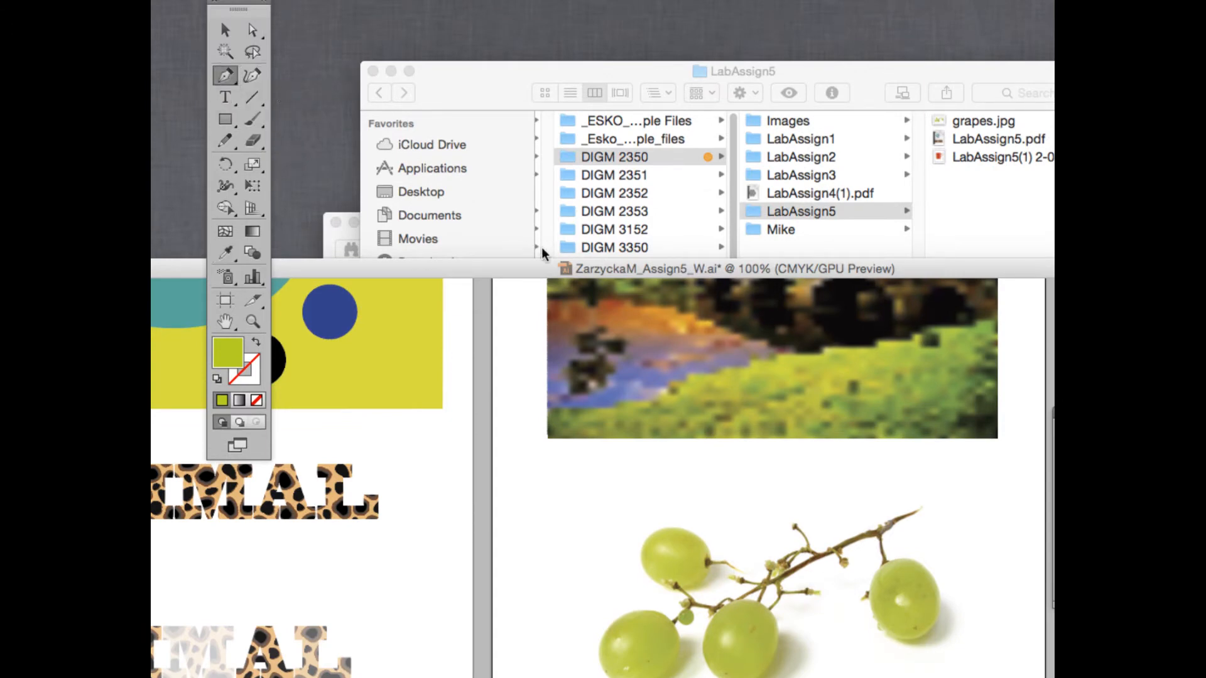
pyautogui.moveTo(693, 273); pyautogui.dragTo(684, 161)
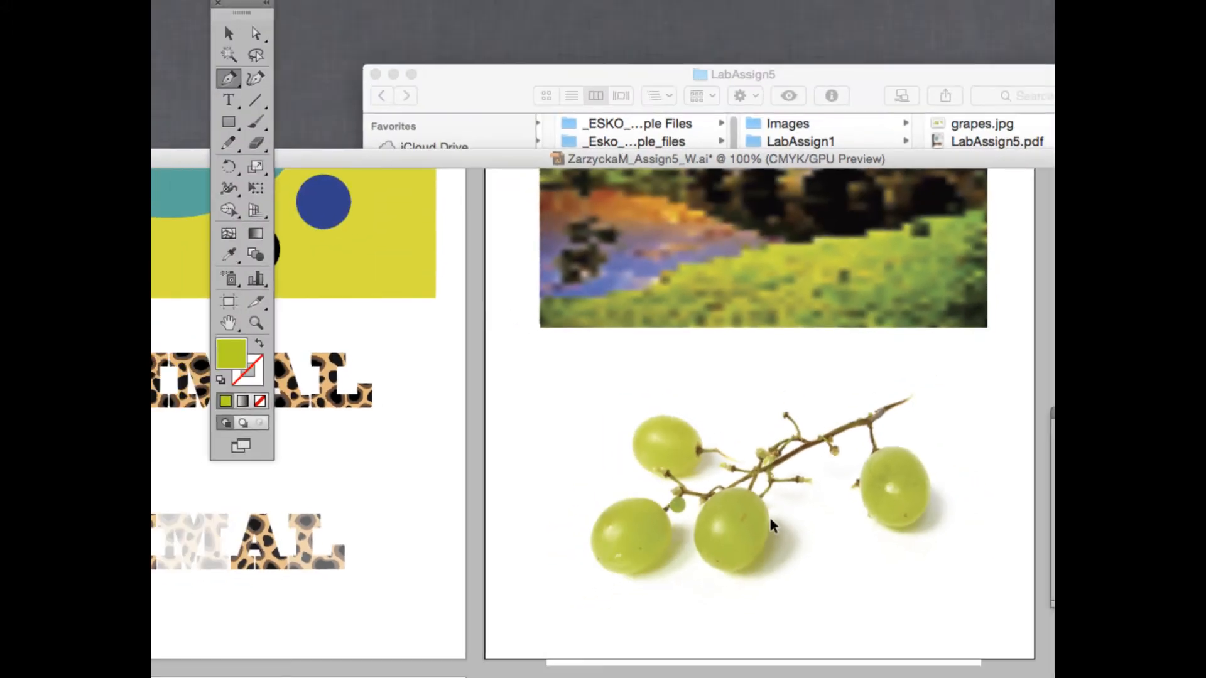
pyautogui.press('super+plus')
pyautogui.press('super+plus')
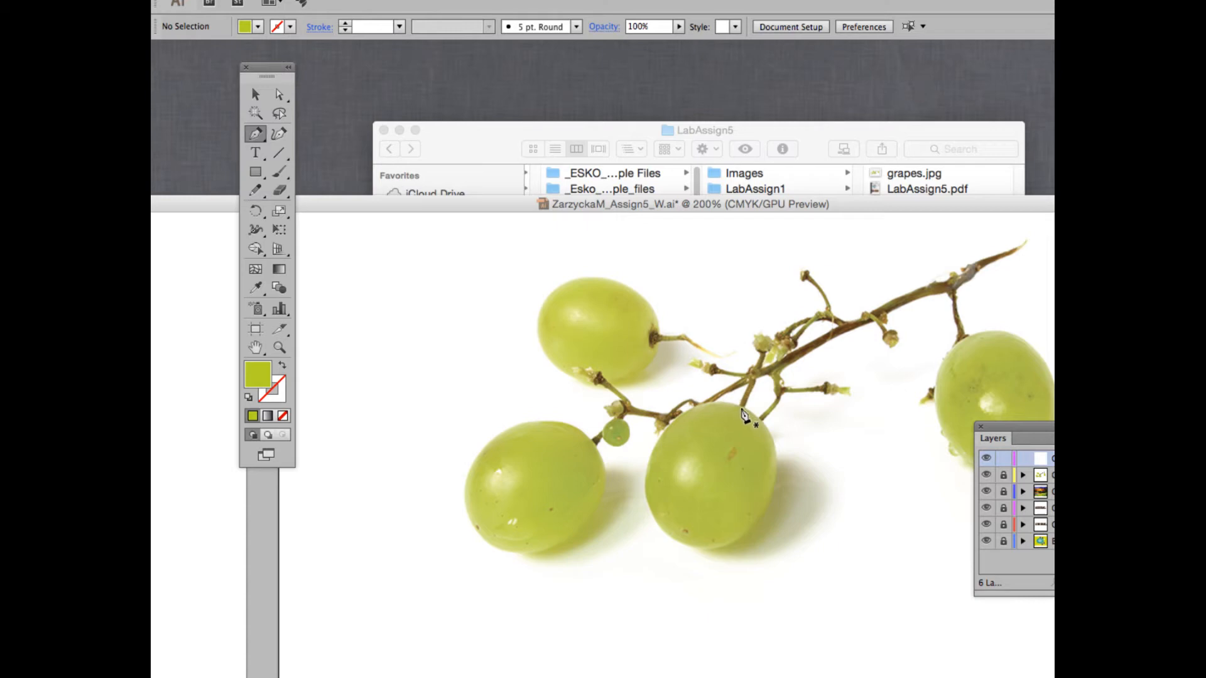
pyautogui.moveTo(741, 406); pyautogui.dragTo(753, 411)
pyautogui.moveTo(776, 484); pyautogui.dragTo(760, 529)
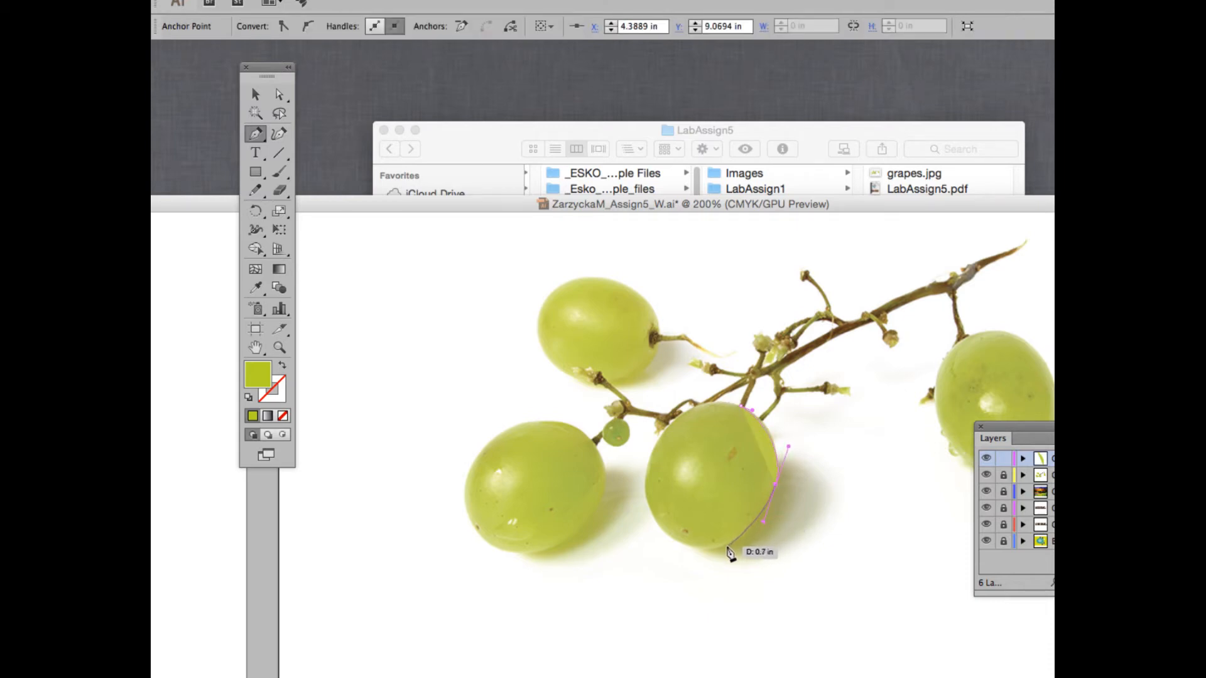
pyautogui.moveTo(710, 551); pyautogui.dragTo(770, 416)
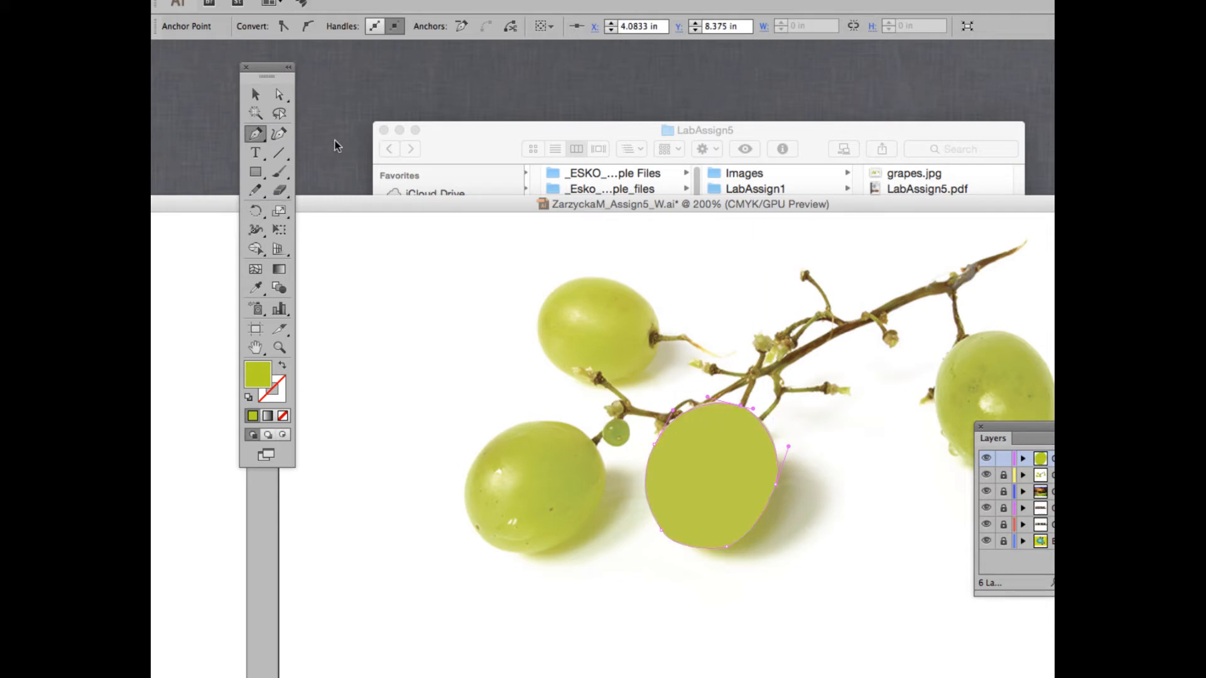
pyautogui.click(277, 96)
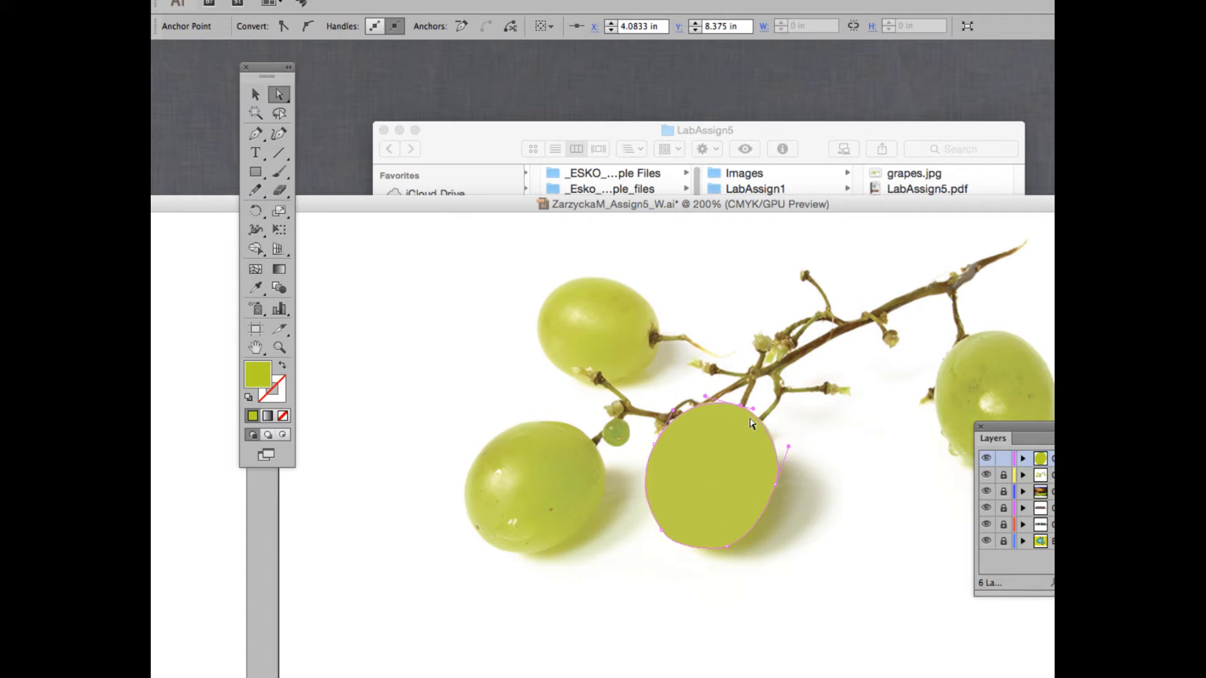
pyautogui.click(1000, 8)
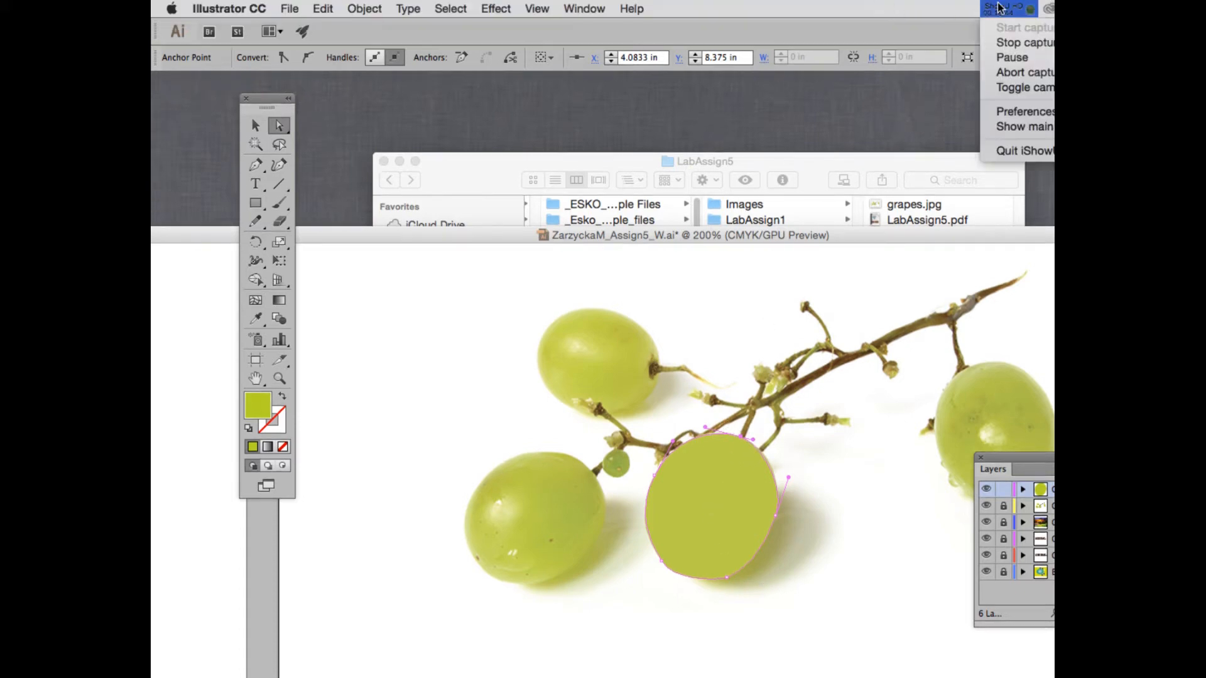
pyautogui.click(1014, 58)
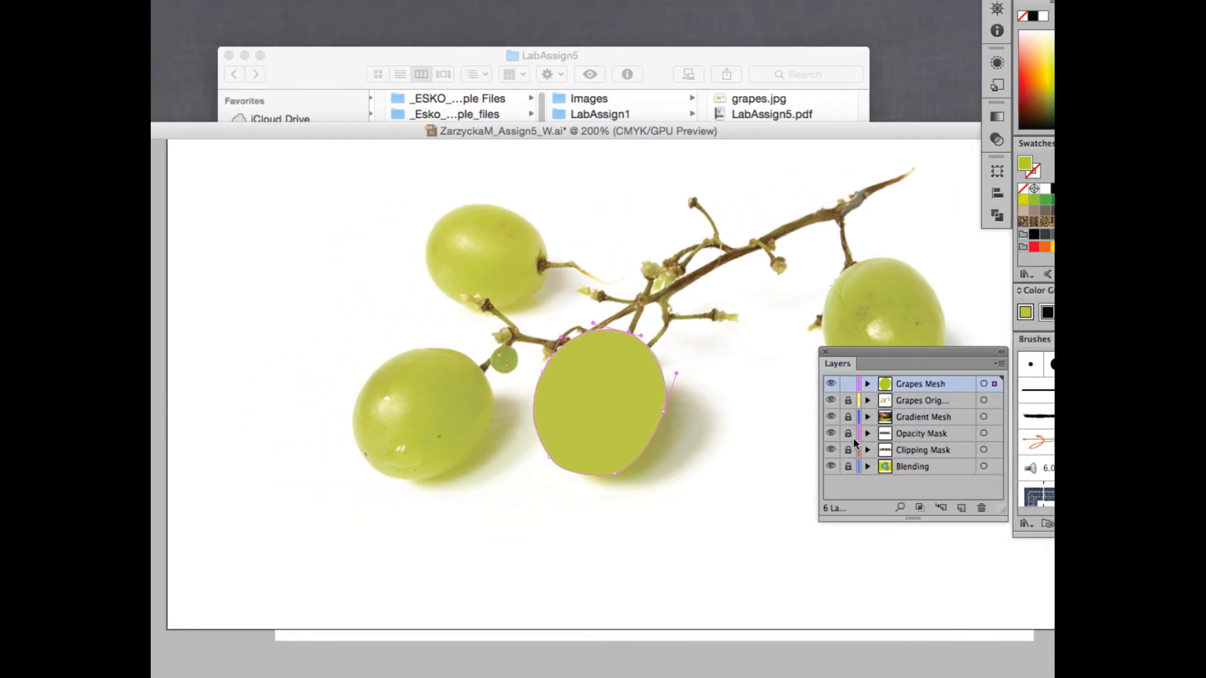
# Display only the Grapes Mesh layer in outline view, leaving the original grapes photo in preview beneath the traced shape
pyautogui.click(831, 384)
pyautogui.click(831, 383)
pyautogui.press('v')
pyautogui.keyDown('ctrl'); pyautogui.click(831, 384); pyautogui.keyUp('ctrl')
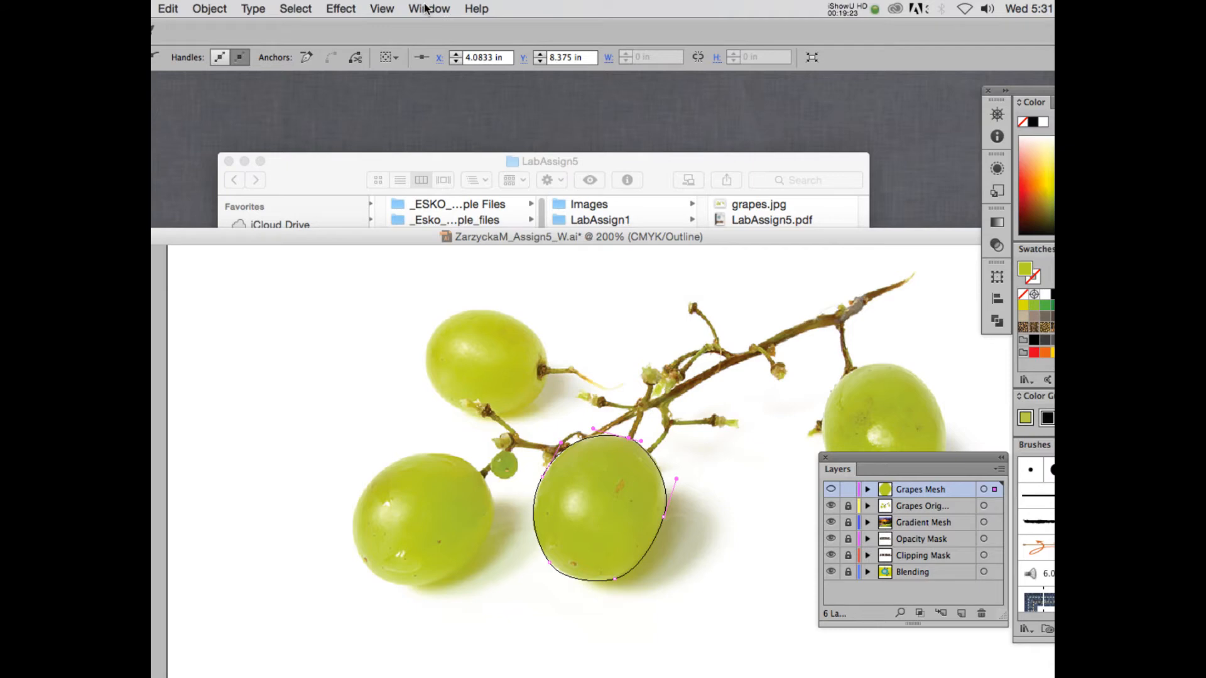
# Show the Navigator as a separate floating panel, enlarge it and place it above the upper-left grape
pyautogui.click(425, 9)
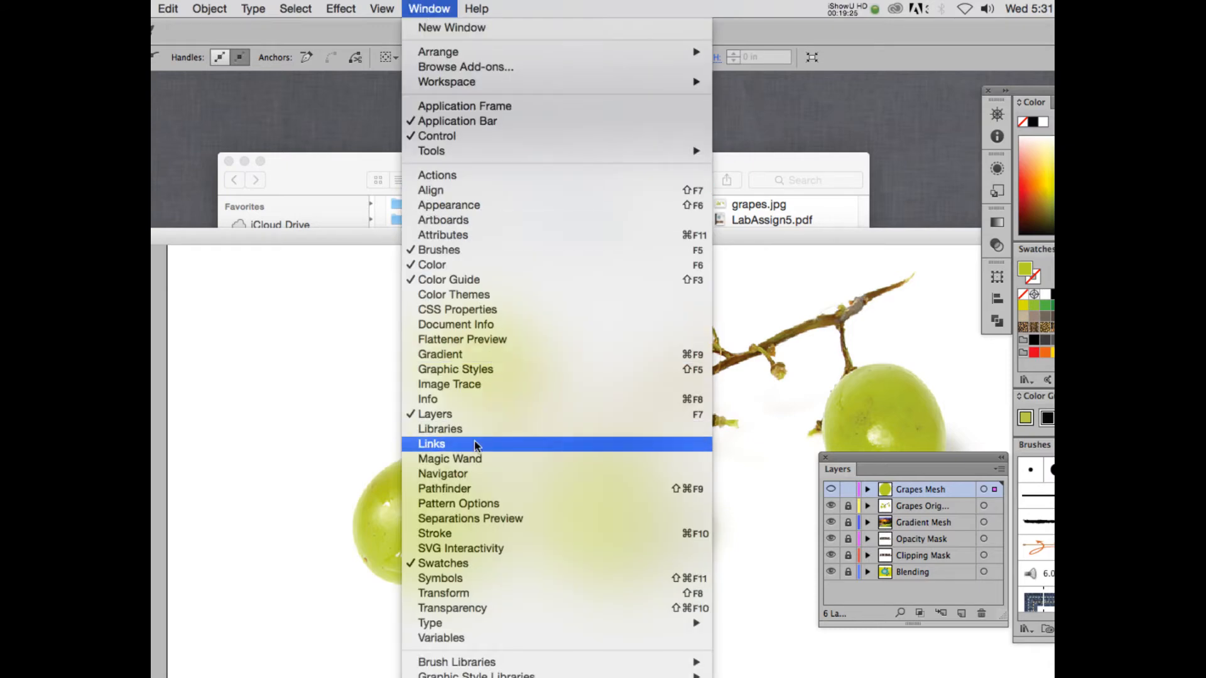
pyautogui.click(468, 473)
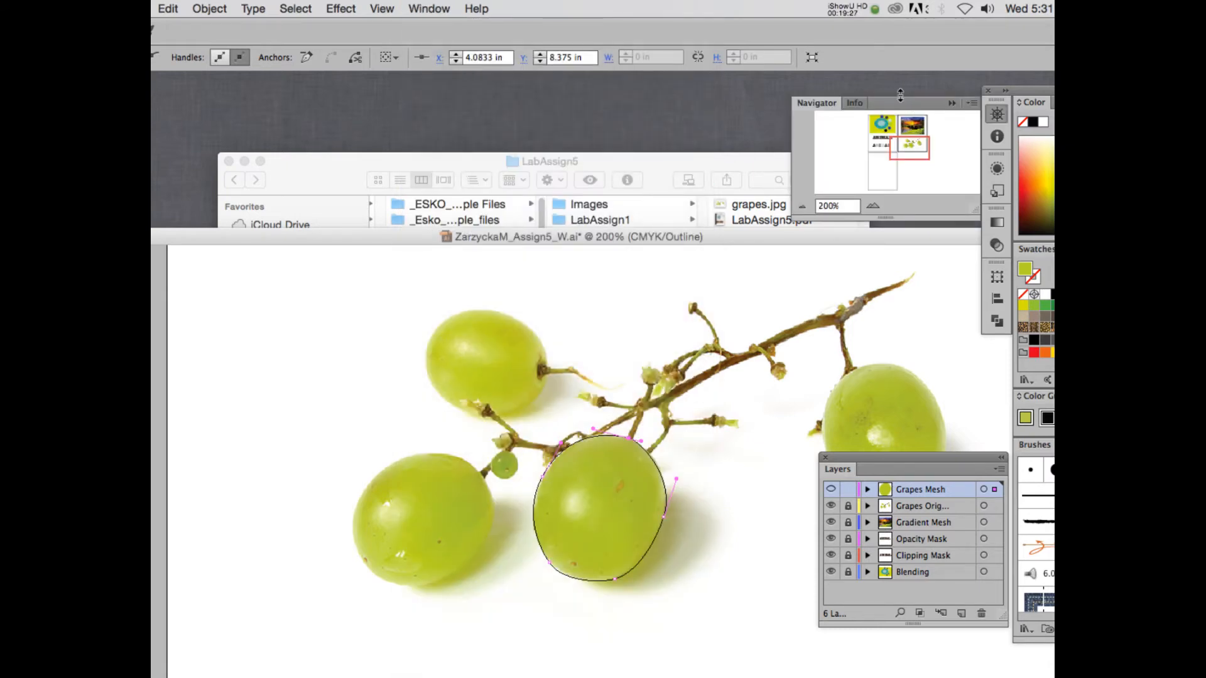
pyautogui.moveTo(828, 102); pyautogui.dragTo(788, 104)
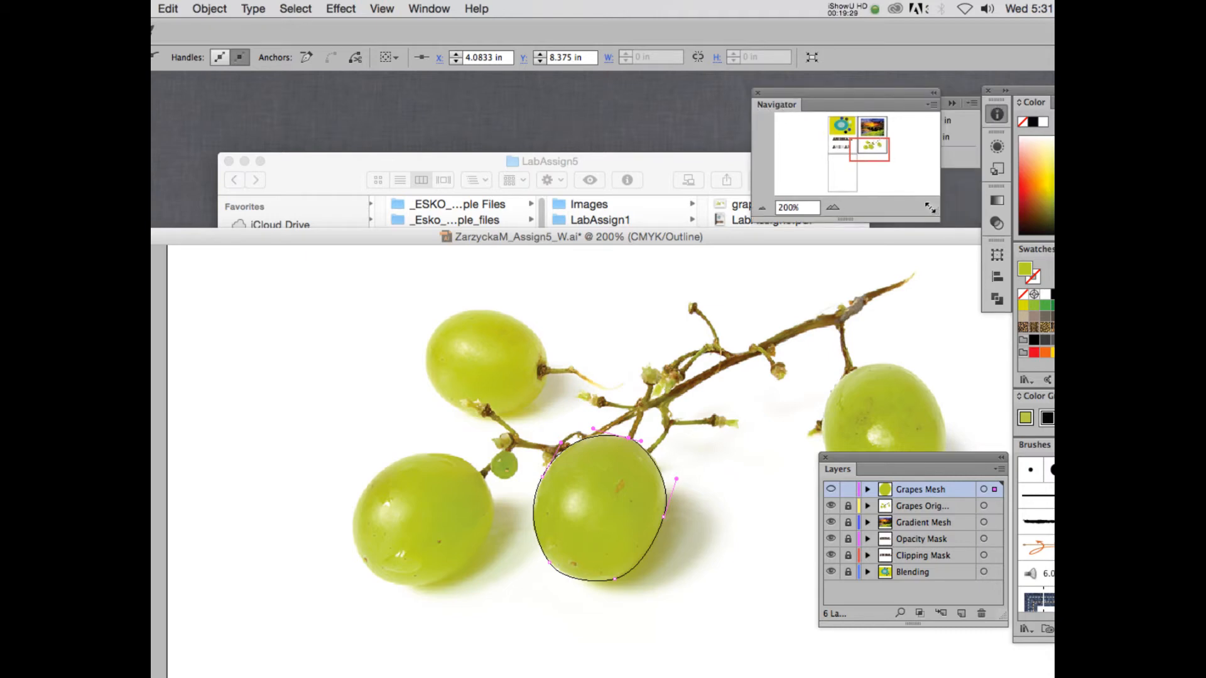
pyautogui.moveTo(935, 213); pyautogui.dragTo(1007, 318)
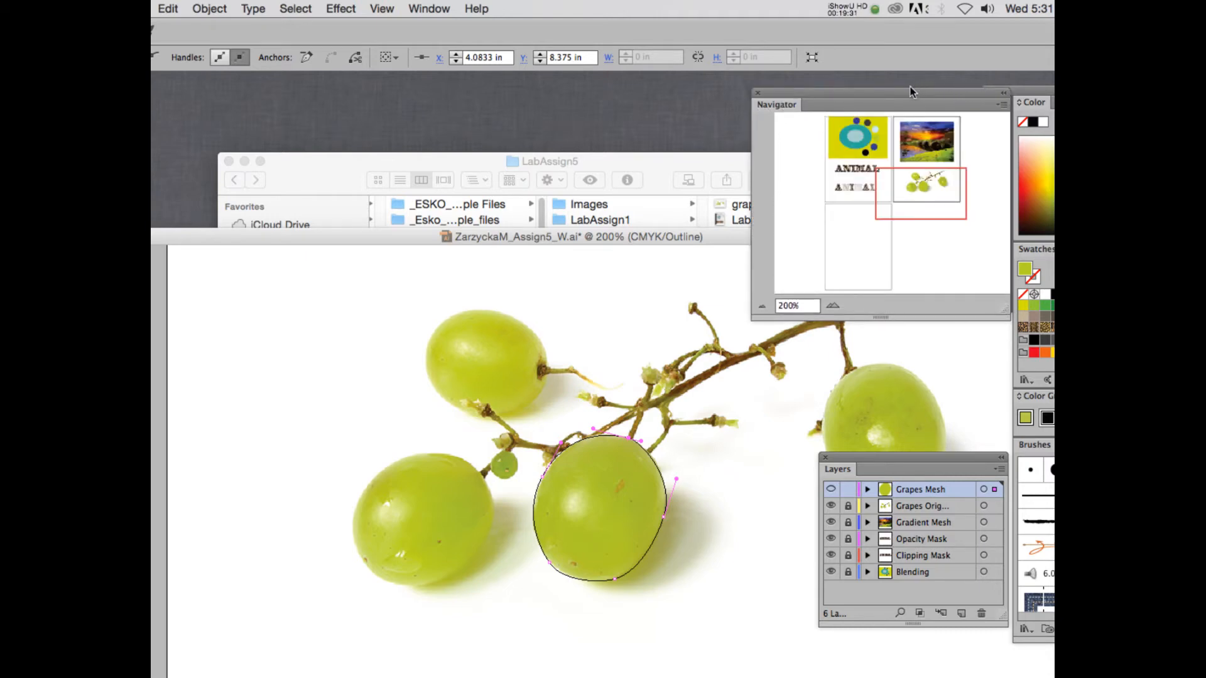
pyautogui.moveTo(914, 94); pyautogui.dragTo(320, 90)
pyautogui.moveTo(412, 304); pyautogui.dragTo(495, 368)
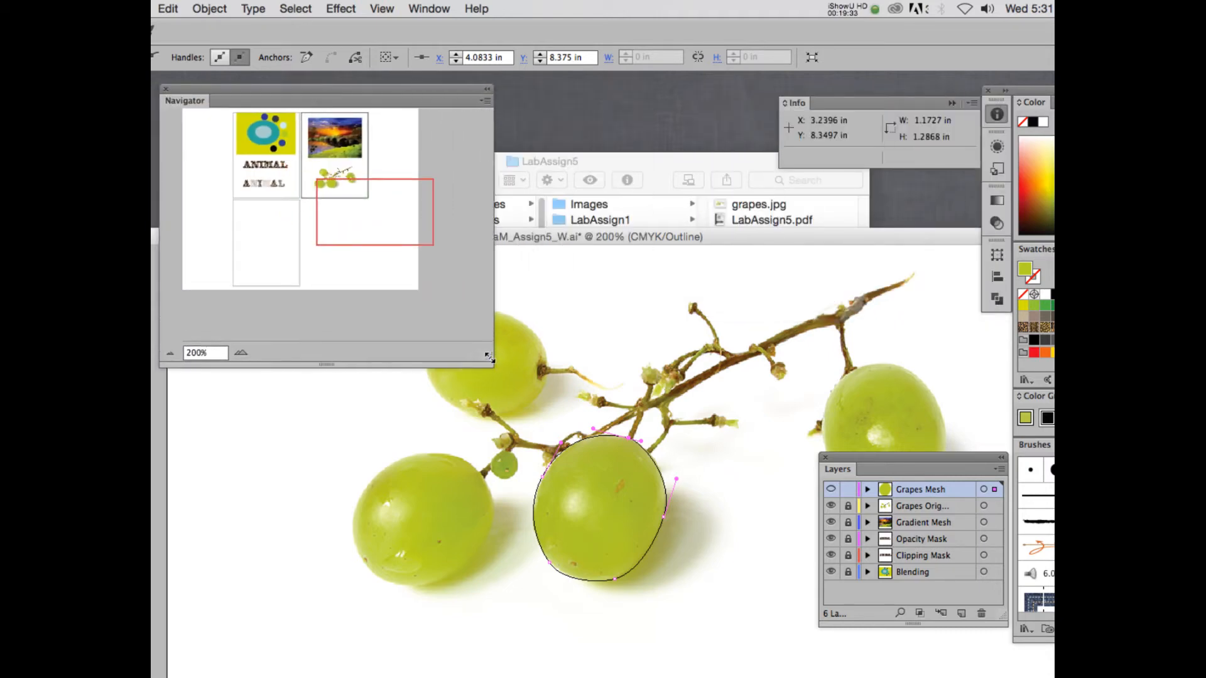
# Resize the Navigator panel to a compact size and center its view area on the grapes
pyautogui.moveTo(422, 250); pyautogui.dragTo(386, 204)
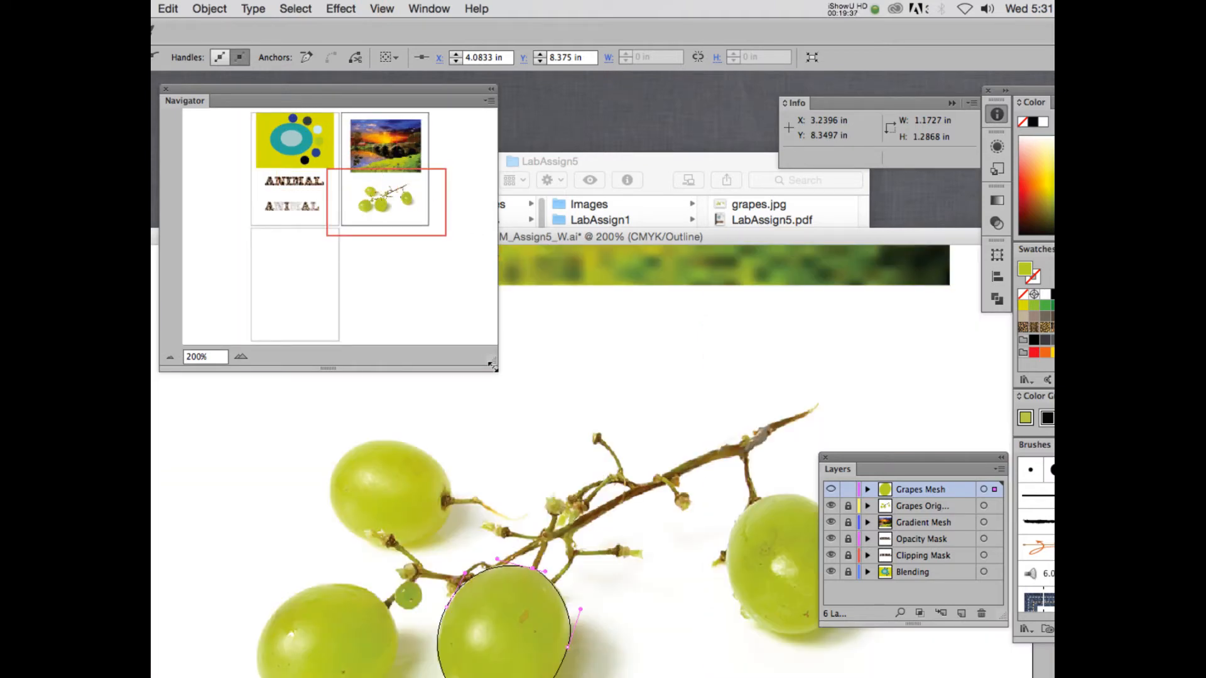
pyautogui.moveTo(494, 368); pyautogui.dragTo(582, 394)
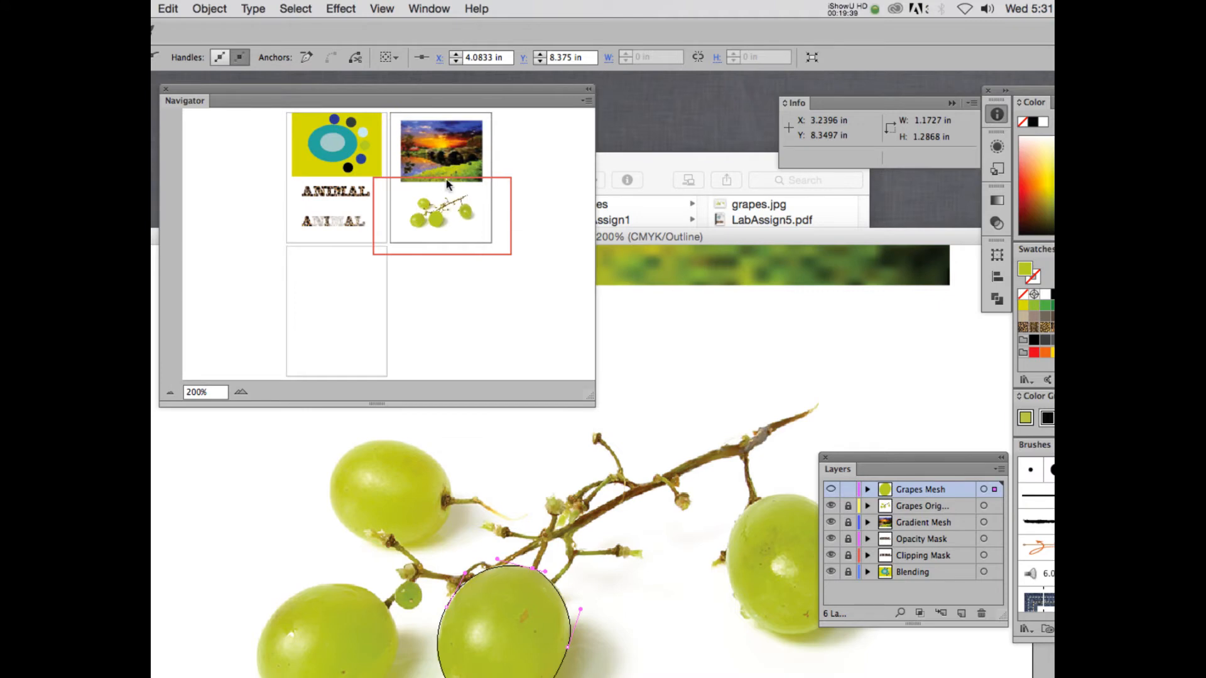
pyautogui.click(441, 204)
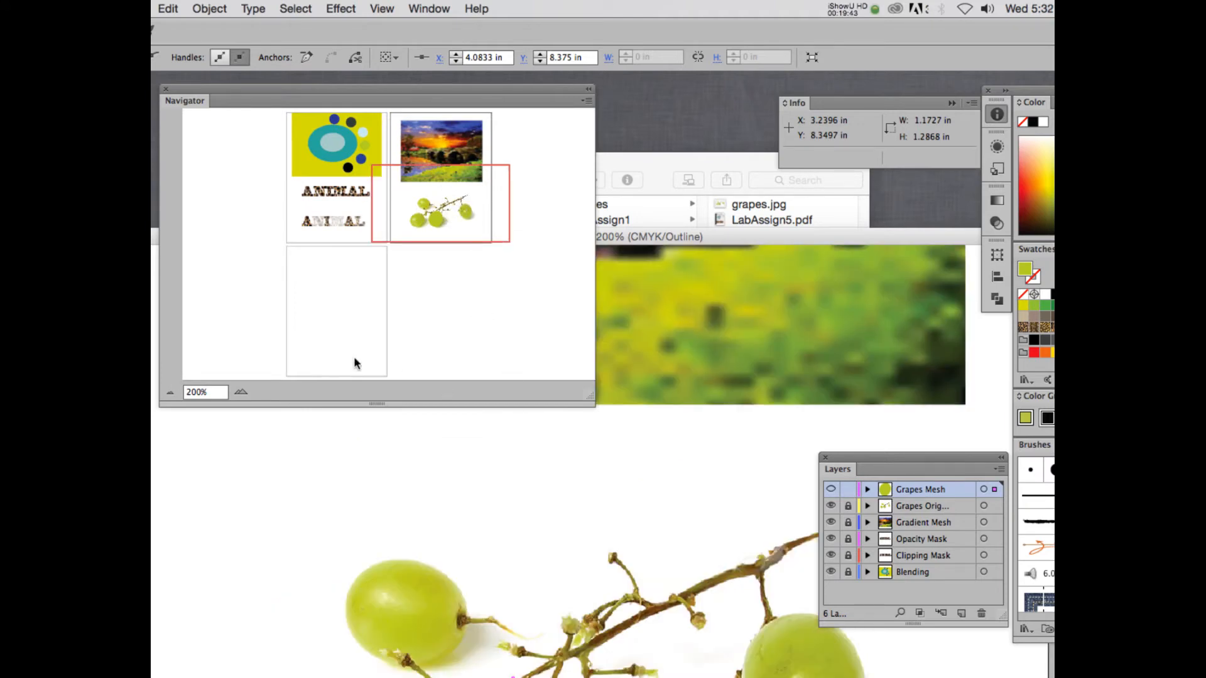
pyautogui.moveTo(588, 395); pyautogui.dragTo(506, 308)
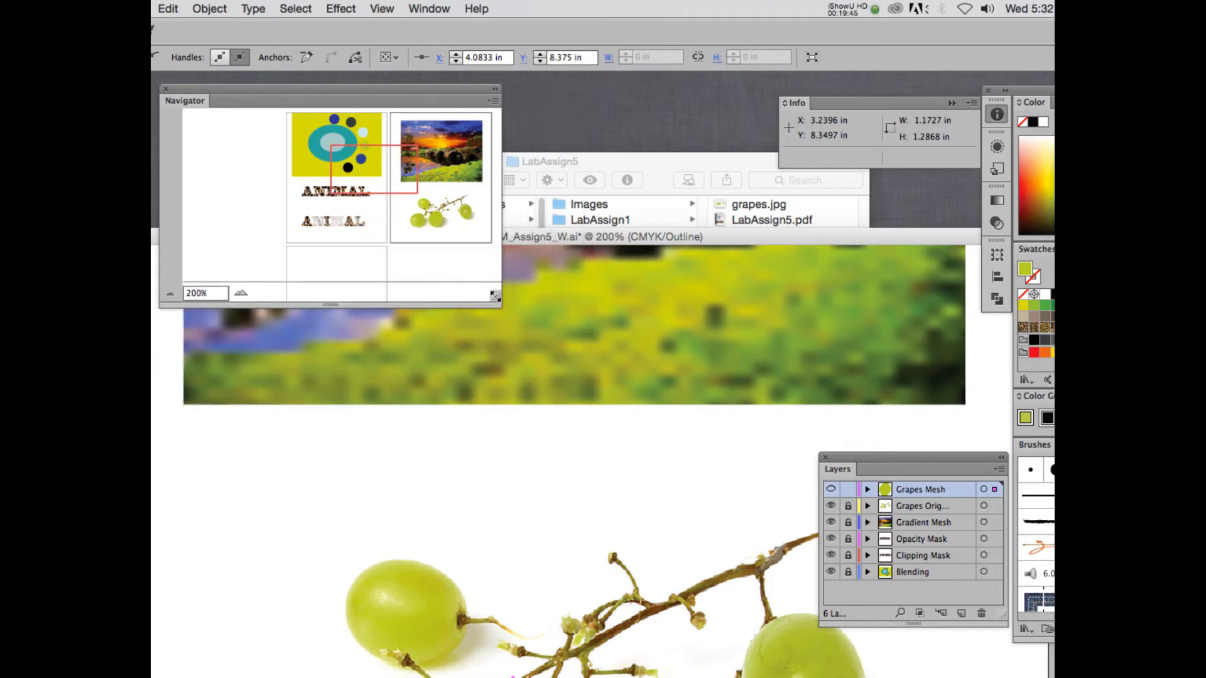
pyautogui.scroll(-5, 673, 479)
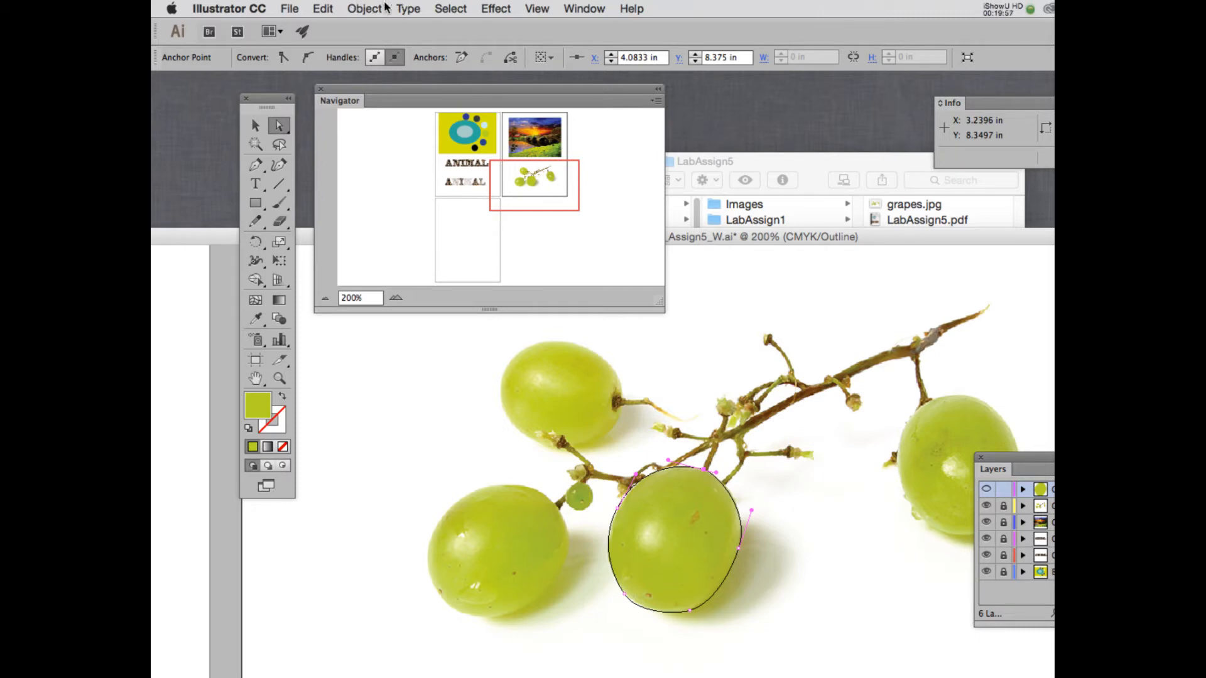
# Create a gradient mesh from the traced grape with 2 rows, 2 columns, Flat appearance and 100% highlight
pyautogui.click(364, 7)
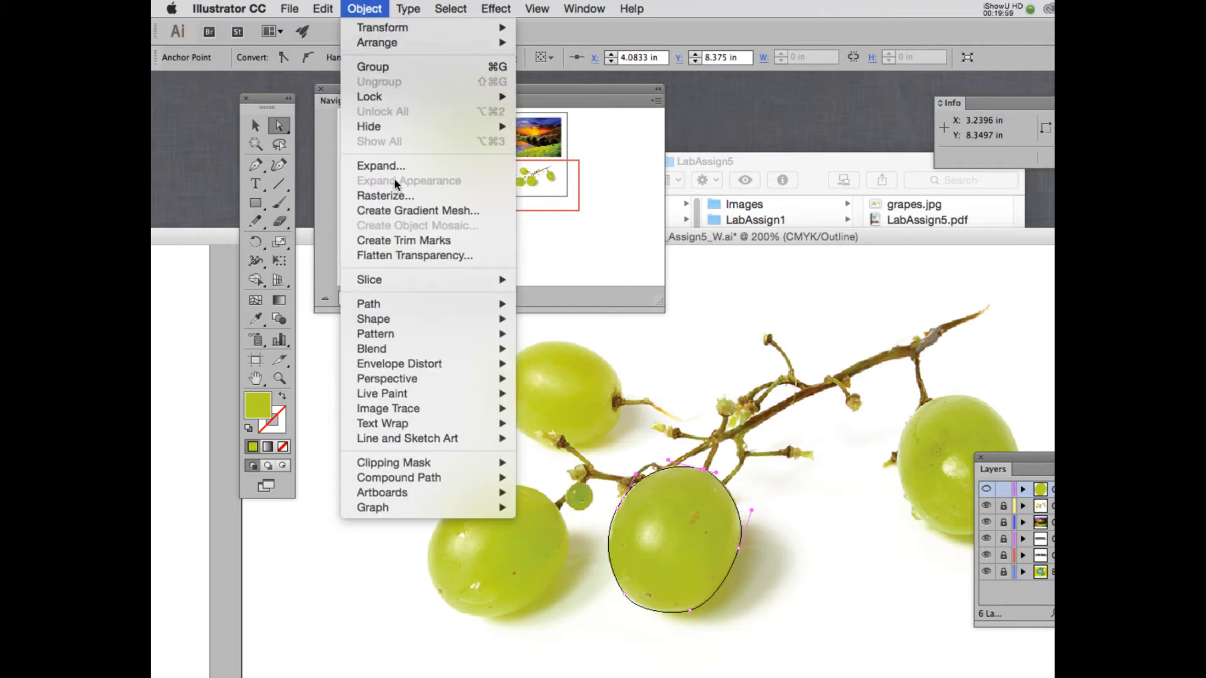
pyautogui.click(396, 212)
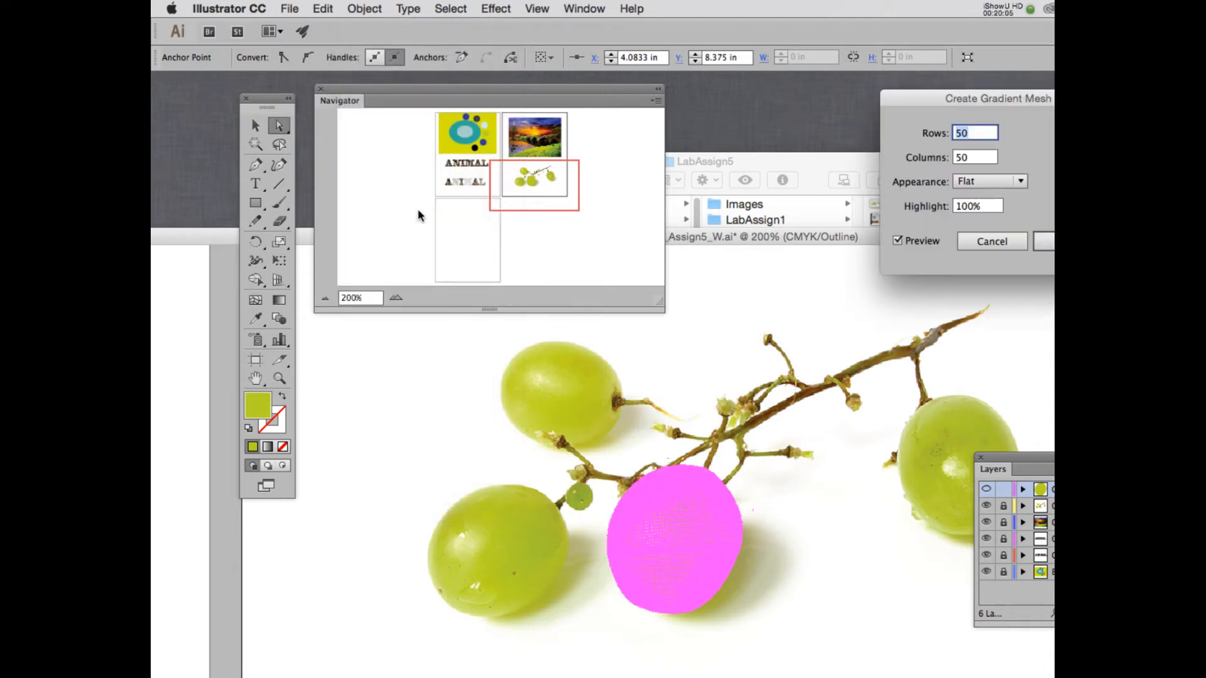
pyautogui.moveTo(1010, 102); pyautogui.dragTo(870, 97)
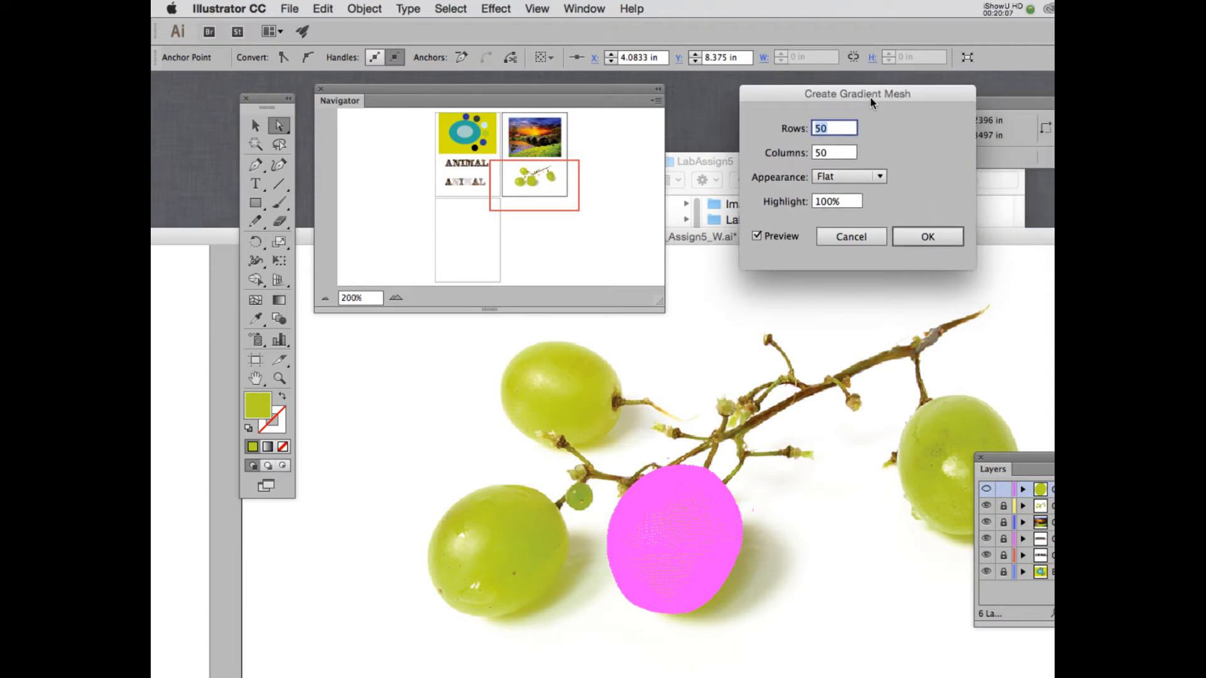
pyautogui.write('2')
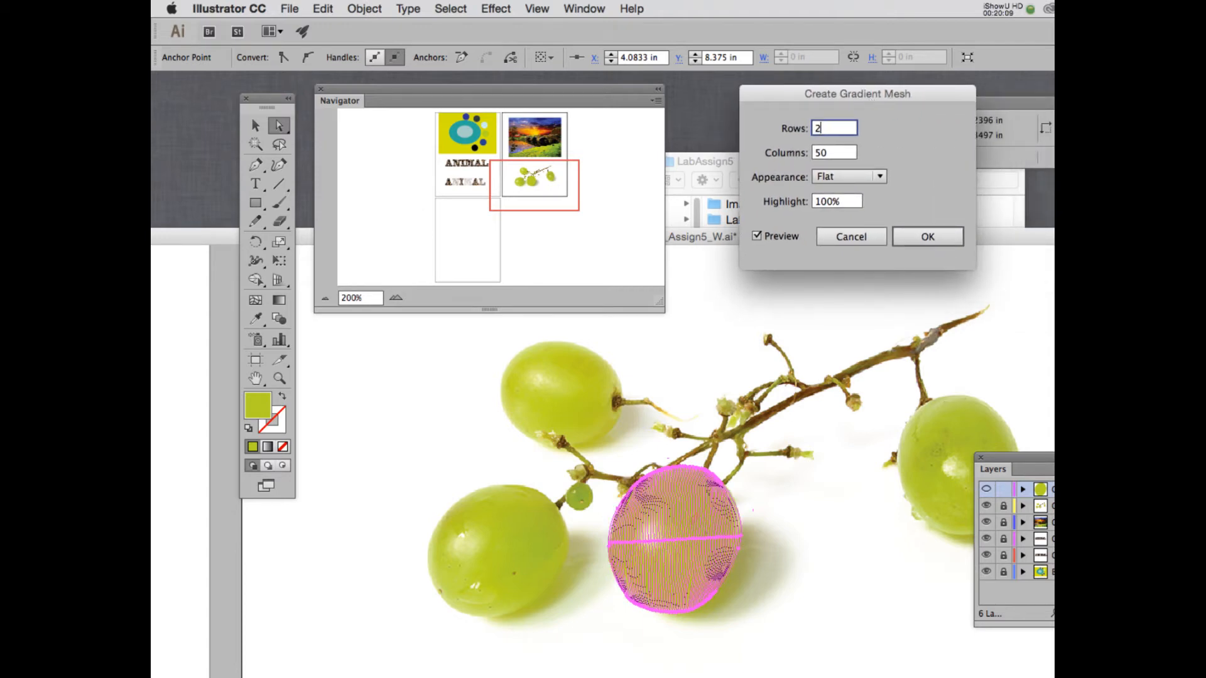
pyautogui.press('Tab')
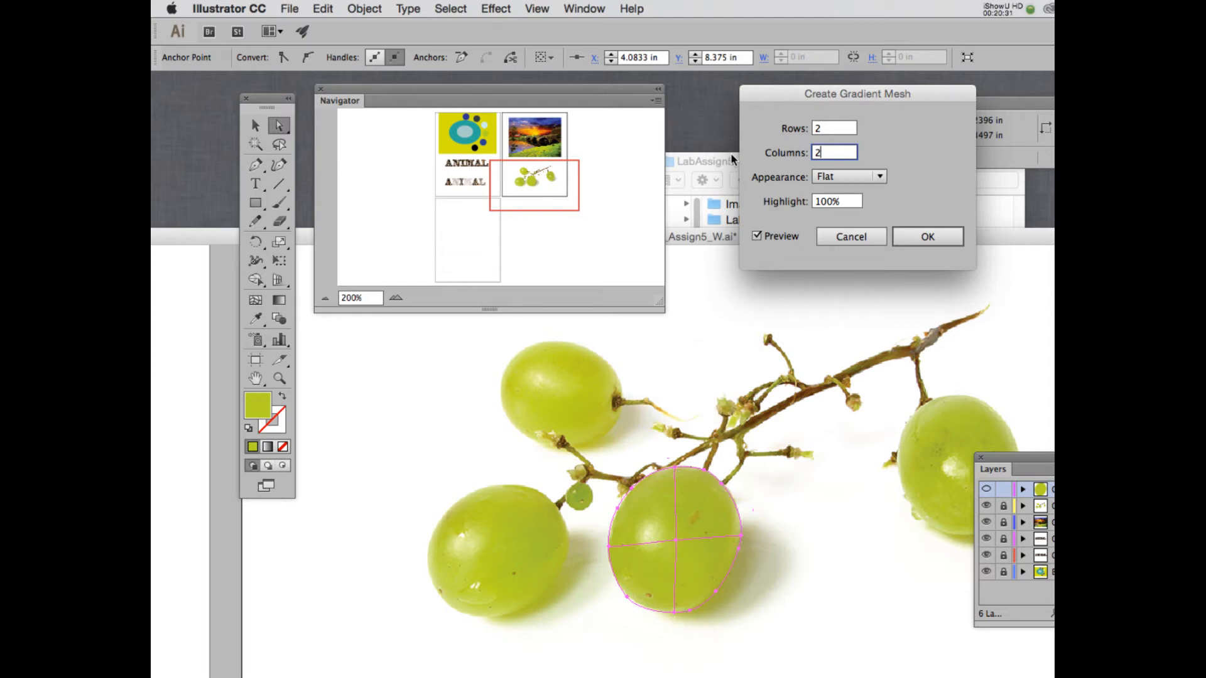
pyautogui.click(918, 236)
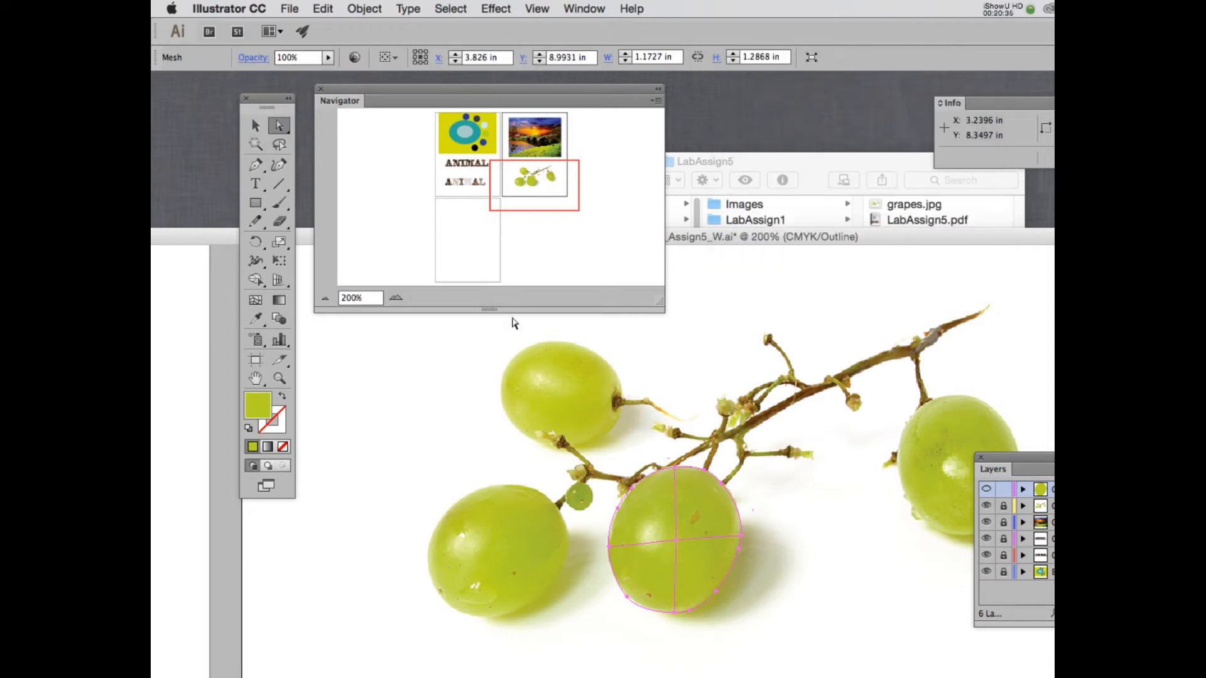
# Move the mesh's center point onto the grape's highlight and adjust its direction handles so the mesh lines follow the grape's curvature
pyautogui.click(676, 544)
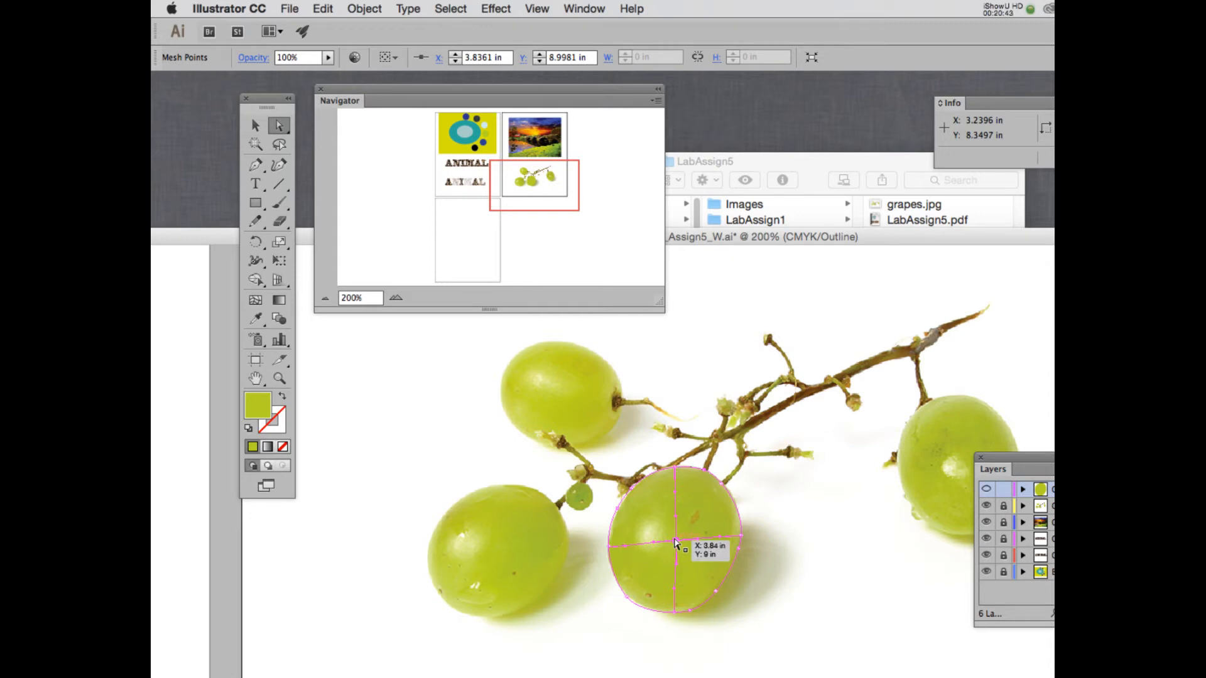
pyautogui.scroll(-1, 472, 602)
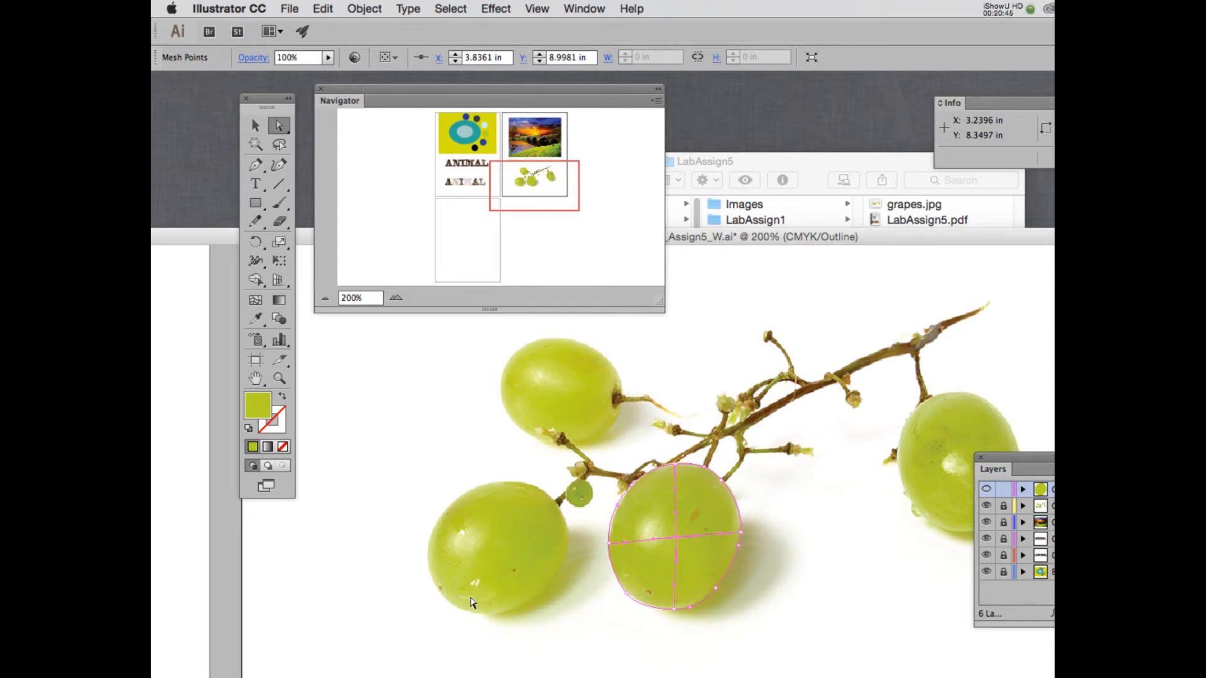
pyautogui.scroll(-5, 472, 602)
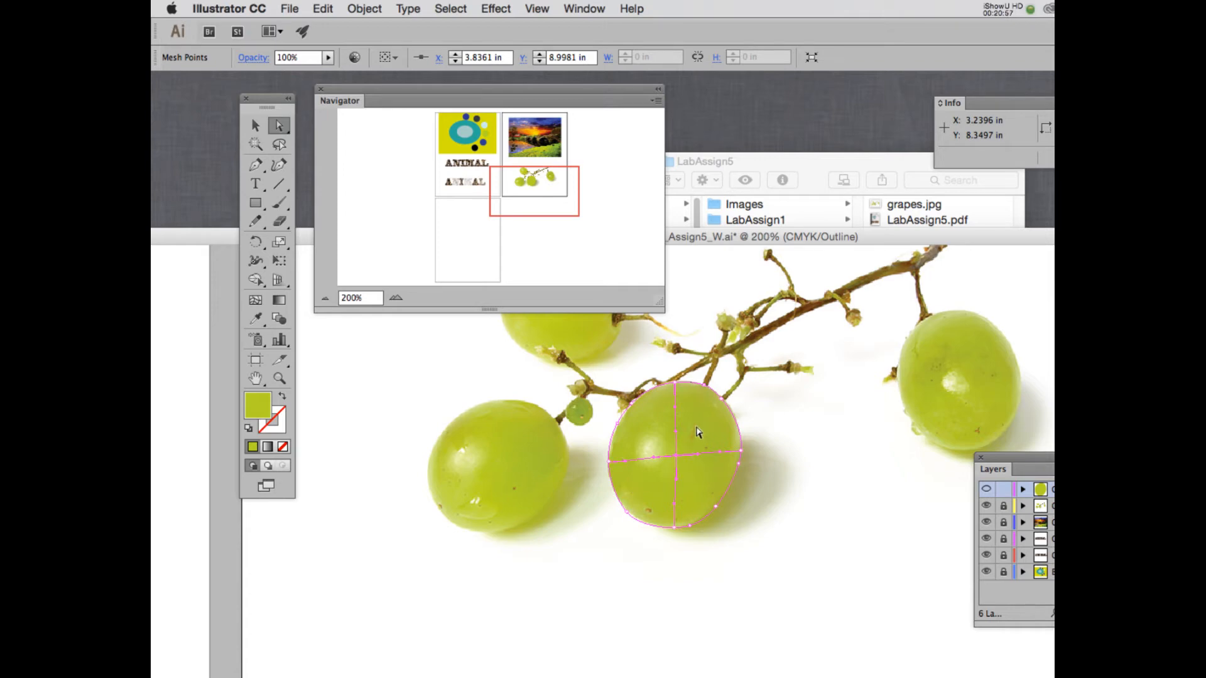
pyautogui.moveTo(675, 455); pyautogui.dragTo(652, 458)
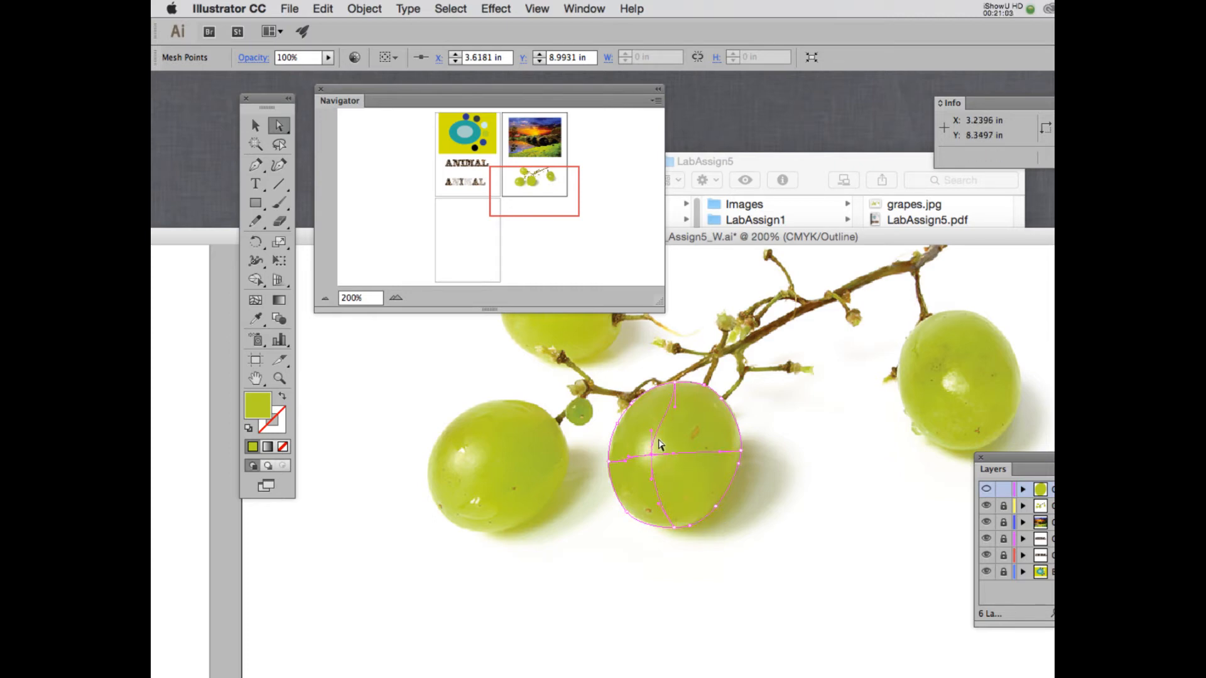
pyautogui.moveTo(675, 407); pyautogui.dragTo(661, 406)
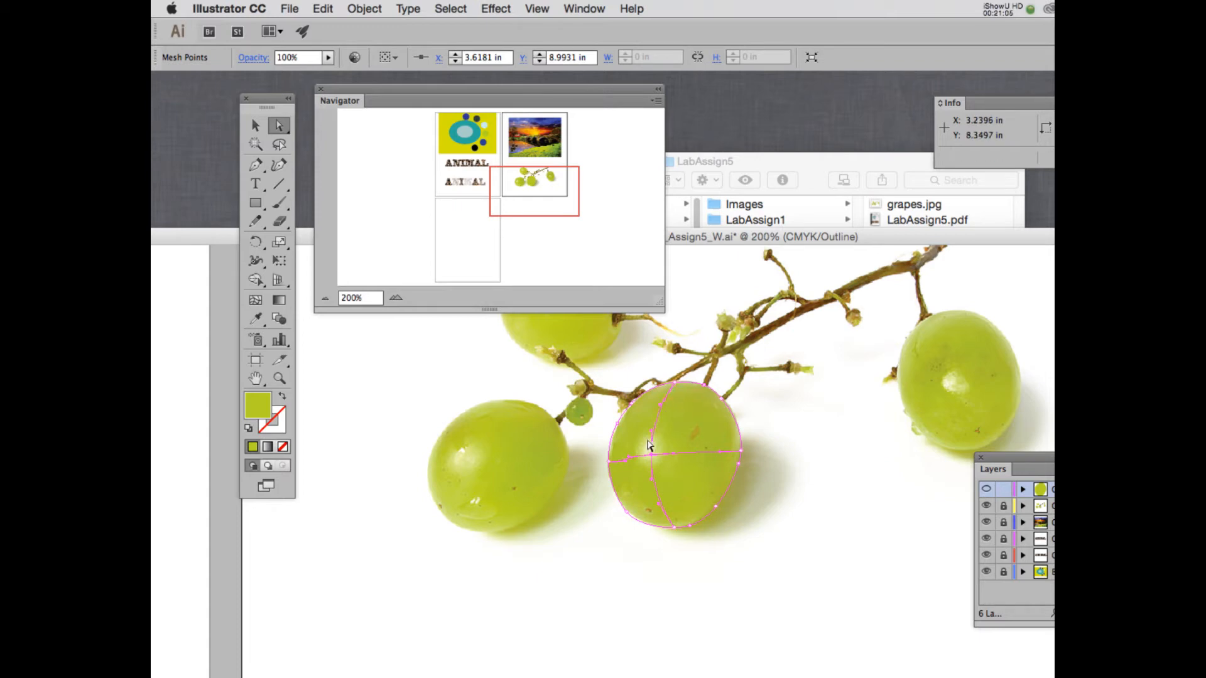
pyautogui.moveTo(651, 455); pyautogui.dragTo(650, 431)
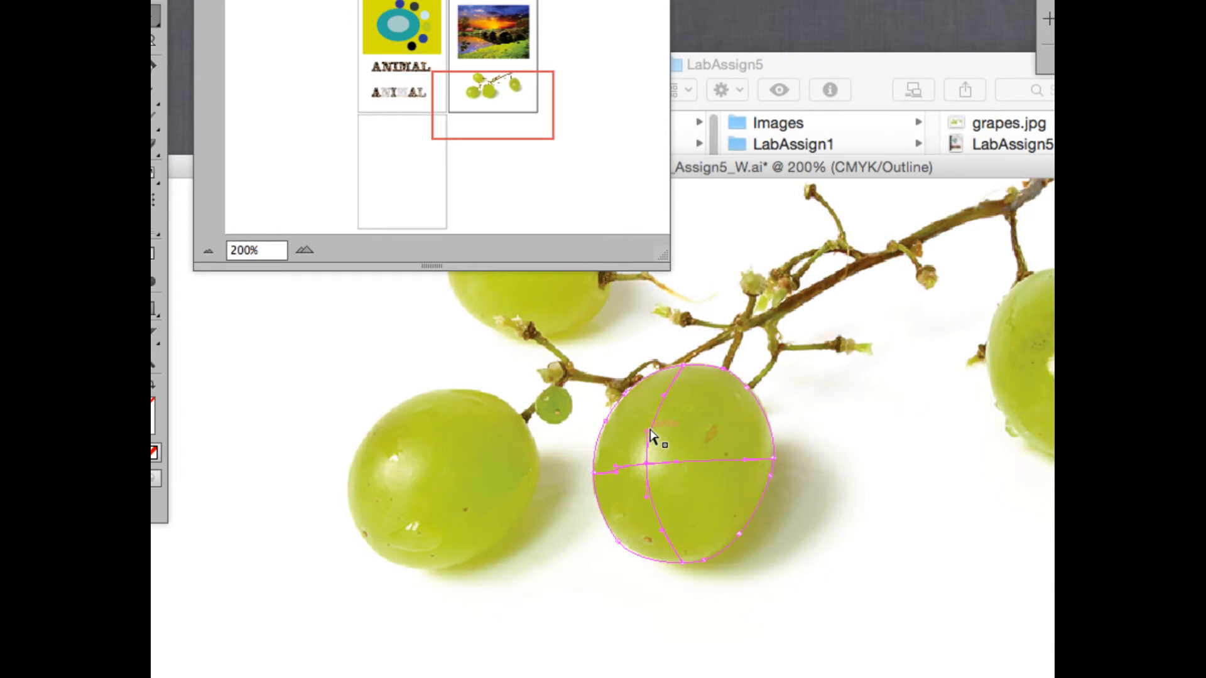
pyautogui.moveTo(616, 472); pyautogui.dragTo(647, 456)
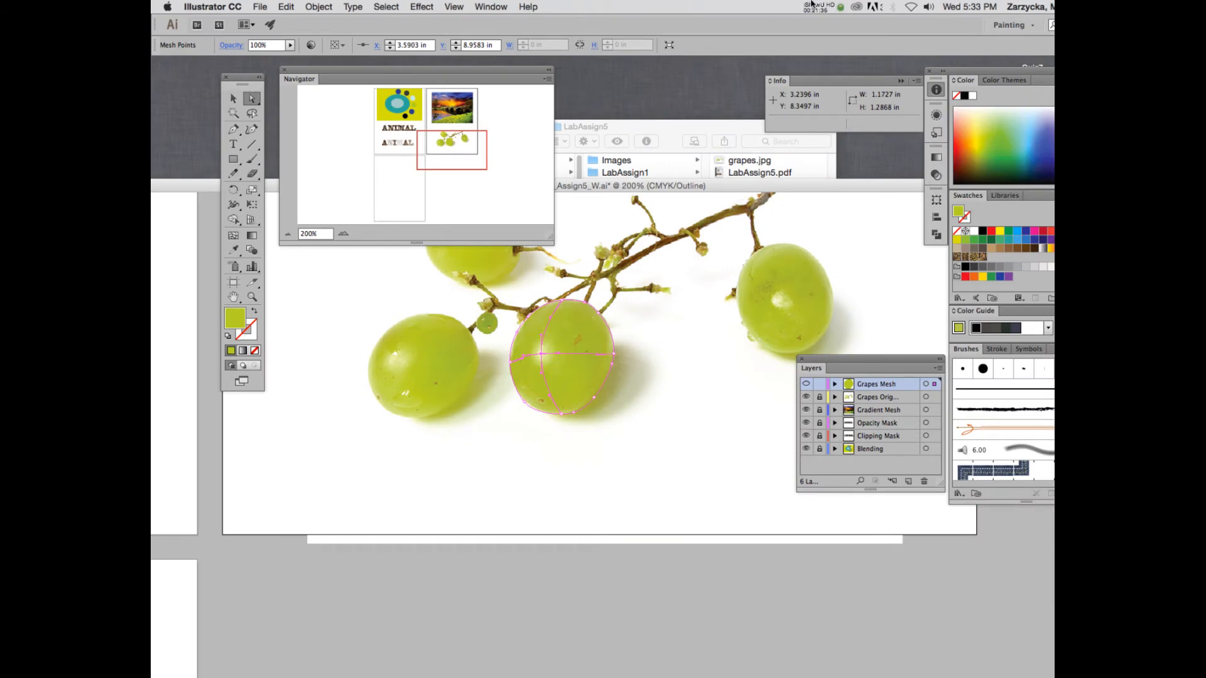
pyautogui.click(812, 5)
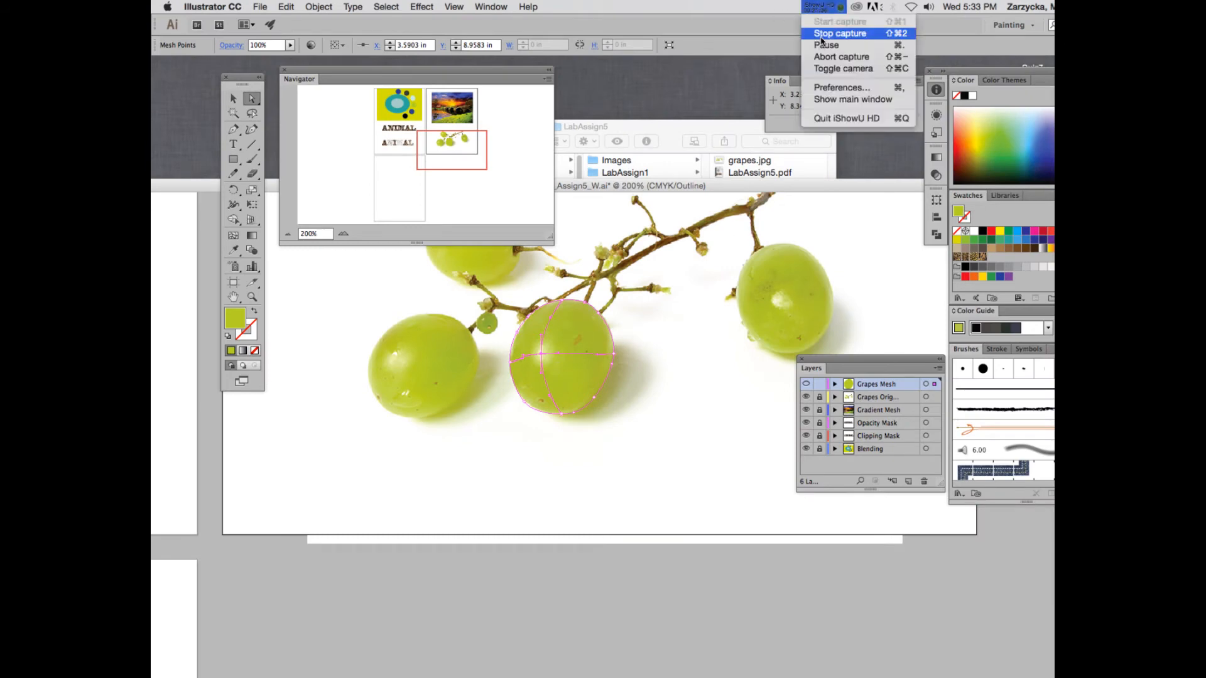
pyautogui.click(836, 40)
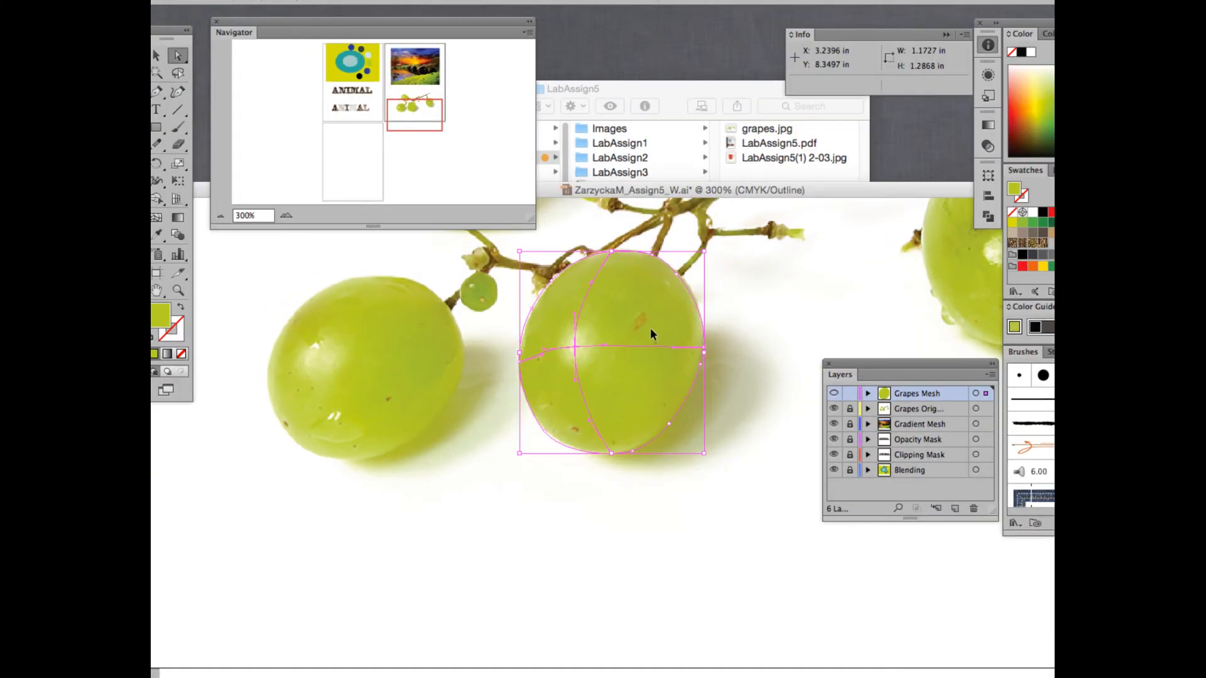
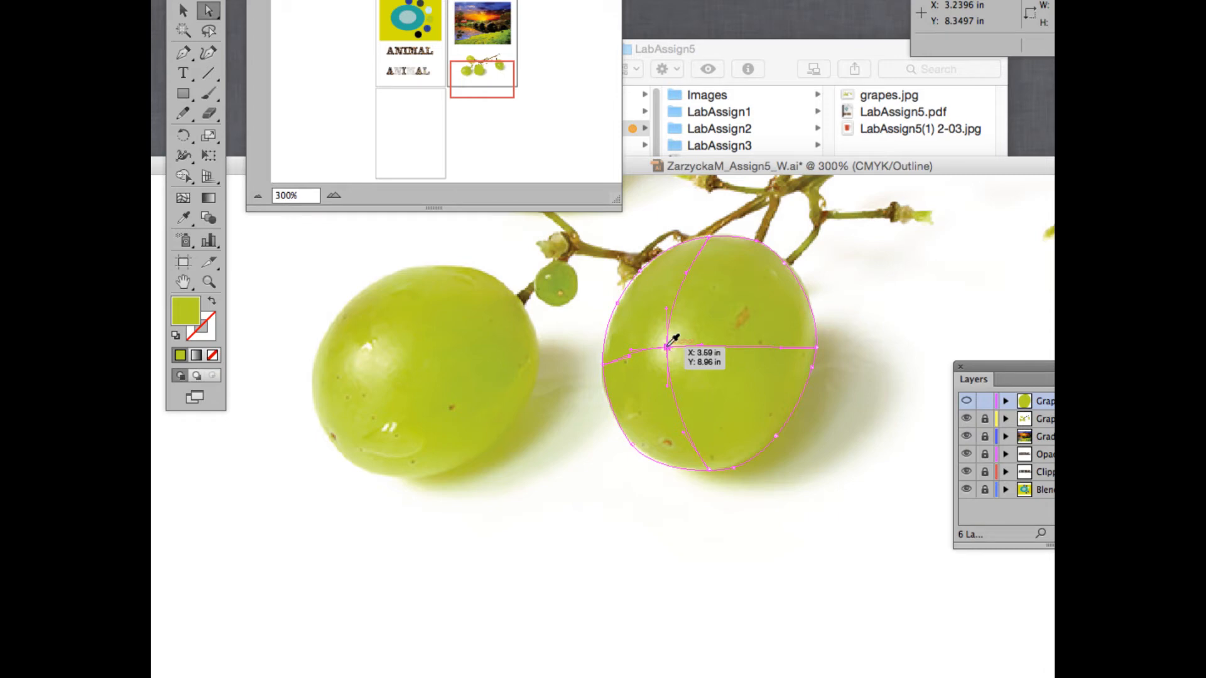
# Color the mesh's center point with the pale highlight sampled by the Eyedropper, and check the Grapes Mesh layer in preview before returning to outline
pyautogui.press('i')
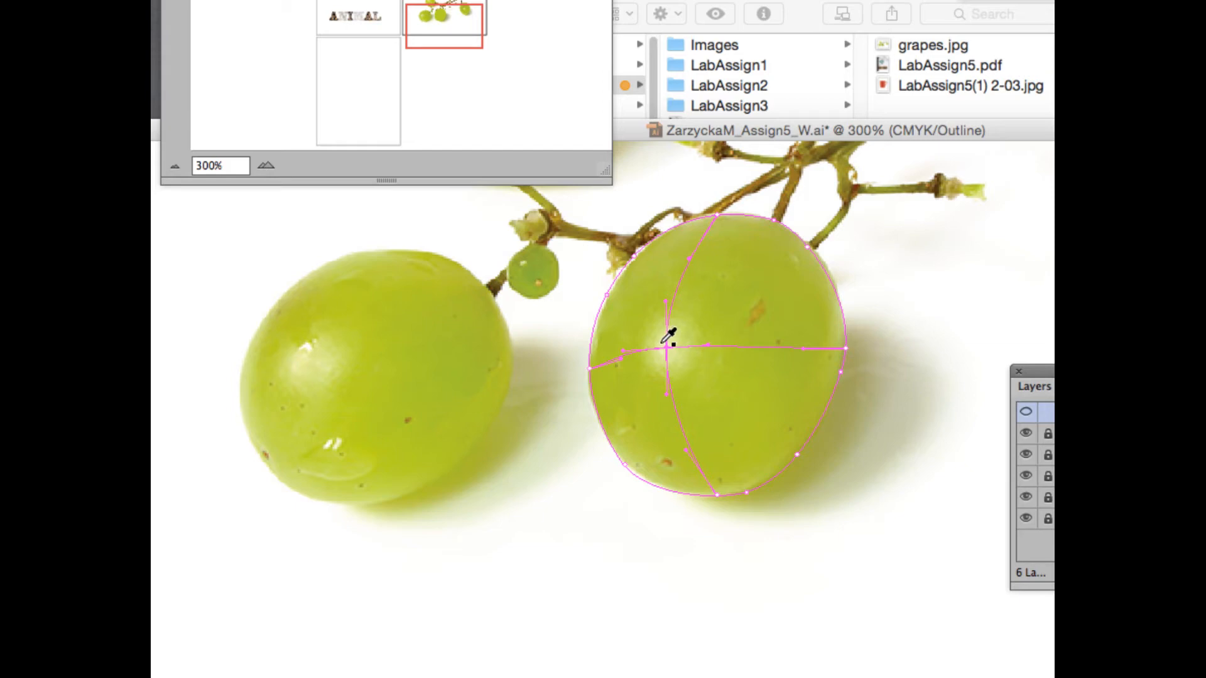
pyautogui.click(664, 341)
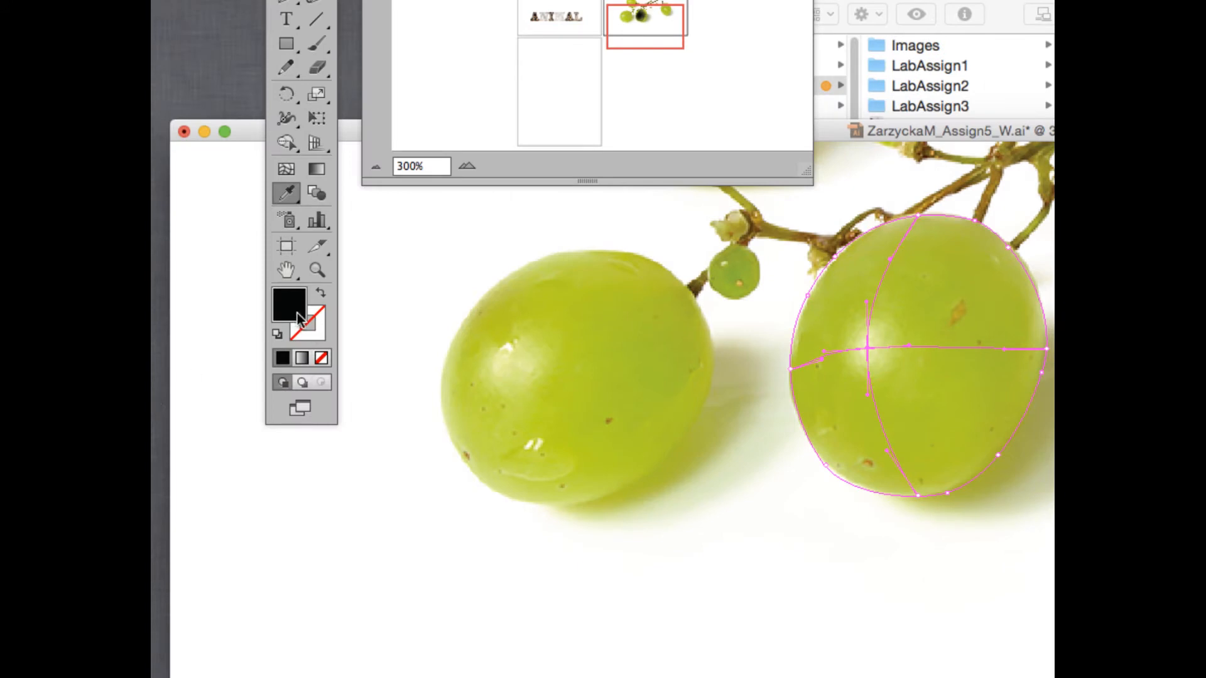
pyautogui.click(870, 342)
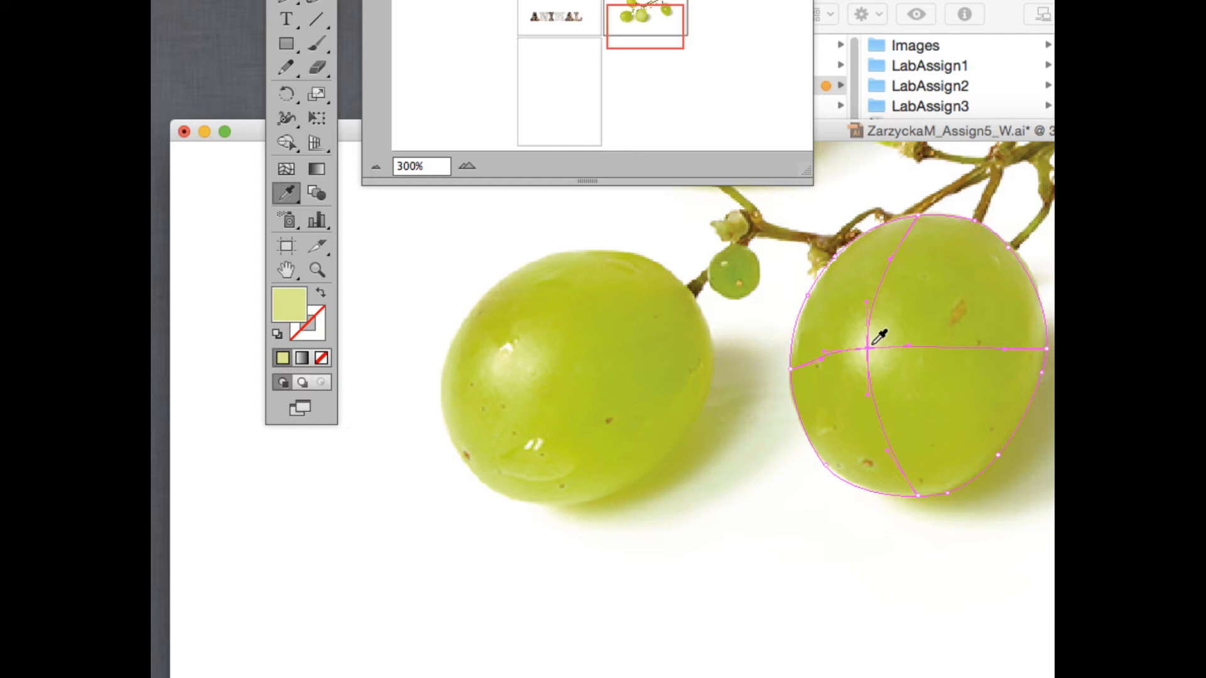
pyautogui.click(862, 345)
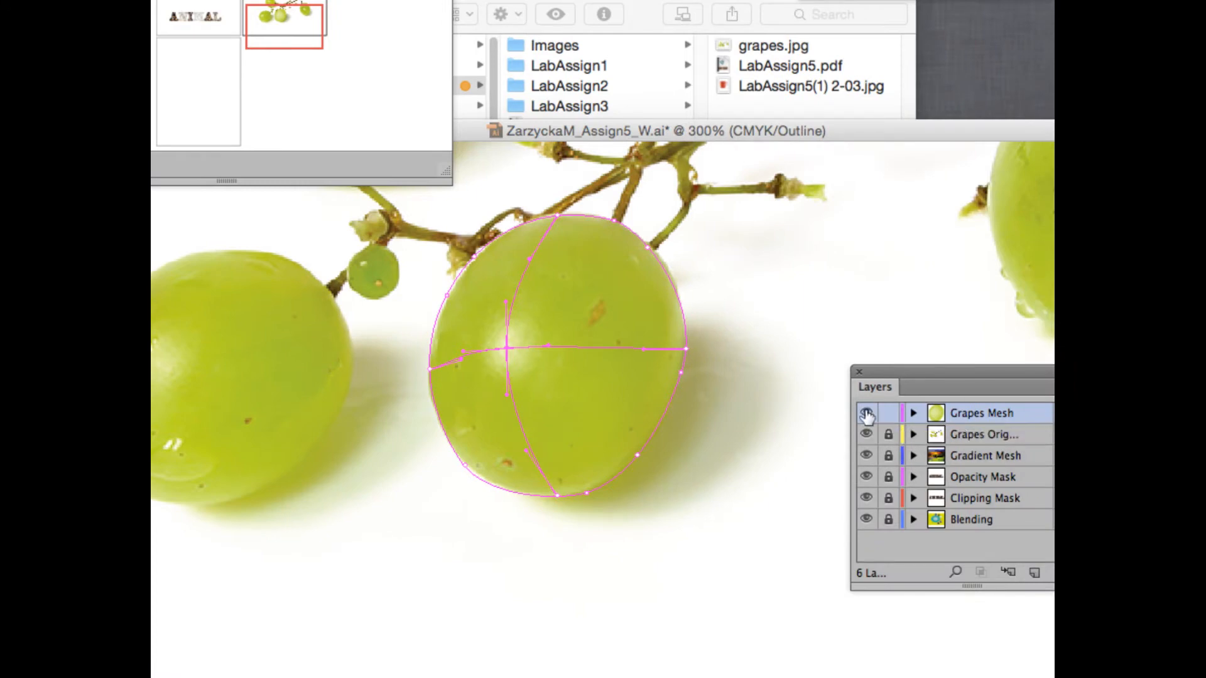
pyautogui.keyDown('super'); pyautogui.click(866, 413); pyautogui.keyUp('super')
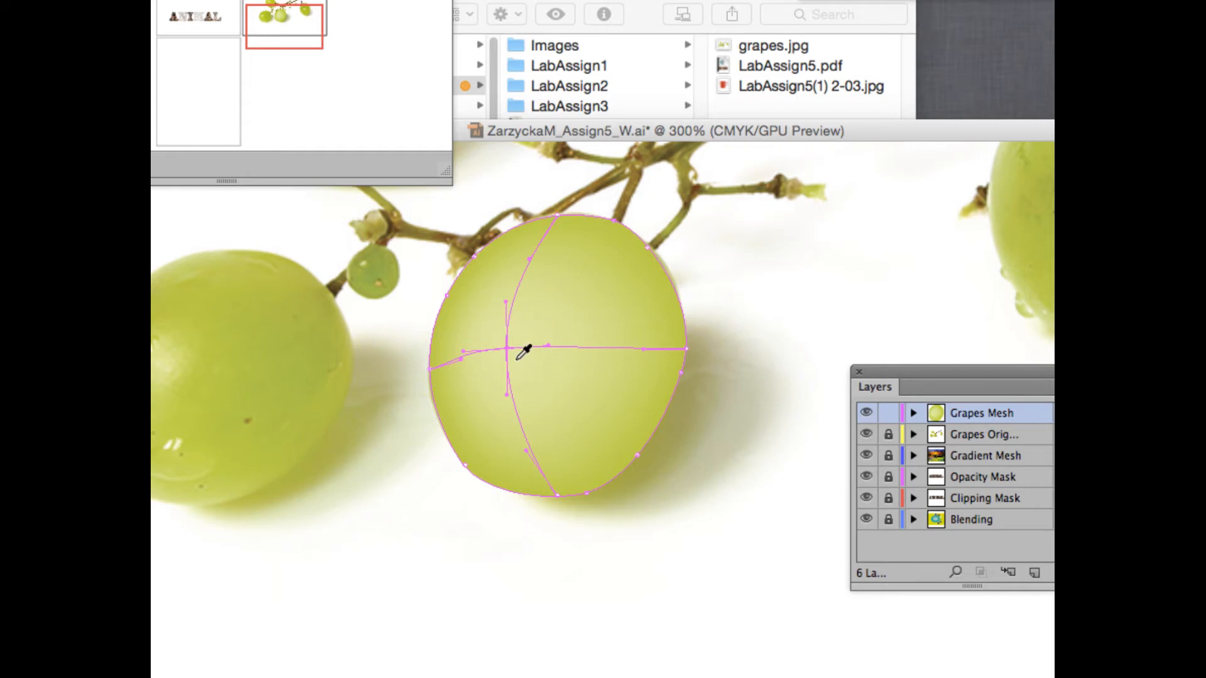
pyautogui.keyDown('super'); pyautogui.click(867, 413); pyautogui.keyUp('super')
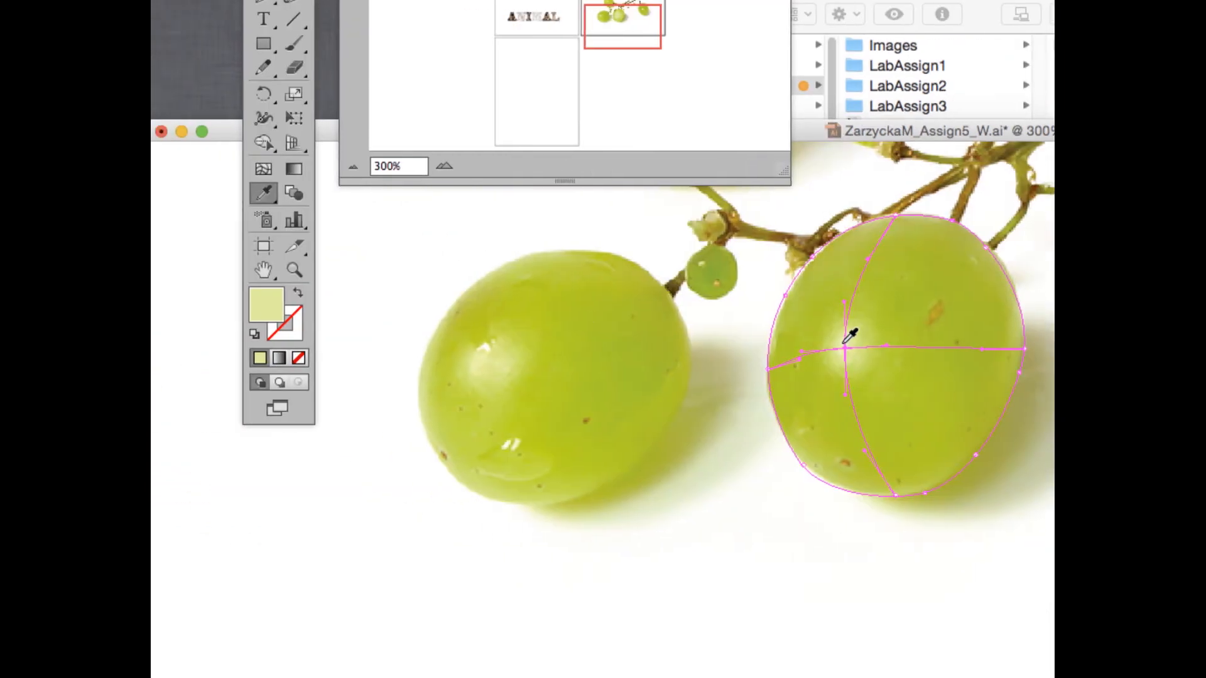
# Resample the grape's highlight around the center mesh point until the fill is a pale yellow-green
pyautogui.click(842, 344)
pyautogui.click(851, 343)
pyautogui.click(847, 342)
pyautogui.click(843, 342)
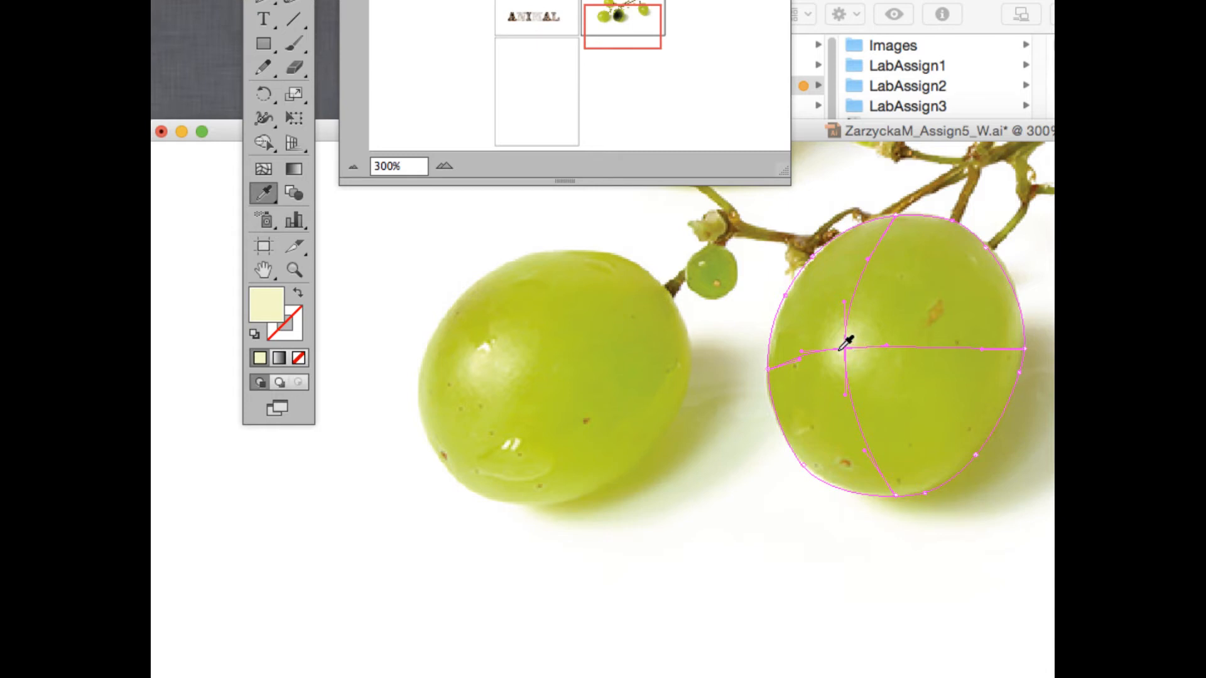
pyautogui.click(844, 345)
pyautogui.click(847, 342)
pyautogui.click(845, 344)
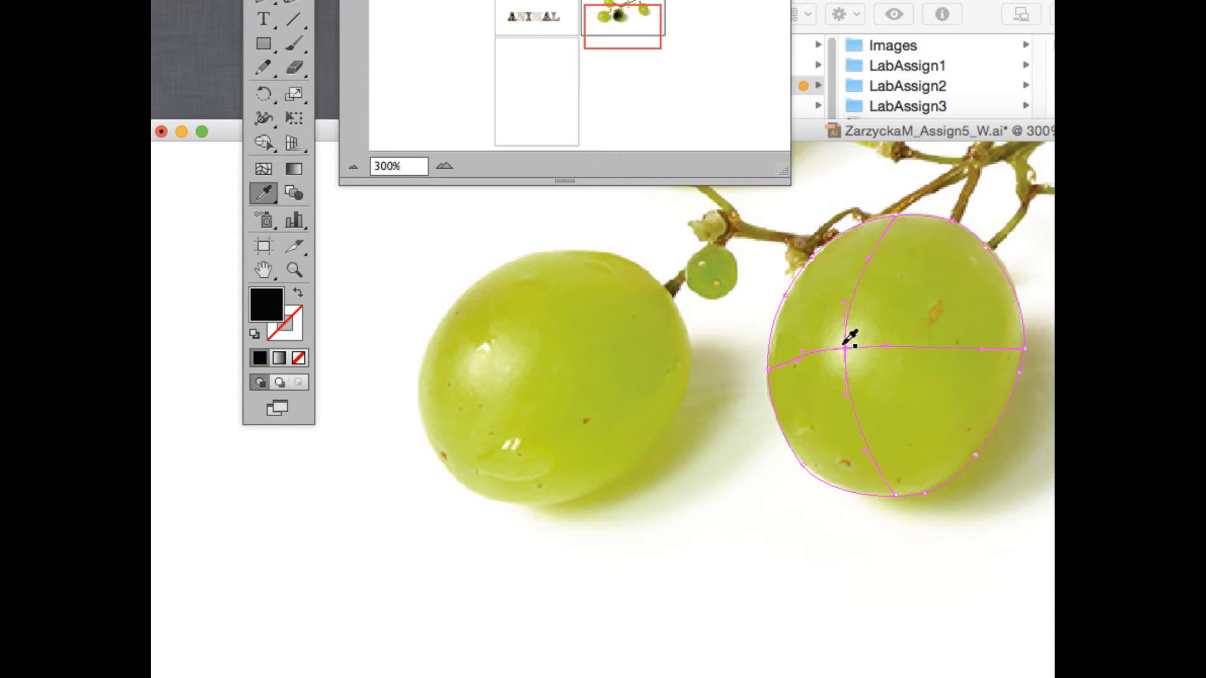
pyautogui.click(843, 344)
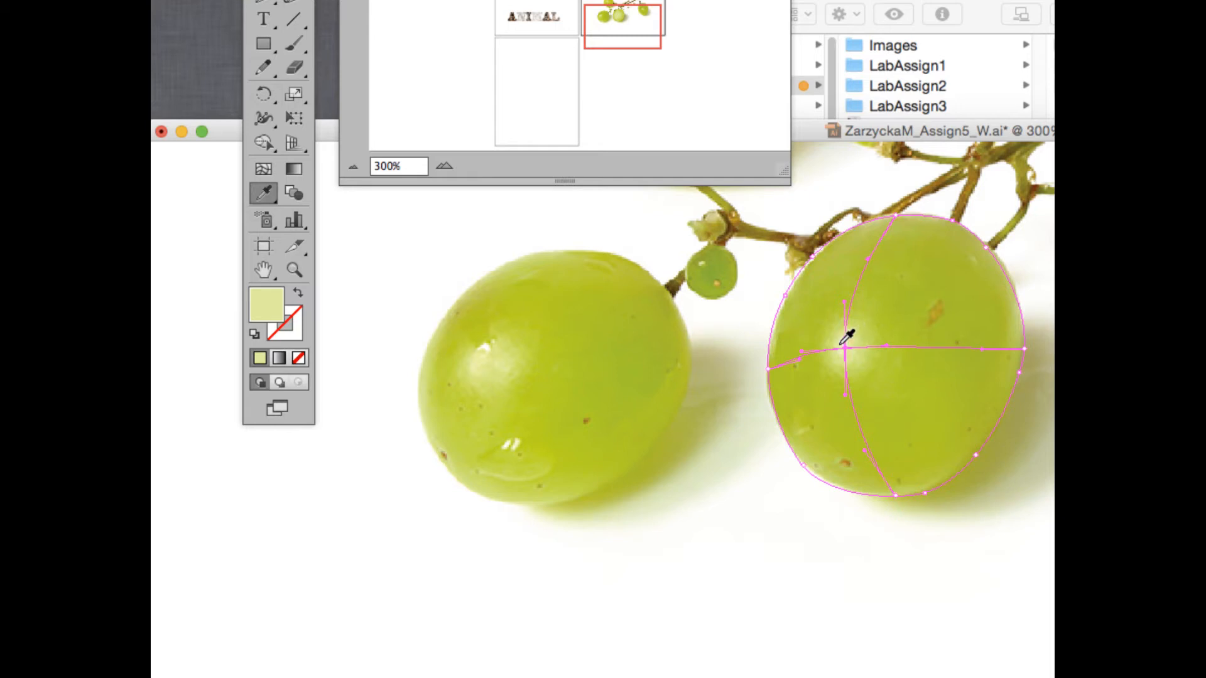
pyautogui.click(843, 344)
pyautogui.click(845, 342)
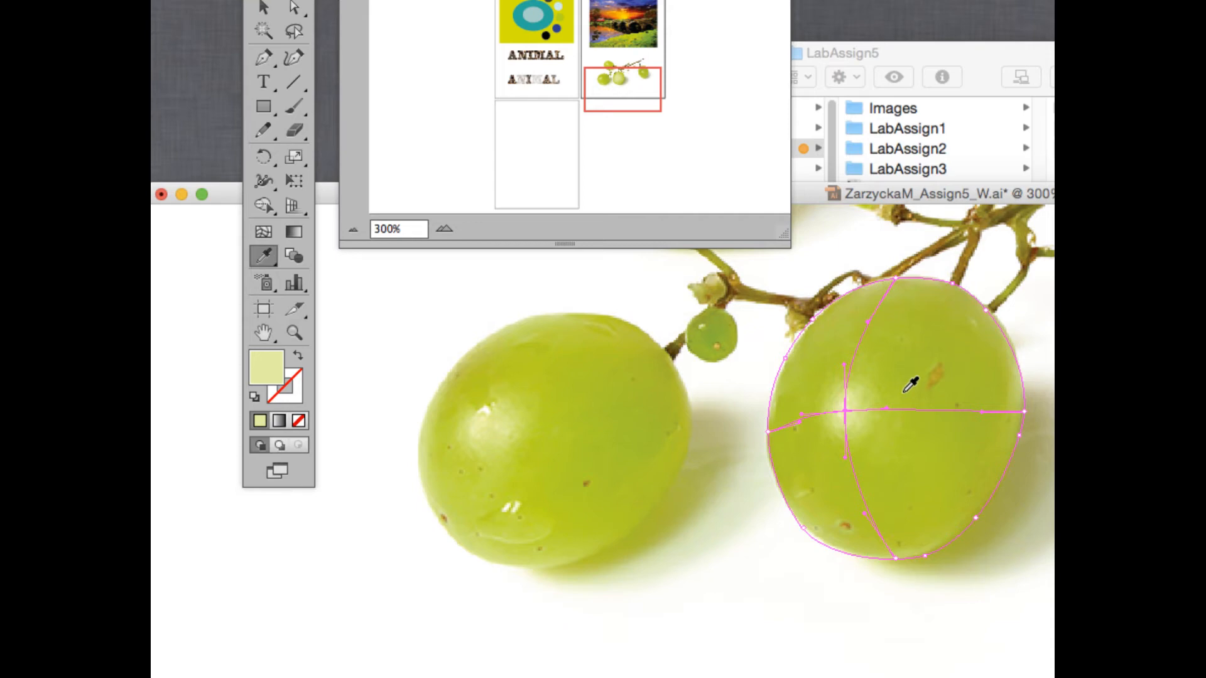
# Add a mesh point on the horizontal mesh line near the grape's left edge and color it with the green sampled there
pyautogui.click(265, 239)
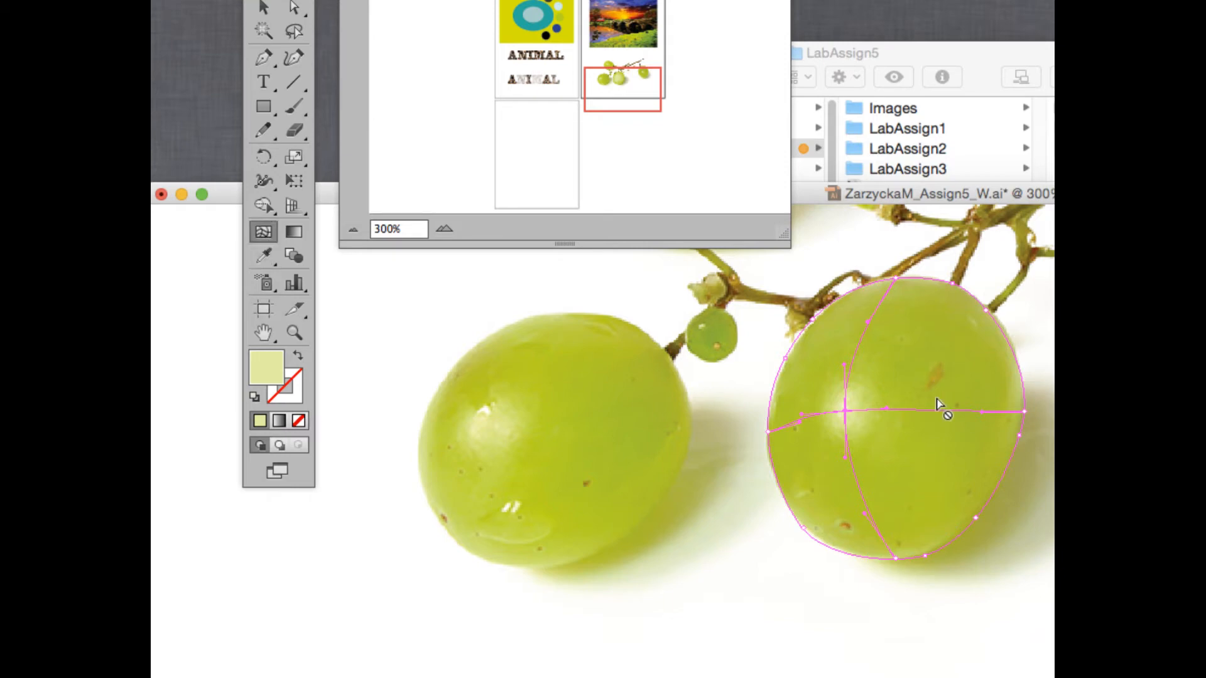
pyautogui.click(778, 431)
pyautogui.press('i')
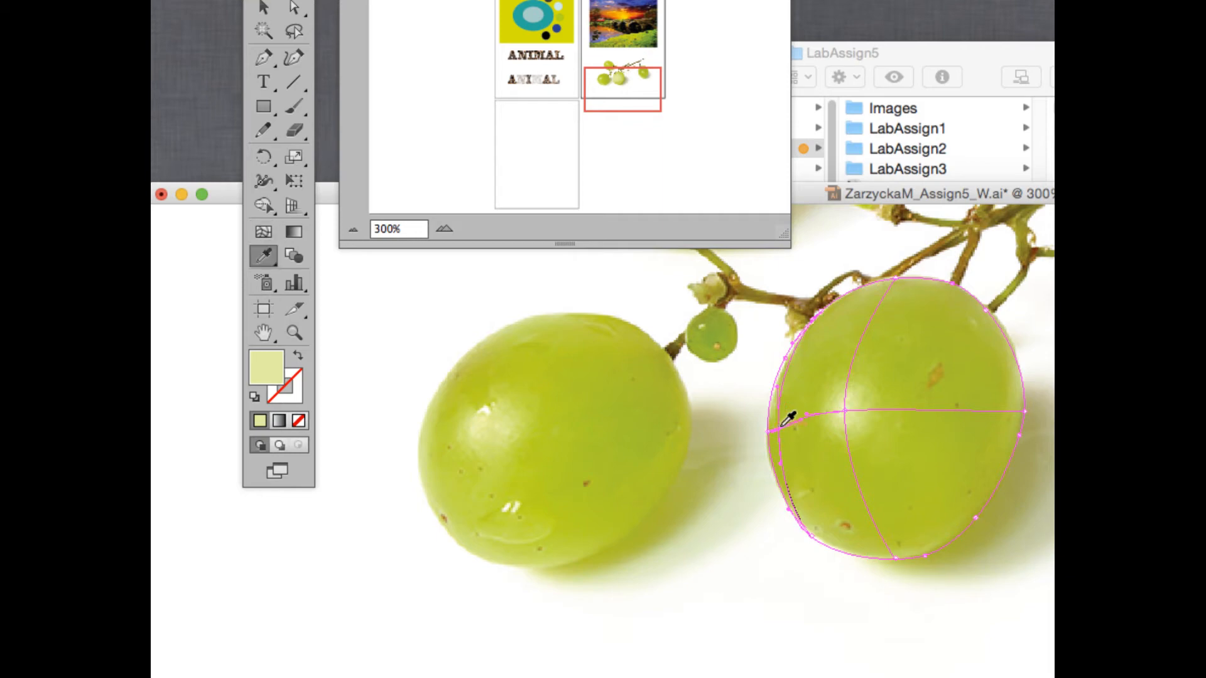
pyautogui.click(785, 422)
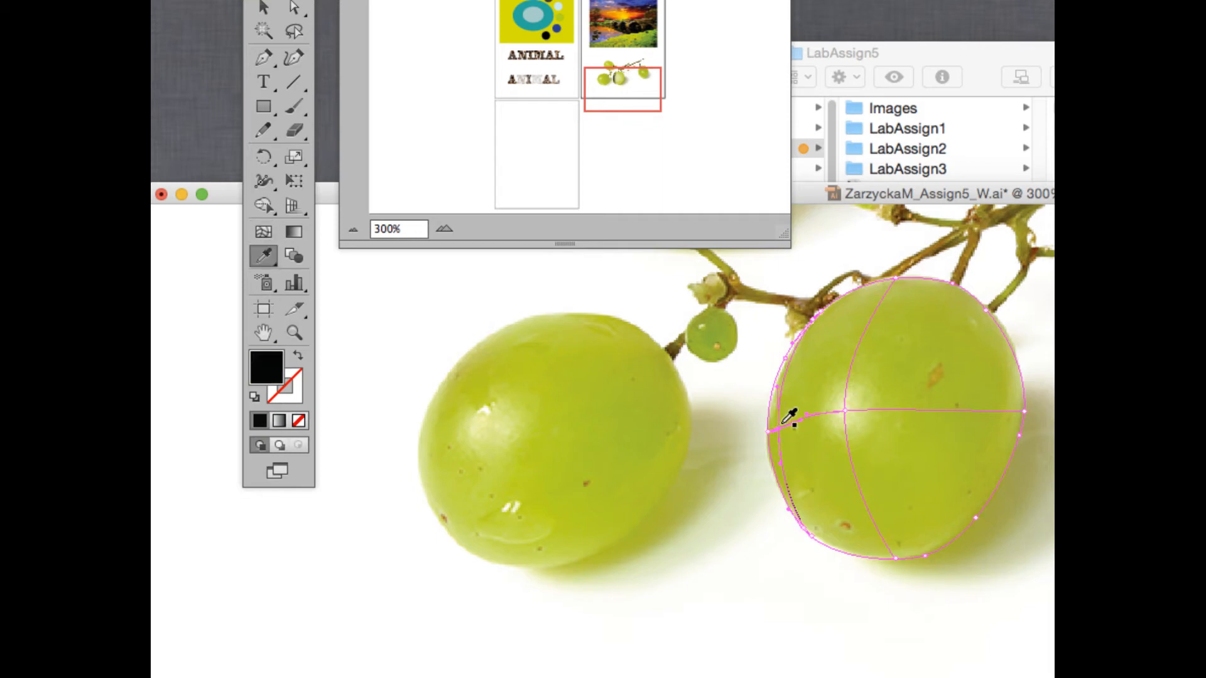
pyautogui.click(785, 420)
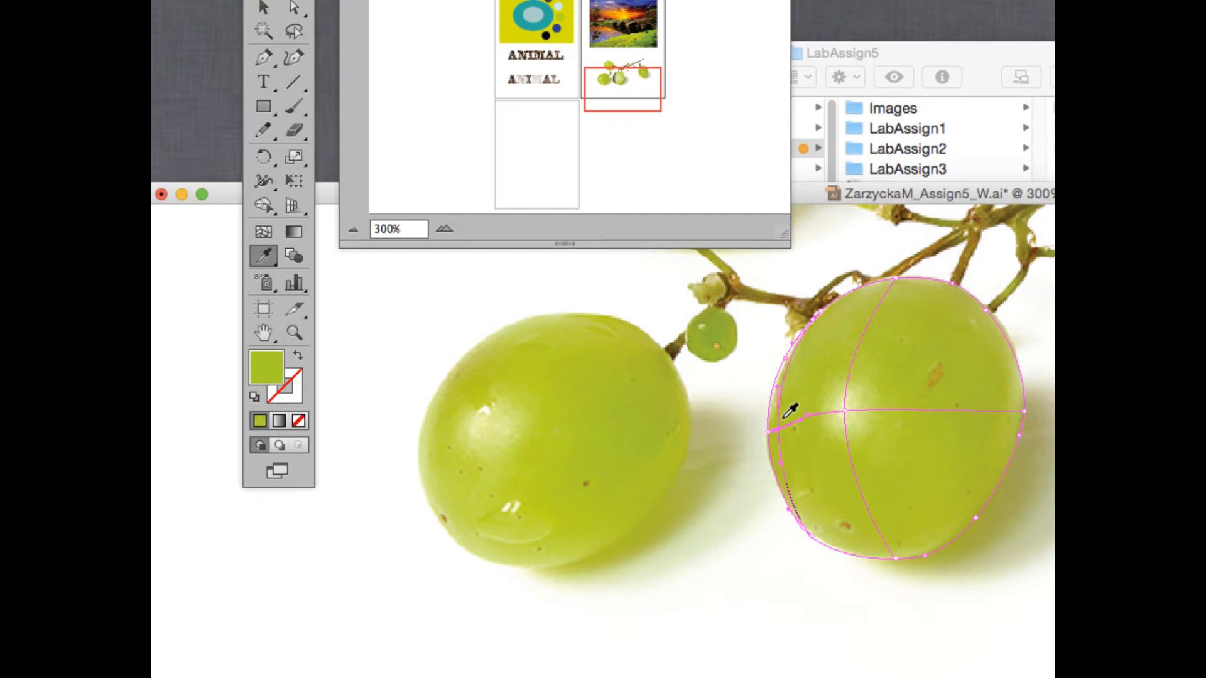
# Shift the mesh point on the grape's left outline slightly along the edge, at the end of the horizontal mesh line
pyautogui.press('super+plus')
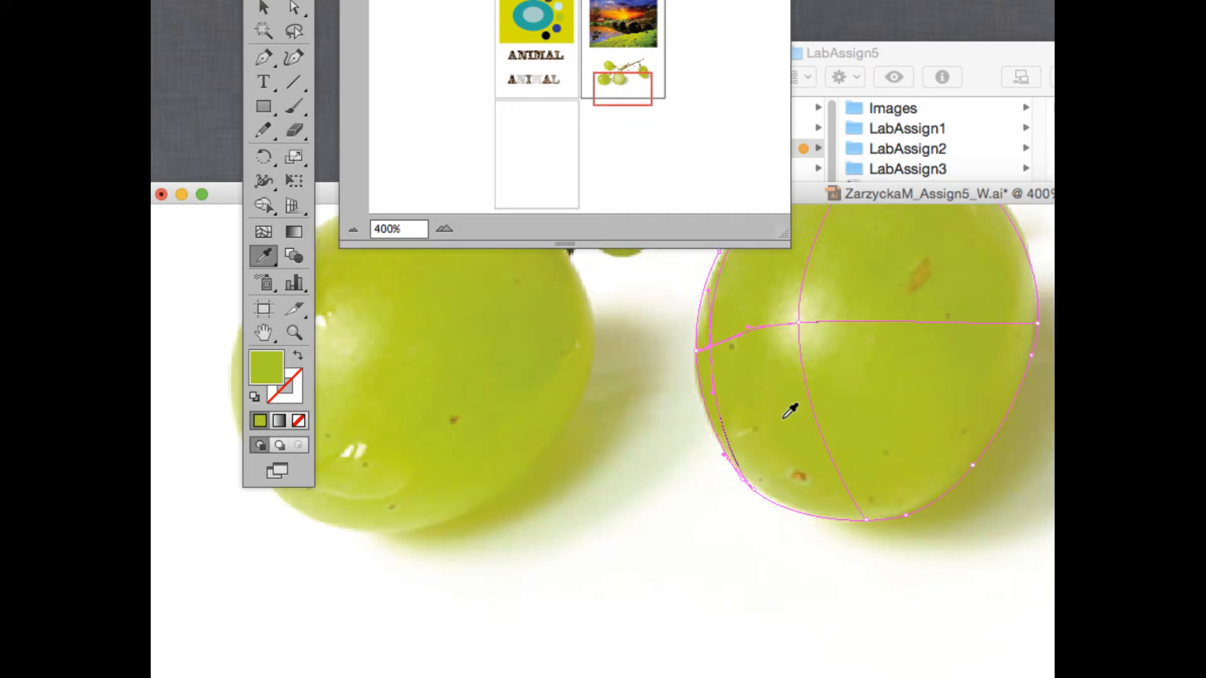
pyautogui.scroll(5, 829, 377)
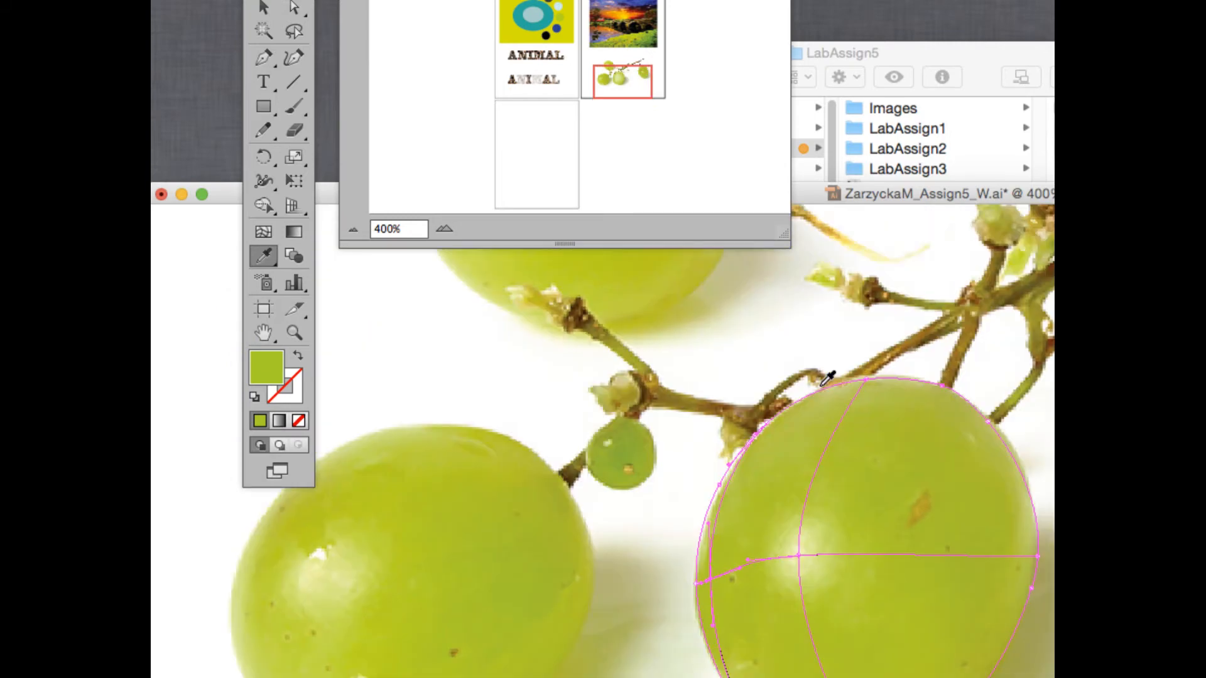
pyautogui.scroll(-1, 822, 372)
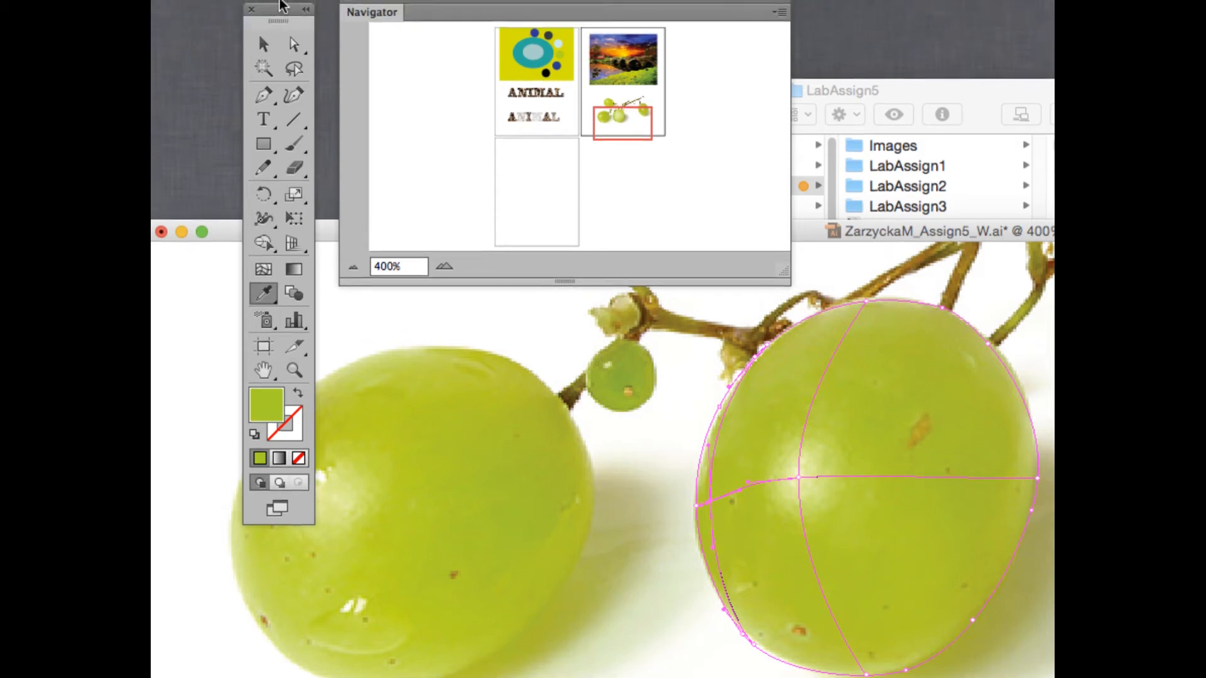
pyautogui.click(293, 7)
pyautogui.scroll(-1, 782, 553)
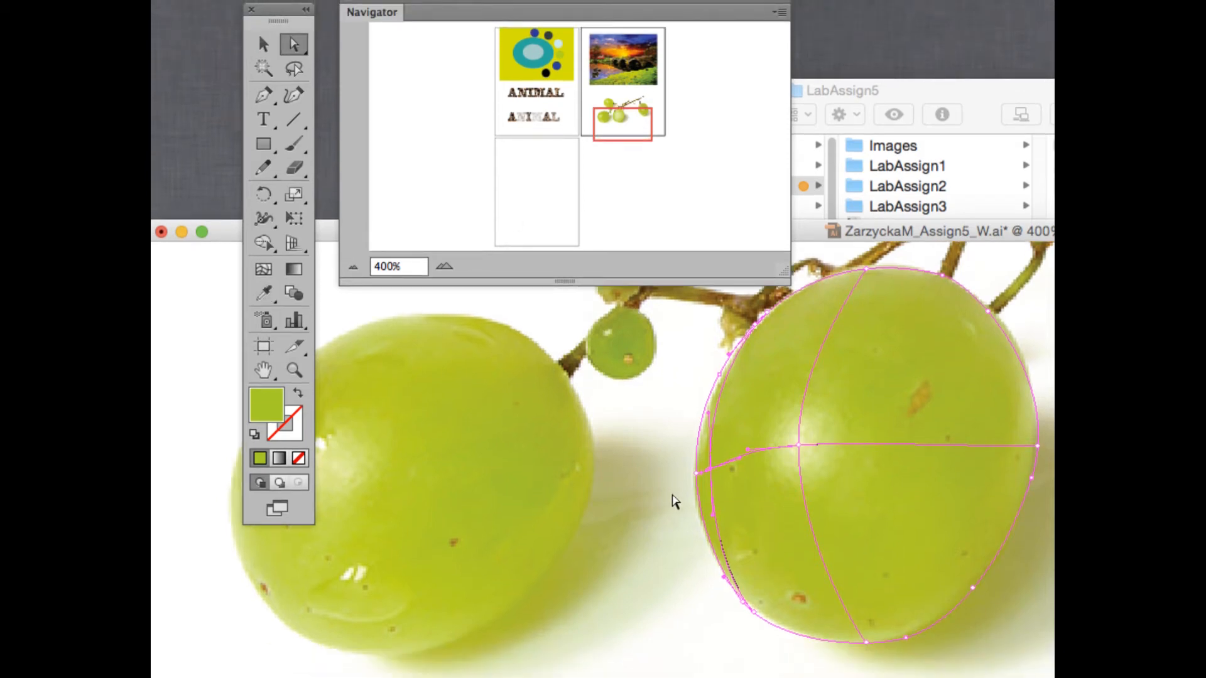
pyautogui.click(697, 473)
pyautogui.moveTo(696, 475); pyautogui.dragTo(712, 475)
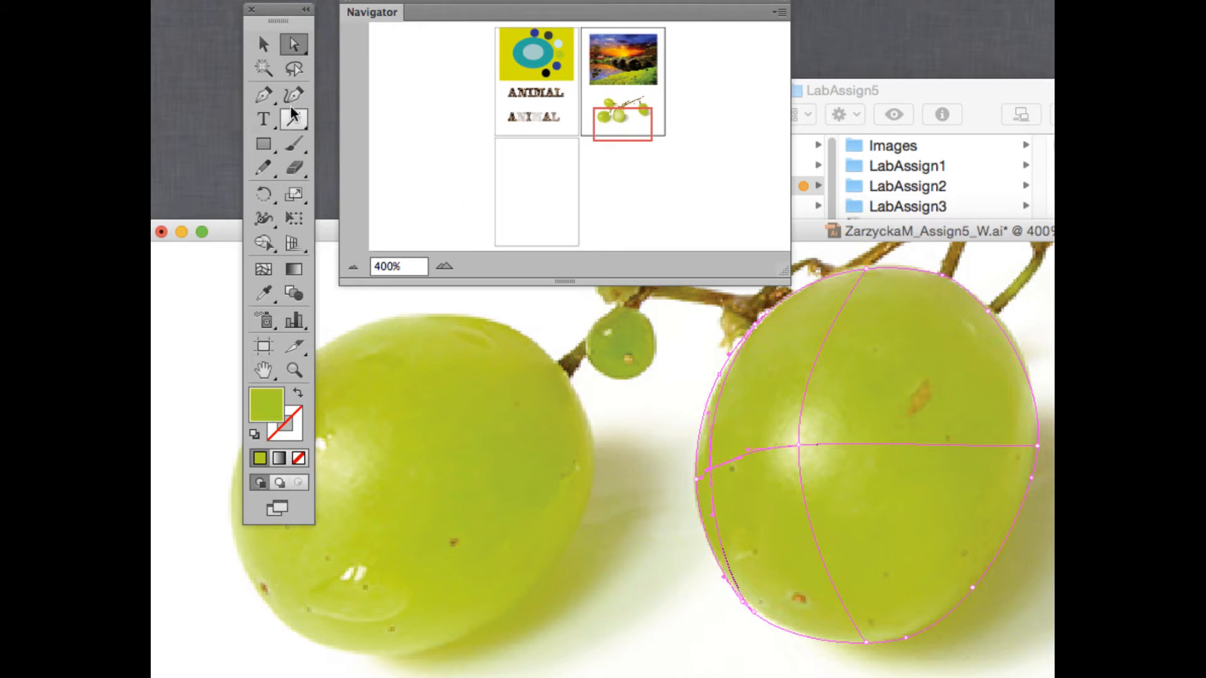
# Add a mesh point on the vertical mesh line just above the grape's bottom edge and color it with the green sampled there
pyautogui.click(263, 269)
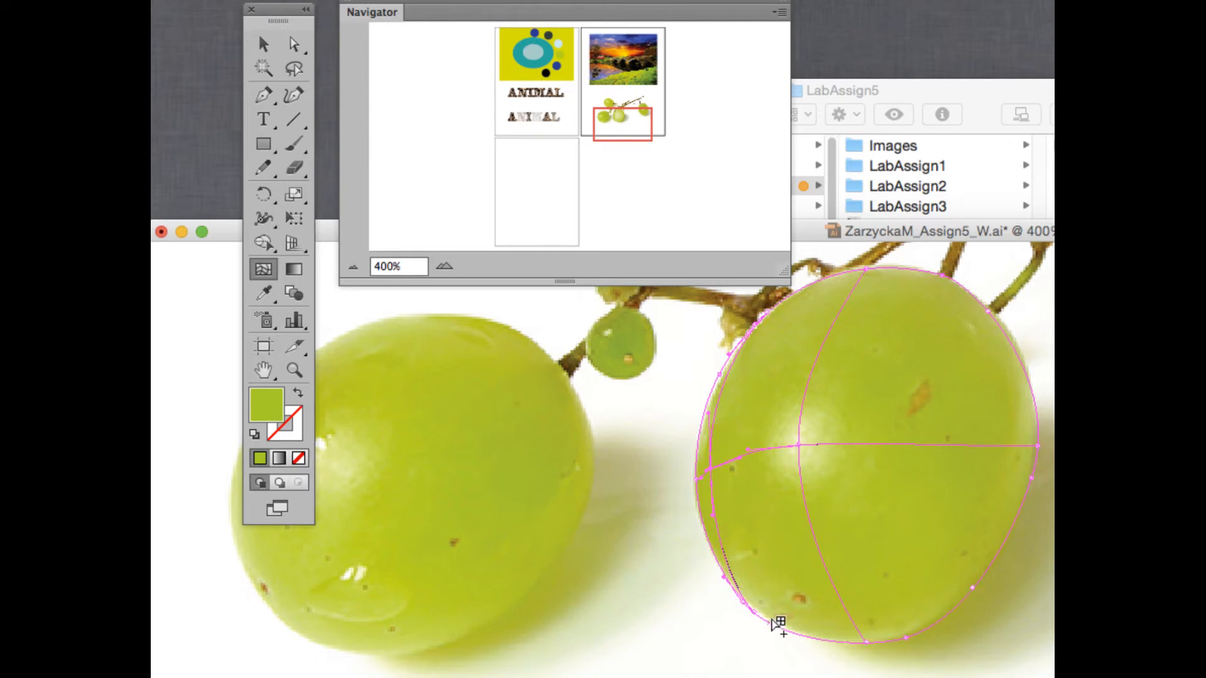
pyautogui.click(728, 576)
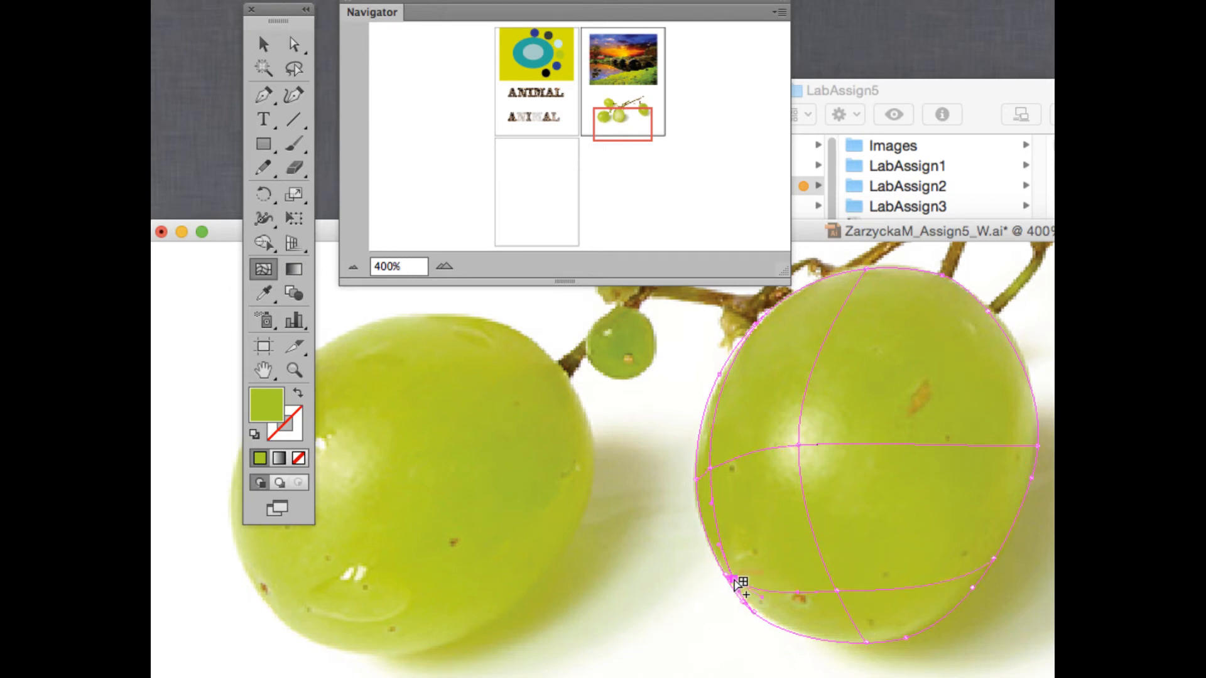
pyautogui.press('super+z')
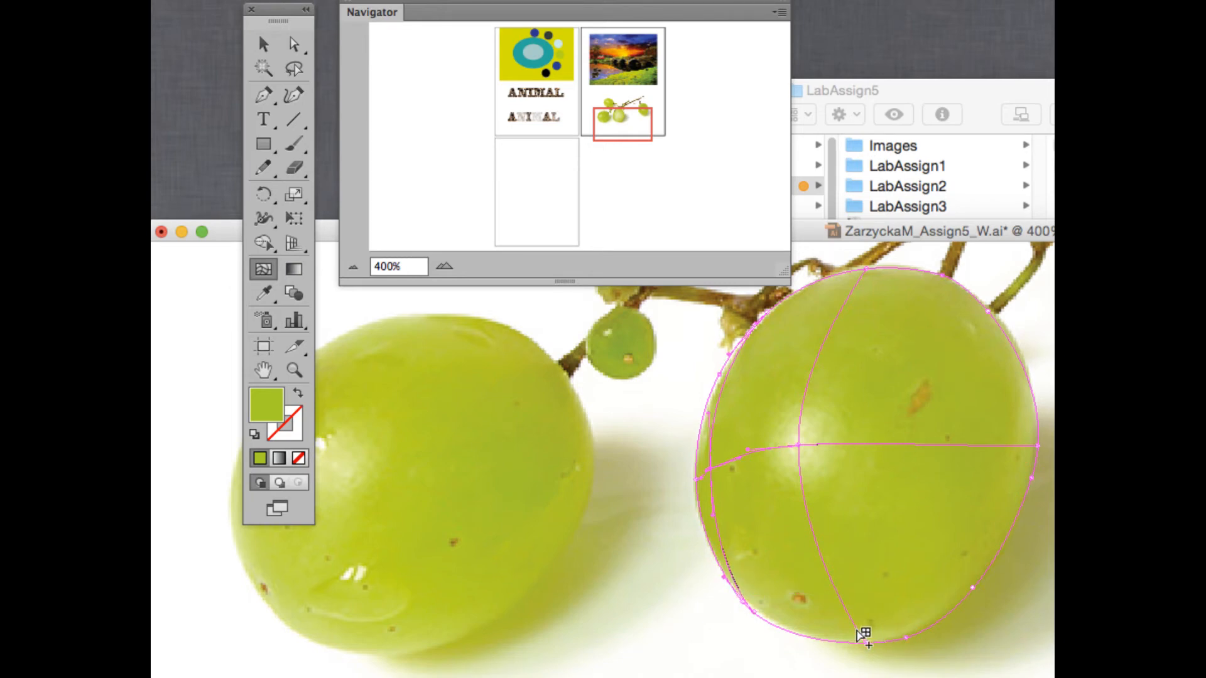
pyautogui.click(858, 630)
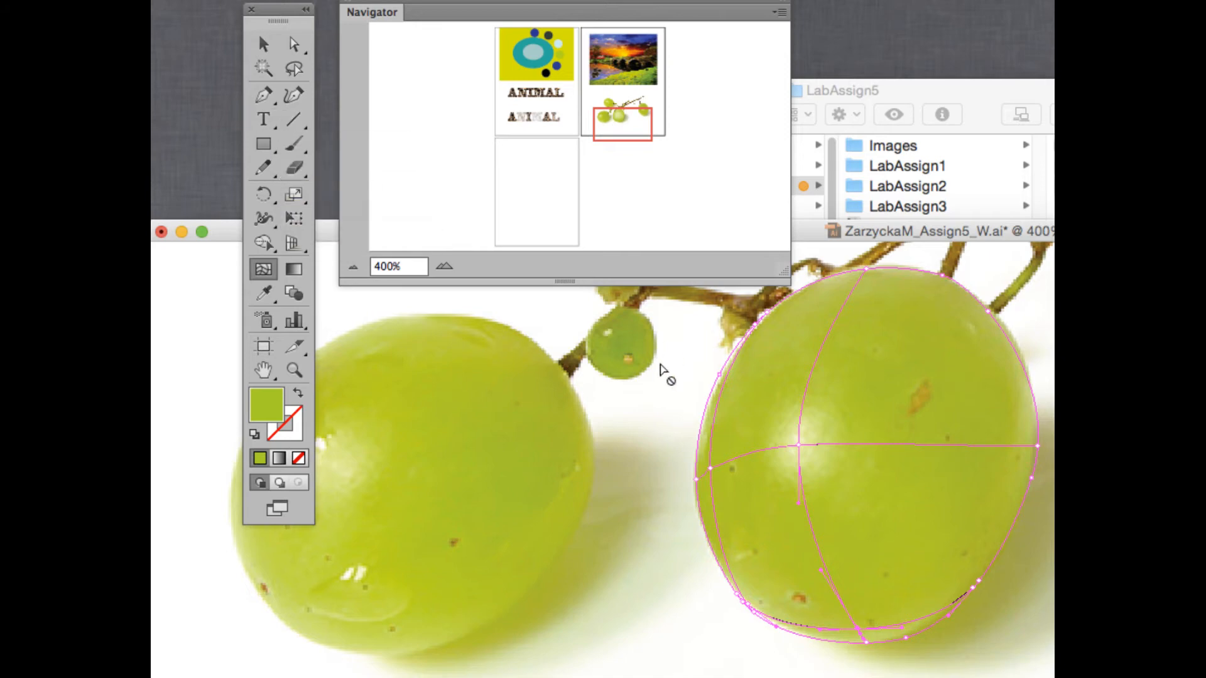
pyautogui.press('i')
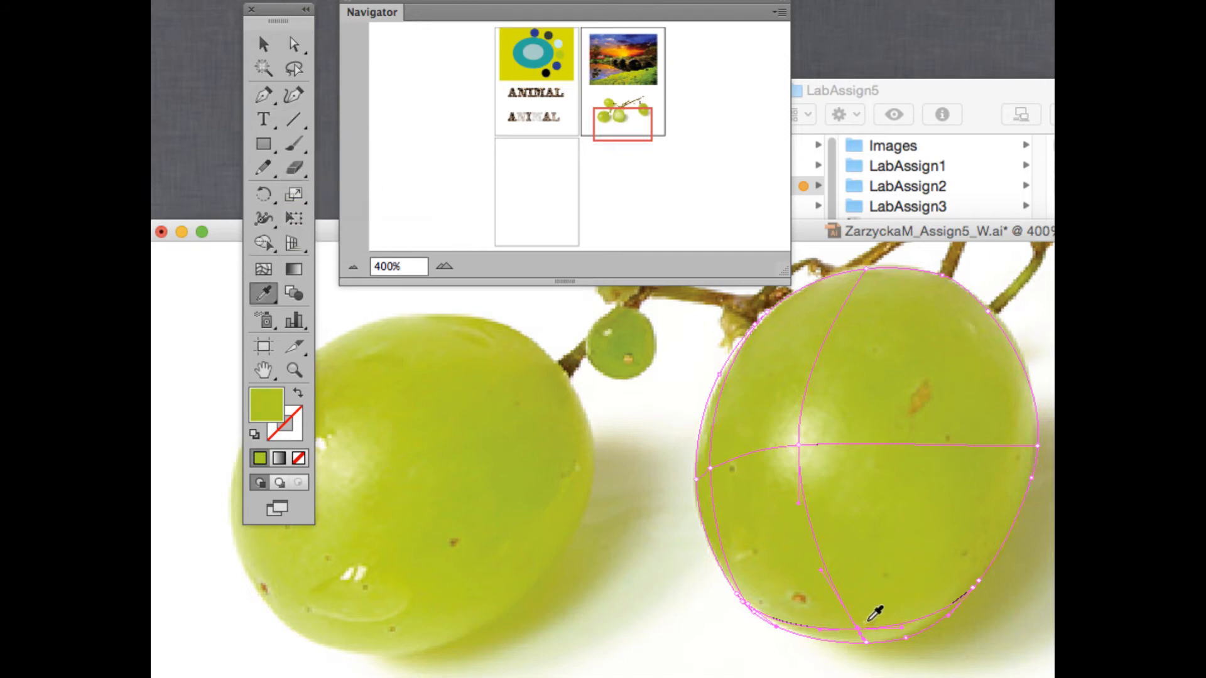
pyautogui.scroll(-2, 874, 612)
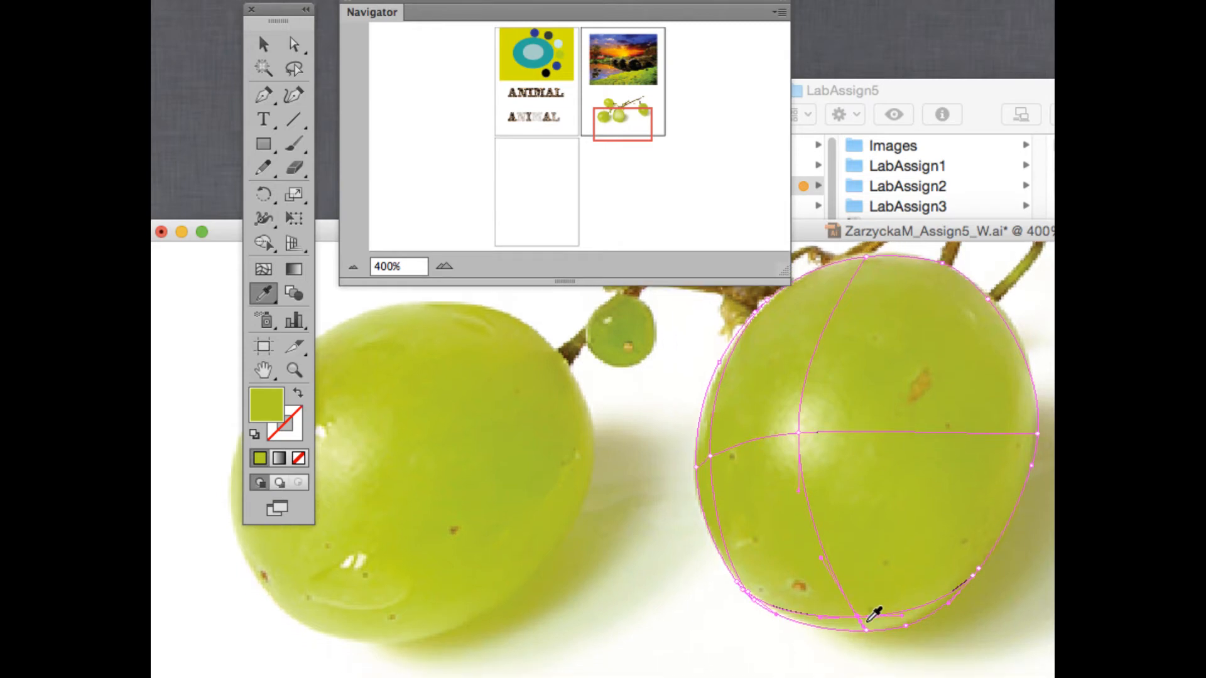
pyautogui.scroll(-1, 875, 614)
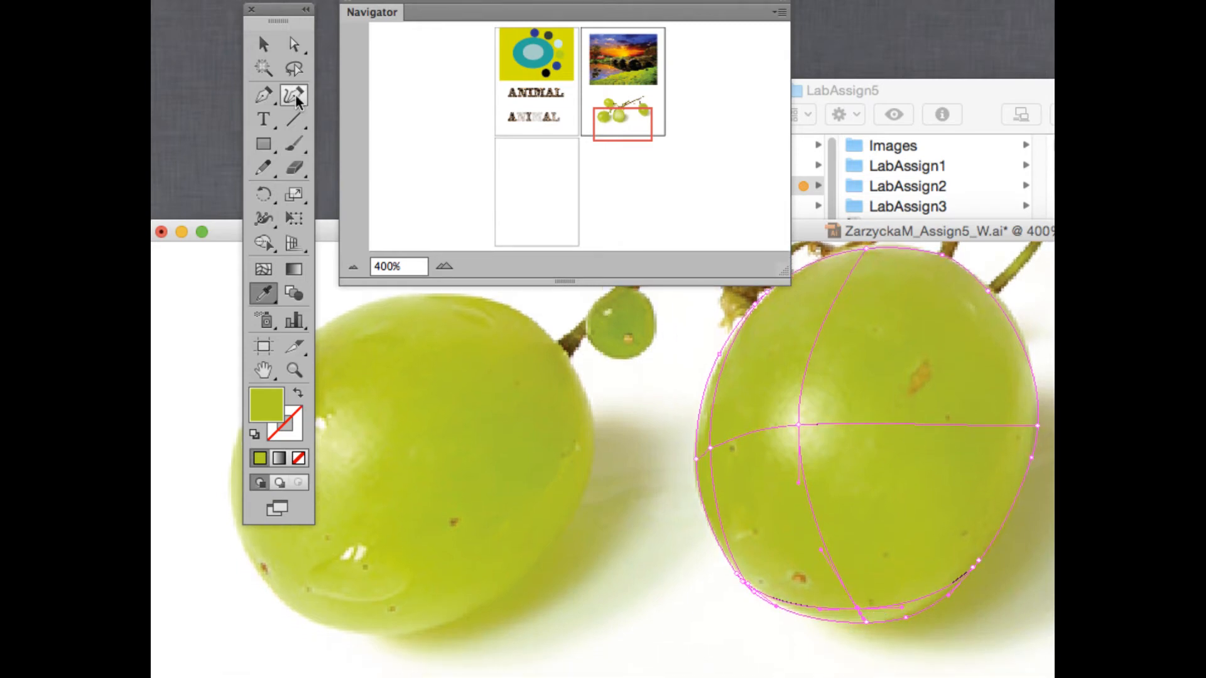
# Try to color the mesh's bottom edge point with the light green sampled just inside the grape's outline
pyautogui.click(298, 50)
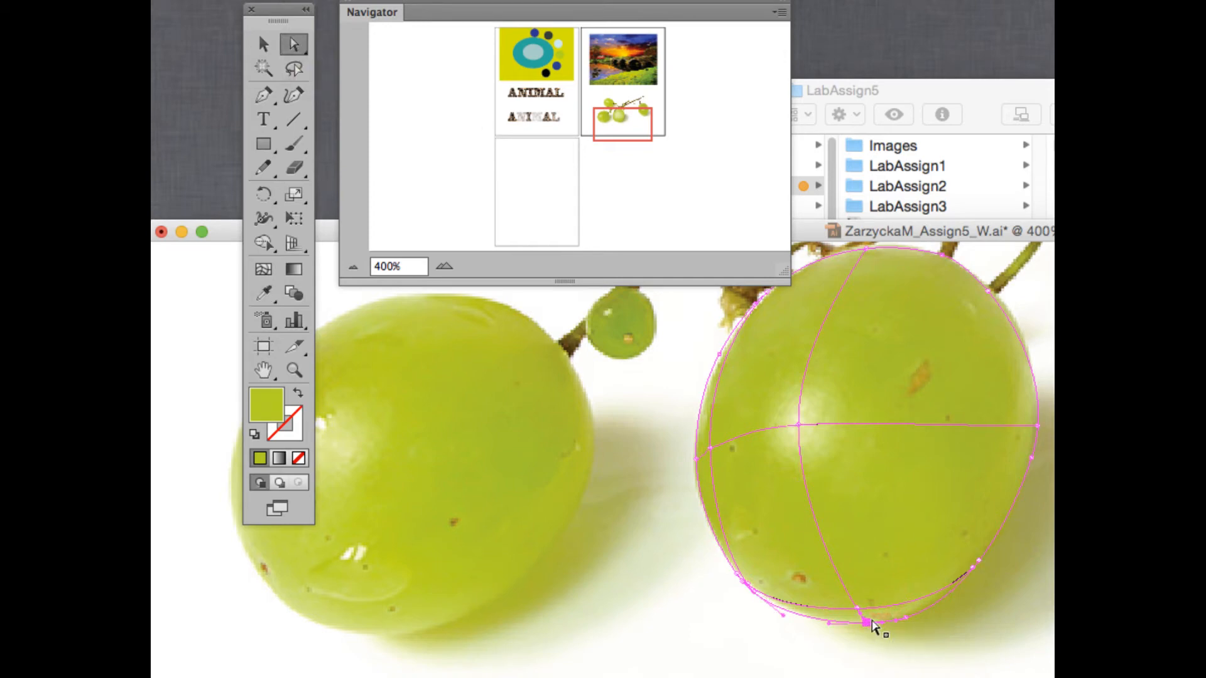
pyautogui.press('i')
pyautogui.click(877, 617)
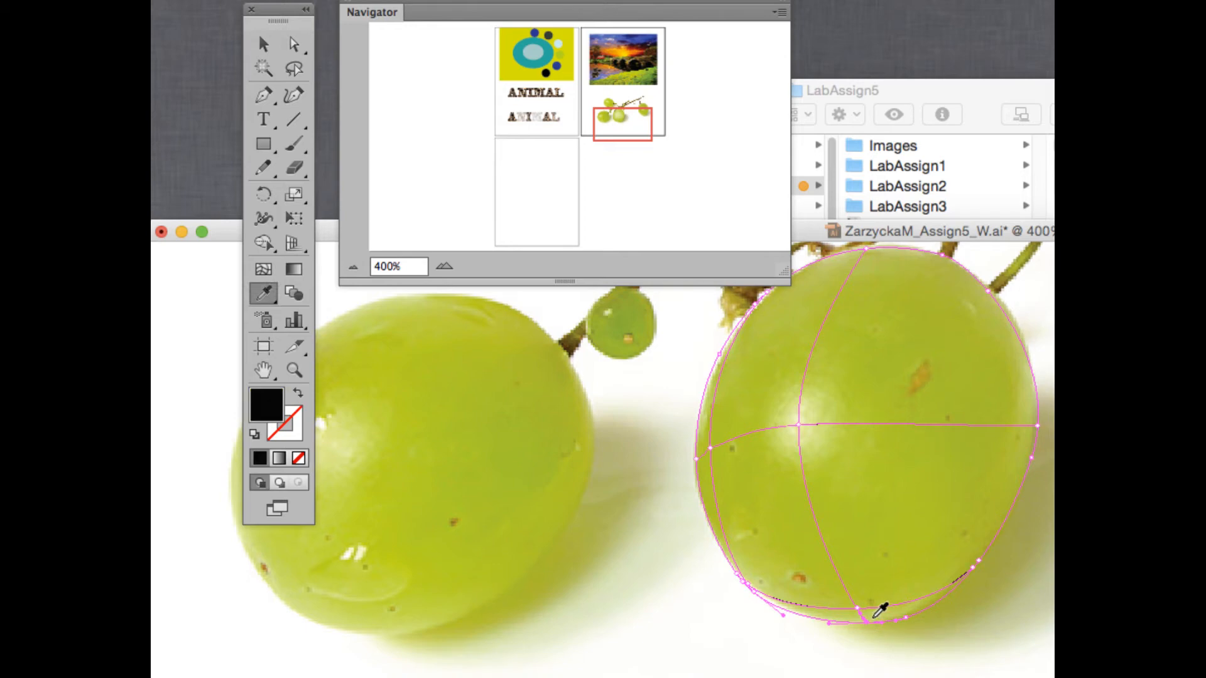
pyautogui.click(875, 617)
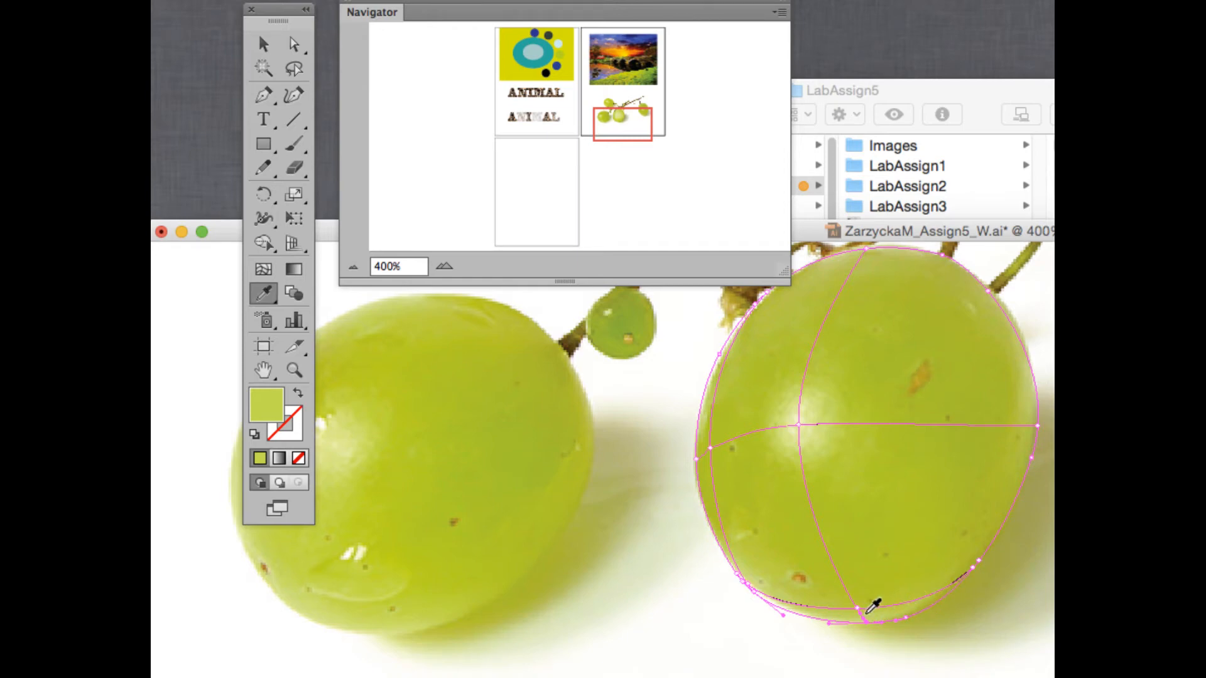
# Add a mesh point between the two lowest points on the vertical line, lower it slightly, and color it with olive green from the nearby photo
pyautogui.click(264, 242)
pyautogui.click(265, 270)
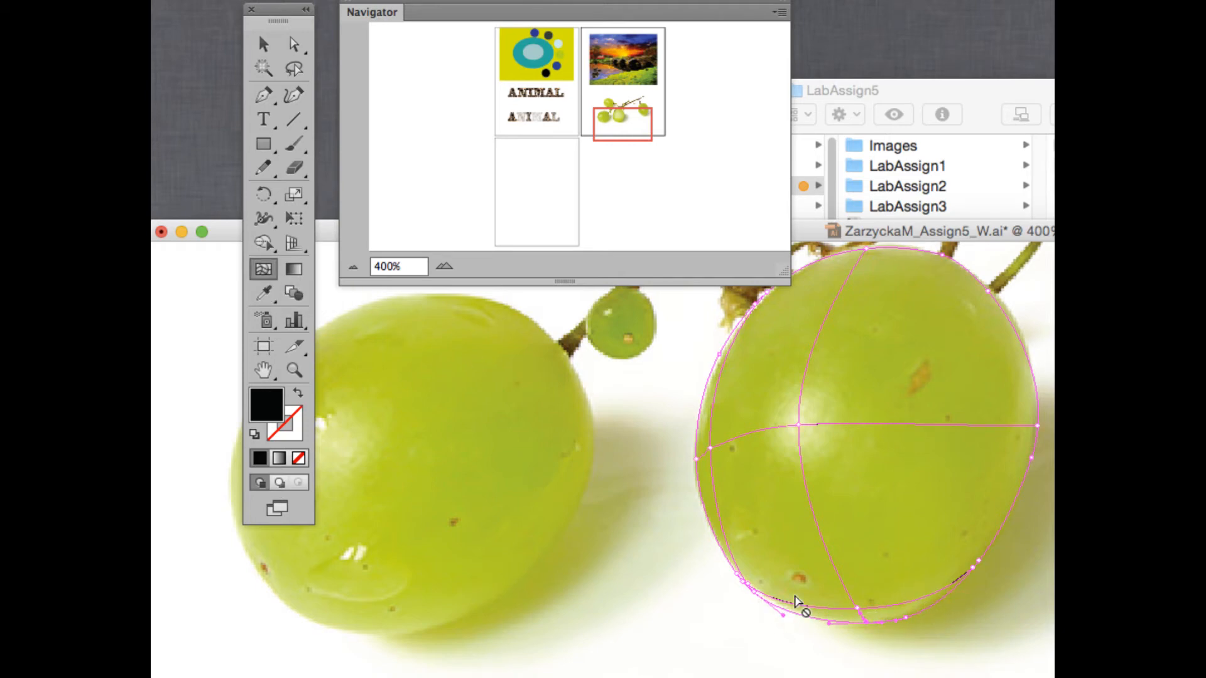
pyautogui.press('super+equal')
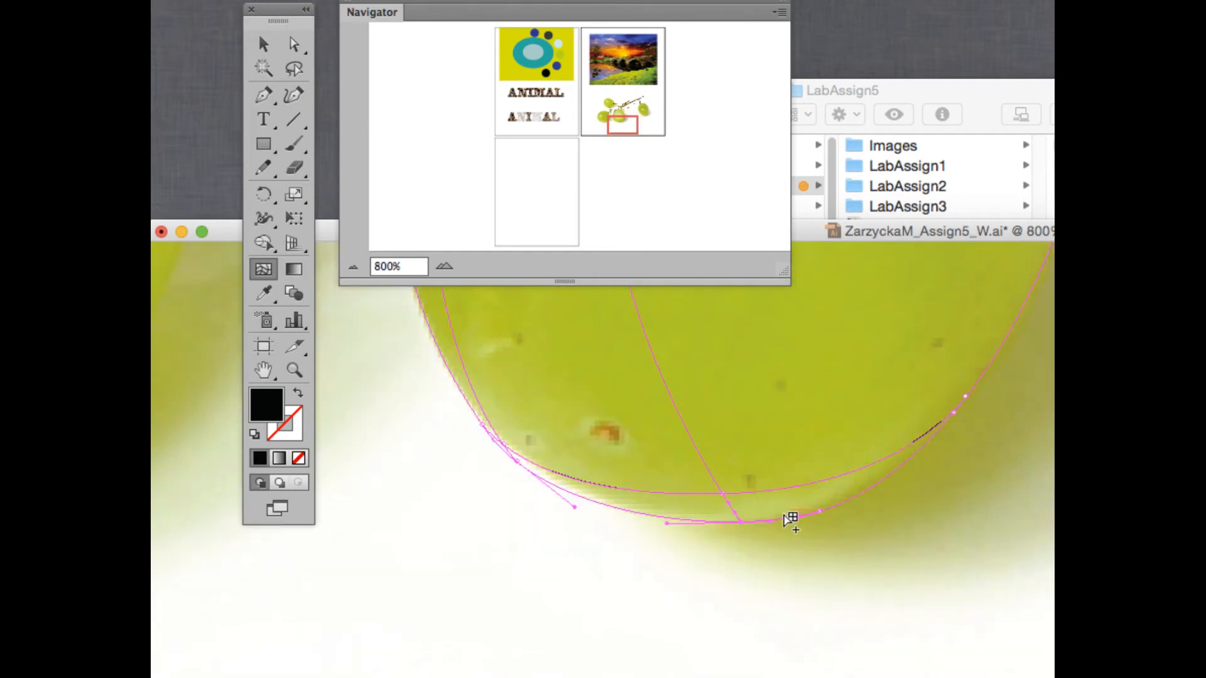
pyautogui.click(731, 509)
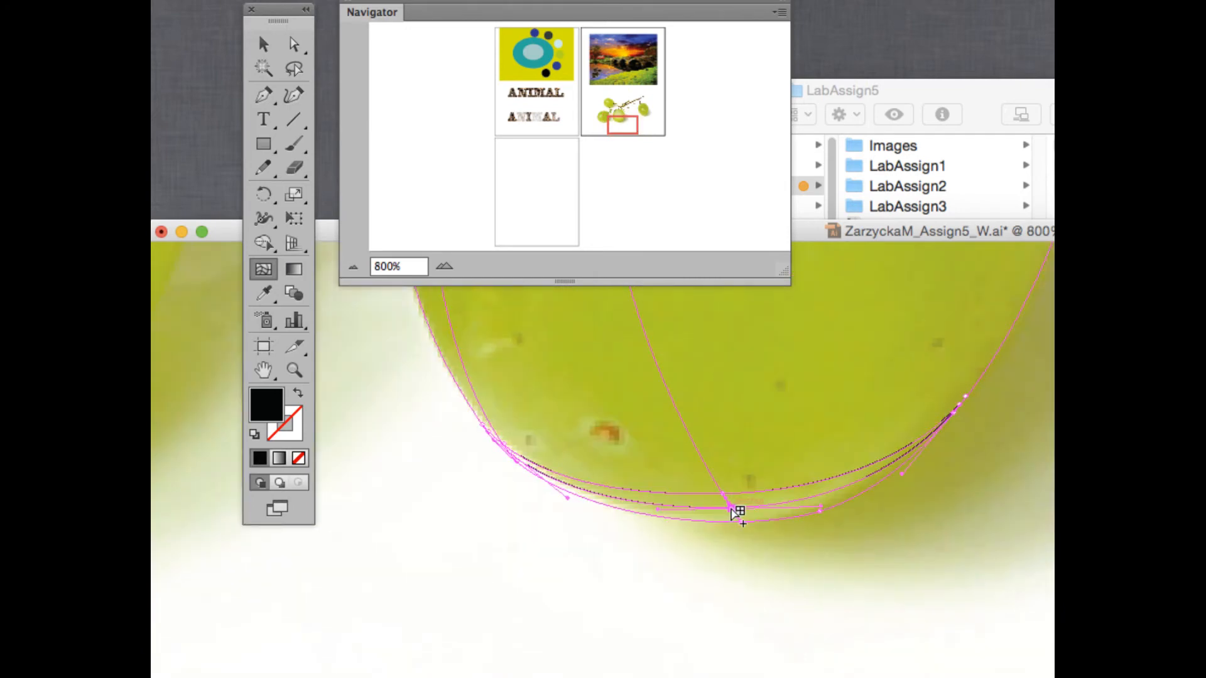
pyautogui.press('a')
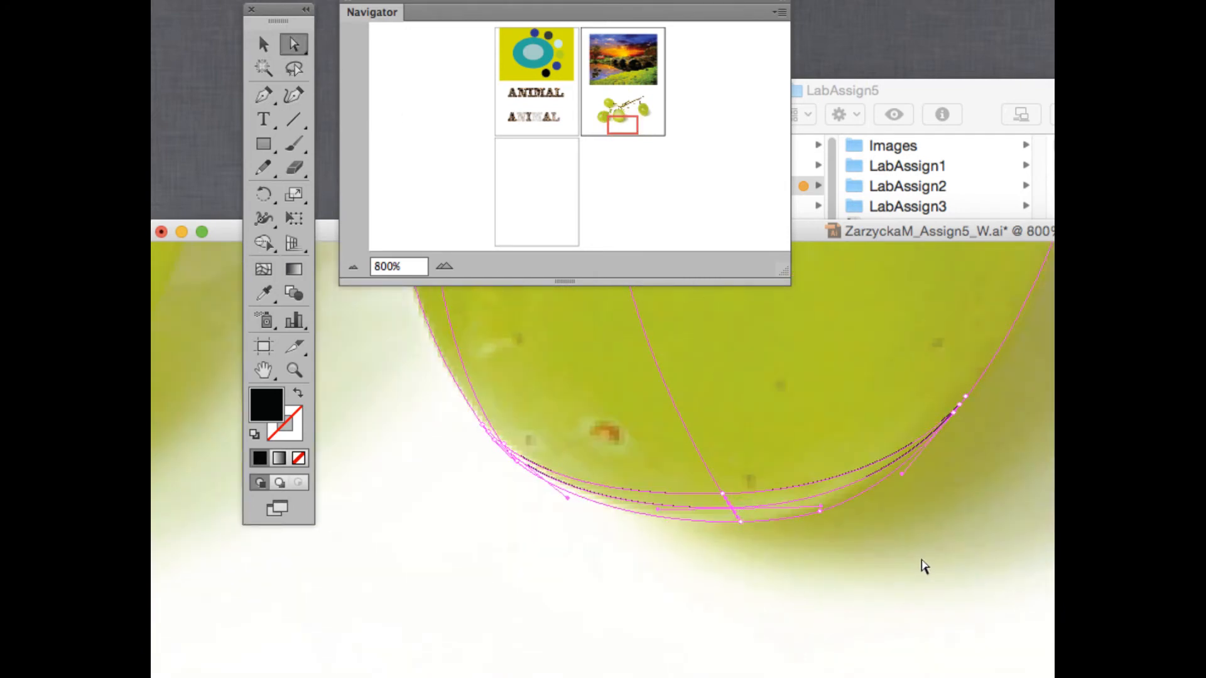
pyautogui.moveTo(732, 506); pyautogui.dragTo(734, 514)
pyautogui.click(265, 293)
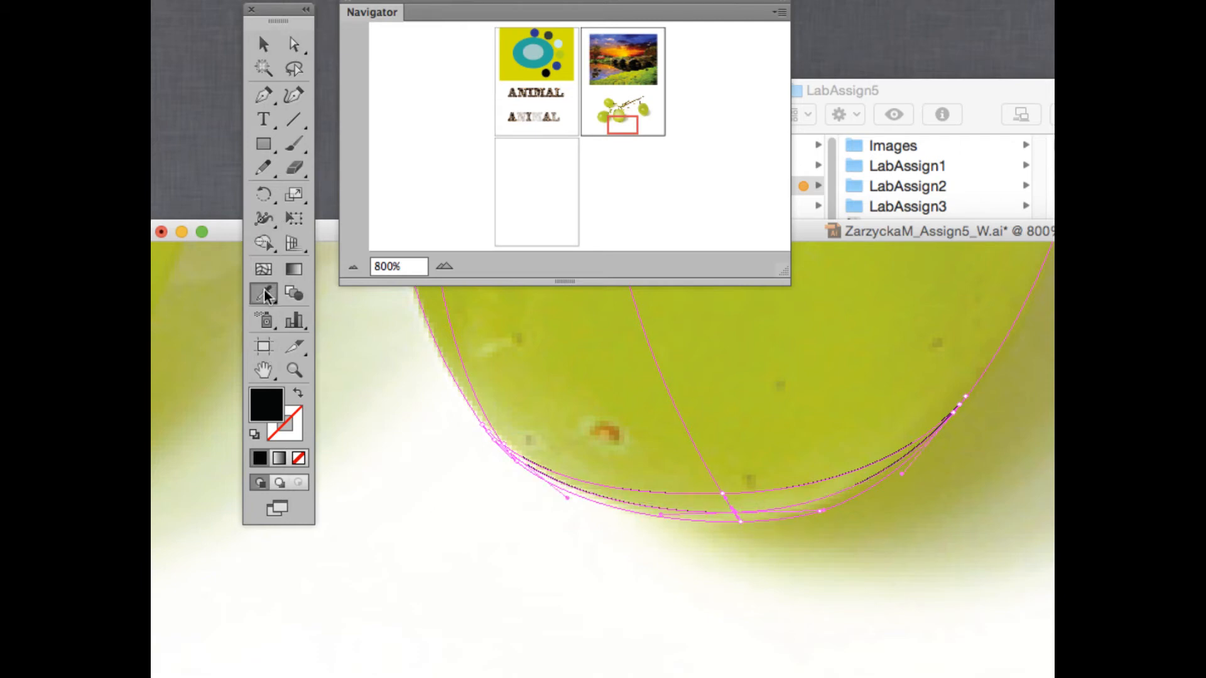
pyautogui.click(830, 501)
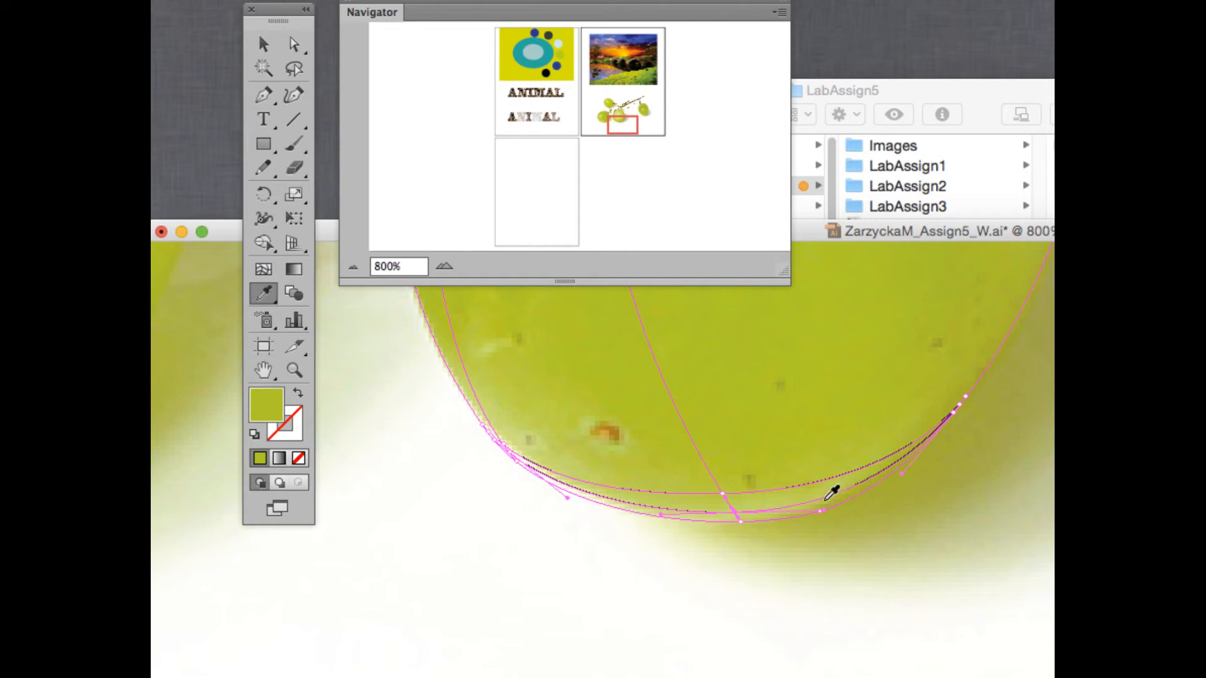
# Select the outline point at the foot of the vertical mesh line and give it the pale yellow-green from the grape's lower rim
pyautogui.click(295, 43)
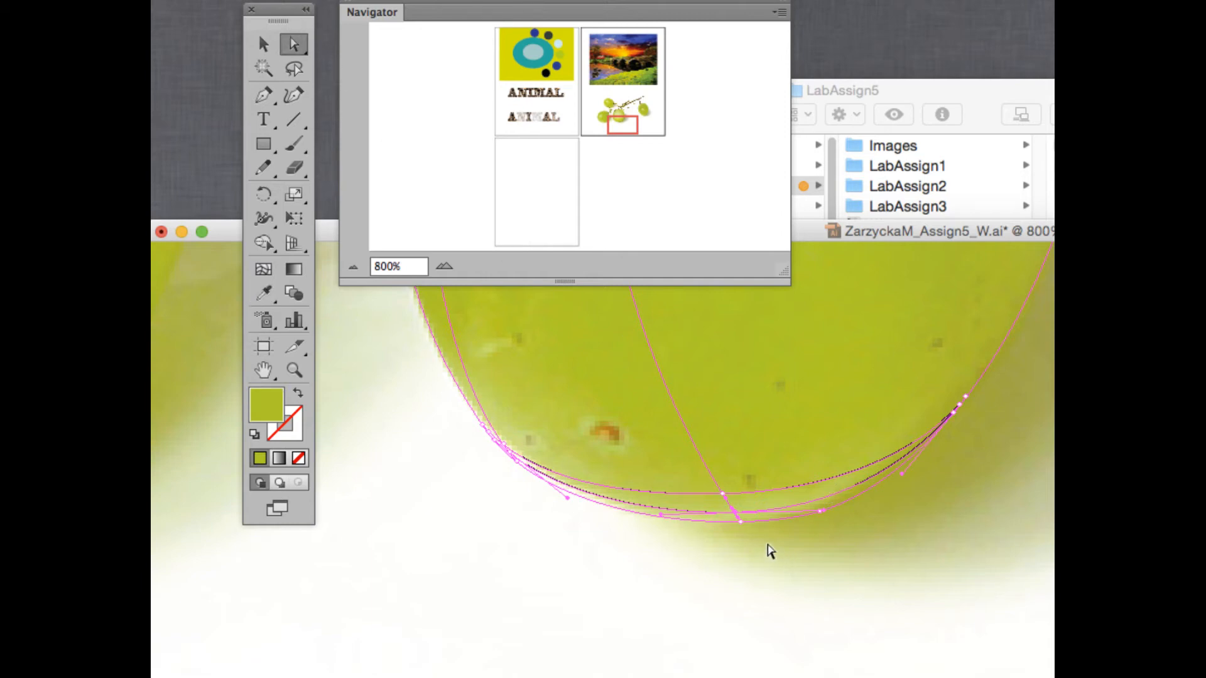
pyautogui.click(740, 522)
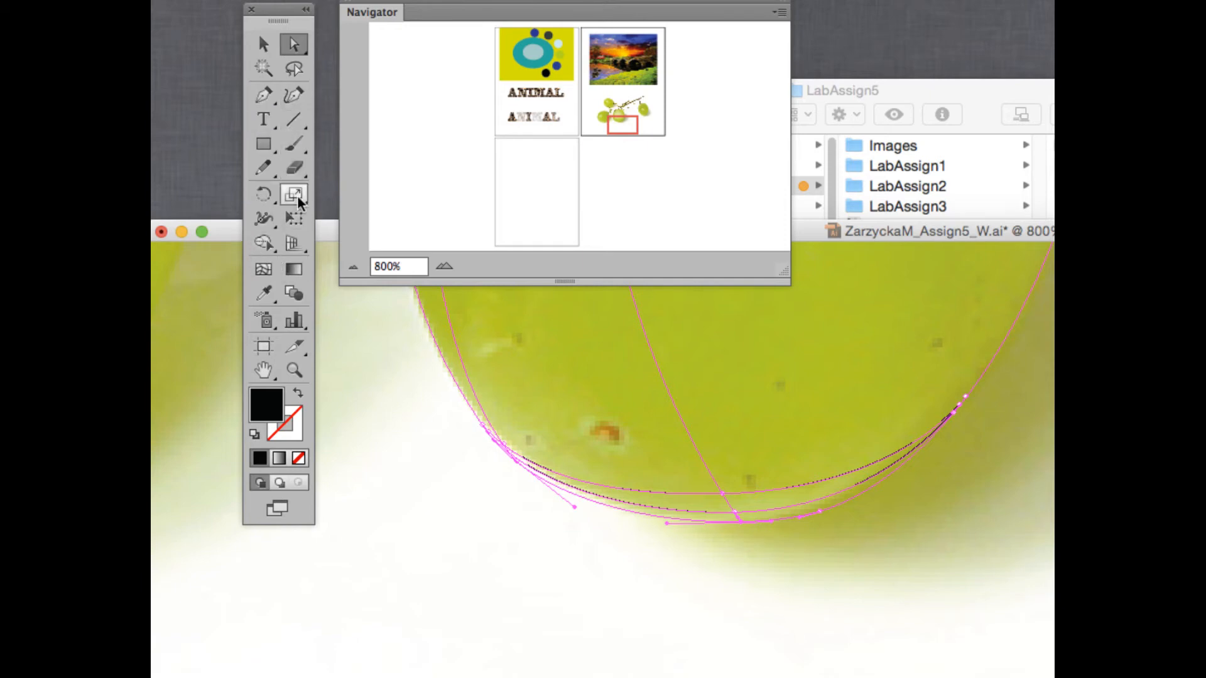
pyautogui.click(264, 293)
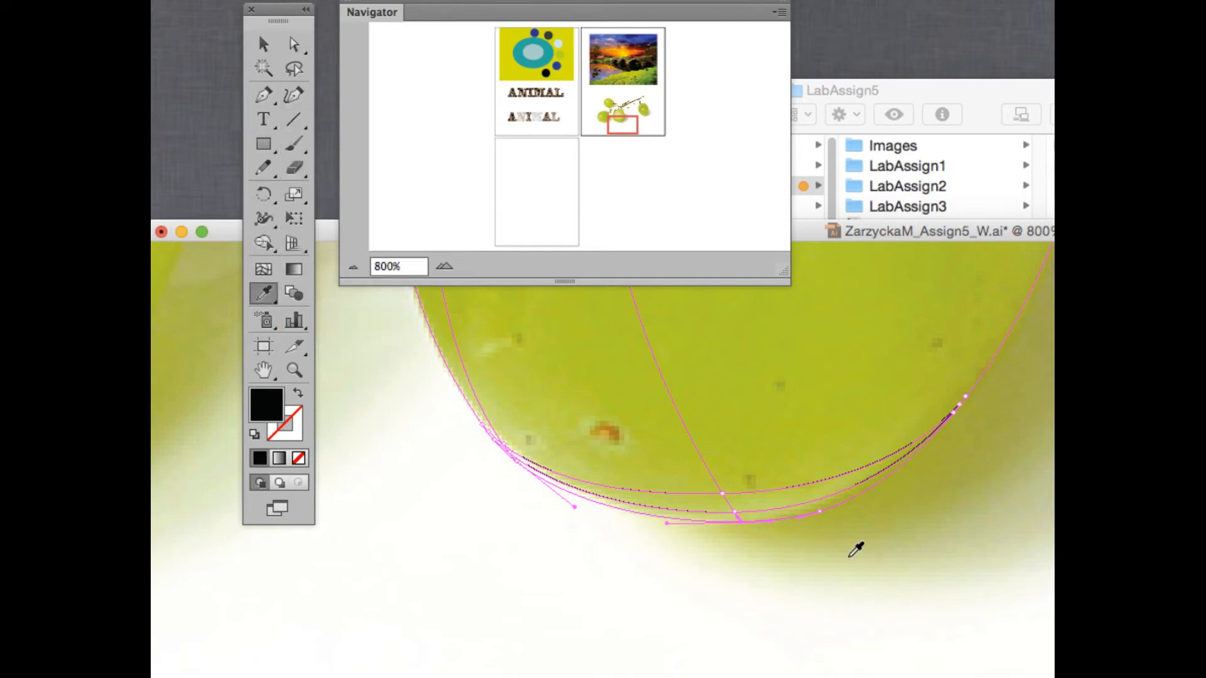
pyautogui.click(757, 511)
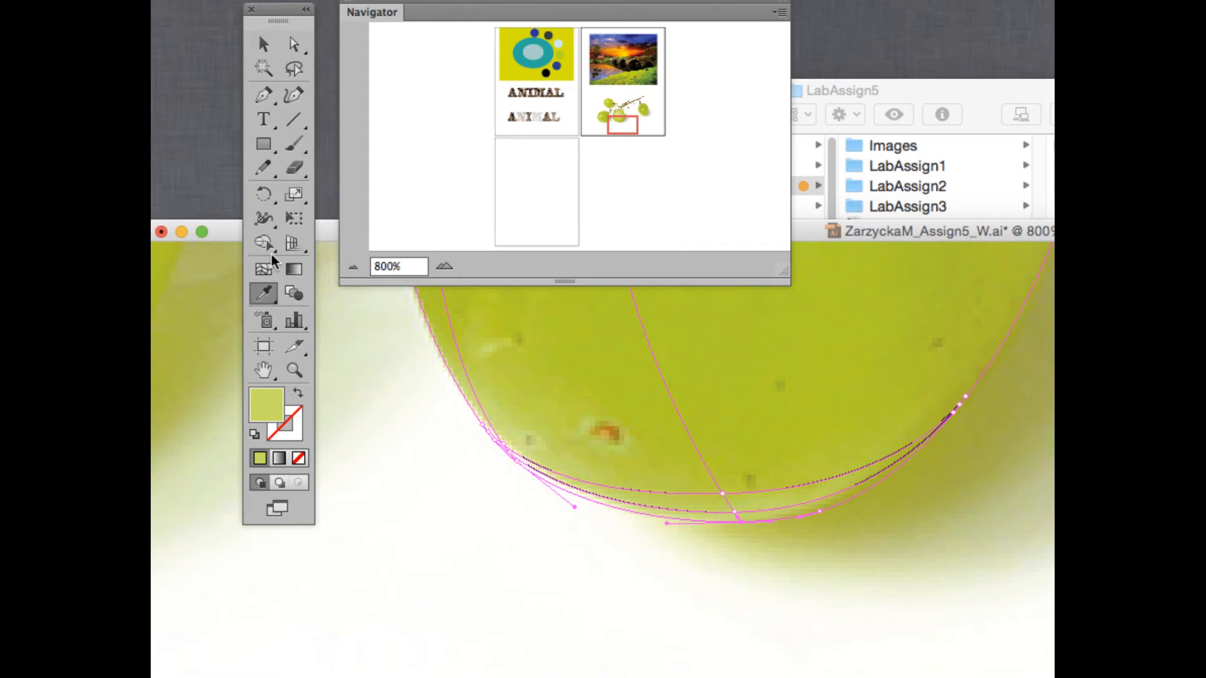
# Color the outline point just right of the grape's bottom point with the darker green sampled beside it
pyautogui.press('a')
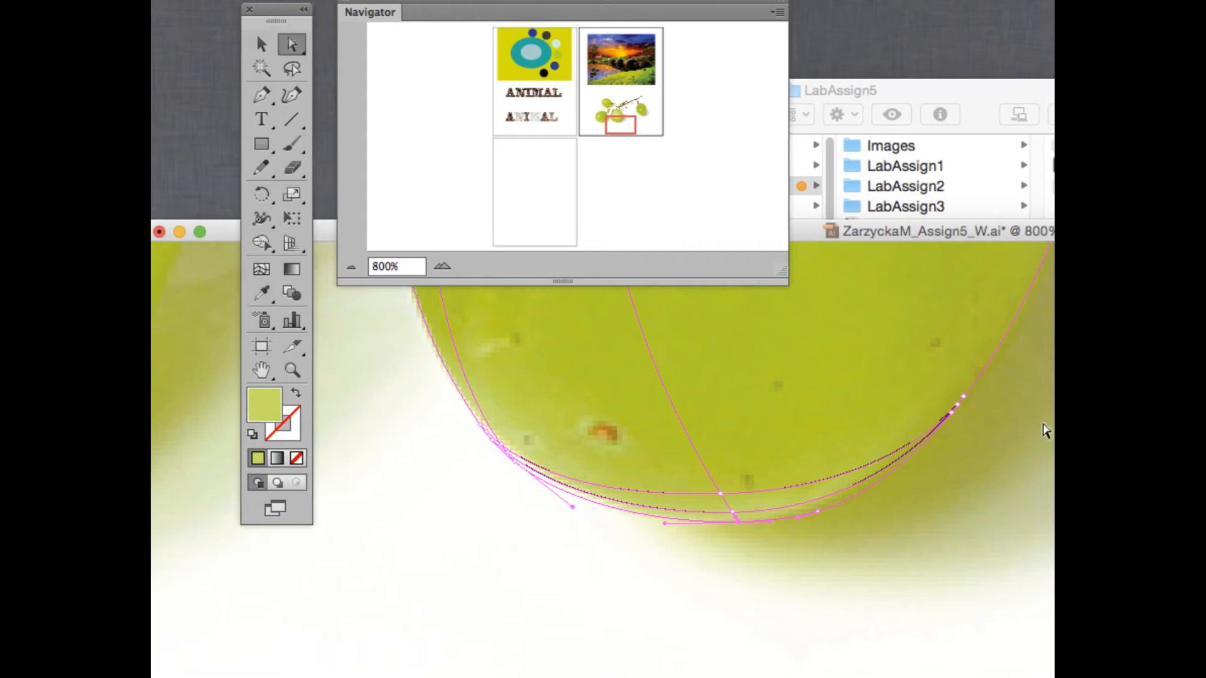
pyautogui.click(819, 514)
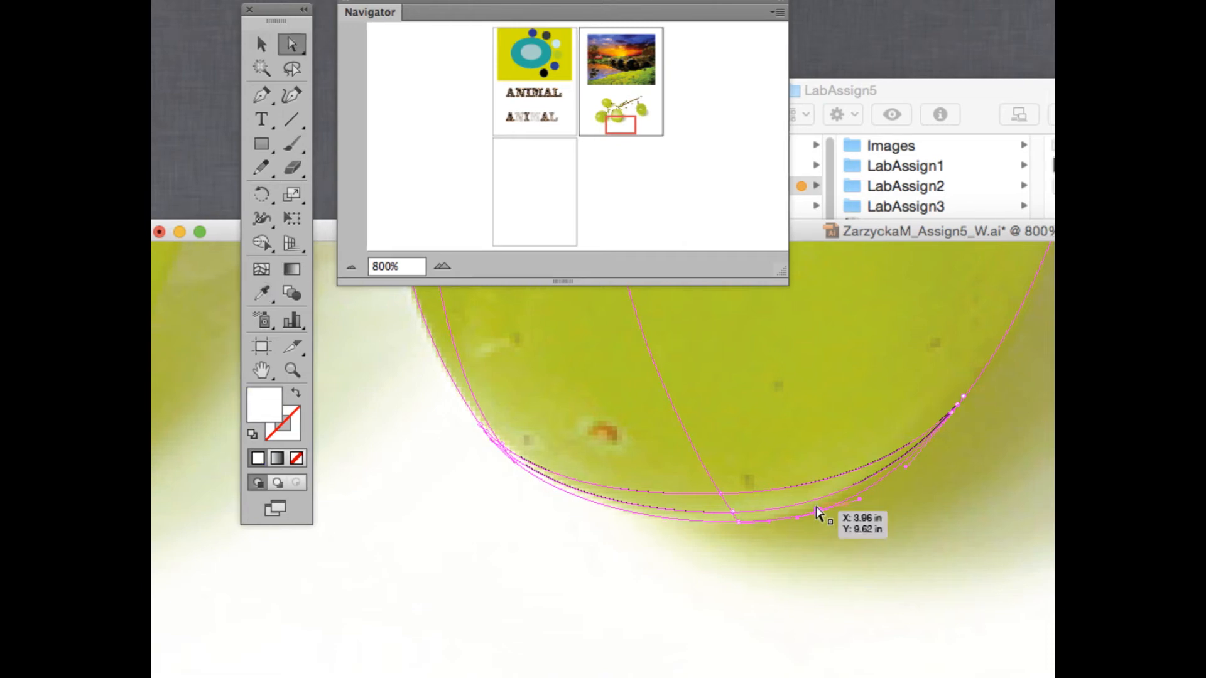
pyautogui.press('i')
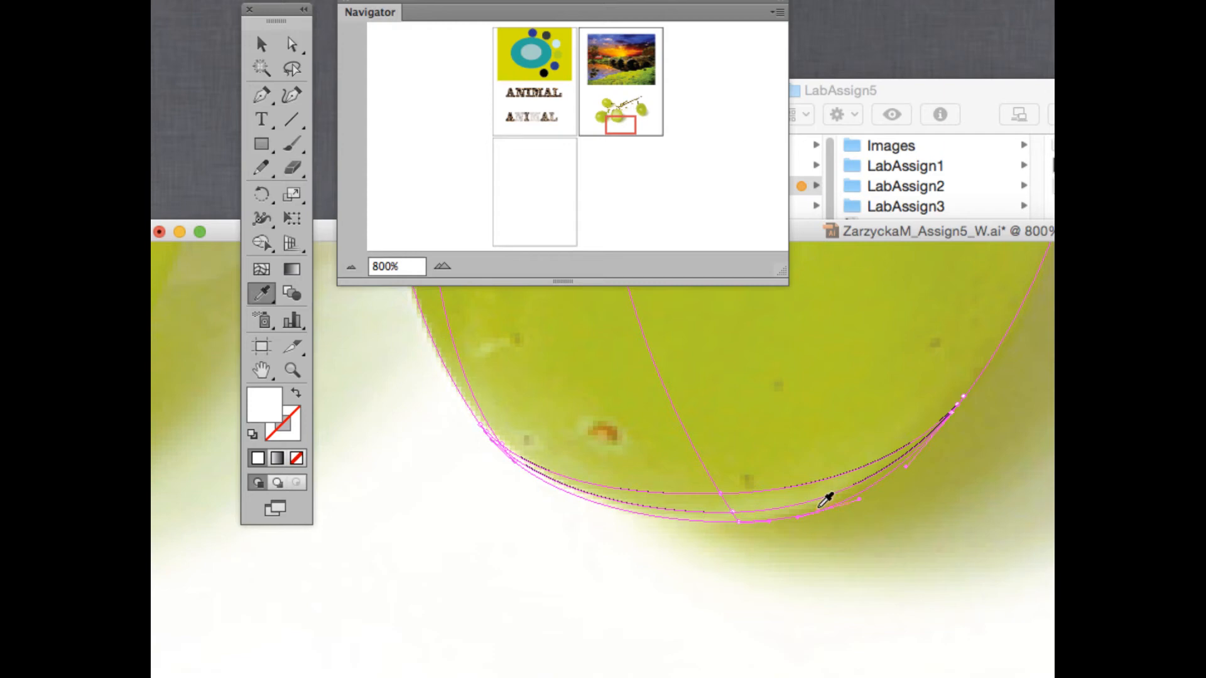
pyautogui.click(819, 506)
# Check the fills of the mesh points on the lower-left outline, and color the lower-right outline point with the green sampled beside it
pyautogui.press('a')
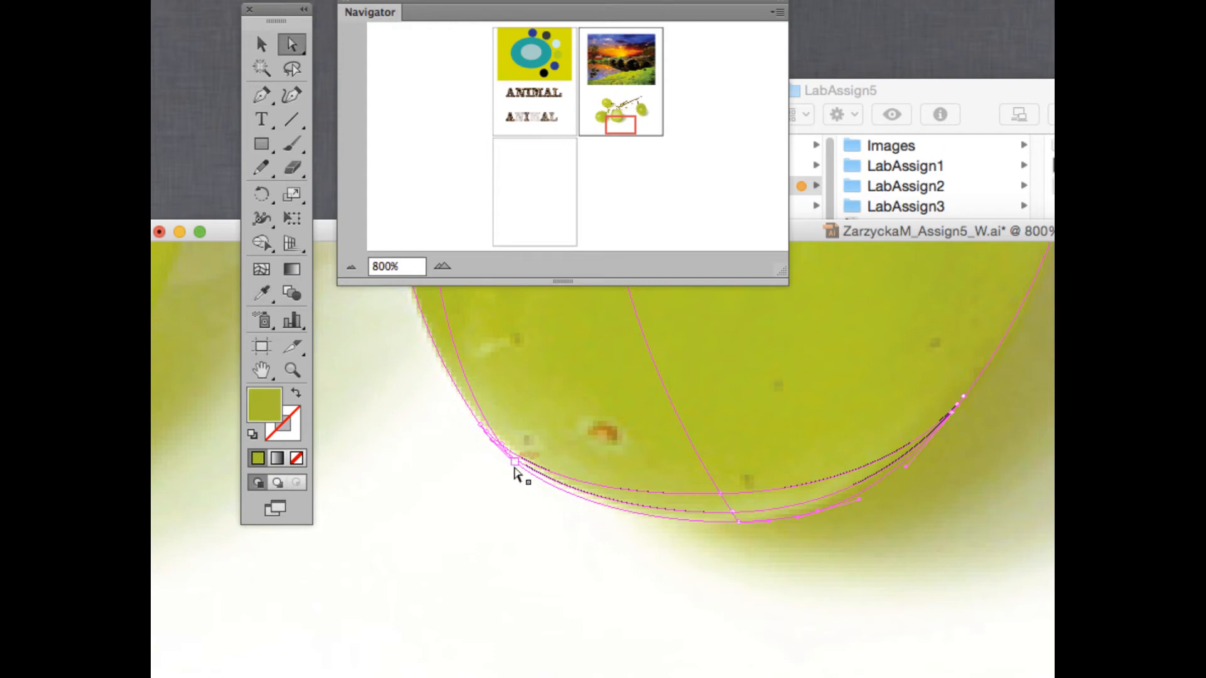
pyautogui.click(514, 462)
pyautogui.click(503, 445)
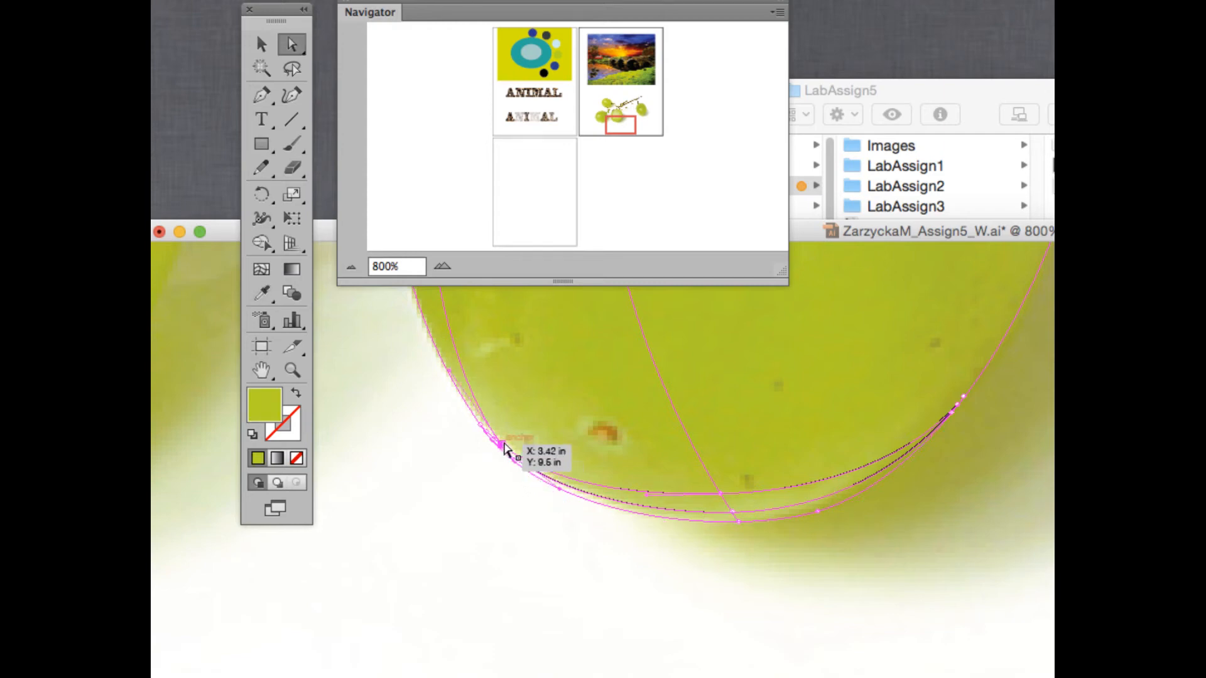
pyautogui.click(951, 413)
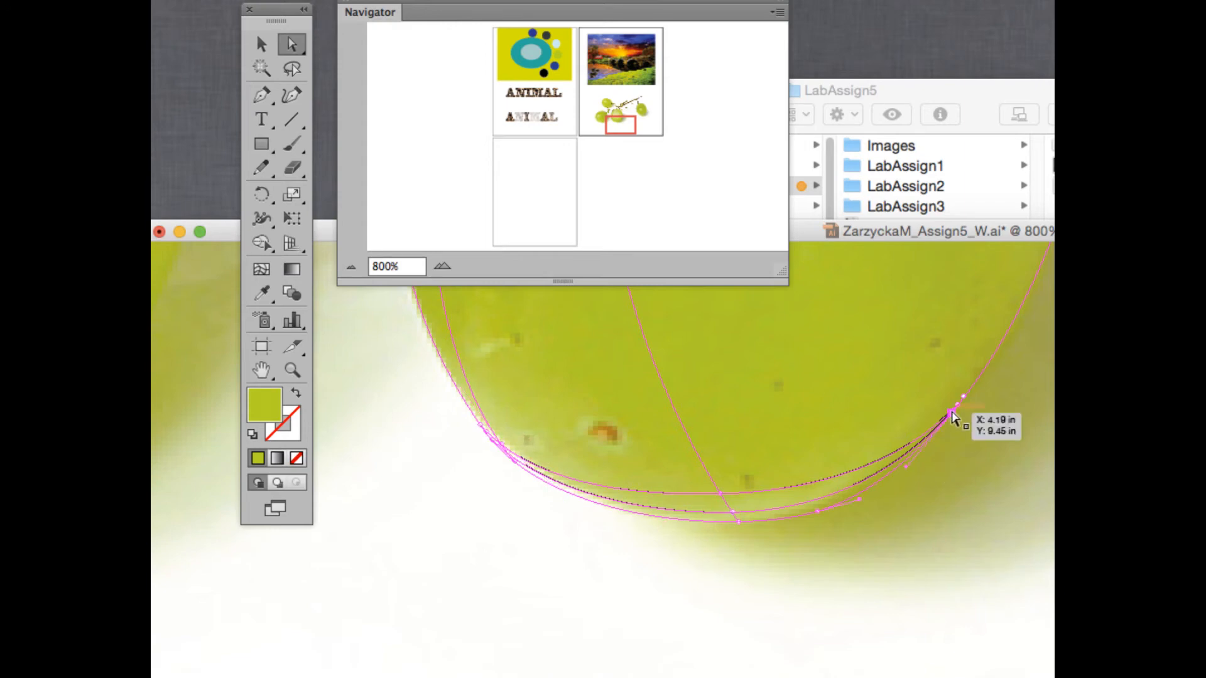
pyautogui.press('i')
pyautogui.click(941, 409)
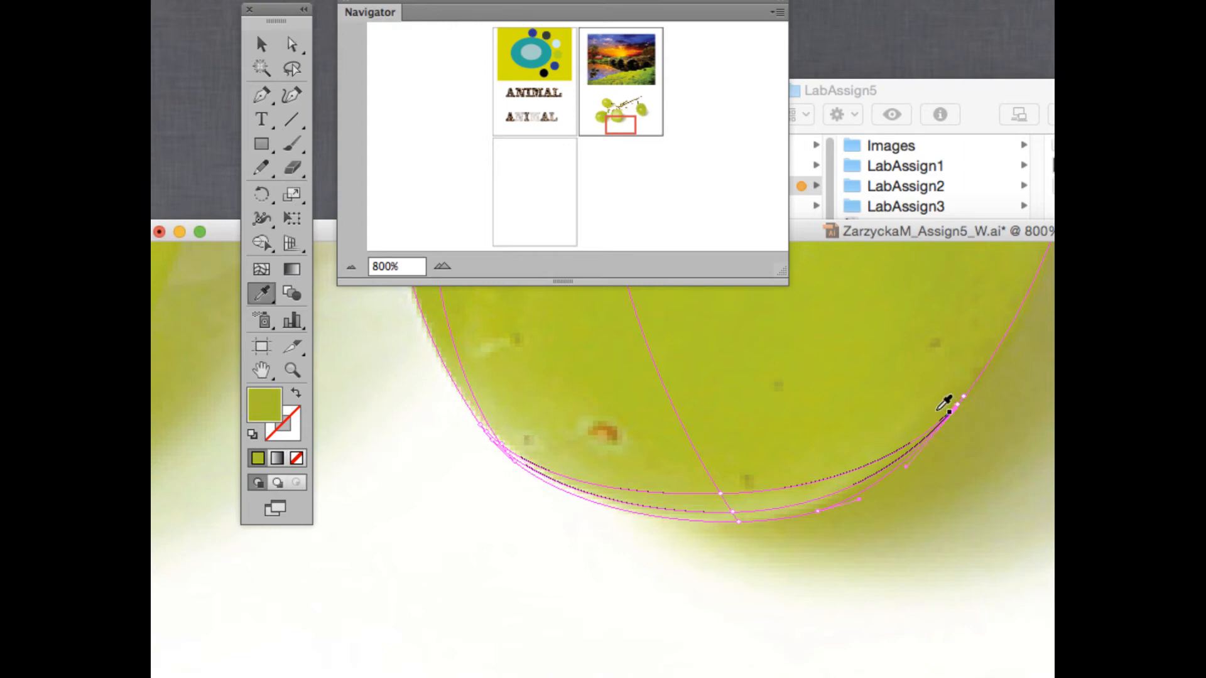
# Resample the color of the inner mesh point where the vertical line meets the uppermost lower row, using yellow-green b4ca26 from the photo
pyautogui.press('a')
pyautogui.click(721, 496)
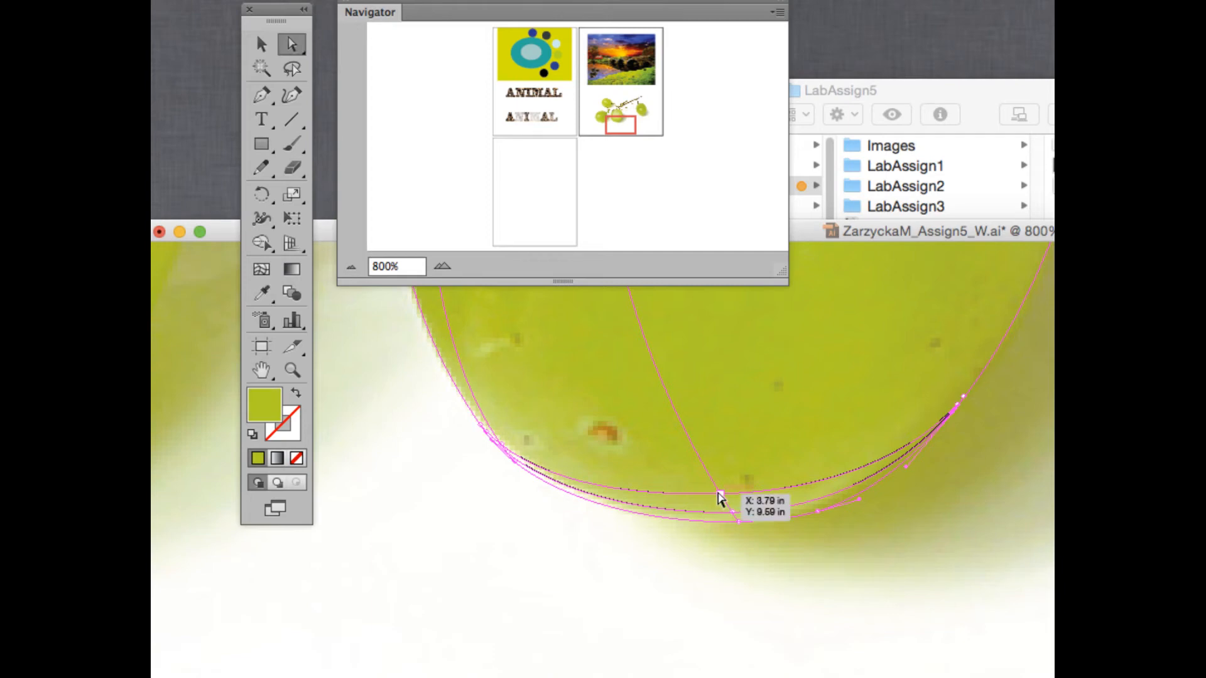
pyautogui.press('i')
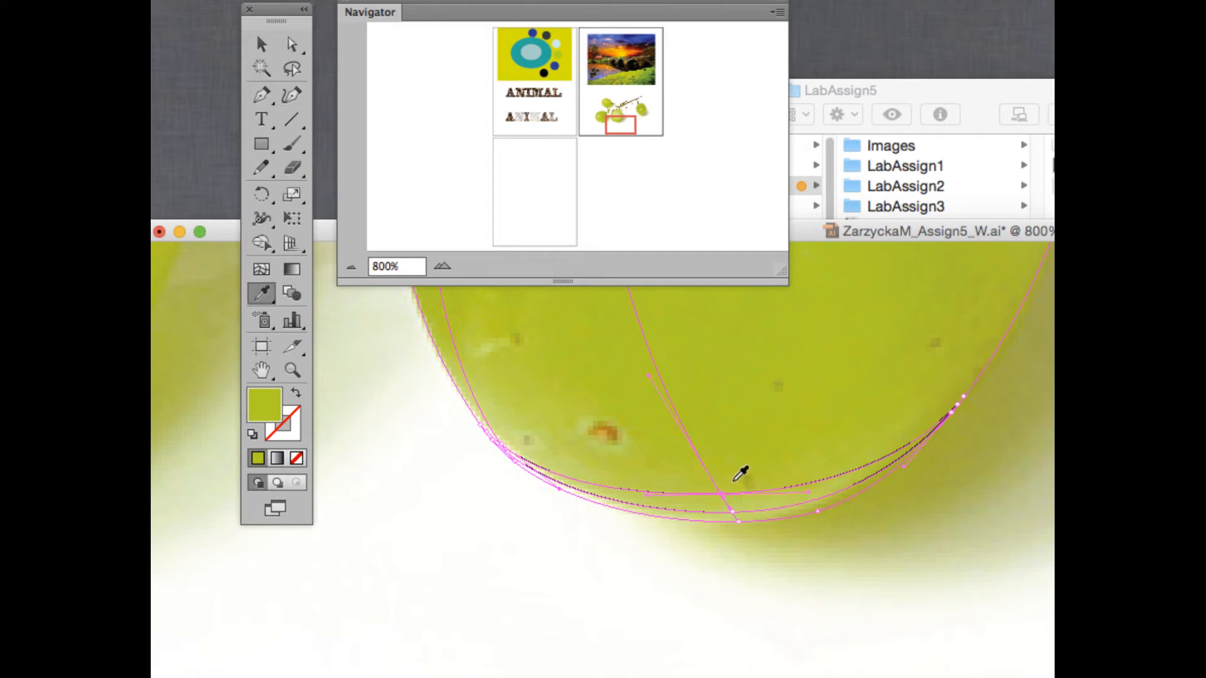
pyautogui.click(732, 480)
pyautogui.click(716, 482)
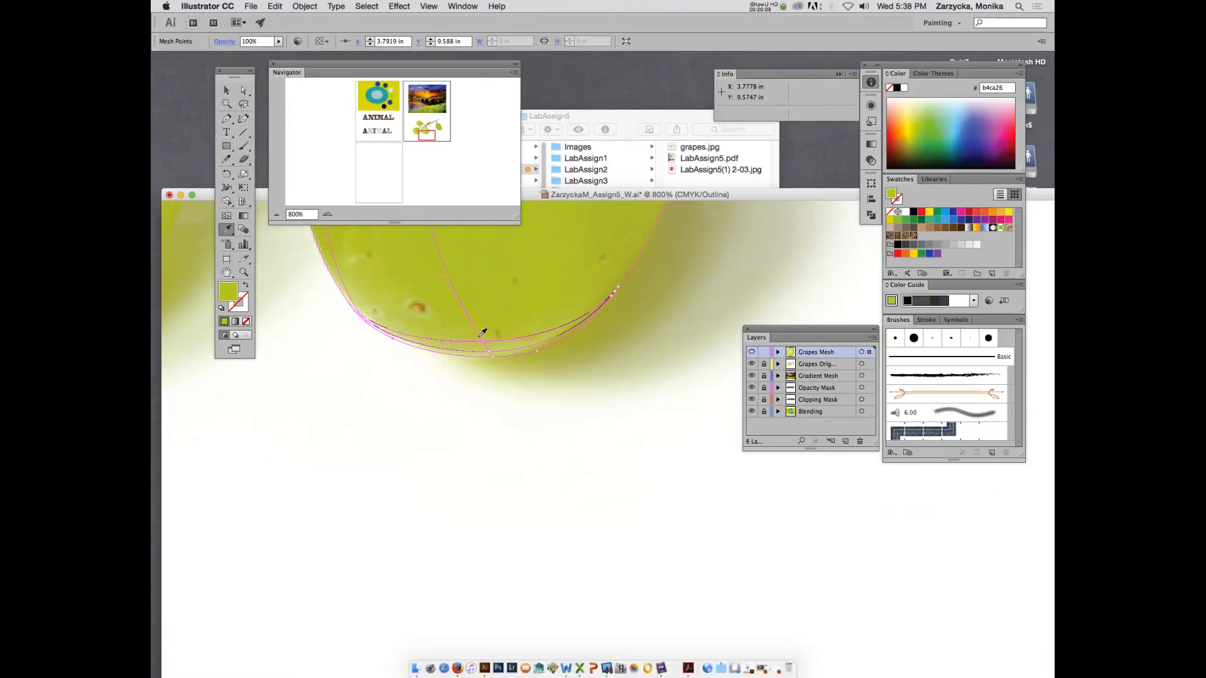
# Deselect the grape mesh and close the Navigator to free the space above the canvas
pyautogui.scroll(10, 682, 371)
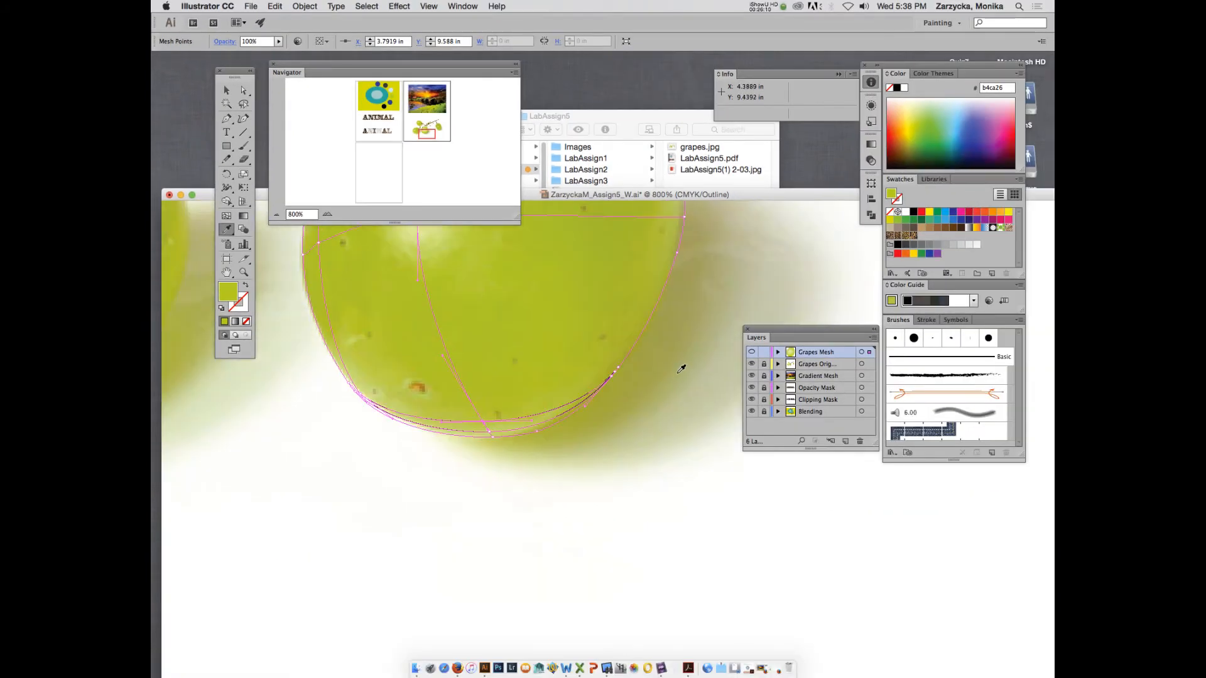
pyautogui.scroll(-4, 680, 369)
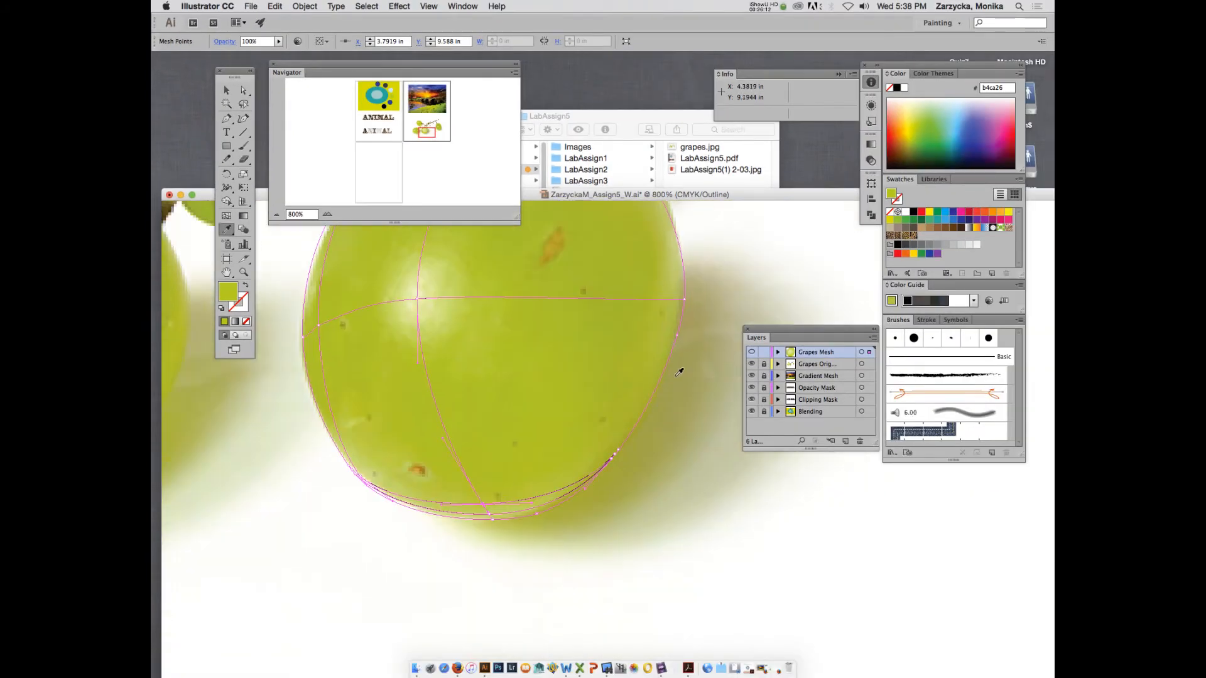
pyautogui.scroll(3, 678, 372)
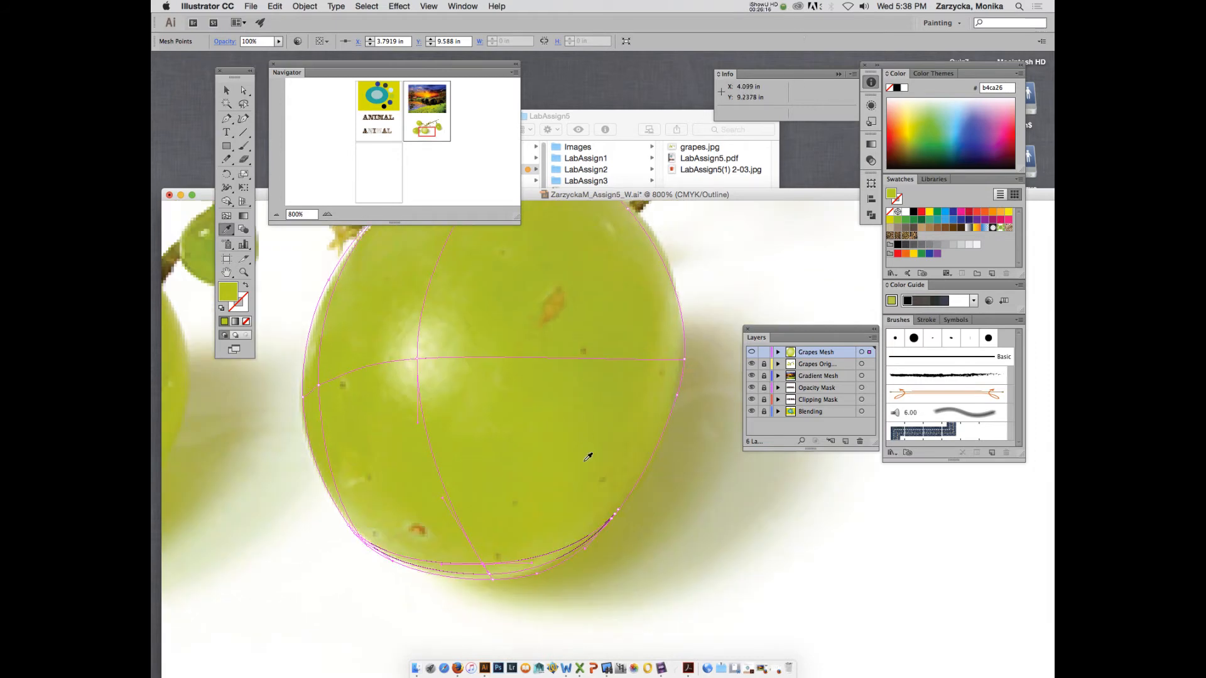
pyautogui.click(758, 5)
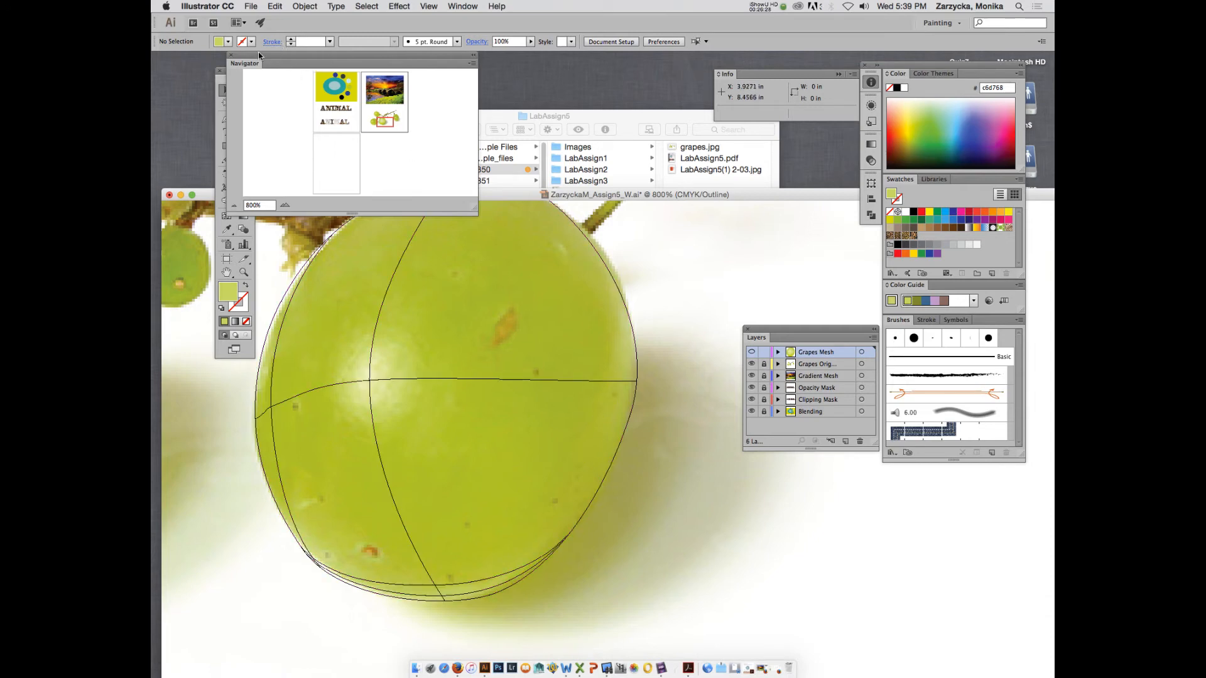
pyautogui.click(231, 56)
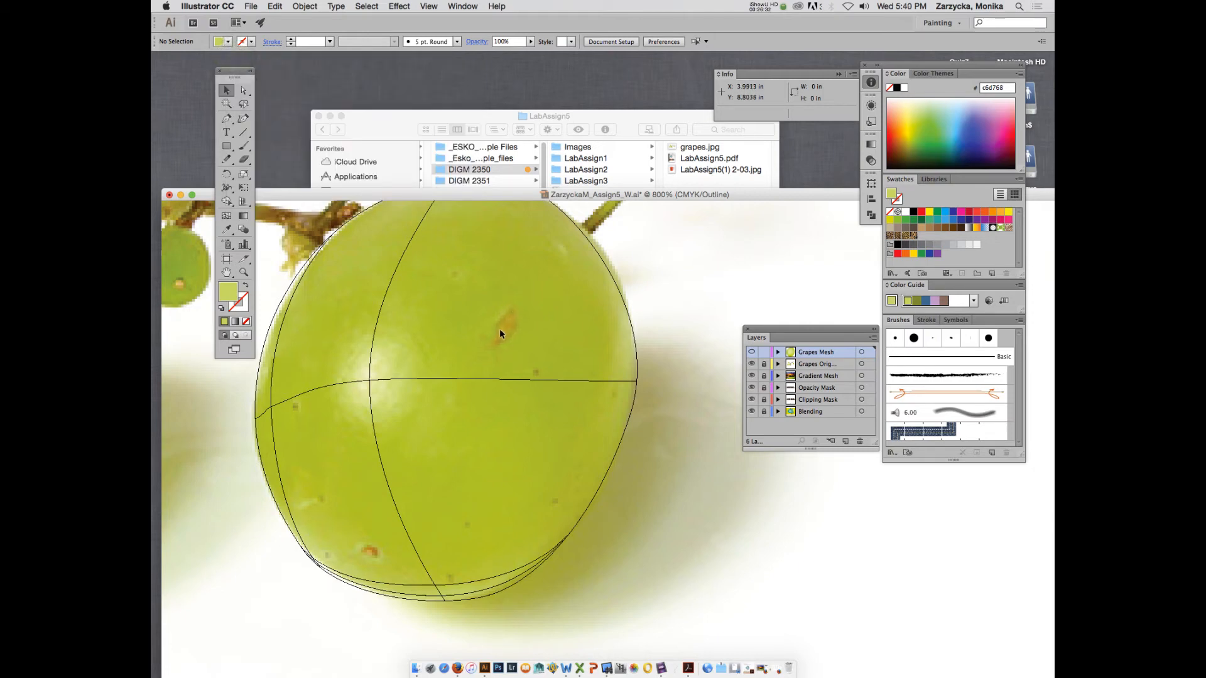
# Add a mesh point on the horizontal mesh line just inside the grape's right edge
pyautogui.press('m')
pyautogui.press('u')
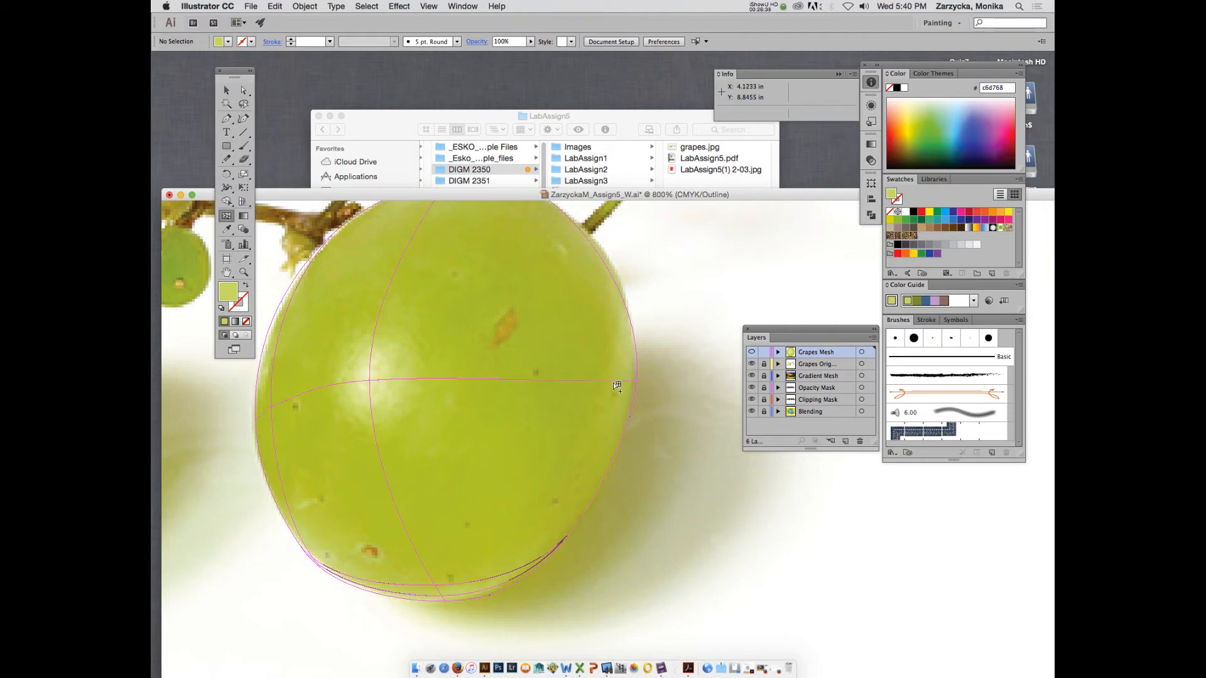
pyautogui.click(612, 382)
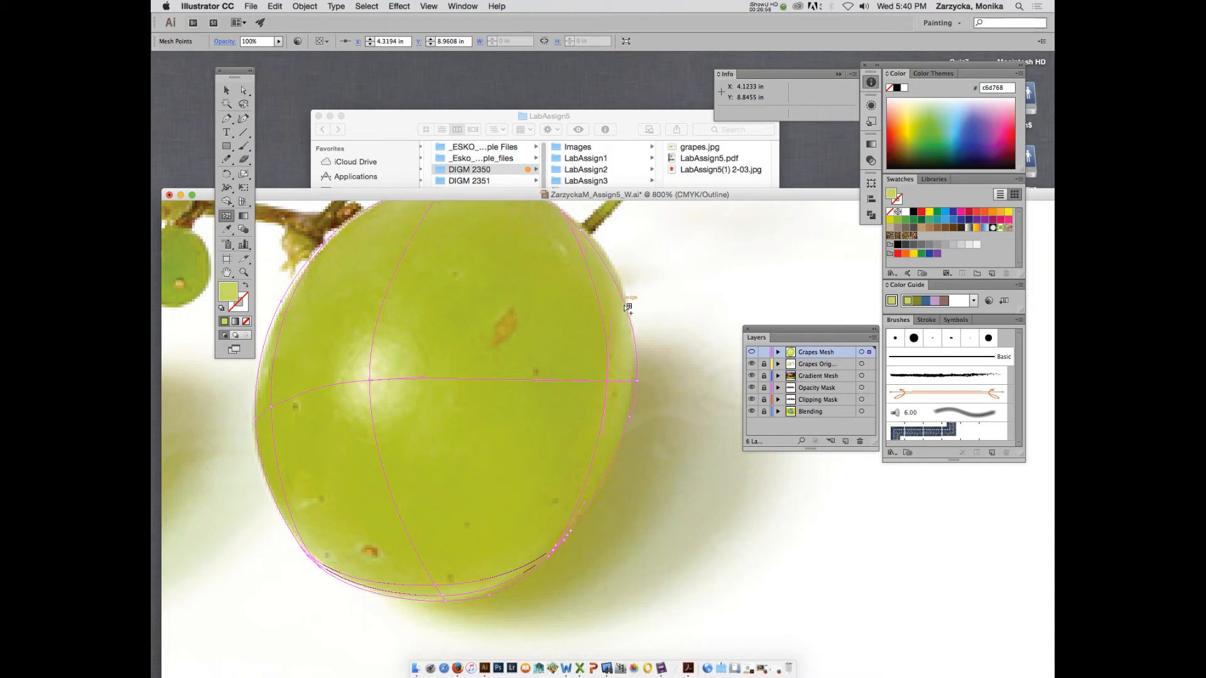
# Bend the new vertical mesh line along the grape's right edge and move its crossing point slightly outward
pyautogui.scroll(3, 621, 305)
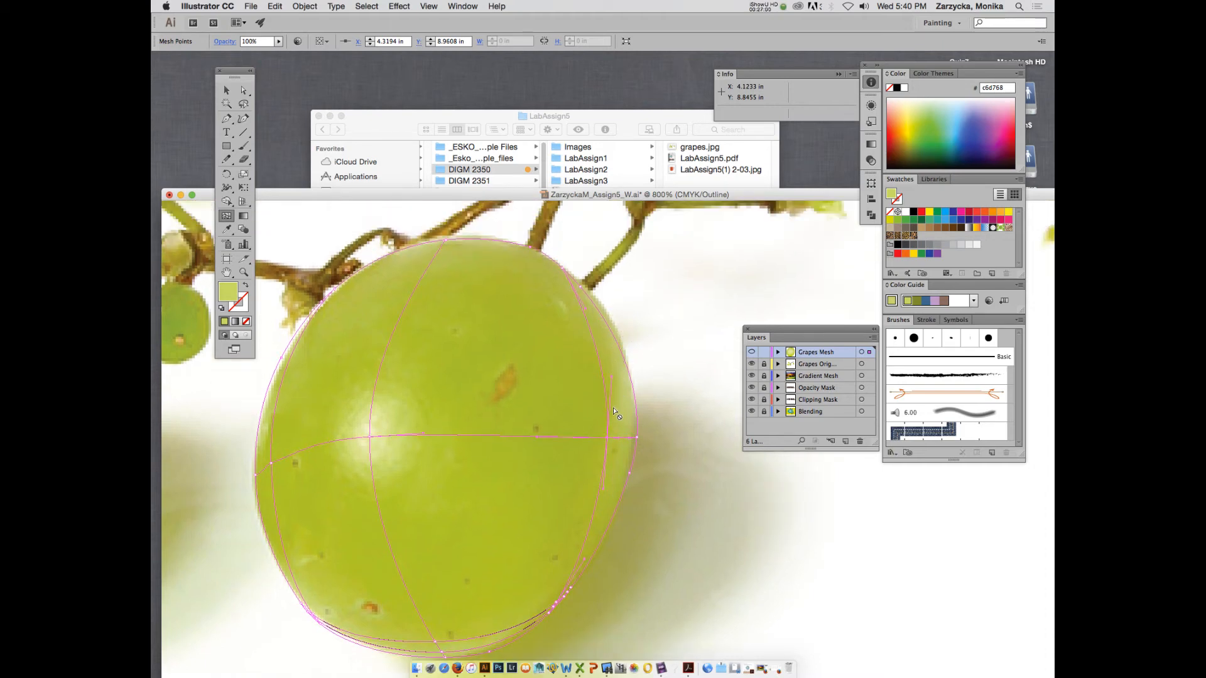
pyautogui.click(243, 90)
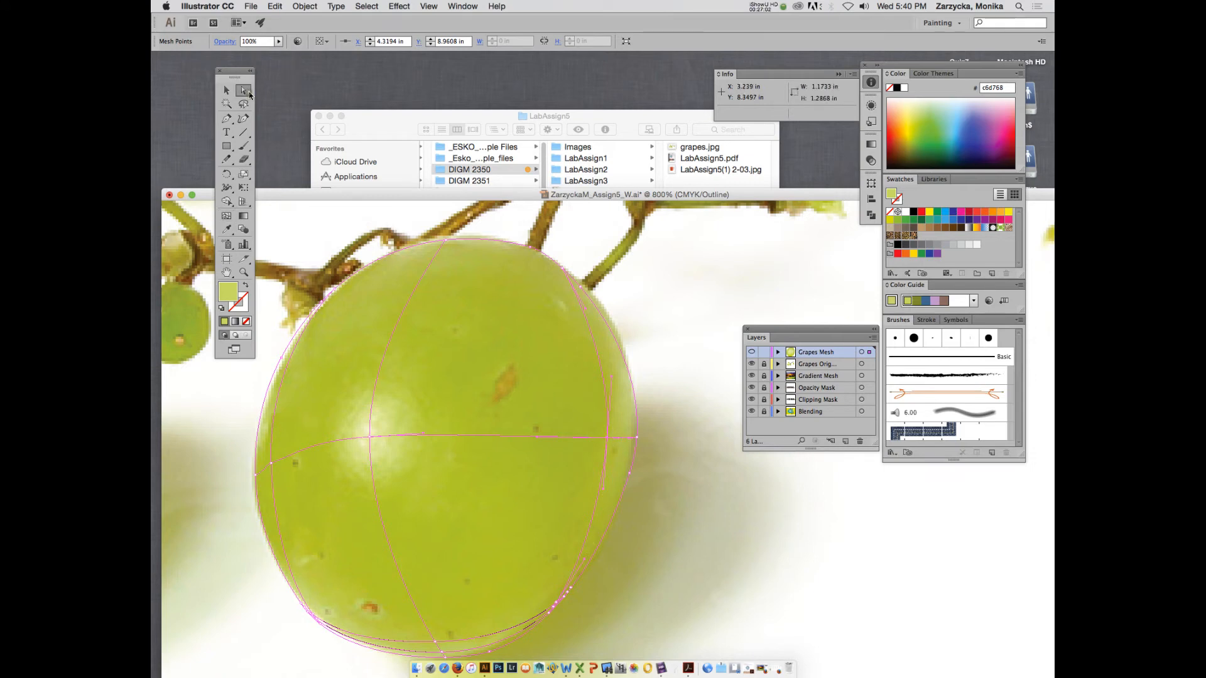
pyautogui.click(586, 307)
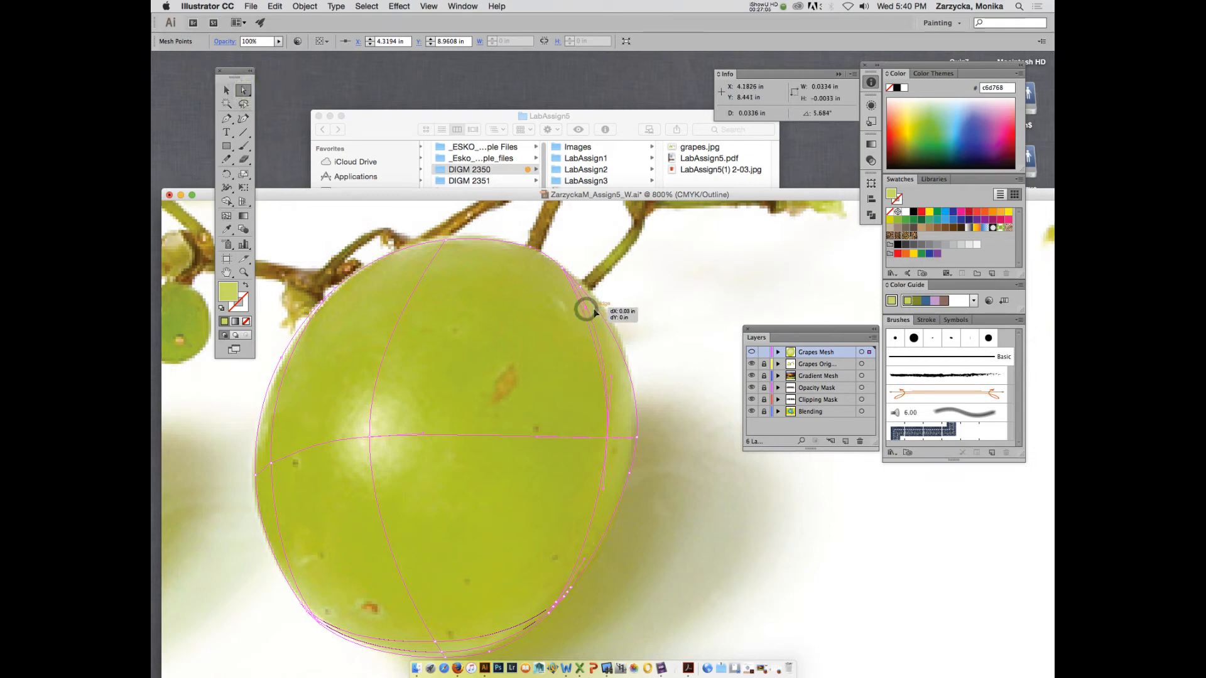
pyautogui.click(614, 377)
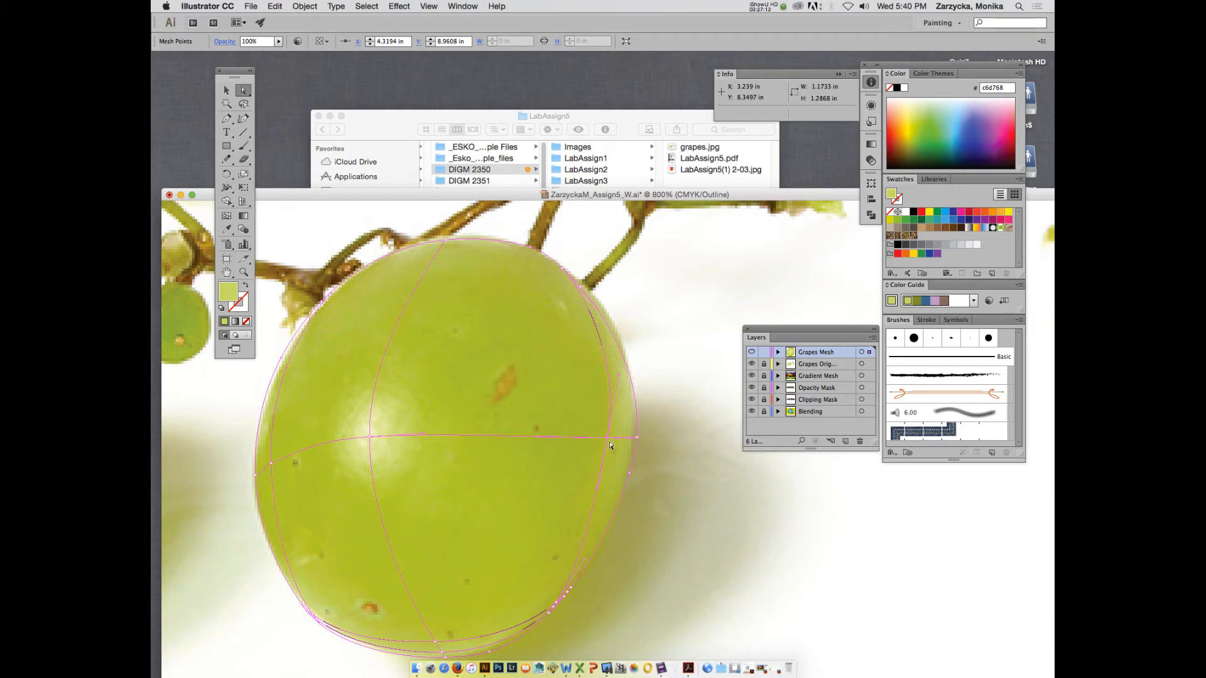
pyautogui.moveTo(608, 436); pyautogui.dragTo(611, 437)
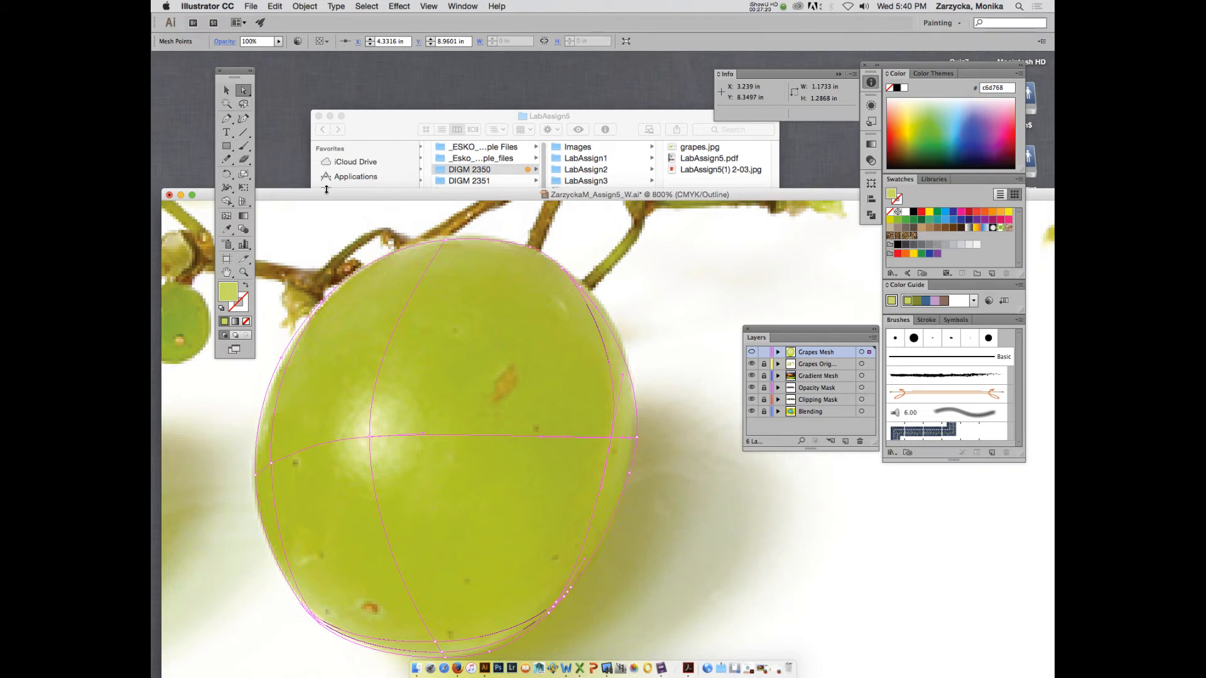
# Color the new crossing point near the right edge with green aac20a sampled from the photo beside it
pyautogui.press('i')
pyautogui.click(607, 435)
pyautogui.click(607, 433)
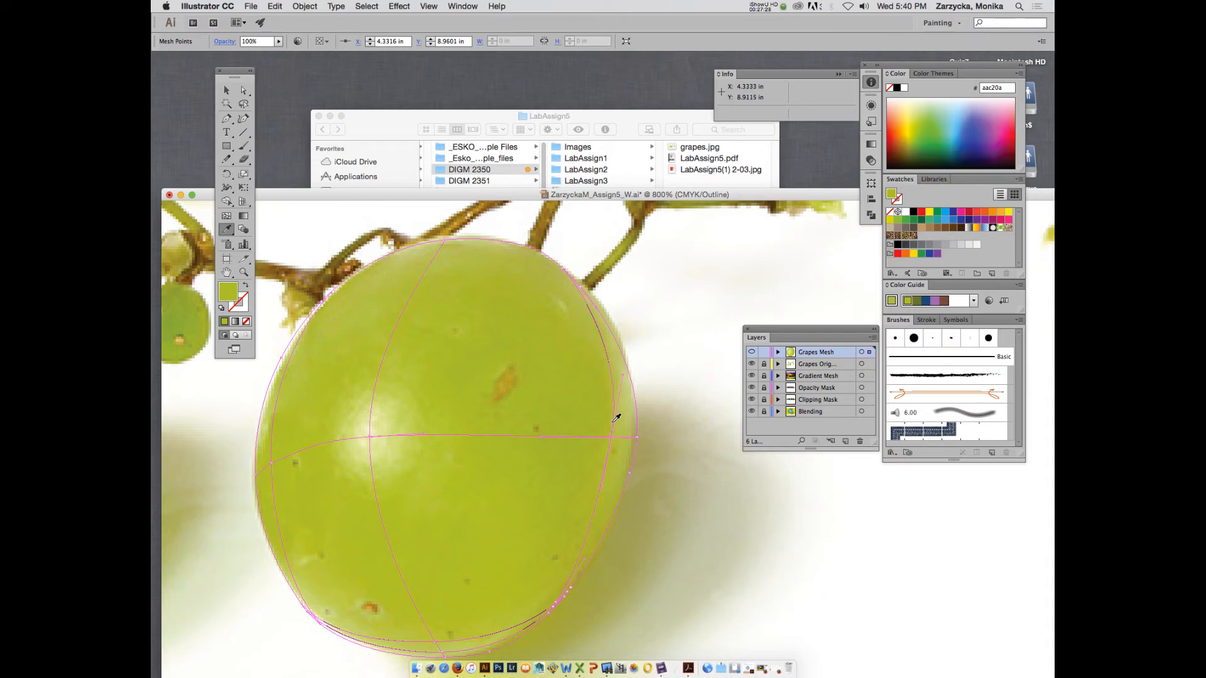
# Color the lower outline end of the new right-hand mesh line with green a6bb12 from the photo
pyautogui.press('a')
pyautogui.click(555, 599)
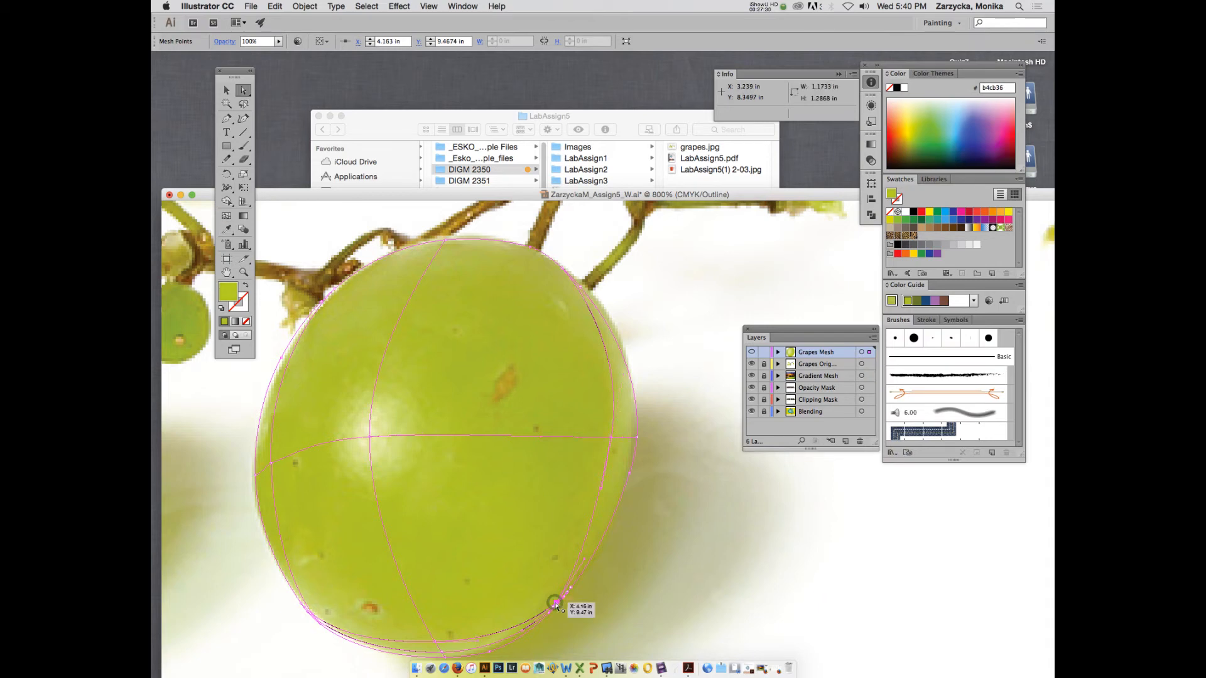
pyautogui.press('i')
pyautogui.click(553, 597)
pyautogui.press('a')
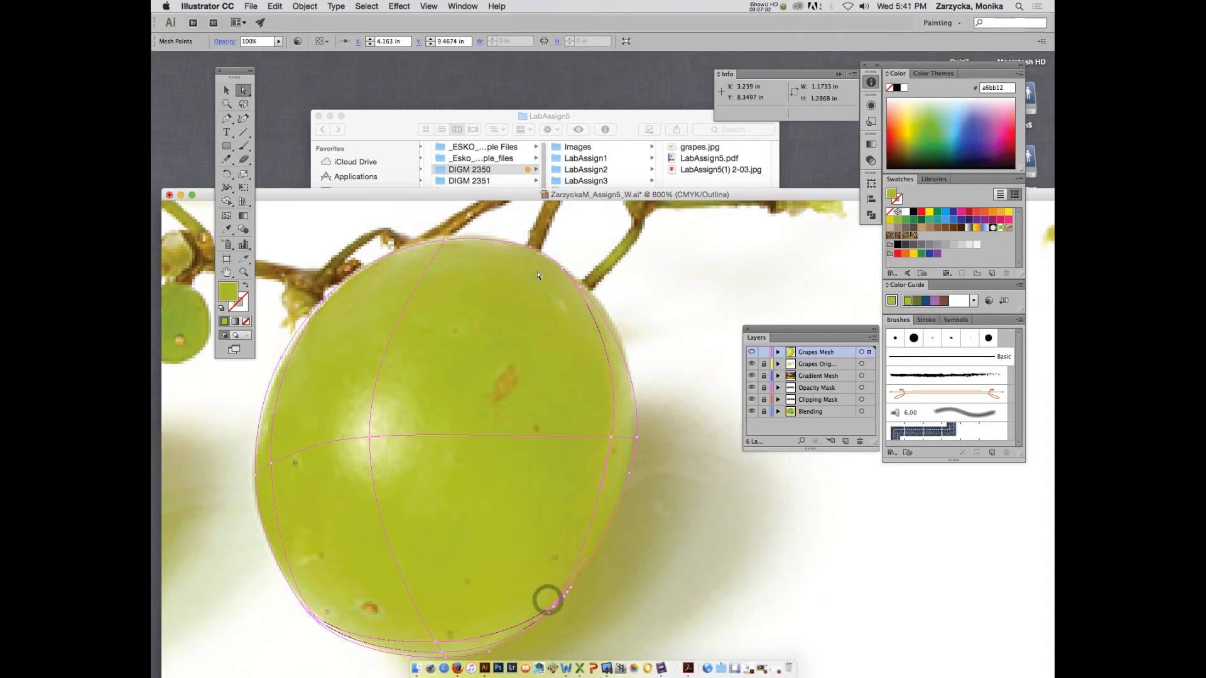
# Color the upper outline end of the same mesh line with olive green b1b950 from the photo
pyautogui.click(563, 271)
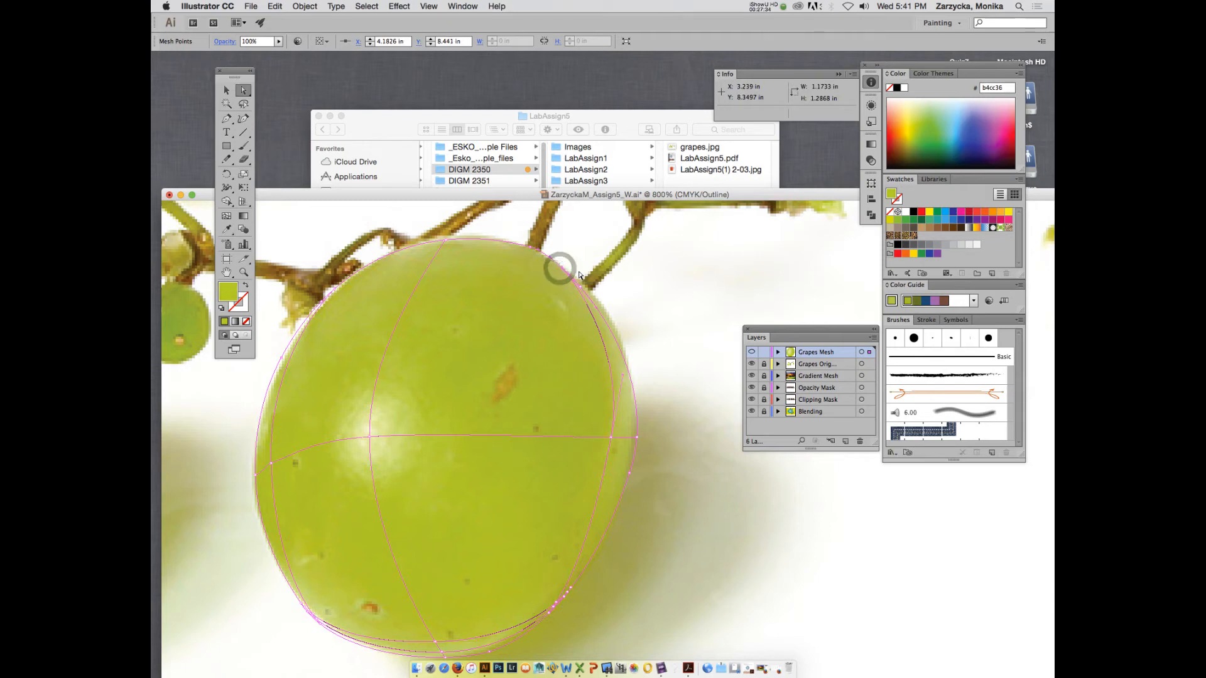
pyautogui.press('i')
pyautogui.click(571, 272)
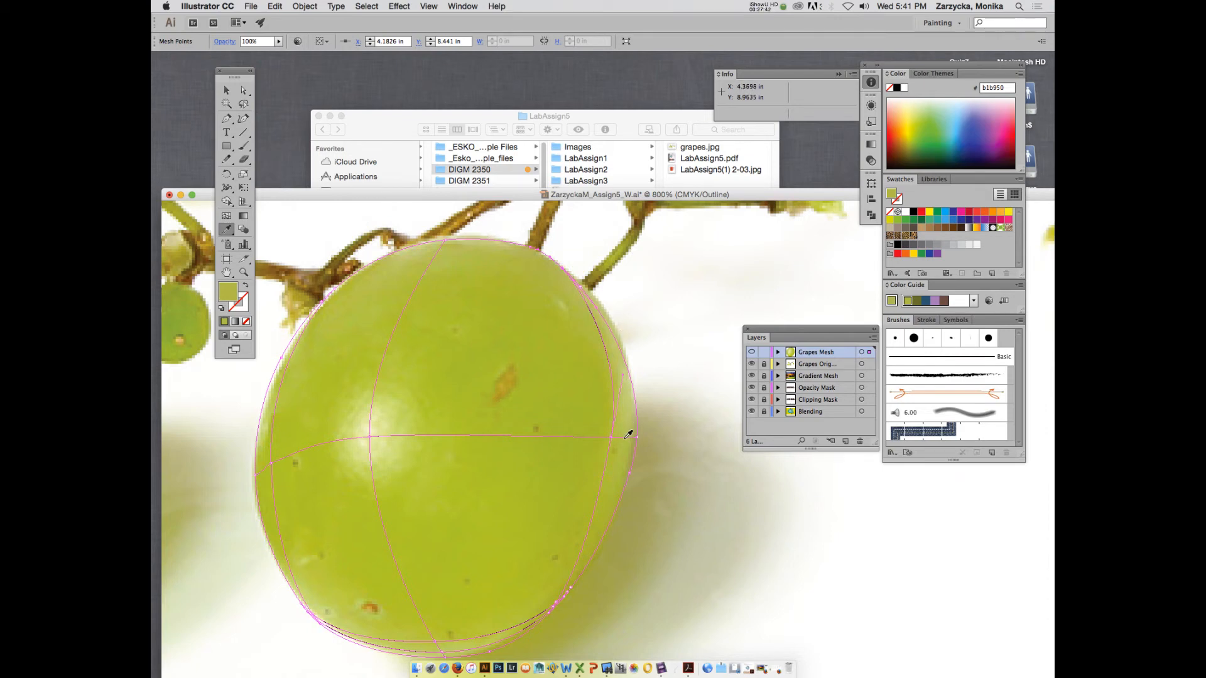
# Add another mesh point between that line and the right outline, and color it with green a9c448 from the photo
pyautogui.press('u')
pyautogui.click(632, 439)
pyautogui.press('i')
pyautogui.click(627, 433)
# Color the upper outline end of the outermost right mesh line with yellow-green b3c548 sampled from the grape's upper-right rim
pyautogui.press('a')
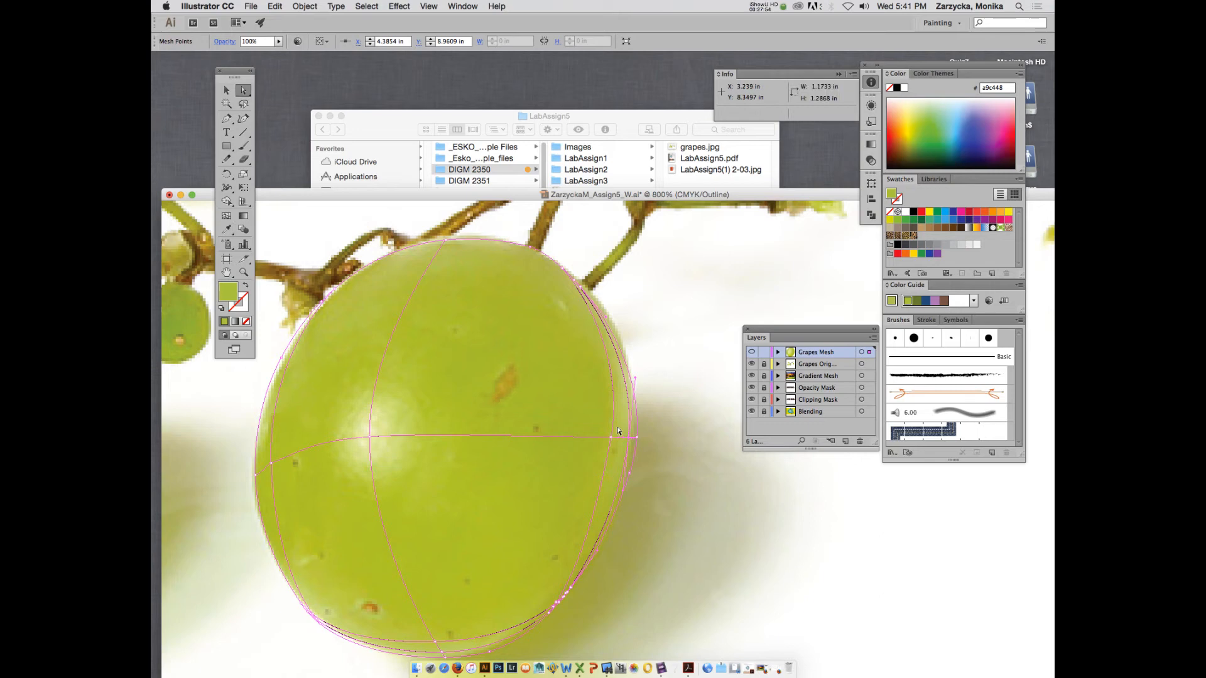
pyautogui.click(574, 280)
pyautogui.press('i')
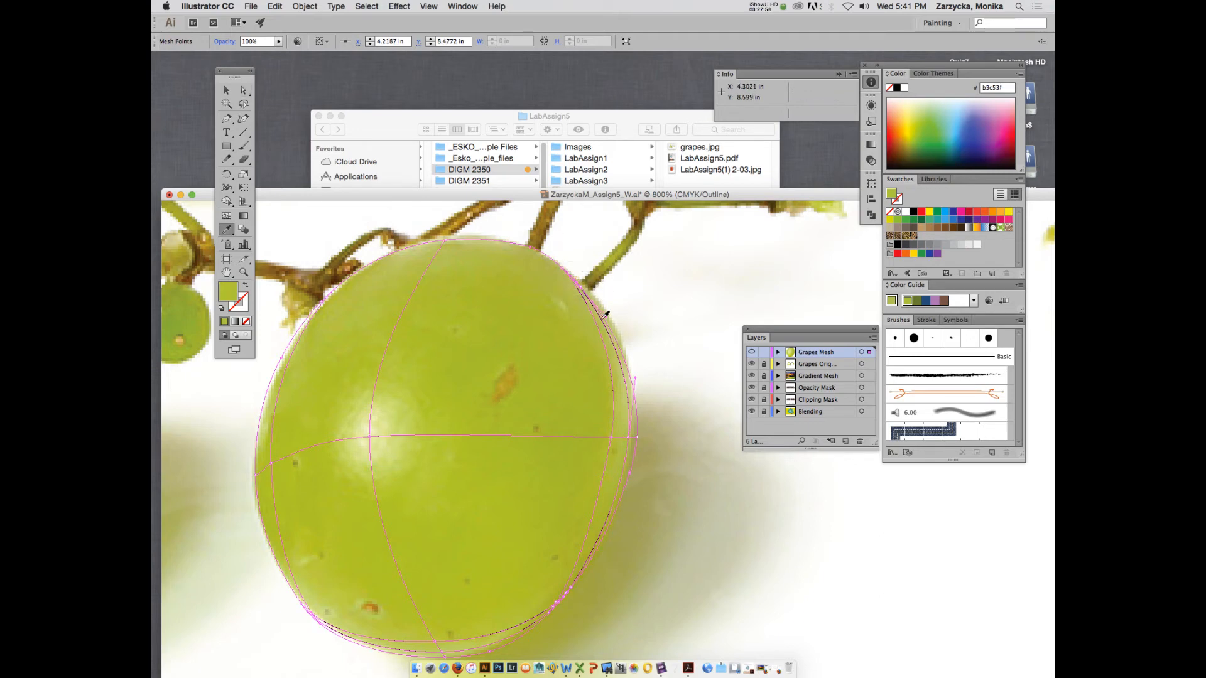
pyautogui.click(600, 312)
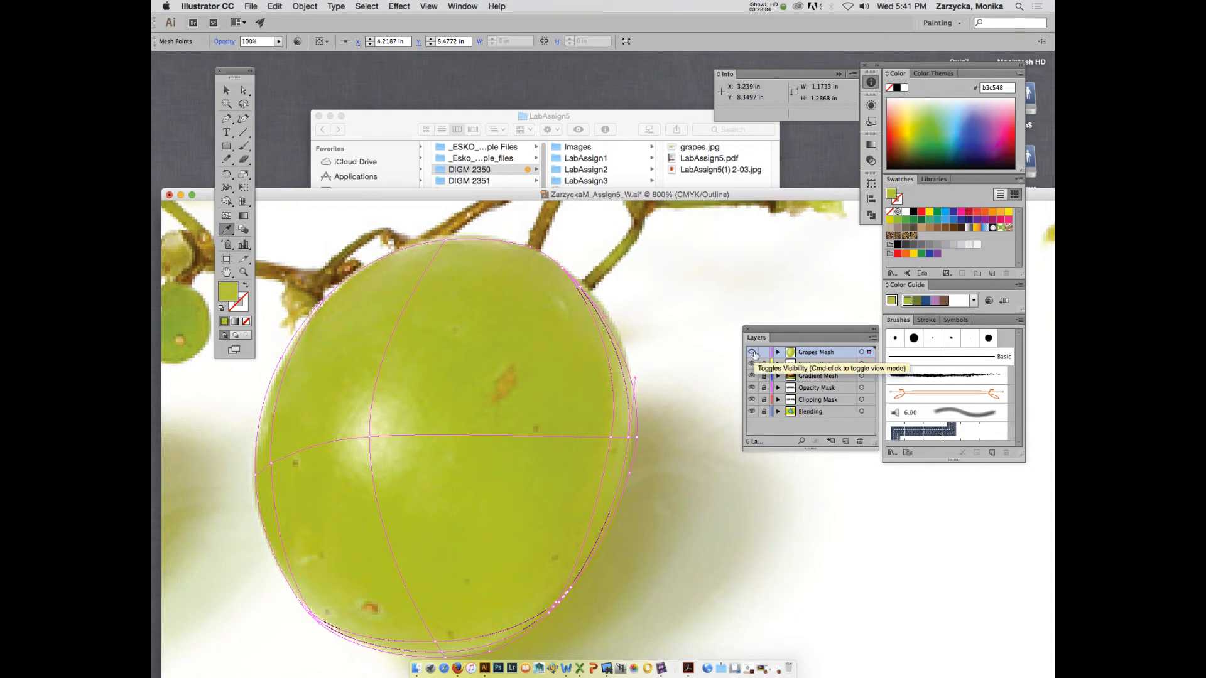
# Preview the Grapes Mesh layer to check the mesh colors, reselect the mesh and return the layer to outline view
pyautogui.keyDown('super'); pyautogui.click(753, 353); pyautogui.keyUp('super')
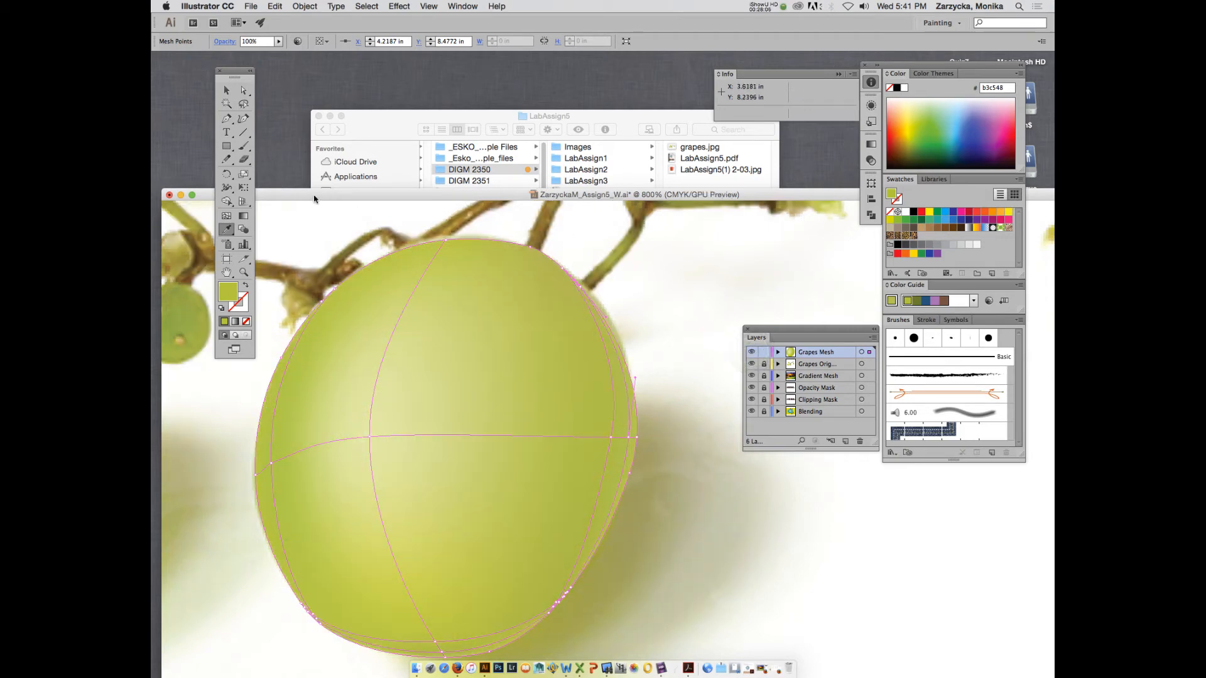
pyautogui.click(226, 90)
pyautogui.click(643, 321)
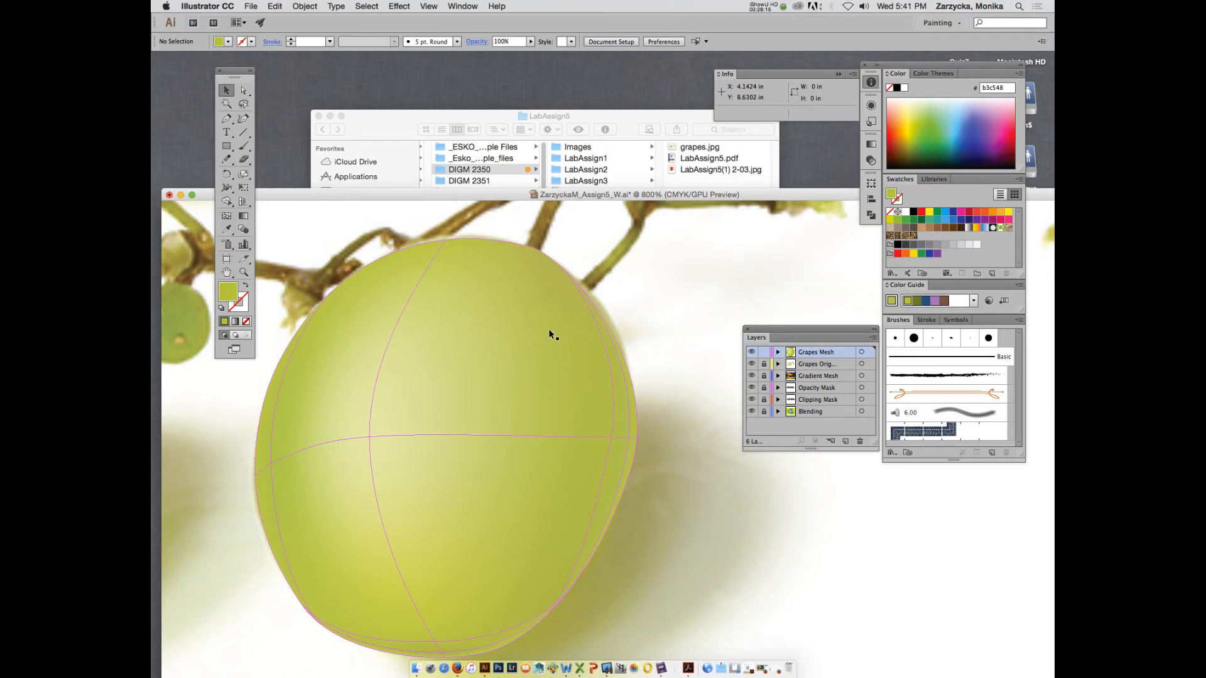
pyautogui.click(613, 439)
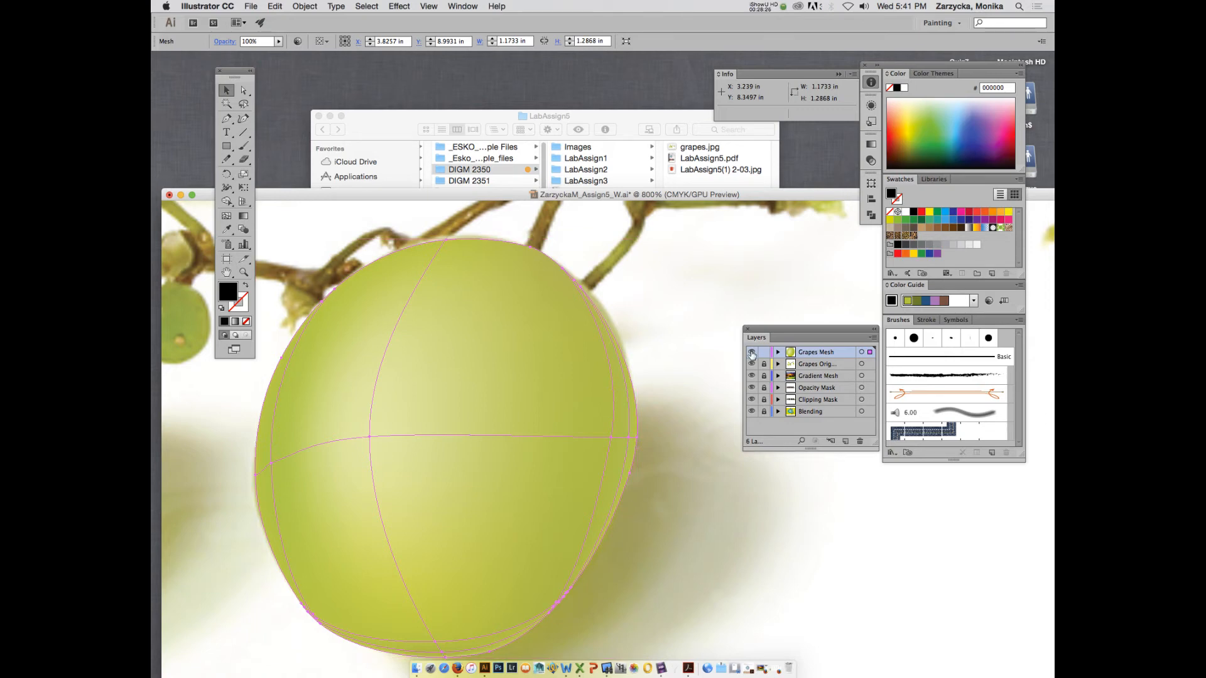
pyautogui.keyDown('super'); pyautogui.click(752, 353); pyautogui.keyUp('super')
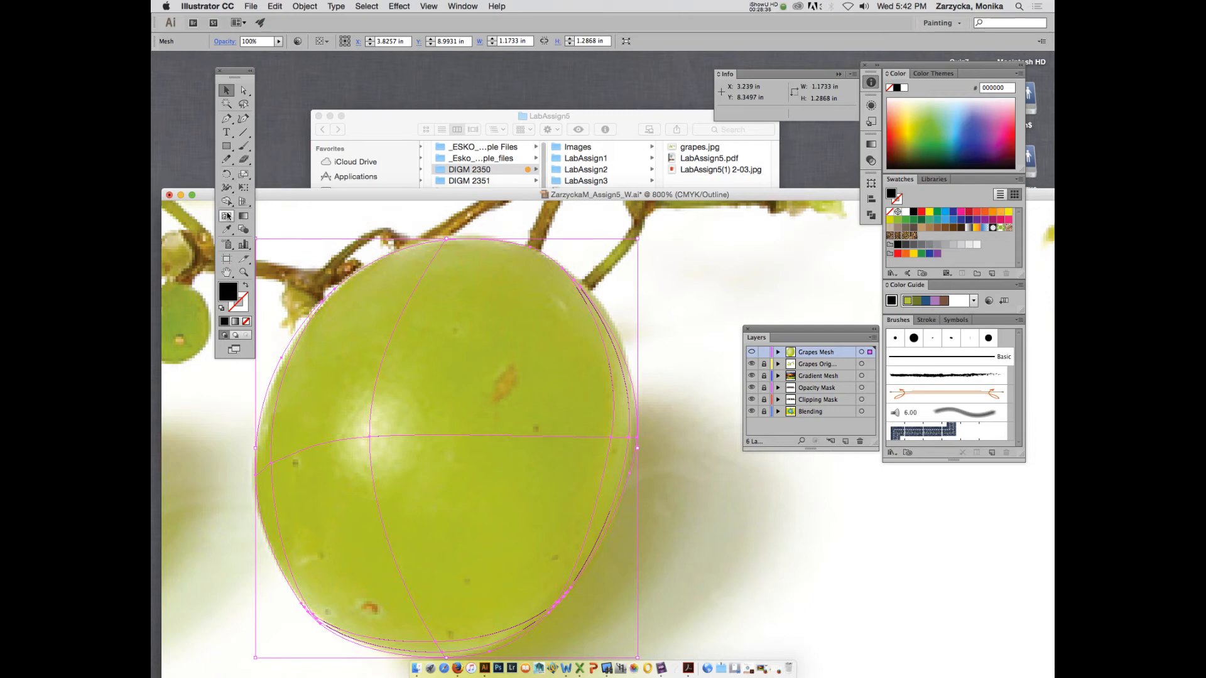
# Add a mesh point on the horizontal line just inside the right-hand mesh lines, and color it with green 9ebf05
pyautogui.click(226, 215)
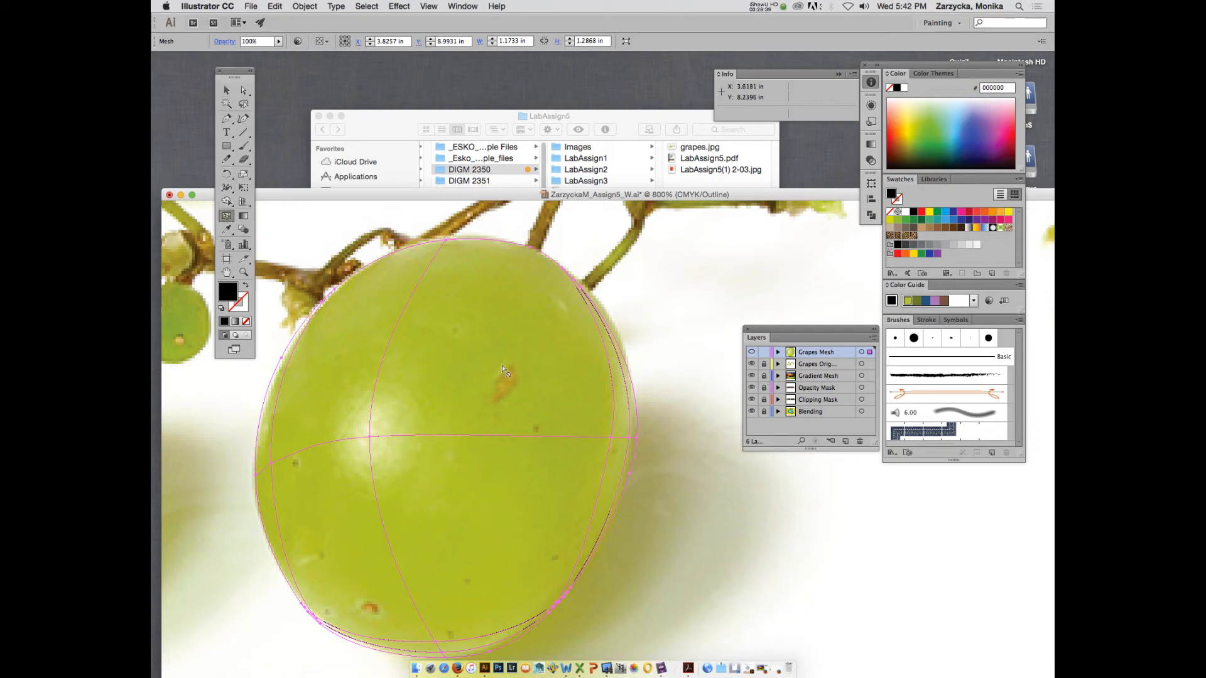
pyautogui.click(594, 437)
pyautogui.press('i')
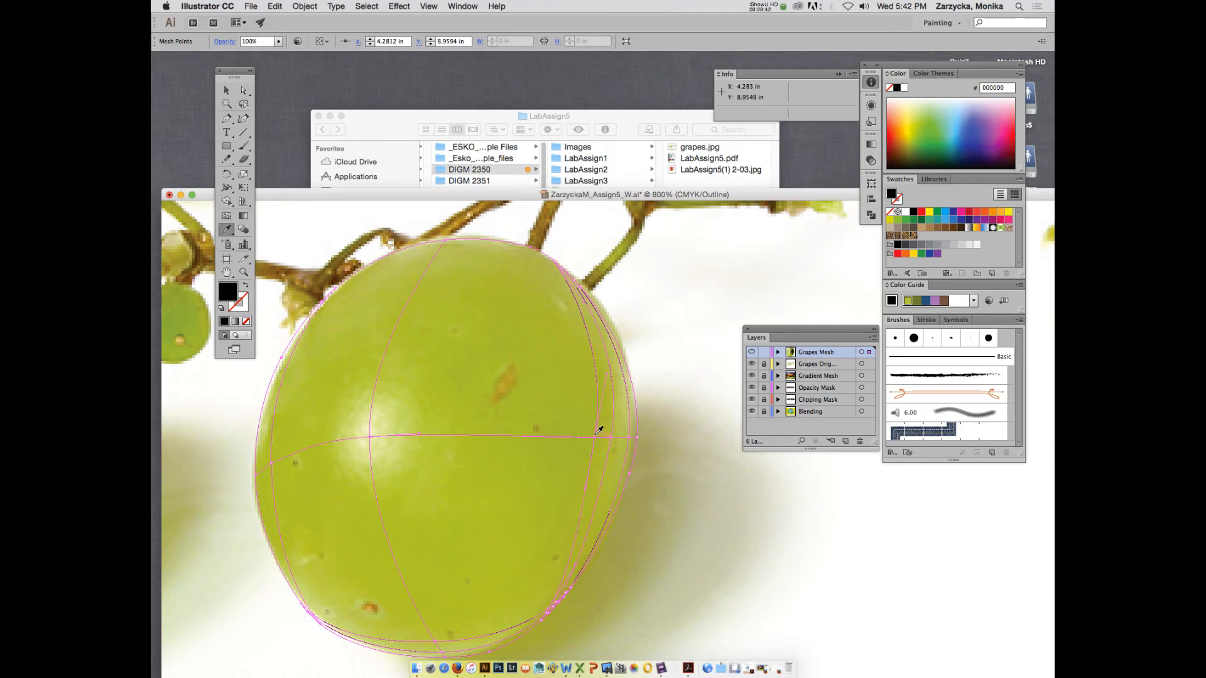
pyautogui.click(592, 432)
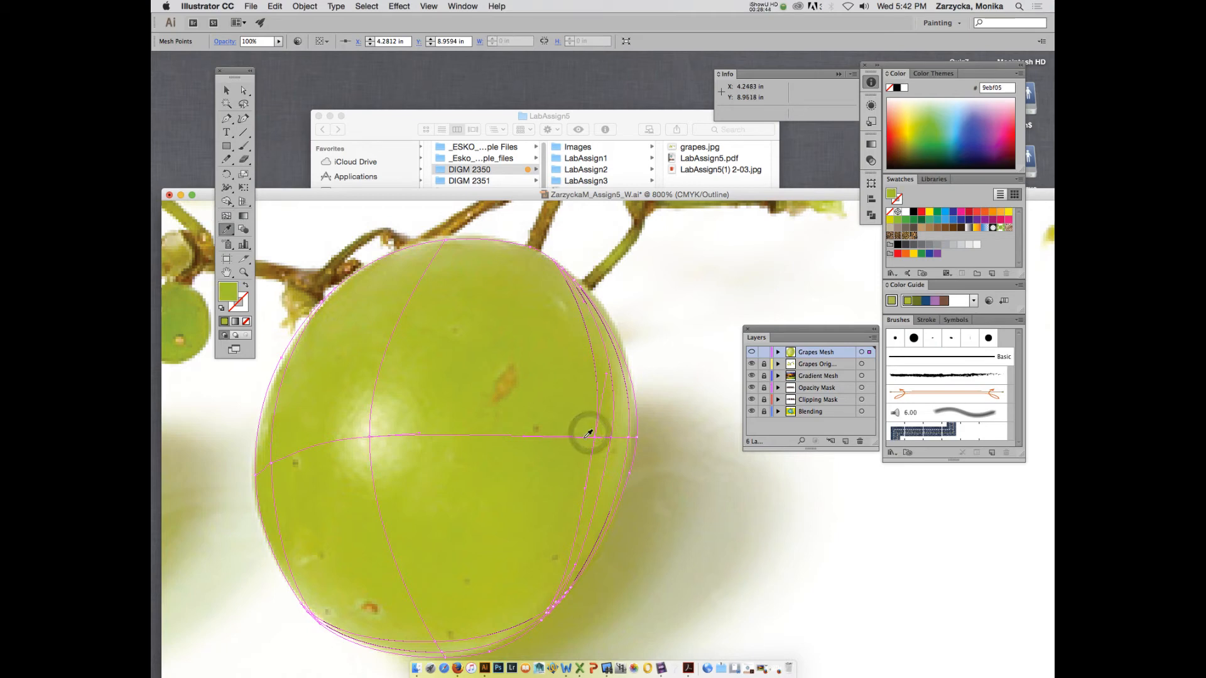
# Color the lower outline end of the new mesh line with green a7bc1f from the photo, and select its upper end
pyautogui.press('a')
pyautogui.click(549, 608)
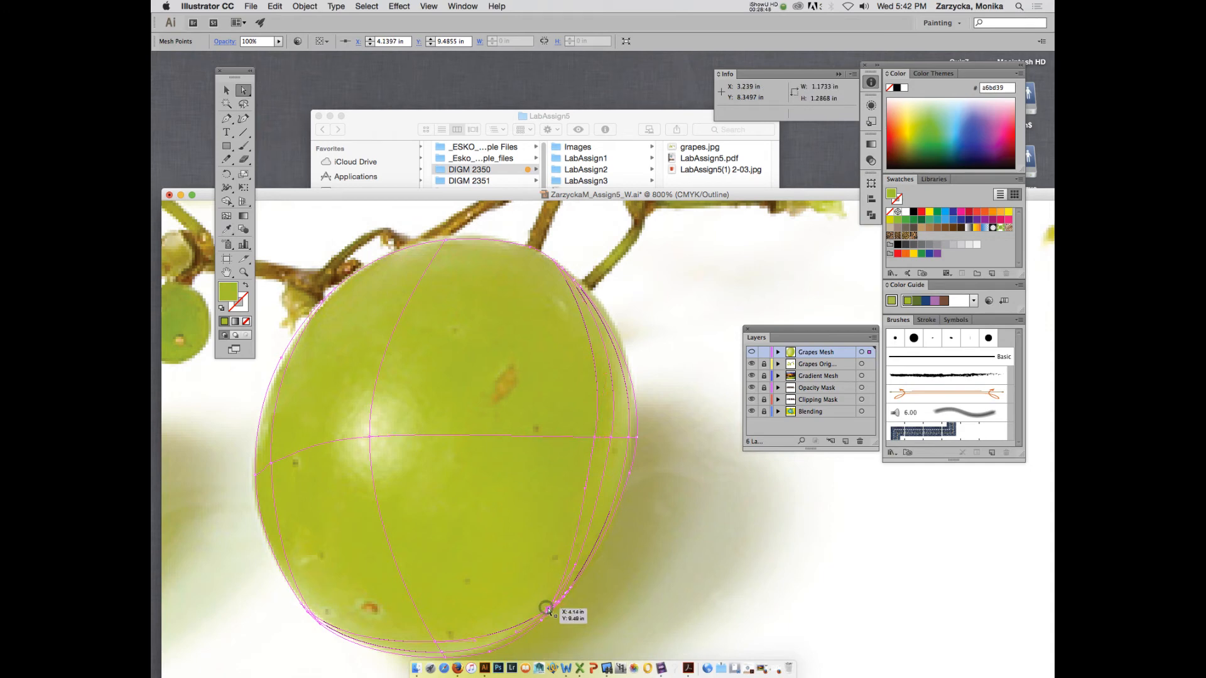
pyautogui.press('i')
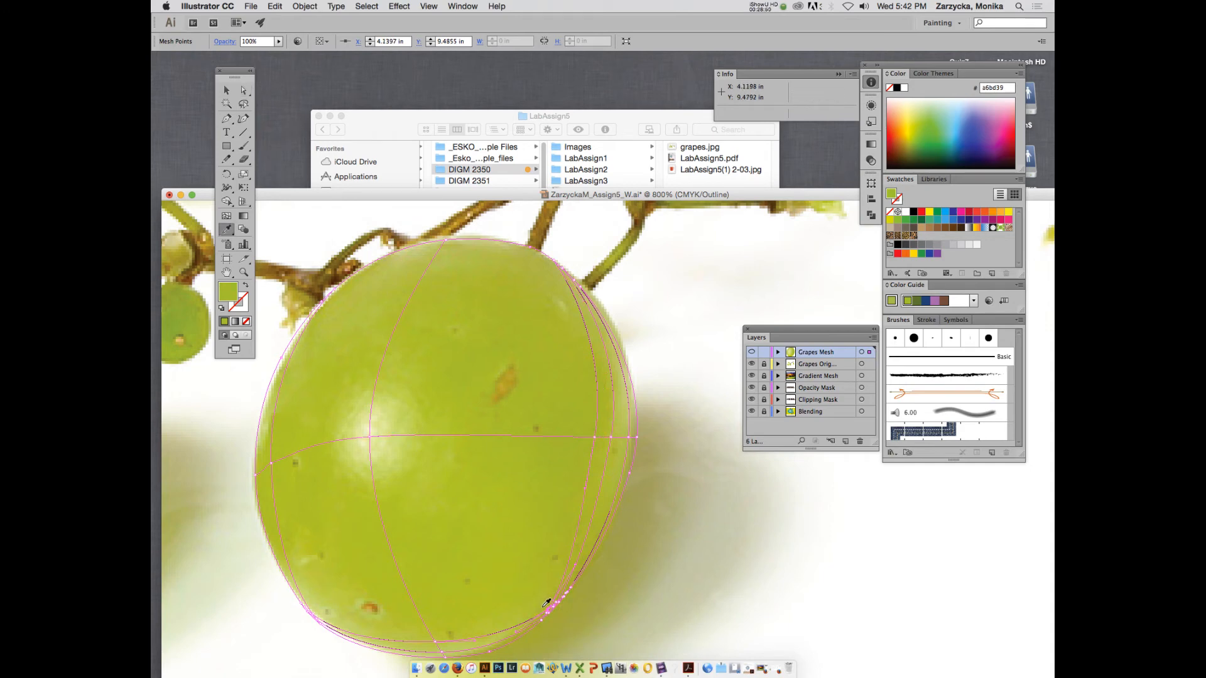
pyautogui.click(547, 604)
pyautogui.press('a')
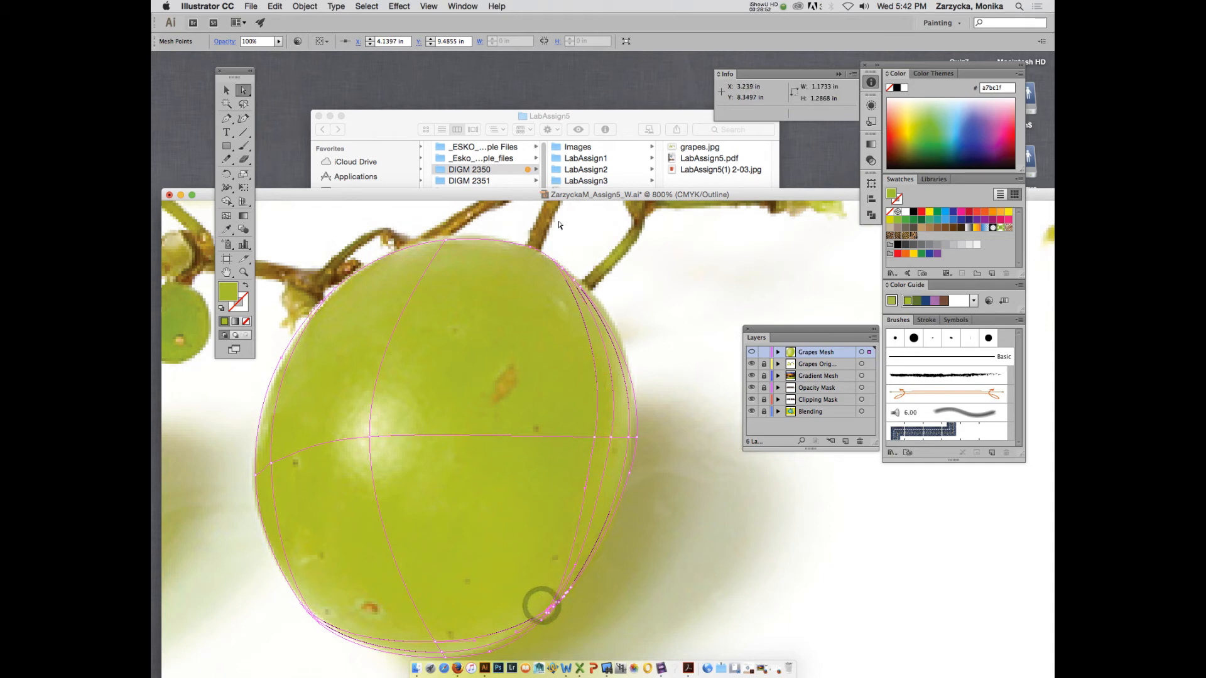
pyautogui.click(553, 260)
# Add a mesh point on the central vertical line just below the grape's top, and color it with green afc54e
pyautogui.click(226, 215)
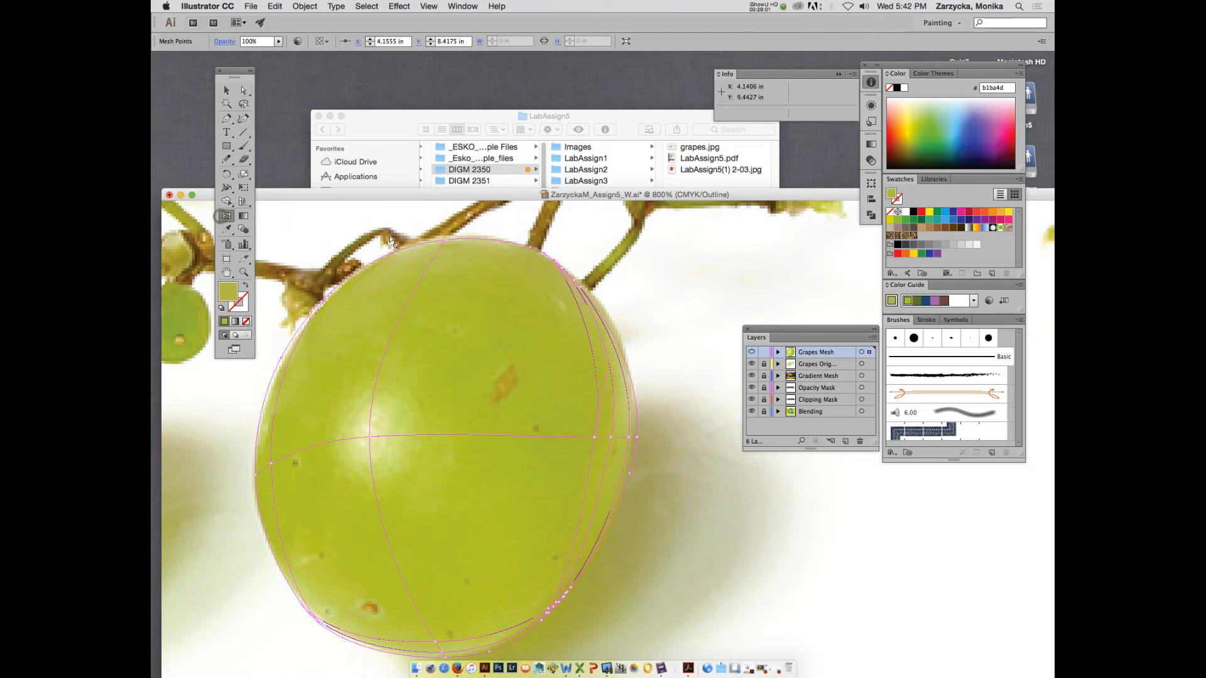
pyautogui.click(440, 254)
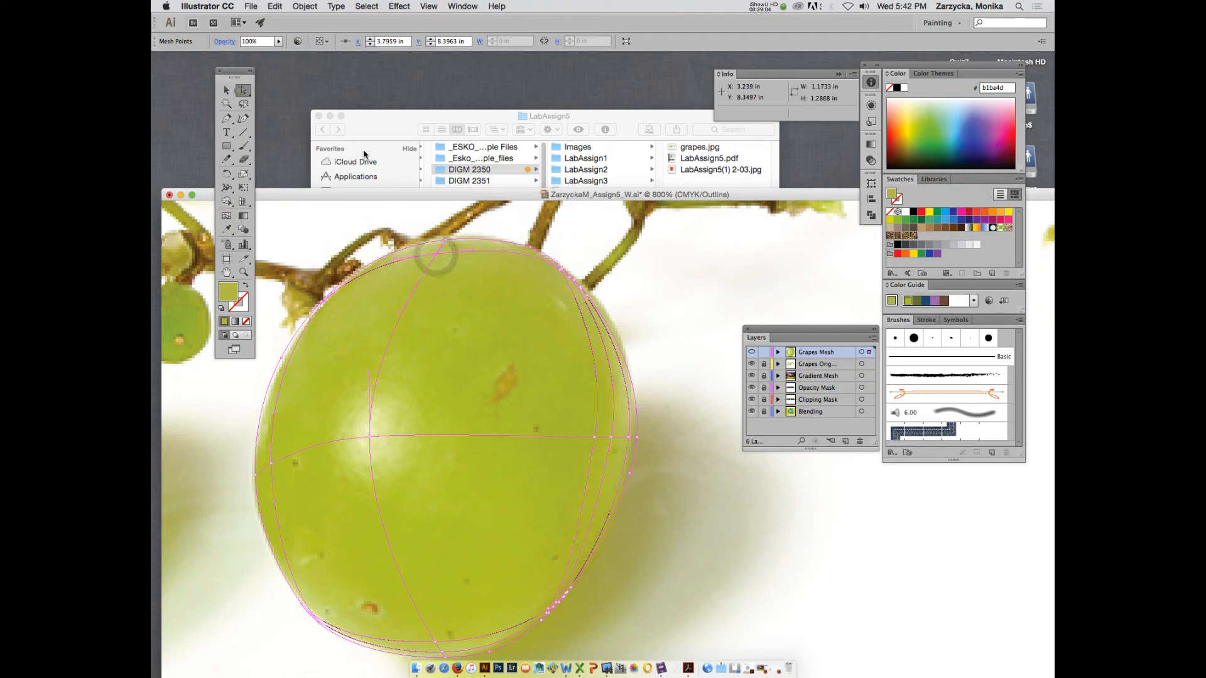
pyautogui.press('a')
pyautogui.click(436, 253)
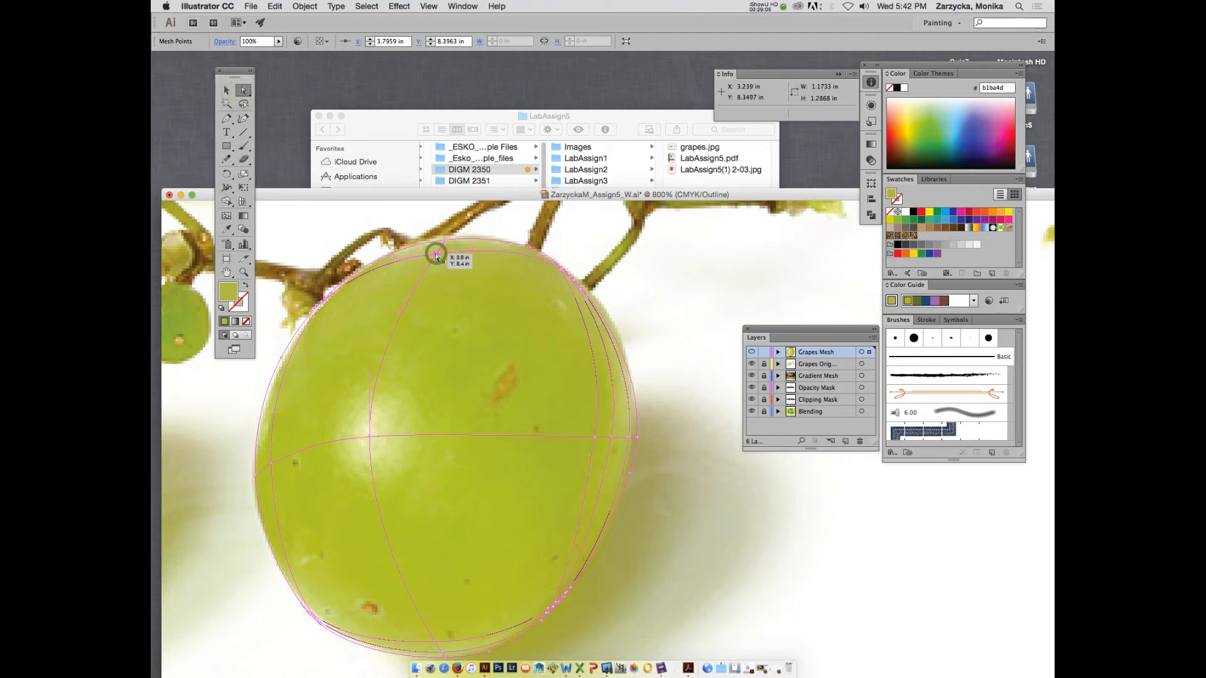
pyautogui.click(227, 229)
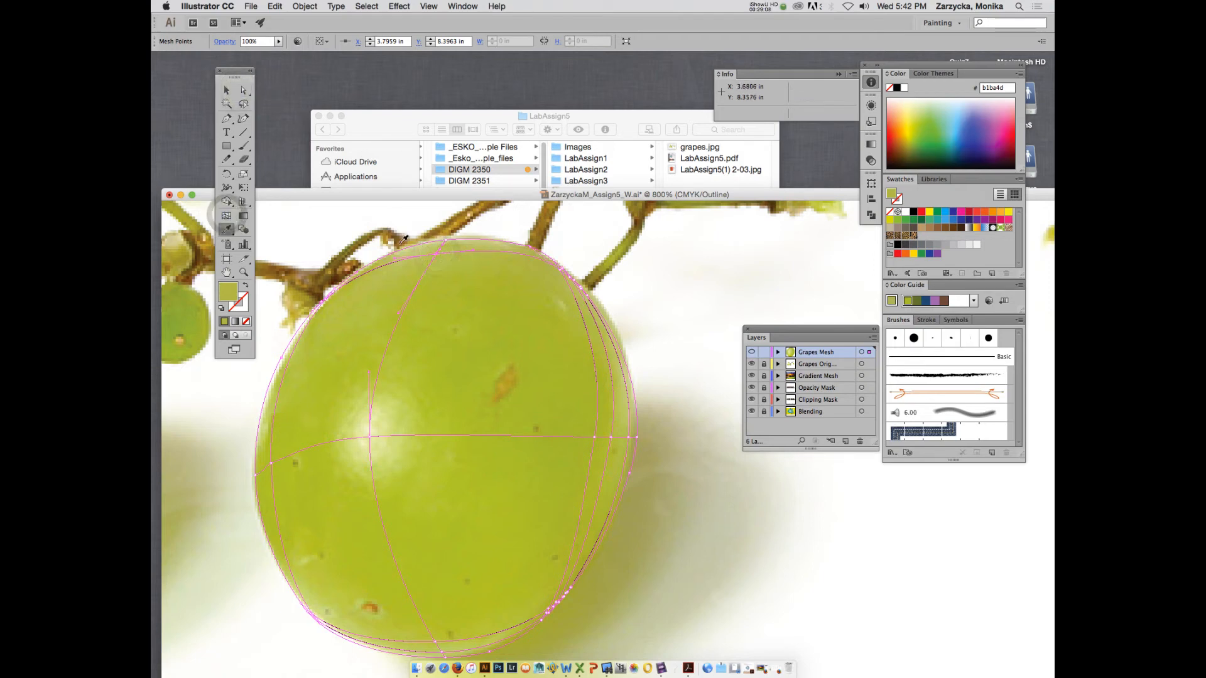
pyautogui.click(442, 261)
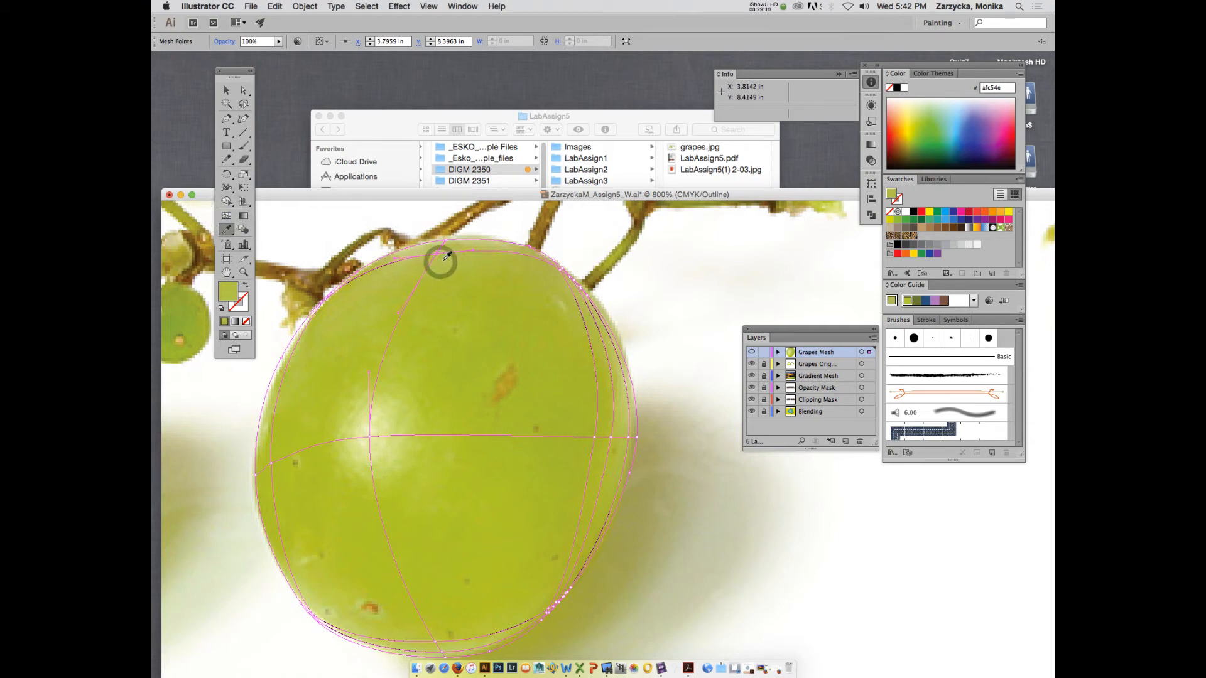
# Color the upper outline end of the central vertical mesh line with green b8c040 sampled from the photo
pyautogui.press('a')
pyautogui.click(446, 243)
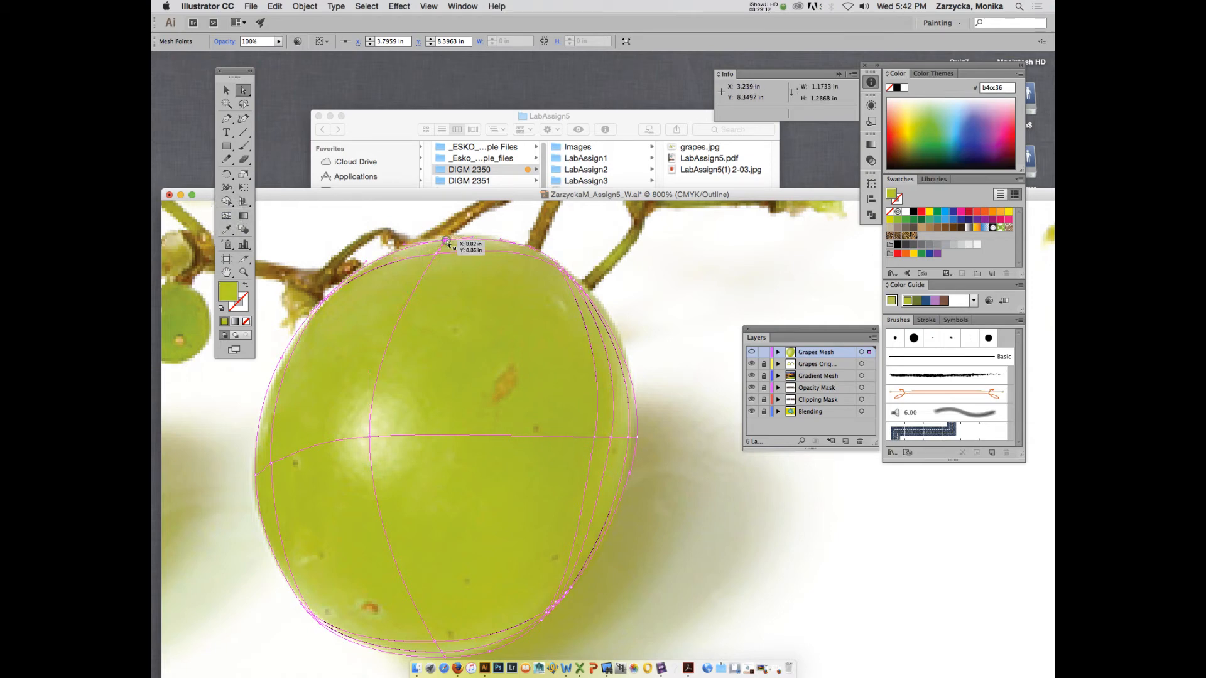
pyautogui.press('i')
pyautogui.click(450, 245)
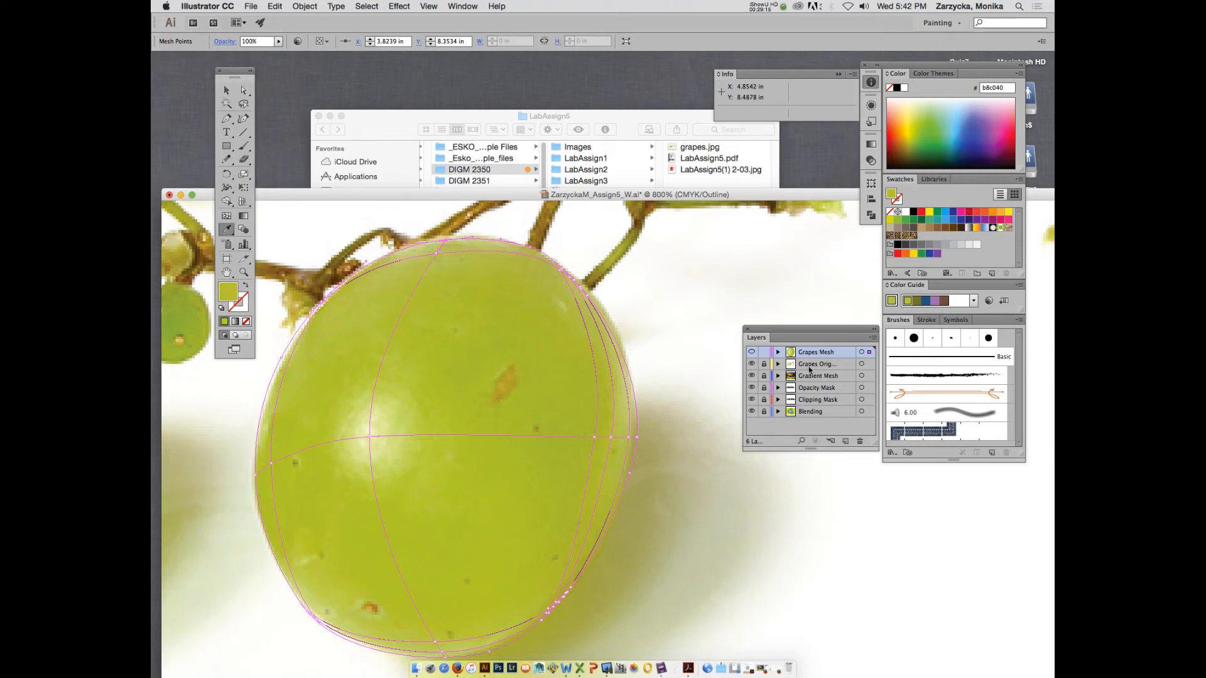
# Preview the Grapes Mesh layer with the mesh deselected, and toggle the original photo layer's view mode to compare the colors
pyautogui.keyDown('super'); pyautogui.click(752, 352); pyautogui.keyUp('super')
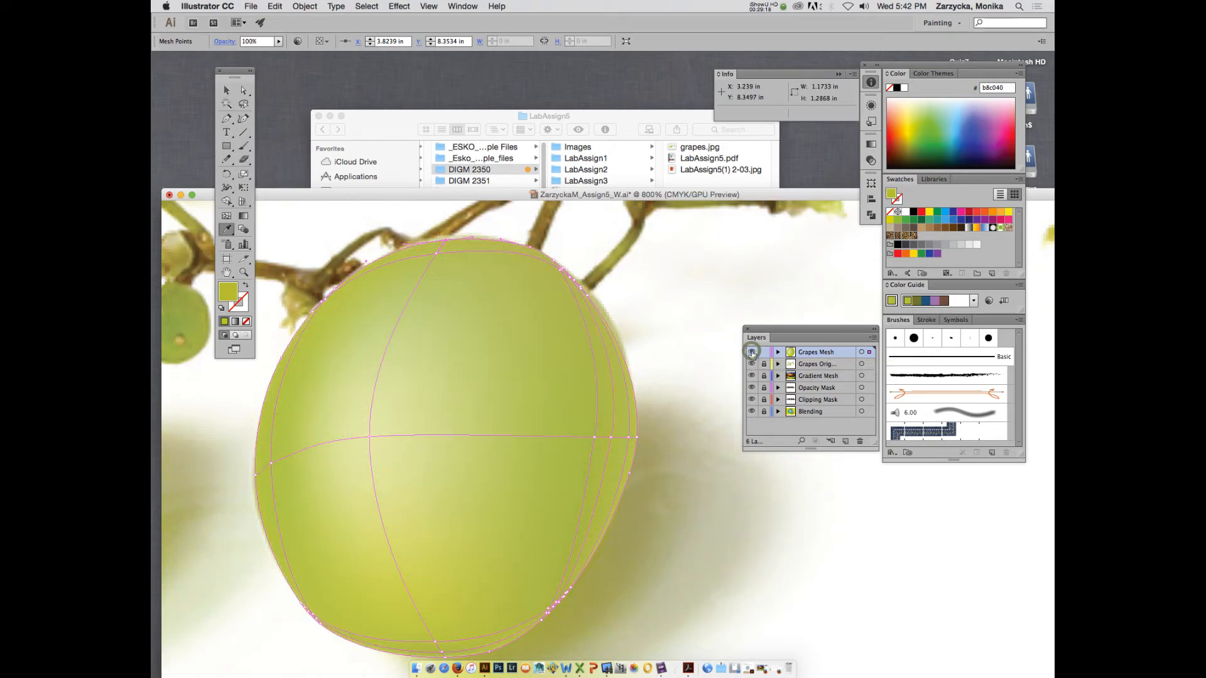
pyautogui.click(226, 89)
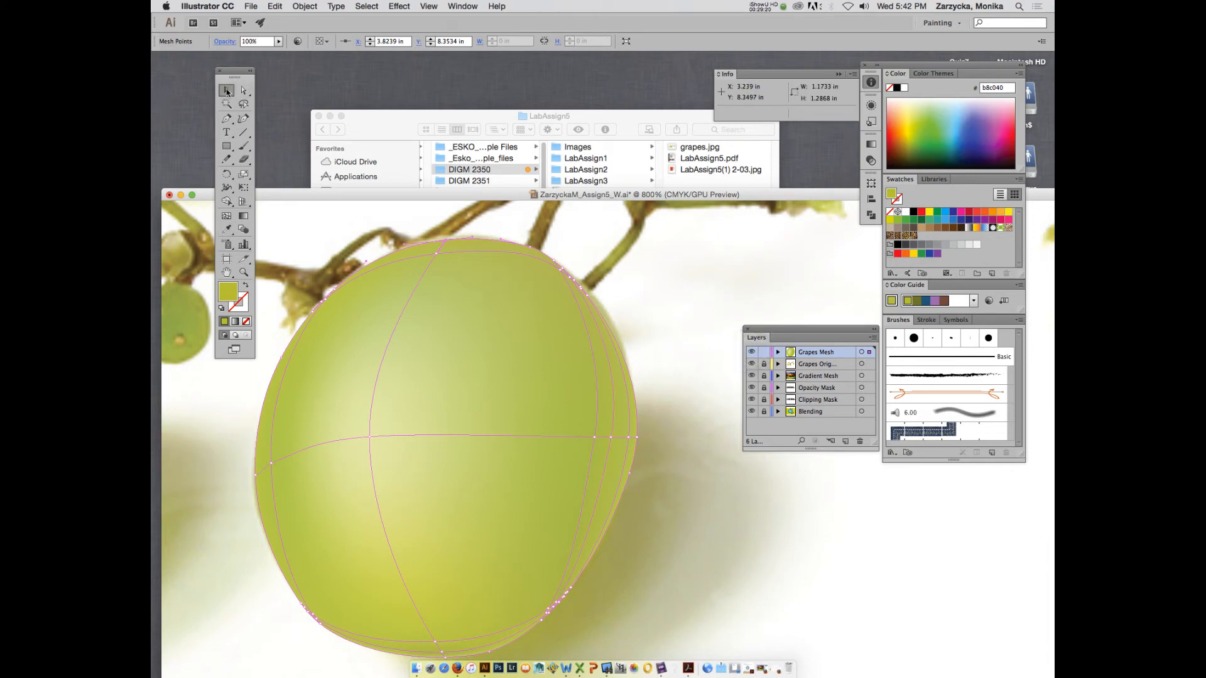
pyautogui.click(801, 604)
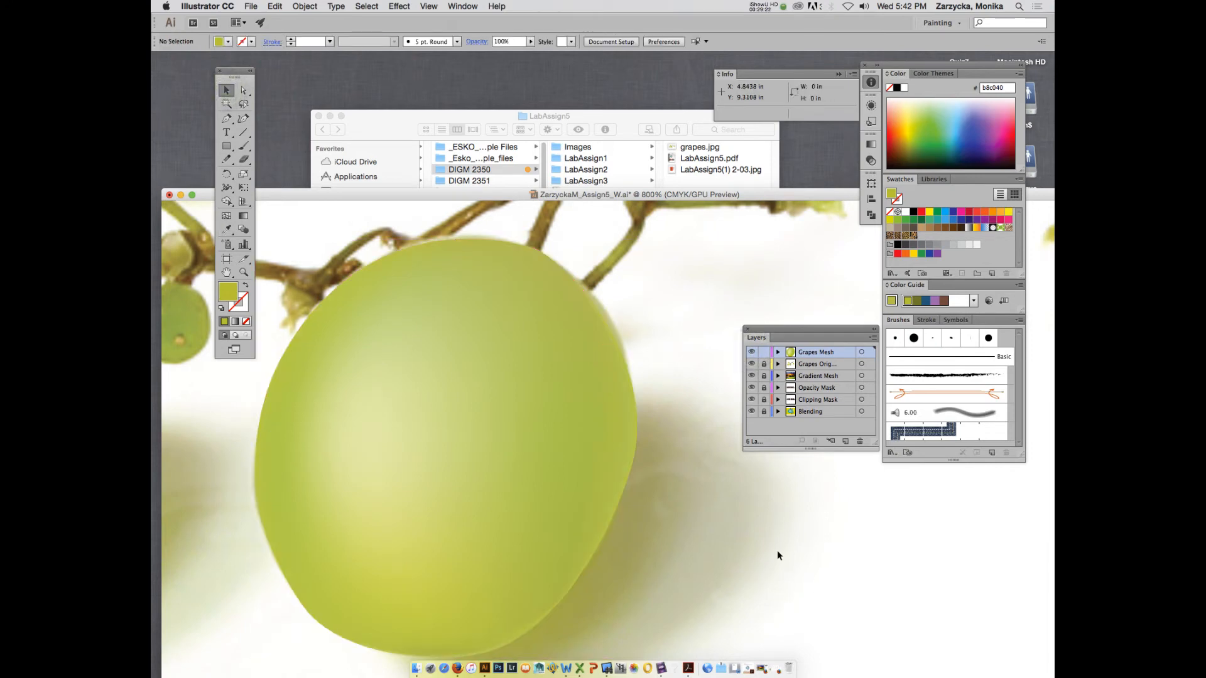
pyautogui.click(762, 363)
pyautogui.keyDown('super'); pyautogui.click(752, 364); pyautogui.keyUp('super')
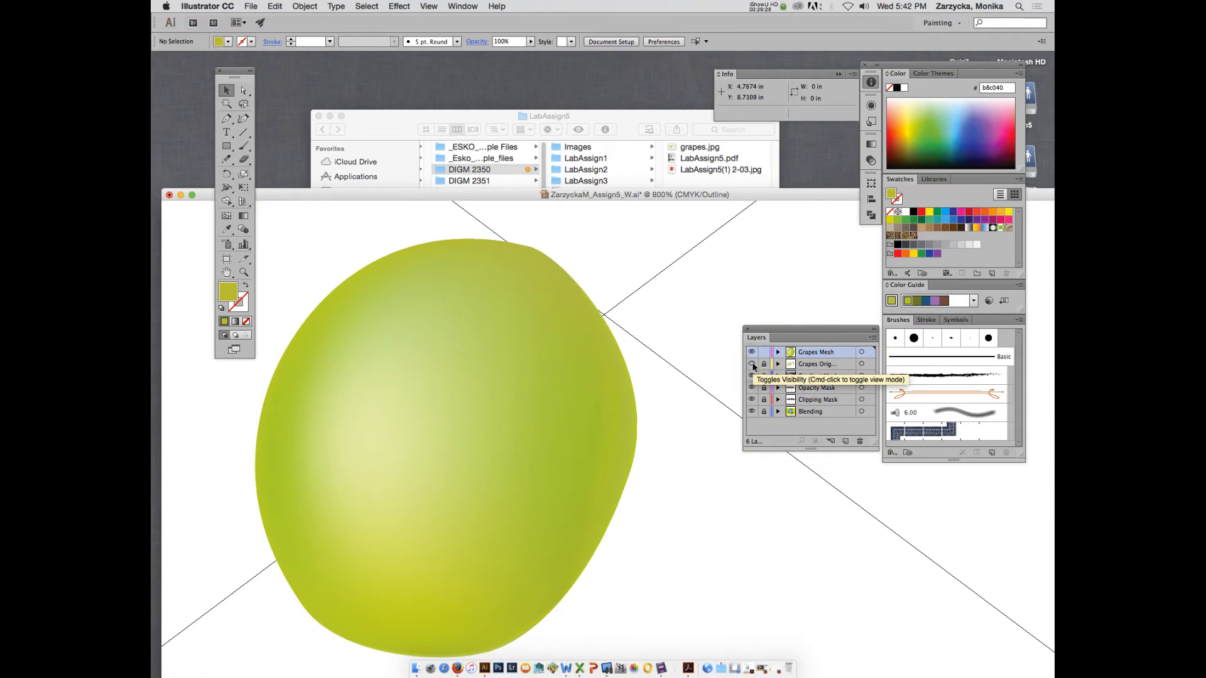
pyautogui.keyDown('super'); pyautogui.click(752, 364); pyautogui.keyUp('super')
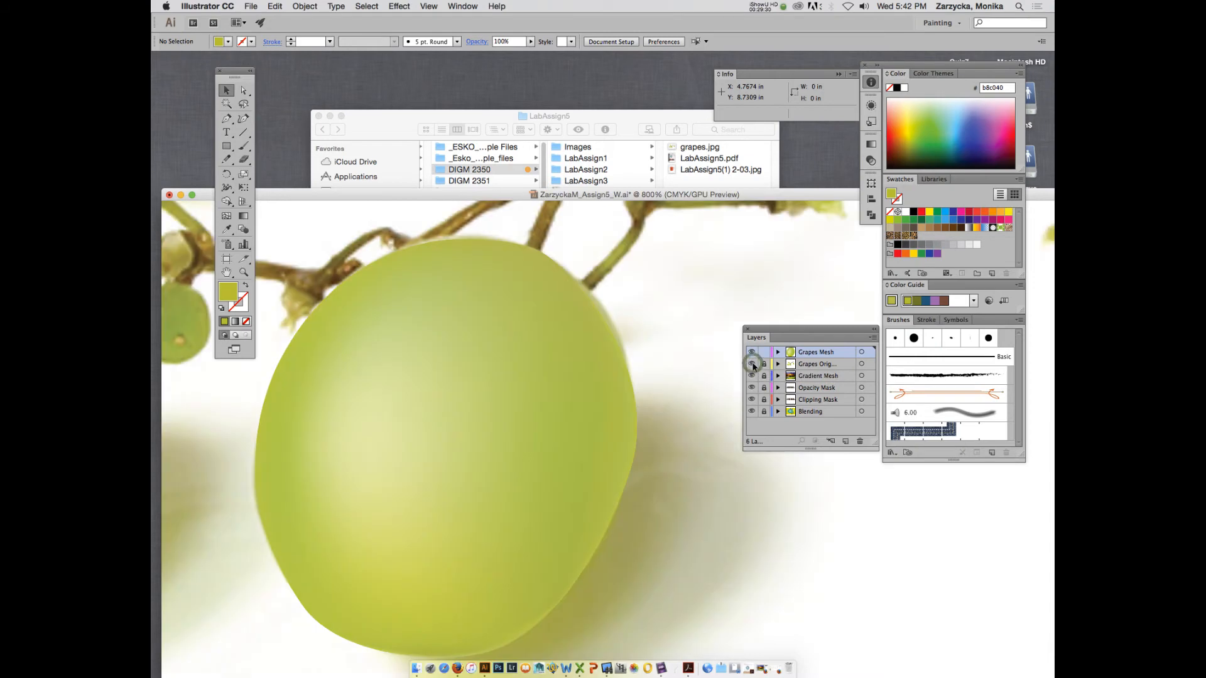
# Return the Grapes Mesh layer to outline view and briefly hide it to examine the photo grape underneath
pyautogui.keyDown('super'); pyautogui.click(751, 353); pyautogui.keyUp('super')
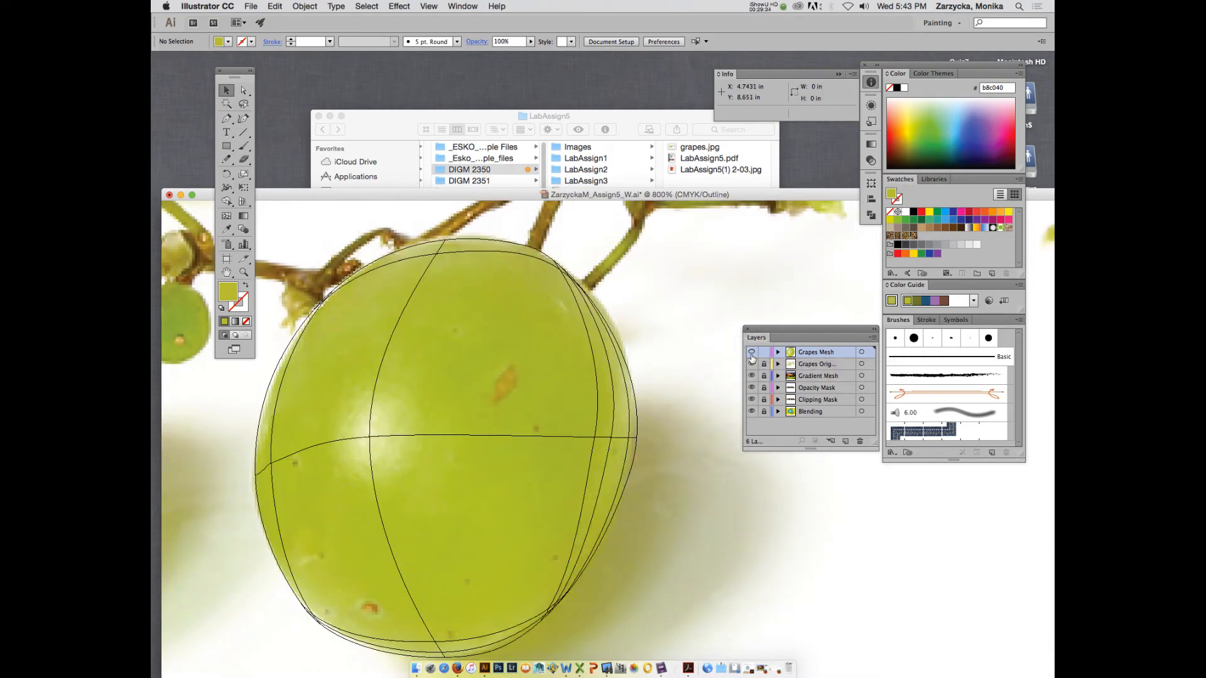
pyautogui.click(751, 352)
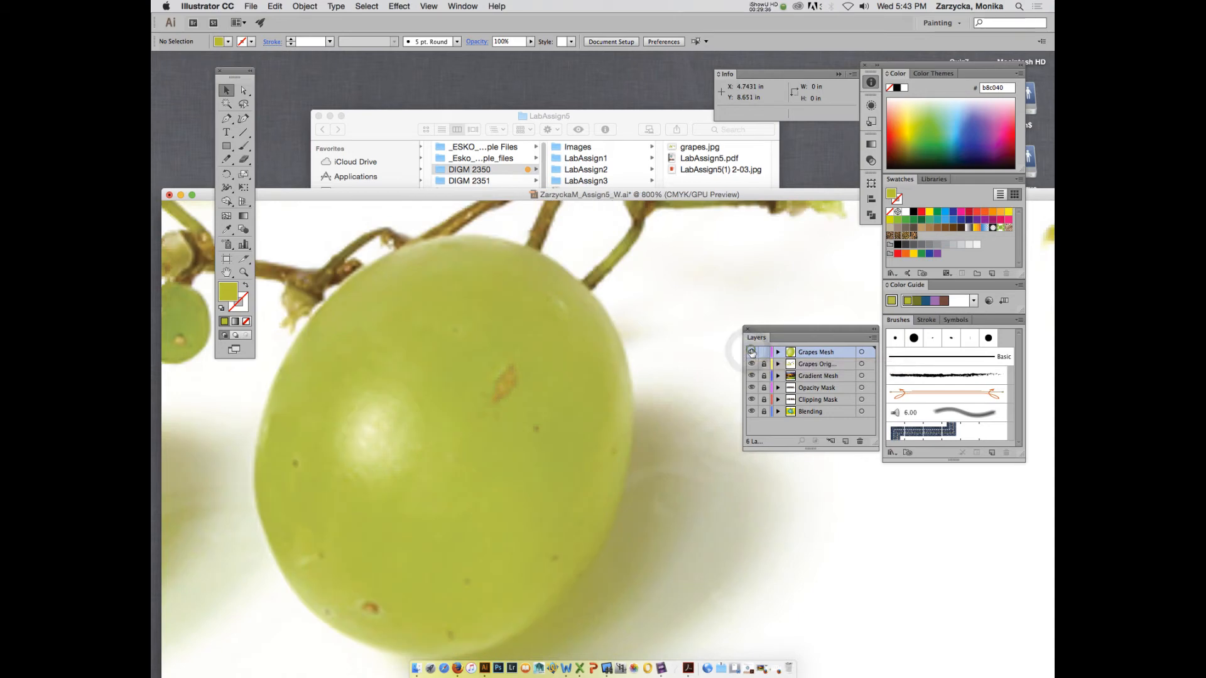
pyautogui.click(751, 351)
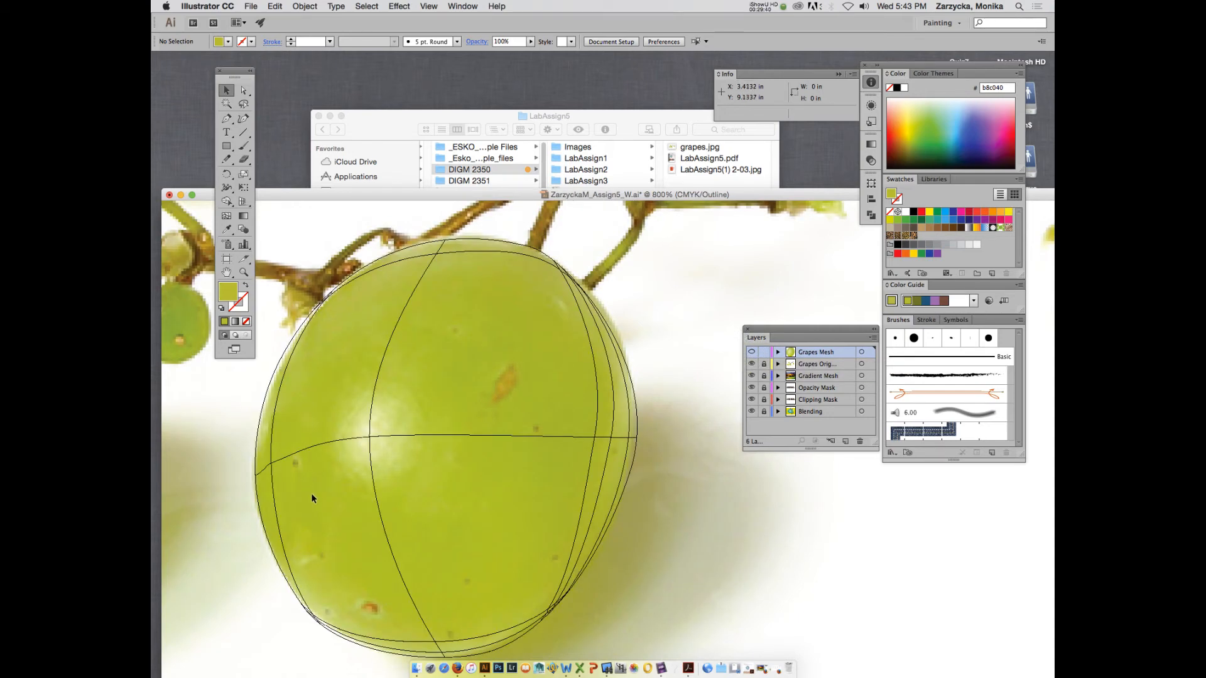
pyautogui.press('super+y')
pyautogui.press('super+y')
# Try a mesh point low on the central vertical line and another on the grape's left mesh line, undoing each
pyautogui.click(226, 216)
pyautogui.click(410, 607)
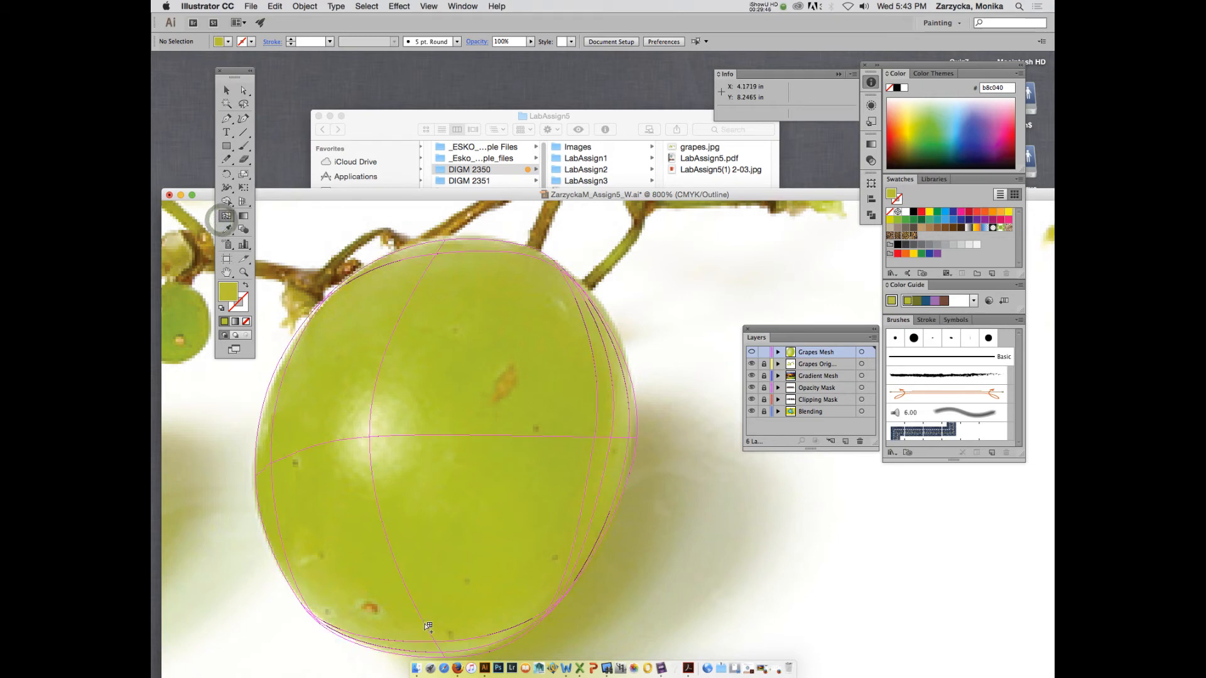
pyautogui.click(420, 620)
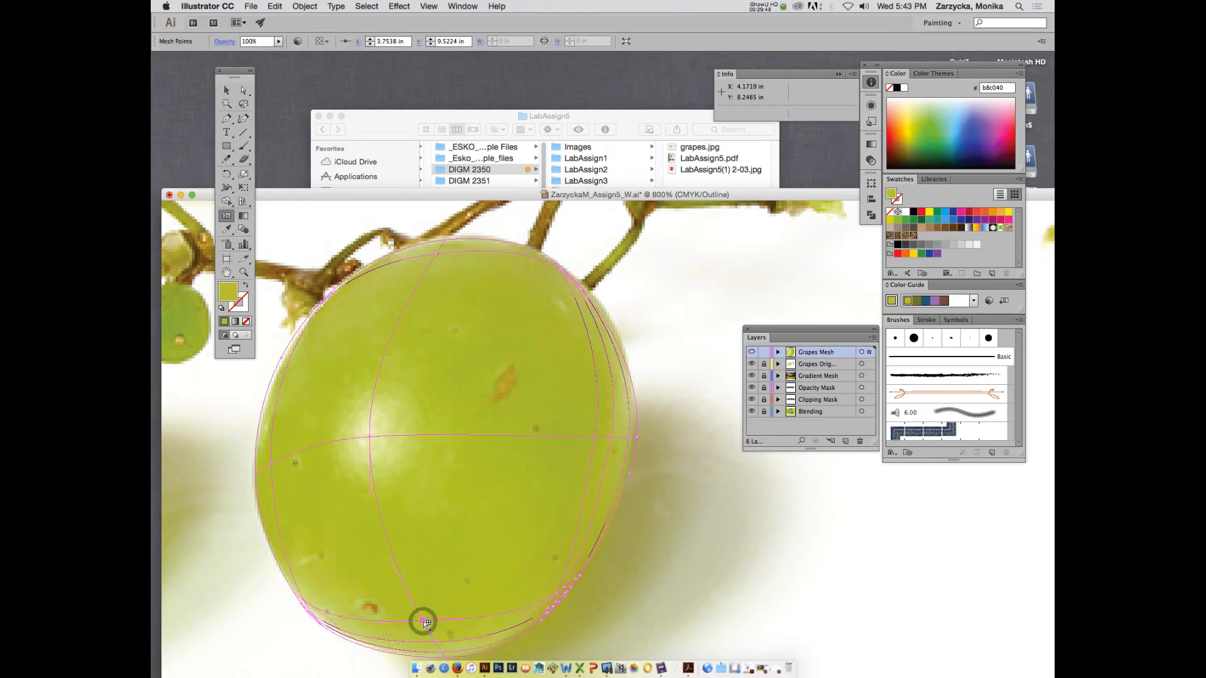
pyautogui.press('super+z')
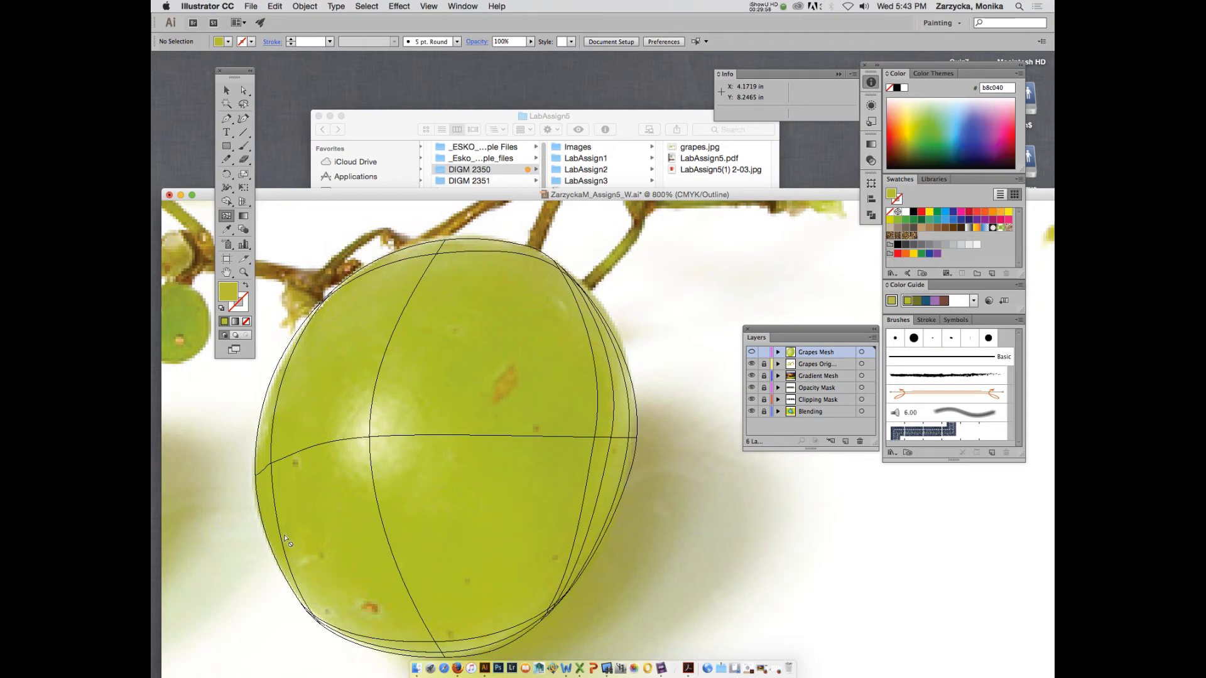
pyautogui.click(282, 532)
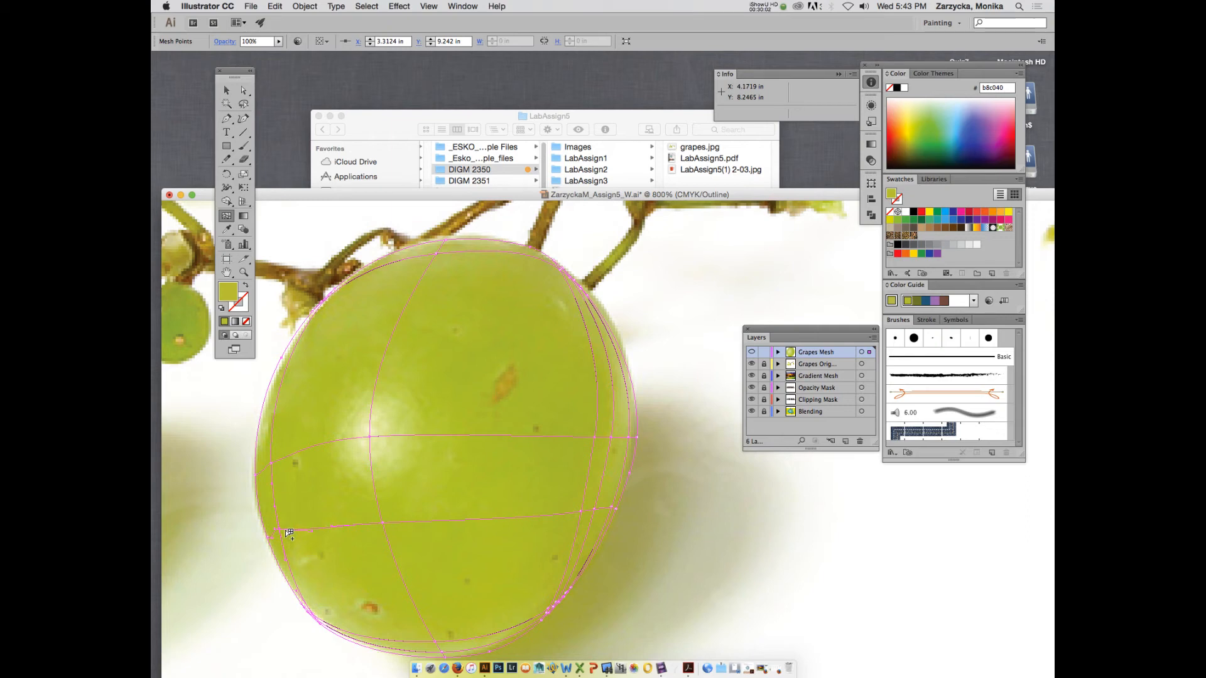
pyautogui.press('super+z')
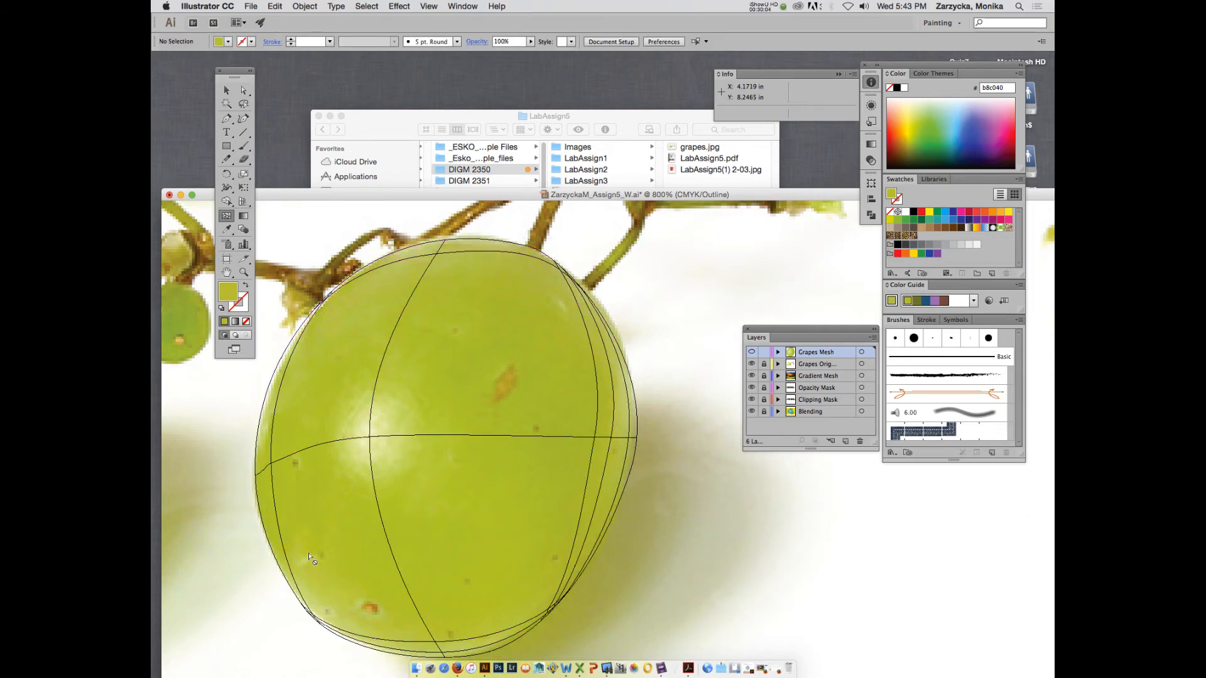
# Add a mesh point on the central vertical line just above the grape's bottom mesh lines, and color it with green a6ca00
pyautogui.scroll(-2, 409, 616)
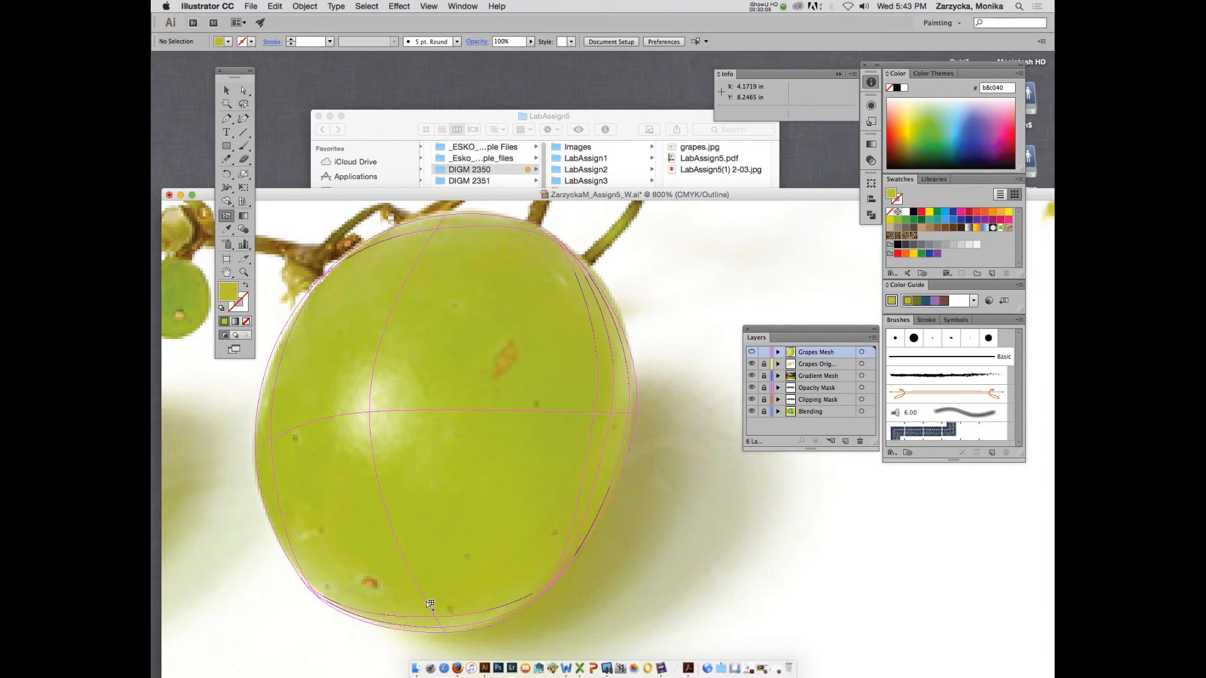
pyautogui.click(429, 604)
pyautogui.click(227, 230)
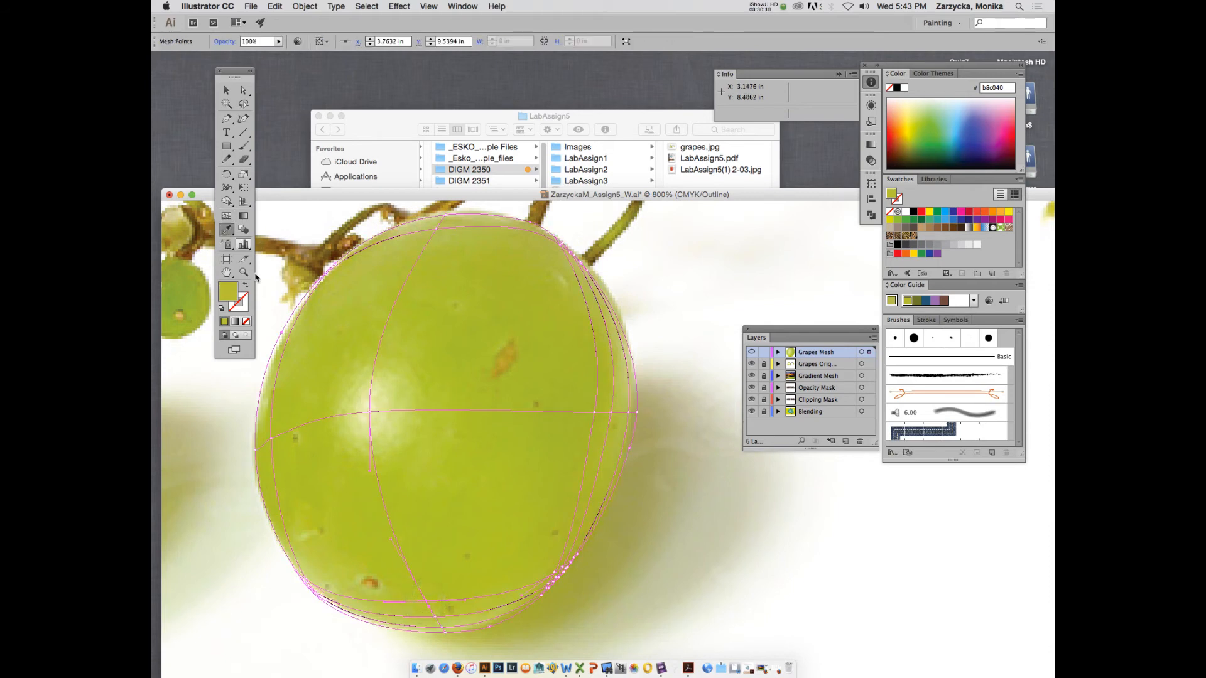
pyautogui.click(414, 594)
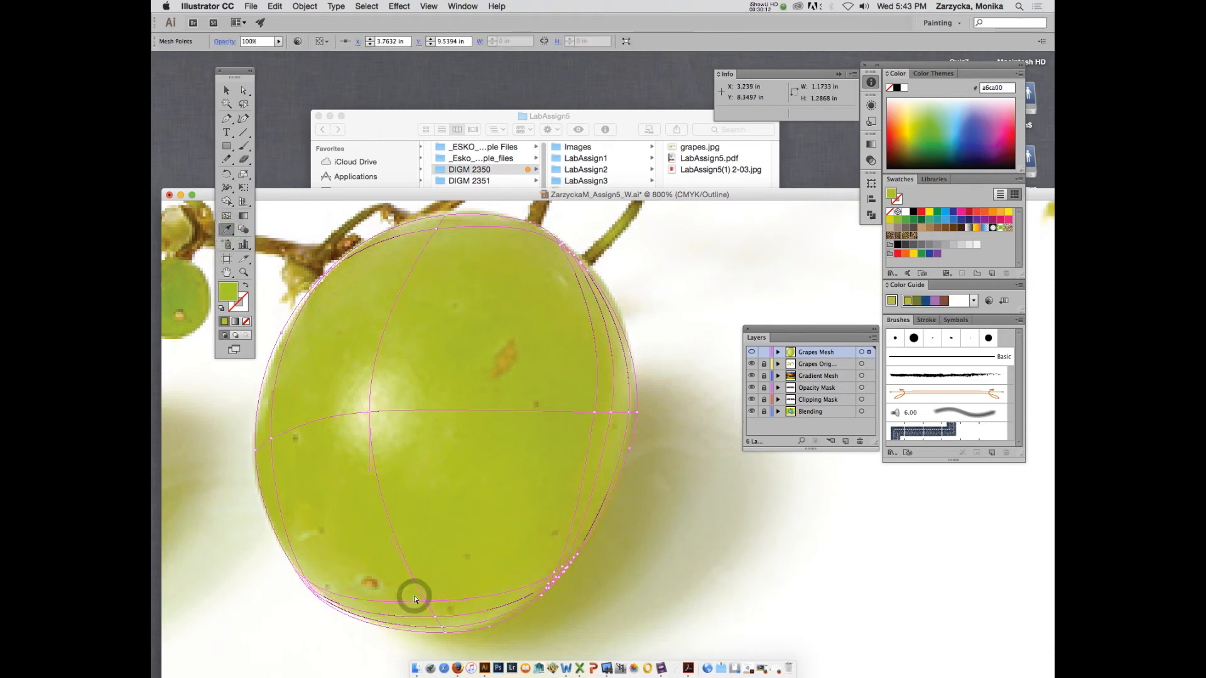
# Color the mesh point just below the new one with green b0c90f, and the grape's lower-left edge point with bfd55a
pyautogui.press('a')
pyautogui.click(434, 617)
pyautogui.press('i')
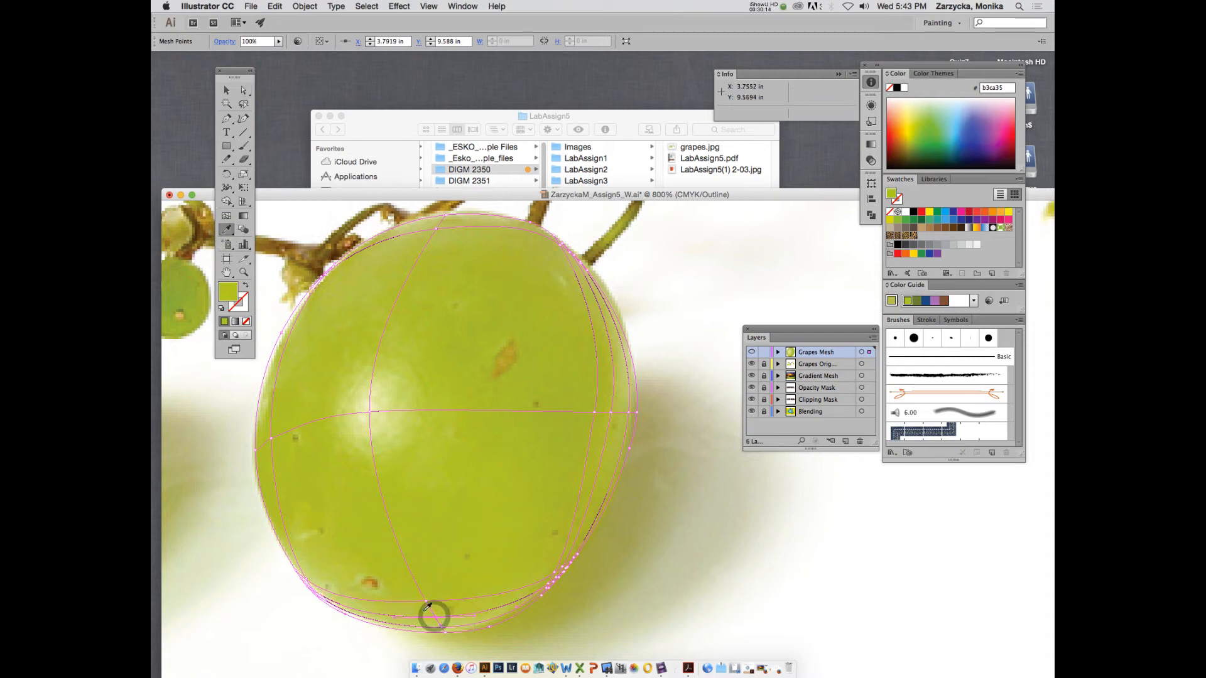
pyautogui.click(422, 611)
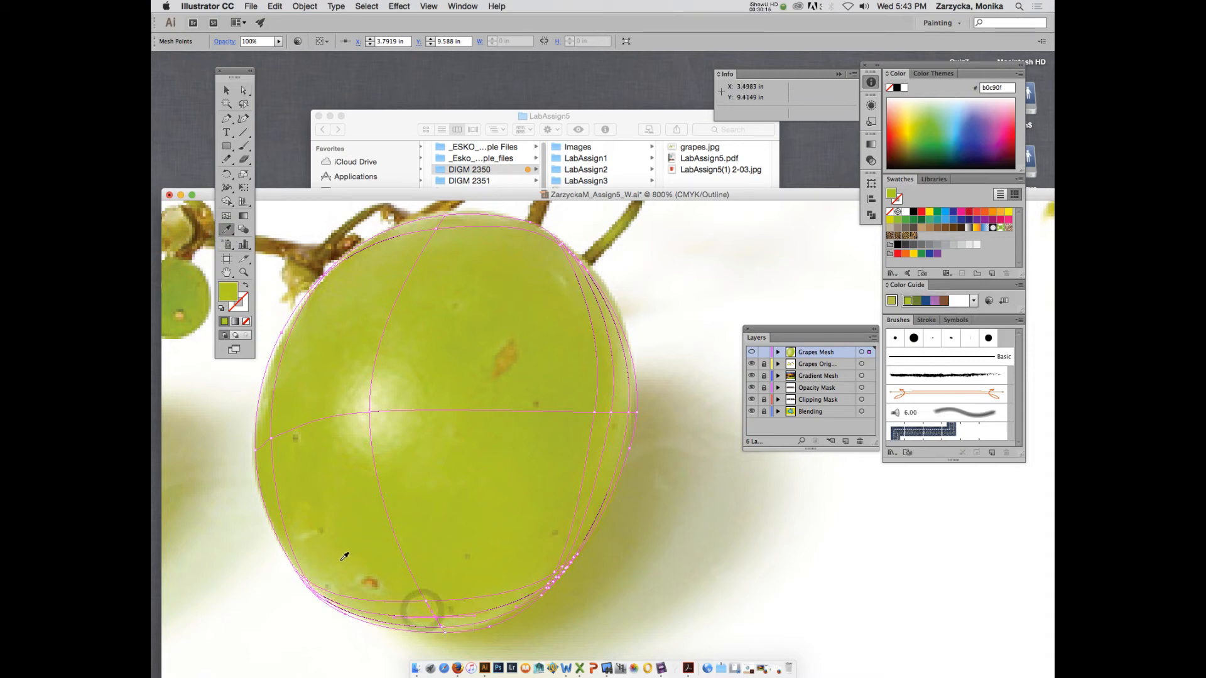
pyautogui.click(304, 578)
pyautogui.click(318, 571)
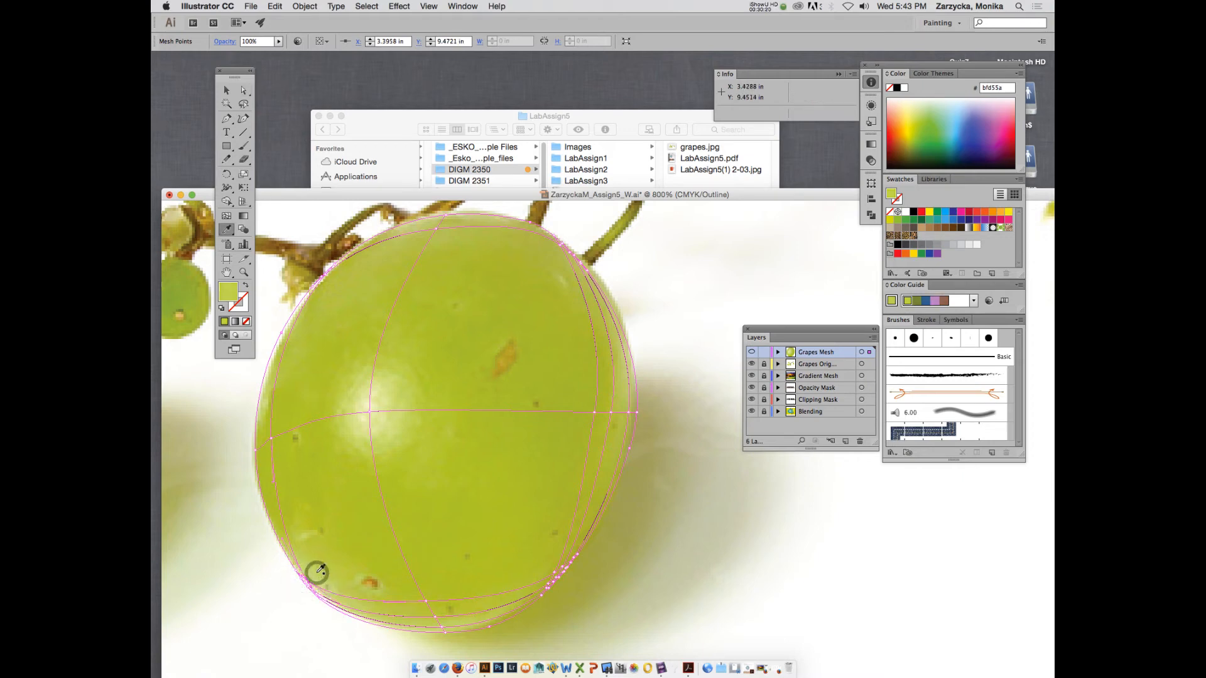
# Add a mesh point on the central vertical line in the grape's lower third, and color it with green a9ca00
pyautogui.press('a')
pyautogui.click(226, 215)
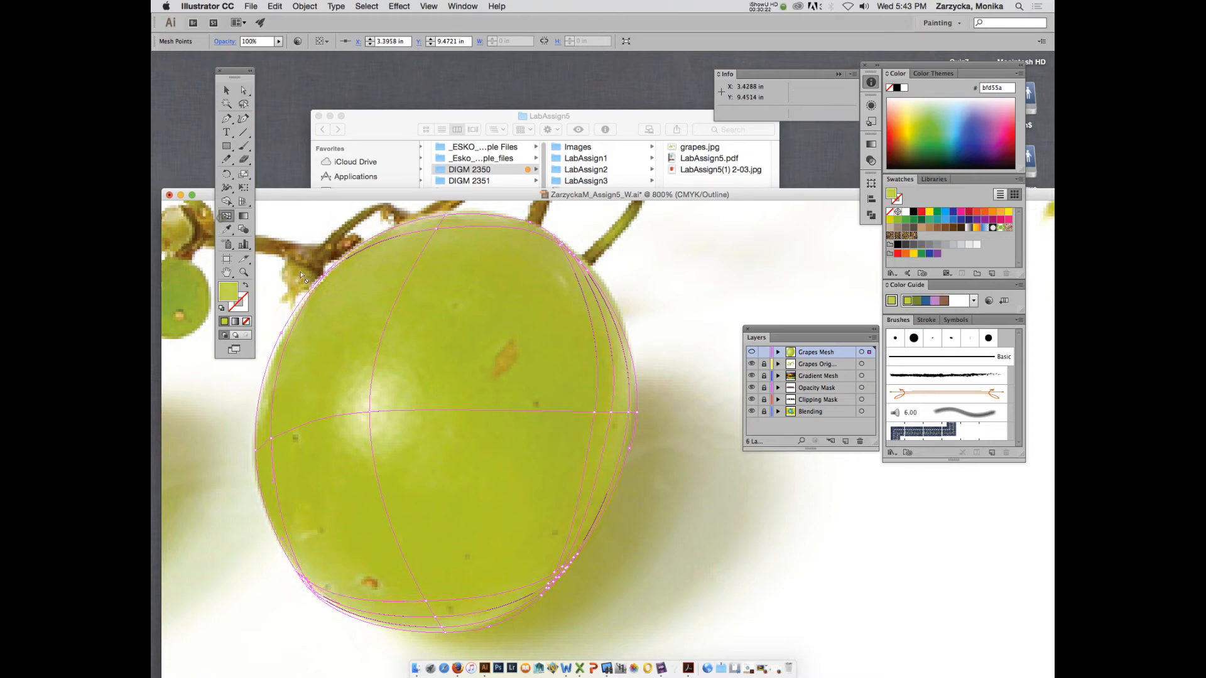
pyautogui.click(396, 535)
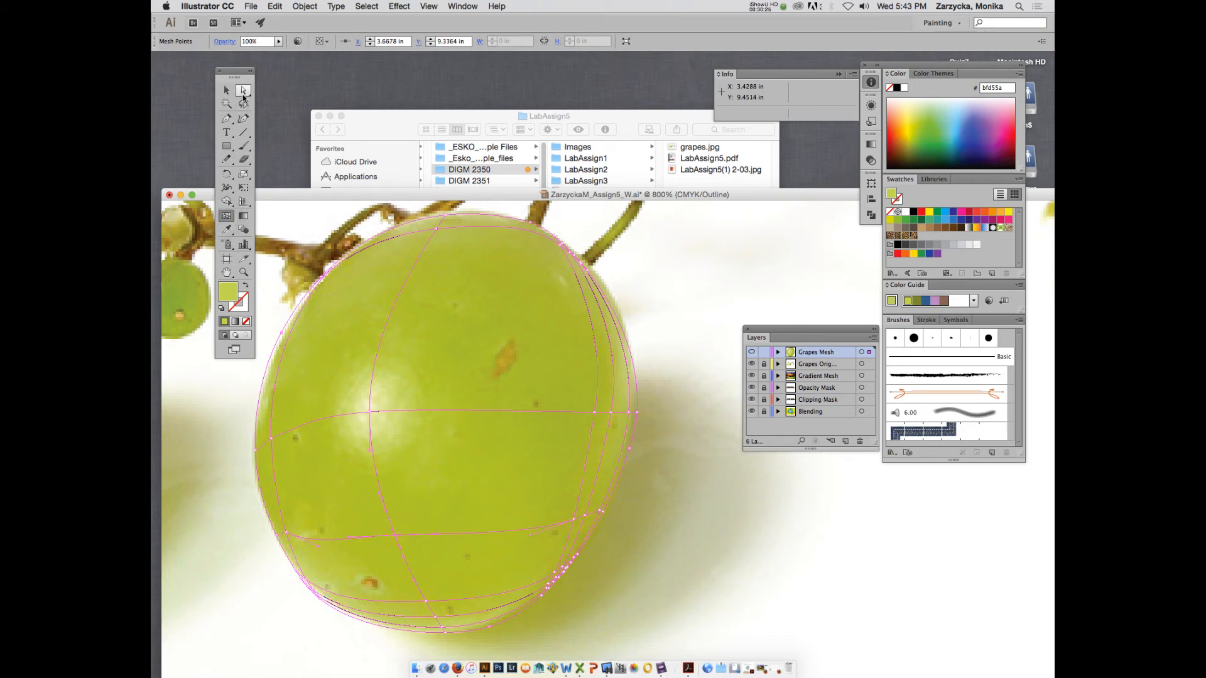
pyautogui.press('a')
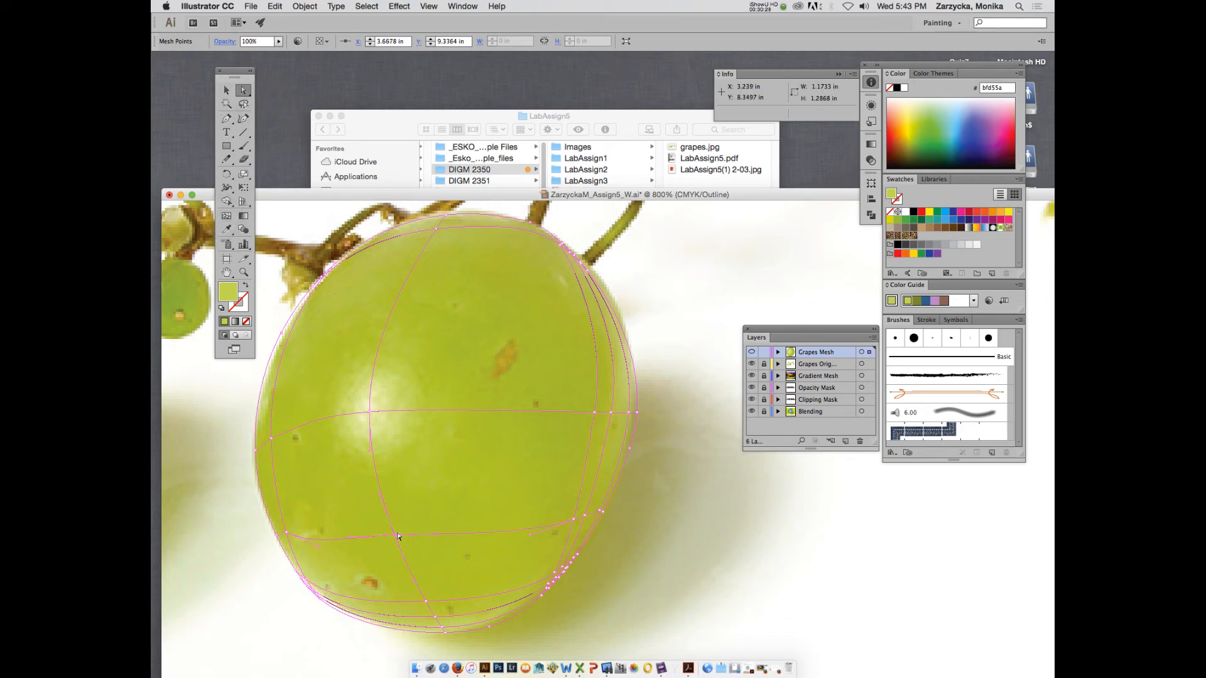
pyautogui.click(395, 535)
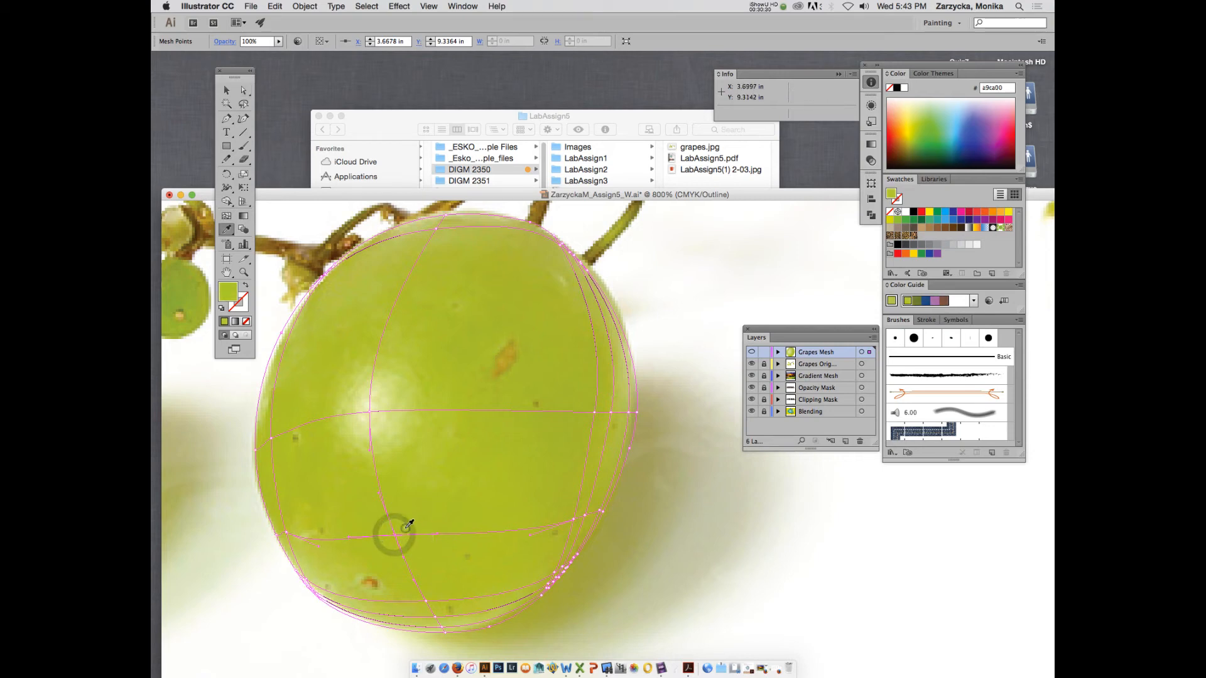
# Color the left-hand mesh point of the new horizontal line with green a4c500 from the photo
pyautogui.click(286, 534)
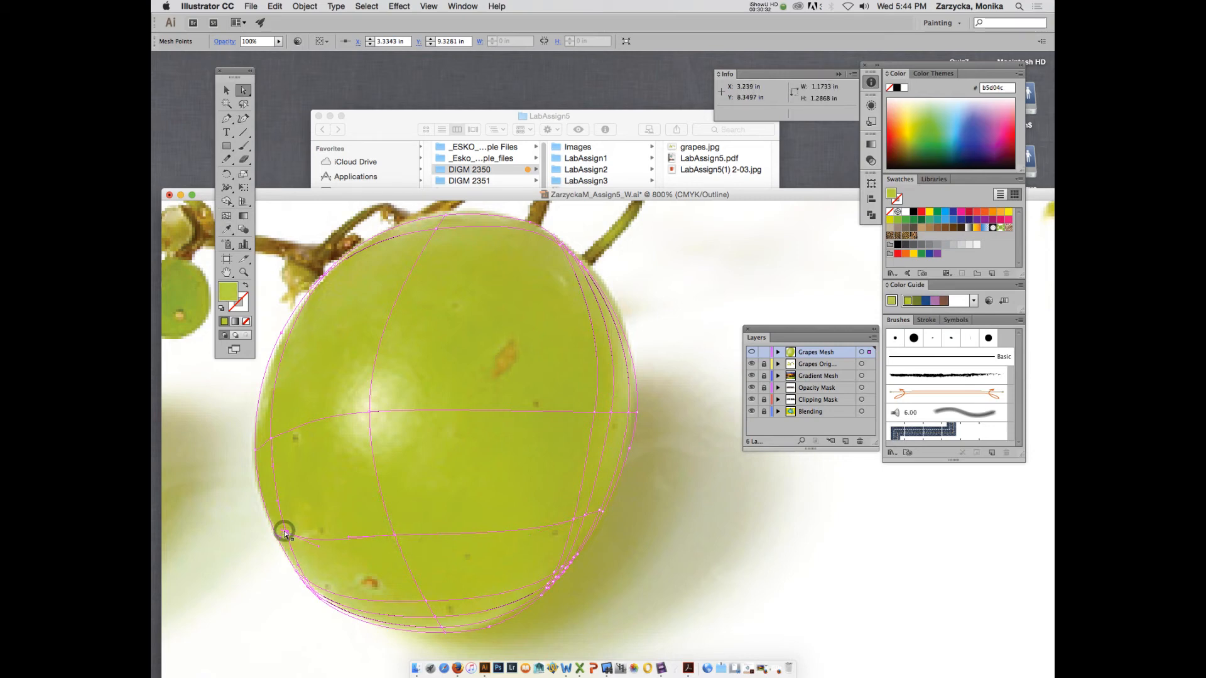
pyautogui.press('i')
pyautogui.click(291, 497)
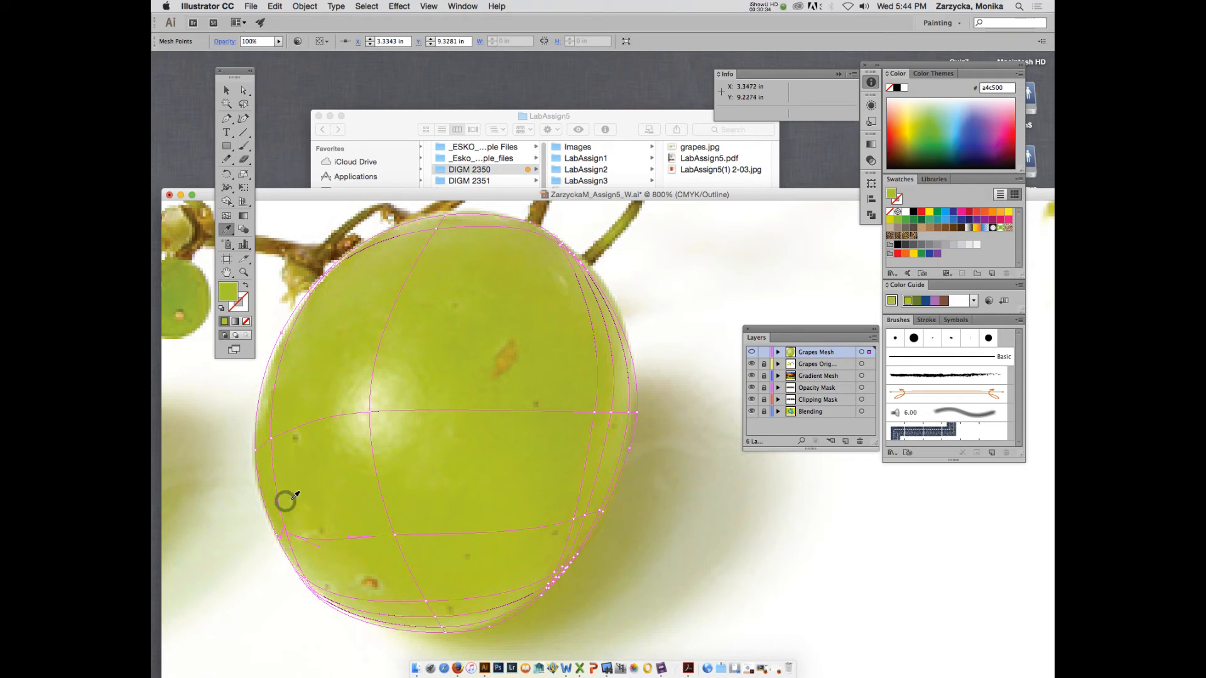
# Move the new line's central mesh point slightly down to X 3.6701 in, Y 9.3559 in, keeping it selected
pyautogui.press('a')
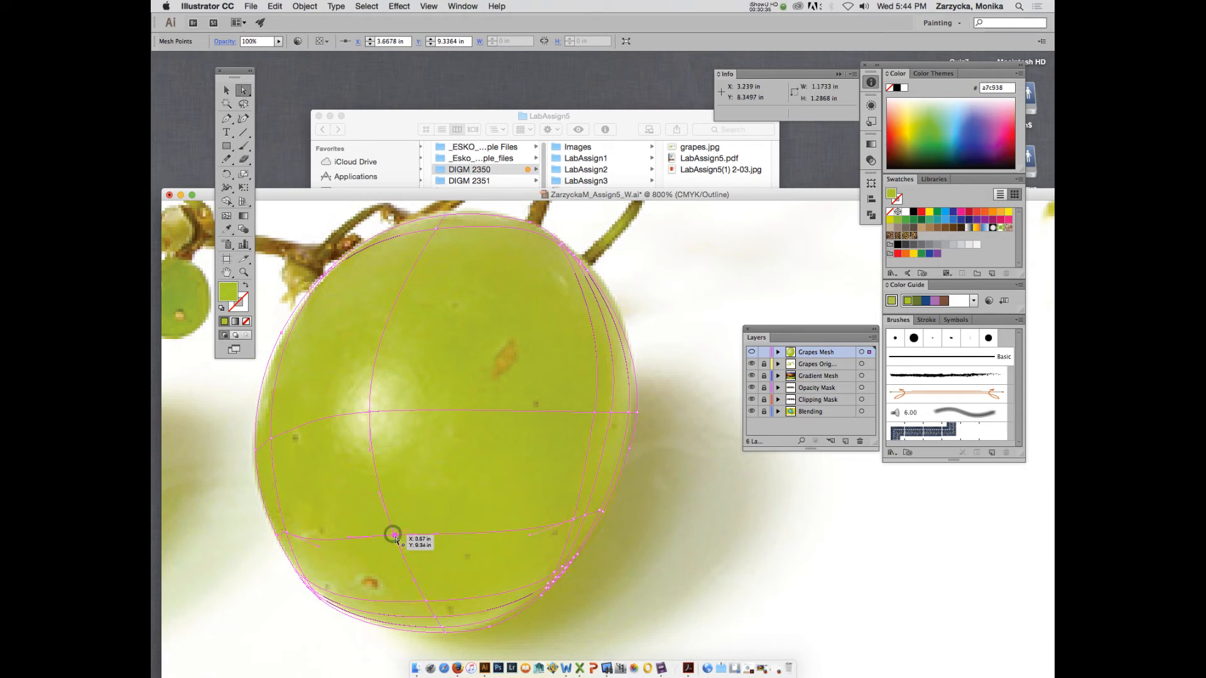
pyautogui.click(395, 535)
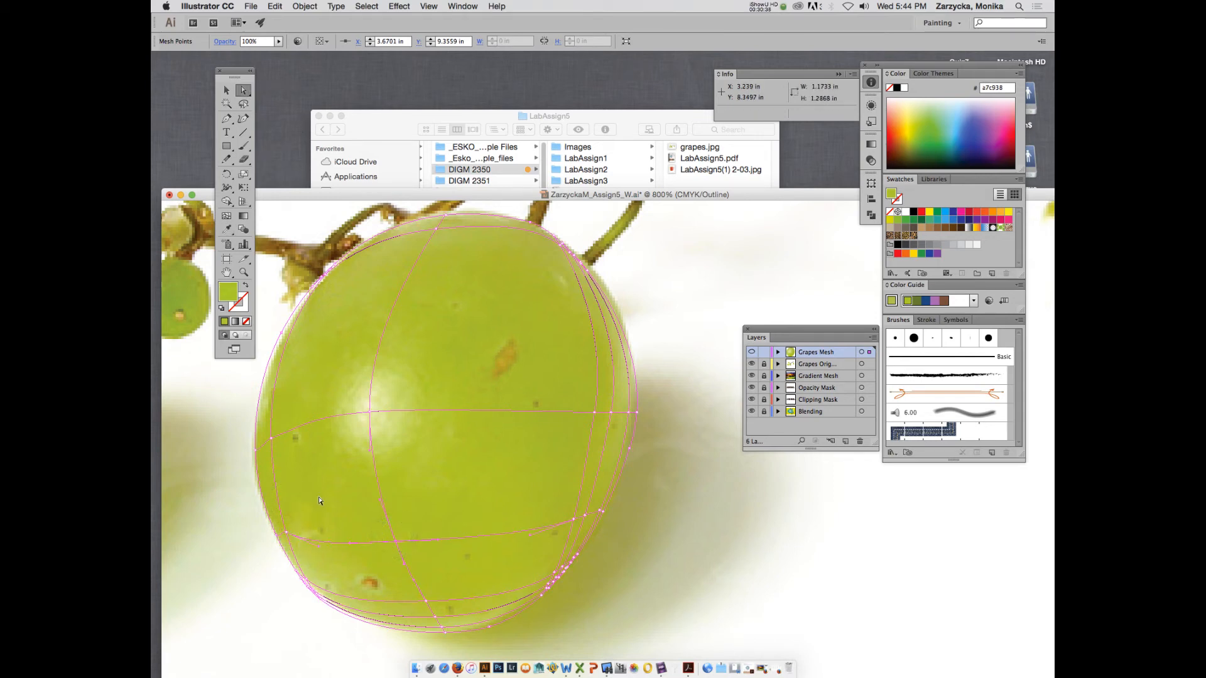
pyautogui.click(372, 412)
pyautogui.click(396, 541)
# Add two mesh points on the middle horizontal line, one on each side of the grape's highlight
pyautogui.press('u')
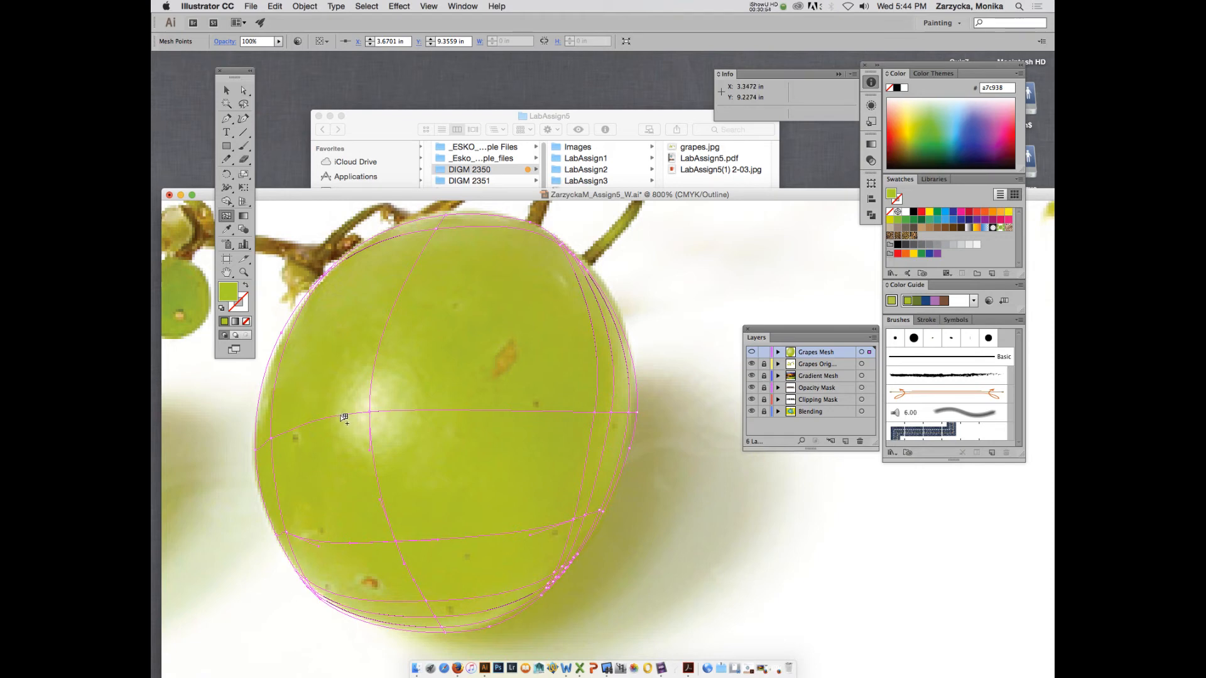
pyautogui.click(338, 415)
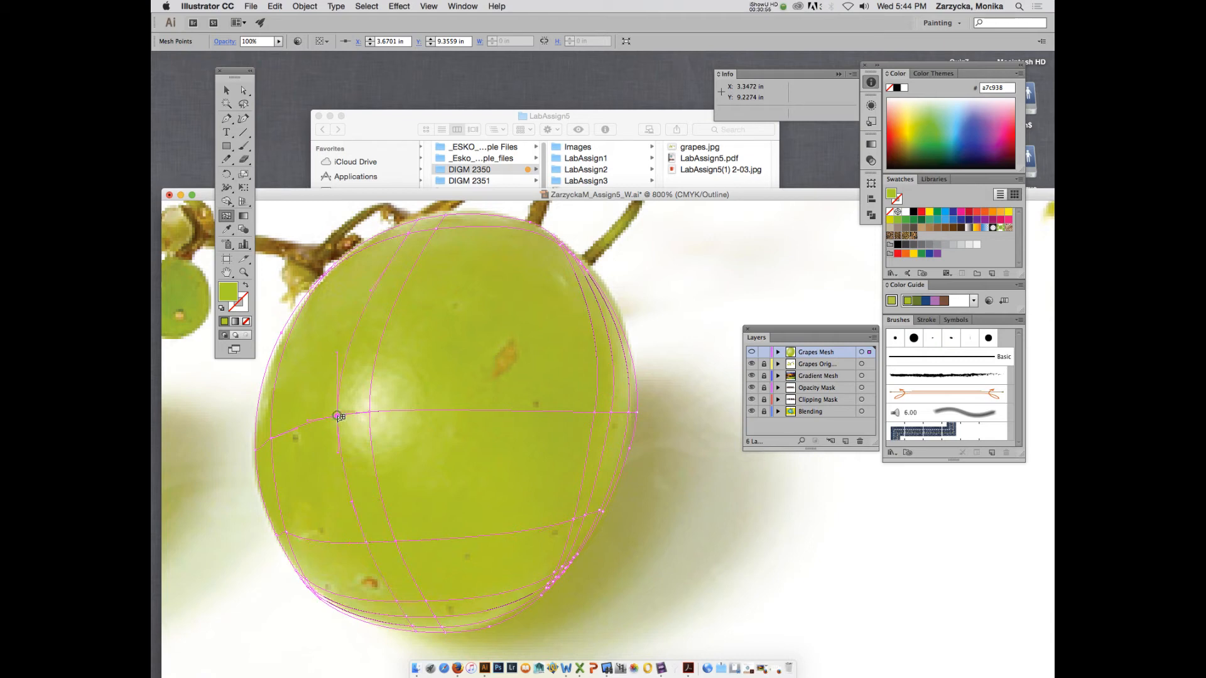
pyautogui.click(421, 412)
# Color the mesh point left of the highlight with green a9ce00 from the photo, and preview the Grapes Mesh layer
pyautogui.press('i')
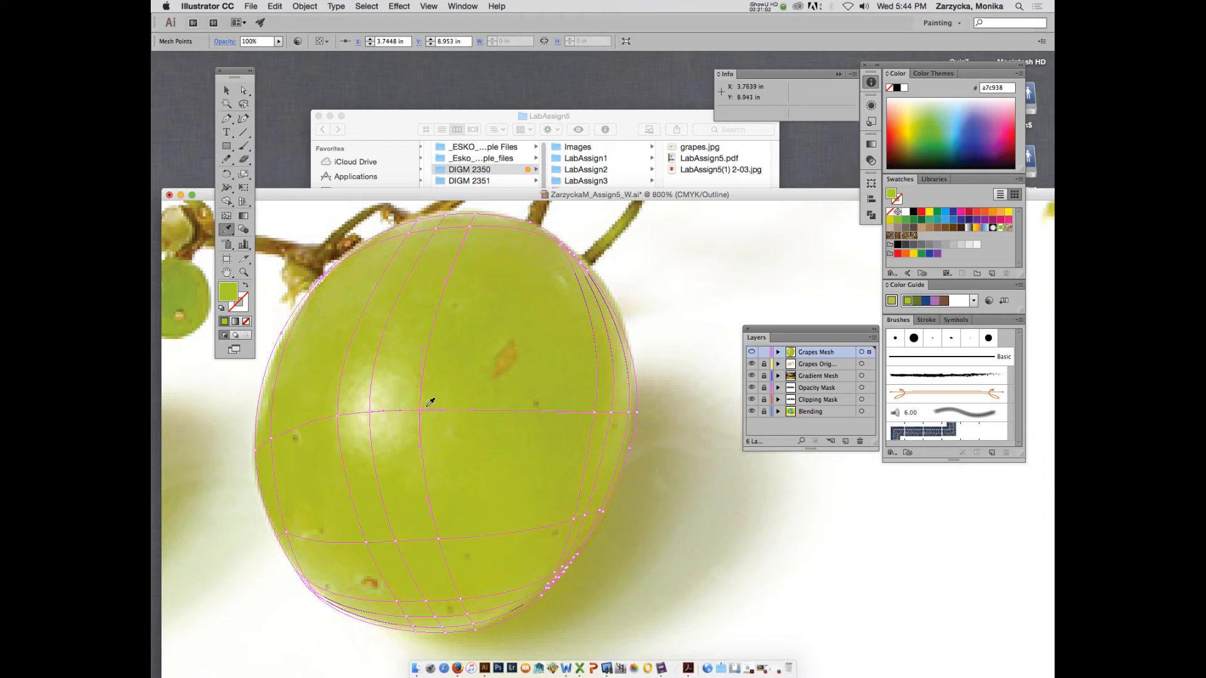
pyautogui.press('a')
pyautogui.moveTo(421, 410); pyautogui.dragTo(338, 417)
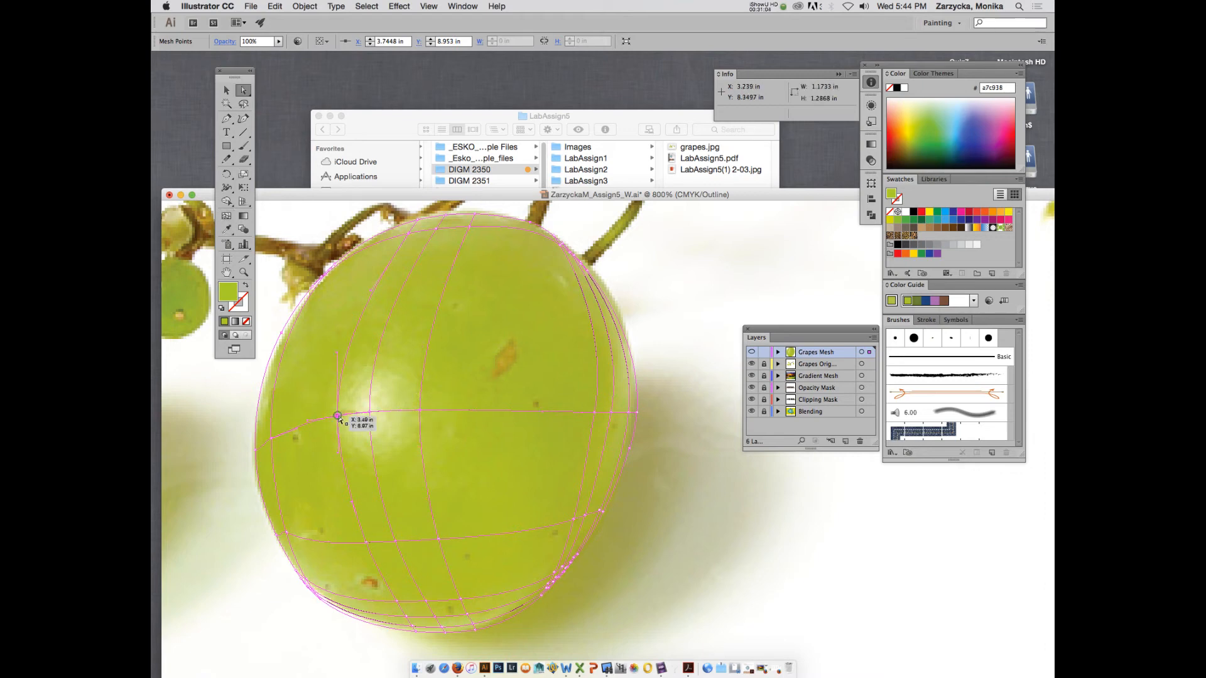
pyautogui.press('i')
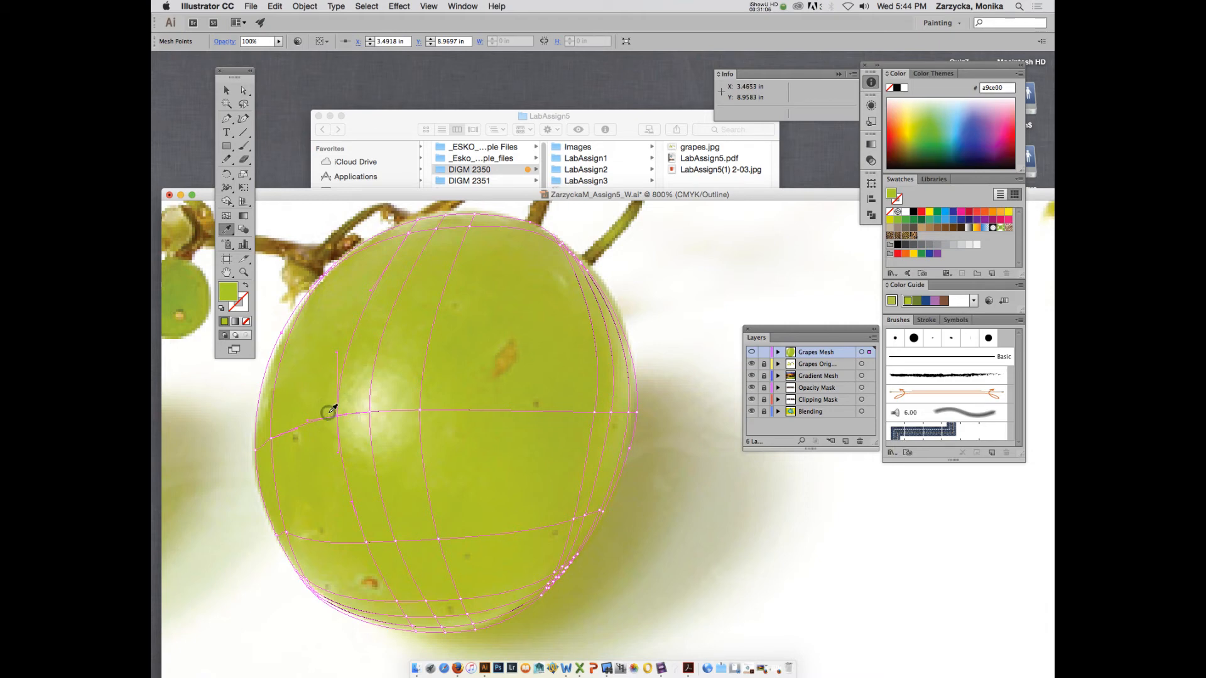
pyautogui.click(327, 413)
pyautogui.keyDown('super'); pyautogui.click(751, 352); pyautogui.keyUp('super')
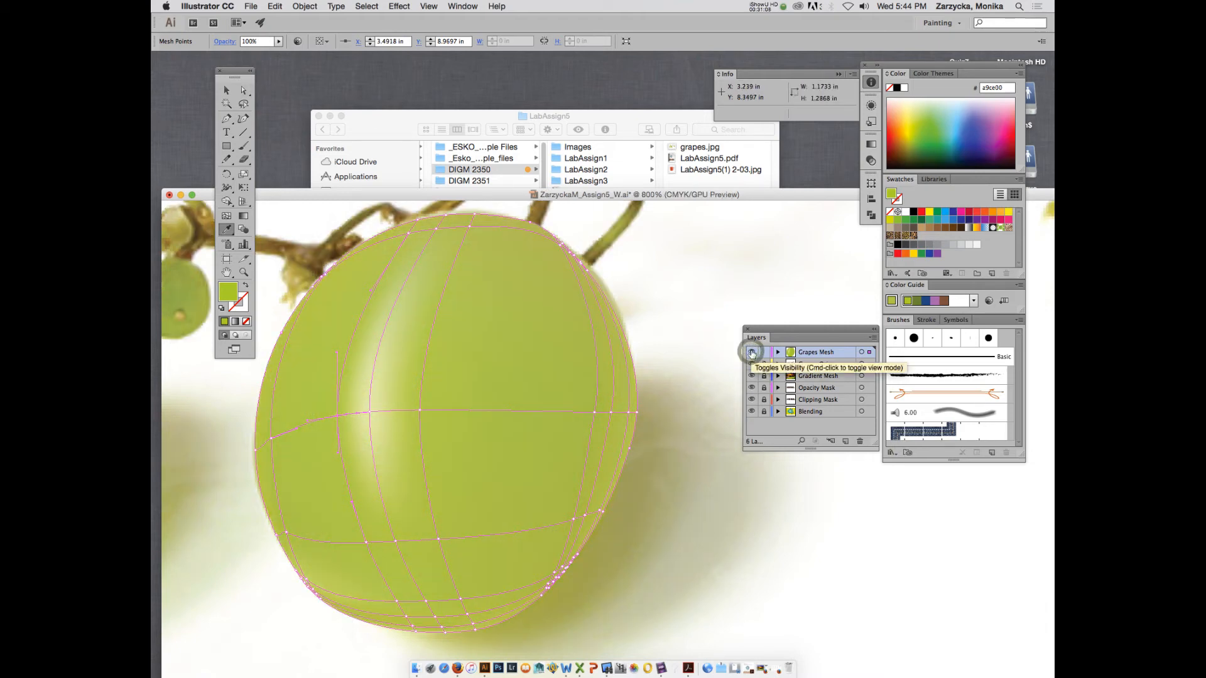
# Deselect the grape mesh to inspect its shading without the mesh lines
pyautogui.click(227, 90)
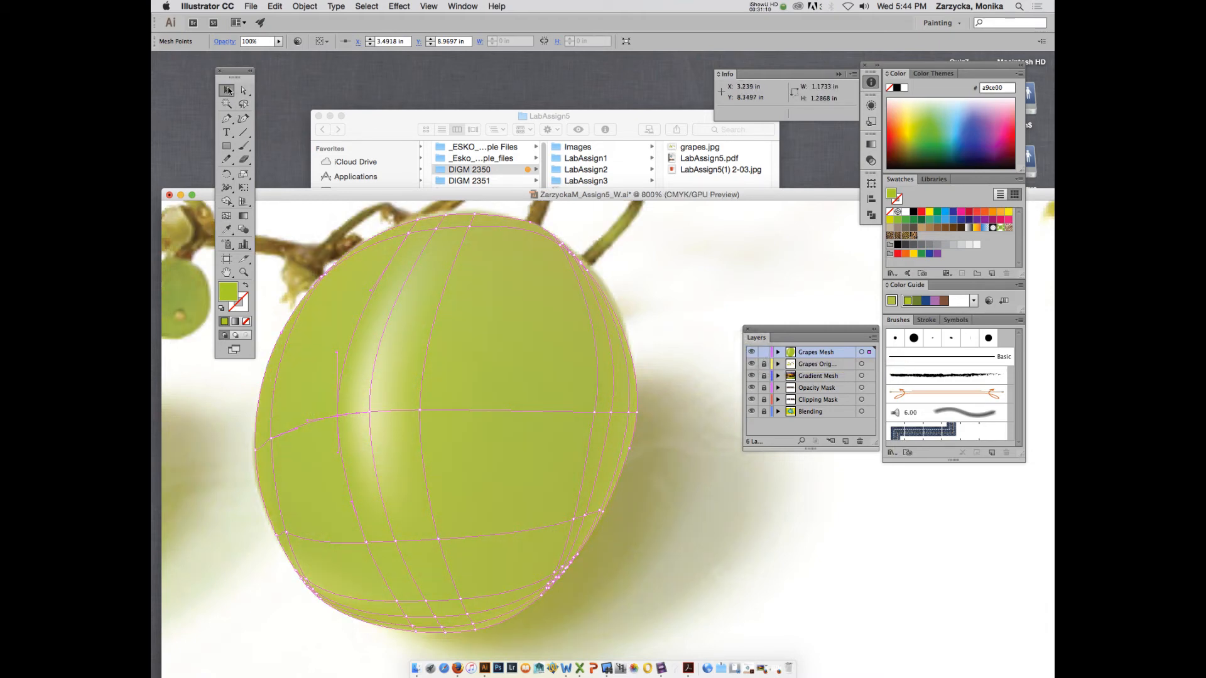
pyautogui.click(745, 551)
pyautogui.click(777, 538)
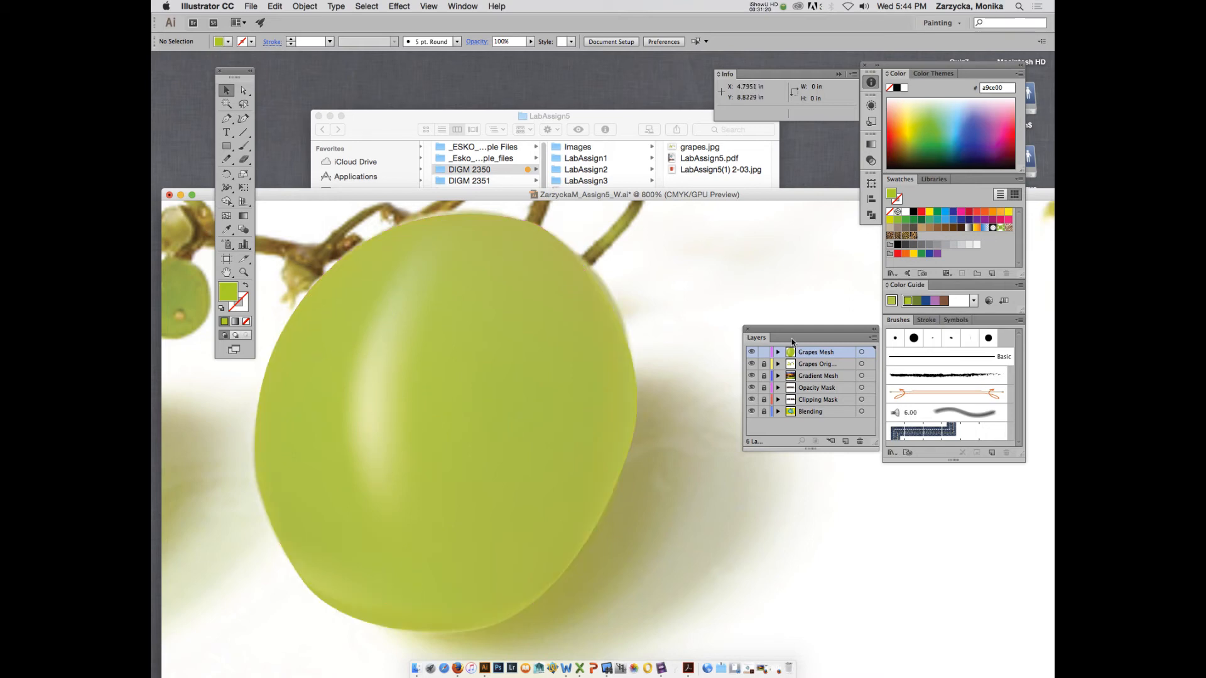
# Show the Grapes Mesh layer as outlines and add a mesh point just above the photo's highlight, on the vertical mesh line crossing it
pyautogui.keyDown('super'); pyautogui.click(752, 352); pyautogui.keyUp('super')
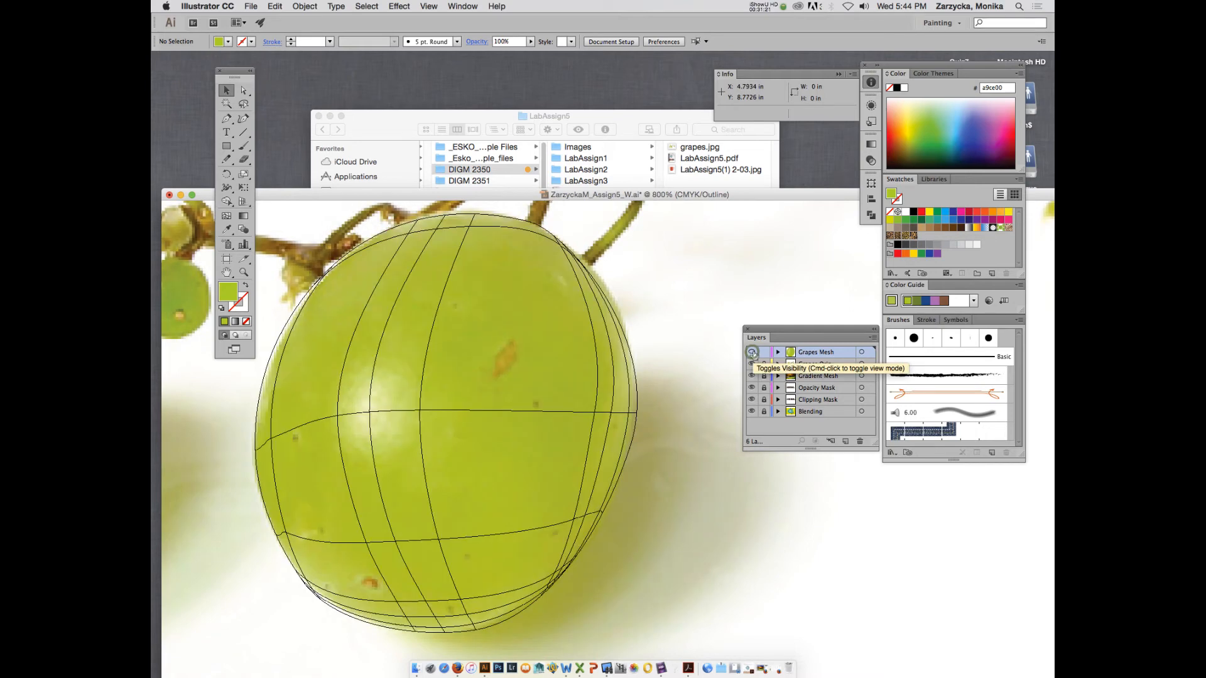
pyautogui.click(419, 412)
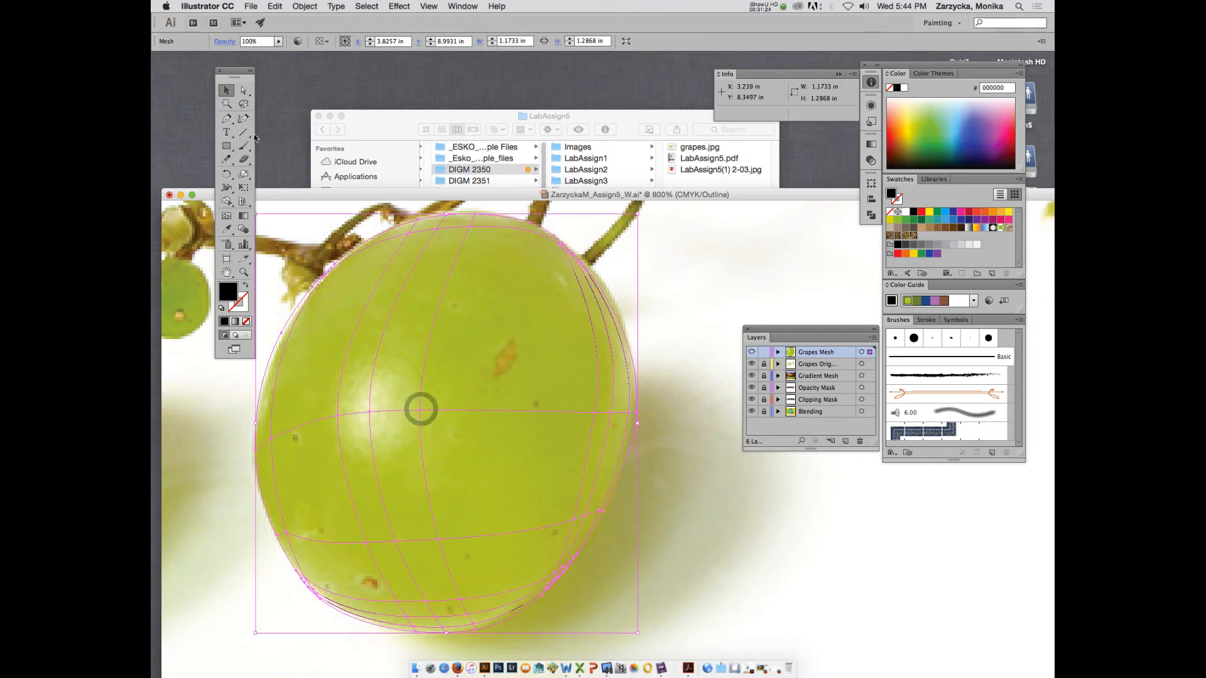
pyautogui.click(226, 215)
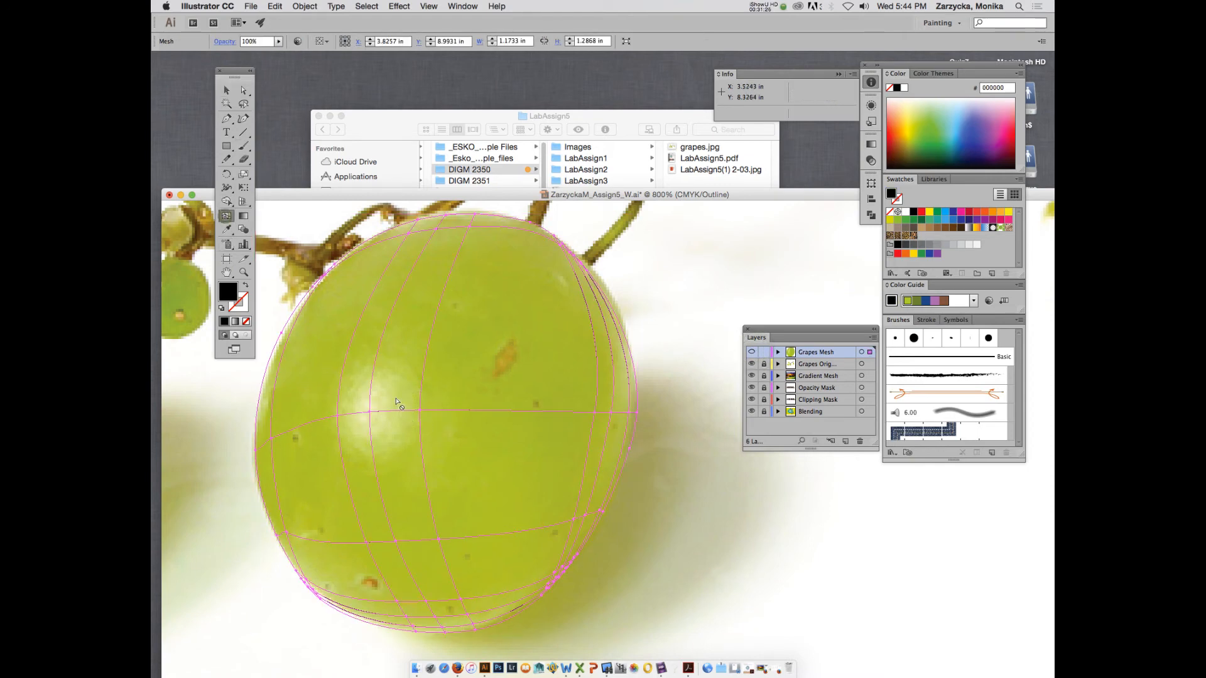
pyautogui.click(376, 361)
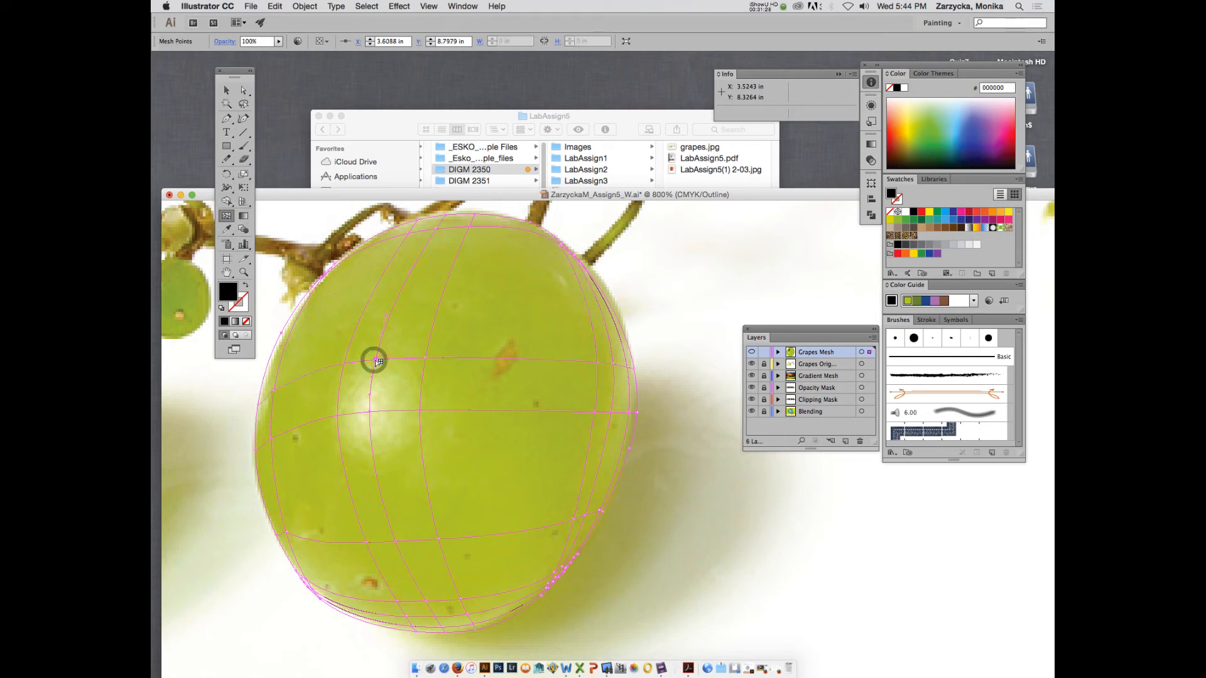
# Add a horizontal mesh line across the grape just above the highlight, using green a8cc38 from the mesh point beside the highlight
pyautogui.press('i')
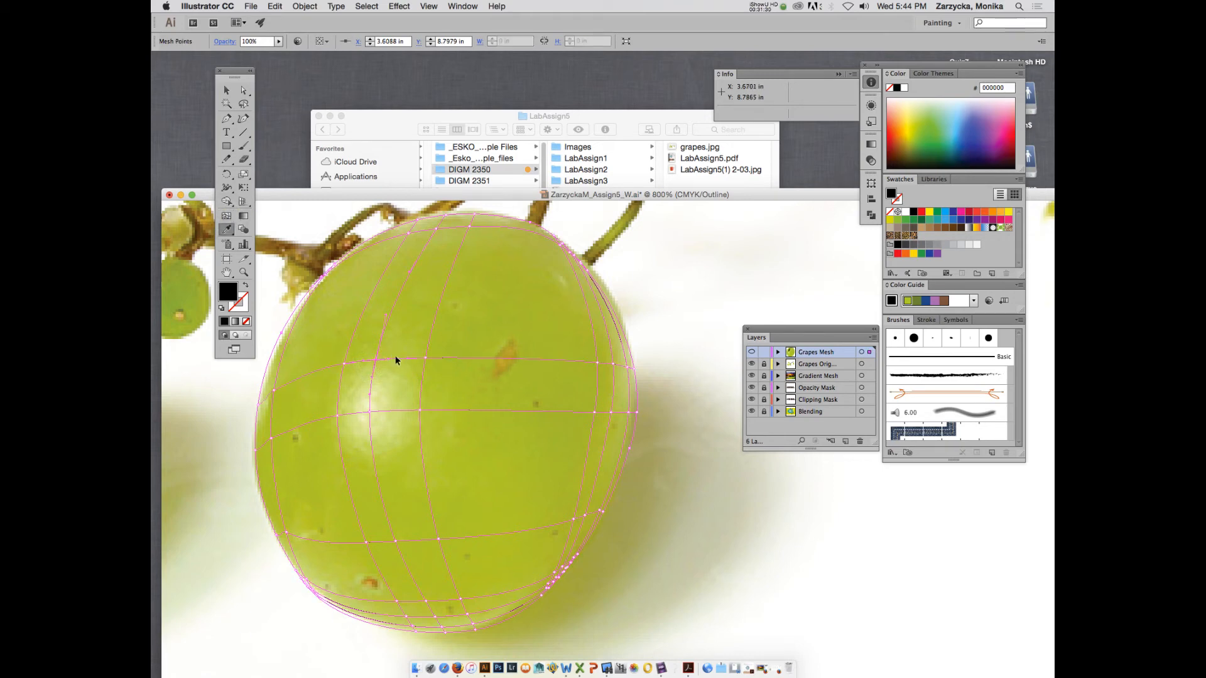
pyautogui.click(401, 353)
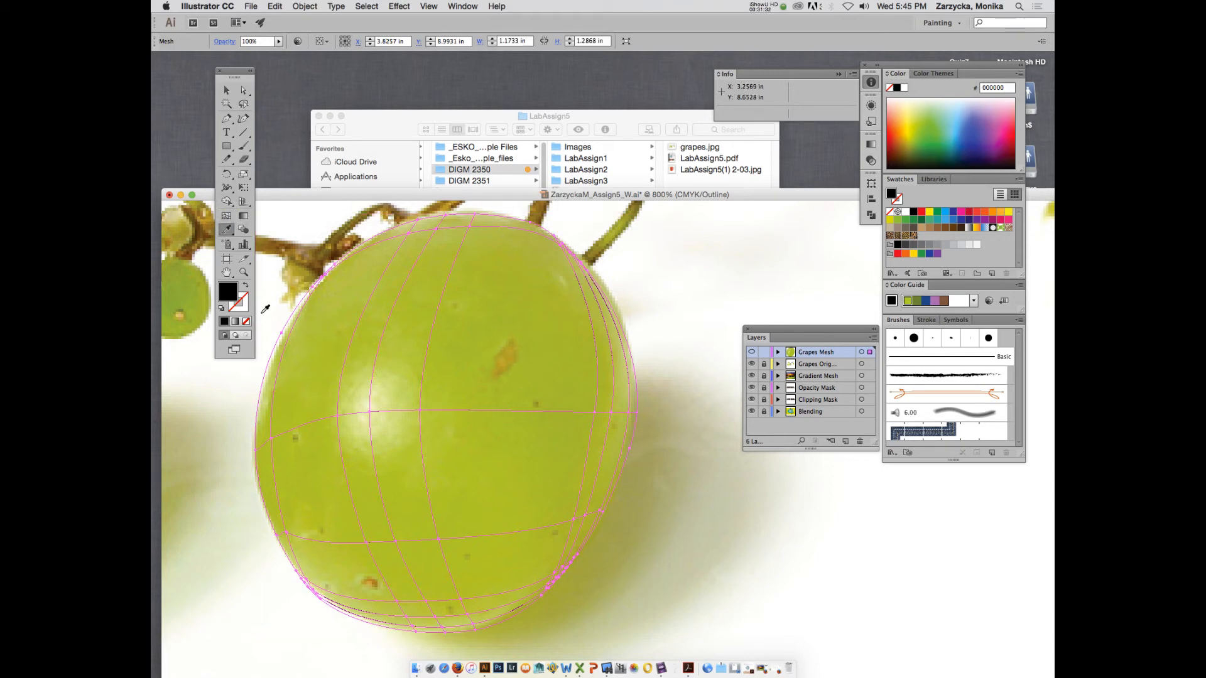
pyautogui.press('a')
pyautogui.click(420, 412)
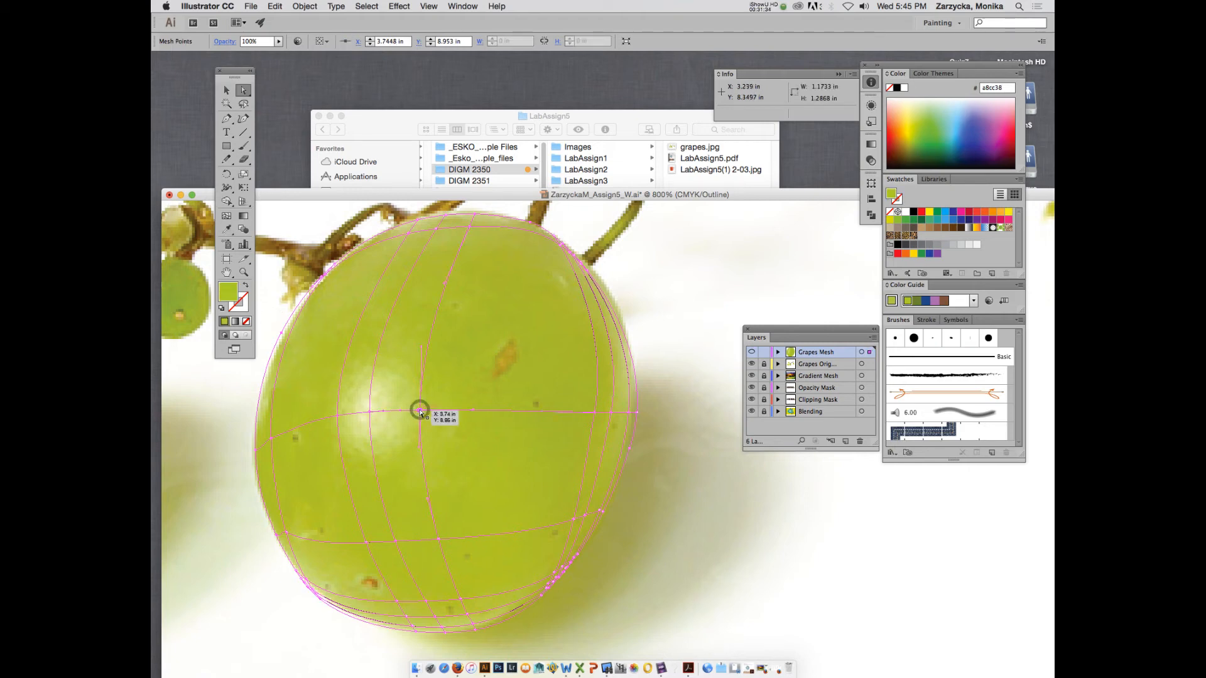
pyautogui.press('u')
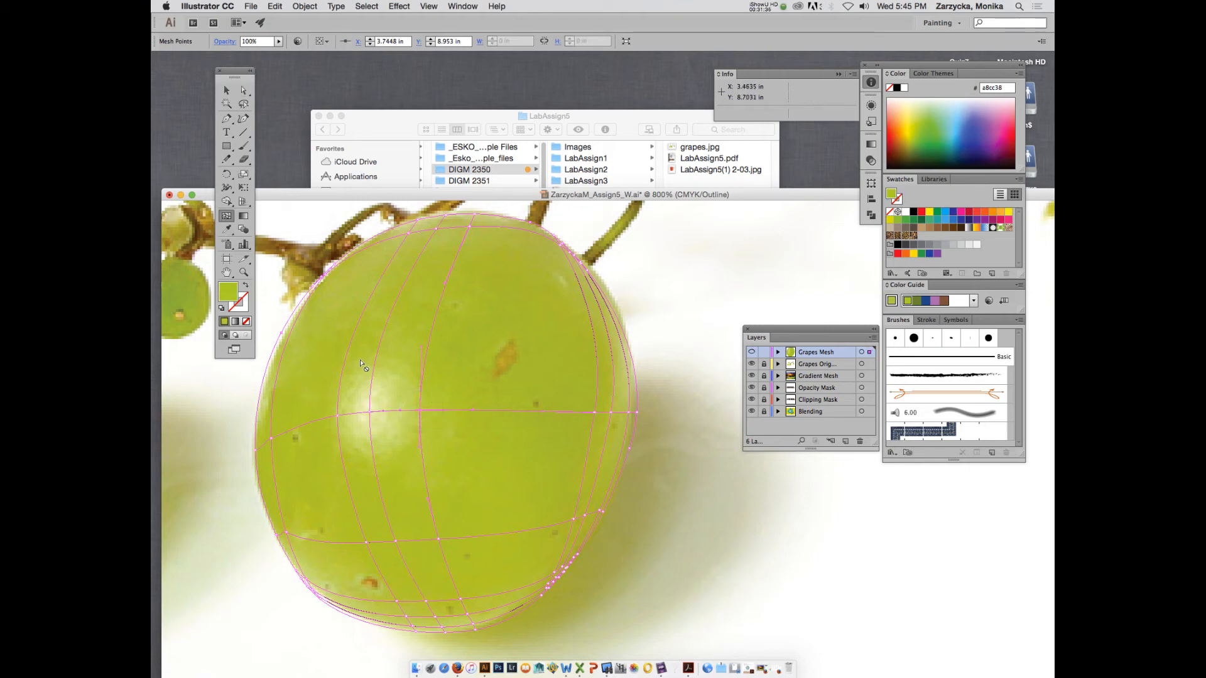
pyautogui.click(375, 365)
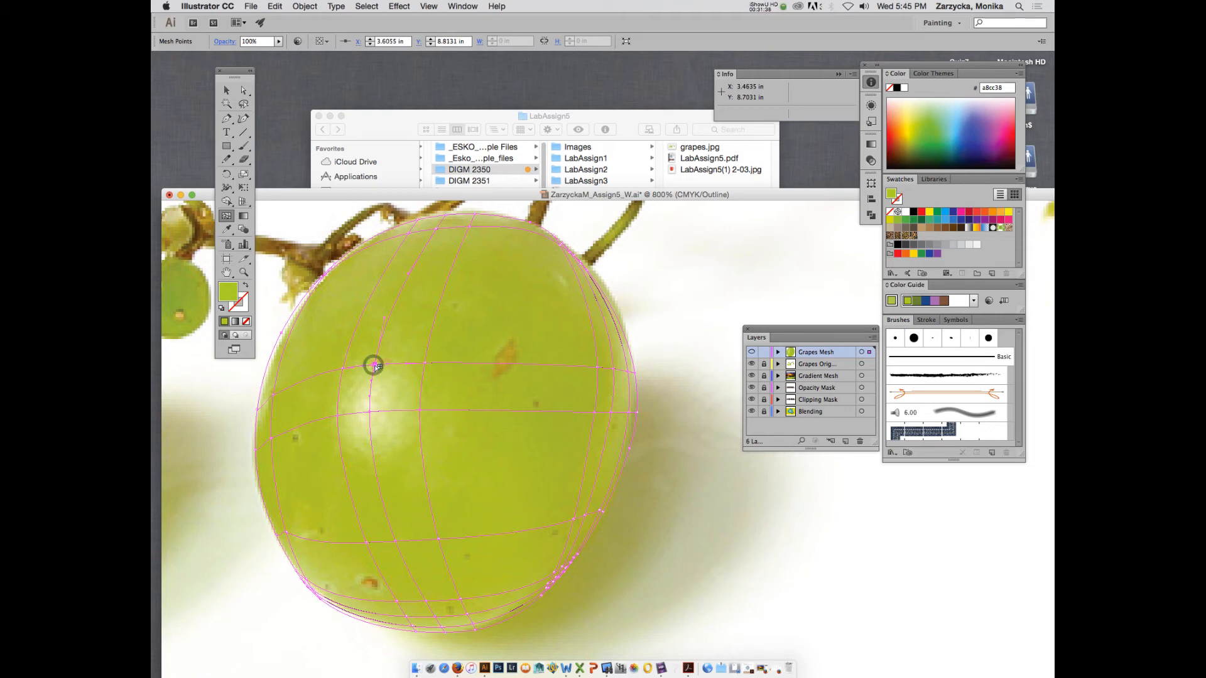
# Recolour the new mesh point with green aecd1f sampled from the photo and add another horizontal mesh line below the highlight
pyautogui.press('i')
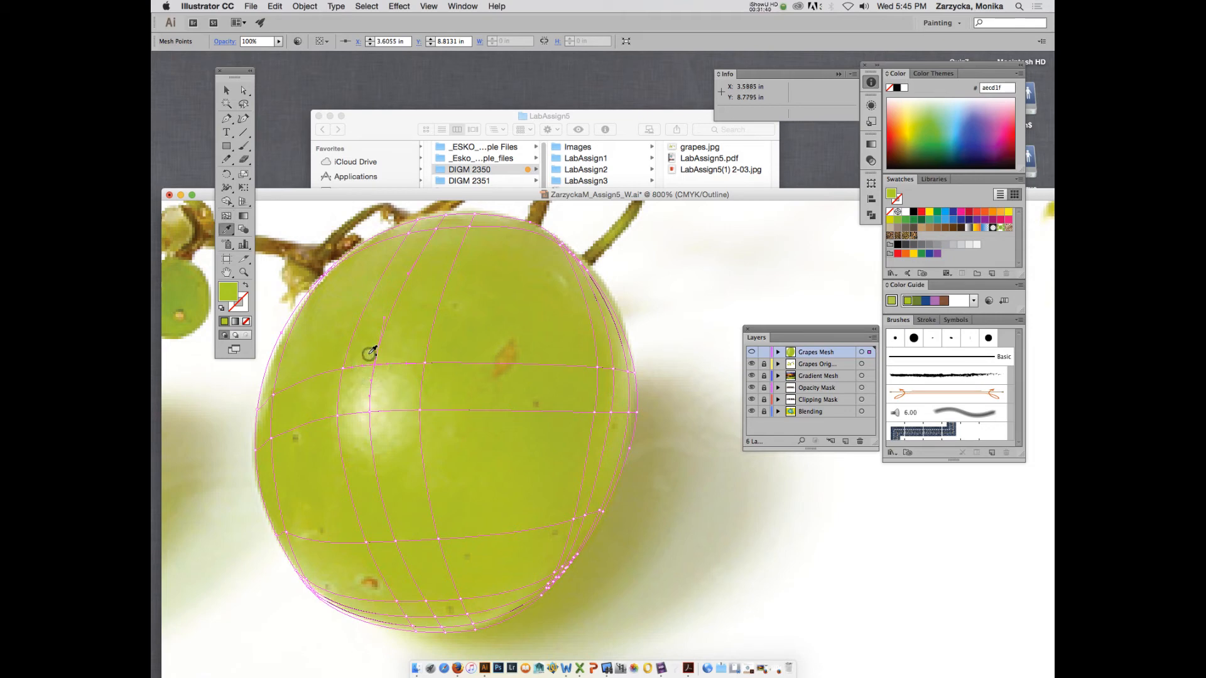
pyautogui.press('a')
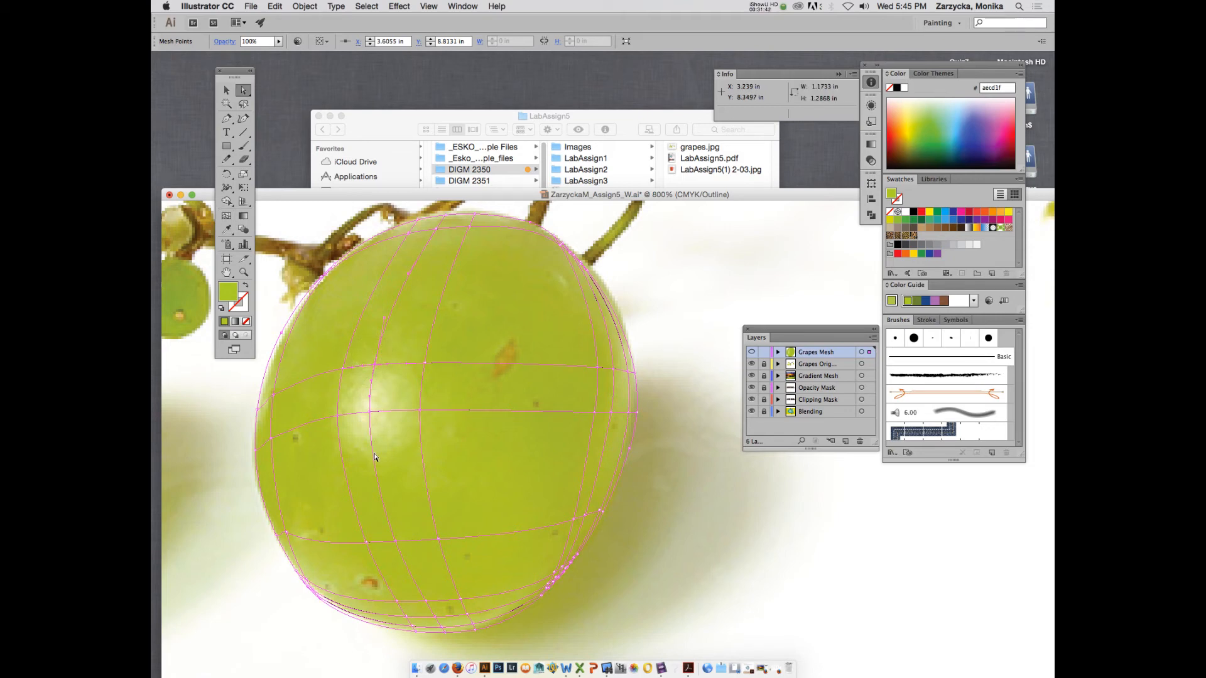
pyautogui.press('u')
# Return the Grapes Mesh layer to preview mode and deselect the grape mesh
pyautogui.keyDown('super'); pyautogui.click(751, 352); pyautogui.keyUp('super')
pyautogui.click(226, 90)
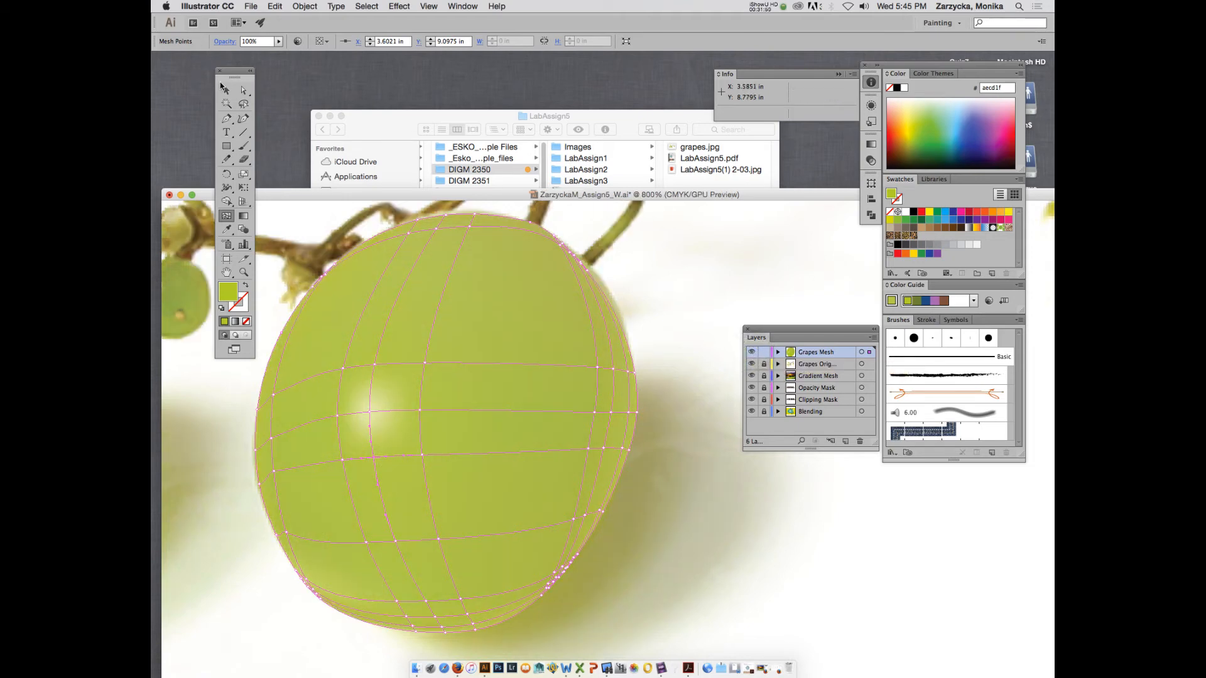
pyautogui.click(820, 482)
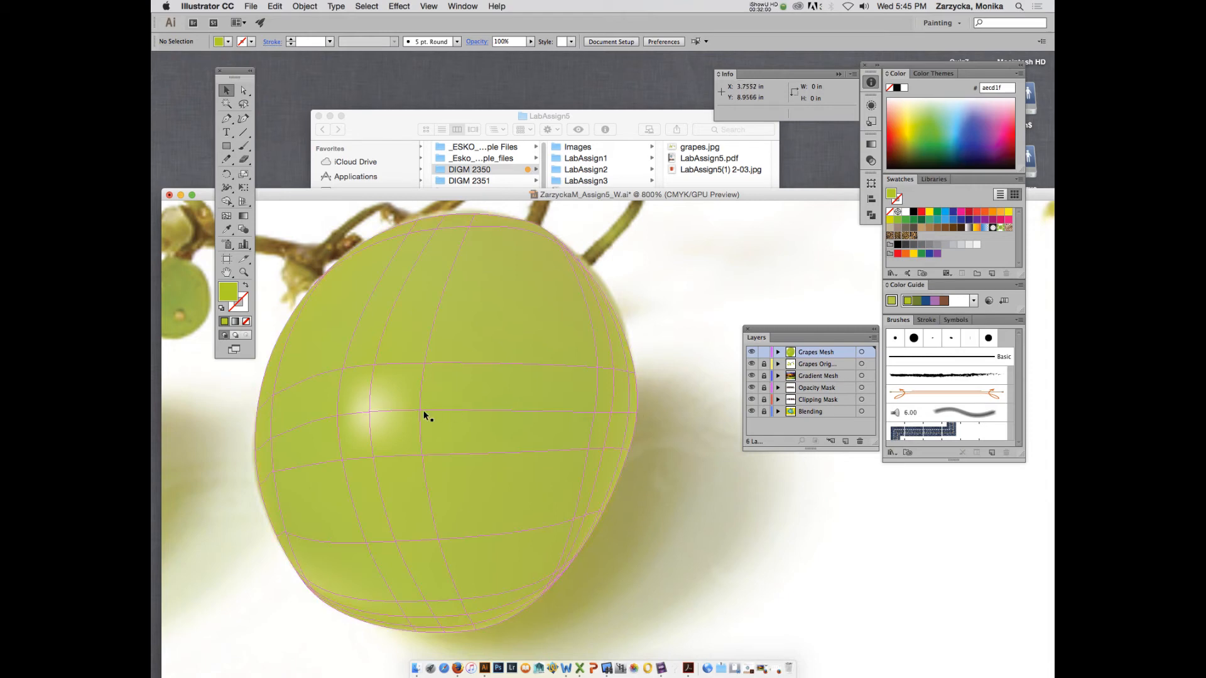
pyautogui.click(269, 442)
pyautogui.click(867, 501)
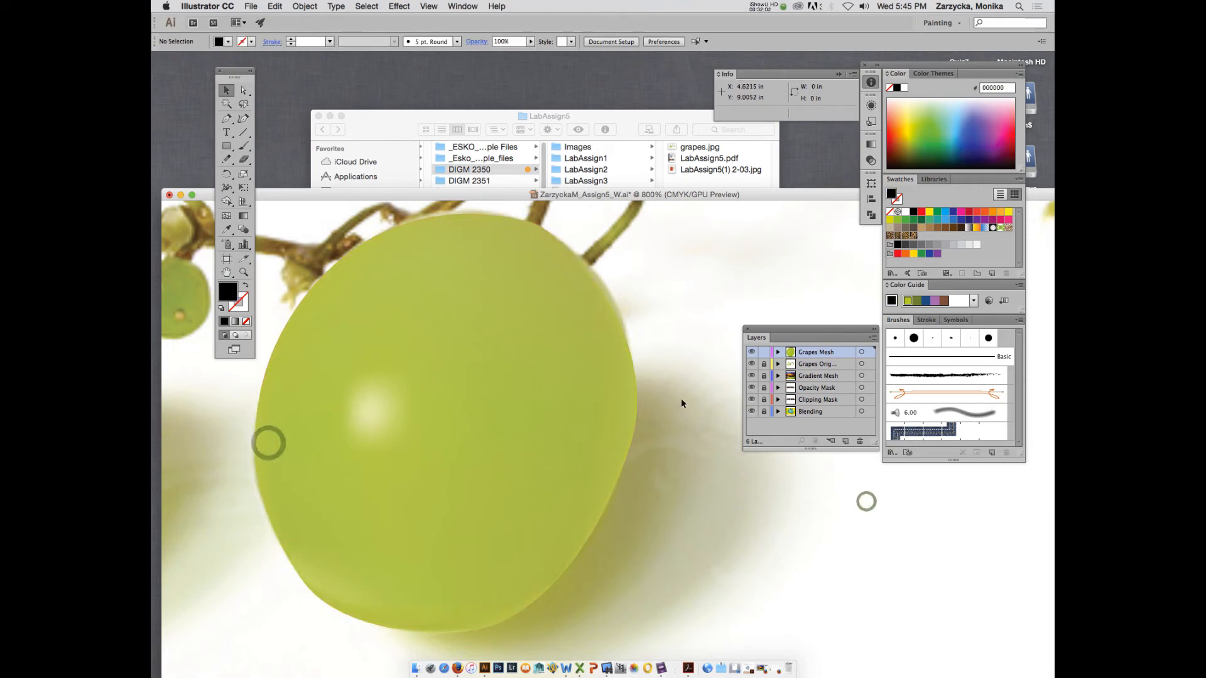
# Compare the mesh grape with the original photo at 300% by hiding and showing the Grapes Mesh layer
pyautogui.press('super+minus')
pyautogui.press('super+minus')
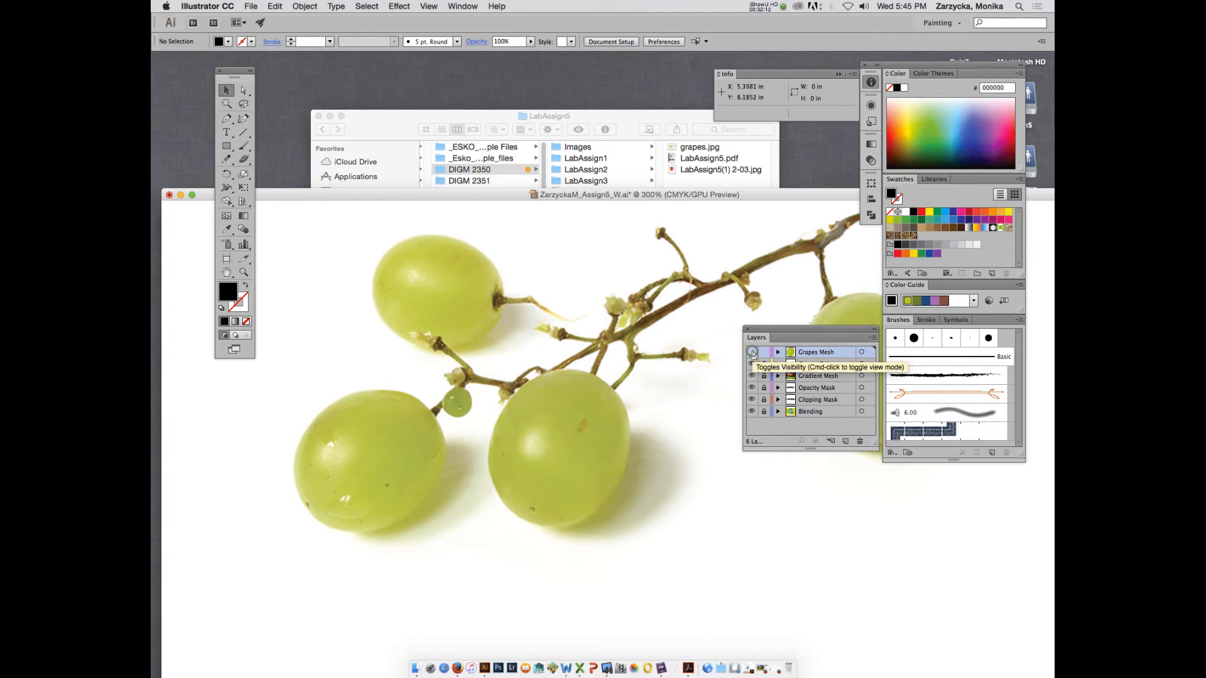
pyautogui.click(751, 353)
pyautogui.click(752, 353)
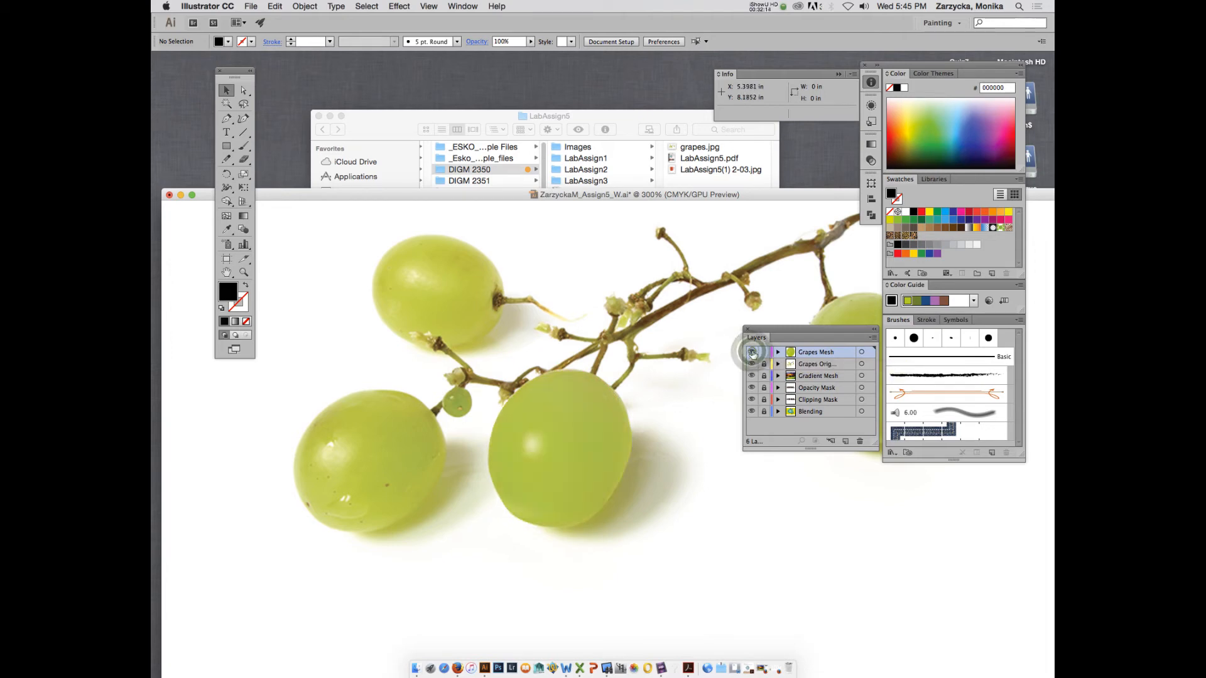
pyautogui.click(752, 353)
pyautogui.click(752, 352)
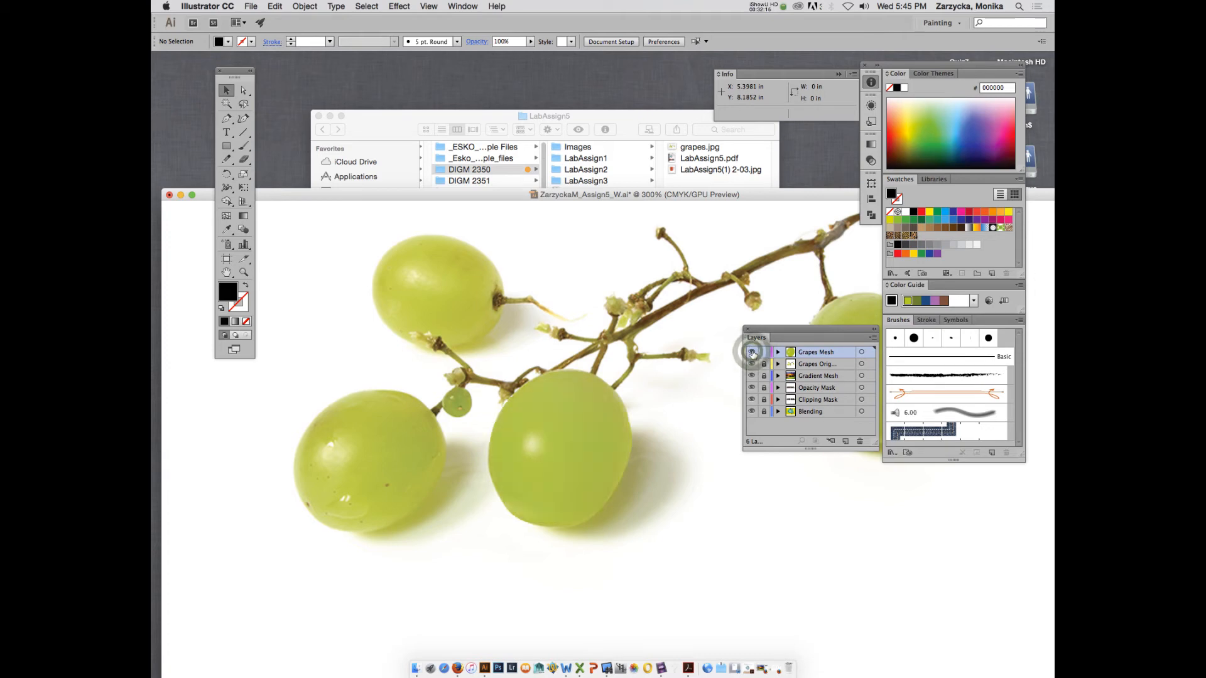
pyautogui.click(761, 6)
pyautogui.click(770, 42)
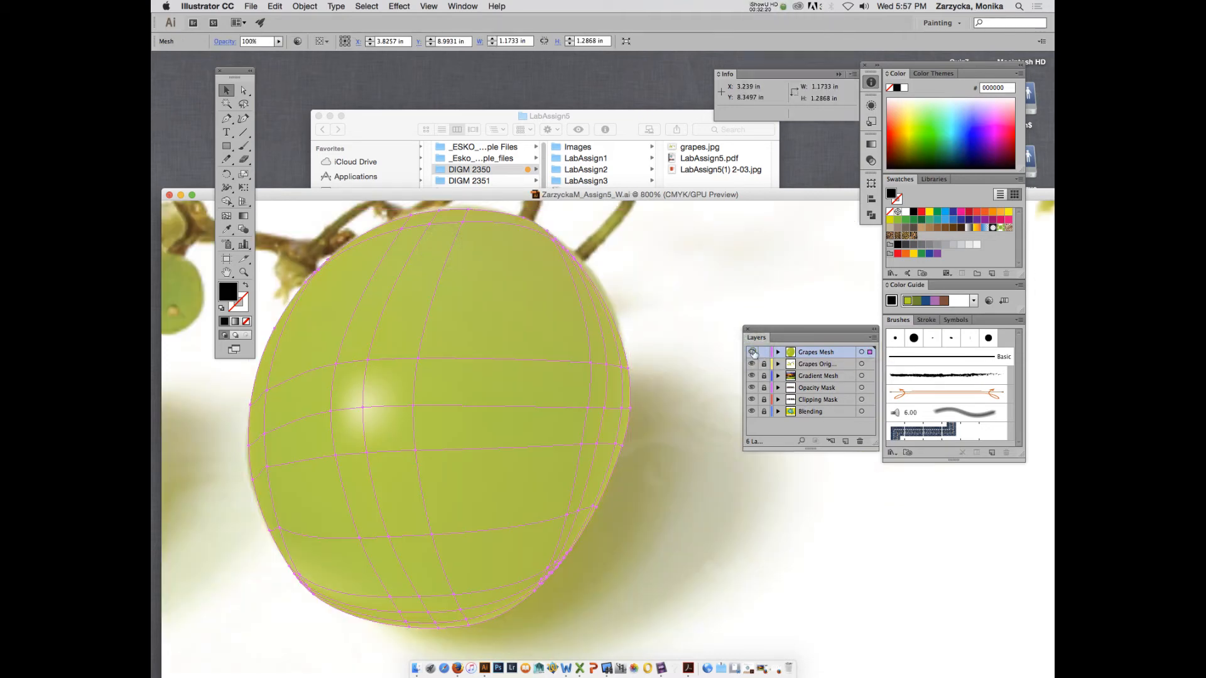
# With the Grapes Mesh layer in outline mode, stretch the mesh upward to 1.2945 in high and add a mesh line just inside its upper edge
pyautogui.keyDown('super'); pyautogui.click(752, 353); pyautogui.keyUp('super')
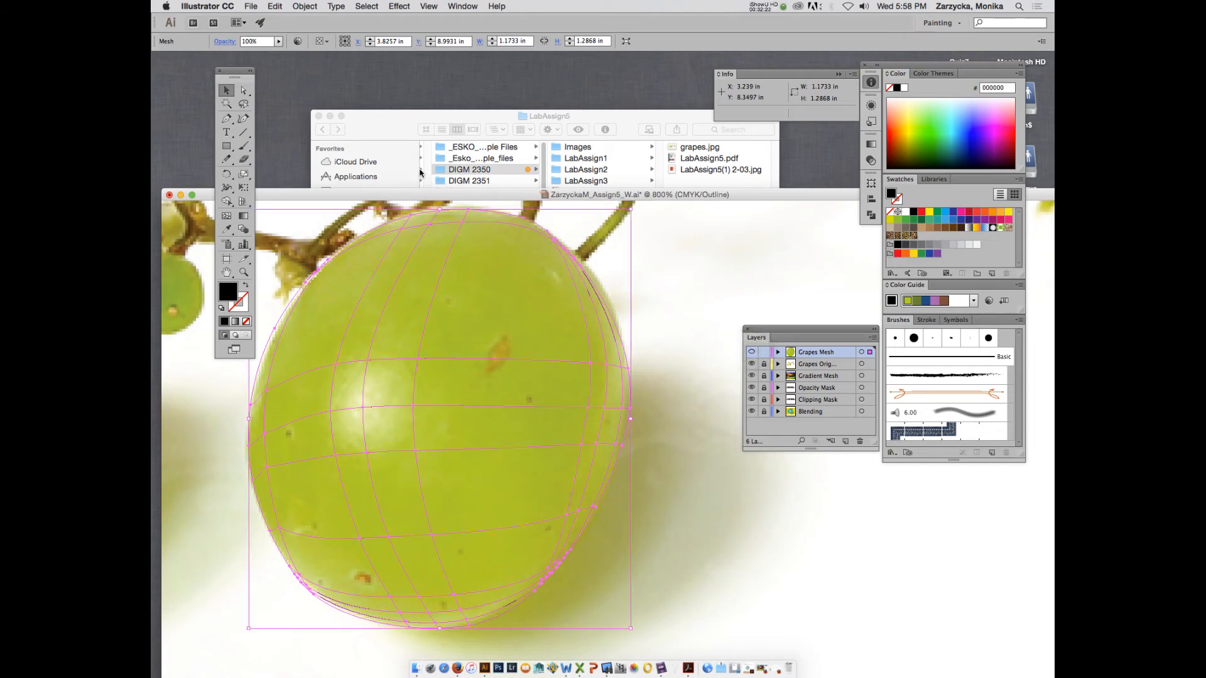
pyautogui.moveTo(440, 209); pyautogui.dragTo(439, 206)
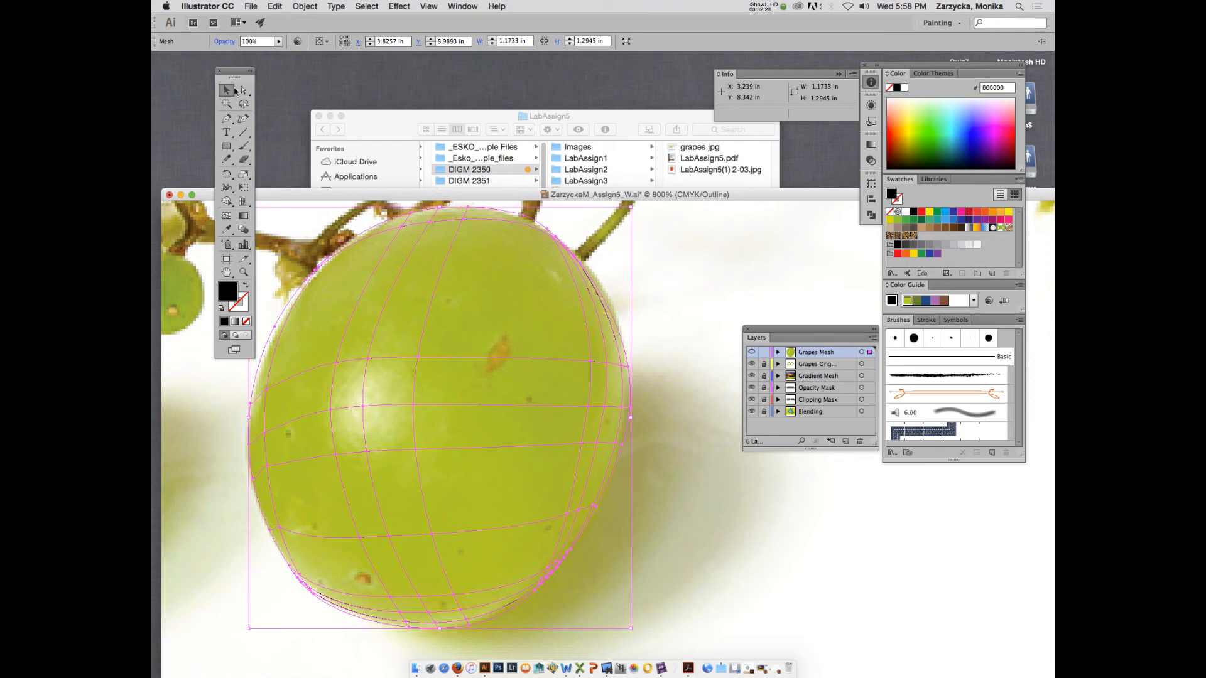
pyautogui.click(226, 215)
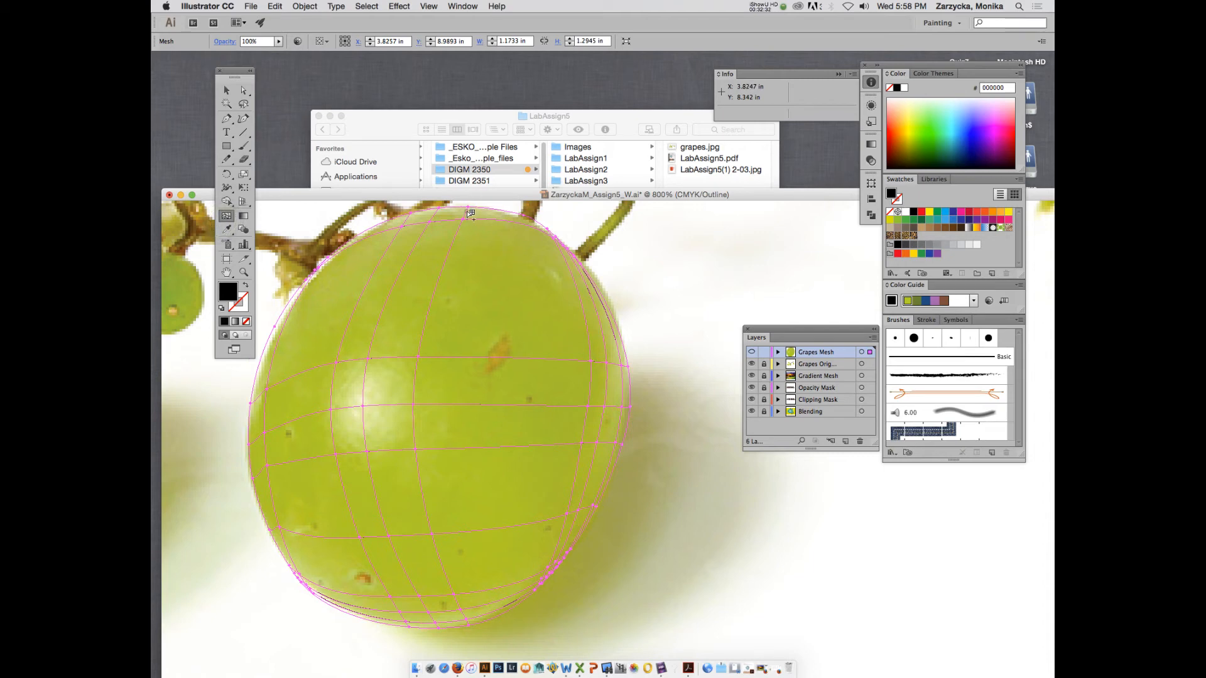
pyautogui.click(470, 213)
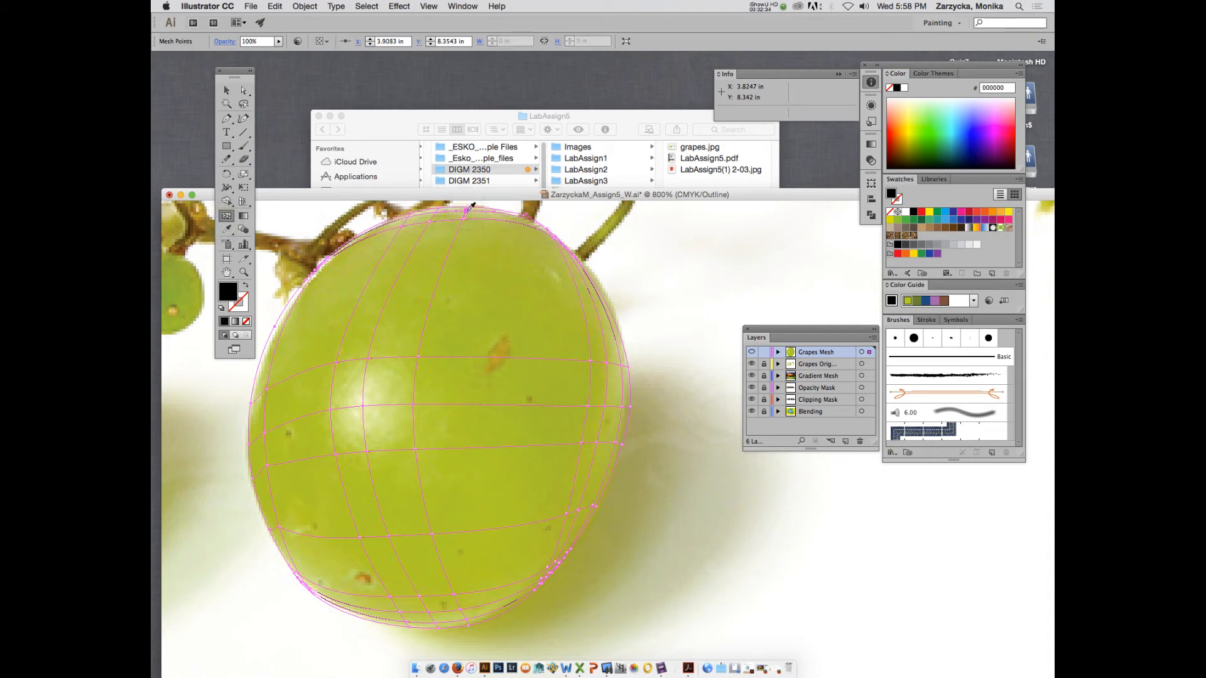
# Colour three mesh points along the new line near the grape's upper edge with greens sampled from the photo
pyautogui.press('i')
pyautogui.click(459, 217)
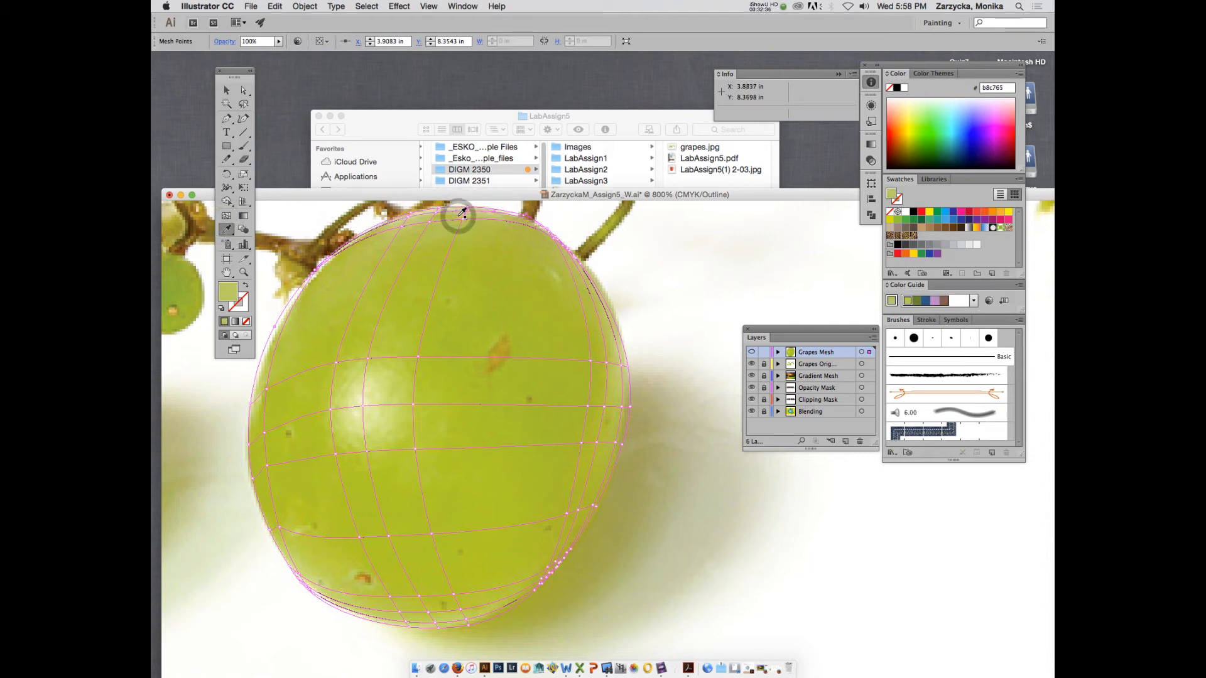
pyautogui.press('a')
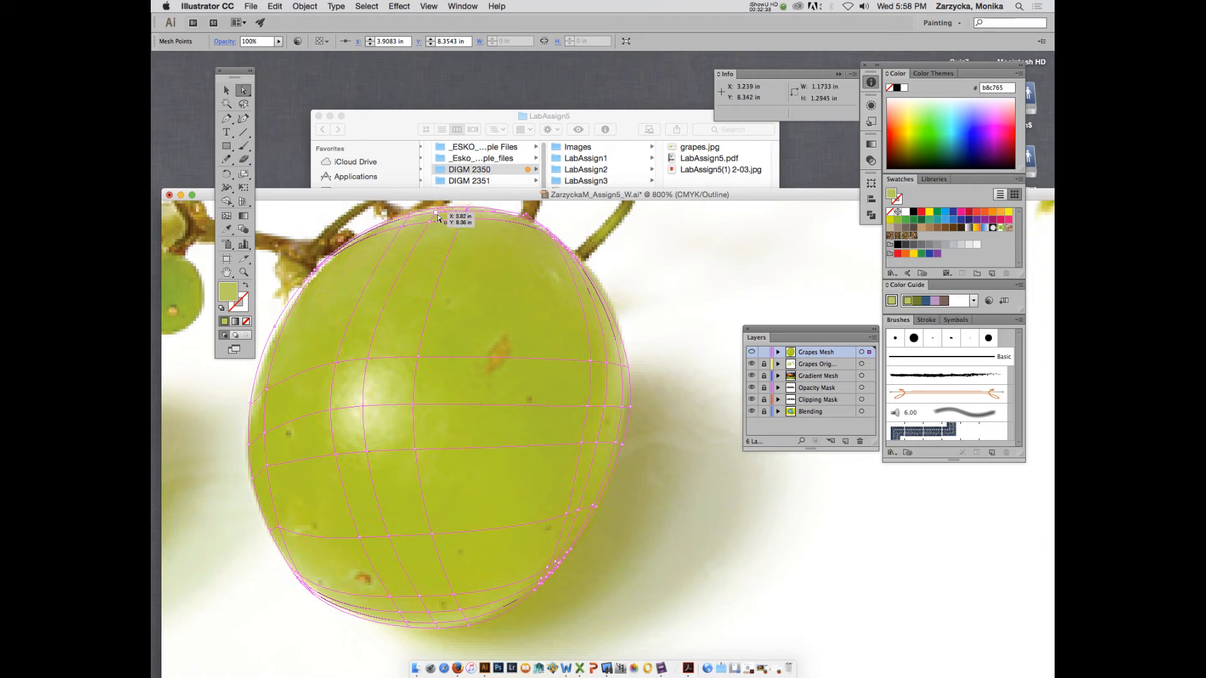
pyautogui.press('i')
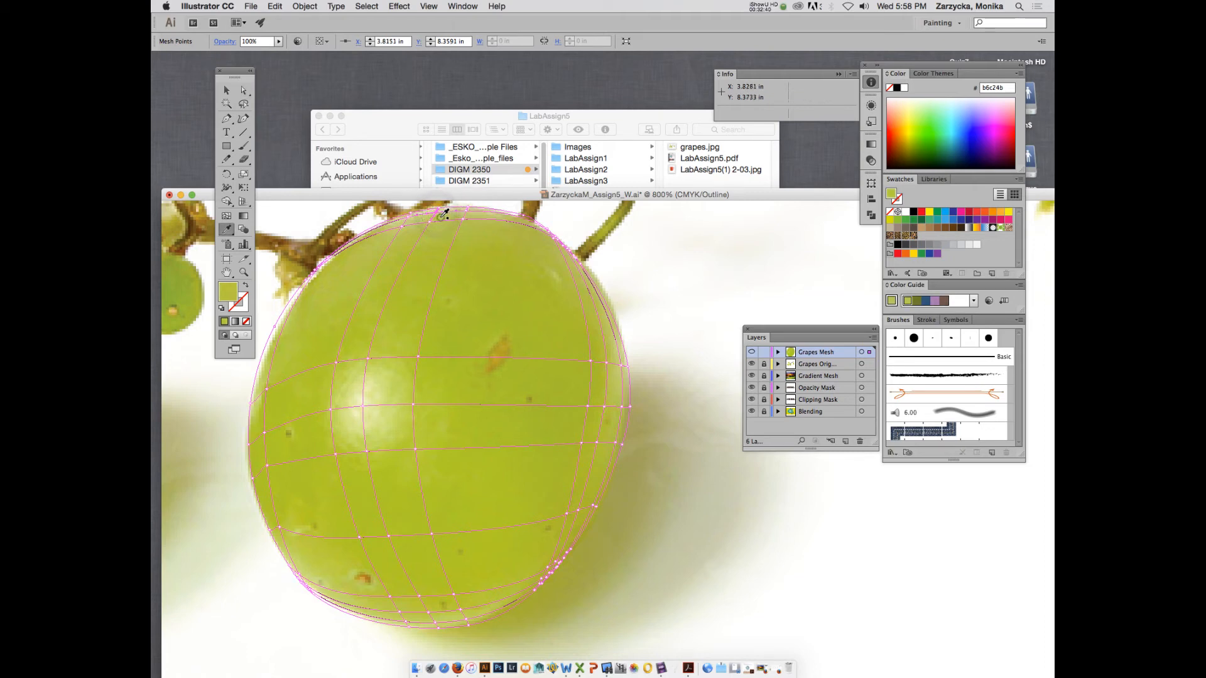
pyautogui.keyDown('super'); pyautogui.click(409, 214); pyautogui.keyUp('super')
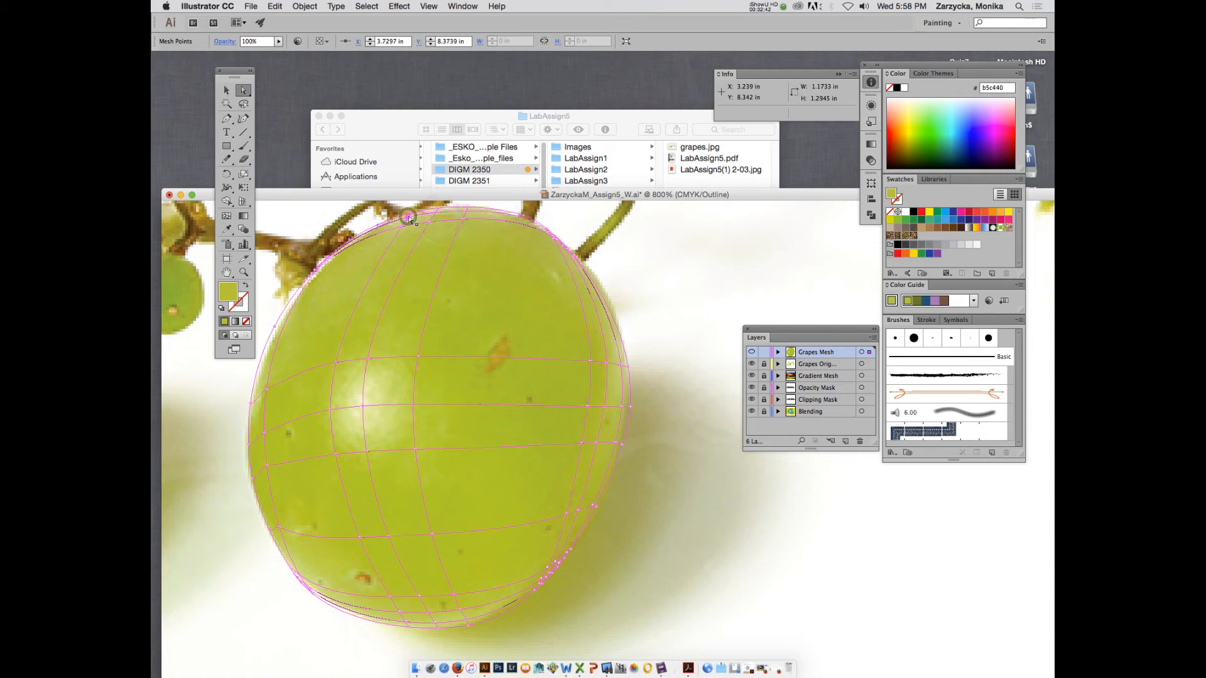
pyautogui.click(411, 216)
pyautogui.press('a')
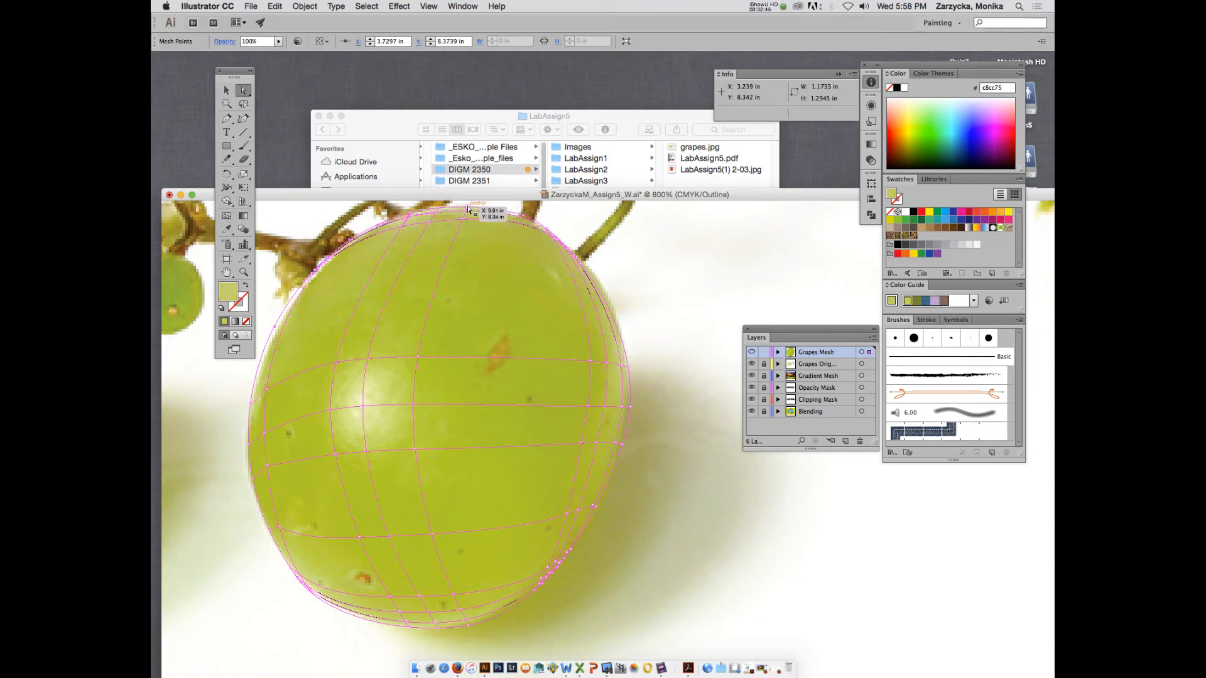
# Colour the three mesh points on the outermost upper edge of the grape with greens sampled from the adjacent photo area
pyautogui.click(468, 207)
pyautogui.press('i')
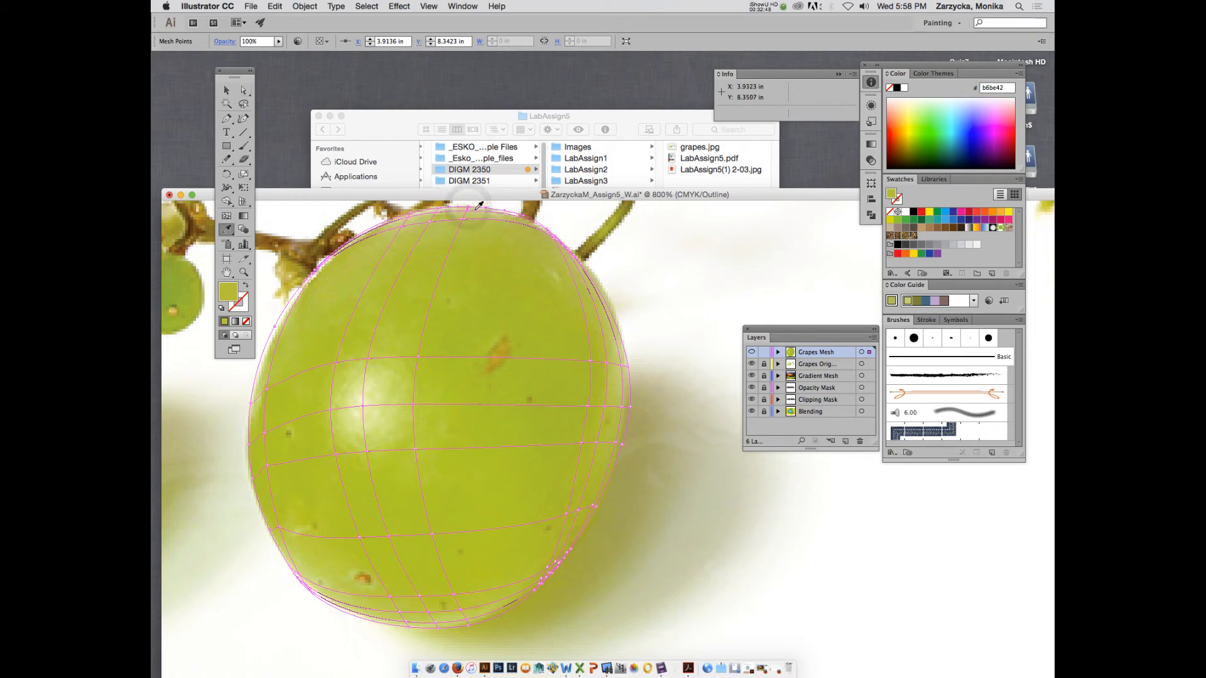
pyautogui.click(475, 209)
pyautogui.press('a')
pyautogui.click(439, 210)
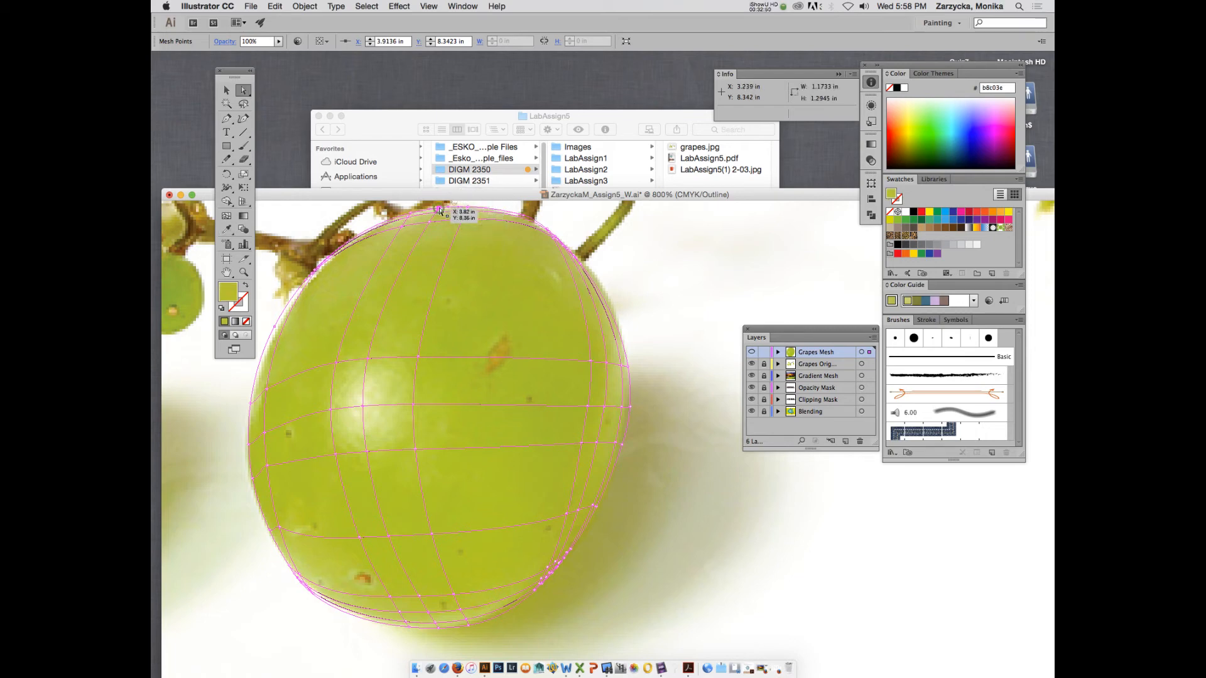
pyautogui.press('i')
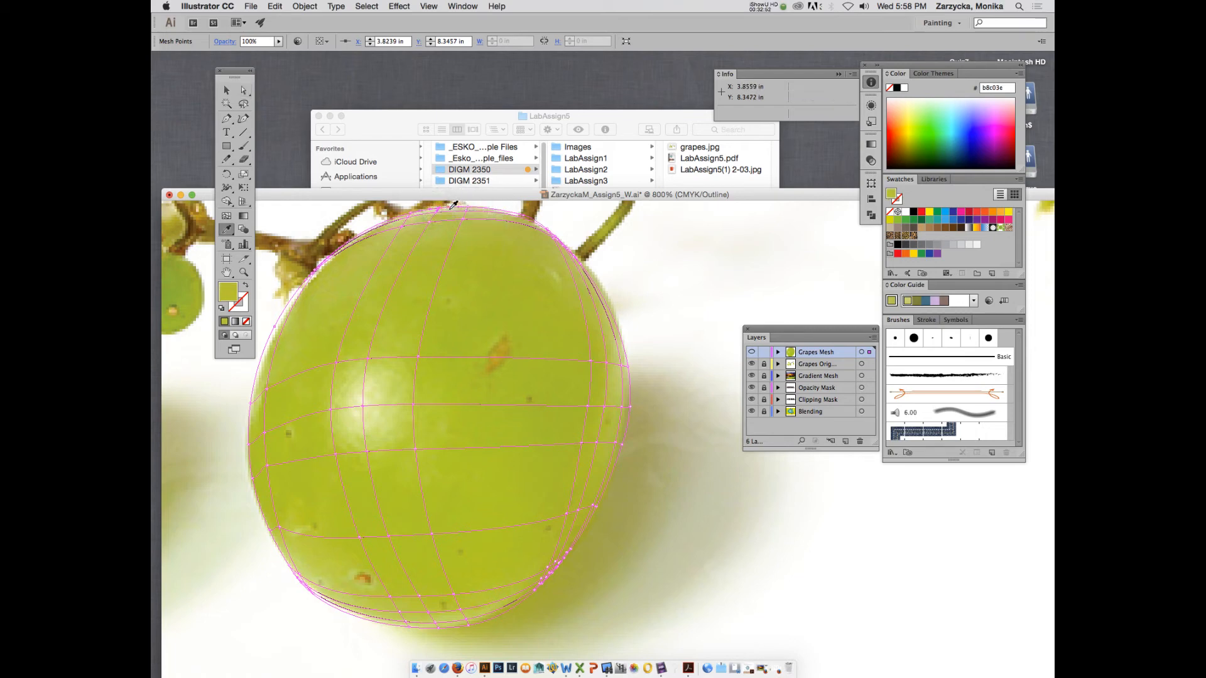
pyautogui.click(446, 210)
pyautogui.press('a')
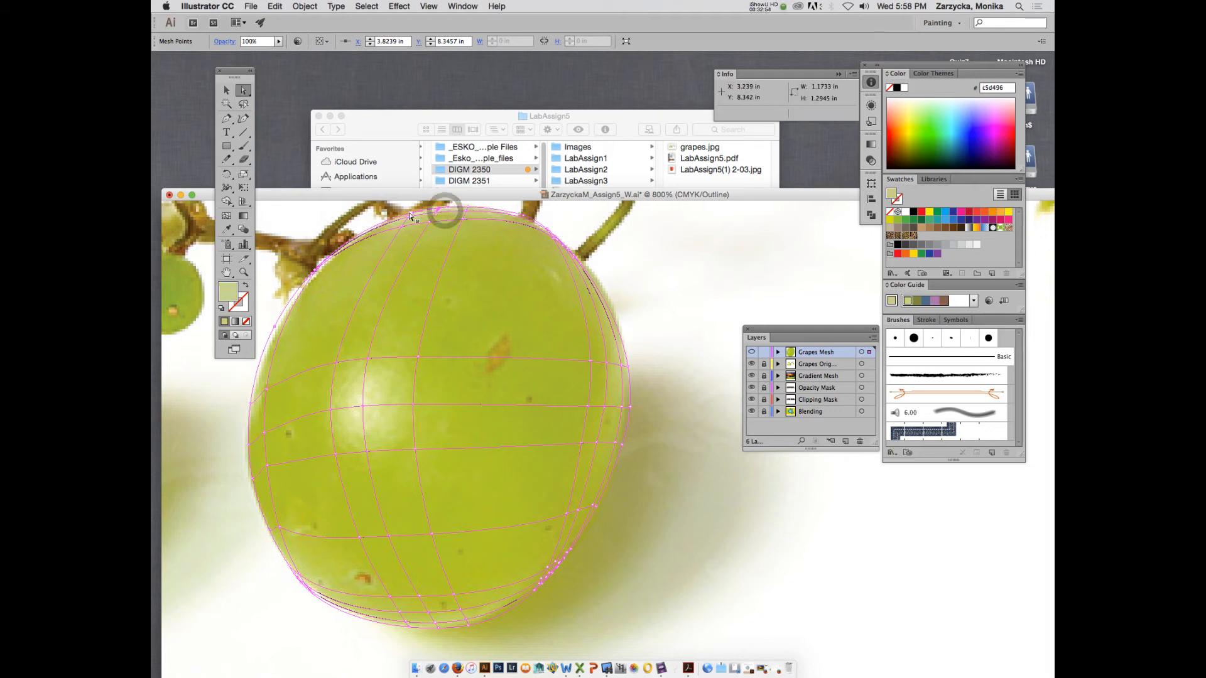
pyautogui.click(410, 214)
pyautogui.press('i')
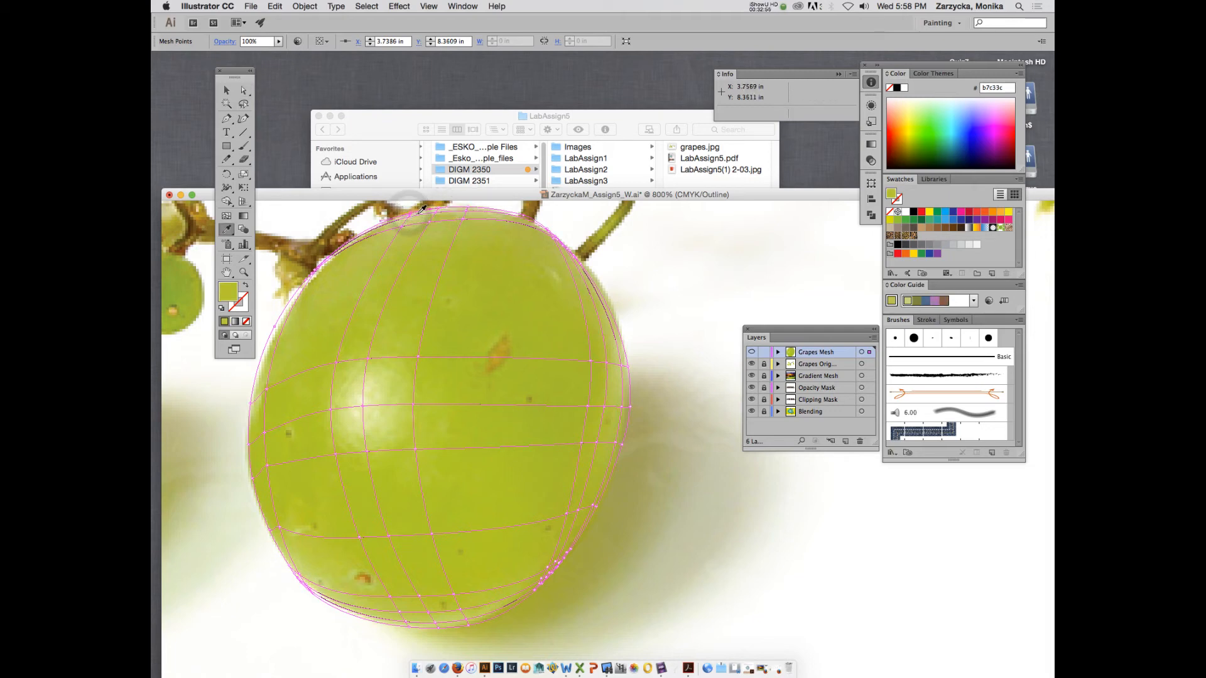
pyautogui.click(440, 215)
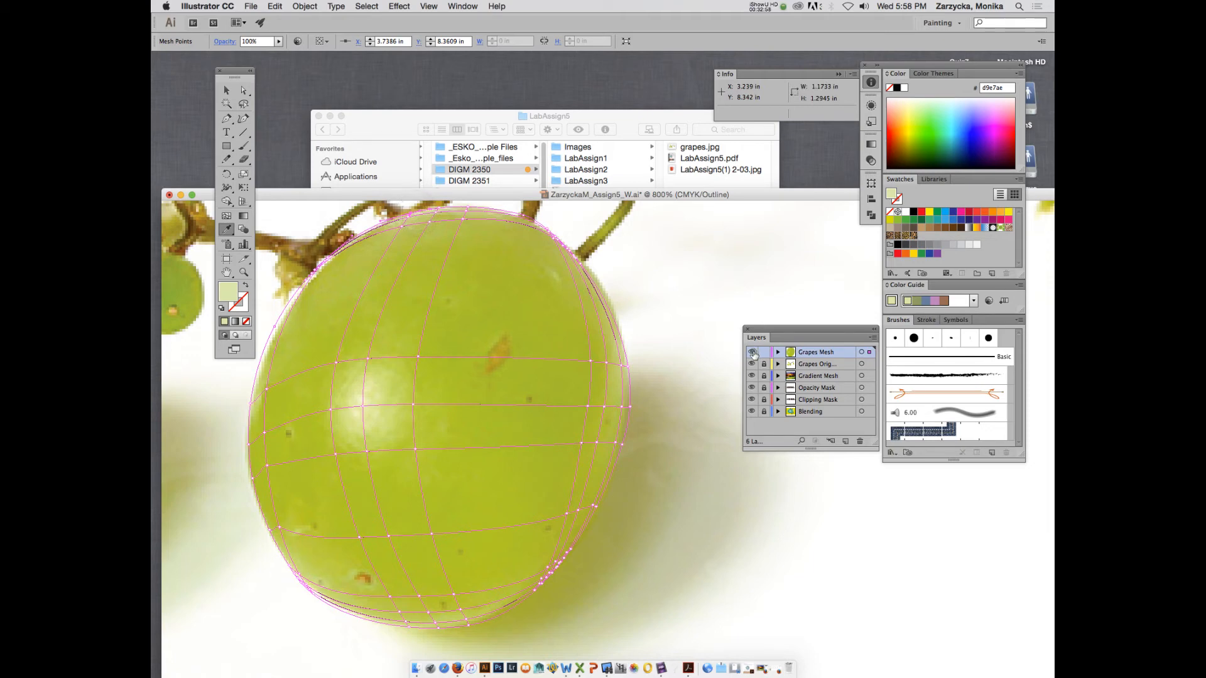
# Switch the Grapes Mesh layer from outline back to preview and deselect the recoloured mesh
pyautogui.keyDown('super'); pyautogui.click(752, 352); pyautogui.keyUp('super')
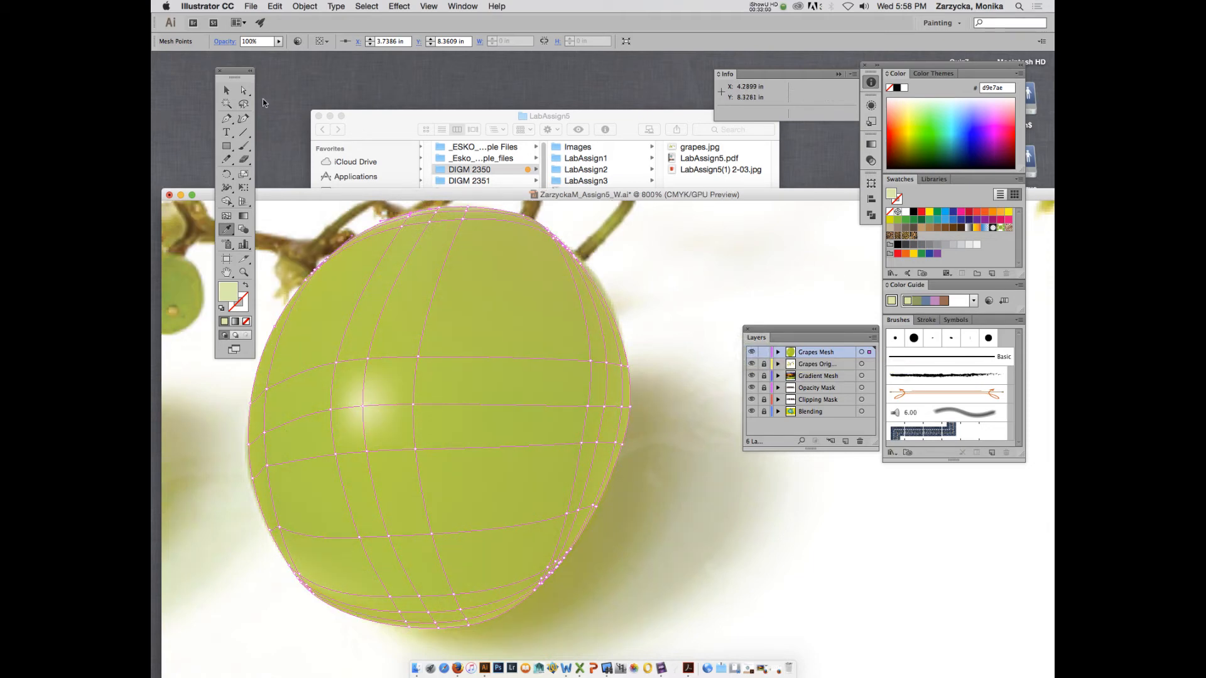
pyautogui.click(226, 89)
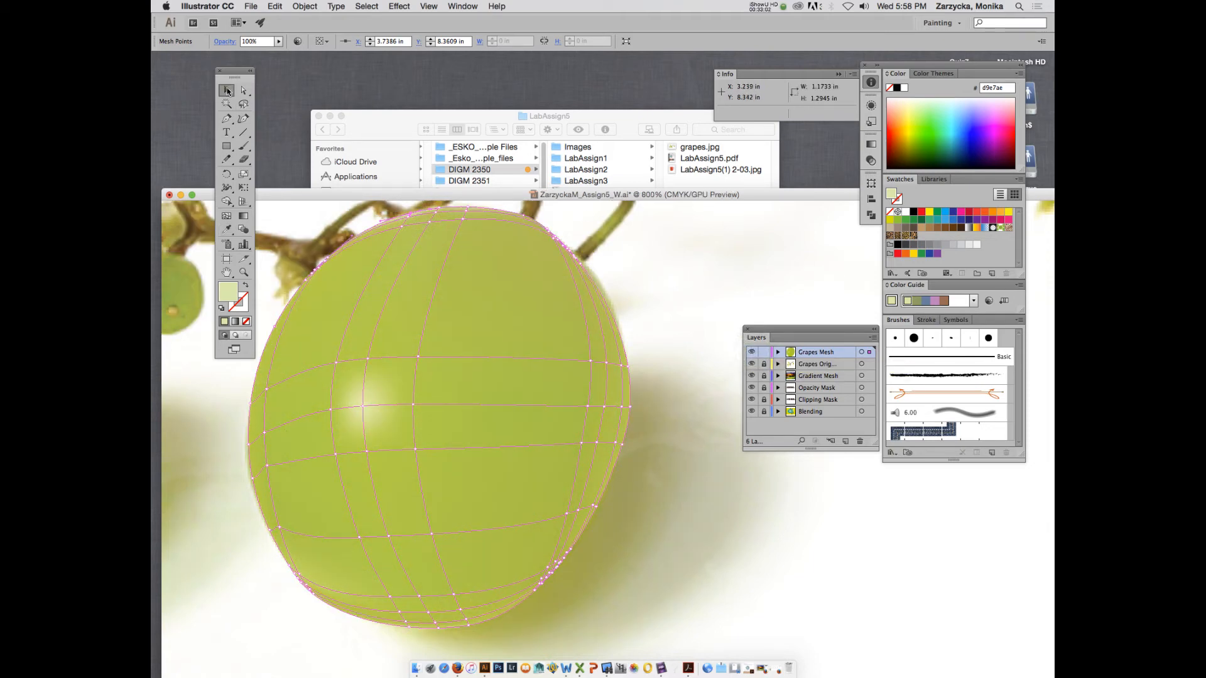
pyautogui.click(689, 270)
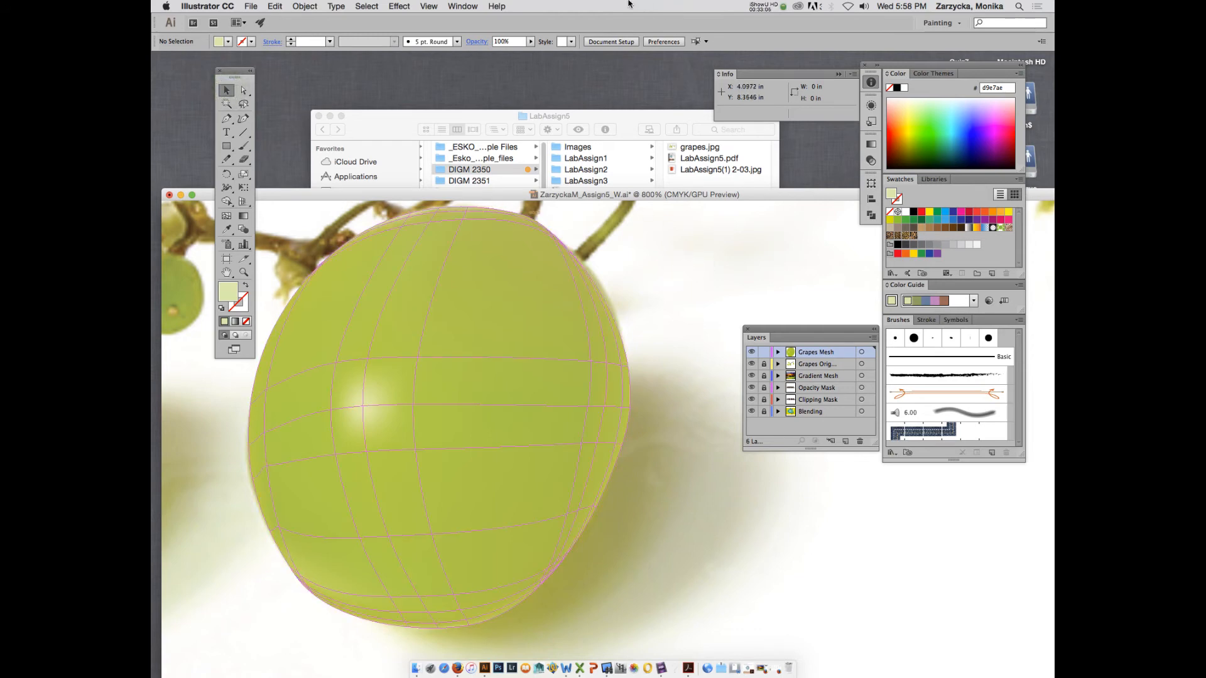
pyautogui.click(764, 6)
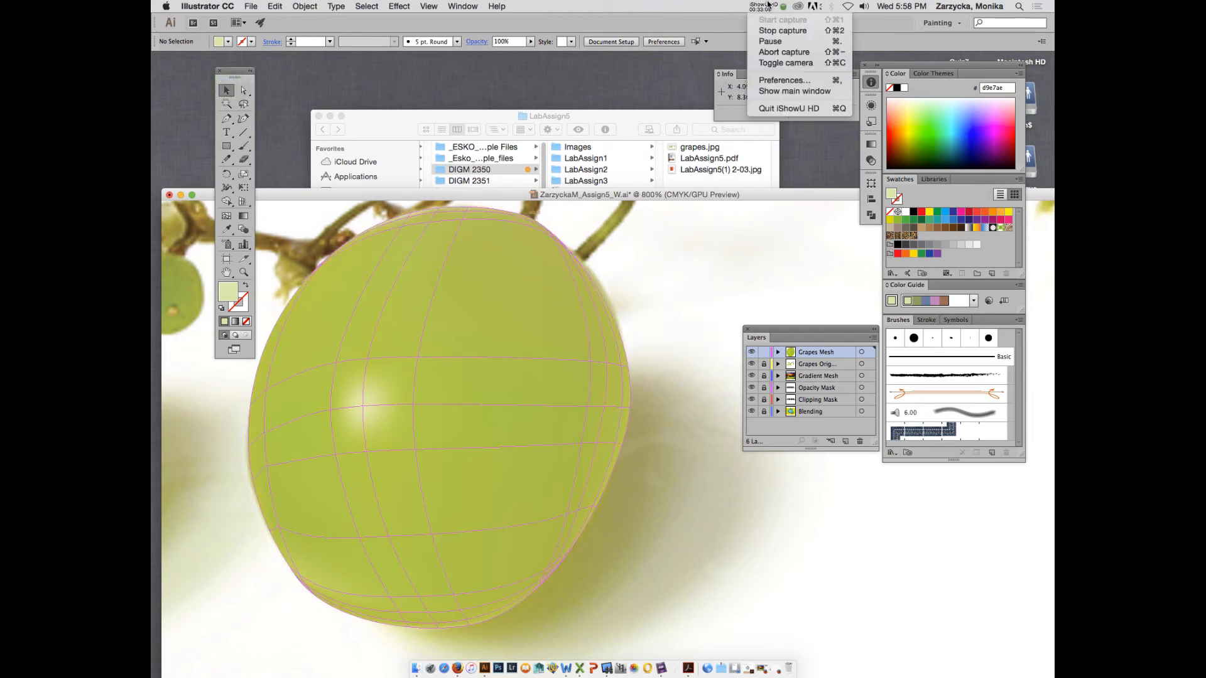
pyautogui.click(771, 42)
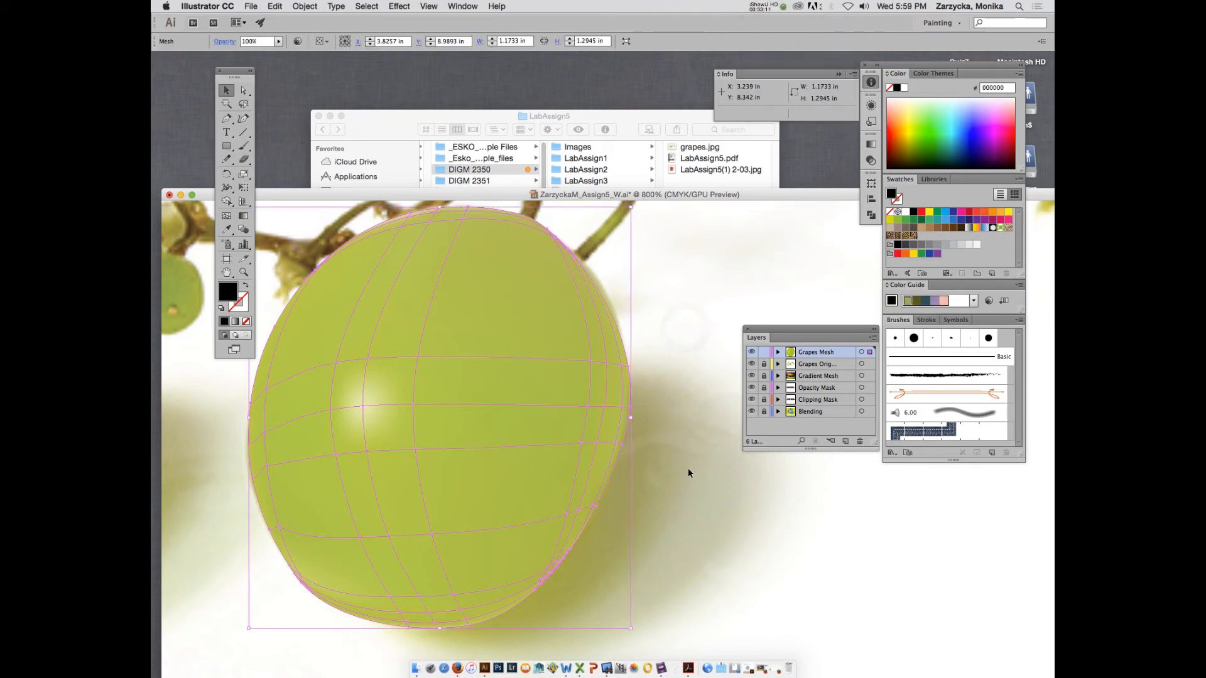
# Deselect the grape mesh
pyautogui.click(830, 534)
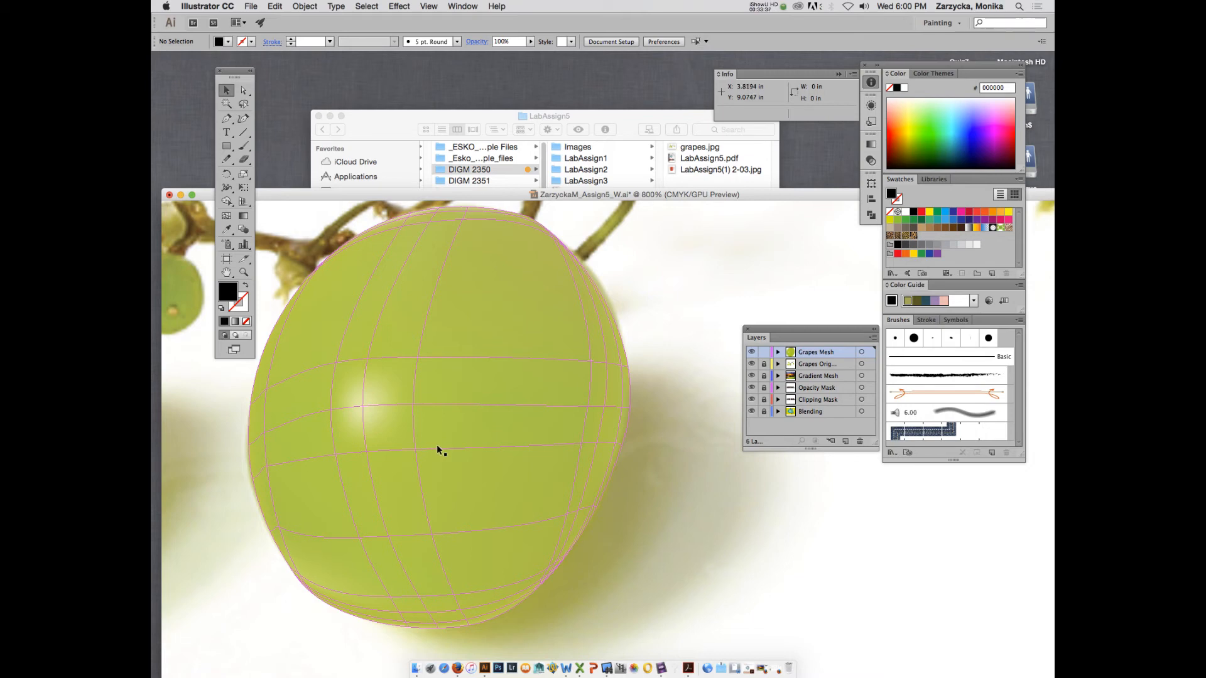
pyautogui.click(757, 5)
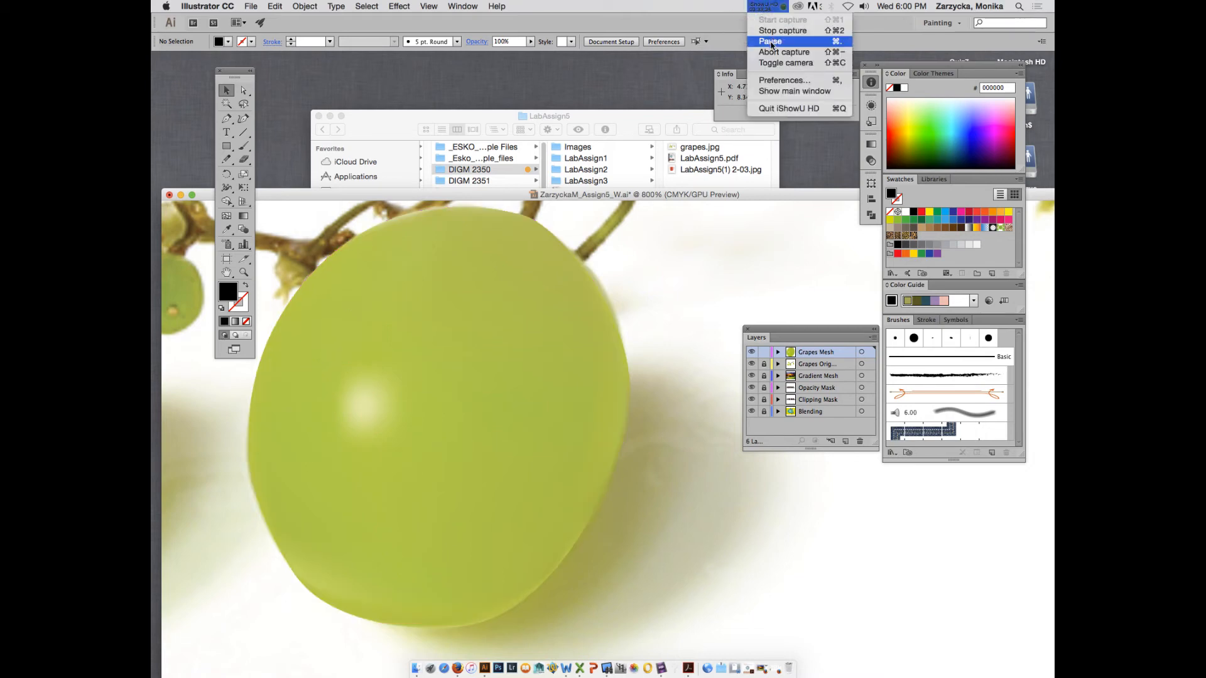
pyautogui.click(771, 42)
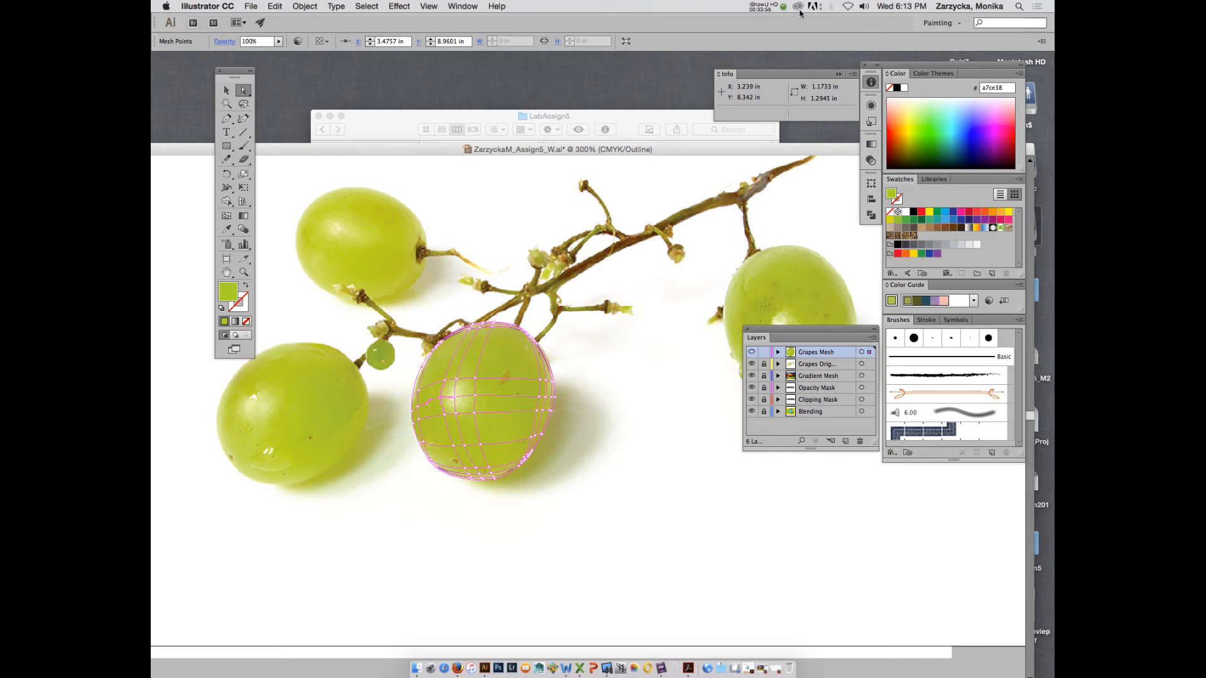
pyautogui.click(763, 7)
pyautogui.click(772, 40)
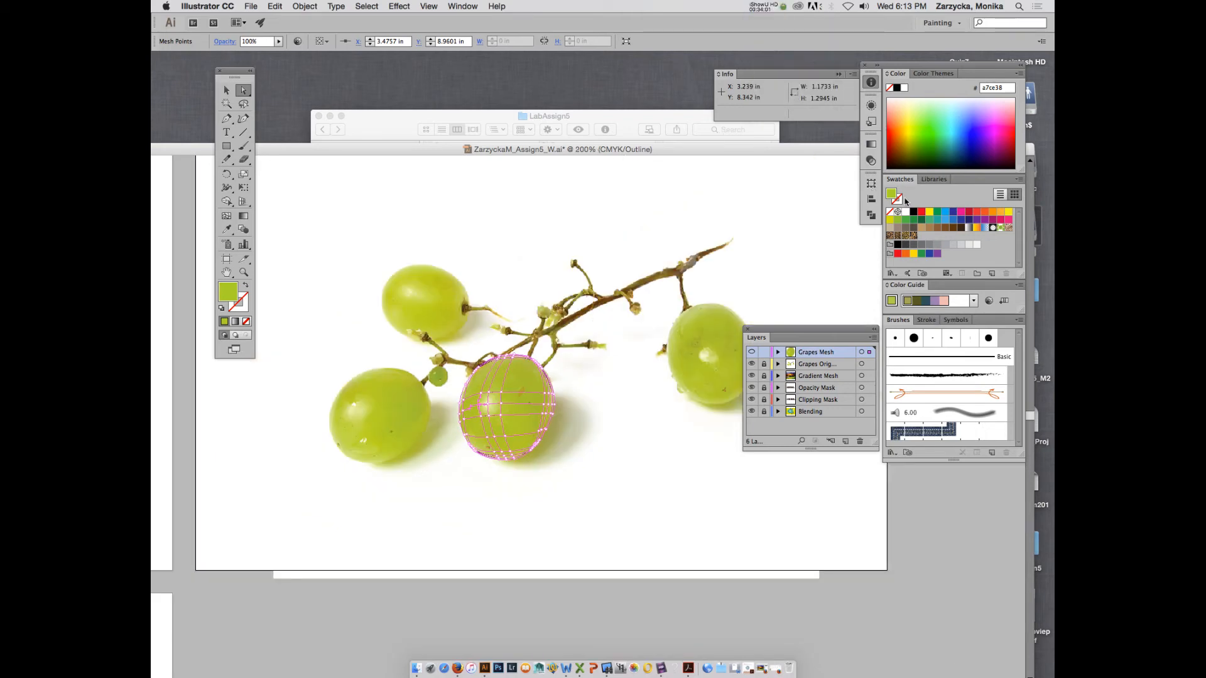
# Show the artboard list, place it just above the layer list, and go to Artboard 3
pyautogui.click(466, 4)
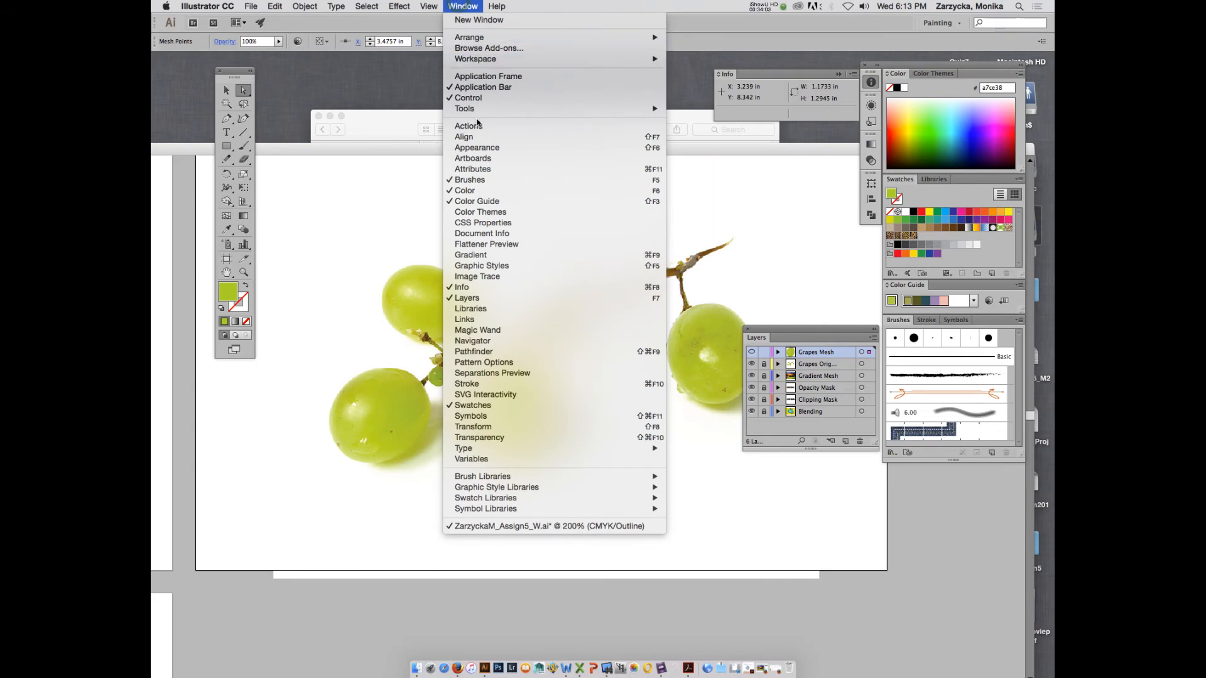
pyautogui.click(477, 160)
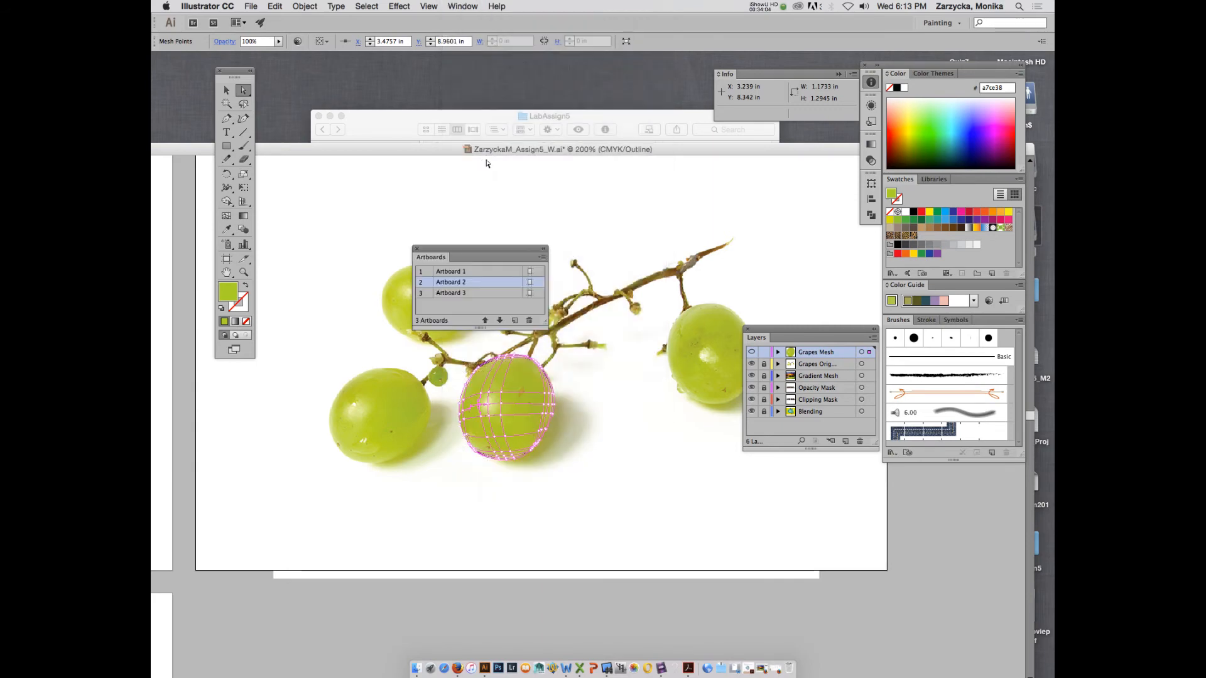
pyautogui.doubleClick(474, 293)
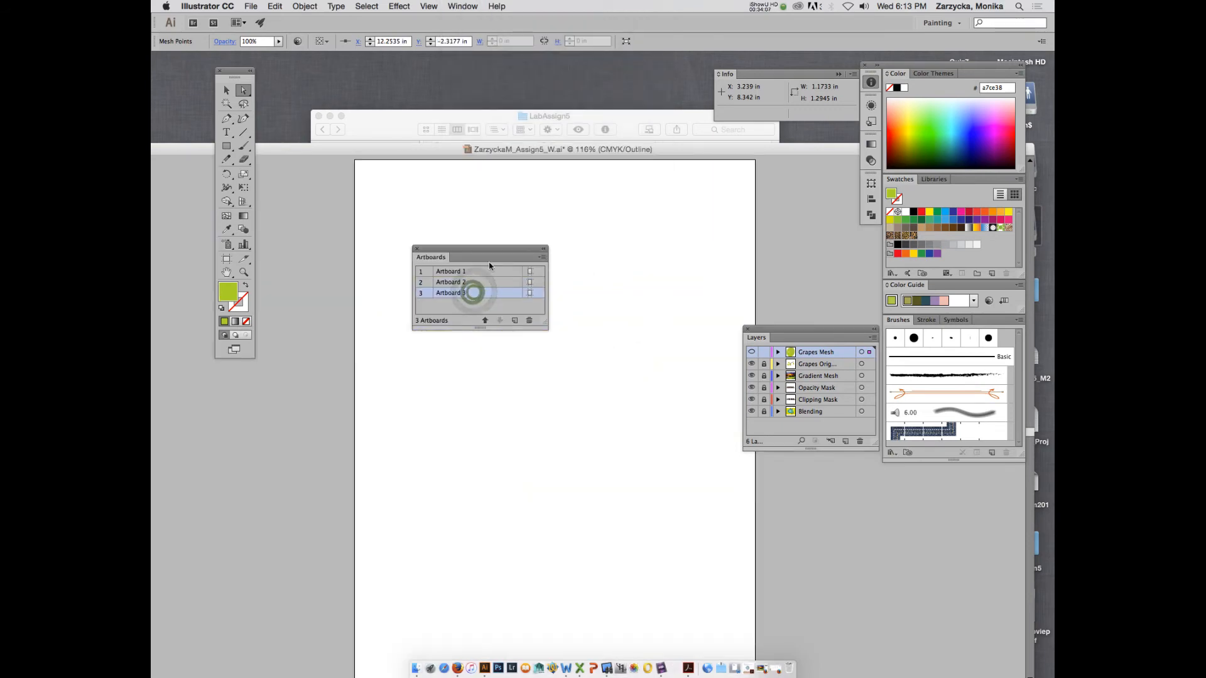
pyautogui.moveTo(489, 261); pyautogui.dragTo(805, 207)
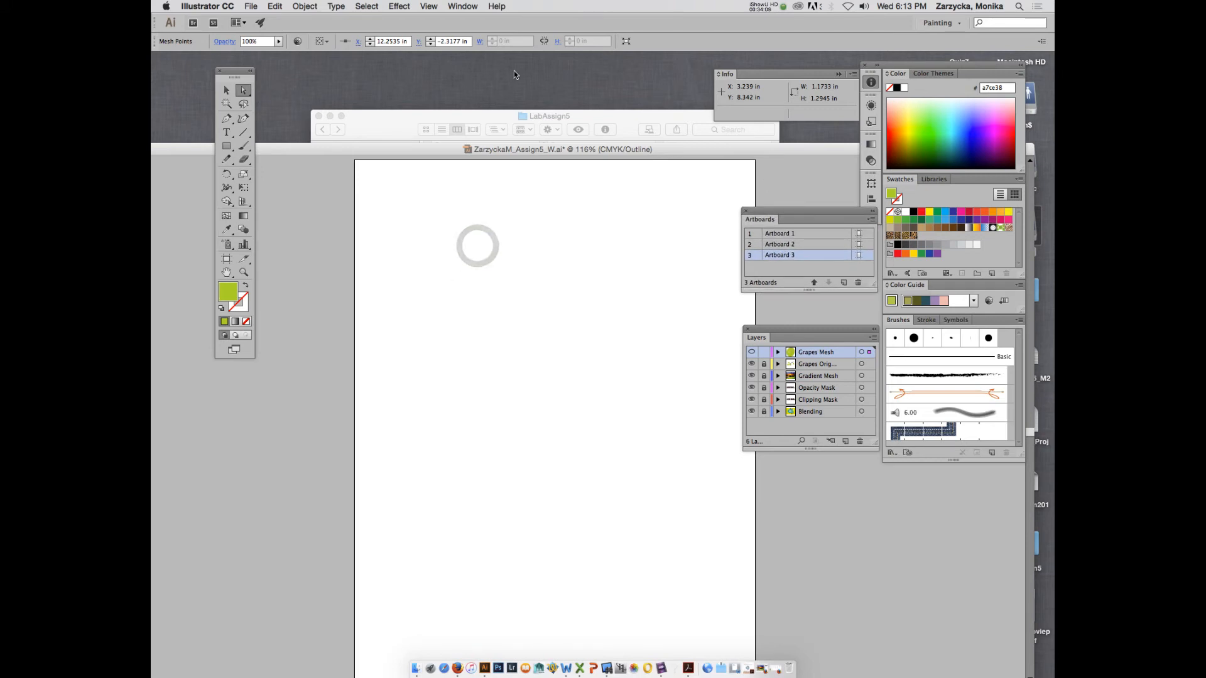
pyautogui.scroll(-3, 572, 232)
pyautogui.scroll(2, 572, 232)
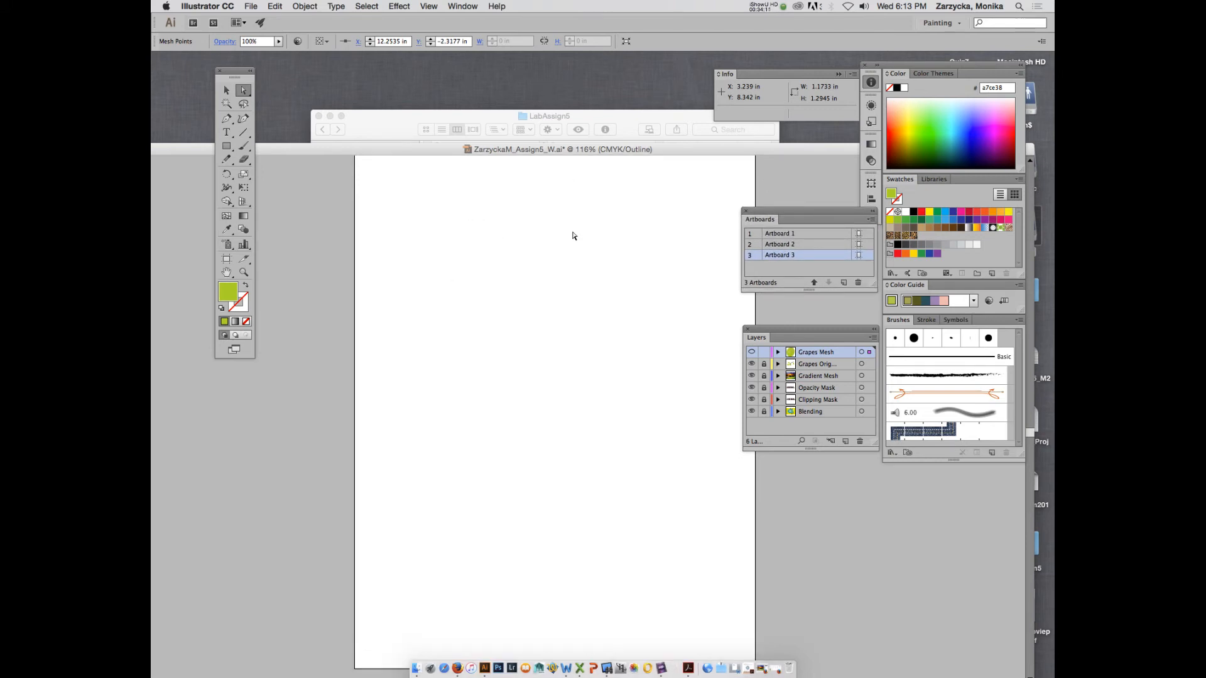
pyautogui.click(251, 6)
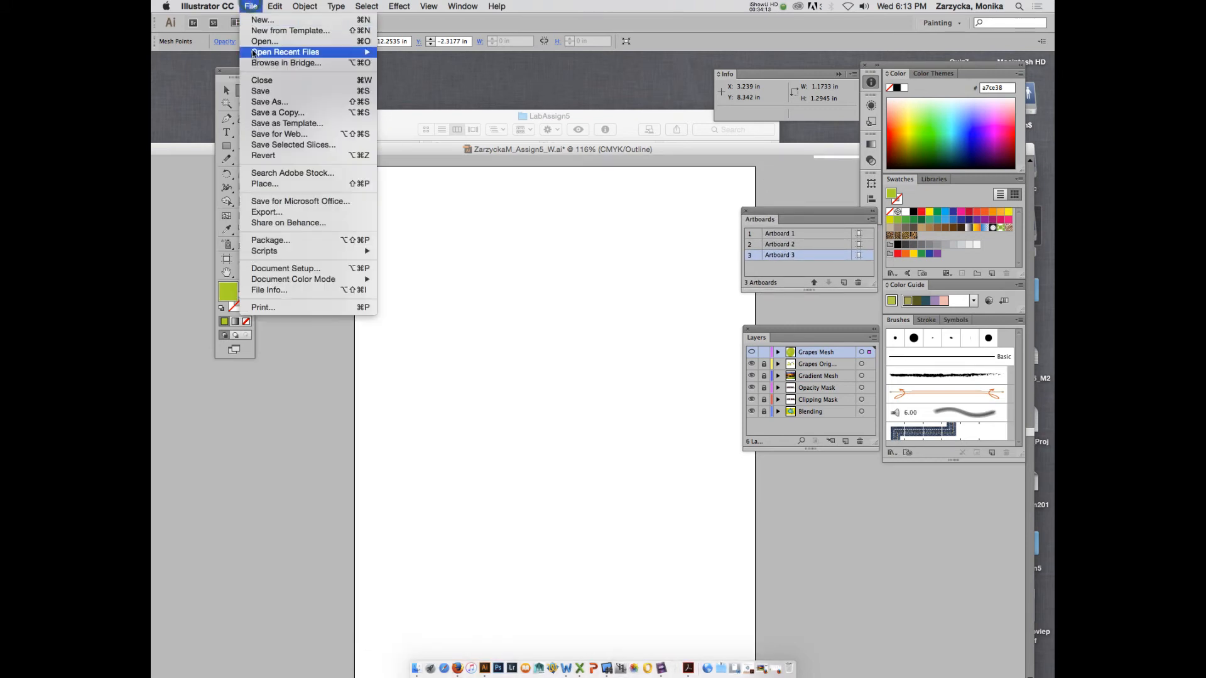
pyautogui.click(273, 184)
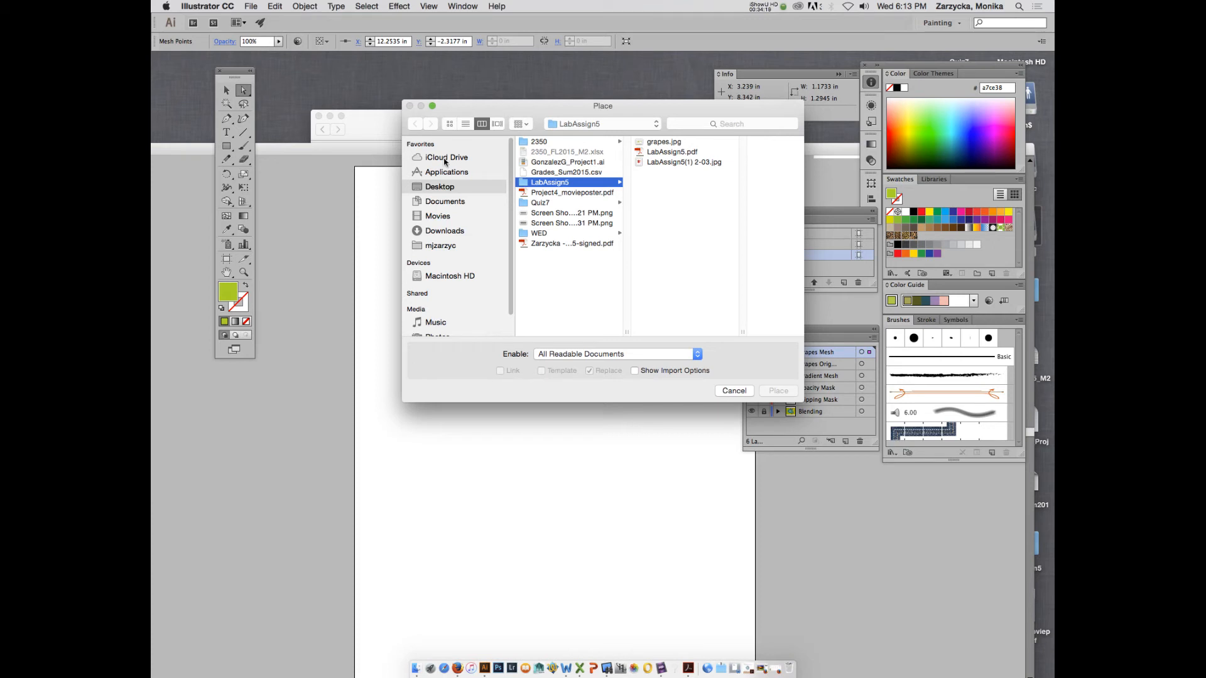
pyautogui.click(651, 163)
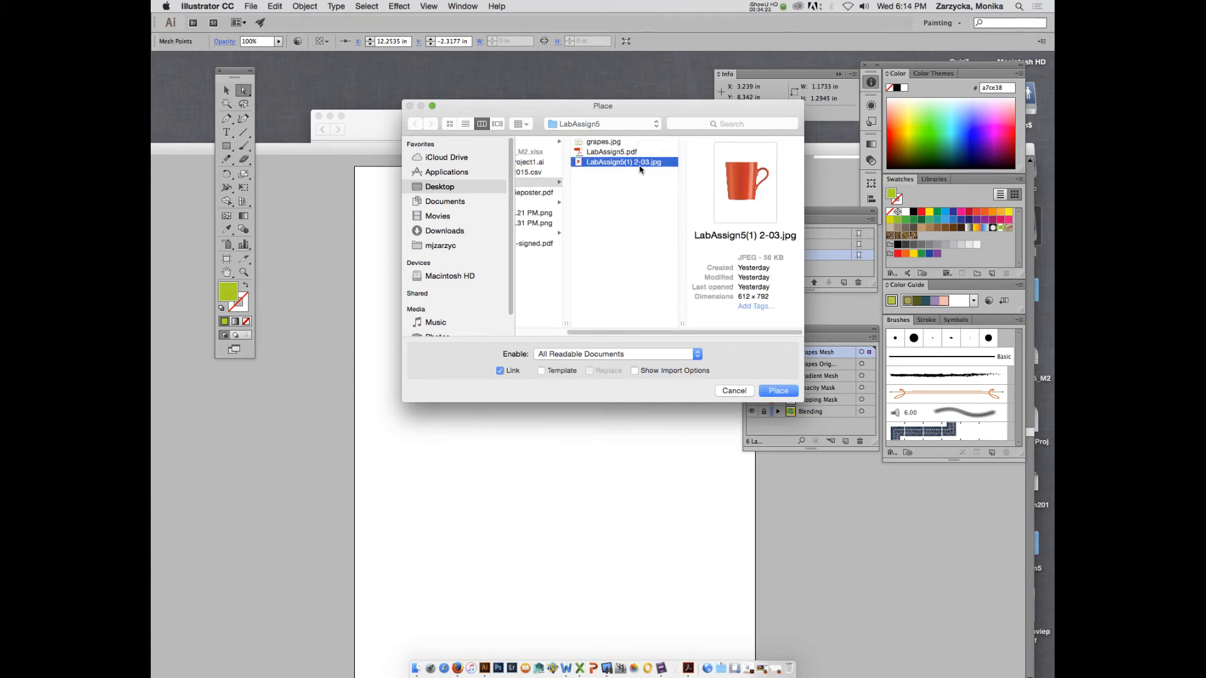
pyautogui.click(779, 391)
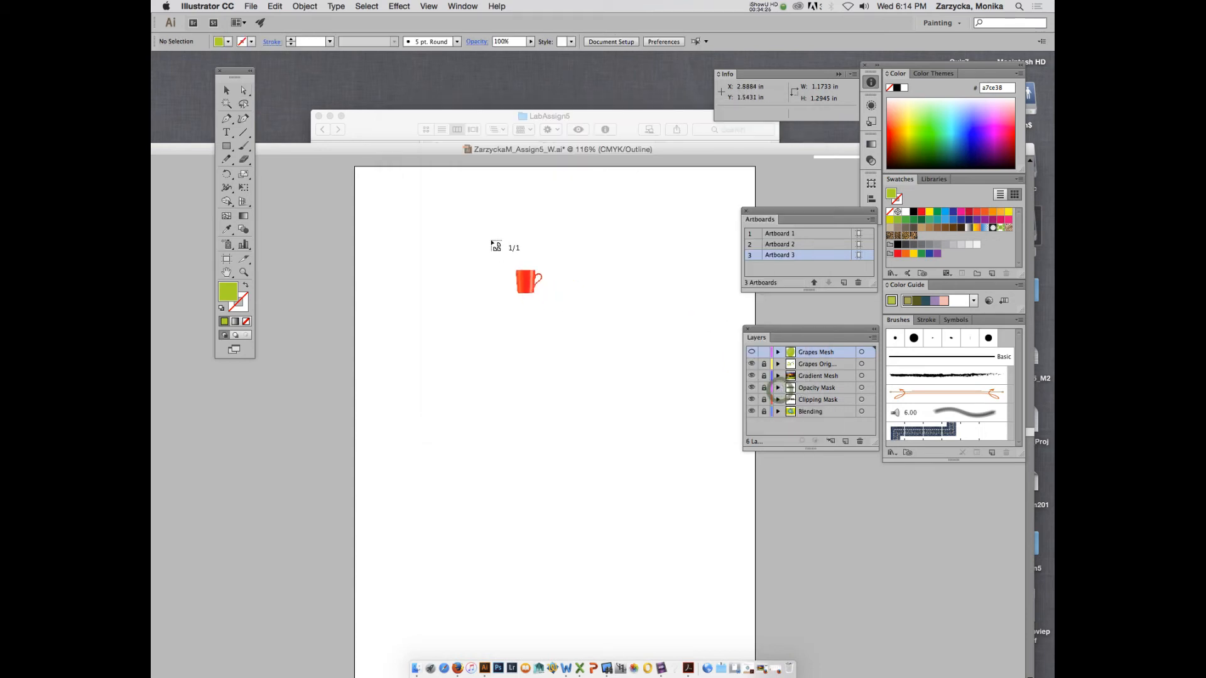
pyautogui.click(472, 234)
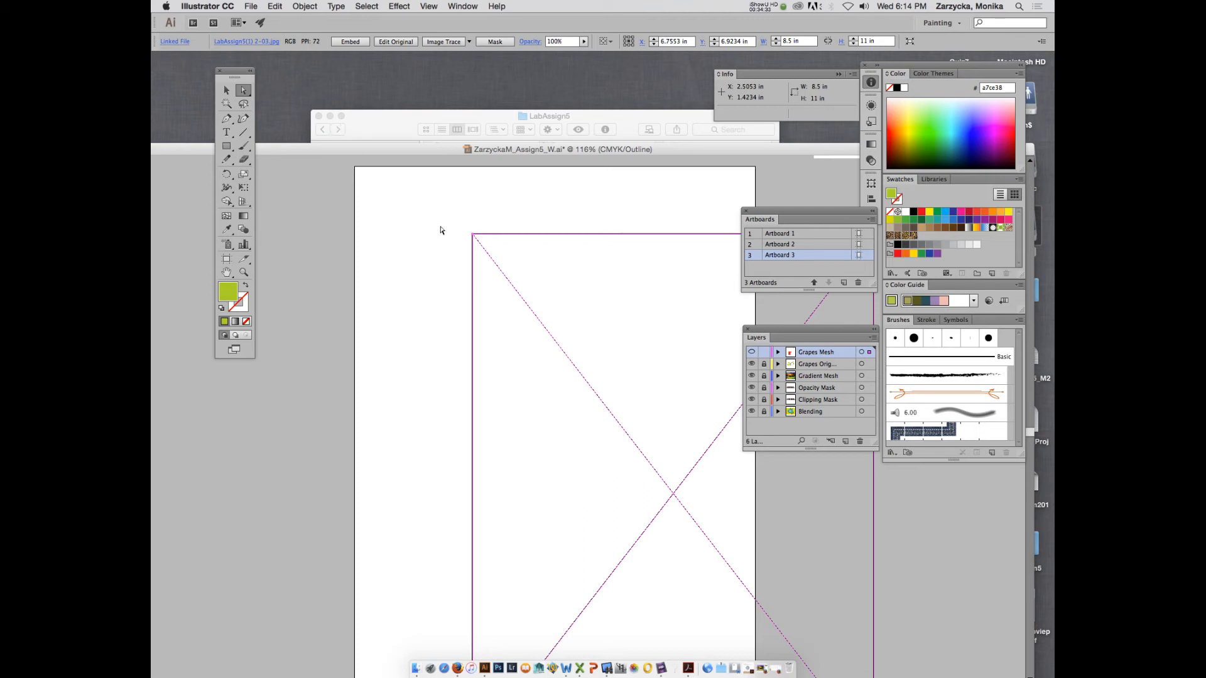
pyautogui.press('Delete')
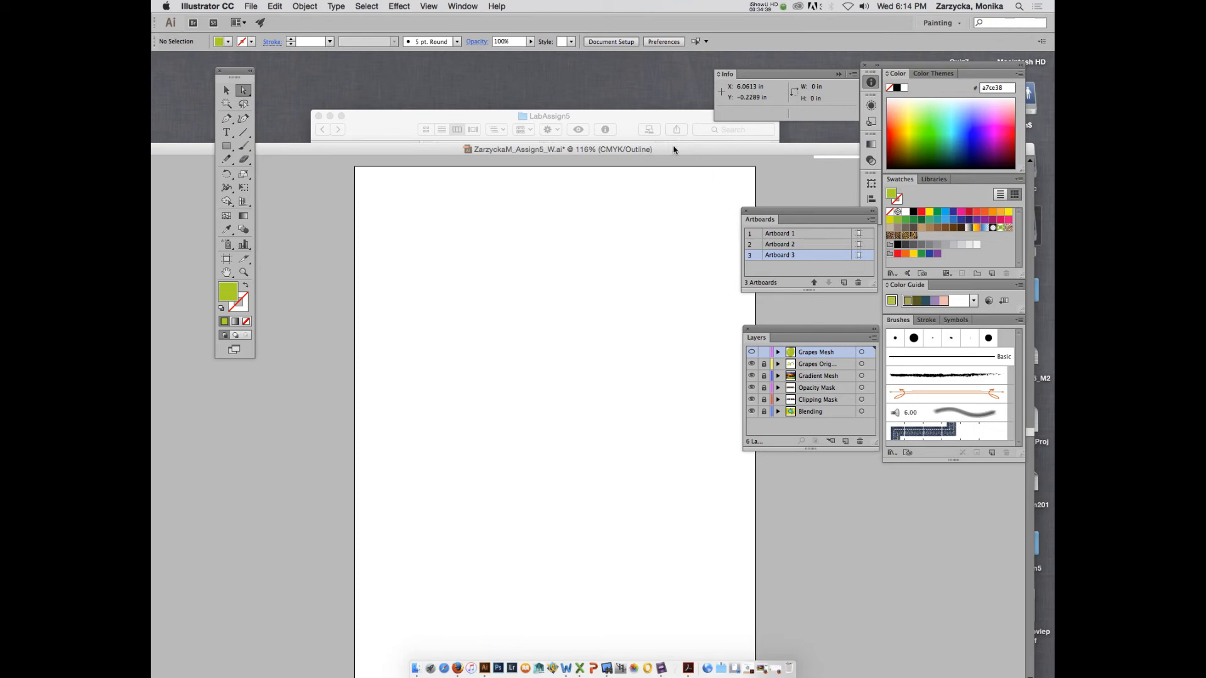
pyautogui.click(636, 121)
pyautogui.click(722, 166)
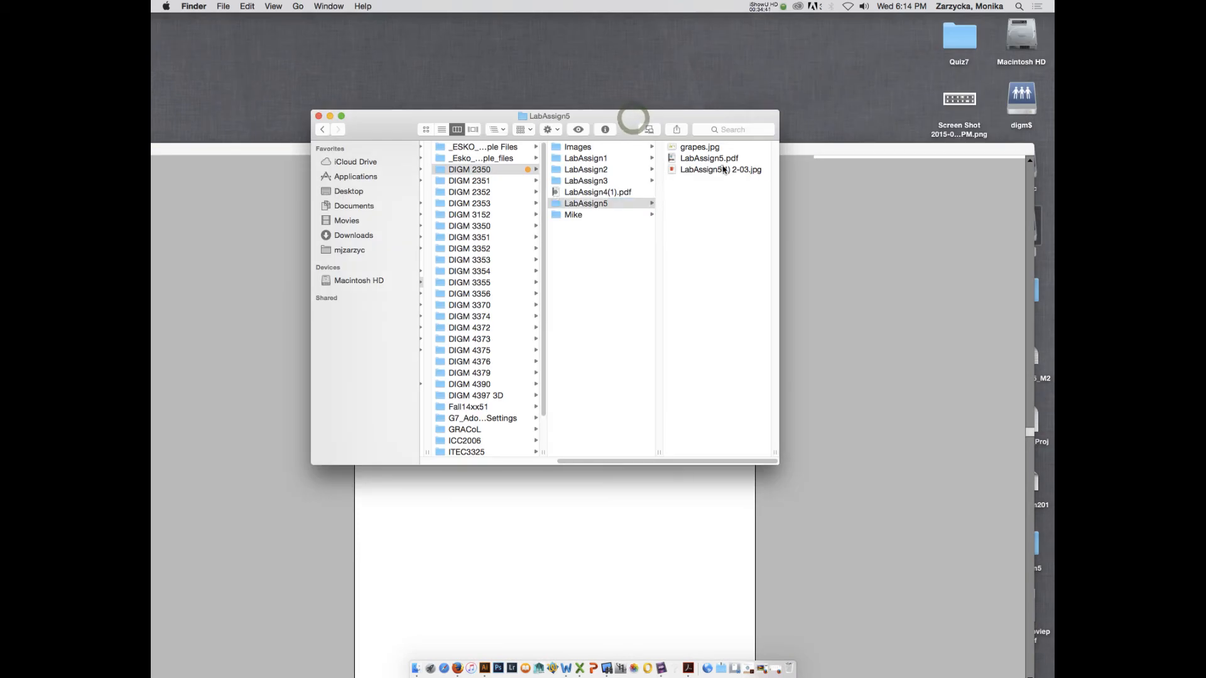
pyautogui.click(639, 492)
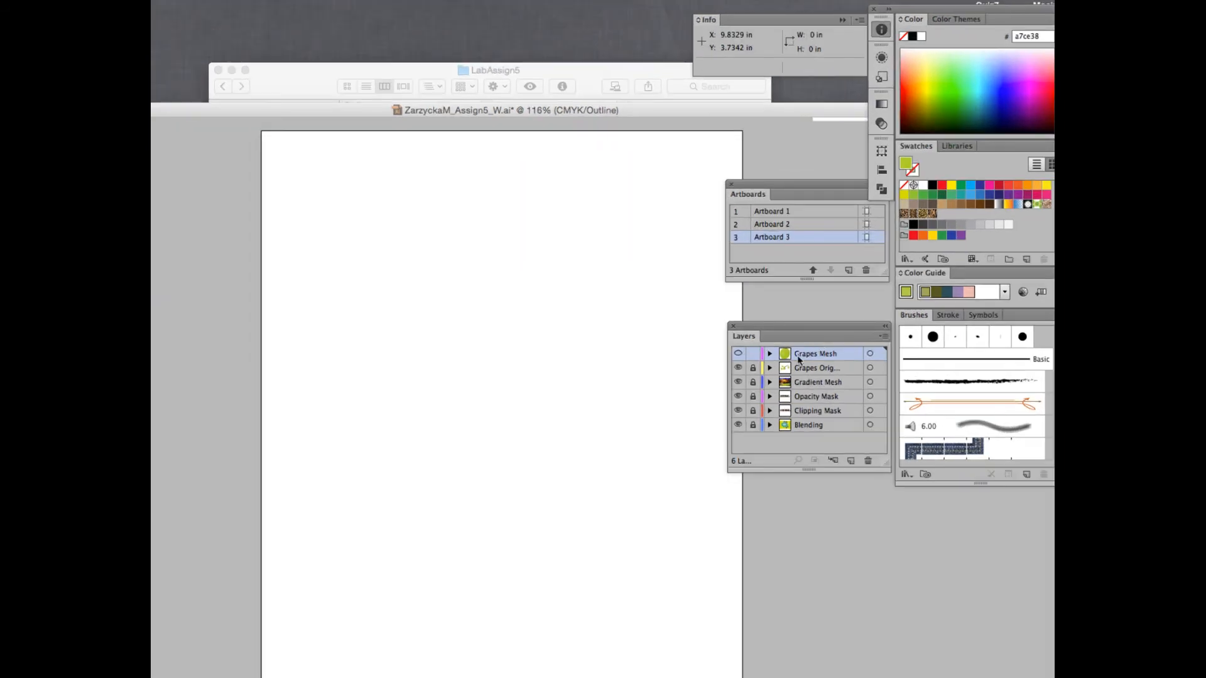
# Return the Grapes Mesh layer to preview and lock it, and add a layer named Cup Original above it
pyautogui.keyDown('super'); pyautogui.click(738, 354); pyautogui.keyUp('super')
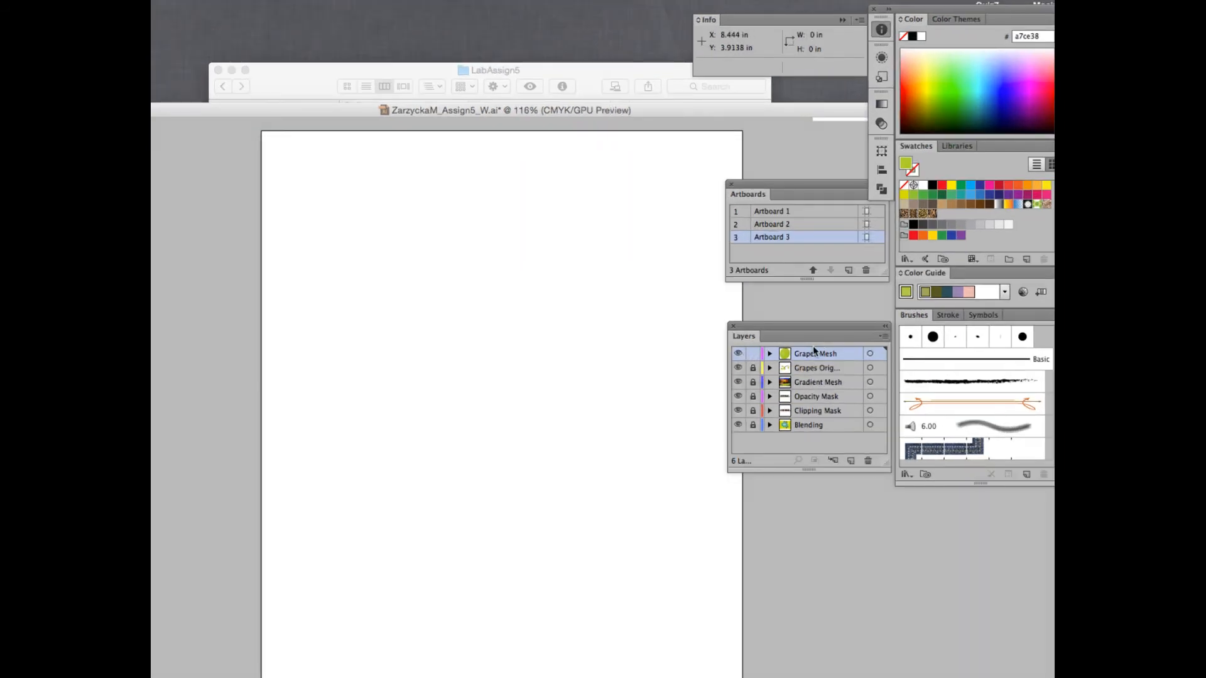
pyautogui.click(851, 461)
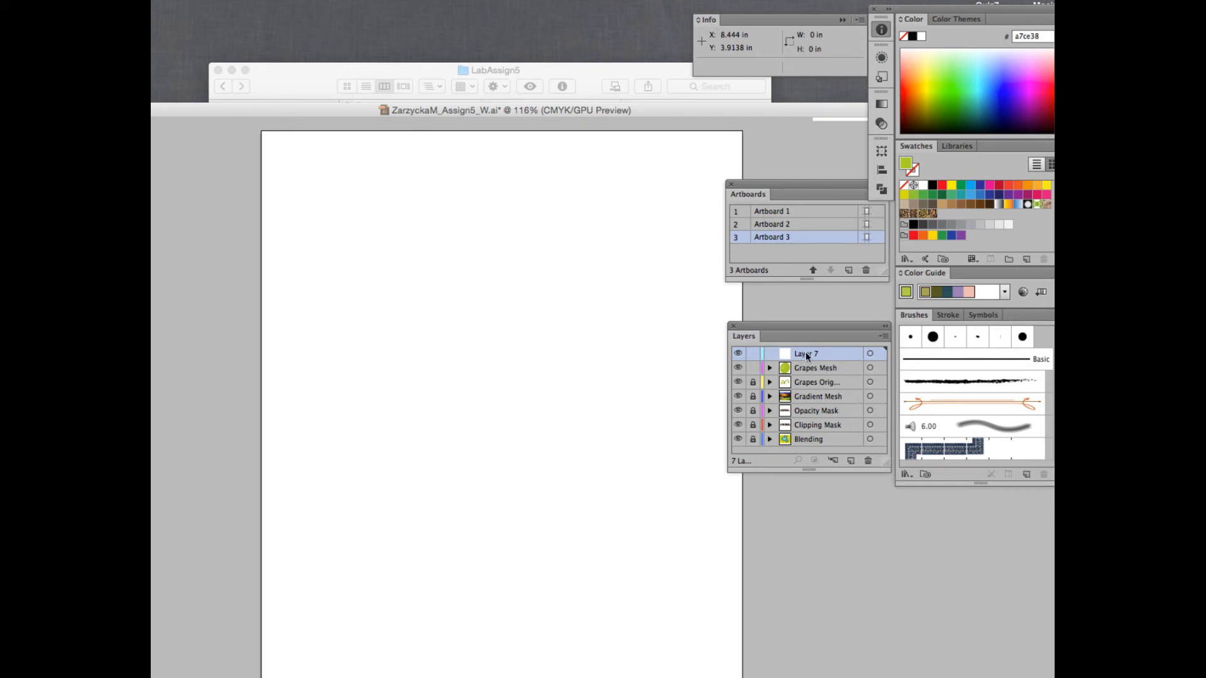
pyautogui.write('Cup Original')
pyautogui.click(753, 368)
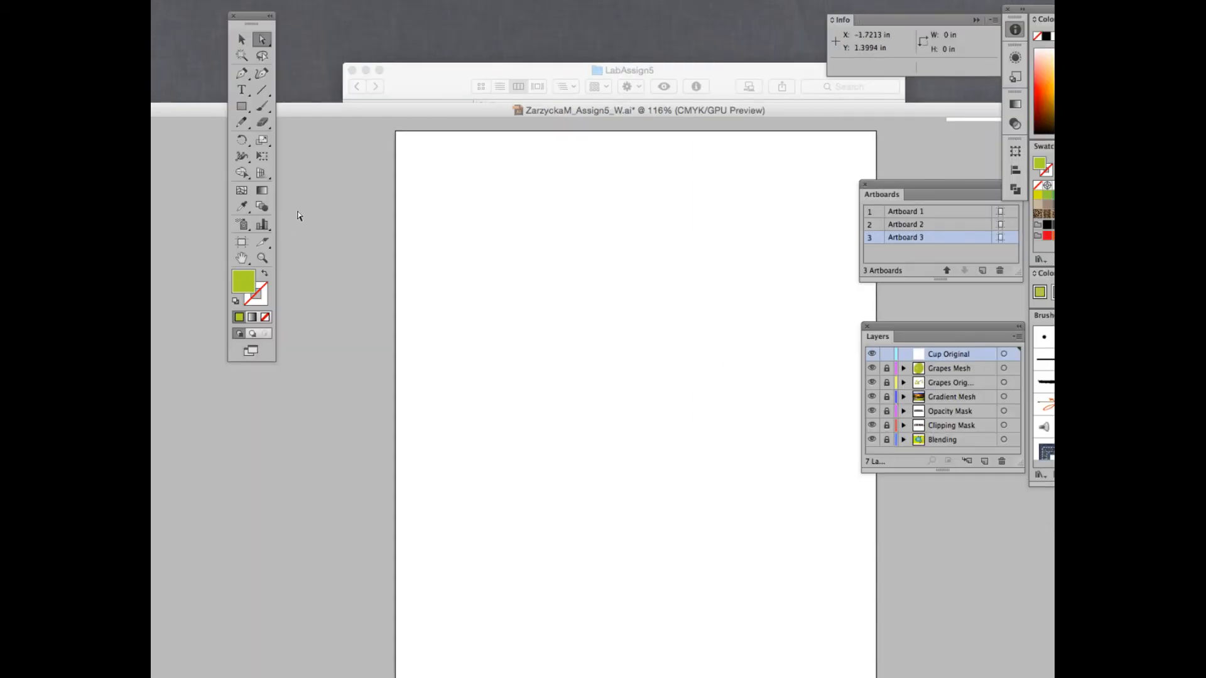
# Place LabAssign5(1) 2-03.jpg as a linked image on Artboard 3 in the Cup Original layer
pyautogui.click(271, 7)
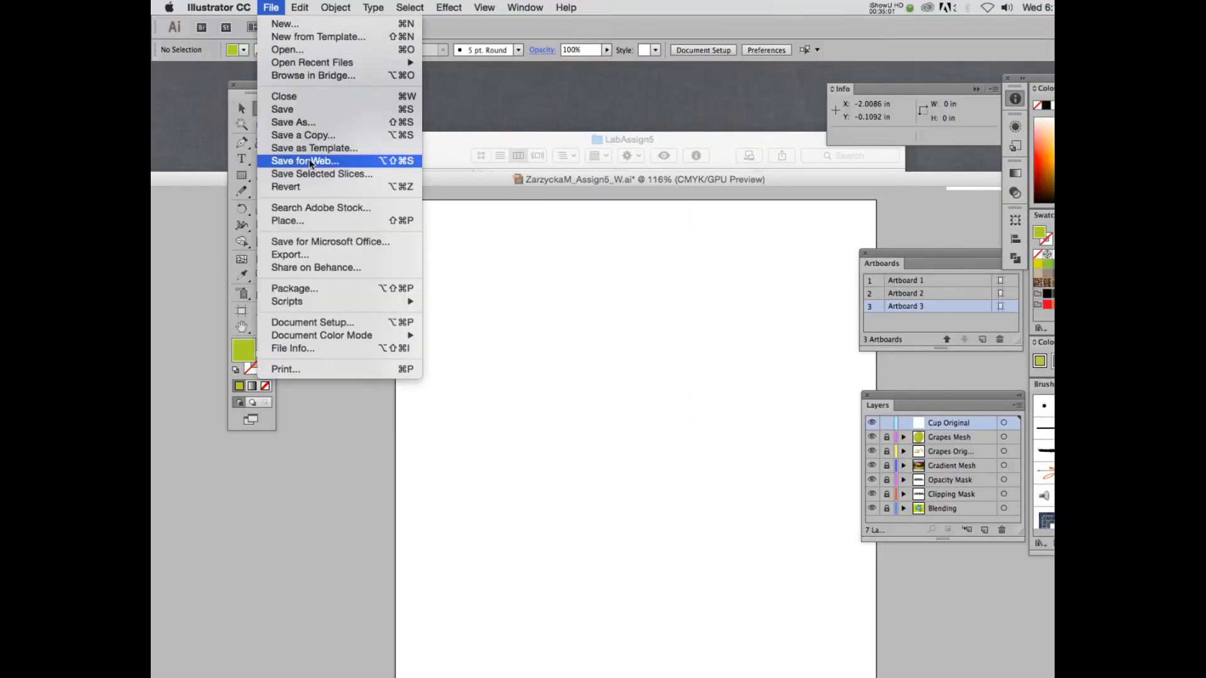
pyautogui.click(302, 221)
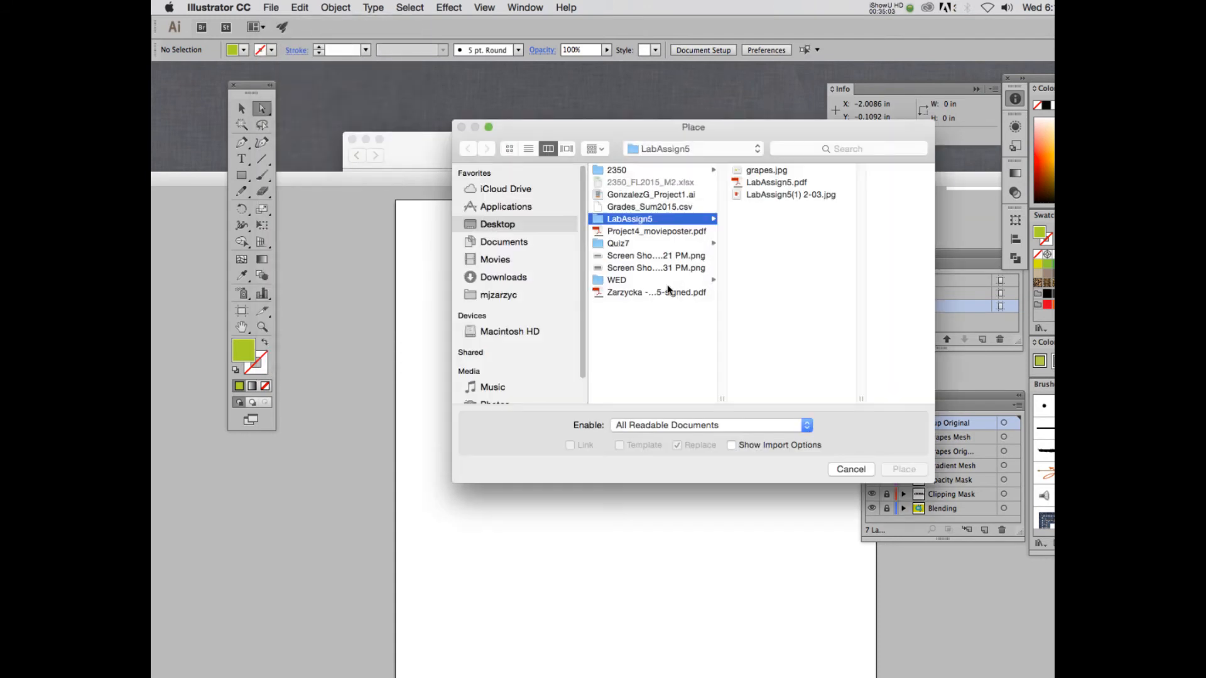
pyautogui.click(779, 194)
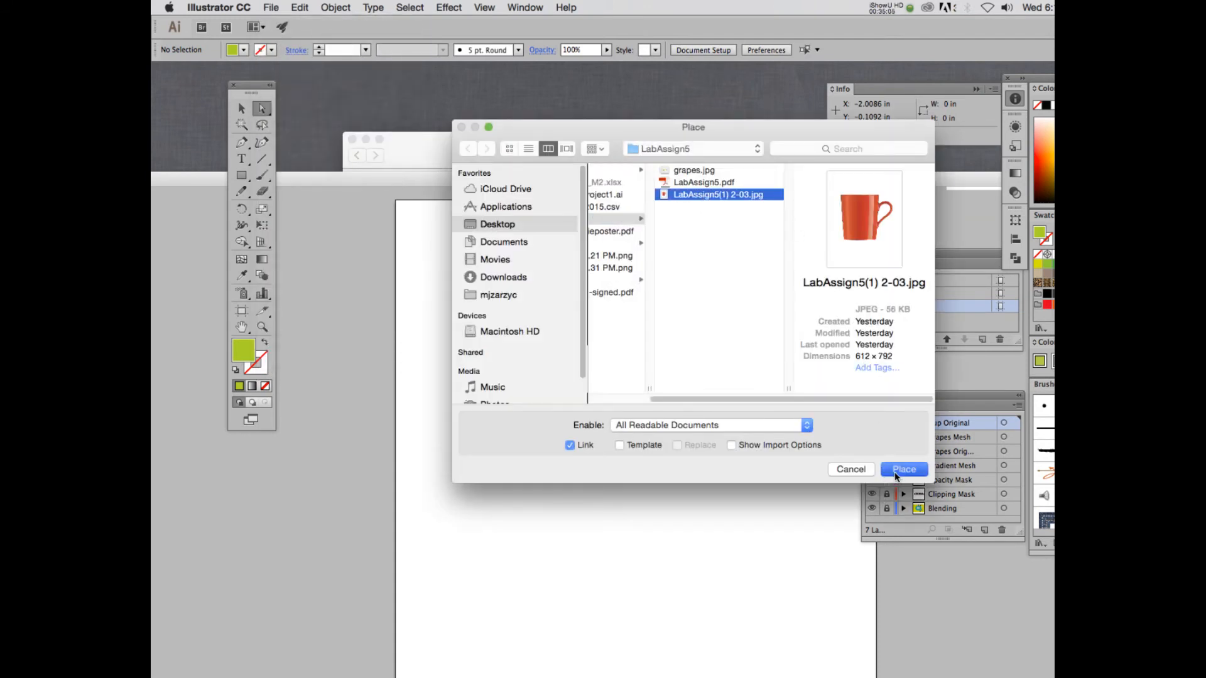
pyautogui.click(905, 469)
pyautogui.click(511, 296)
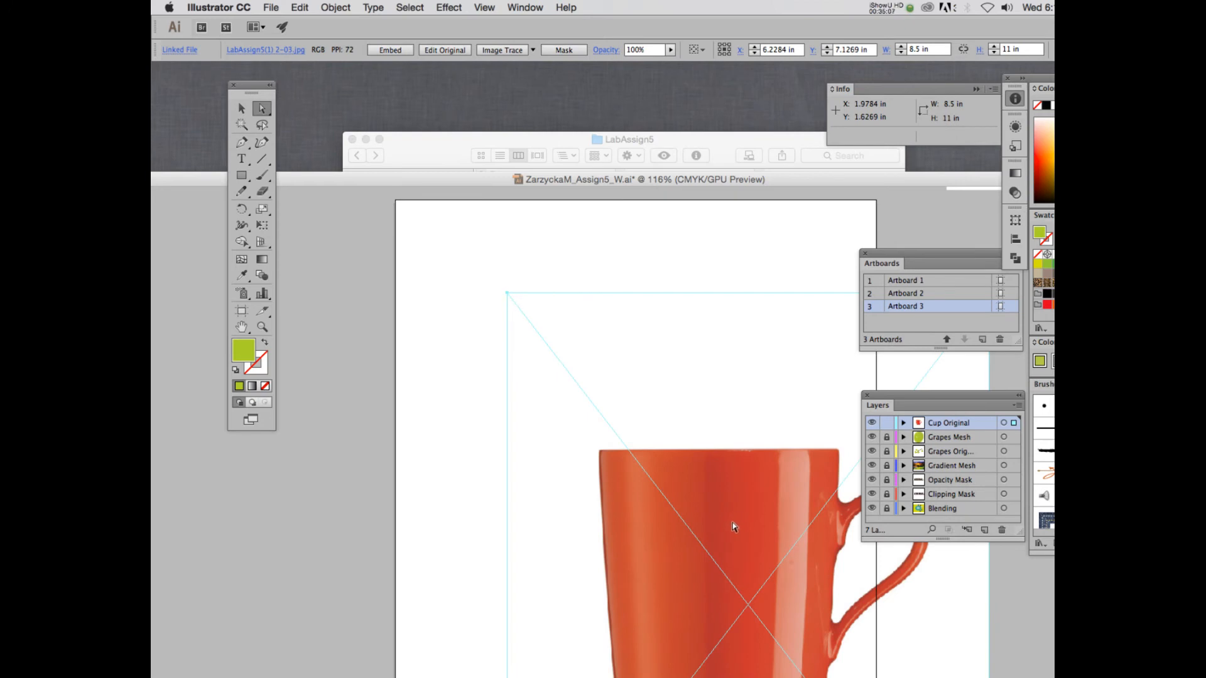
# Scale the cup image proportionally down to about 7.28 × 9.42 in and move it inside Artboard 3 near the upper edge
pyautogui.moveTo(734, 523); pyautogui.dragTo(635, 404)
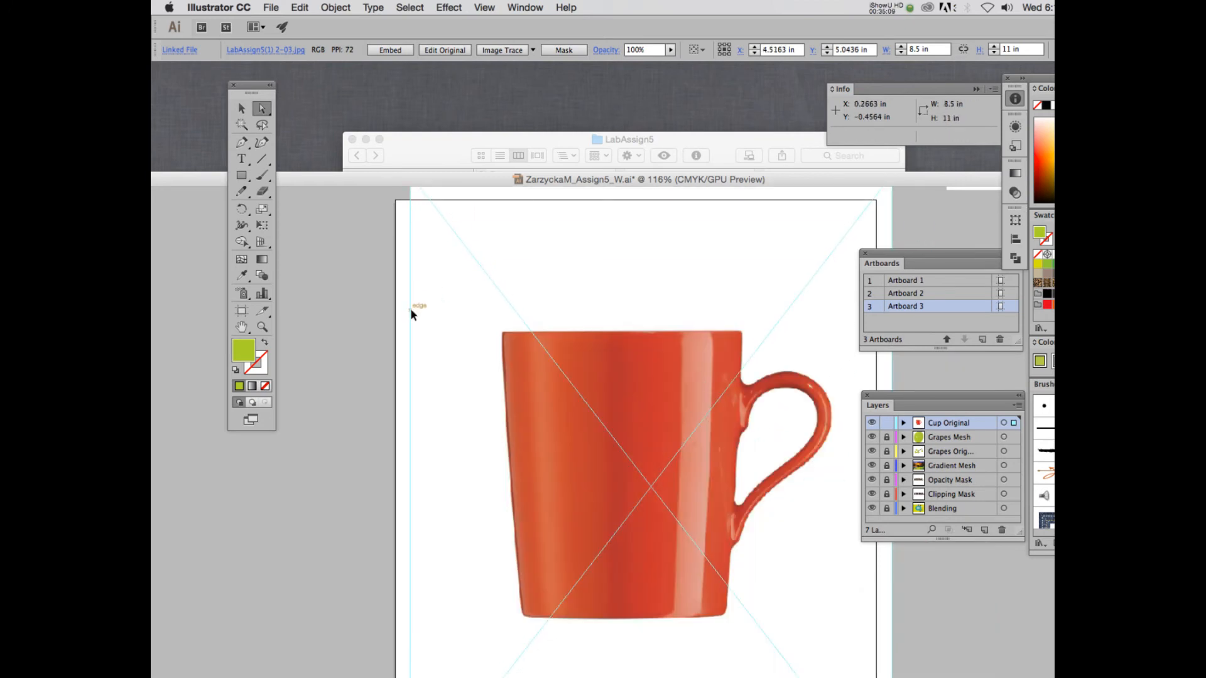
pyautogui.moveTo(451, 229); pyautogui.dragTo(454, 292)
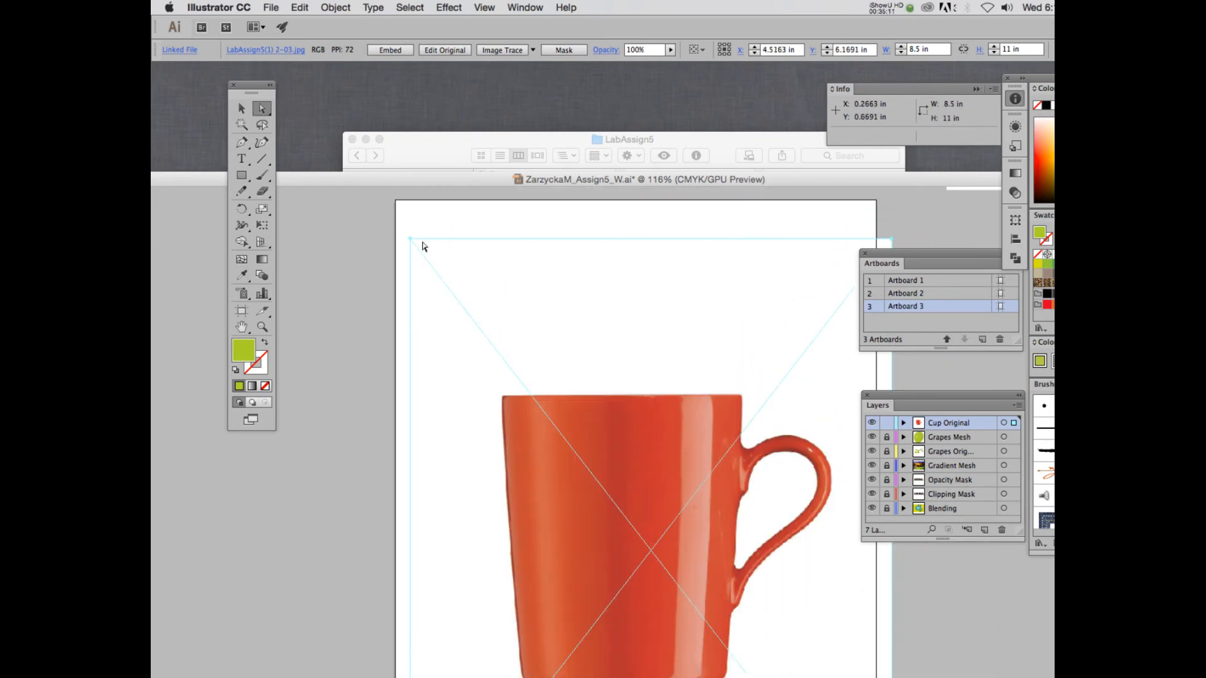
pyautogui.press('shift+super+a')
pyautogui.press('v')
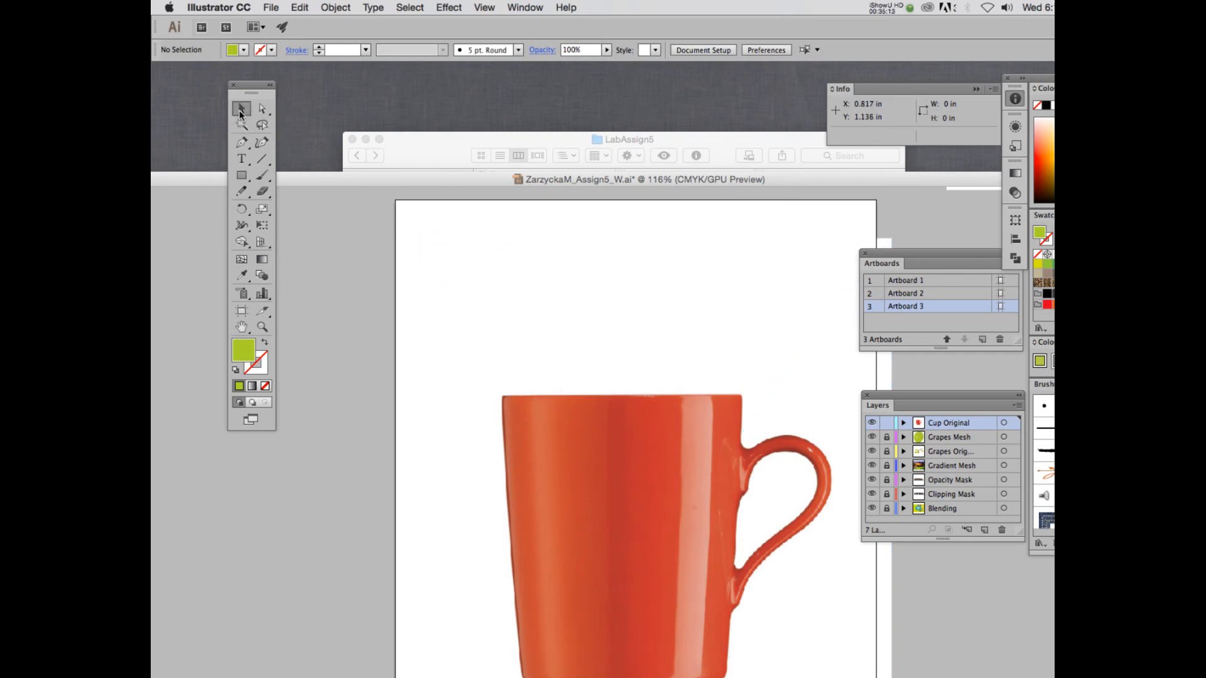
pyautogui.click(531, 433)
pyautogui.moveTo(410, 240); pyautogui.dragTo(480, 306)
pyautogui.moveTo(692, 542); pyautogui.dragTo(639, 421)
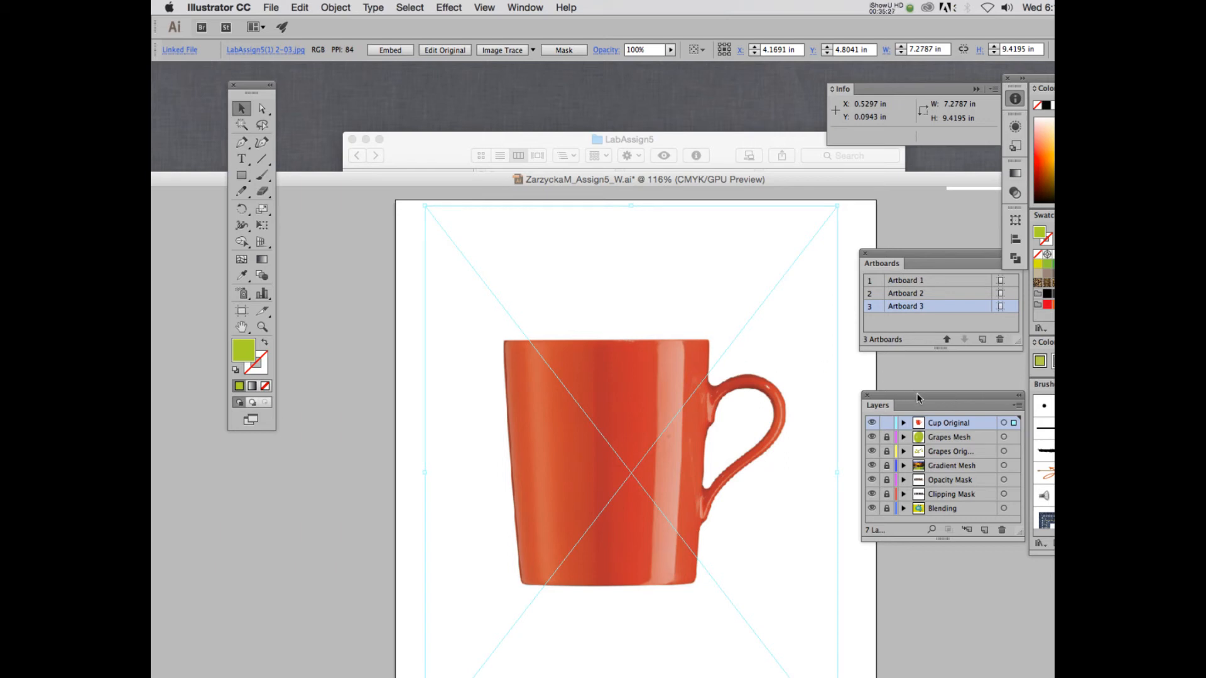
# Enlarge the cup image proportionally from its lower-right corner to about 7.77 × 10.06 in, keeping it inside the artboard
pyautogui.scroll(-3, 732, 350)
pyautogui.scroll(-3, 733, 349)
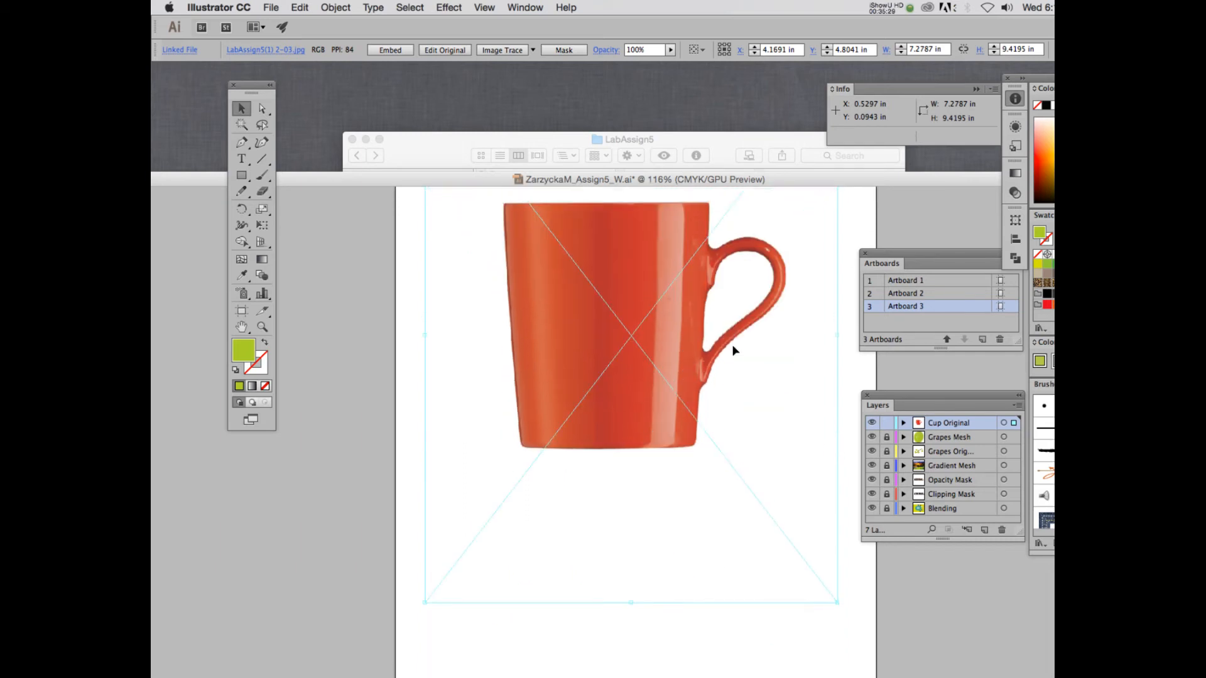
pyautogui.scroll(4, 733, 349)
pyautogui.scroll(-6, 733, 350)
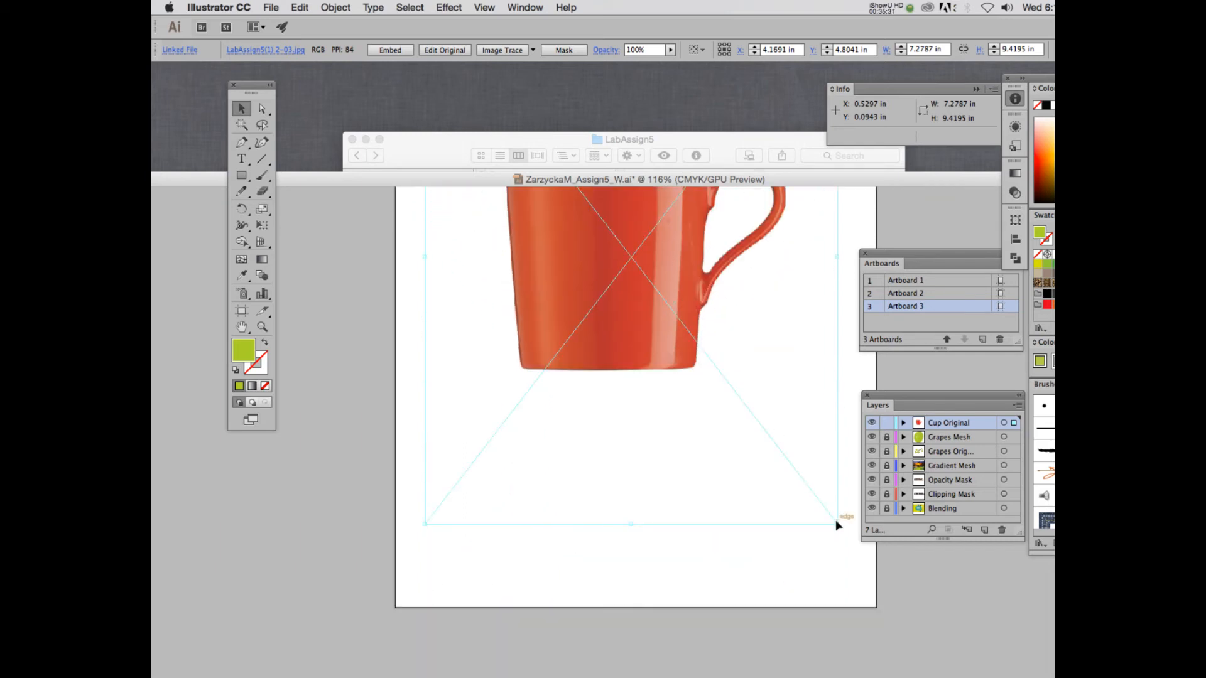
pyautogui.moveTo(837, 523); pyautogui.dragTo(866, 561)
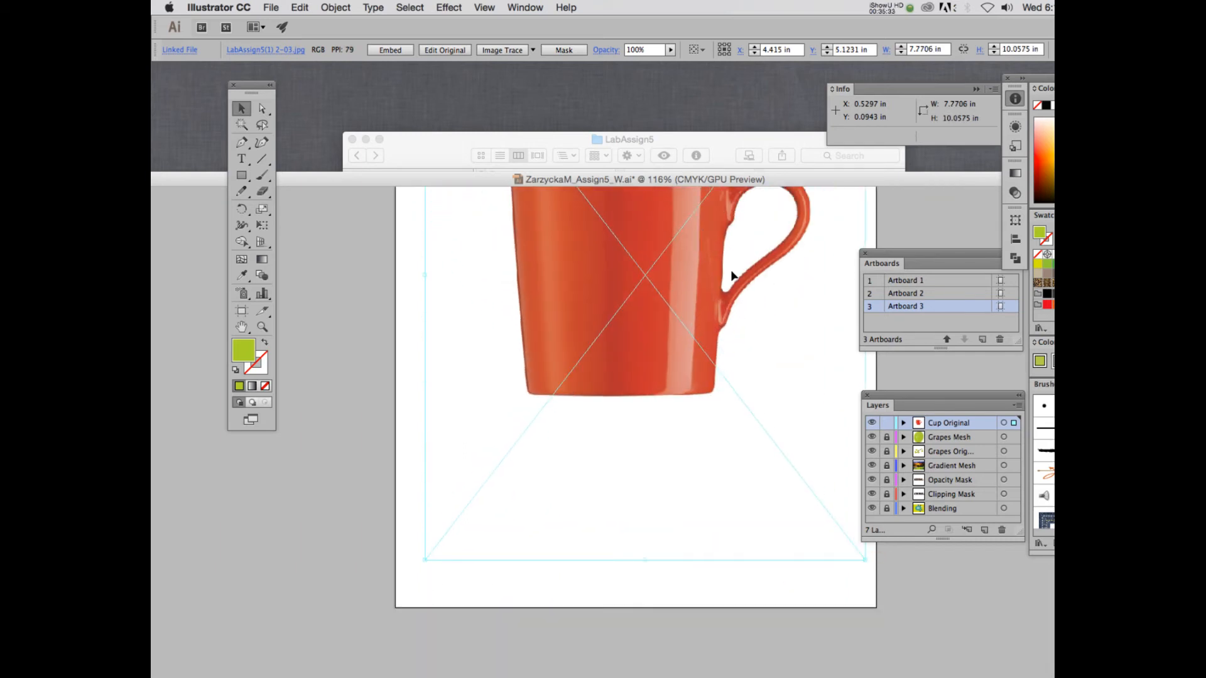
# Reposition the cup image roughly centred on Artboard 3, with its centre at about X 4.30 in, Y 5.26 in
pyautogui.scroll(10, 710, 271)
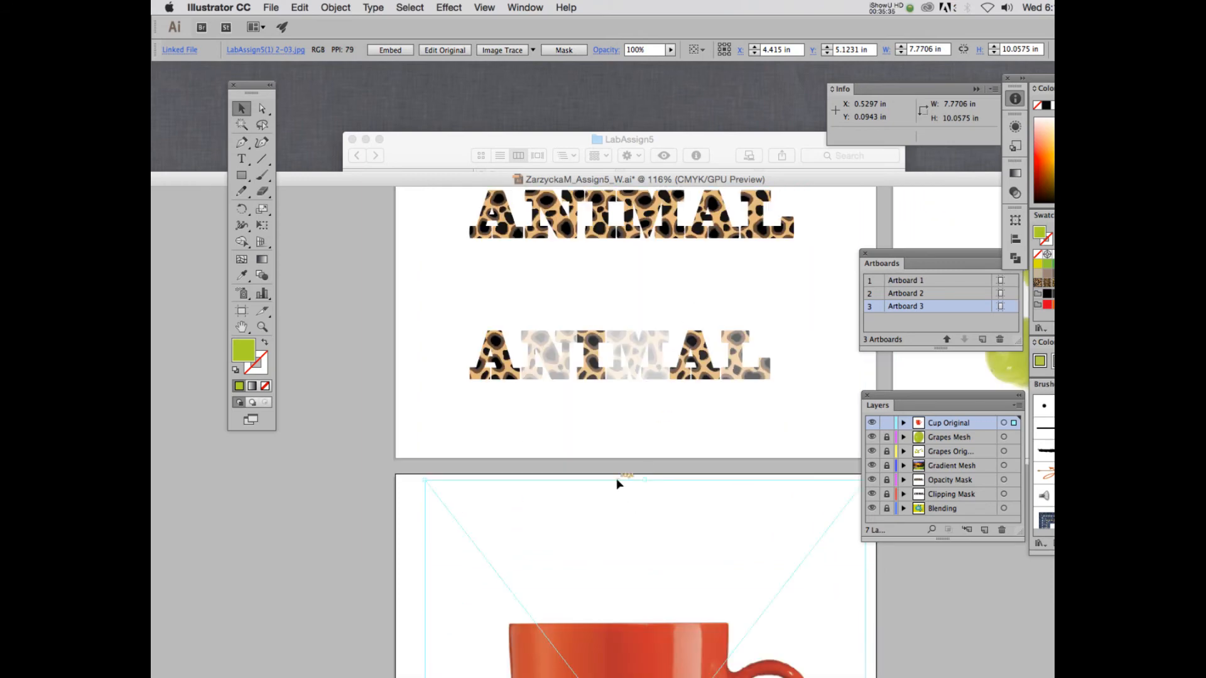
pyautogui.scroll(-3, 635, 484)
pyautogui.moveTo(635, 485); pyautogui.dragTo(632, 498)
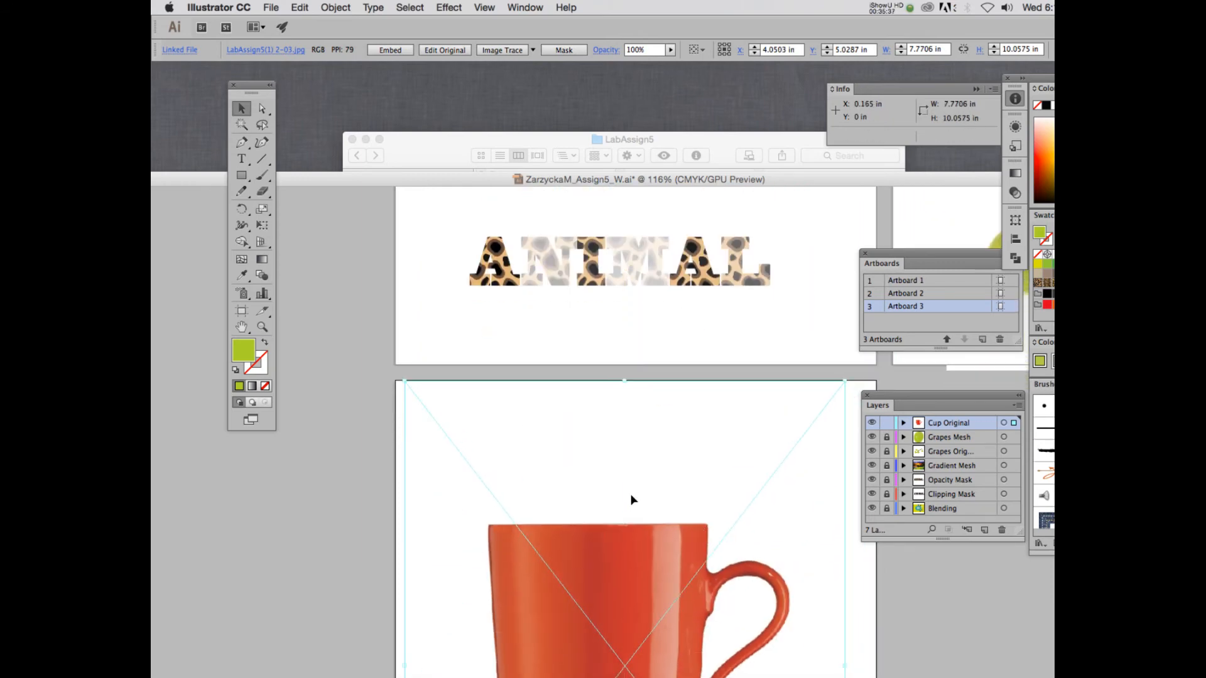
pyautogui.scroll(2, 633, 496)
pyautogui.scroll(-10, 633, 495)
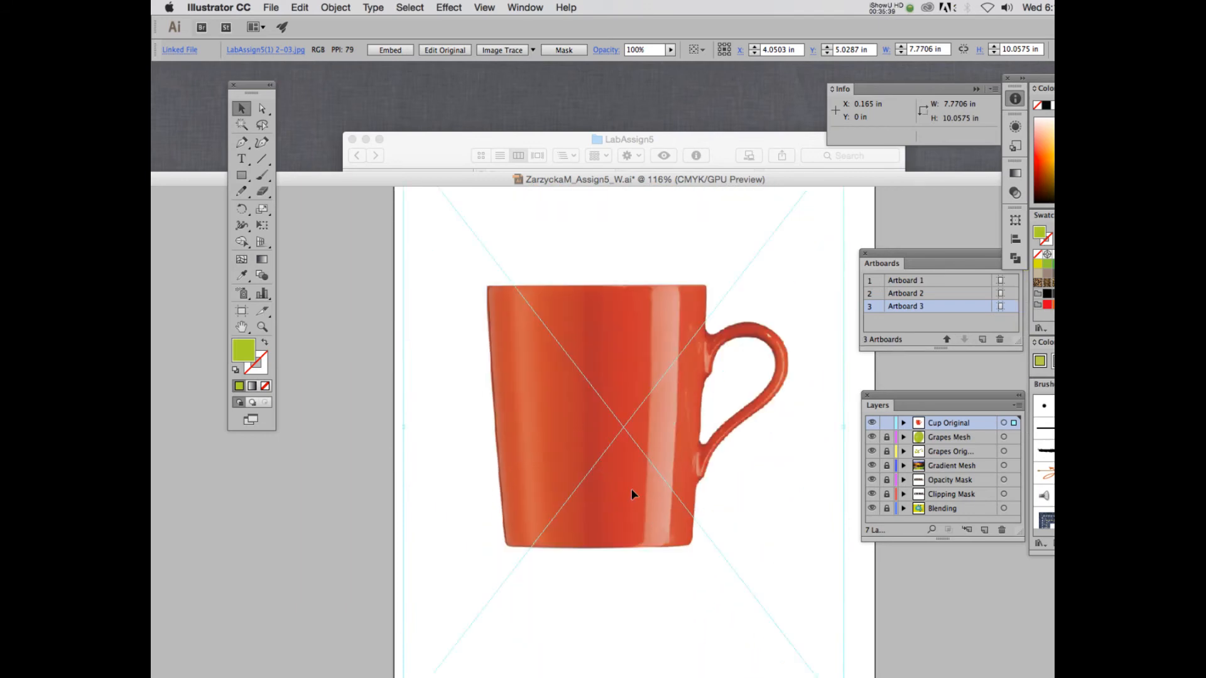
pyautogui.moveTo(636, 441); pyautogui.dragTo(642, 446)
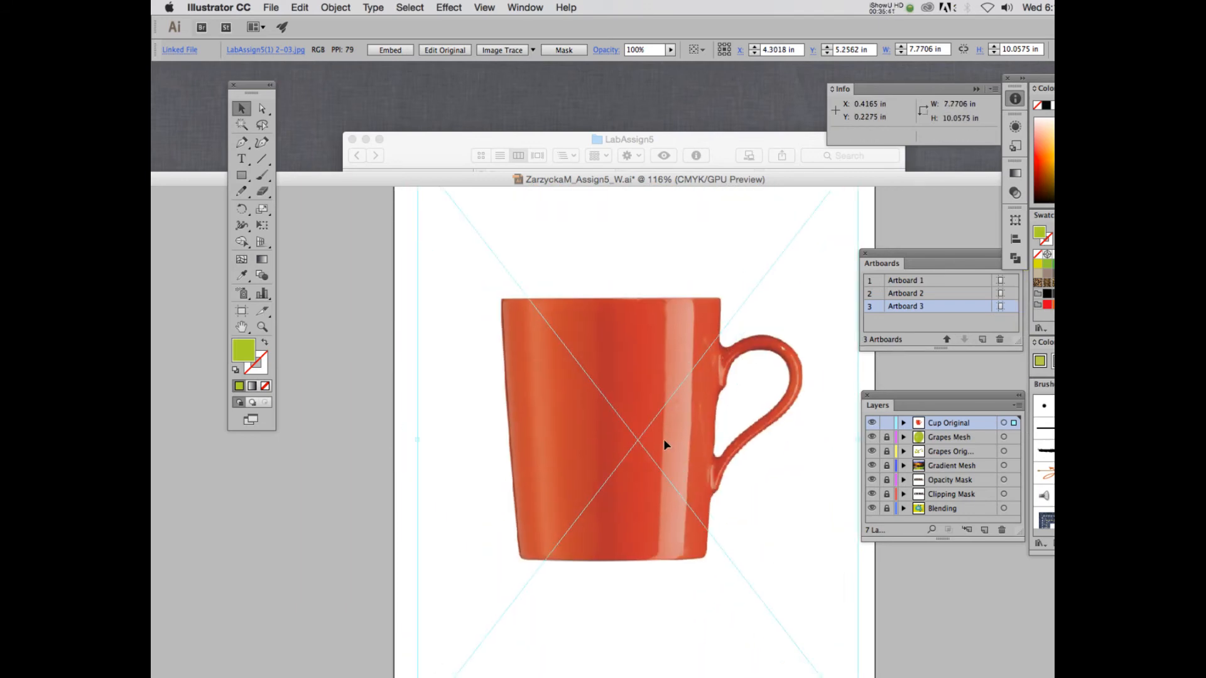
pyautogui.press('super+1')
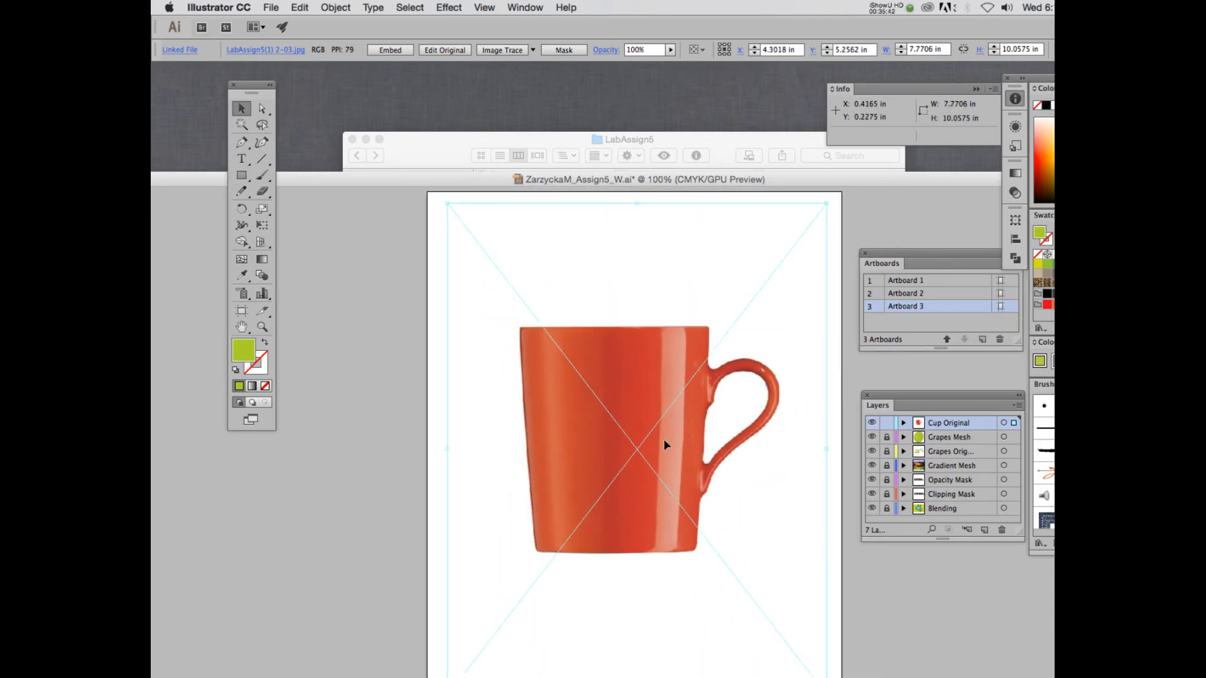
# Lock the Cup Original layer and add a new layer above it named Cup Gradient, with Violet as its colour
pyautogui.click(886, 422)
pyautogui.click(982, 530)
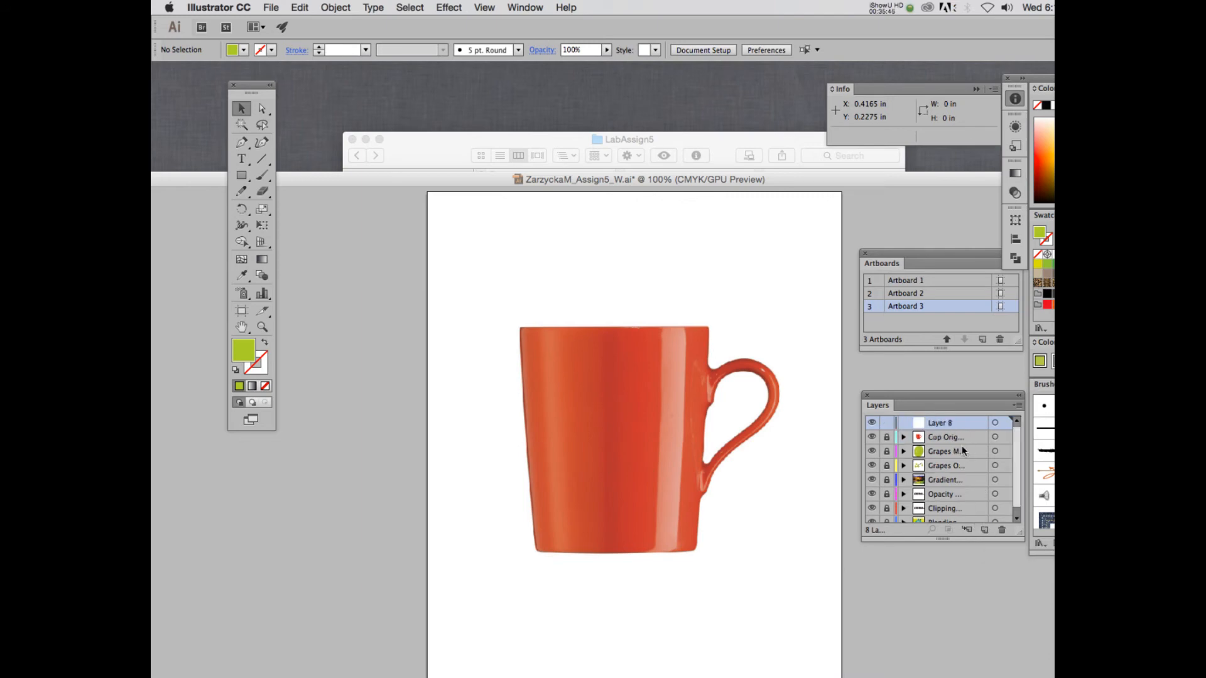
pyautogui.doubleClick(945, 427)
pyautogui.doubleClick(947, 432)
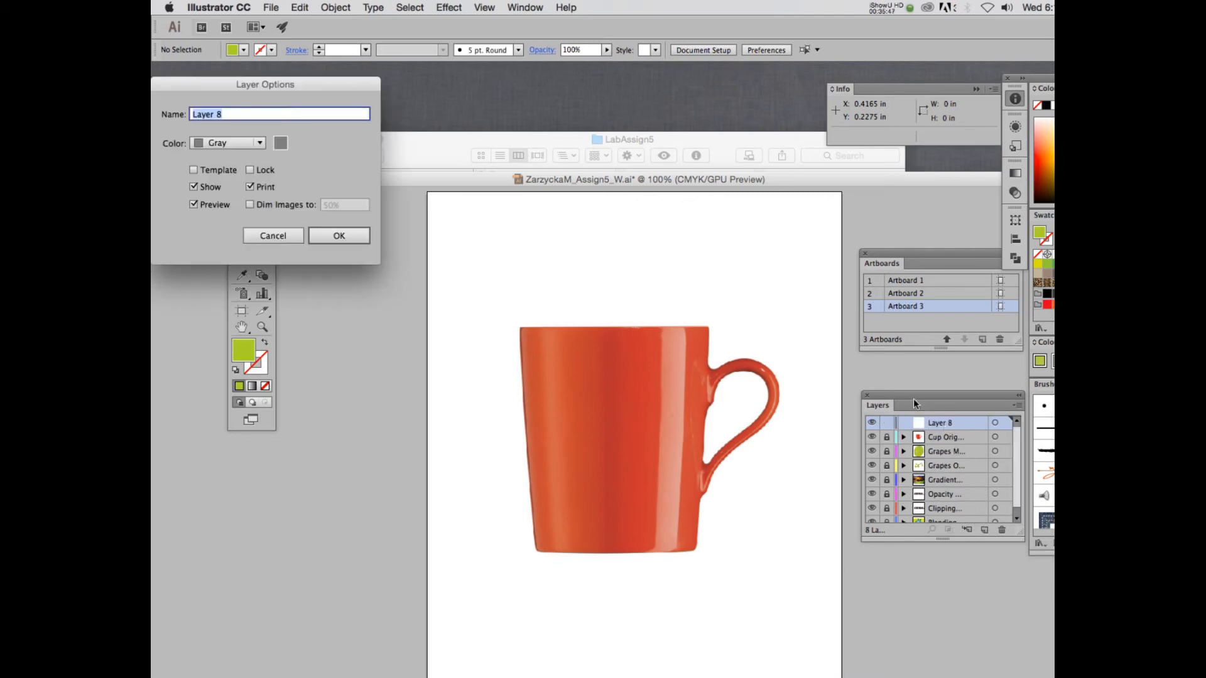
pyautogui.moveTo(215, 93); pyautogui.dragTo(611, 212)
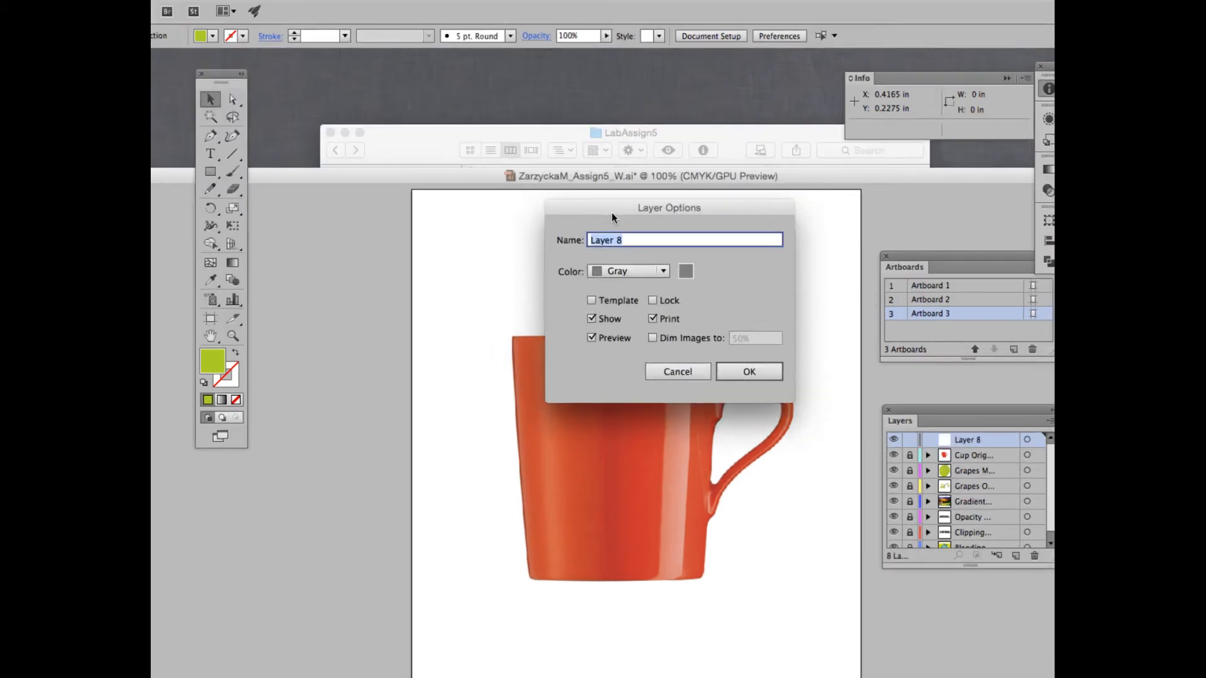
pyautogui.write('Cup Gra')
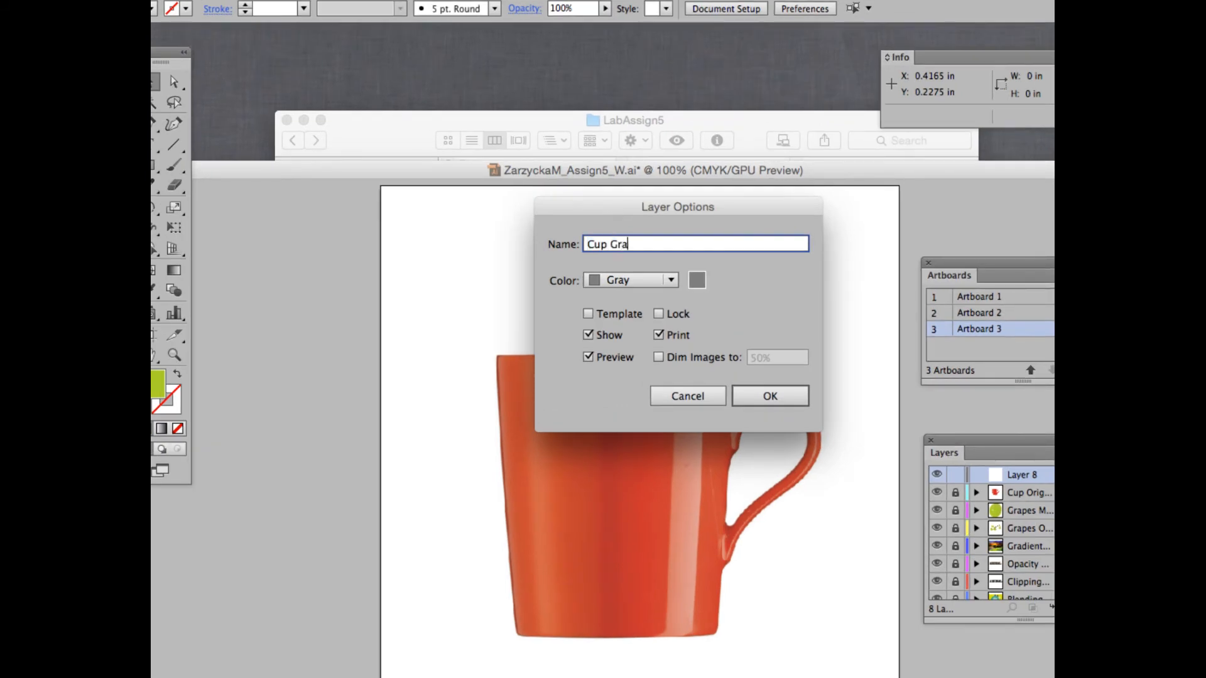
pyautogui.write('dient')
pyautogui.click(623, 280)
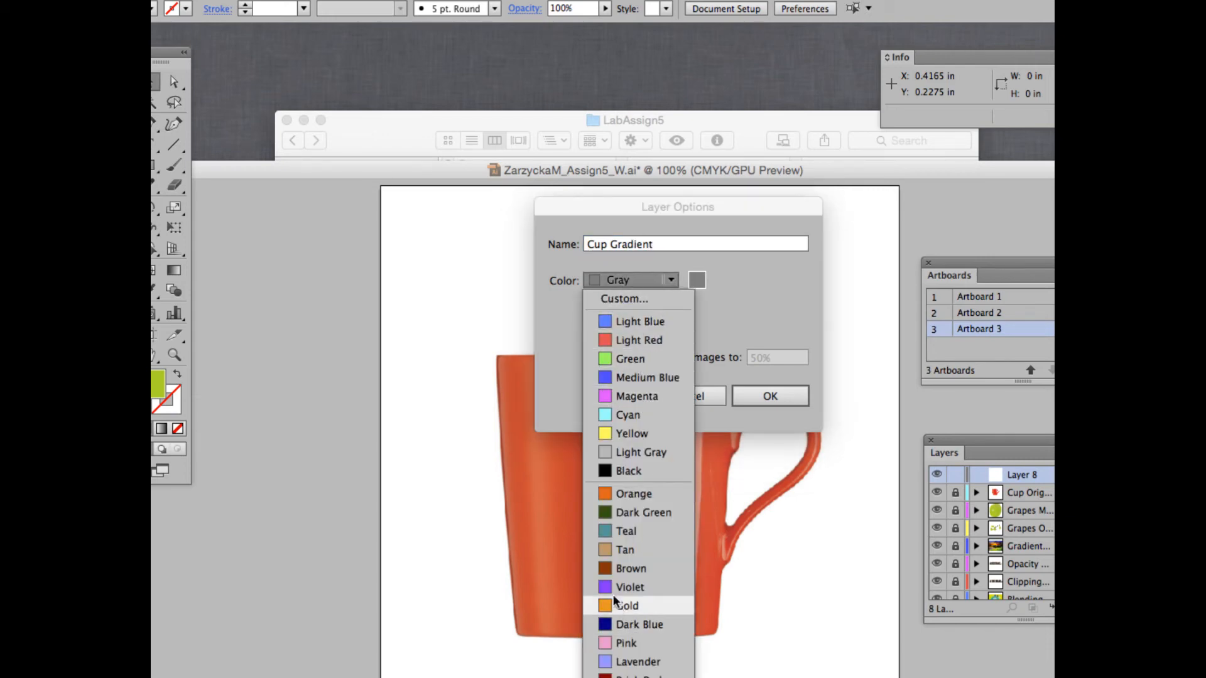
pyautogui.click(644, 587)
pyautogui.click(772, 393)
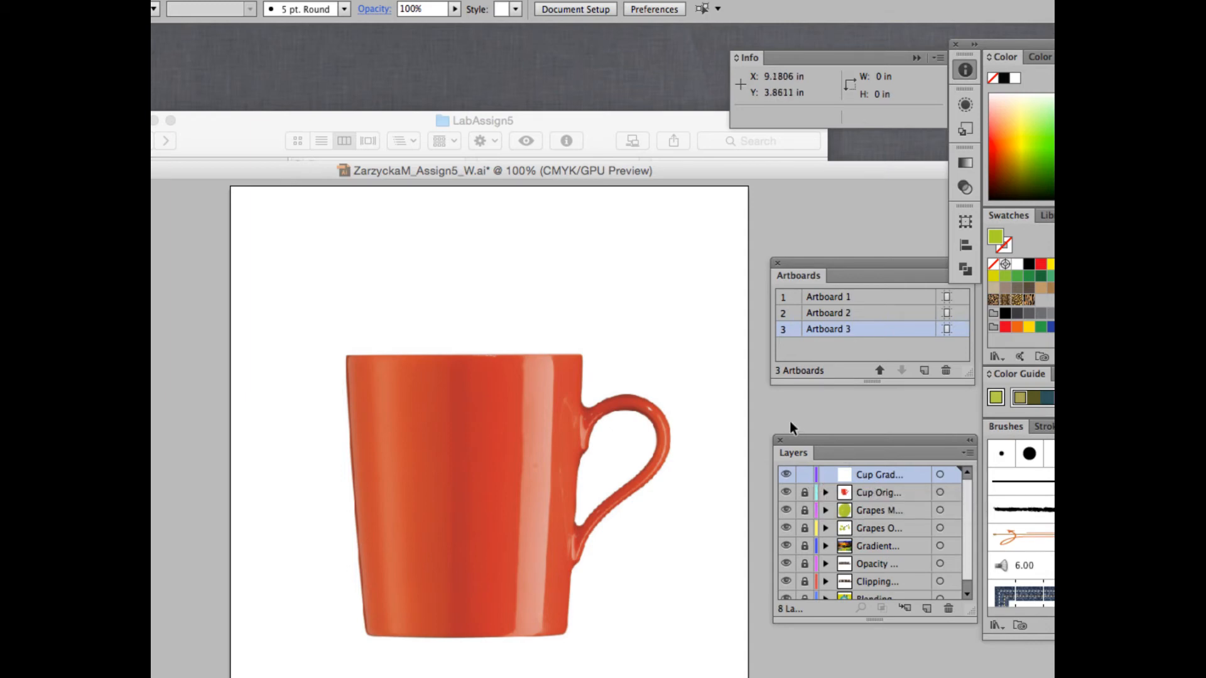
pyautogui.moveTo(518, 168); pyautogui.dragTo(572, 118)
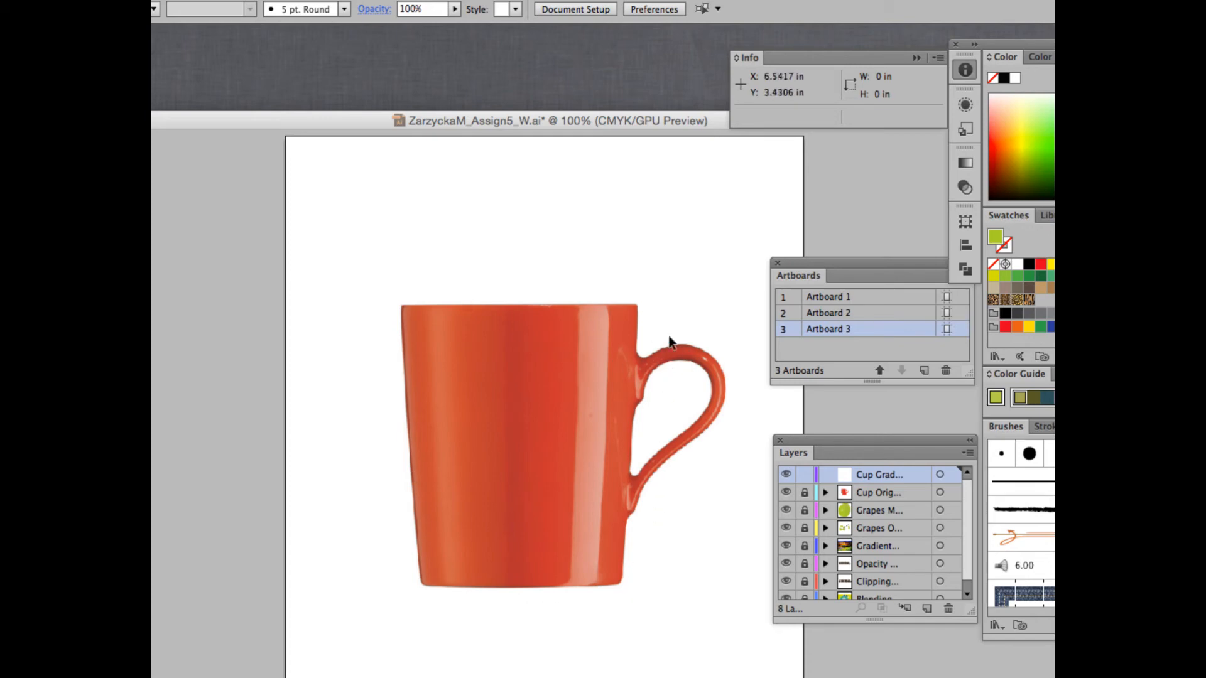
pyautogui.moveTo(790, 3)
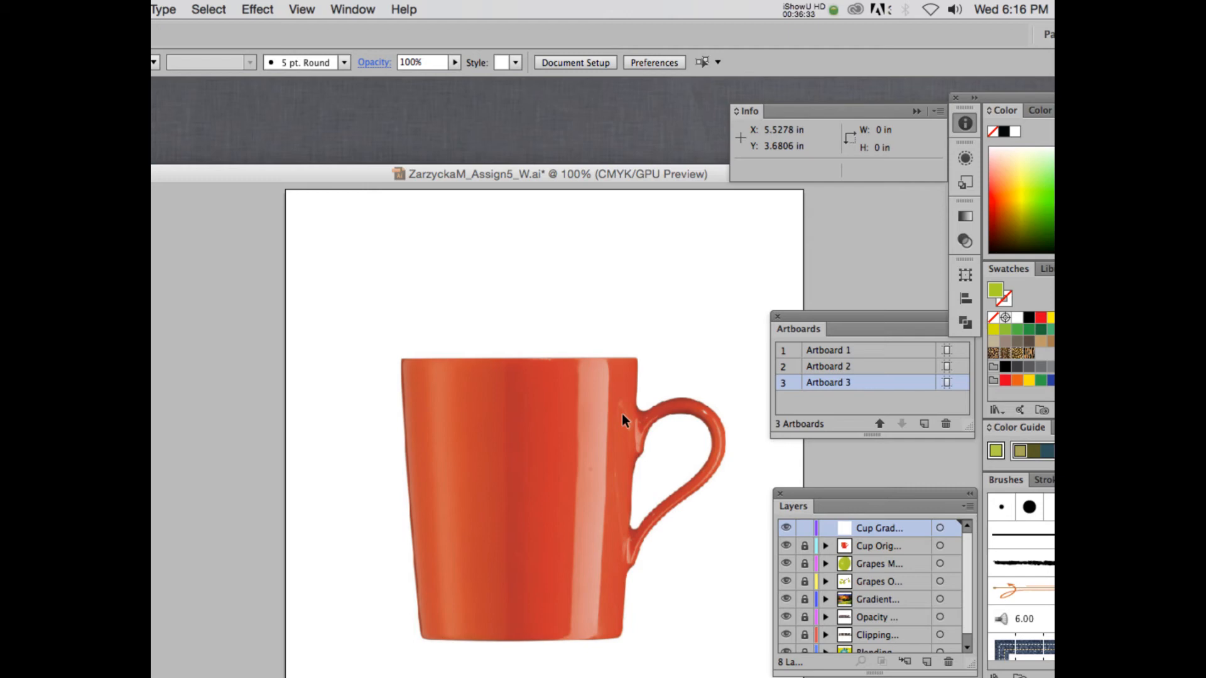
pyautogui.scroll(-3, 589, 424)
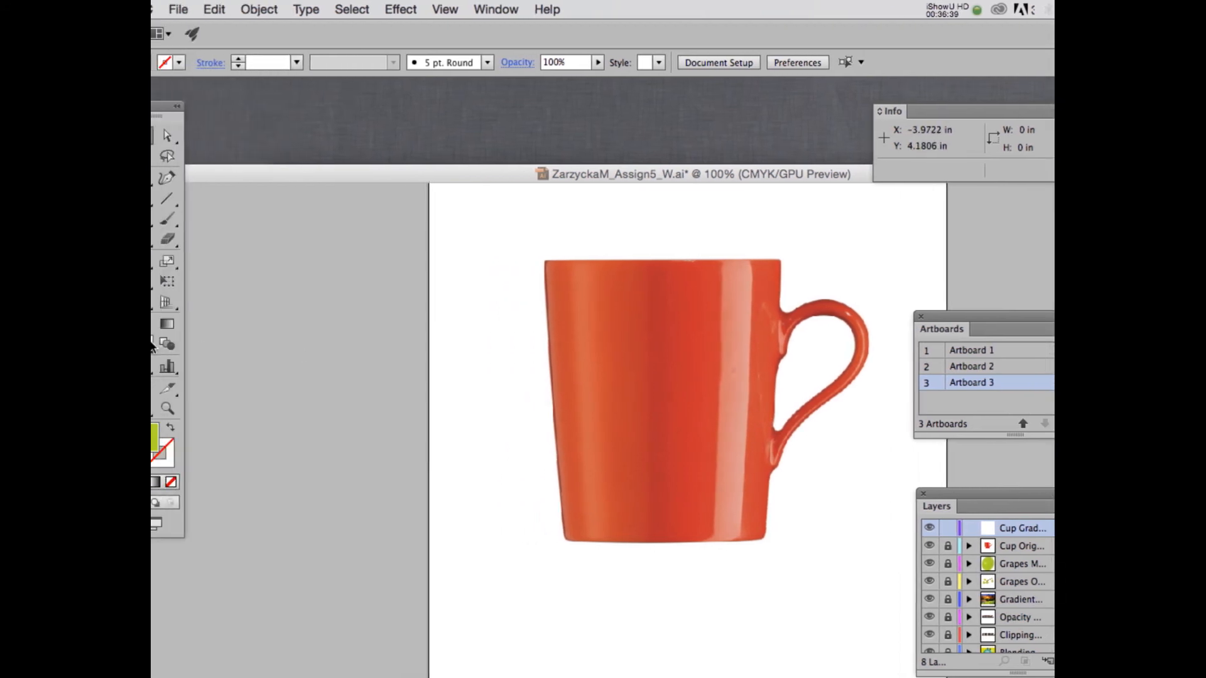
pyautogui.click(175, 178)
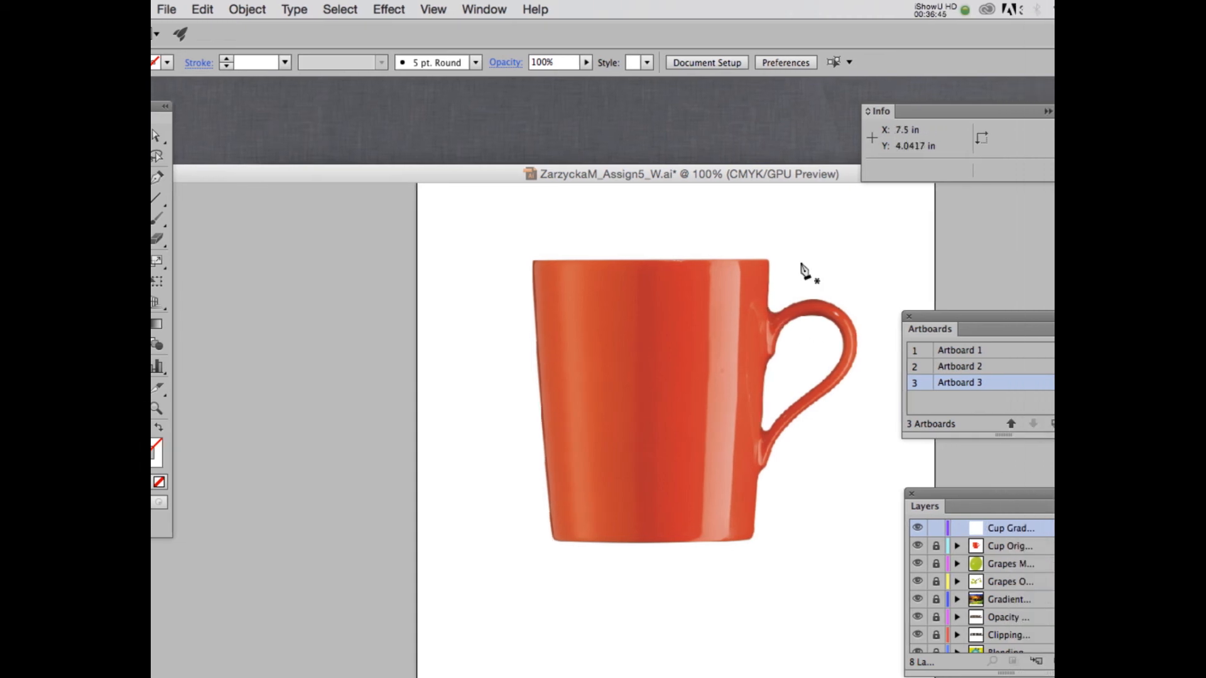
pyautogui.click(767, 307)
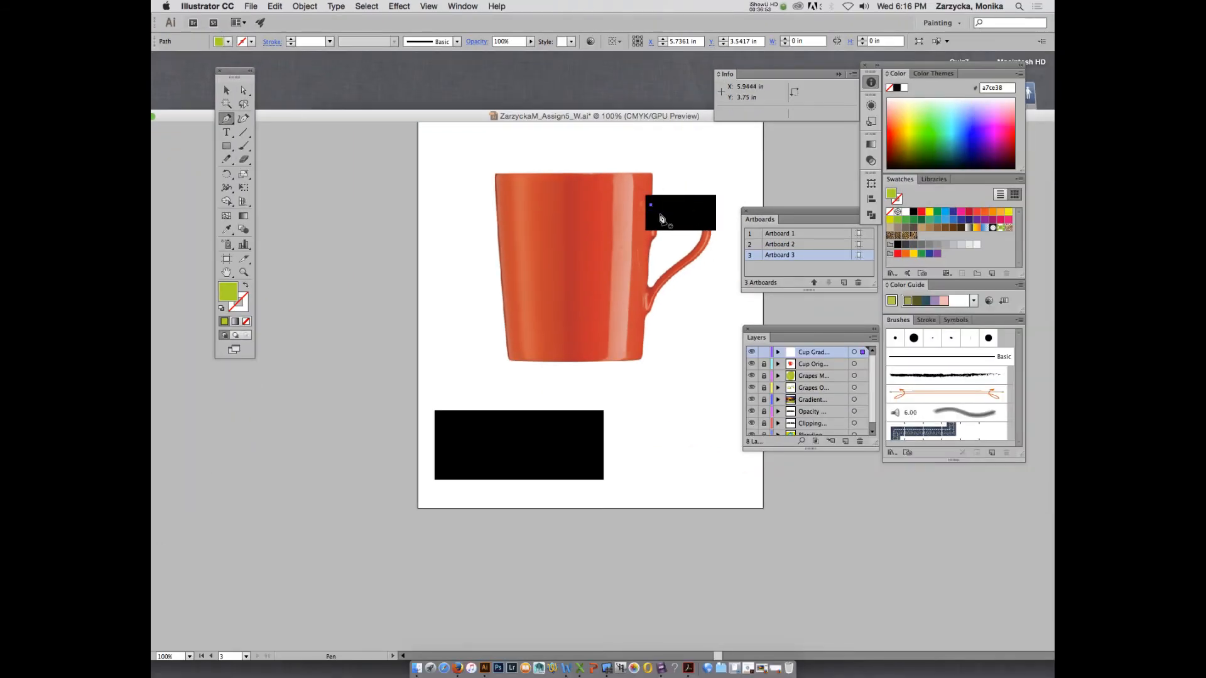
pyautogui.press('v')
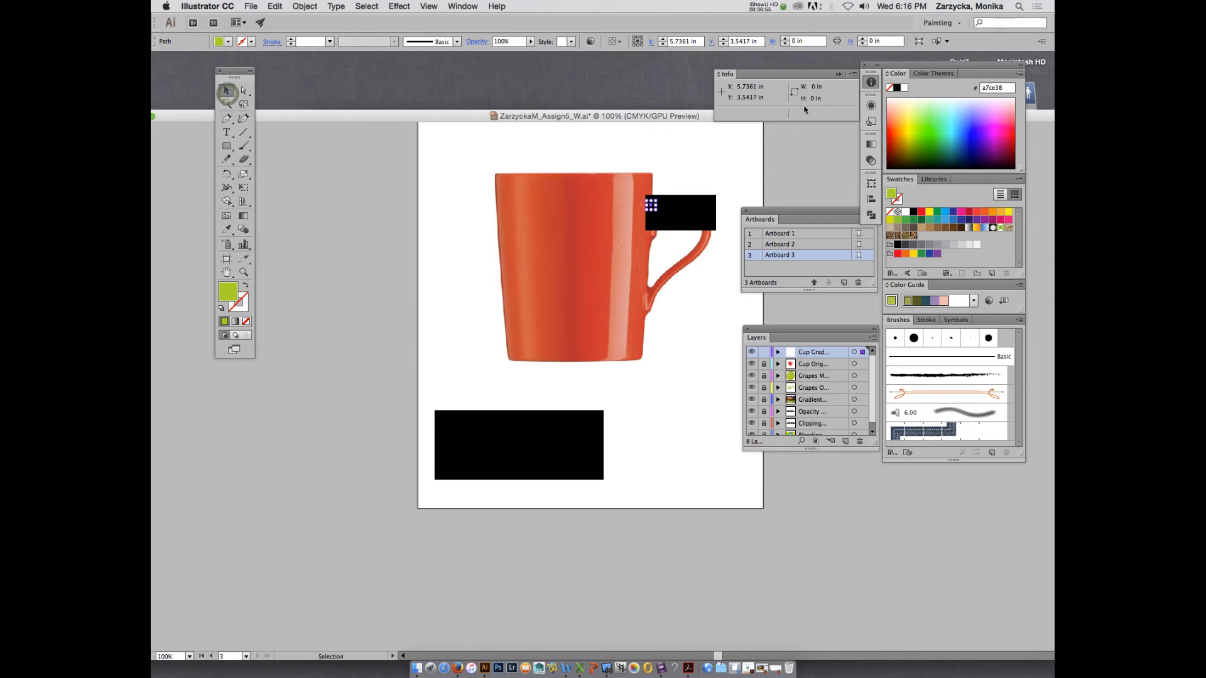
pyautogui.press('Delete')
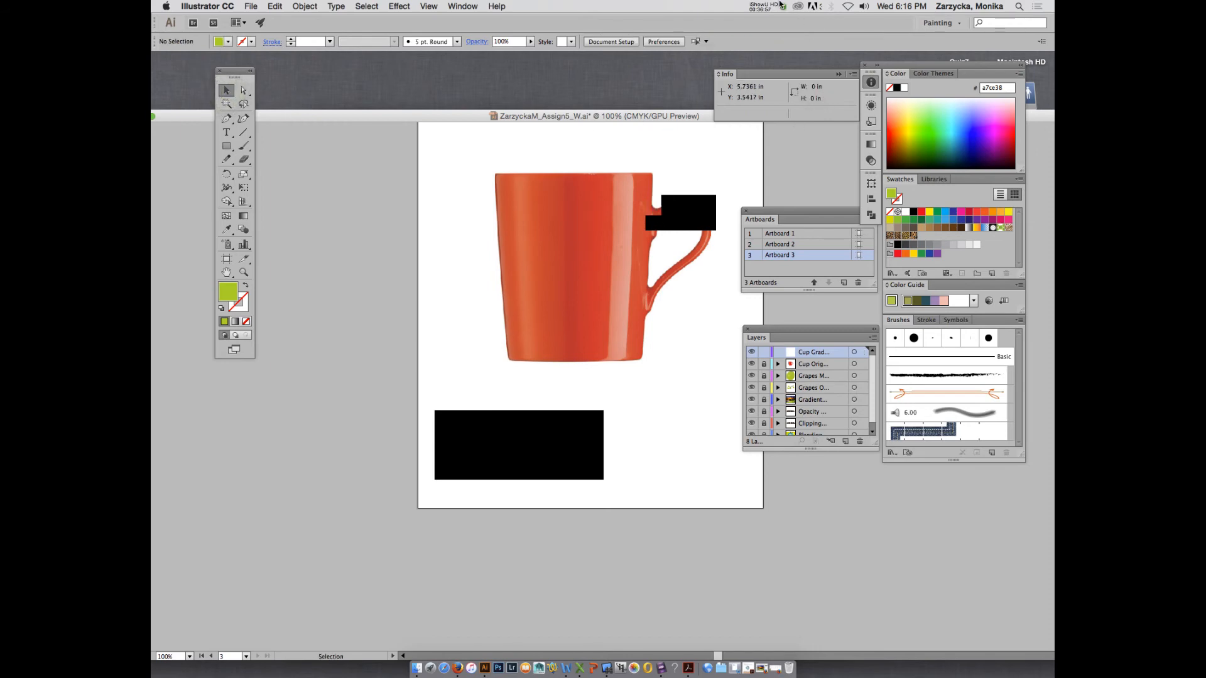
pyautogui.click(758, 5)
pyautogui.click(772, 35)
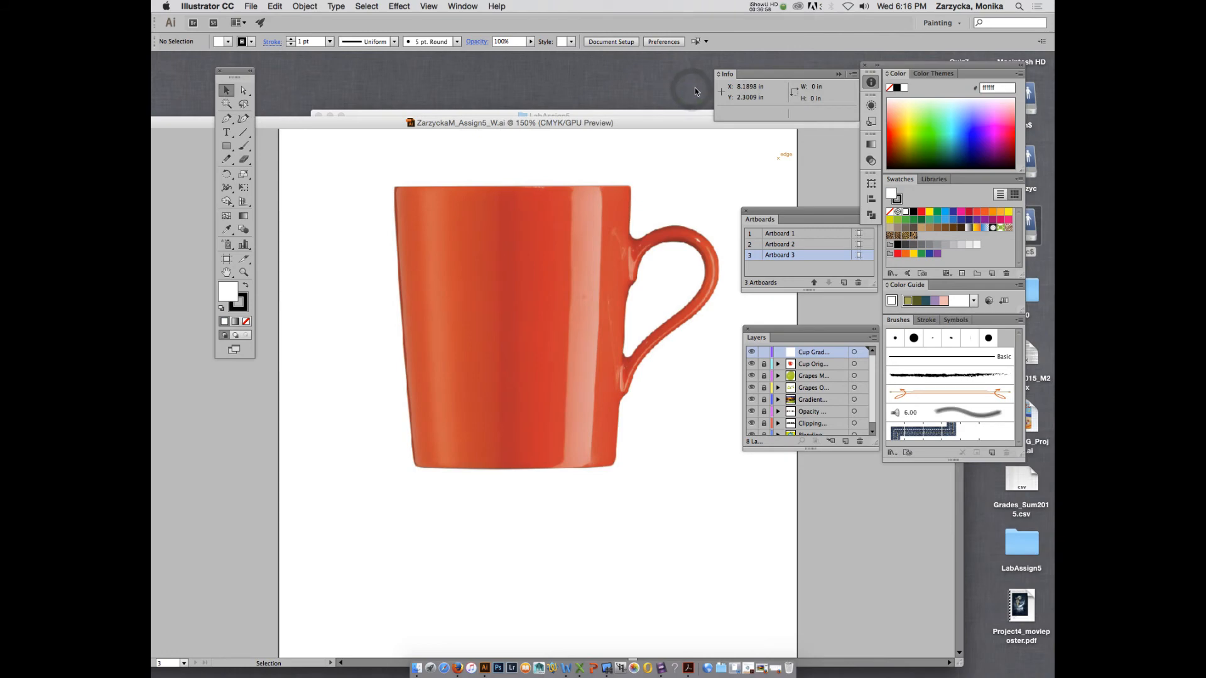
pyautogui.moveTo(660, 115); pyautogui.dragTo(608, 112)
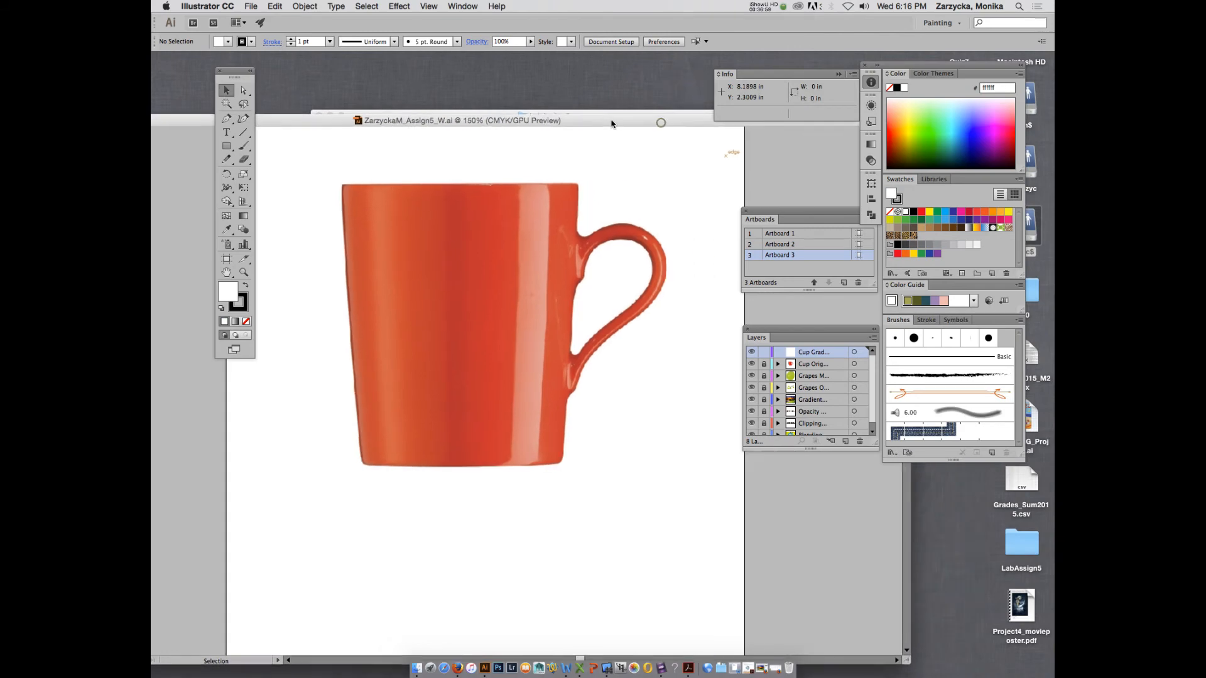
# Get the Pen tool ready with no fill and a black 1 pt stroke
pyautogui.press('p')
pyautogui.click(226, 119)
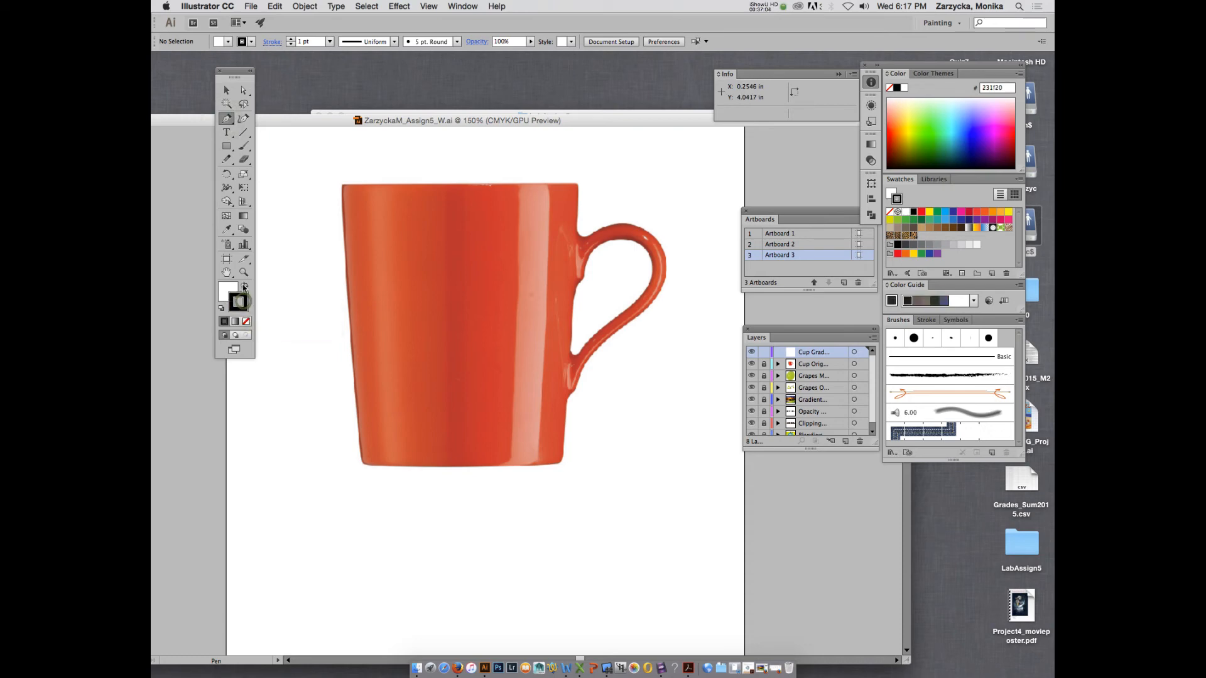
pyautogui.click(245, 285)
pyautogui.click(248, 324)
pyautogui.click(226, 290)
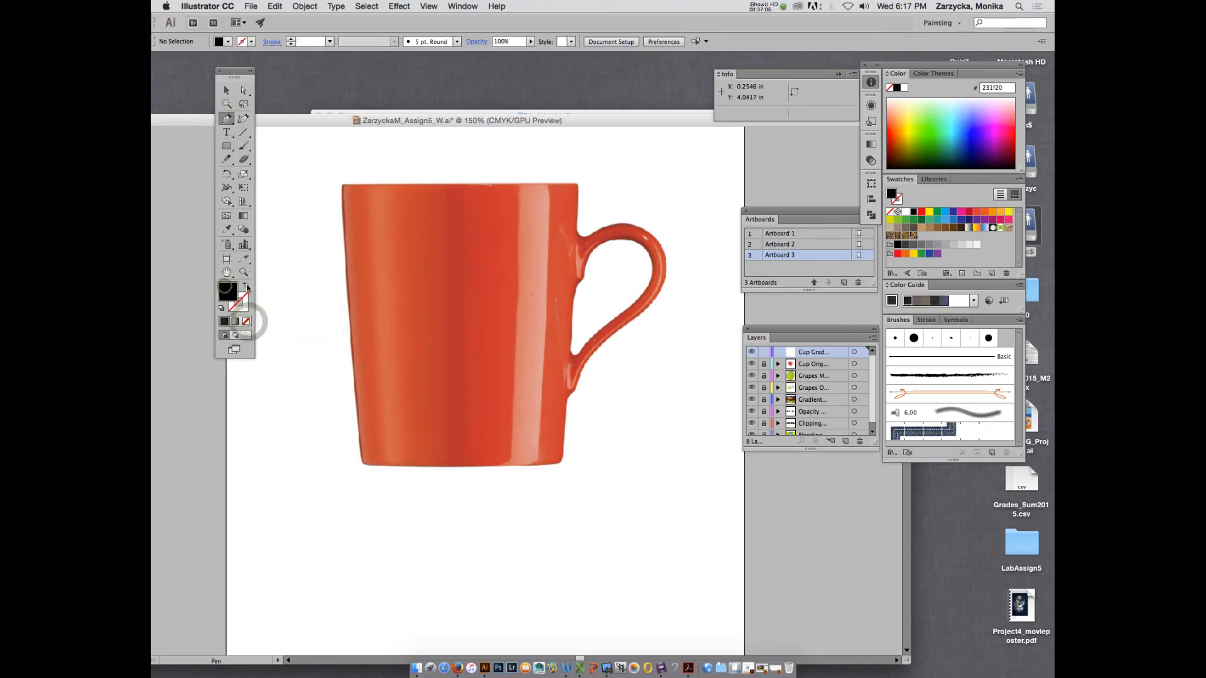
pyautogui.click(245, 285)
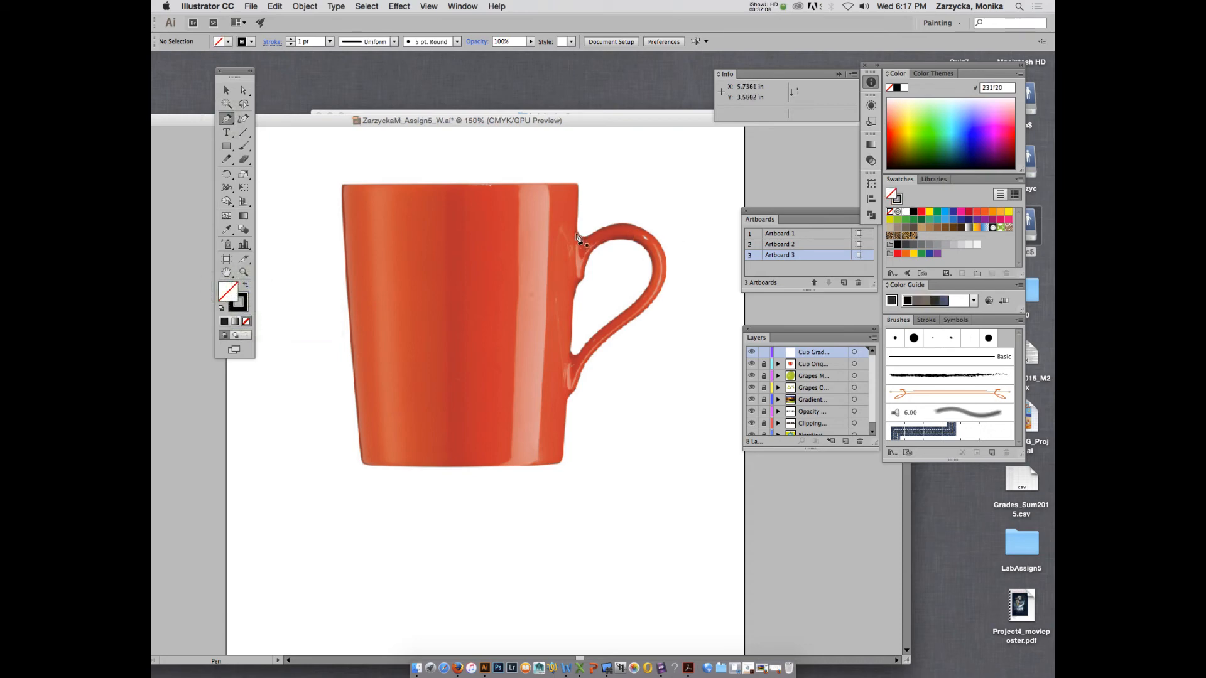
# Trace the cup's handle as a closed path about 1.65 × 2.92 in and adjust the curve on its lower outer edge
pyautogui.moveTo(577, 236); pyautogui.dragTo(642, 224)
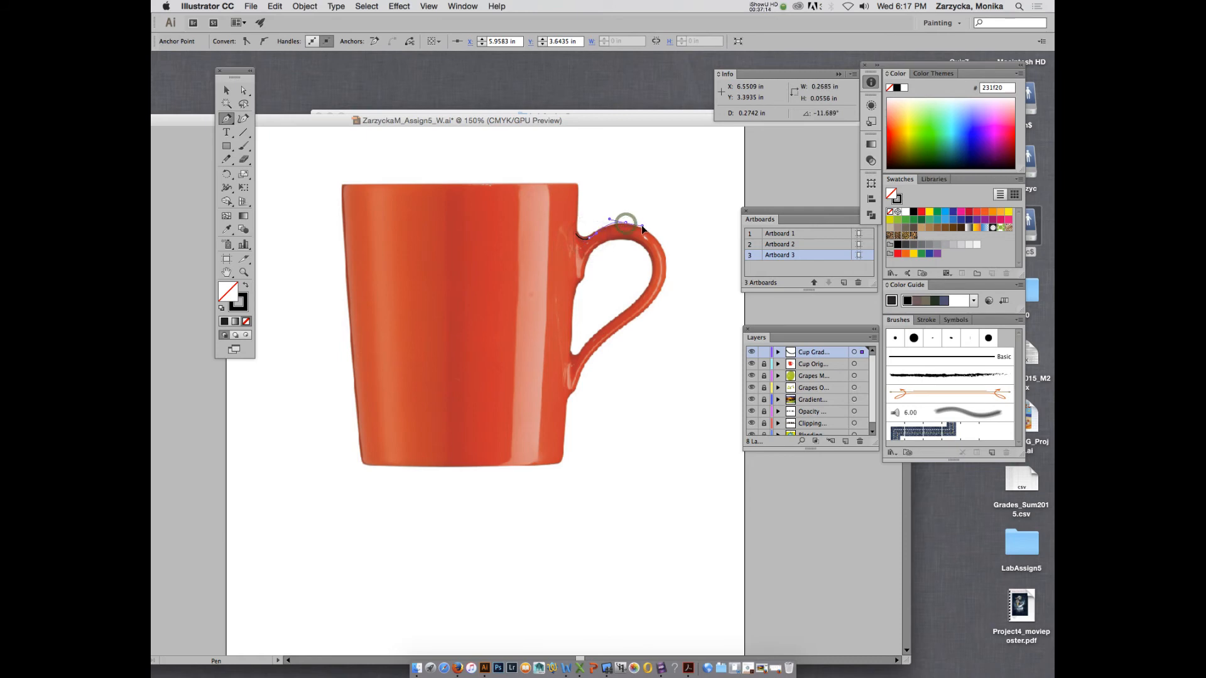
pyautogui.moveTo(666, 277); pyautogui.dragTo(658, 303)
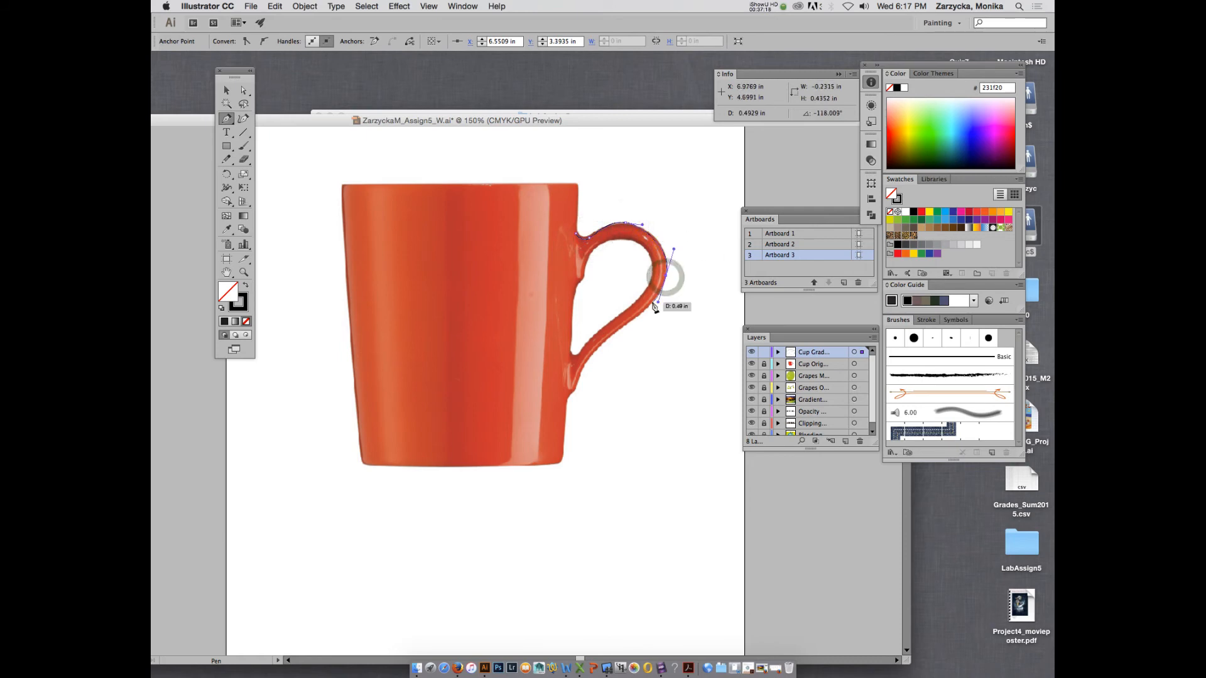
pyautogui.moveTo(599, 346); pyautogui.dragTo(595, 353)
pyautogui.click(599, 346)
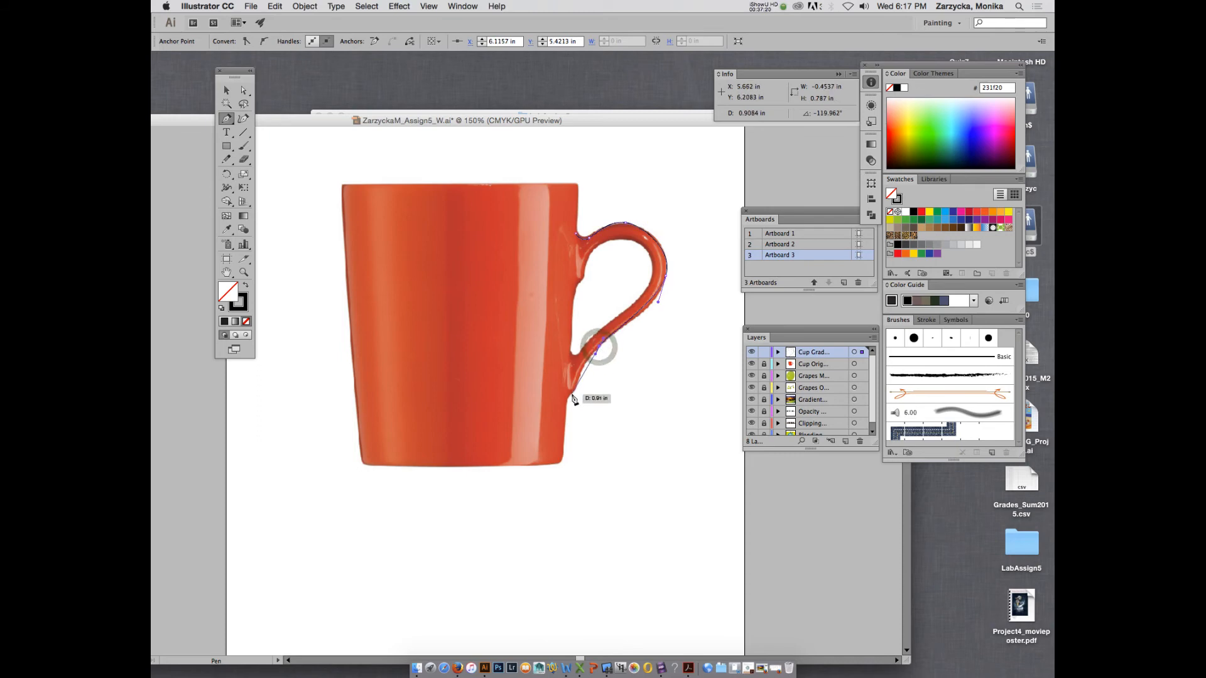
pyautogui.click(569, 394)
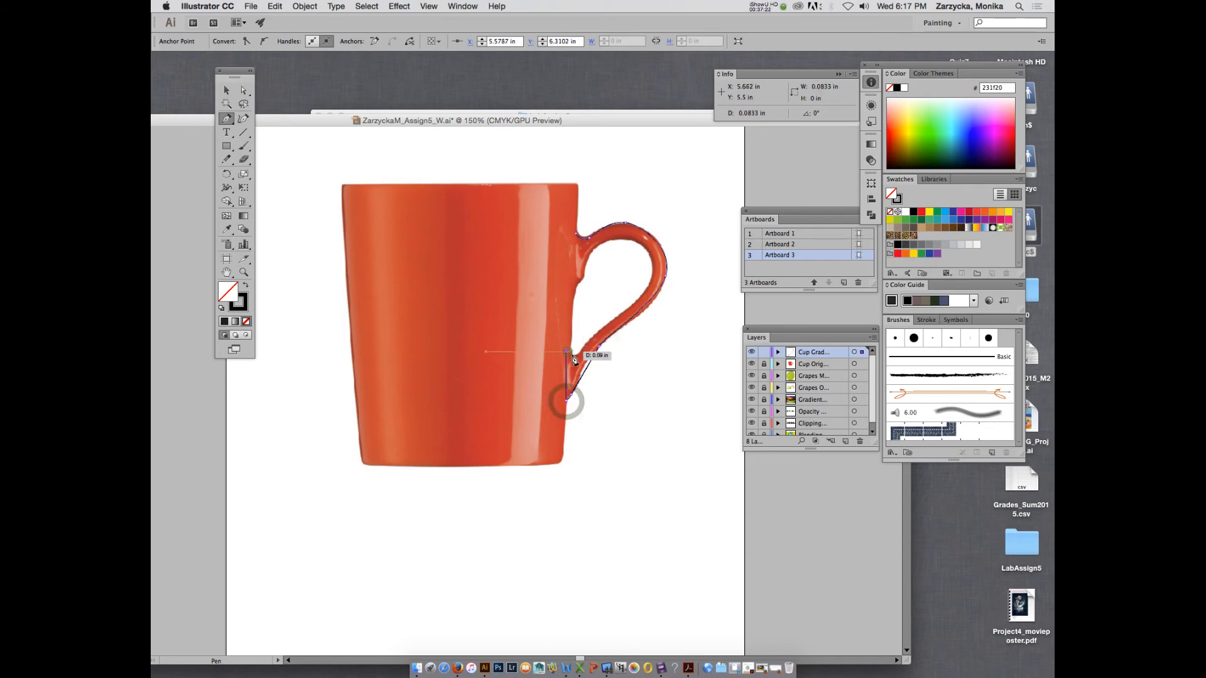
pyautogui.moveTo(568, 354); pyautogui.dragTo(575, 227)
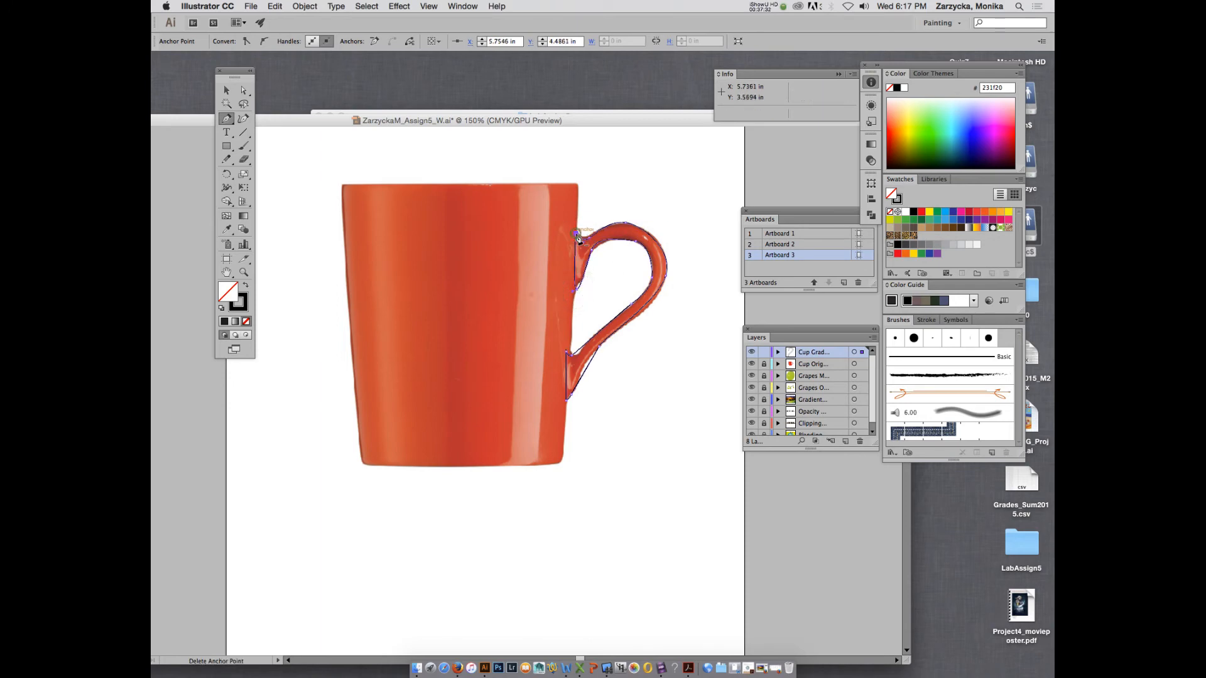
pyautogui.click(575, 233)
pyautogui.click(242, 89)
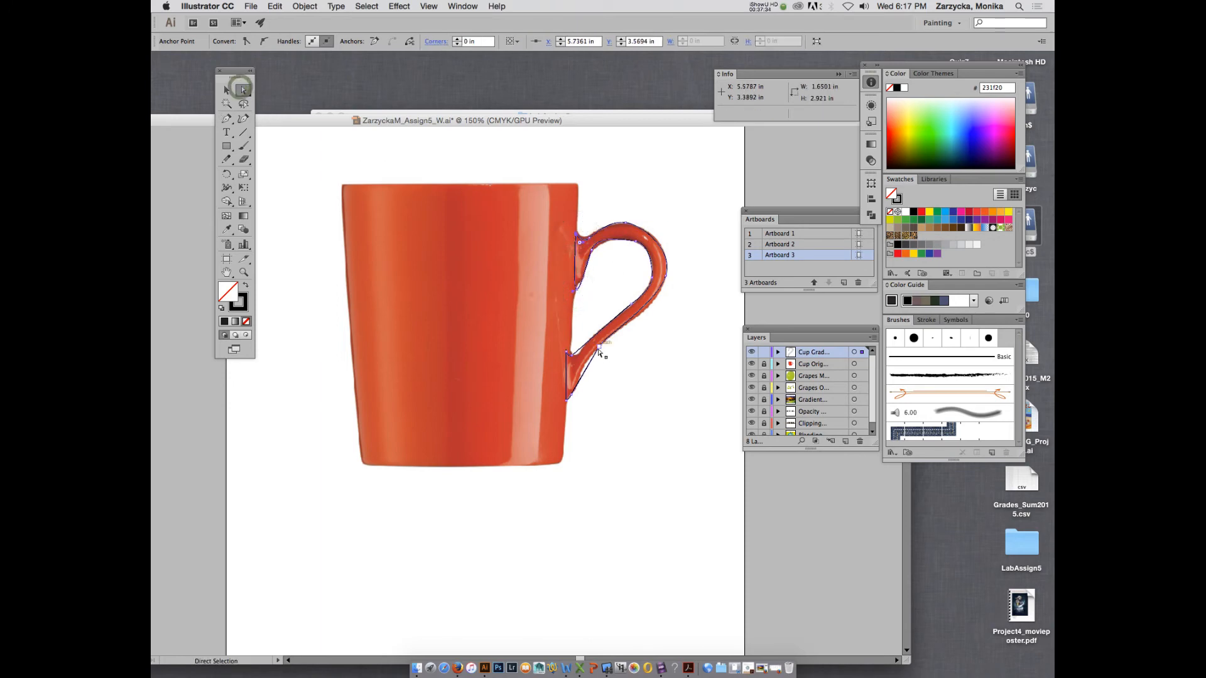
pyautogui.moveTo(599, 347); pyautogui.dragTo(624, 333)
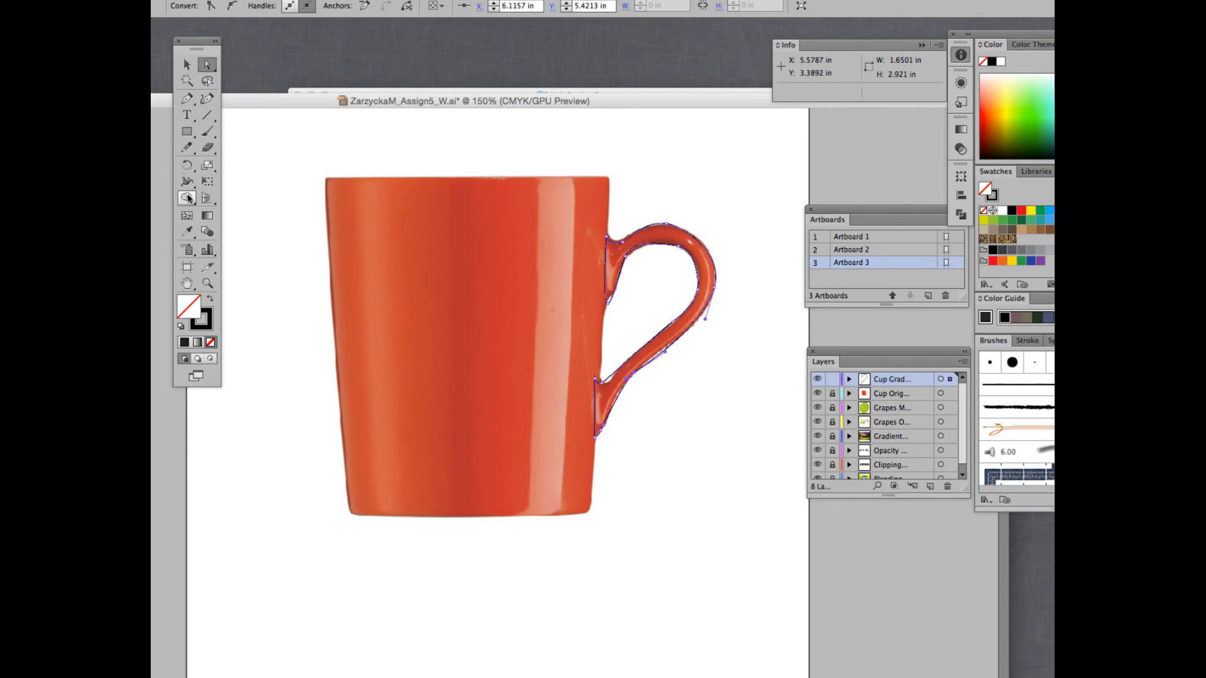
# Try to turn the handle outline into a gradient mesh by adding mesh points on its upper and lower curves
pyautogui.click(187, 215)
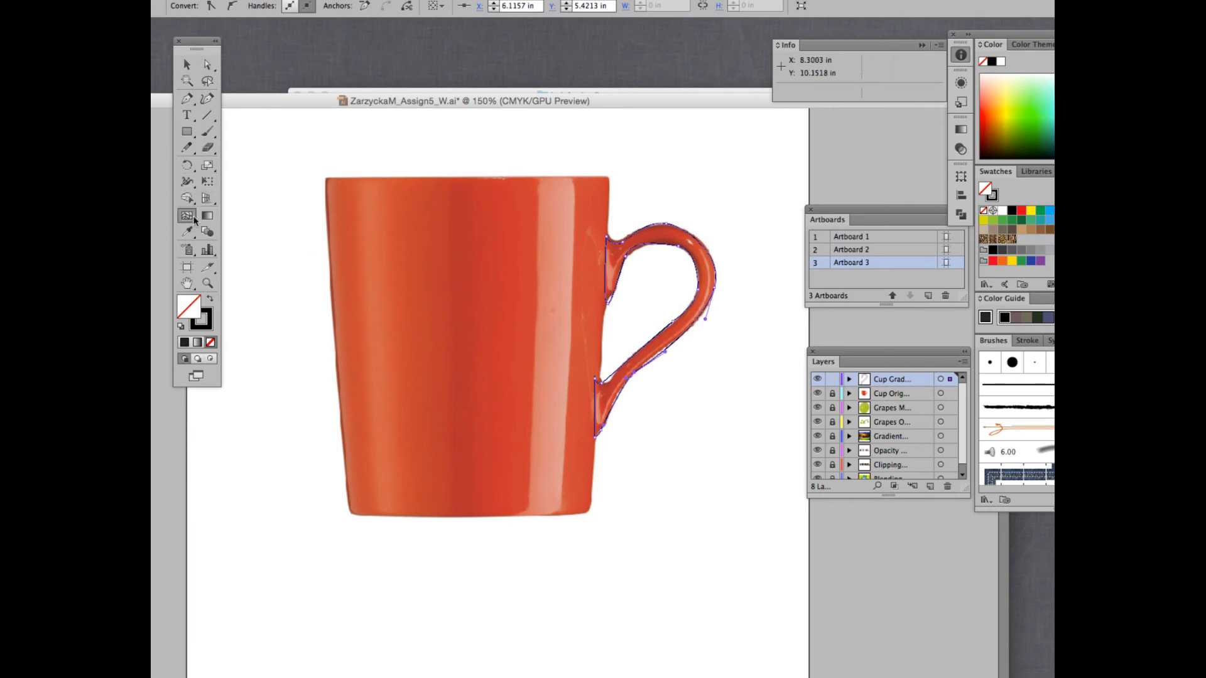
pyautogui.click(657, 245)
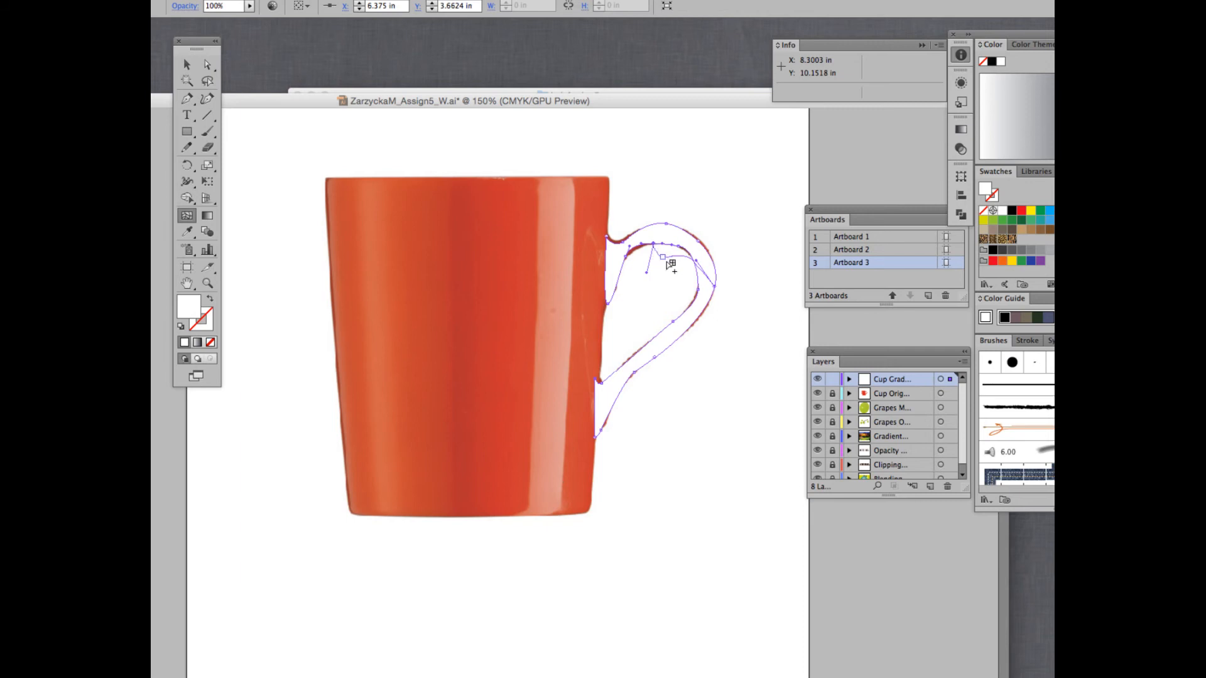
pyautogui.moveTo(716, 269); pyautogui.dragTo(665, 334)
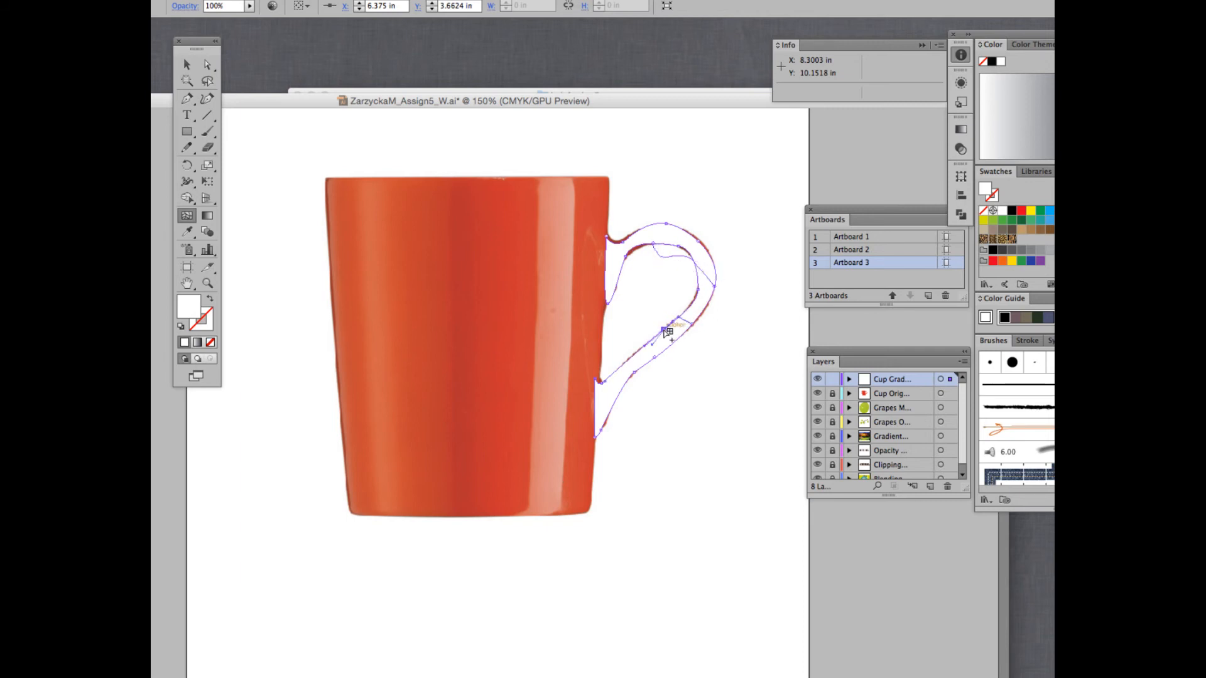
pyautogui.click(672, 246)
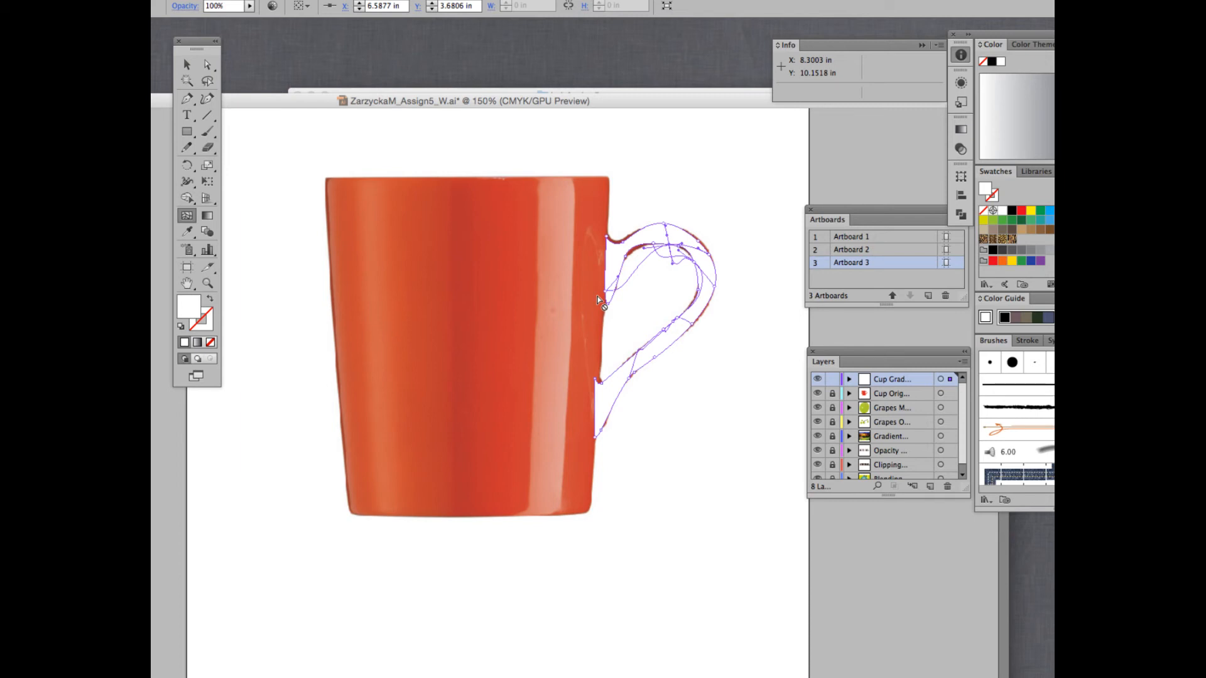
# Delete the whole handle mesh from the Cup Gradient layer
pyautogui.click(187, 64)
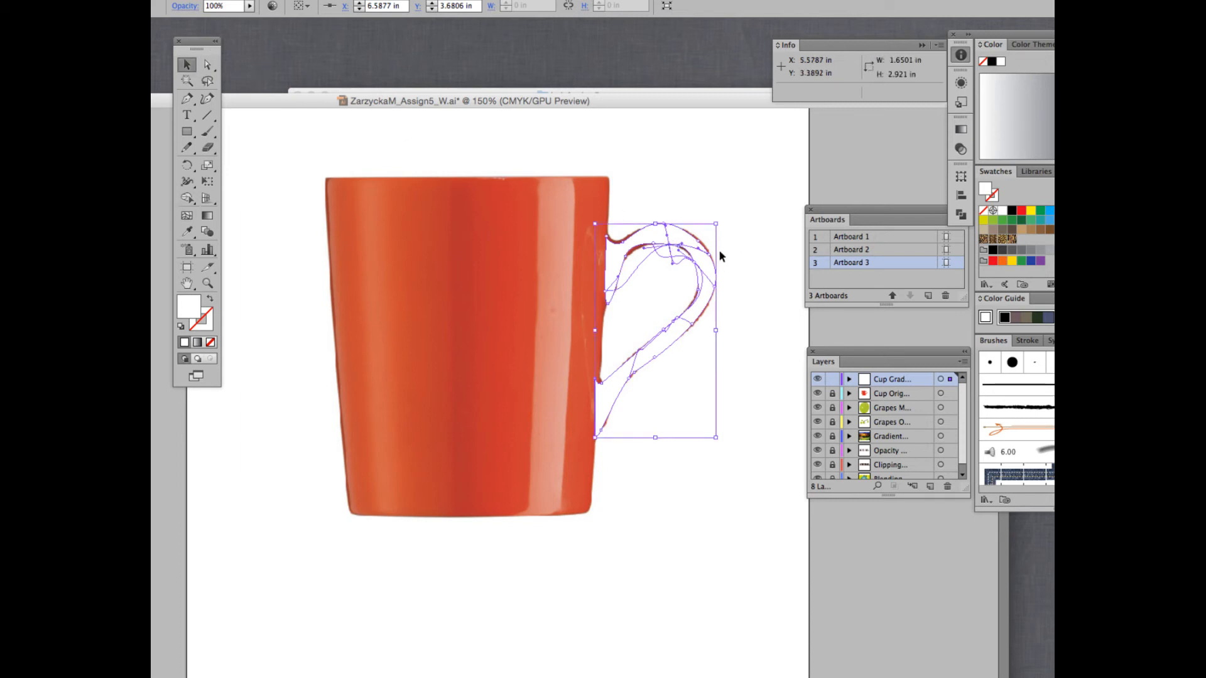
pyautogui.press('super+g')
pyautogui.press('shift+super+a')
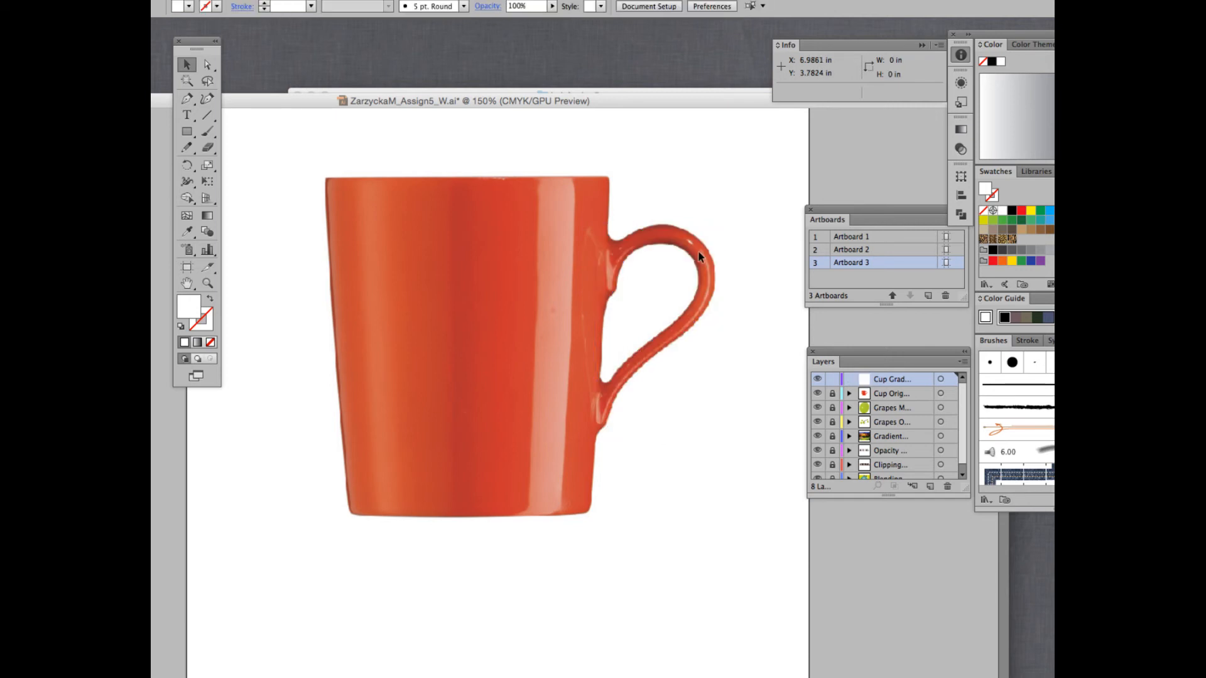
# Draw a white unstroked rectangle about 0.66 × 2.71 in beside the cup body over the handle, centred at about X 5.97 in, Y 4.84 in
pyautogui.click(187, 131)
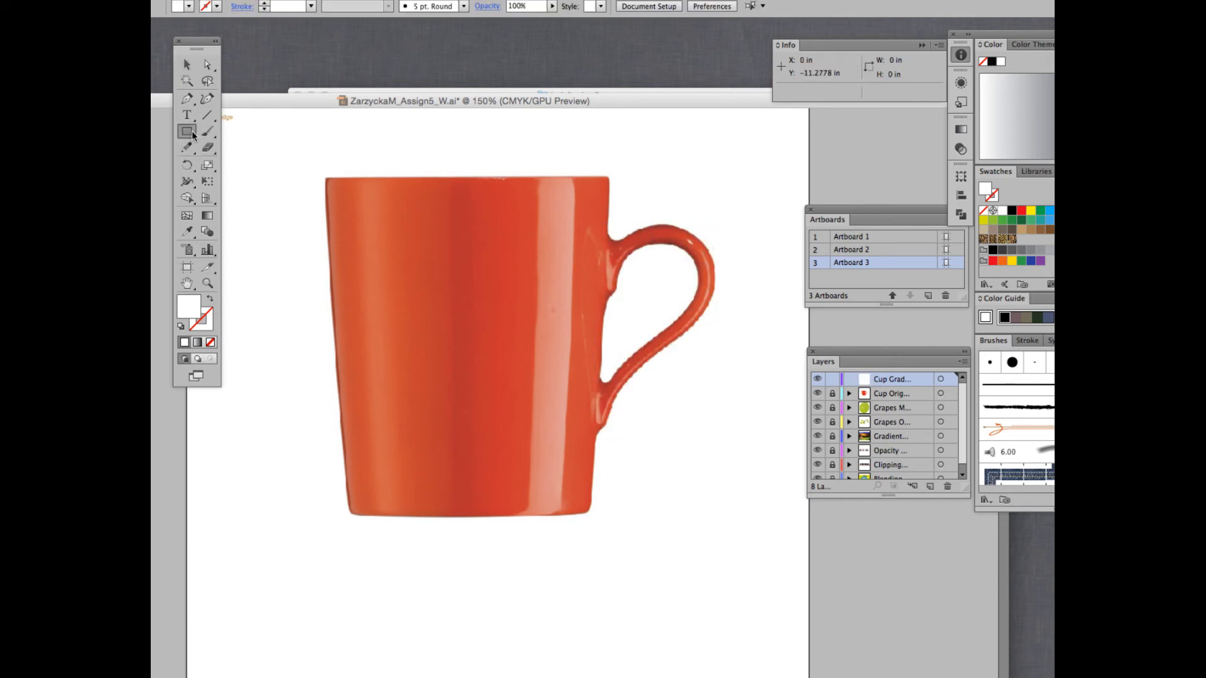
pyautogui.moveTo(608, 232); pyautogui.dragTo(656, 429)
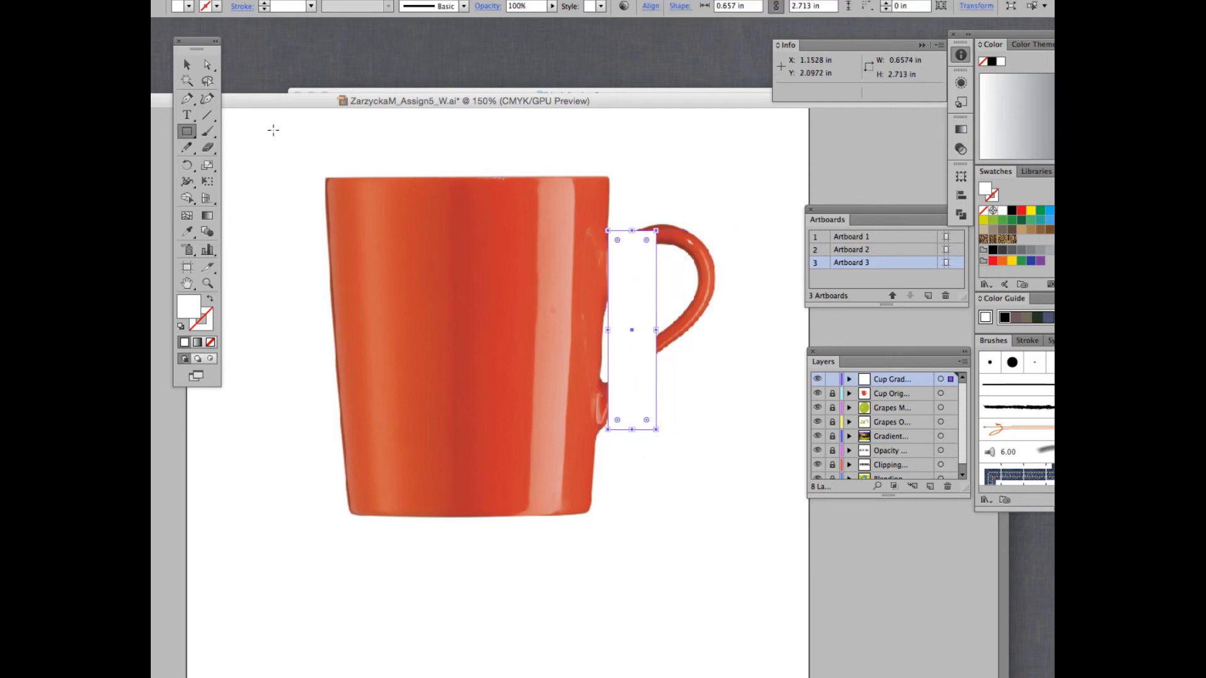
pyautogui.press('v')
pyautogui.moveTo(642, 358); pyautogui.dragTo(634, 356)
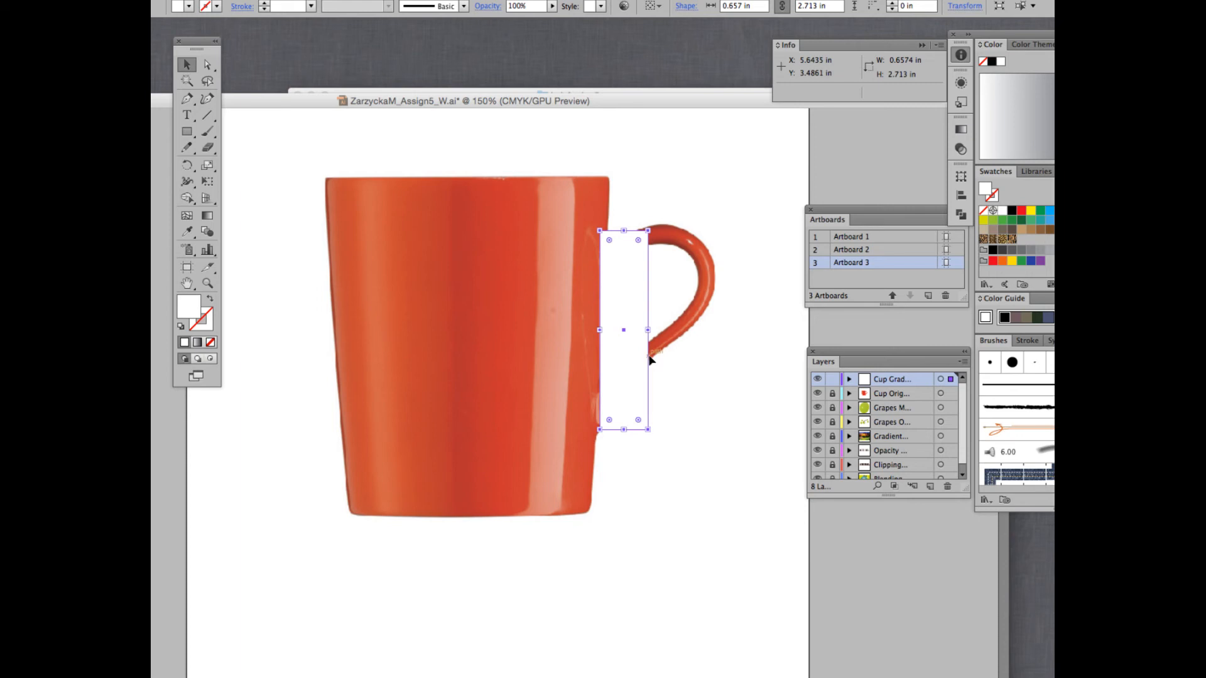
# Try to turn the white rectangle beside the cup into a gradient mesh and bend its outer edge along the handle's curve
pyautogui.click(186, 216)
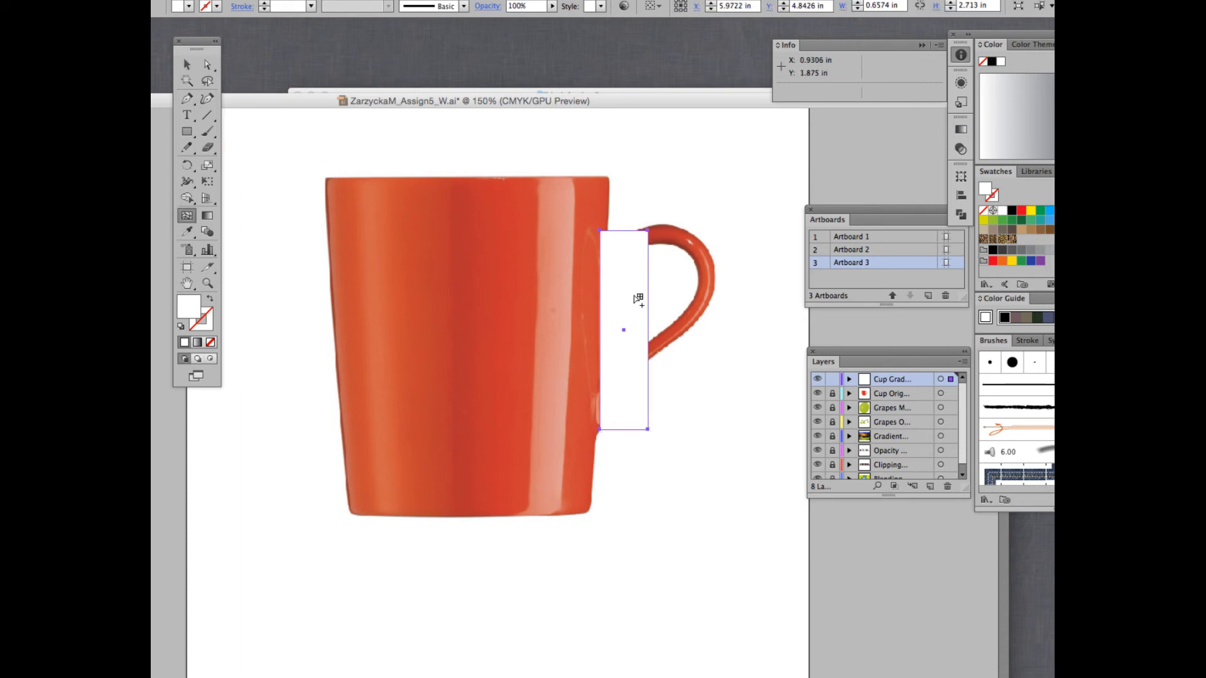
pyautogui.click(641, 324)
pyautogui.moveTo(641, 324); pyautogui.dragTo(626, 318)
pyautogui.click(208, 108)
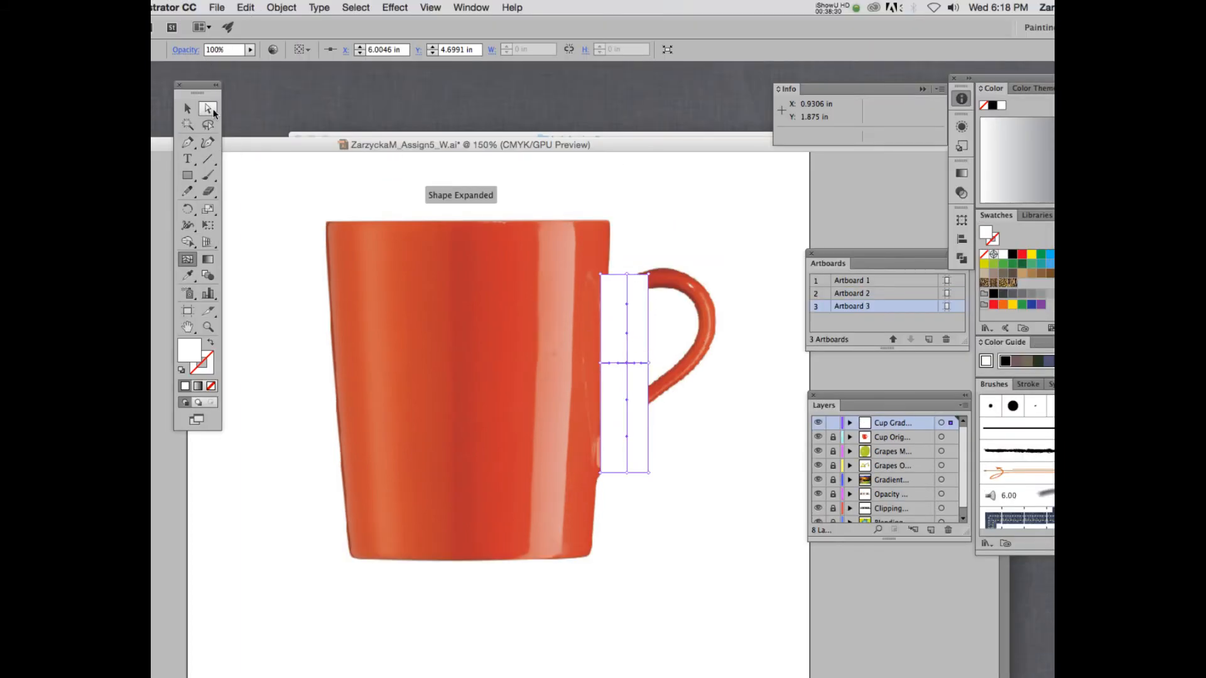
pyautogui.moveTo(647, 284); pyautogui.dragTo(696, 280)
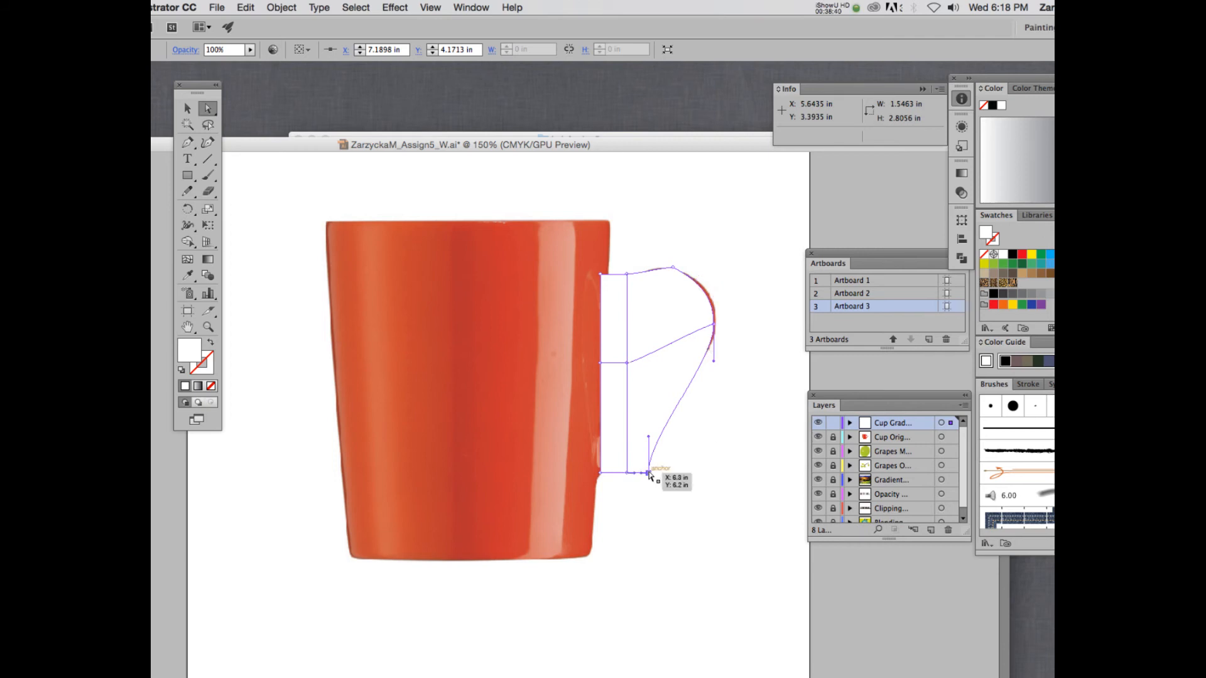
pyautogui.moveTo(648, 475); pyautogui.dragTo(646, 416)
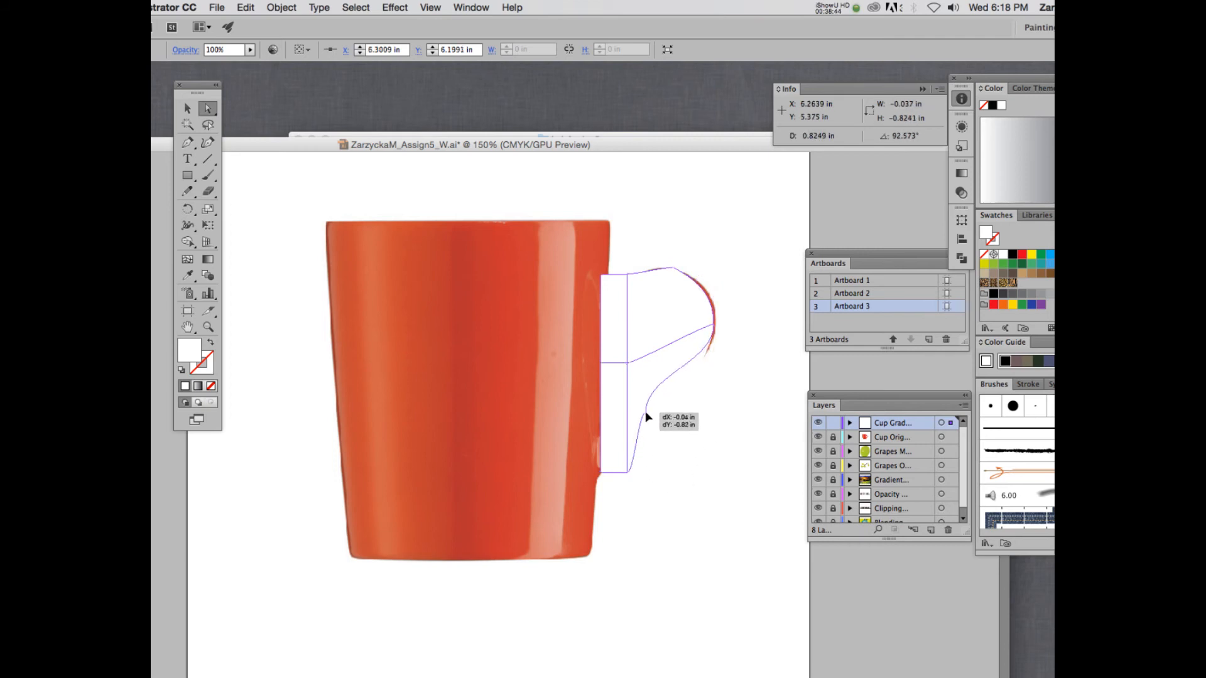
pyautogui.moveTo(647, 417); pyautogui.dragTo(668, 380)
pyautogui.click(495, 200)
pyautogui.press('v')
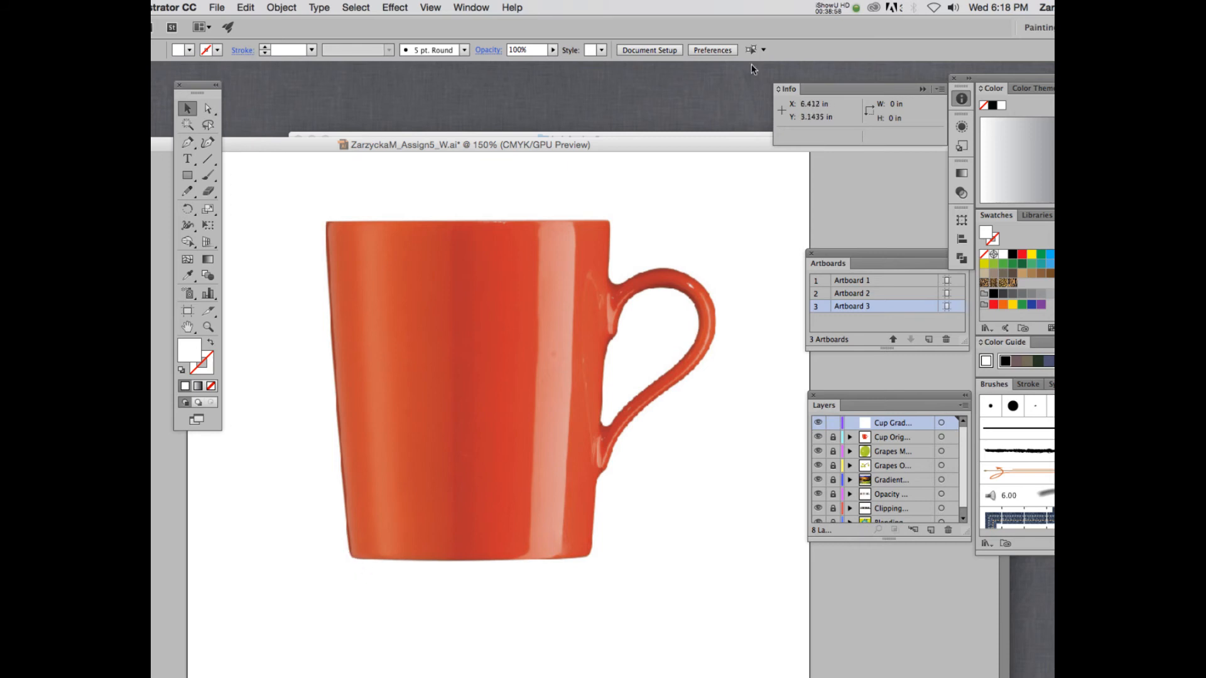
pyautogui.click(829, 5)
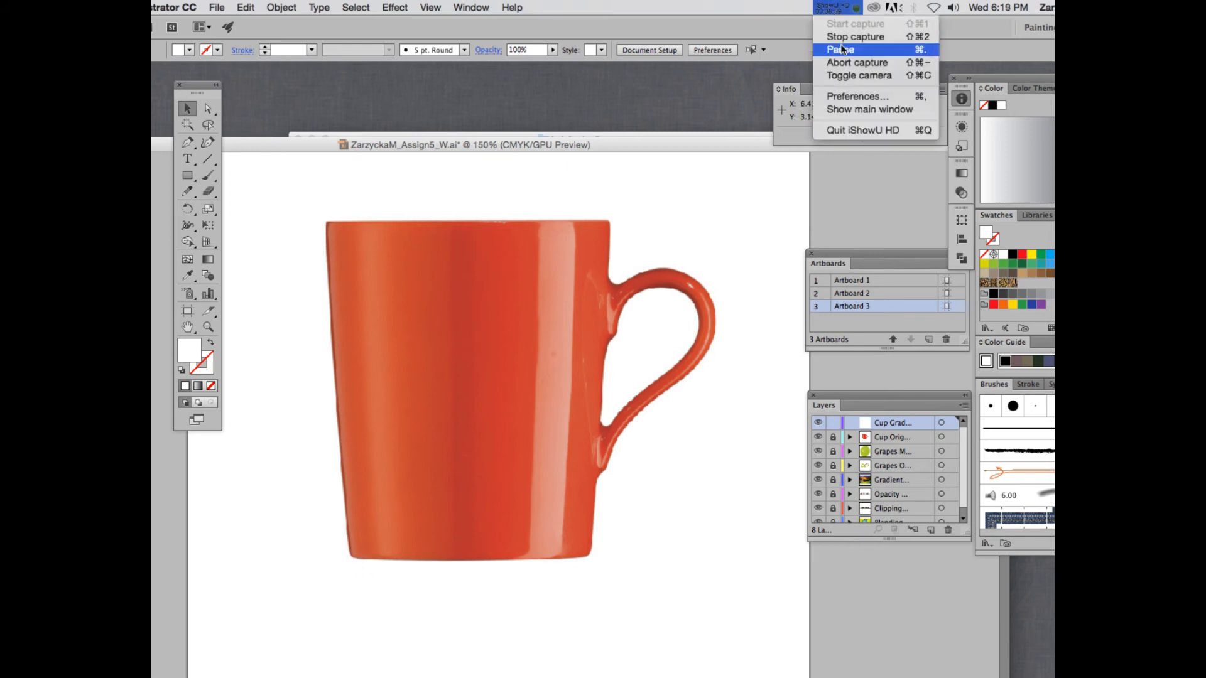
pyautogui.click(840, 47)
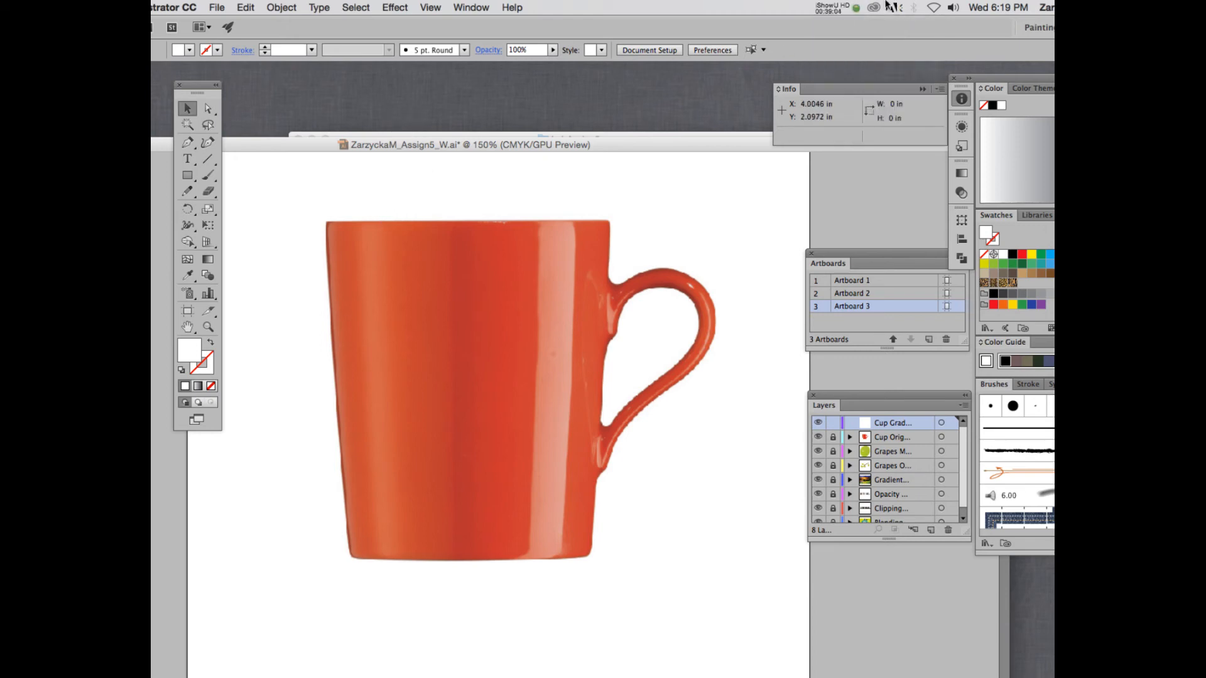
pyautogui.click(829, 8)
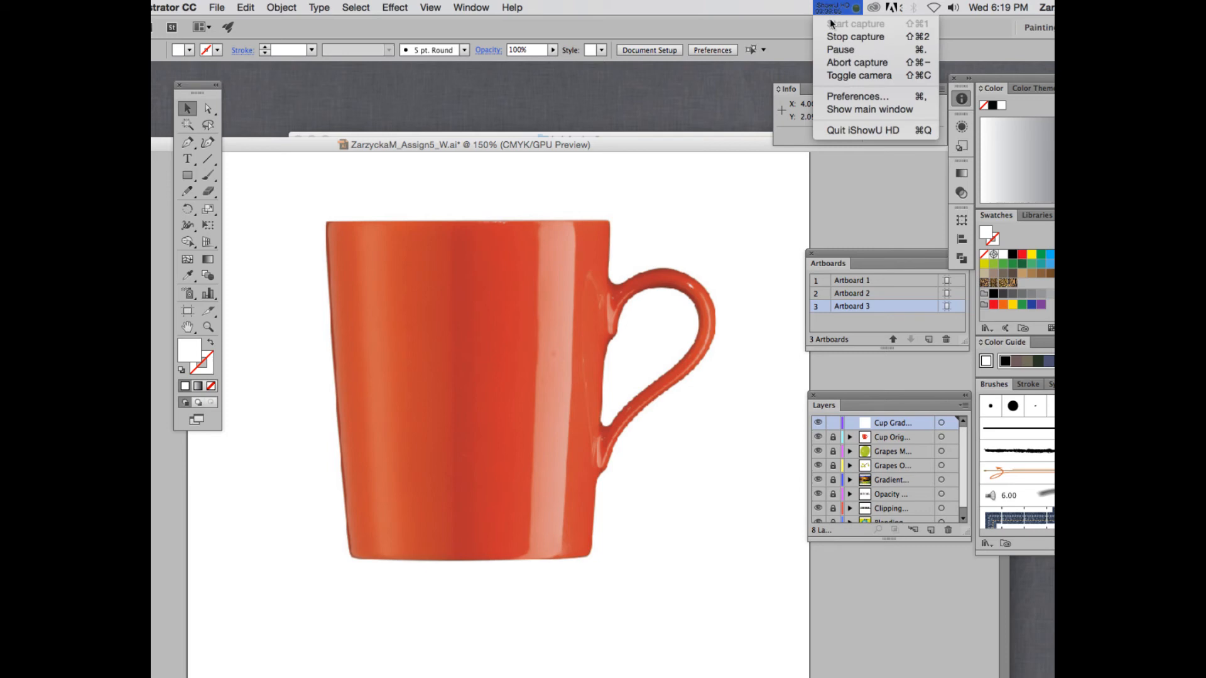
pyautogui.click(861, 51)
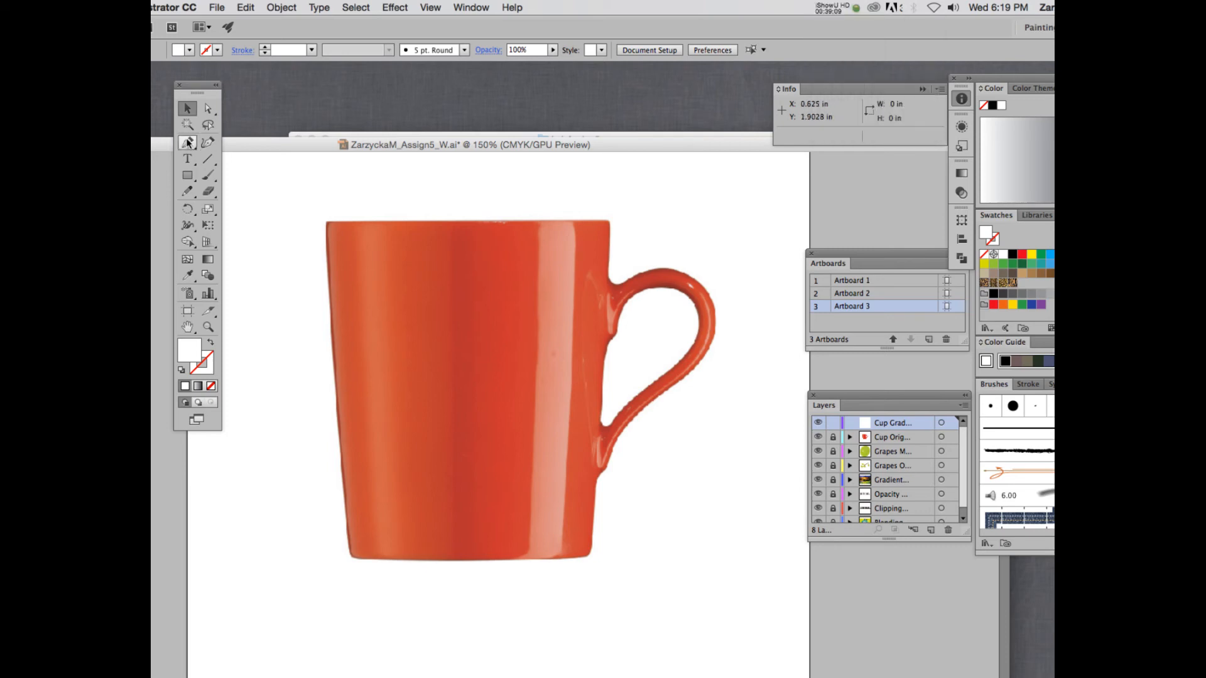
# Sample the orange-red of the cup body's left half as the fill colour with the Eyedropper
pyautogui.click(188, 142)
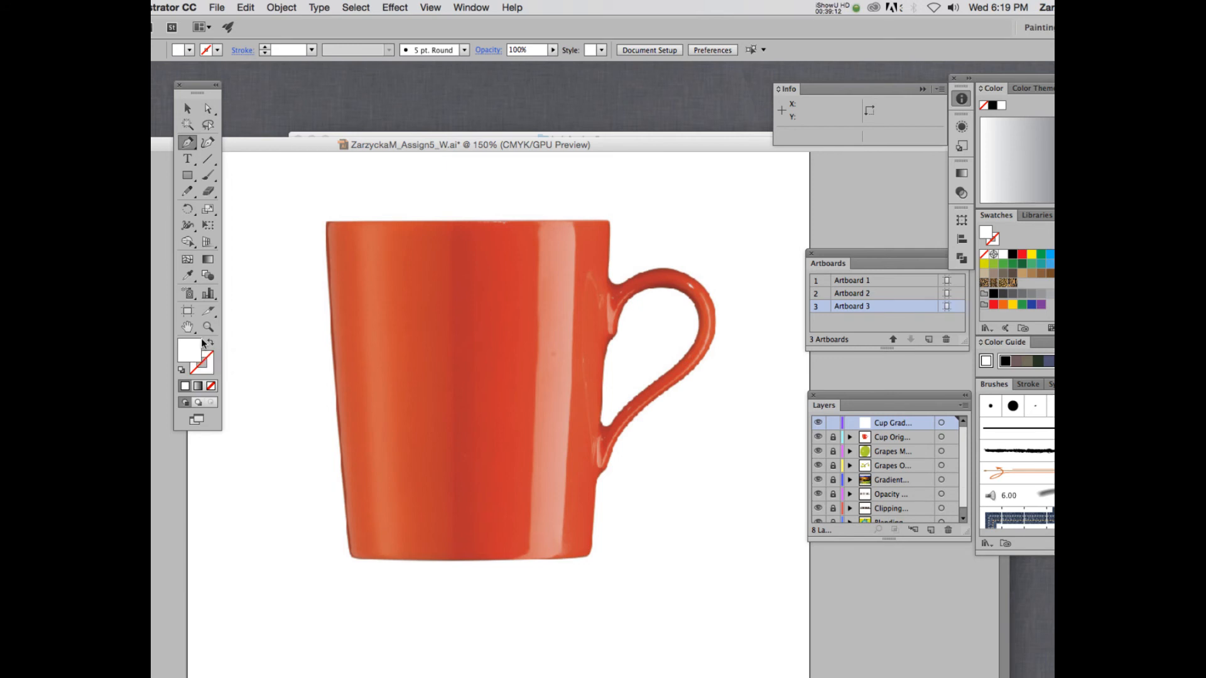
pyautogui.click(187, 275)
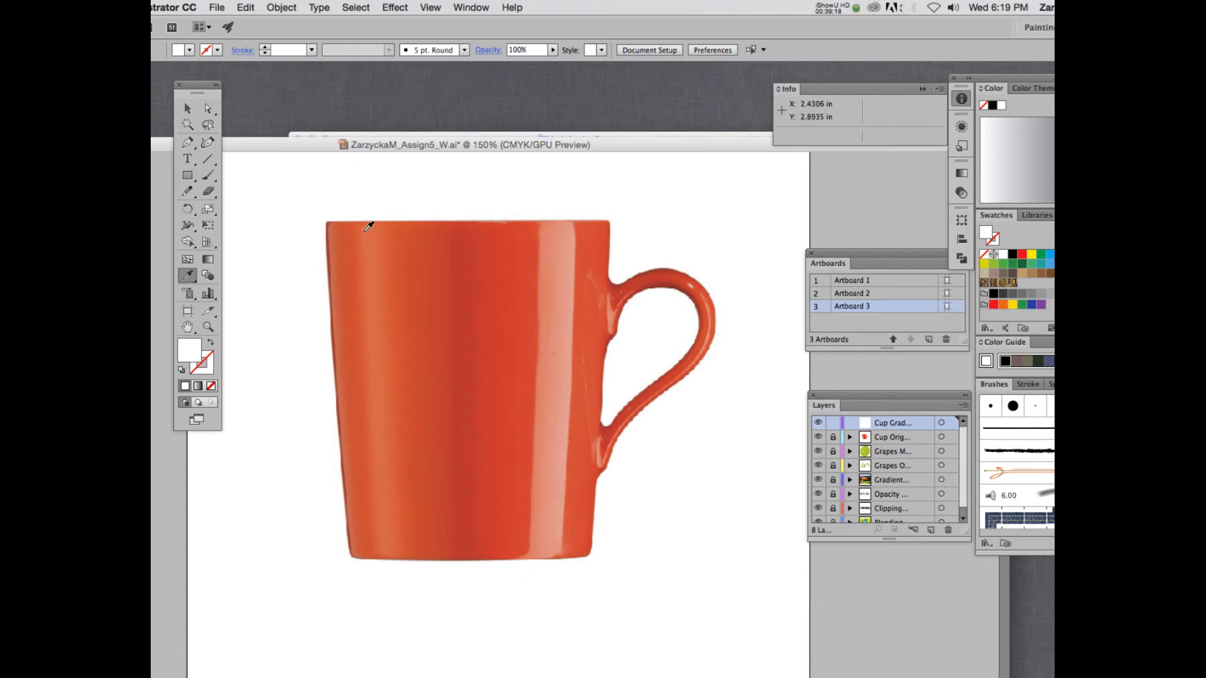
pyautogui.click(420, 334)
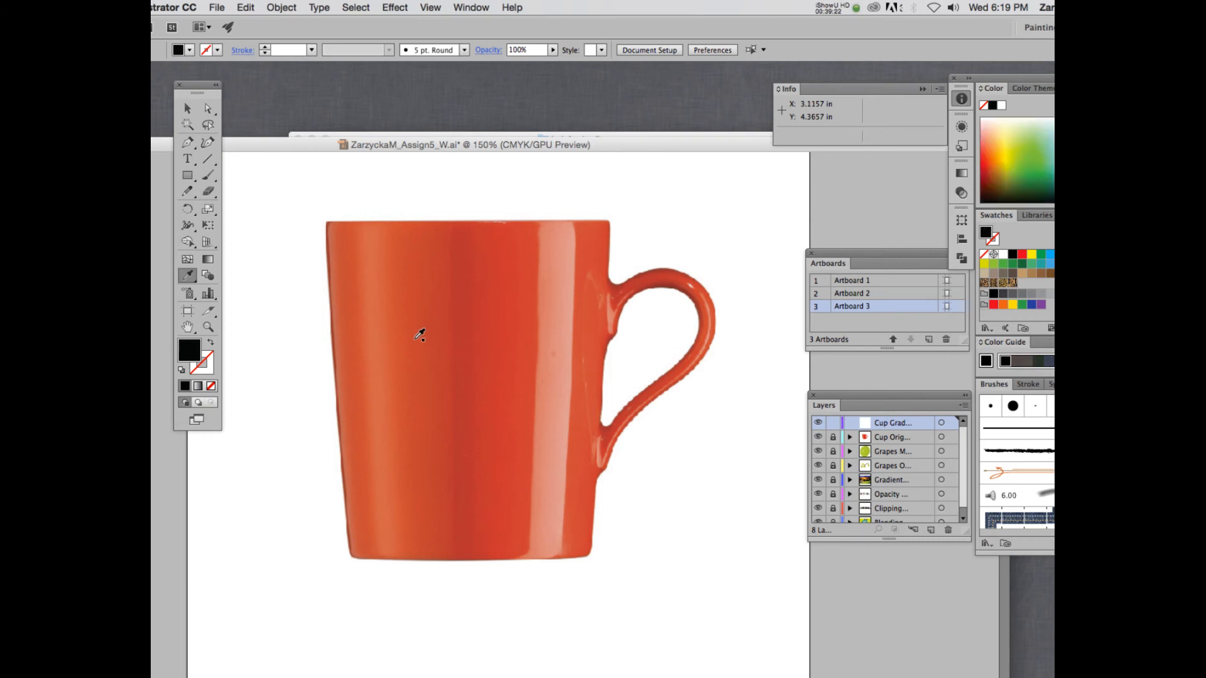
pyautogui.keyDown('shift'); pyautogui.click(419, 331); pyautogui.keyUp('shift')
pyautogui.click(427, 346)
pyautogui.click(412, 338)
pyautogui.click(402, 332)
pyautogui.keyDown('shift'); pyautogui.click(405, 339); pyautogui.keyUp('shift')
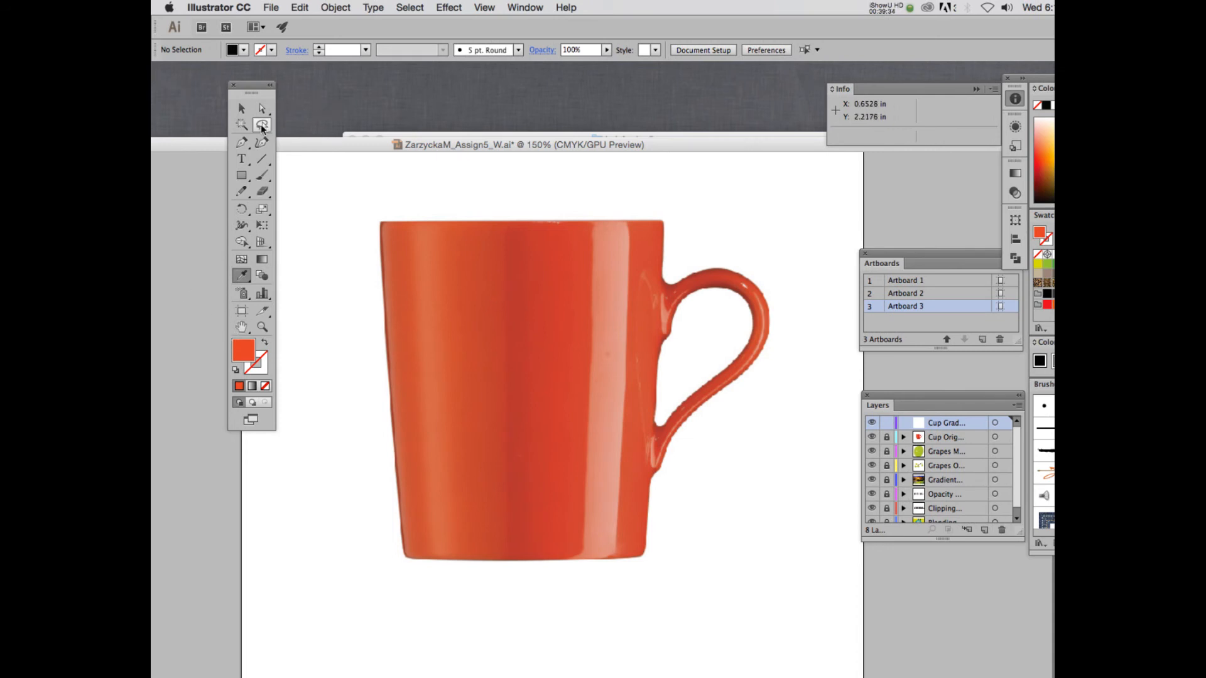
# Trace the cup body with the Pen tool as a closed path about 3.83 × 4.61 in, cutting across both bottom corners
pyautogui.click(243, 143)
pyautogui.click(381, 221)
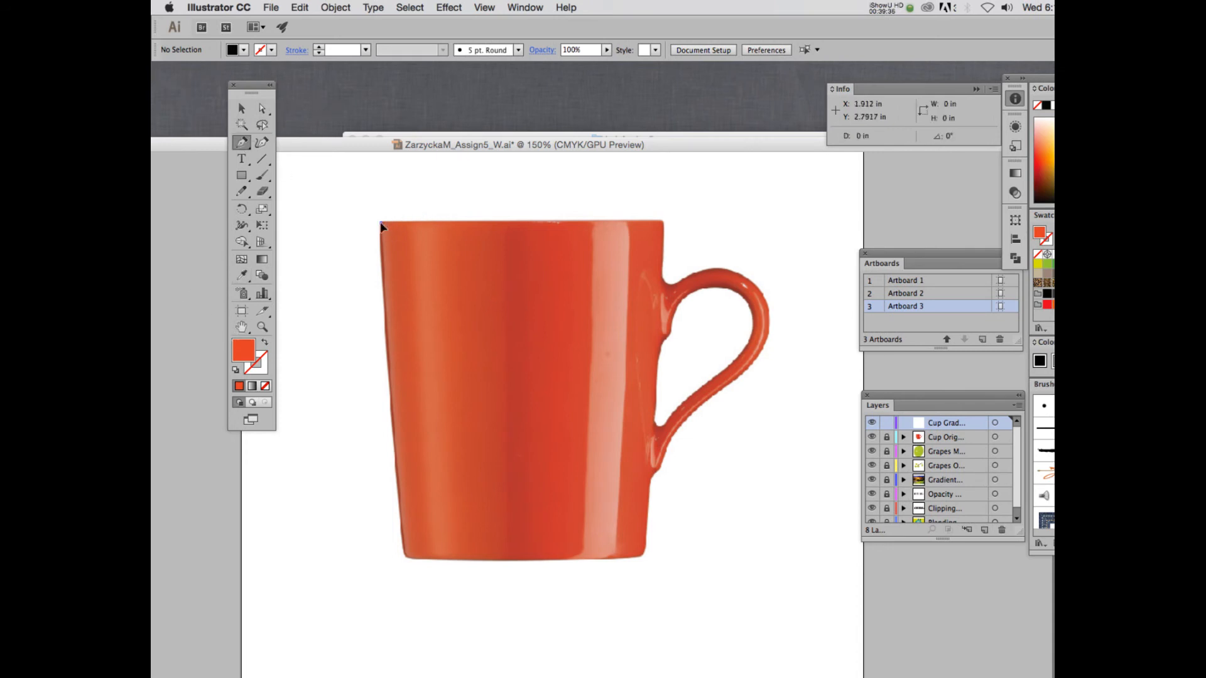
pyautogui.click(660, 220)
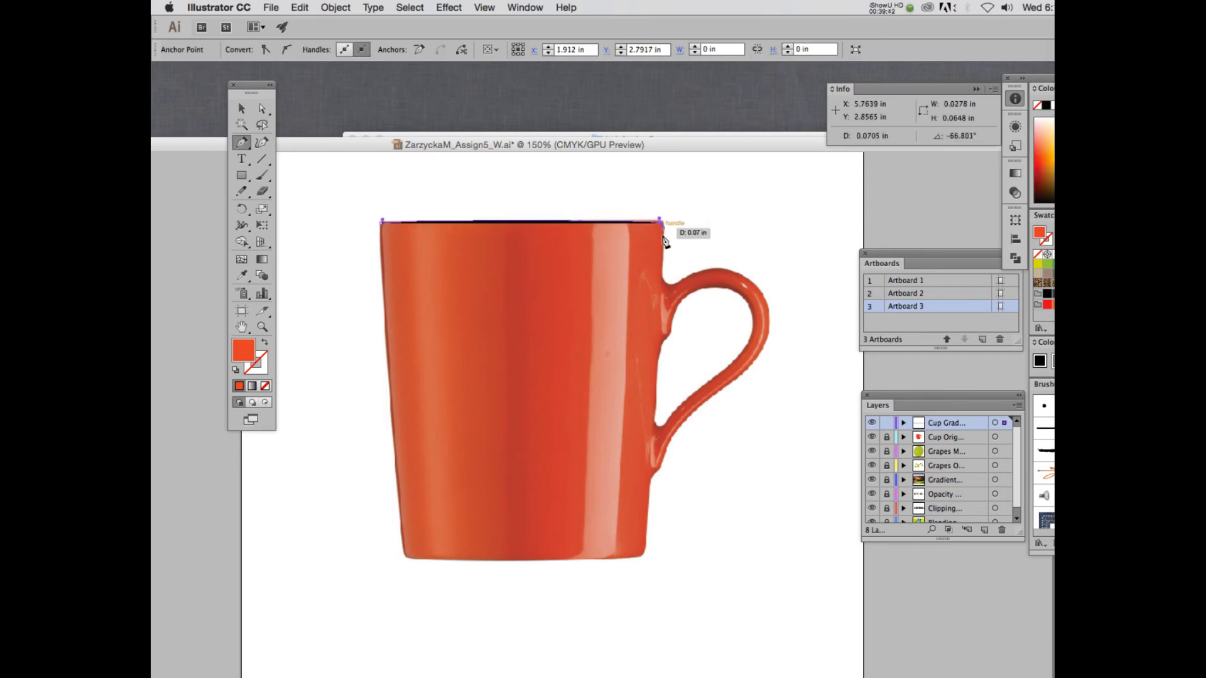
pyautogui.click(645, 549)
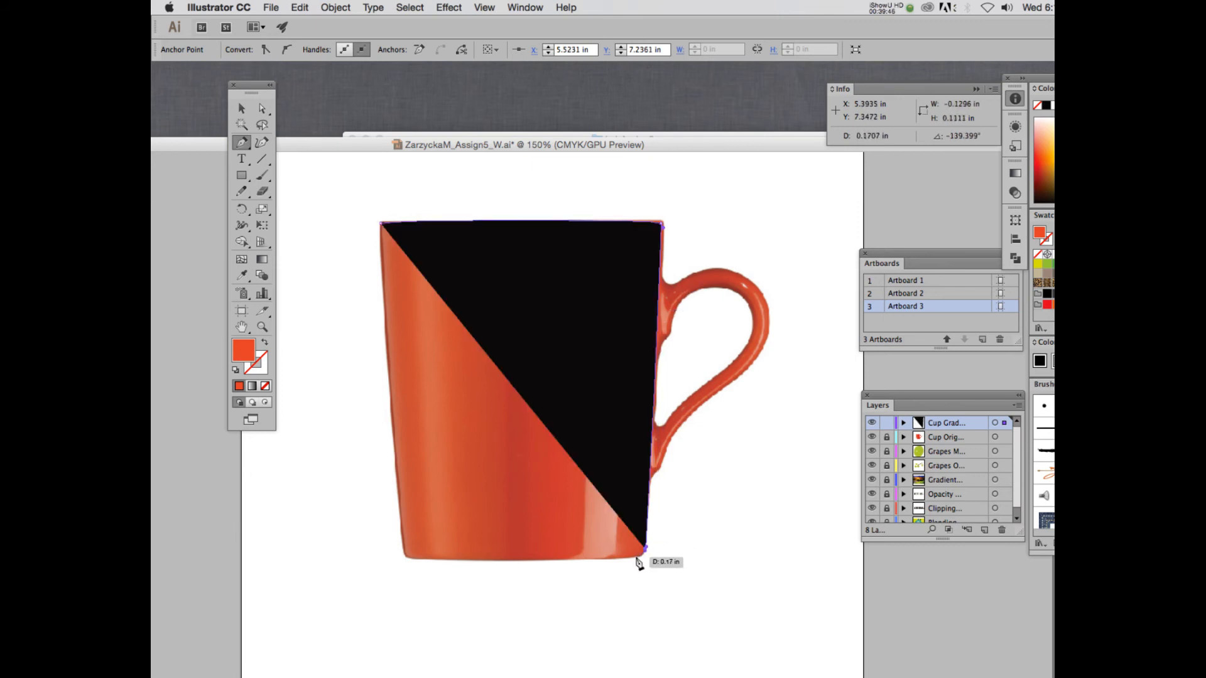
pyautogui.click(637, 560)
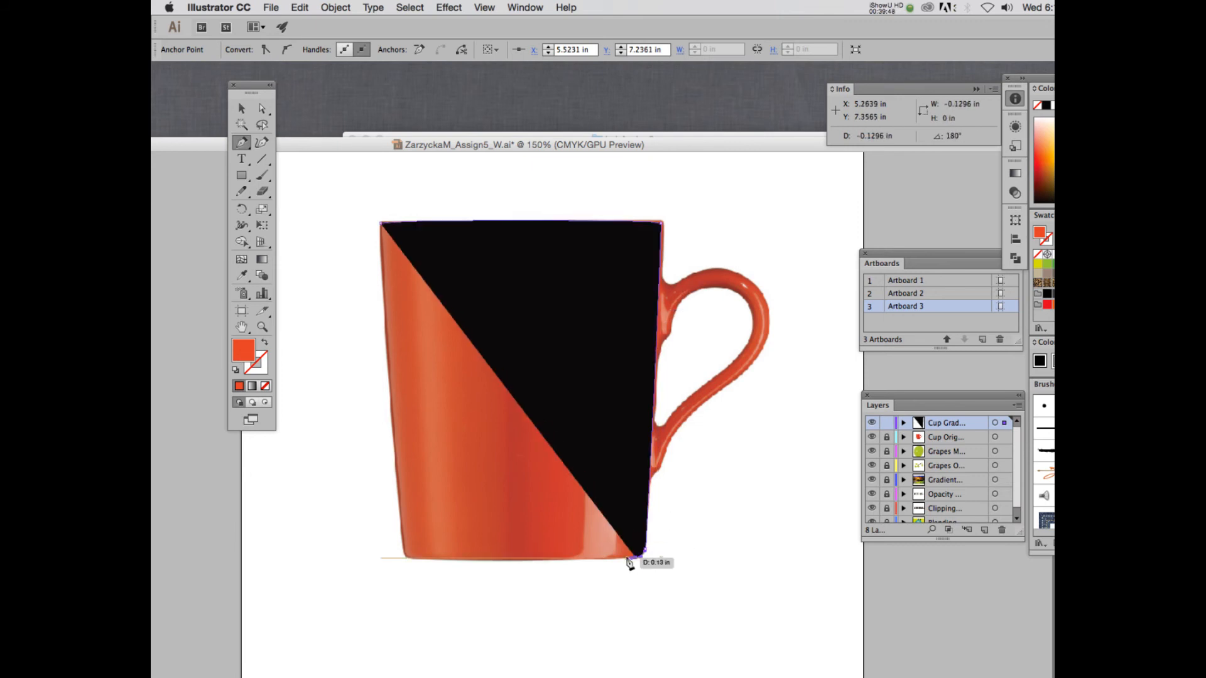
pyautogui.click(408, 558)
pyautogui.click(407, 559)
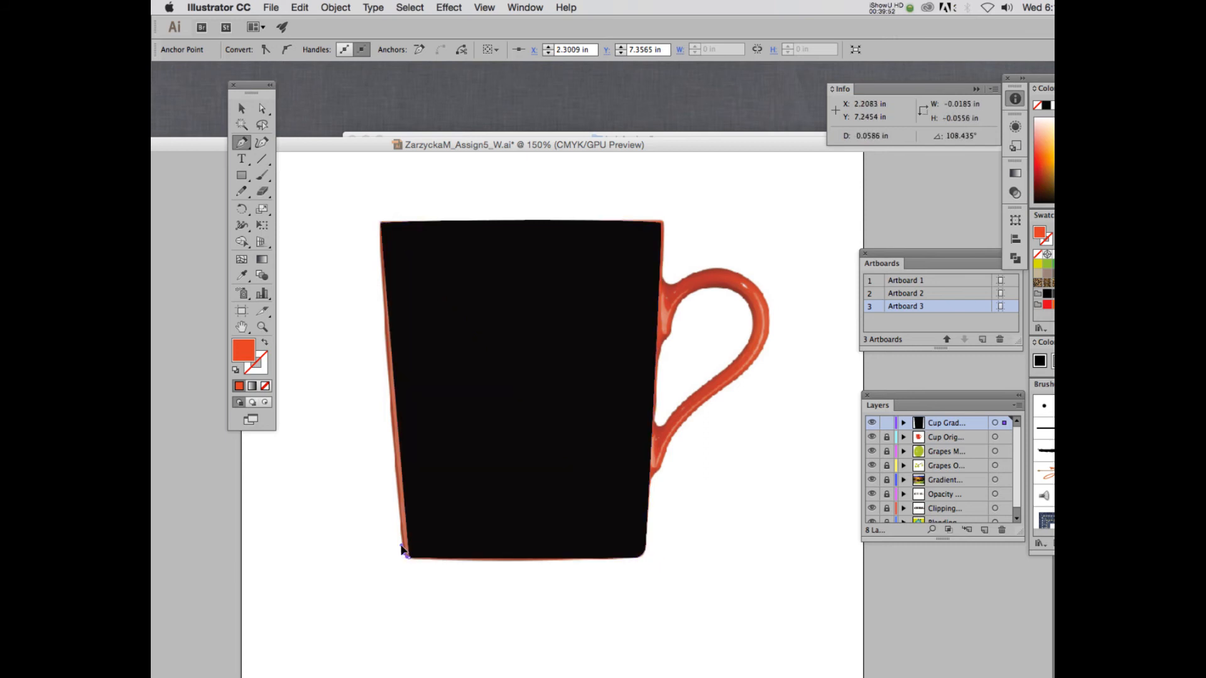
pyautogui.click(381, 221)
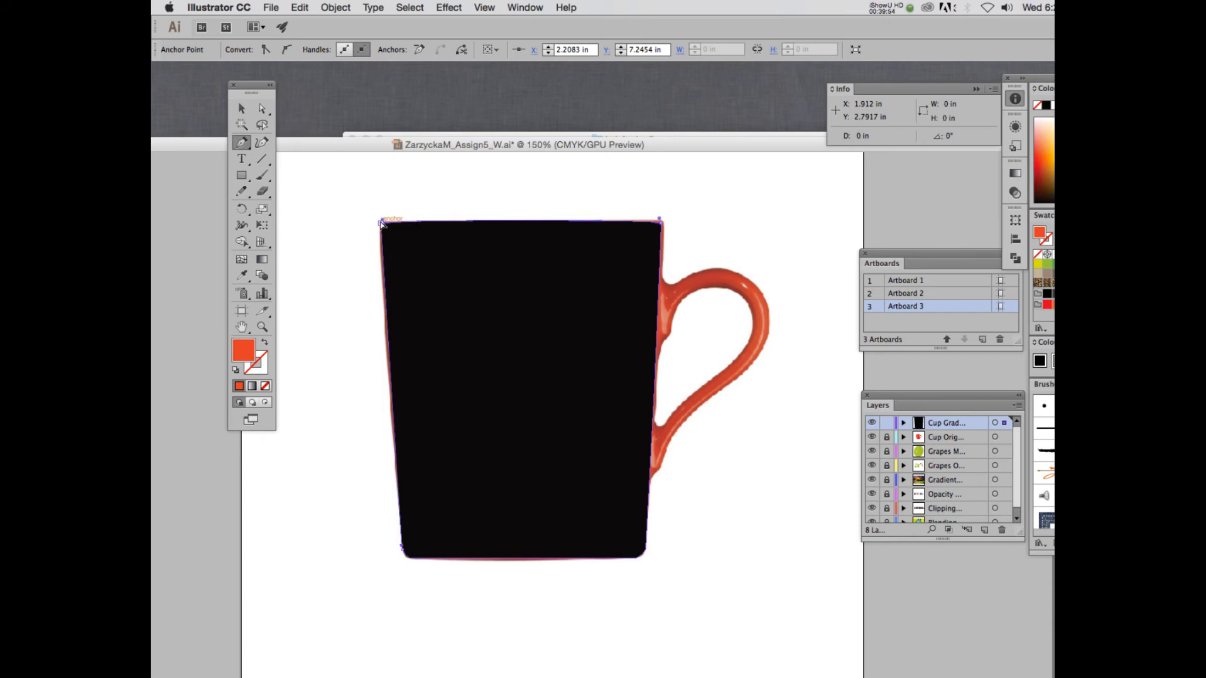
pyautogui.click(382, 222)
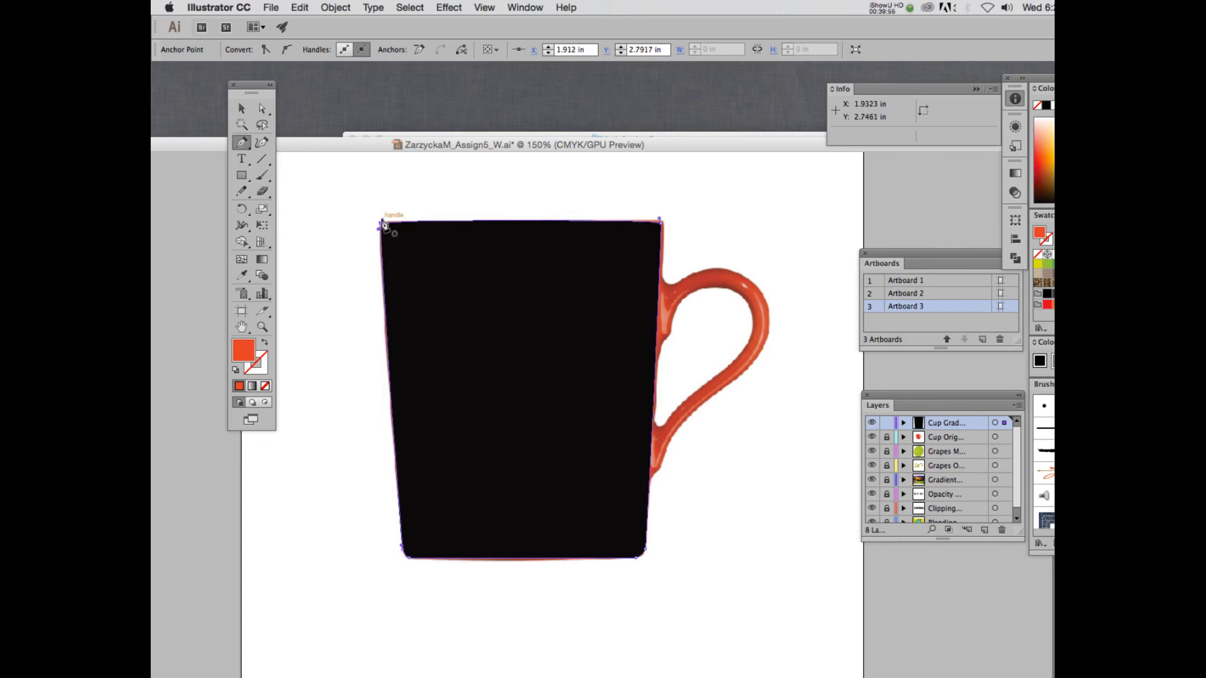
# Fill the traced cup body with the sampled orange-red and no stroke, leaving it deselected
pyautogui.click(241, 108)
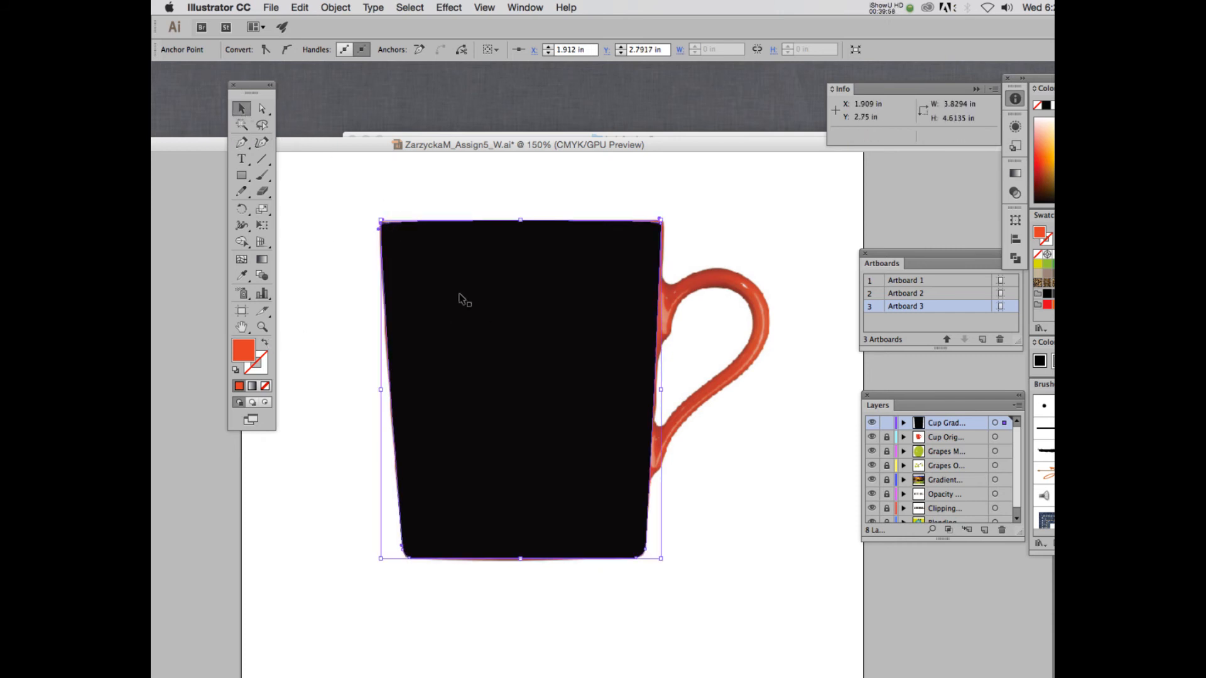
pyautogui.click(266, 346)
pyautogui.click(265, 345)
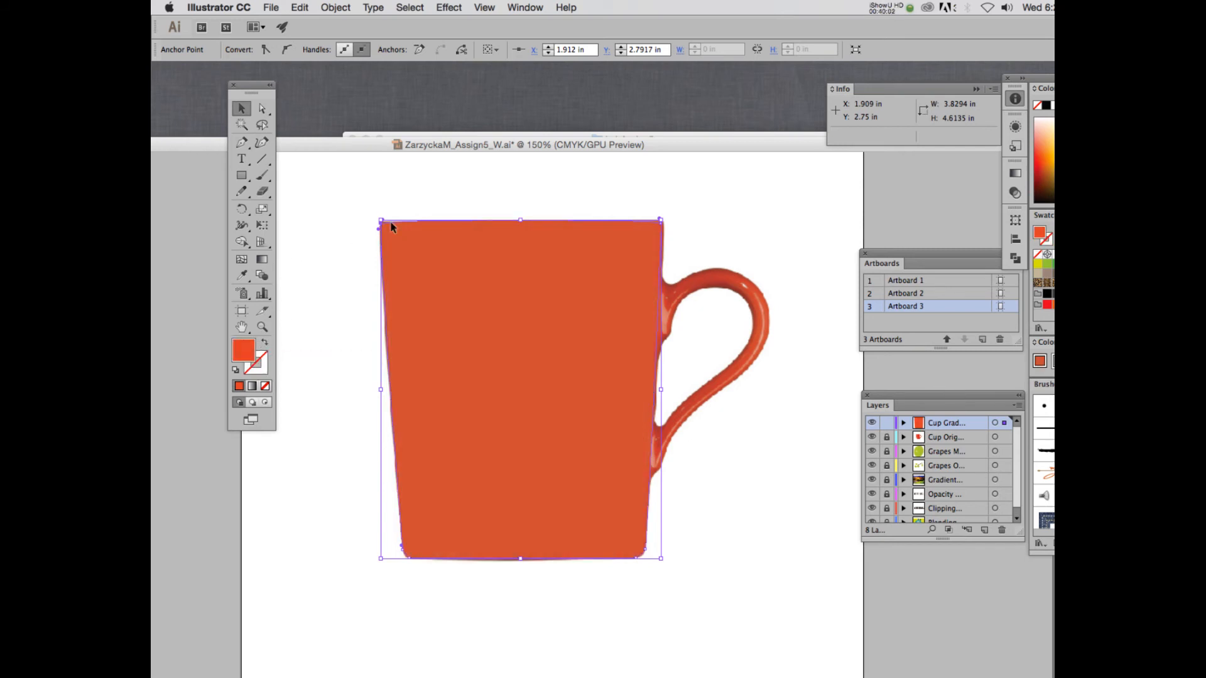
pyautogui.click(707, 219)
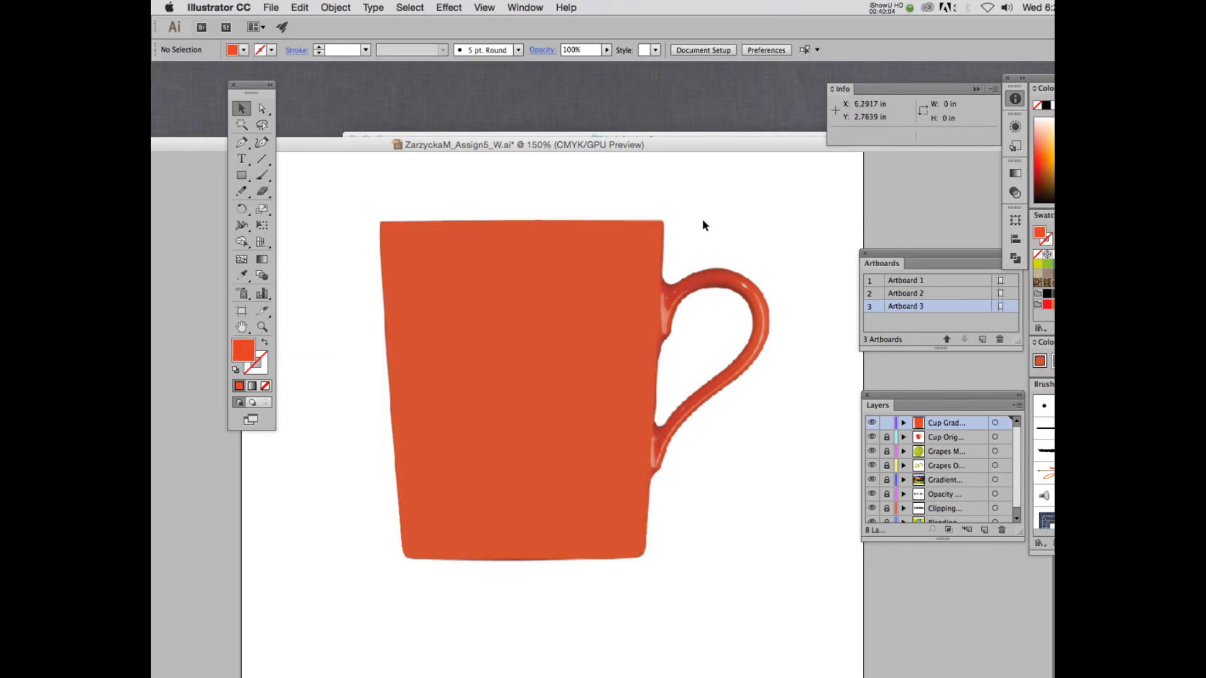
pyautogui.click(599, 255)
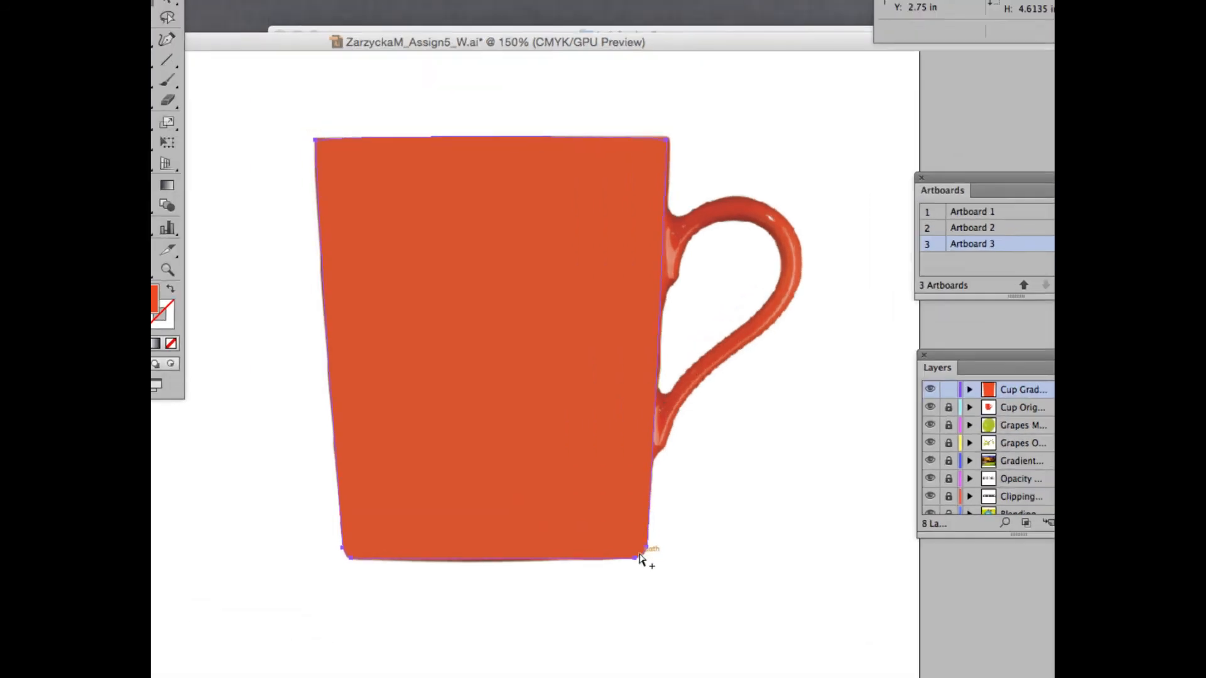
pyautogui.click(640, 556)
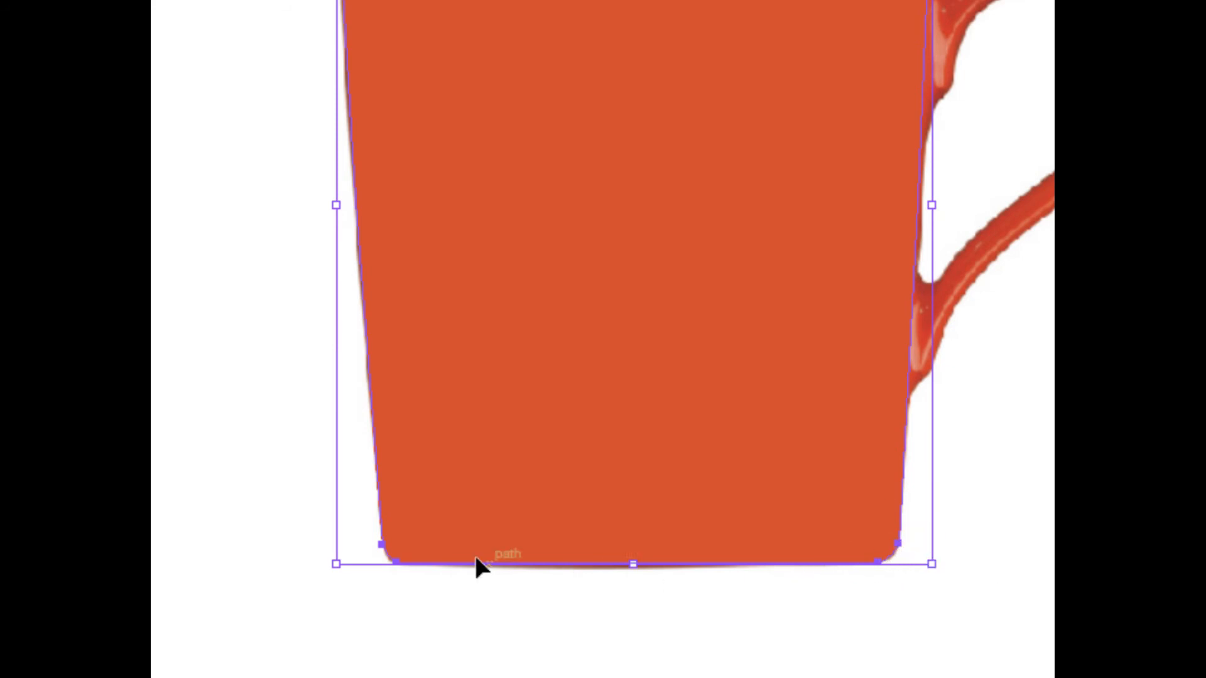
pyautogui.scroll(15, 643, 282)
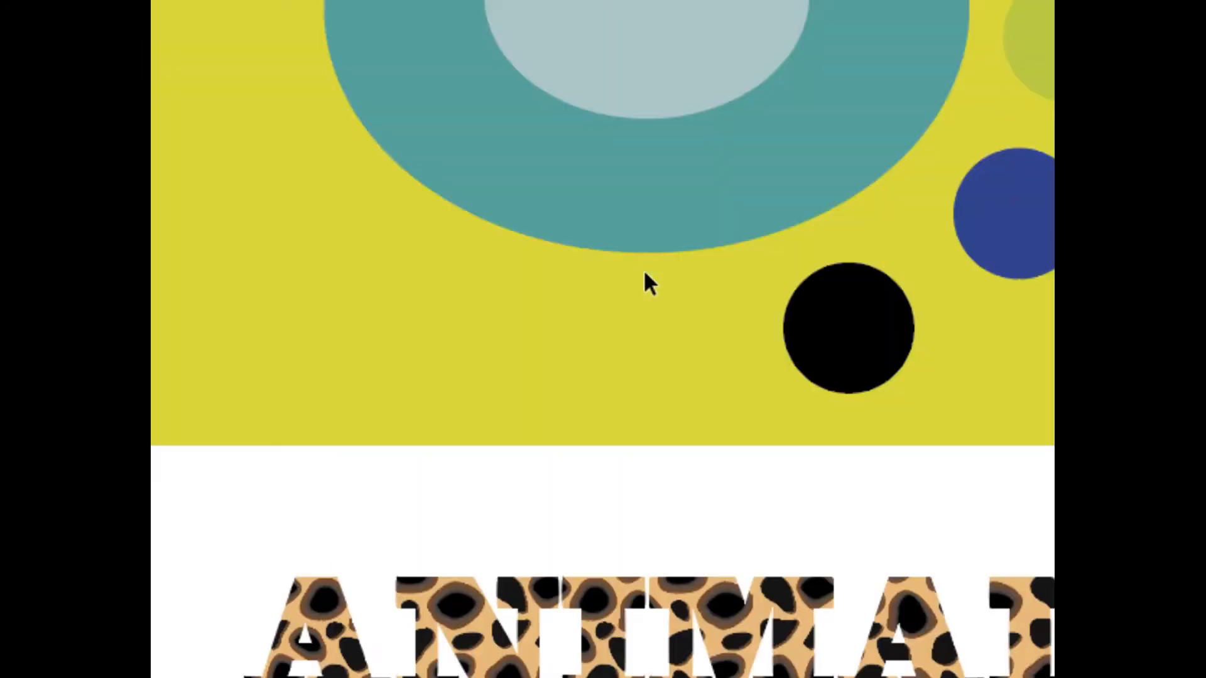
pyautogui.scroll(-15, 647, 283)
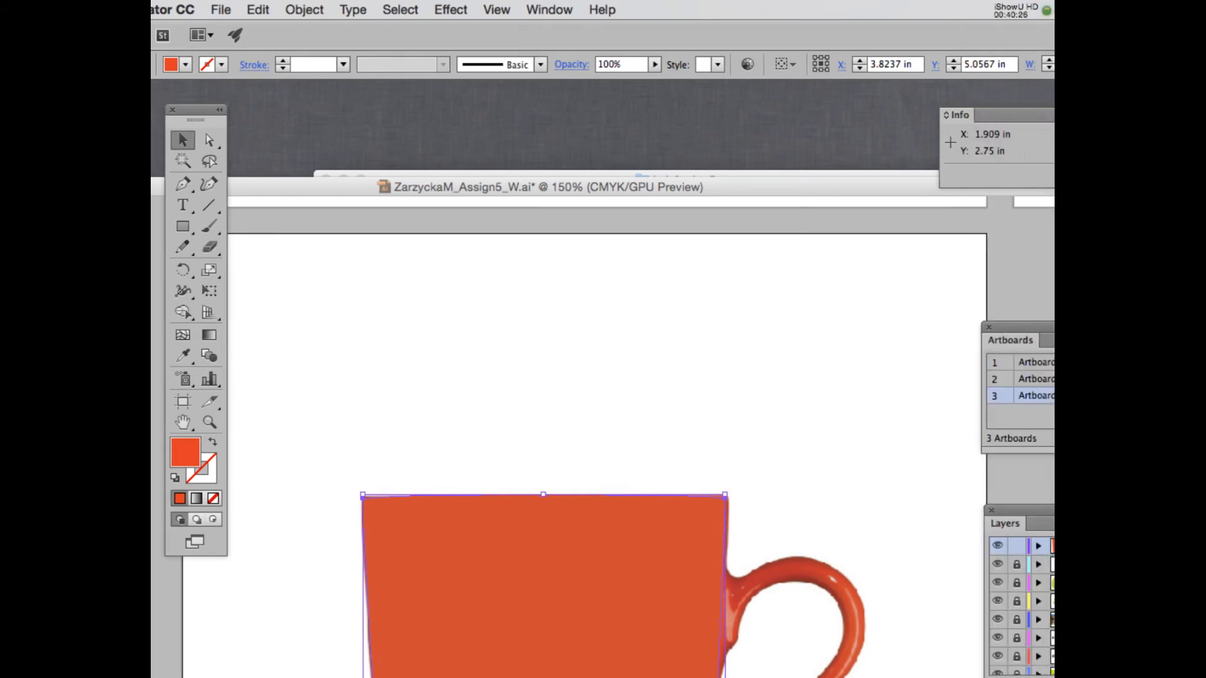
pyautogui.click(1020, 9)
pyautogui.click(1011, 63)
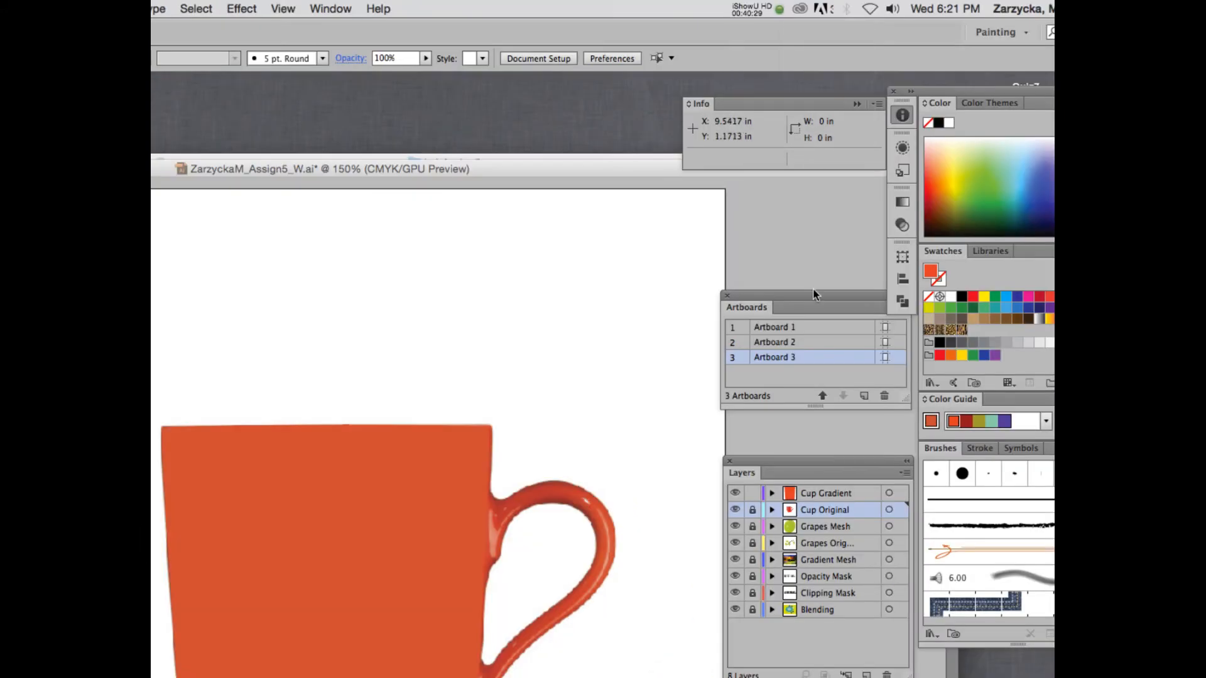
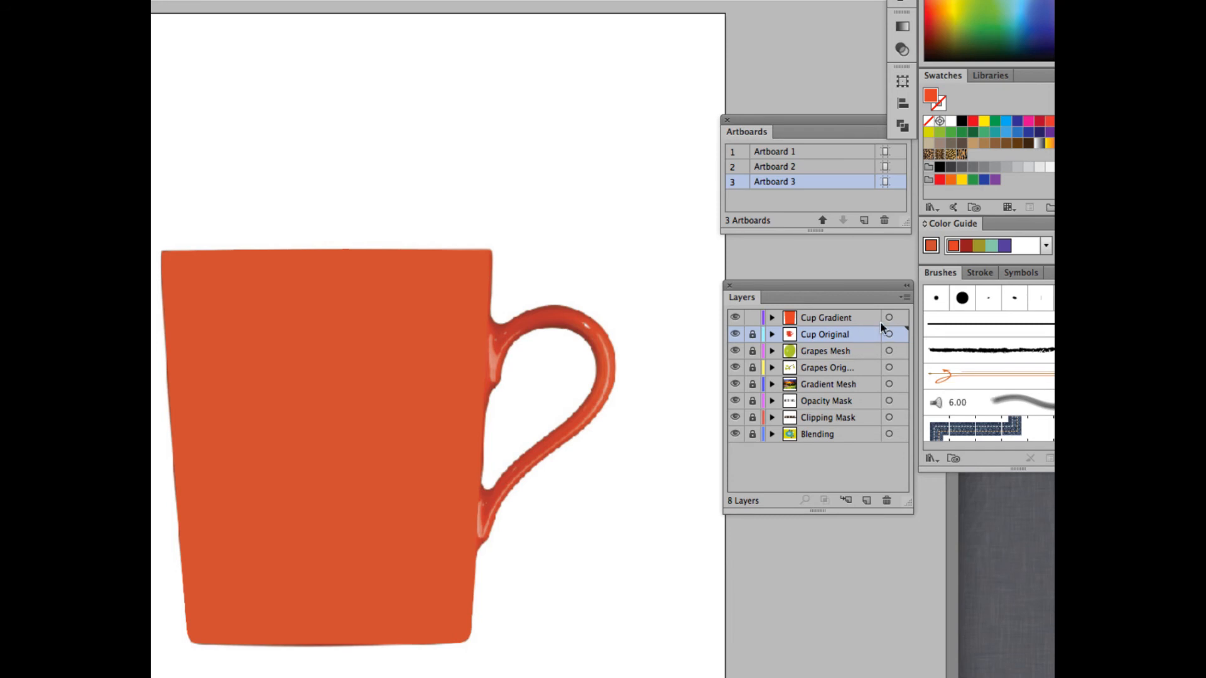
pyautogui.click(904, 298)
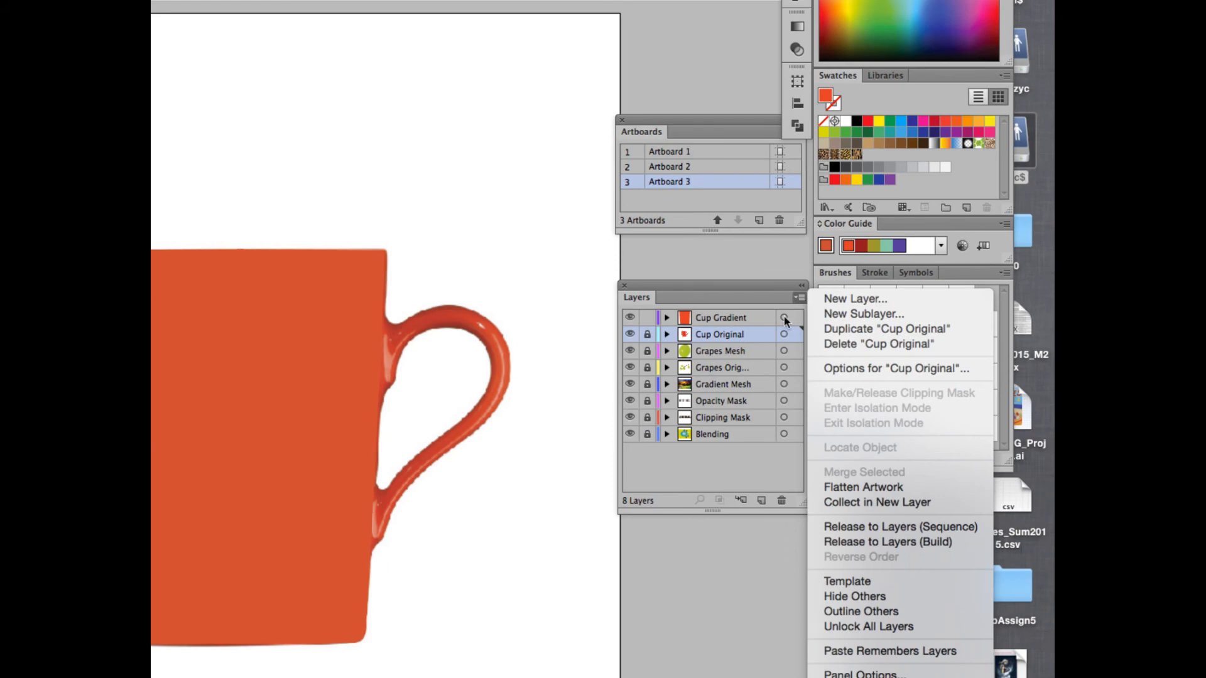
pyautogui.click(857, 336)
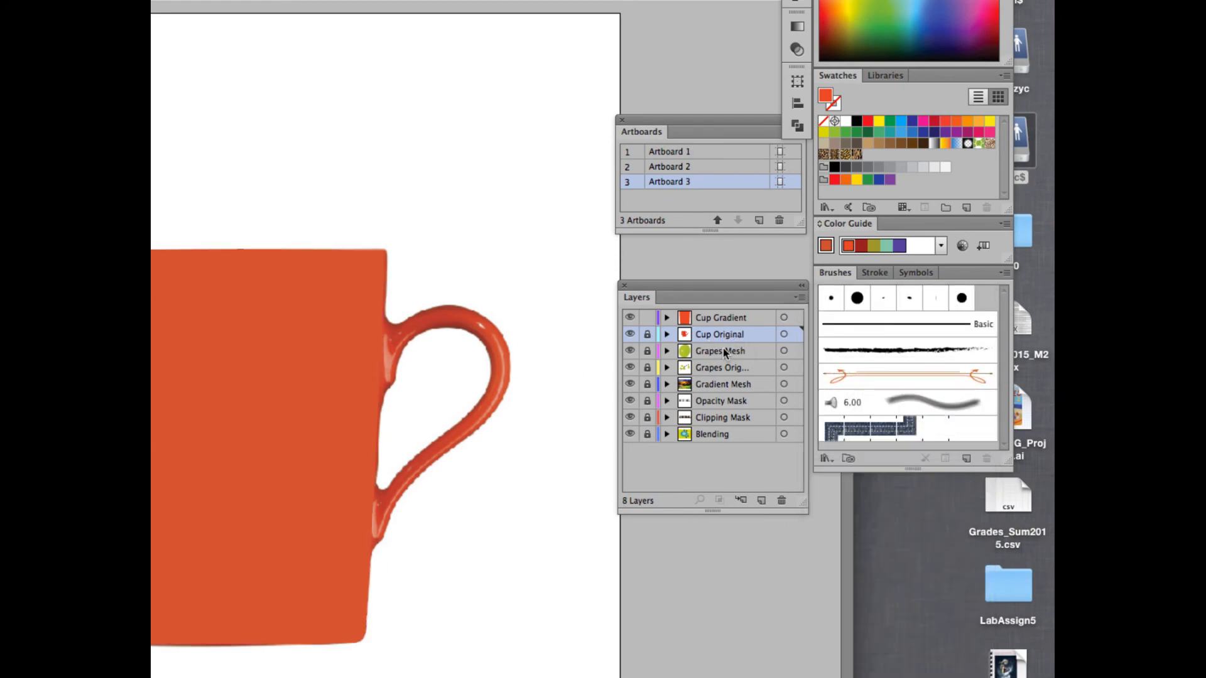
pyautogui.click(797, 298)
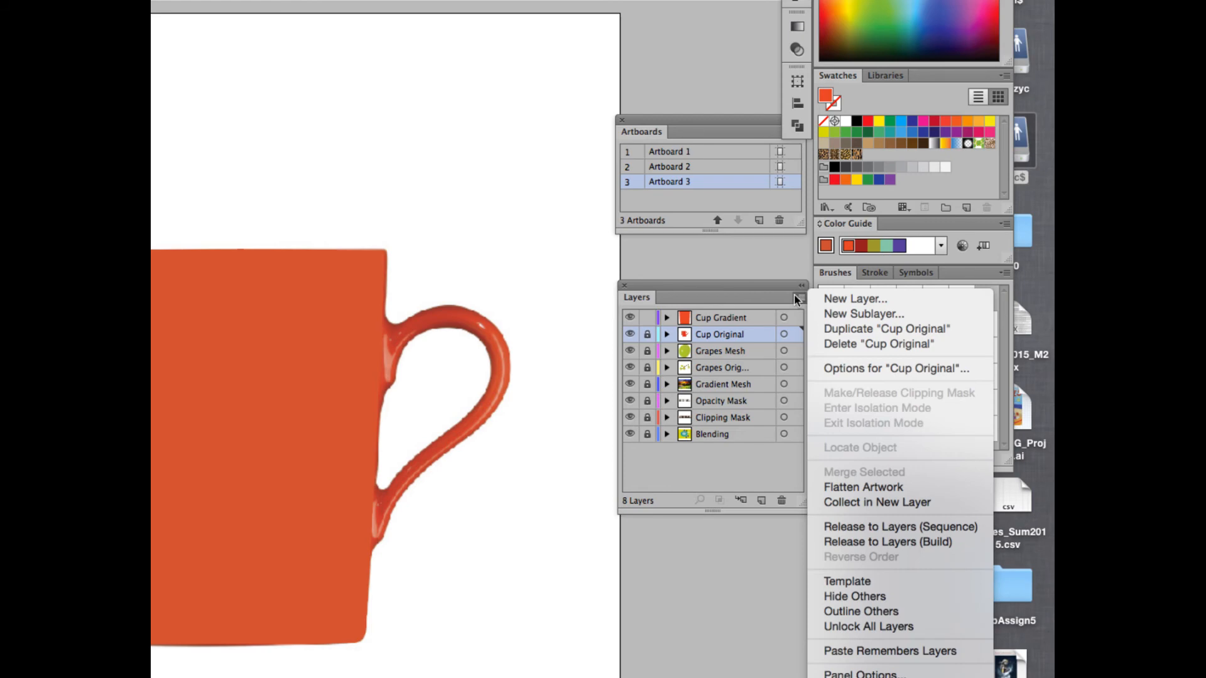
pyautogui.click(793, 296)
pyautogui.click(646, 8)
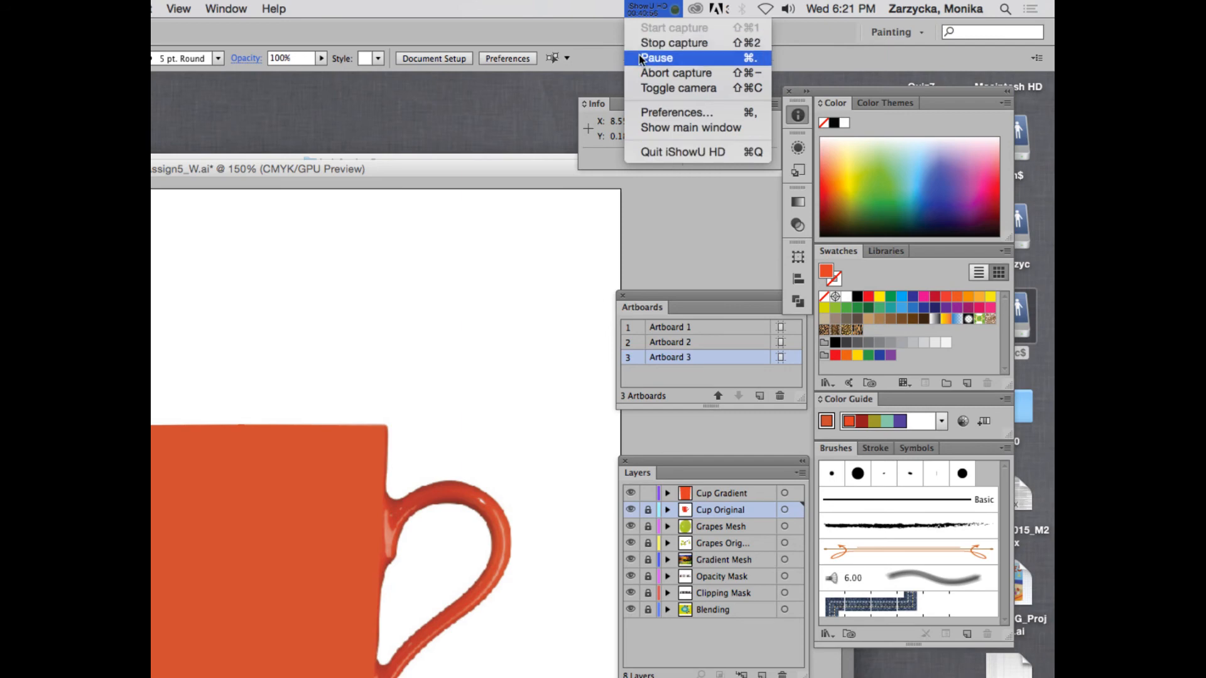
pyautogui.click(640, 59)
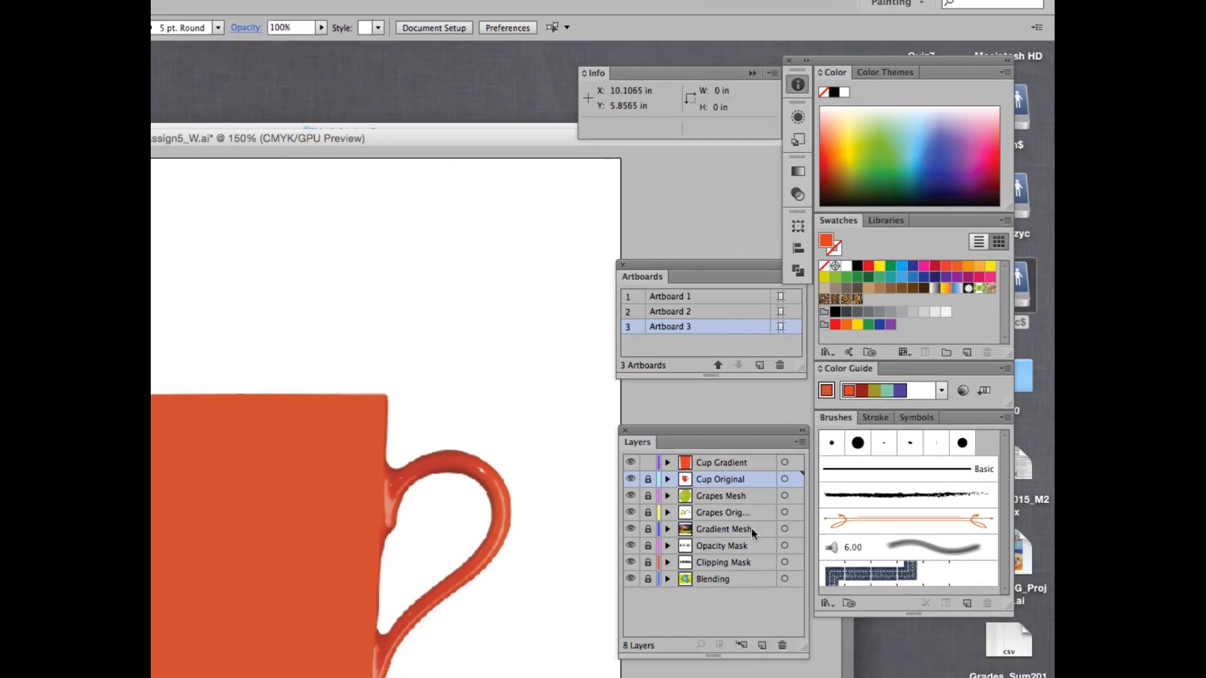
# Try to release the locked Cup Original layer's artwork to layers in sequence
pyautogui.click(800, 442)
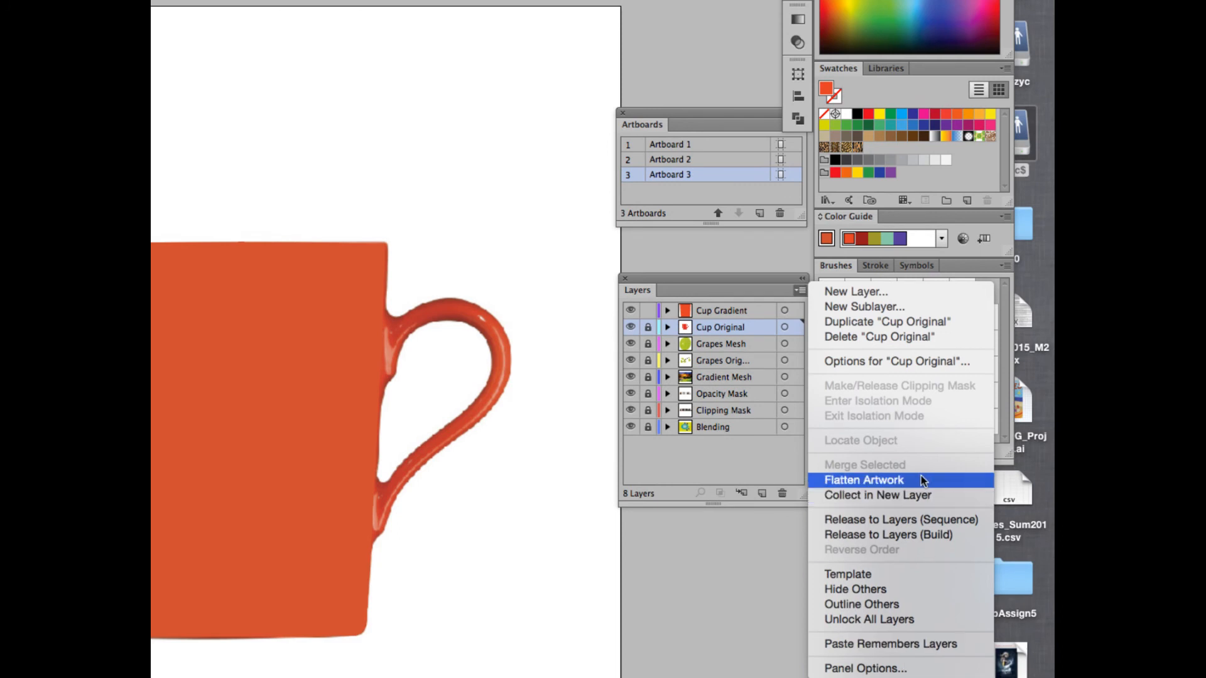
pyautogui.click(927, 521)
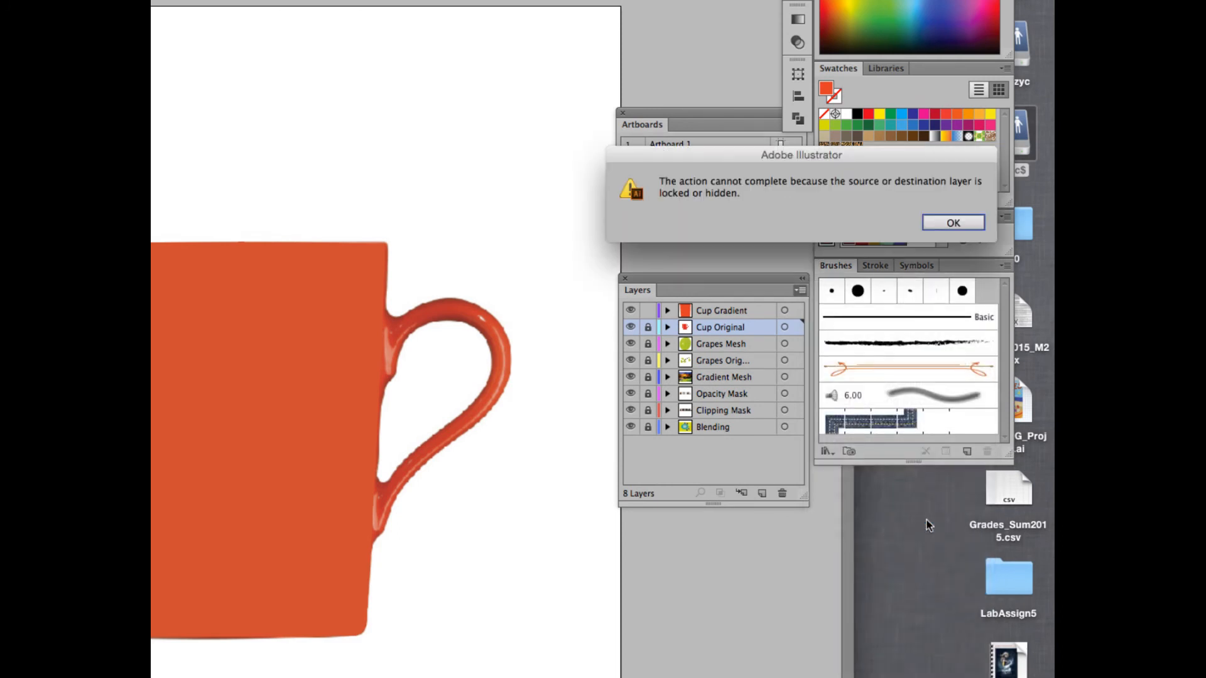
pyautogui.click(953, 224)
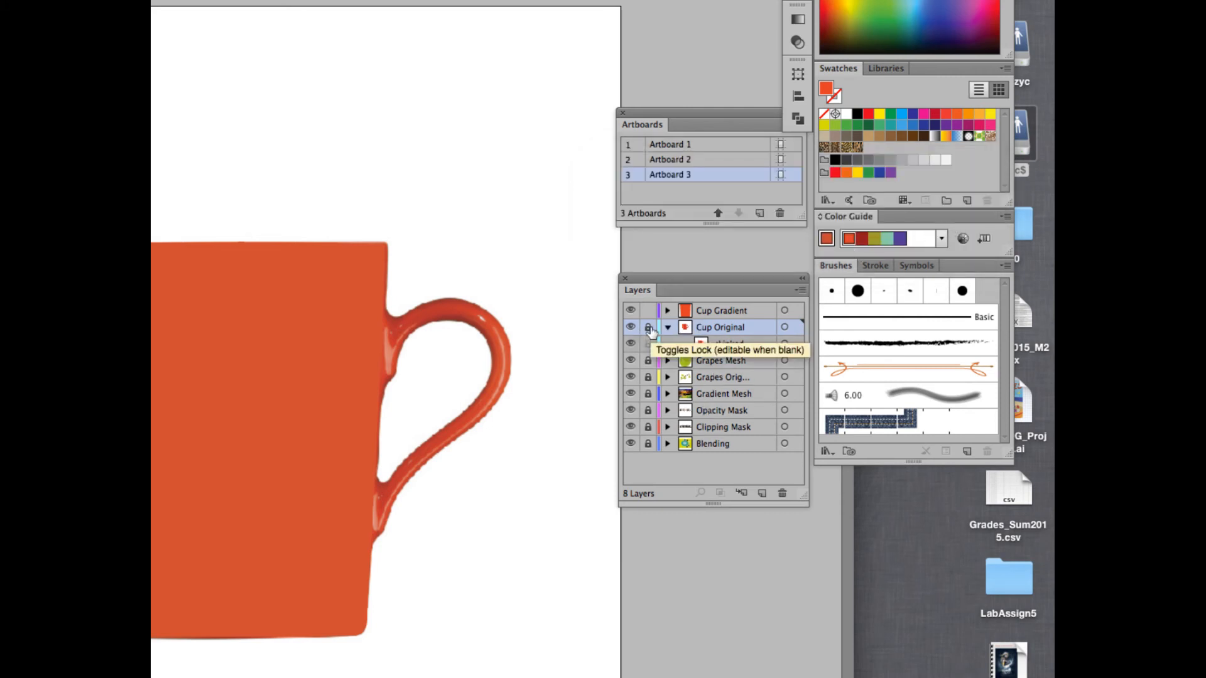
# Undo the cup body's fill, then unlock the Cup Original layer and release its artwork to layers in sequence
pyautogui.press('super+z')
pyautogui.click(648, 328)
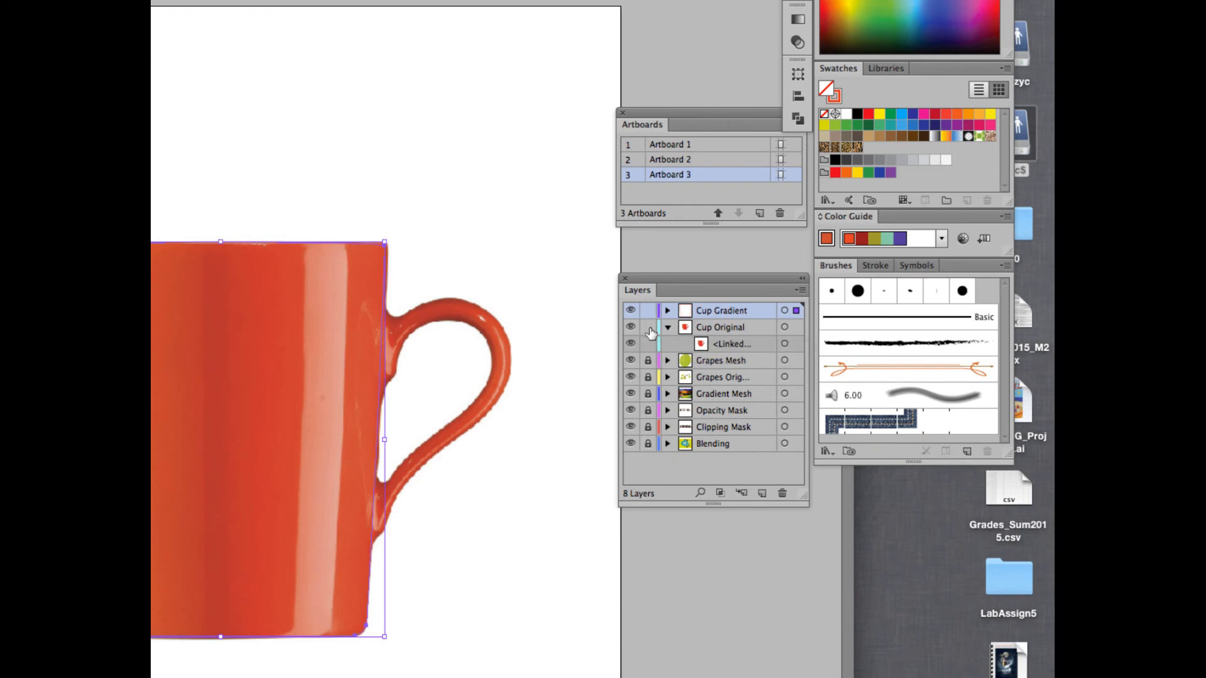
pyautogui.click(720, 328)
pyautogui.click(796, 292)
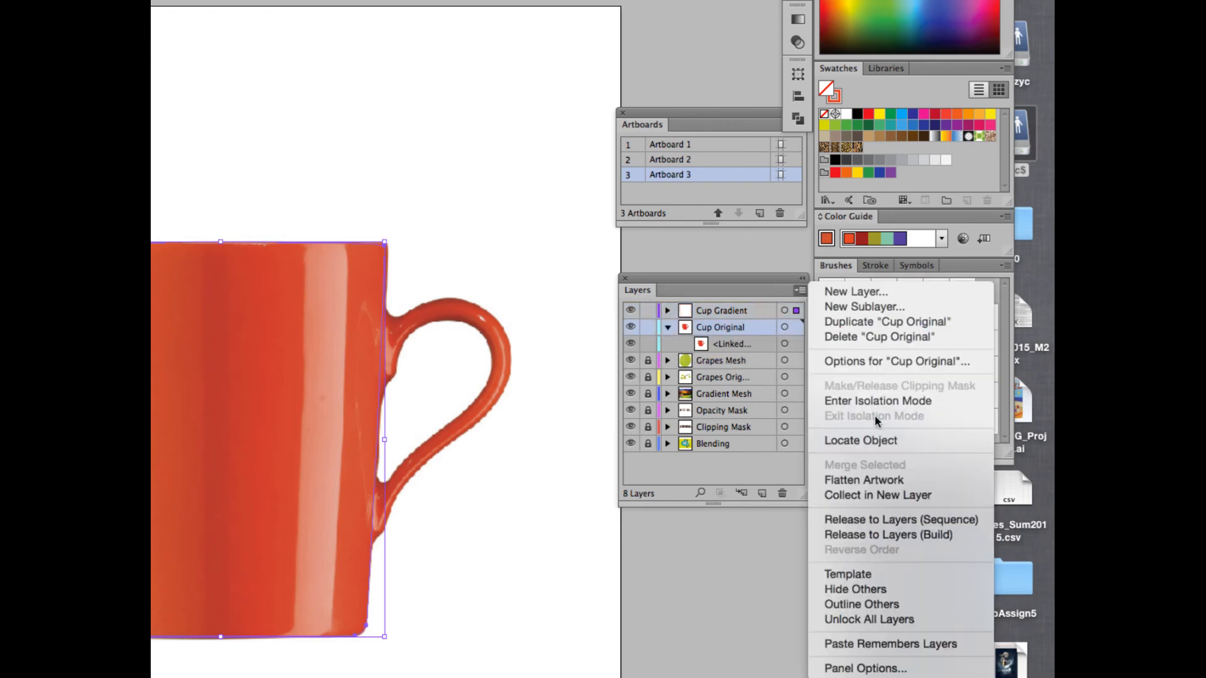
pyautogui.click(888, 520)
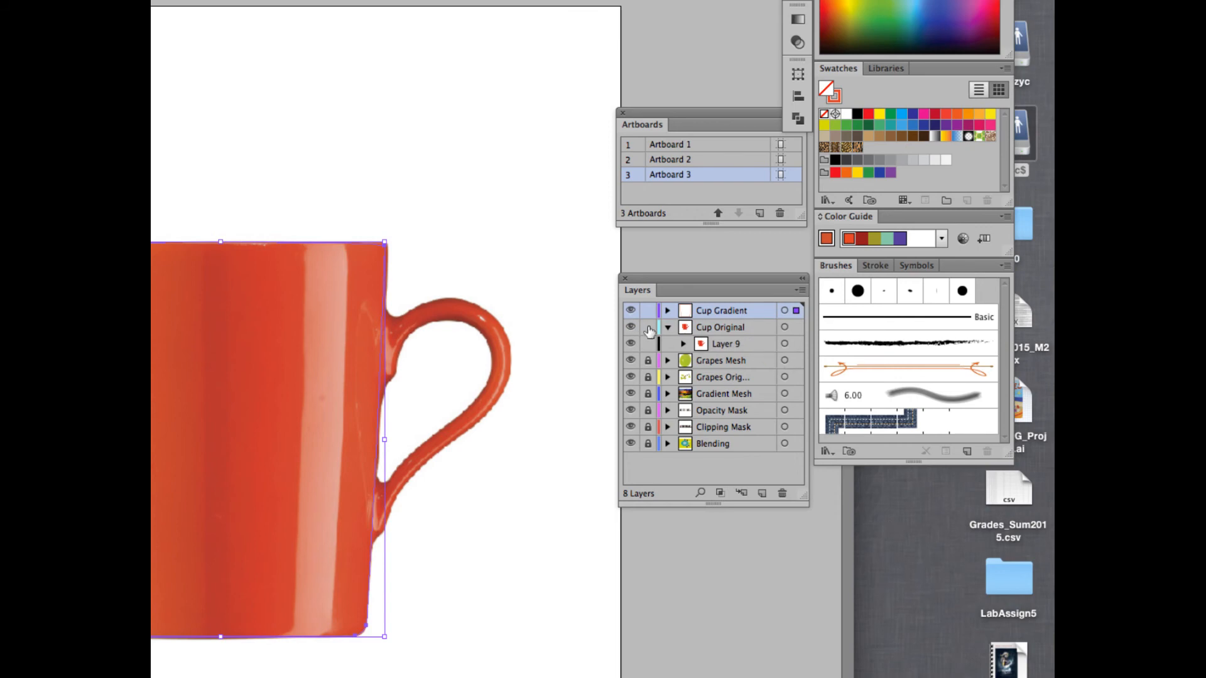
# Unlock the Grapes Original layer and release its artwork to layers in sequence
pyautogui.click(729, 396)
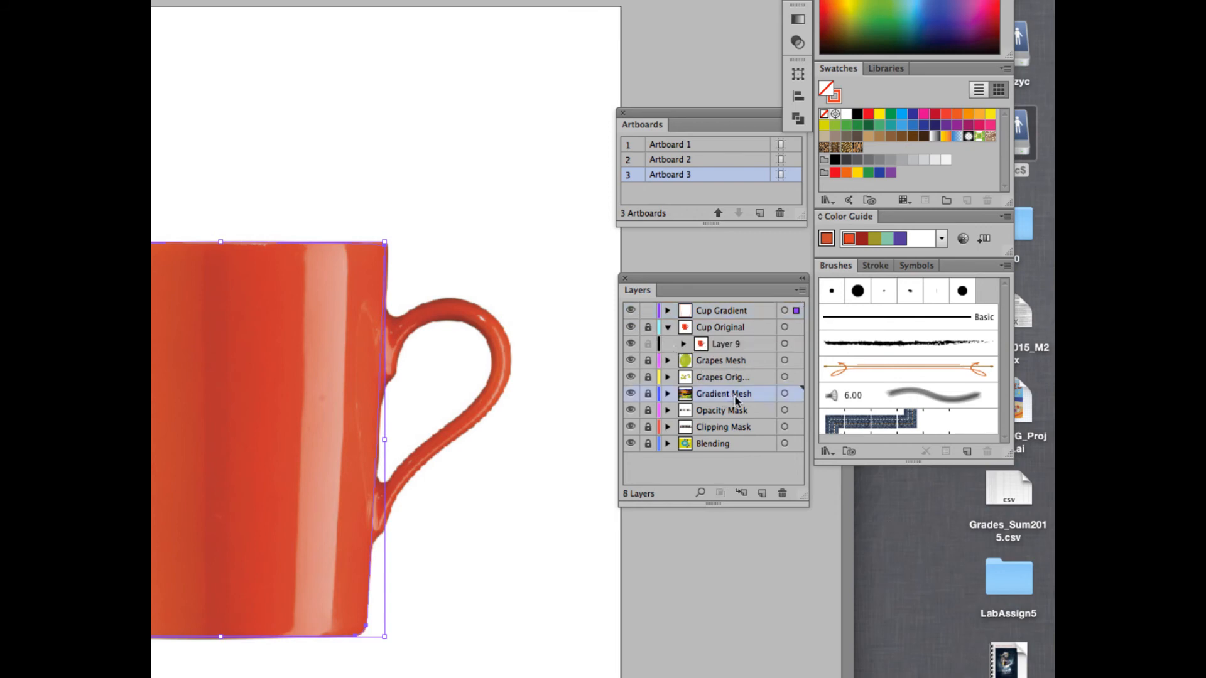
pyautogui.click(648, 377)
pyautogui.click(736, 376)
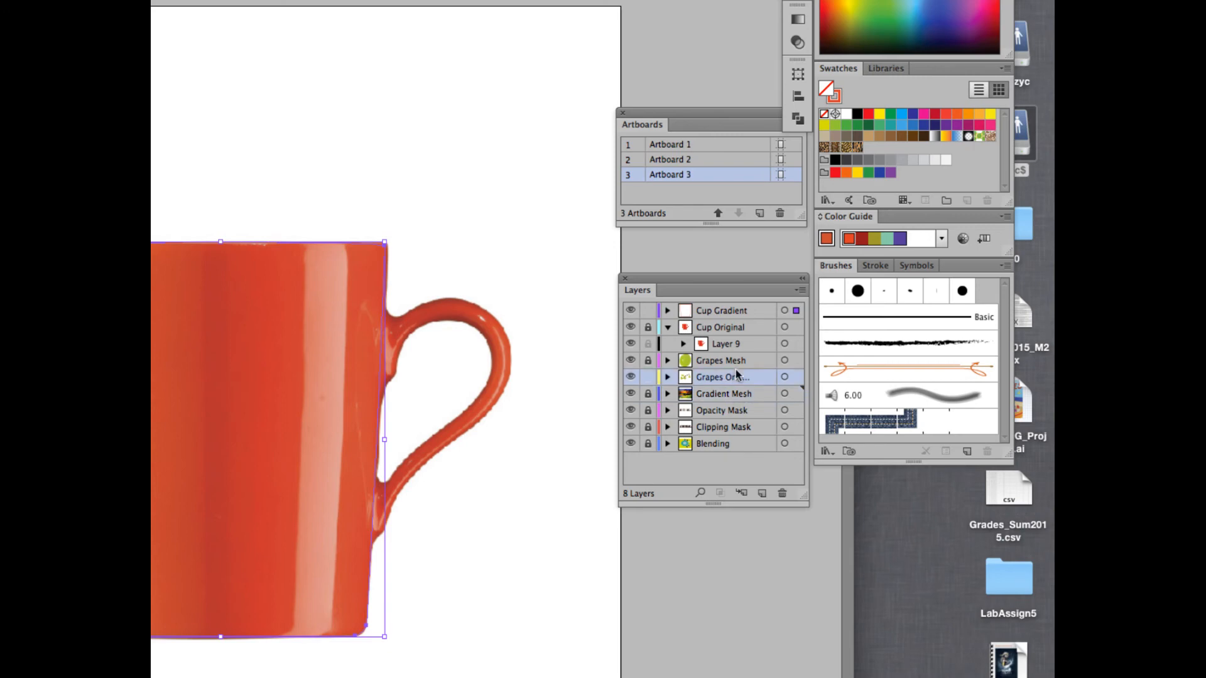
pyautogui.click(799, 291)
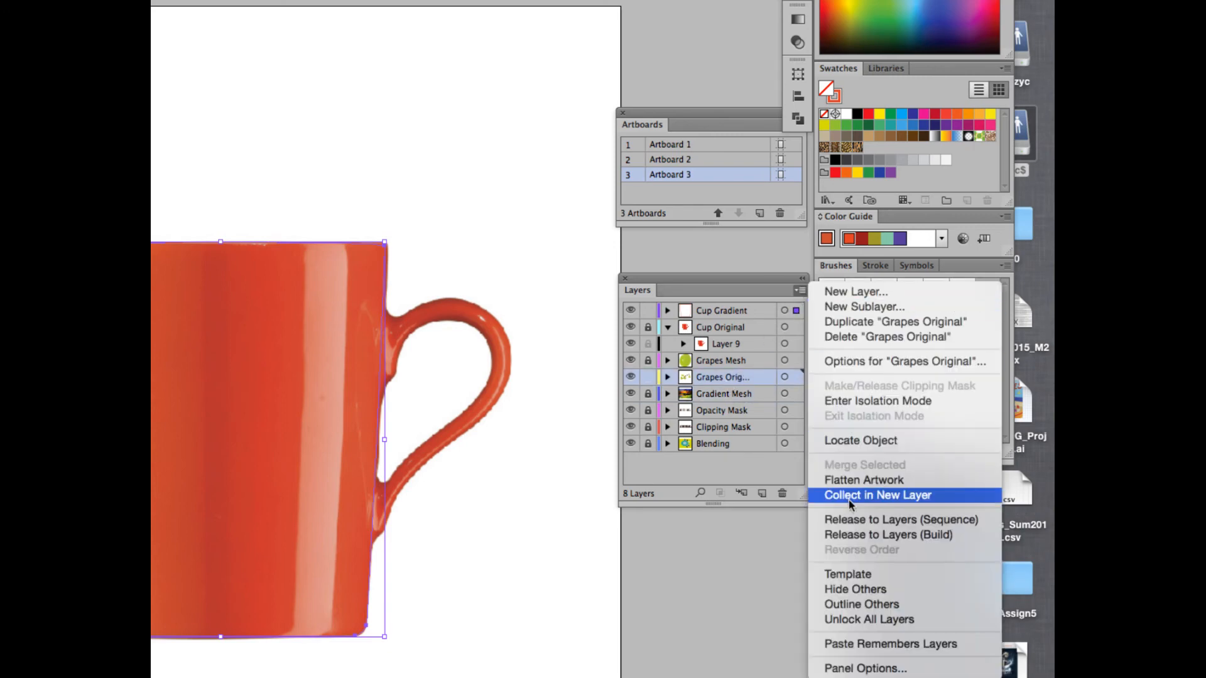
pyautogui.click(861, 520)
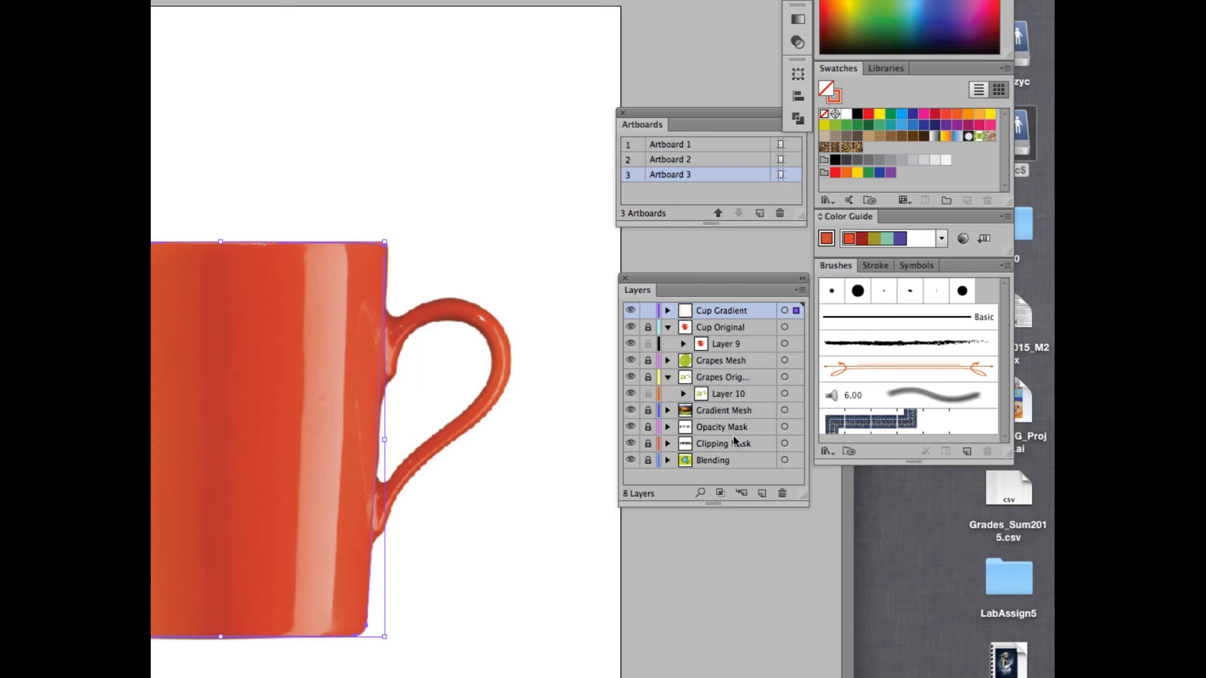
pyautogui.click(746, 411)
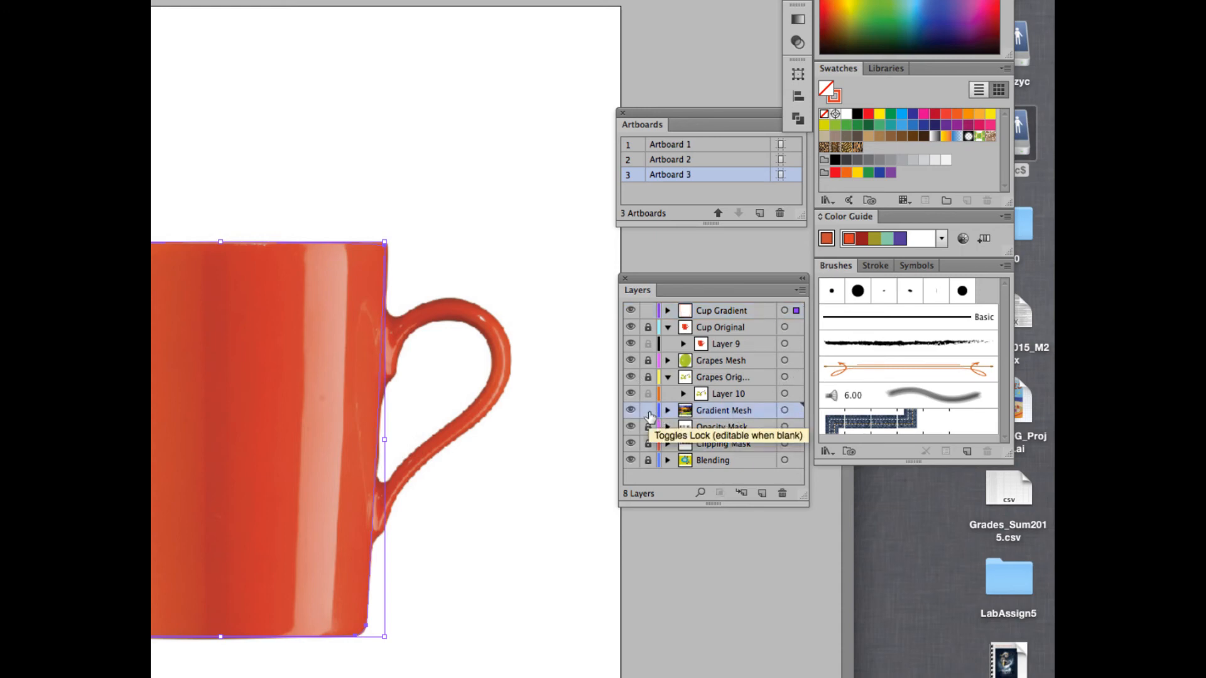
pyautogui.click(649, 412)
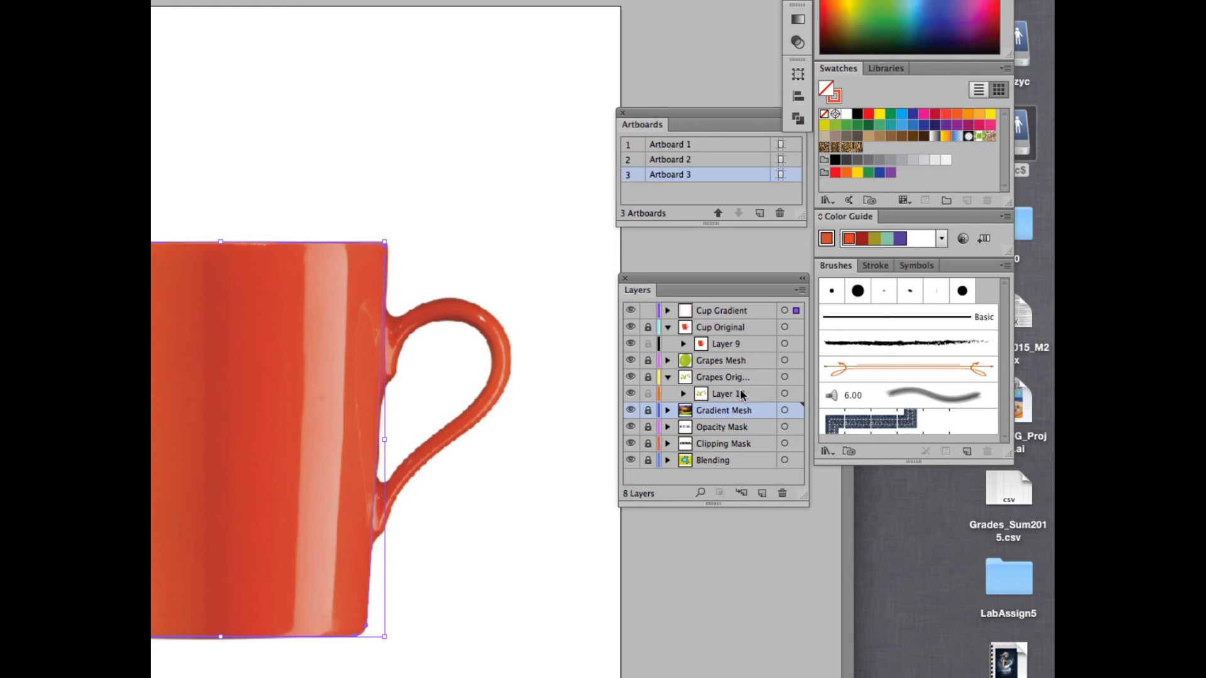
pyautogui.click(721, 328)
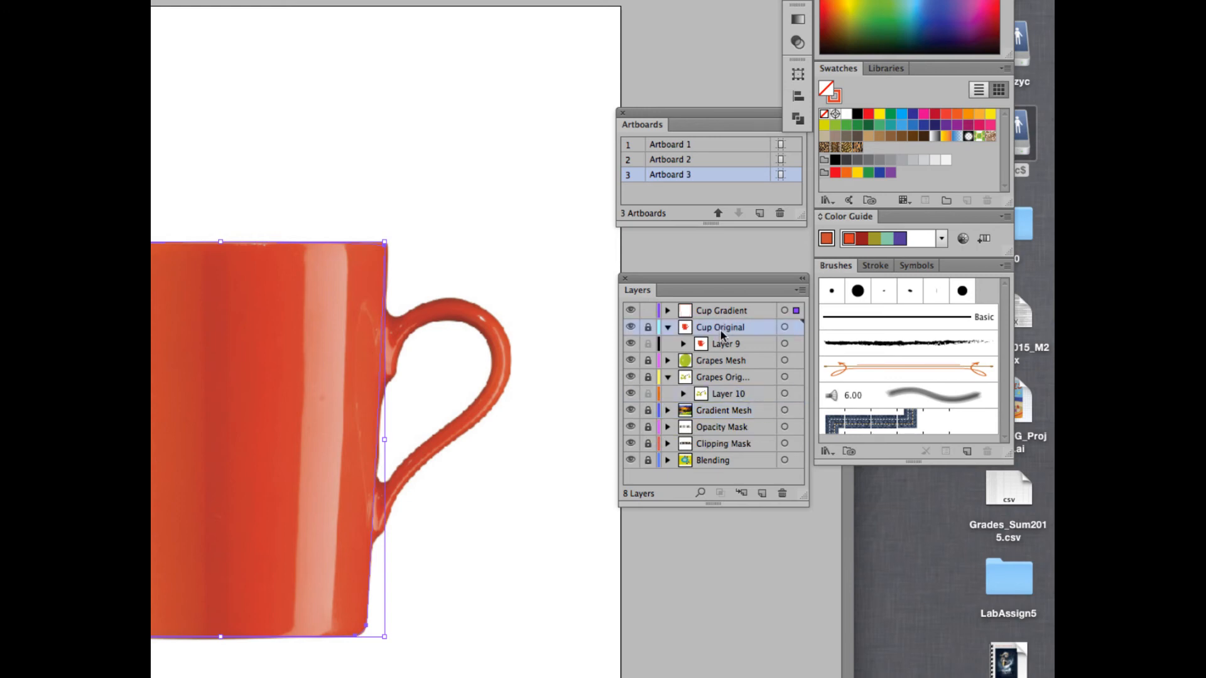
pyautogui.click(648, 327)
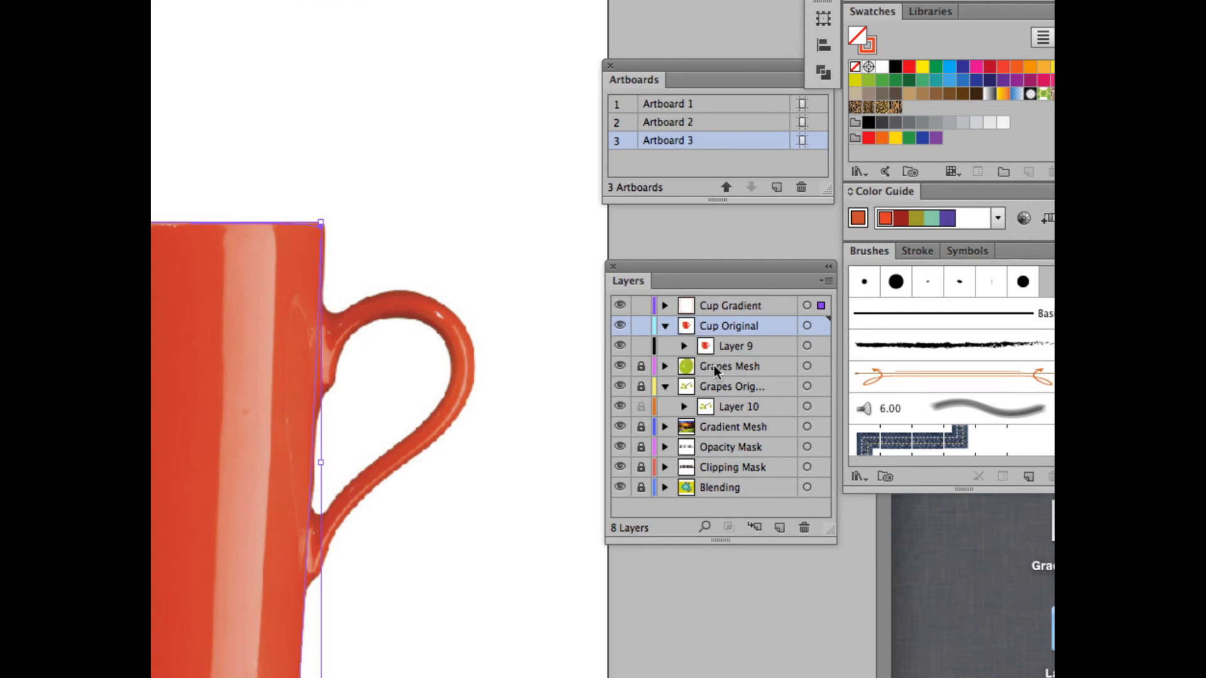
pyautogui.click(824, 282)
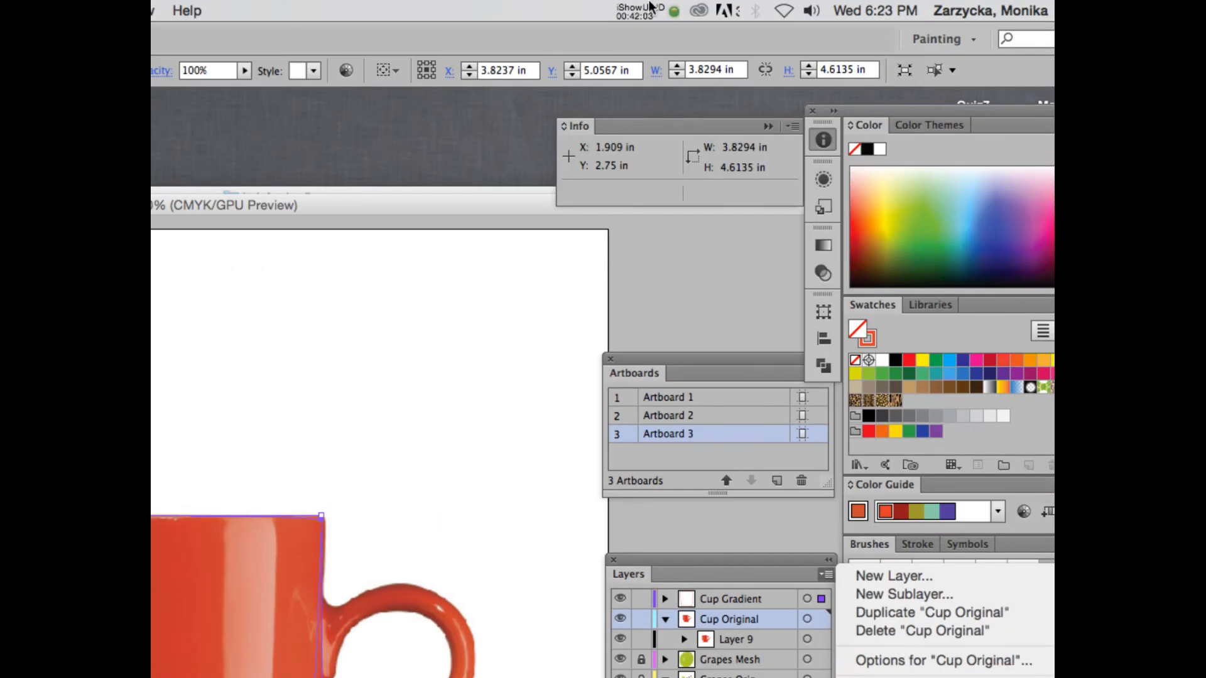
pyautogui.click(646, 11)
pyautogui.click(652, 71)
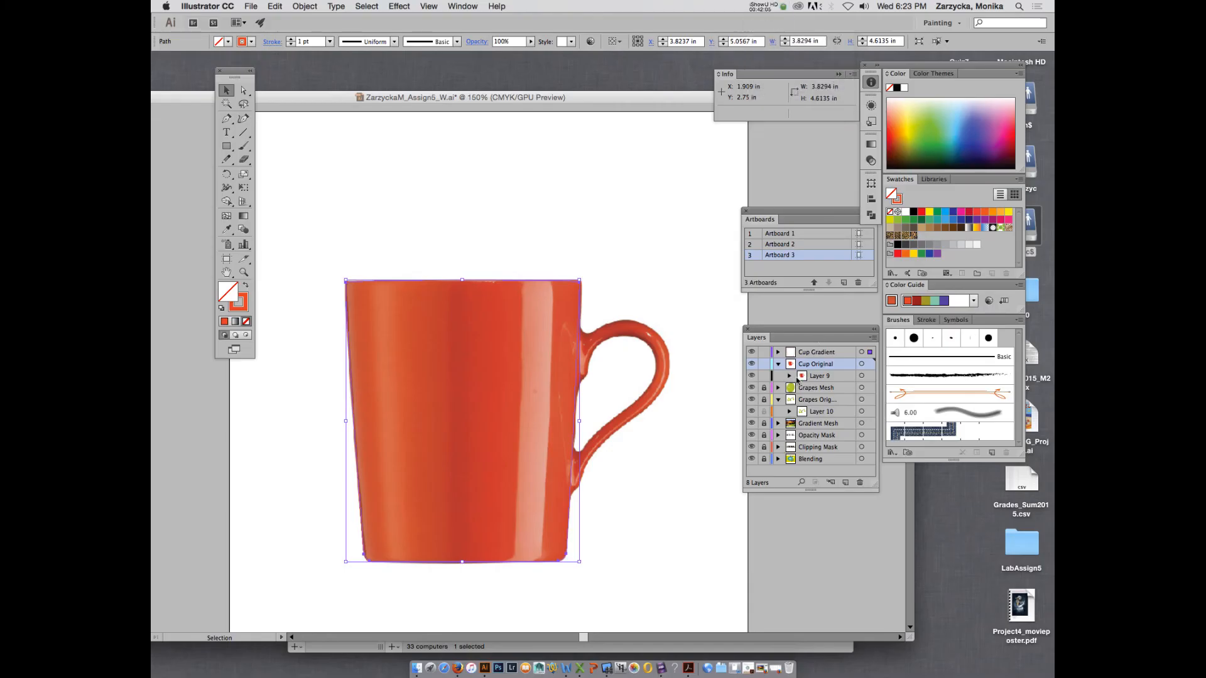
# Show only the Cup Gradient layer in outline mode so the cup photo below remains in colour
pyautogui.click(806, 352)
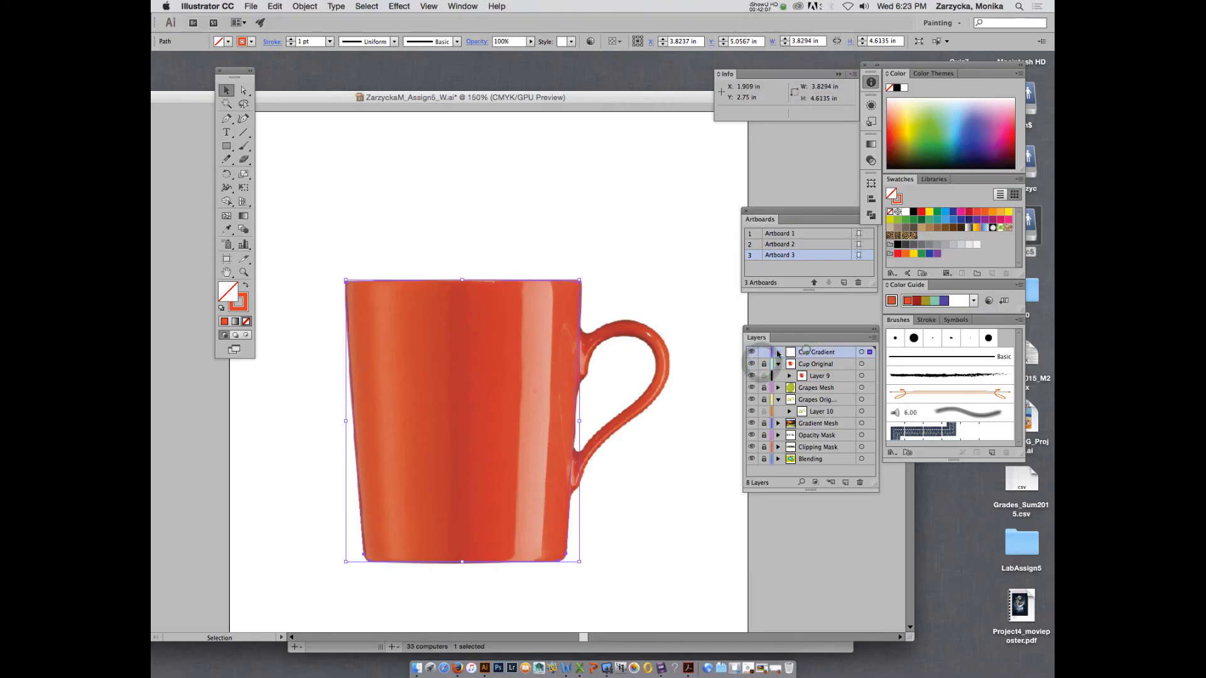
pyautogui.click(752, 353)
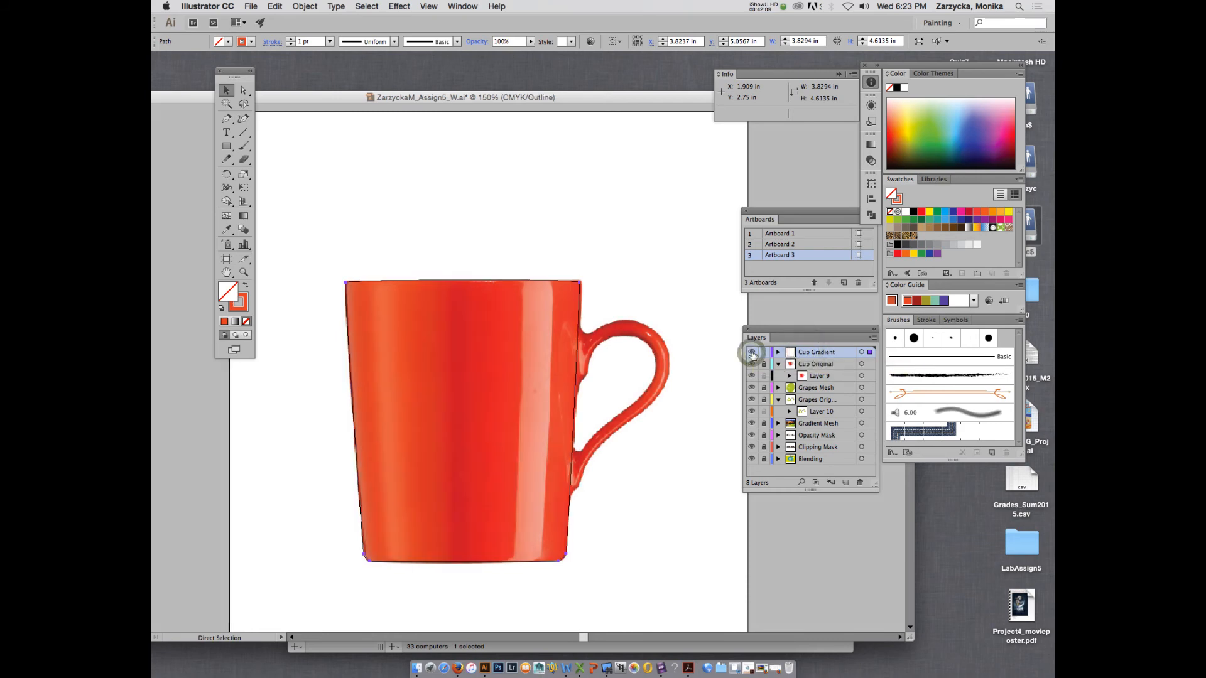
pyautogui.click(752, 353)
pyautogui.keyDown('super'); pyautogui.click(751, 352); pyautogui.keyUp('super')
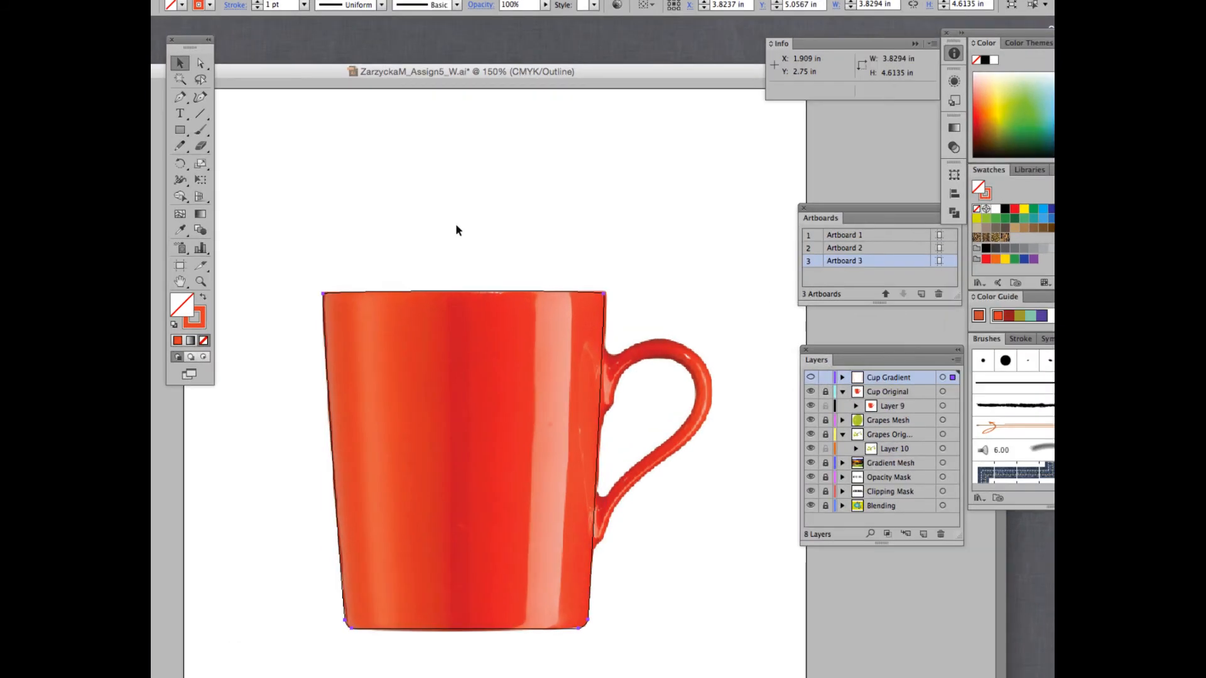
# Swap the cup body path's fill and stroke to give it an orange-red fill and no stroke, keeping the path selected
pyautogui.click(203, 300)
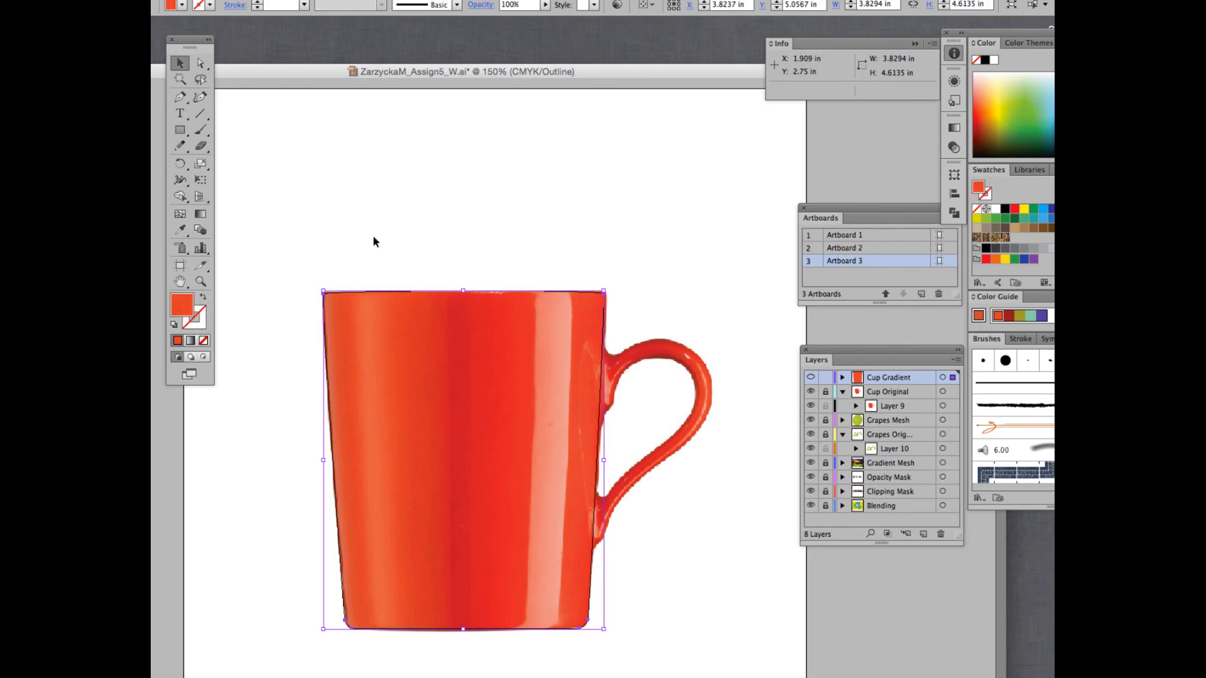
pyautogui.click(360, 300)
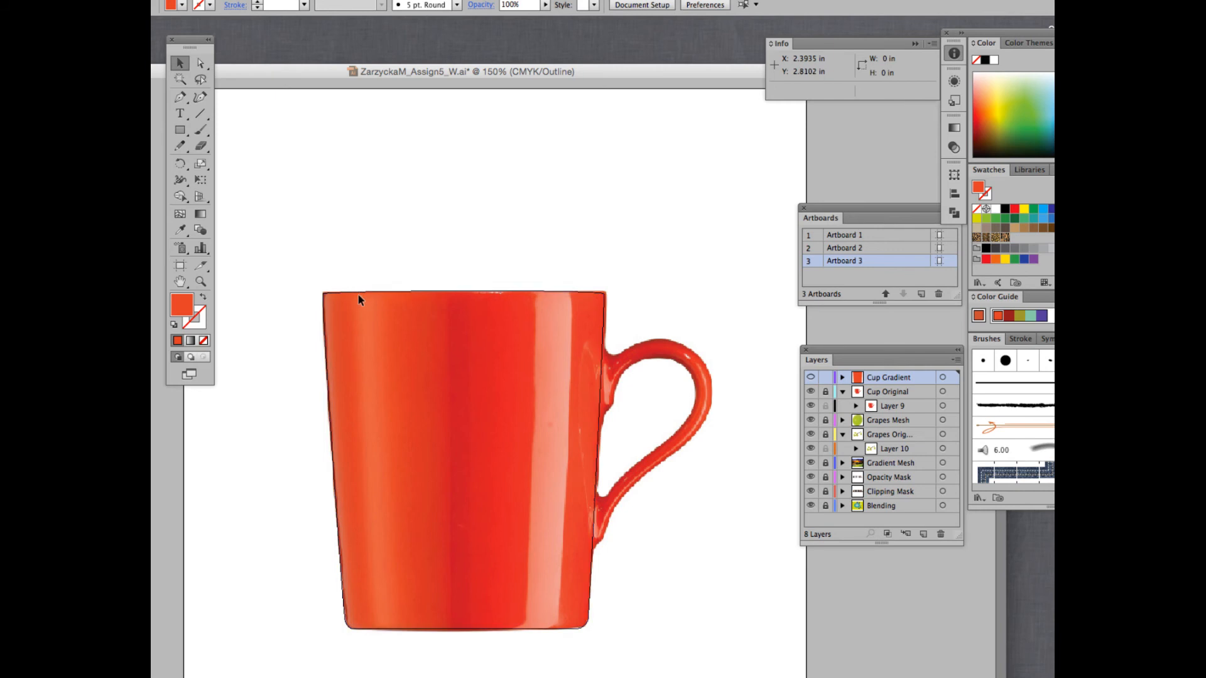
pyautogui.click(359, 293)
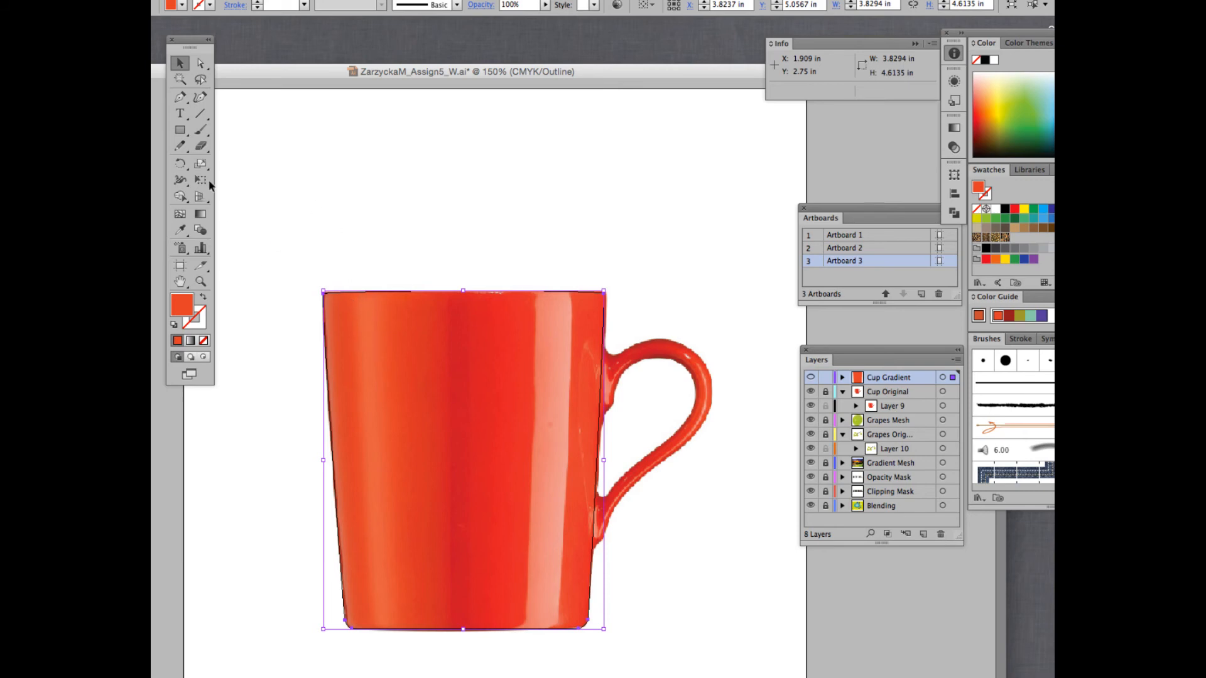
# Add four vertical mesh lines from the cup's top rim with the Mesh tool, in pairs at both edges of the left light-orange band
pyautogui.click(179, 214)
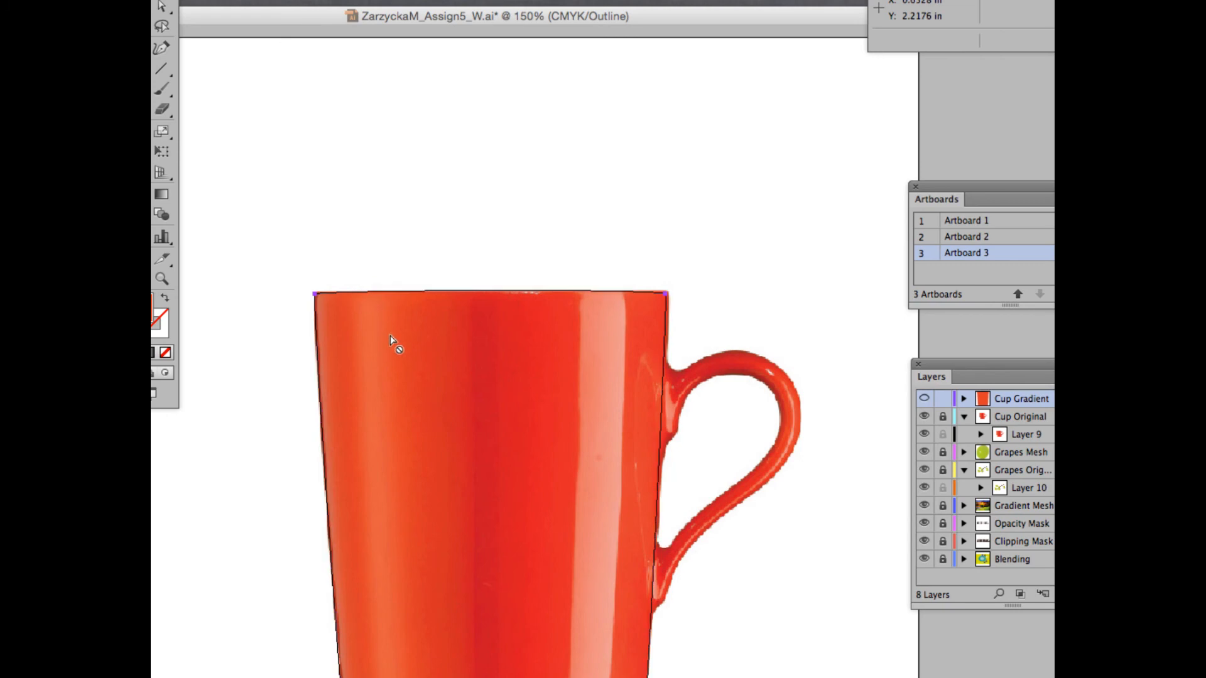
pyautogui.press('super+minus')
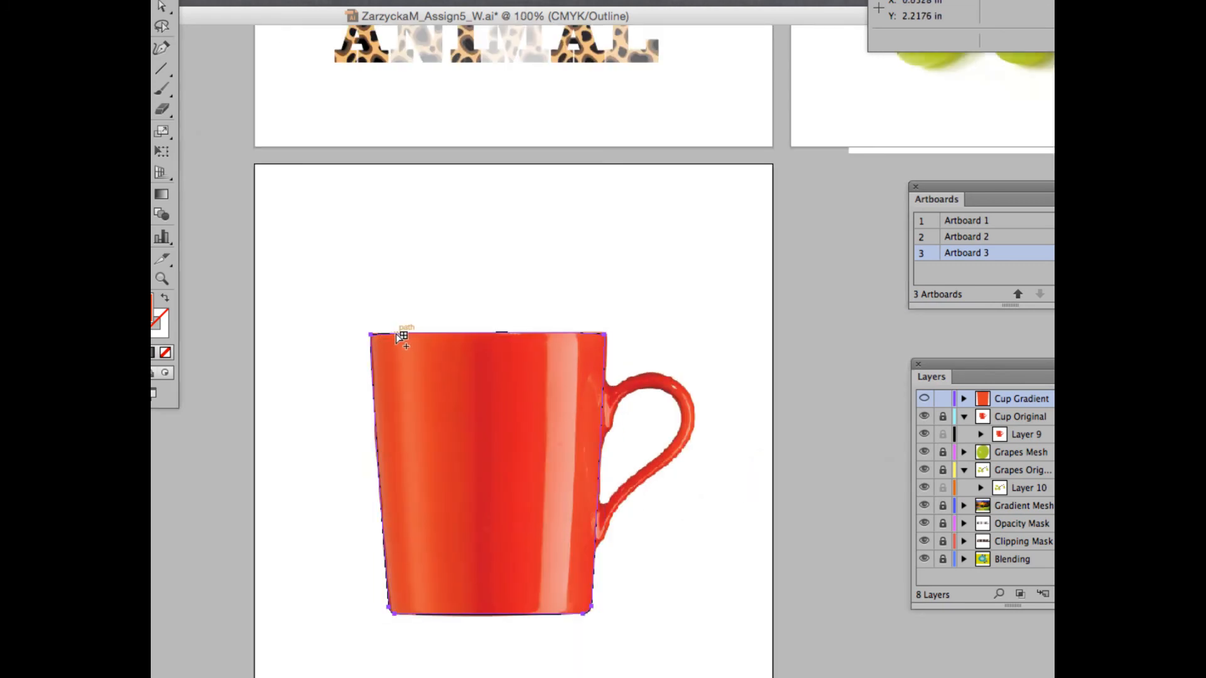
pyautogui.click(396, 334)
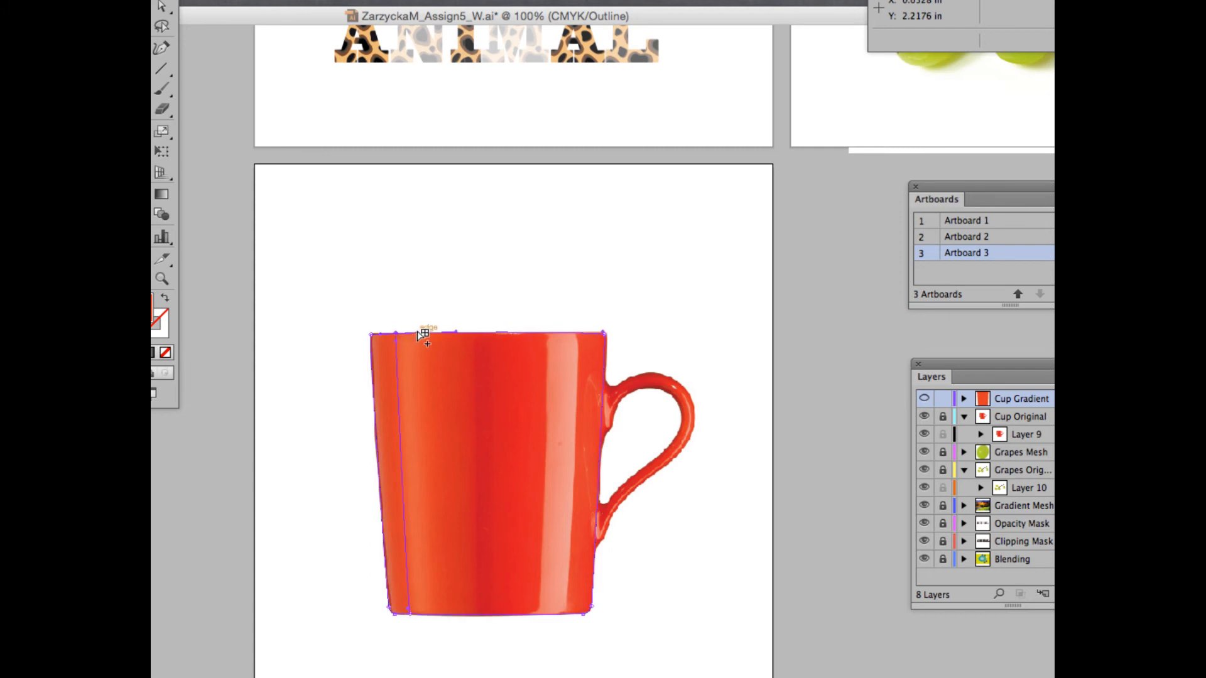
pyautogui.click(412, 334)
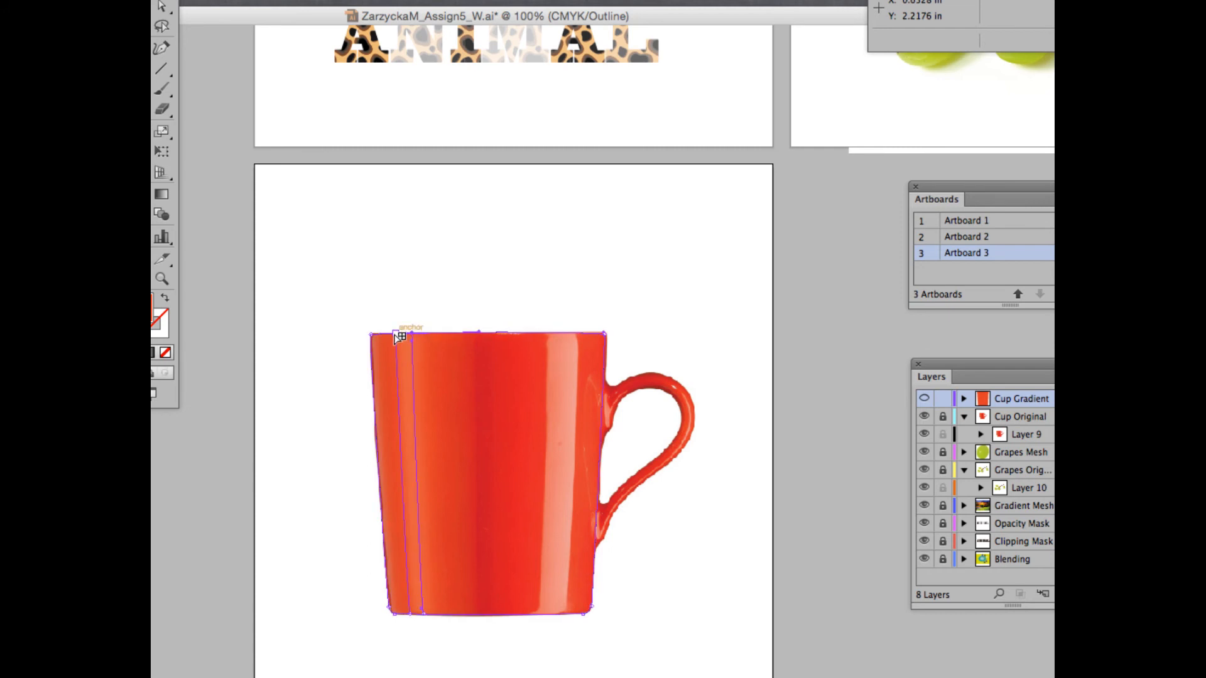
pyautogui.click(390, 333)
pyautogui.press('alt+super+equal')
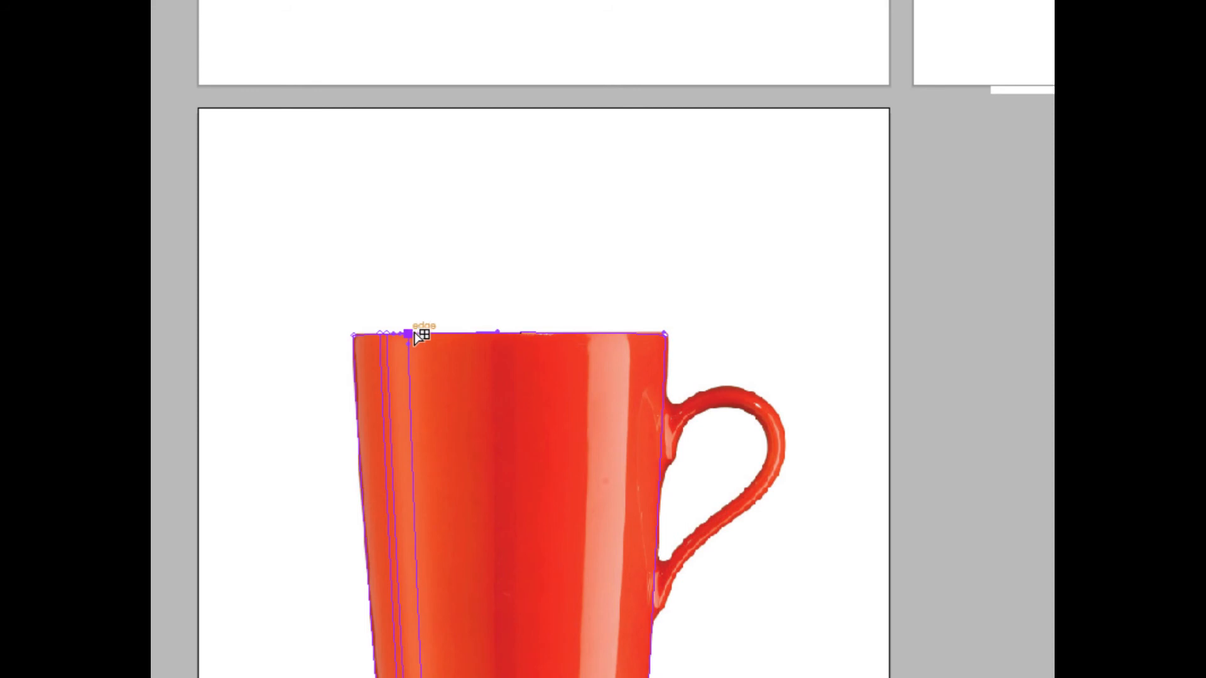
pyautogui.click(415, 335)
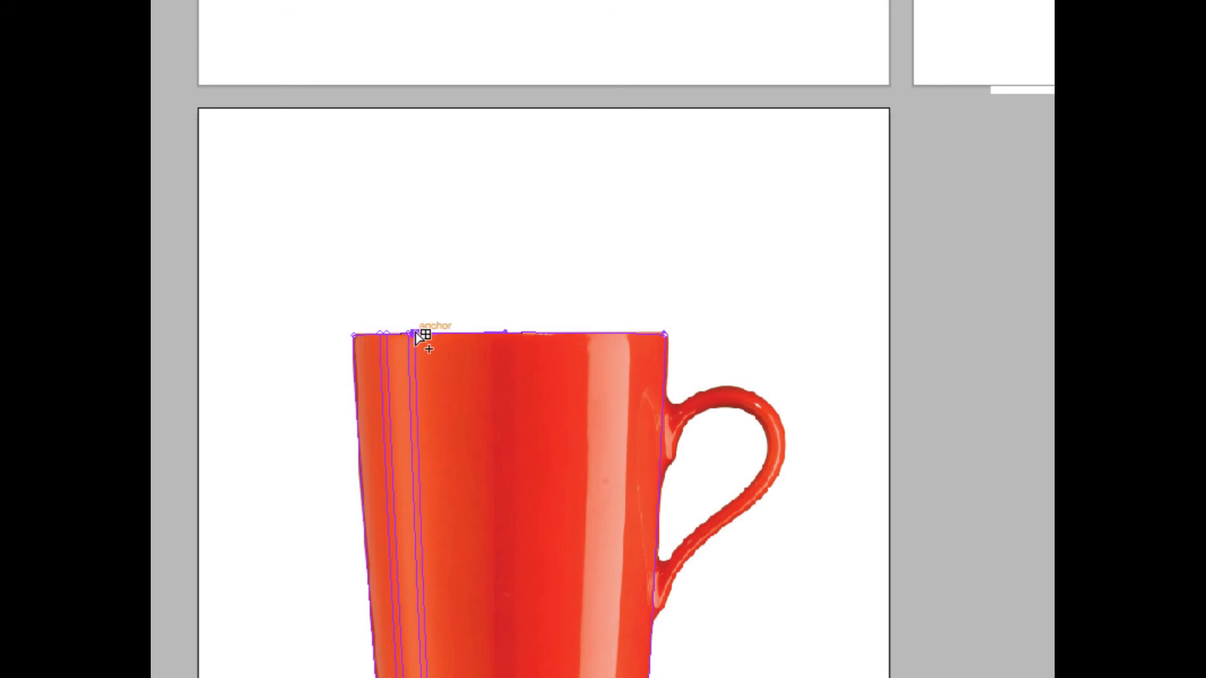
# Add four more vertical mesh lines from the cup's top rim, in pairs on both sides of the dark red band near the middle
pyautogui.click(497, 335)
pyautogui.click(486, 335)
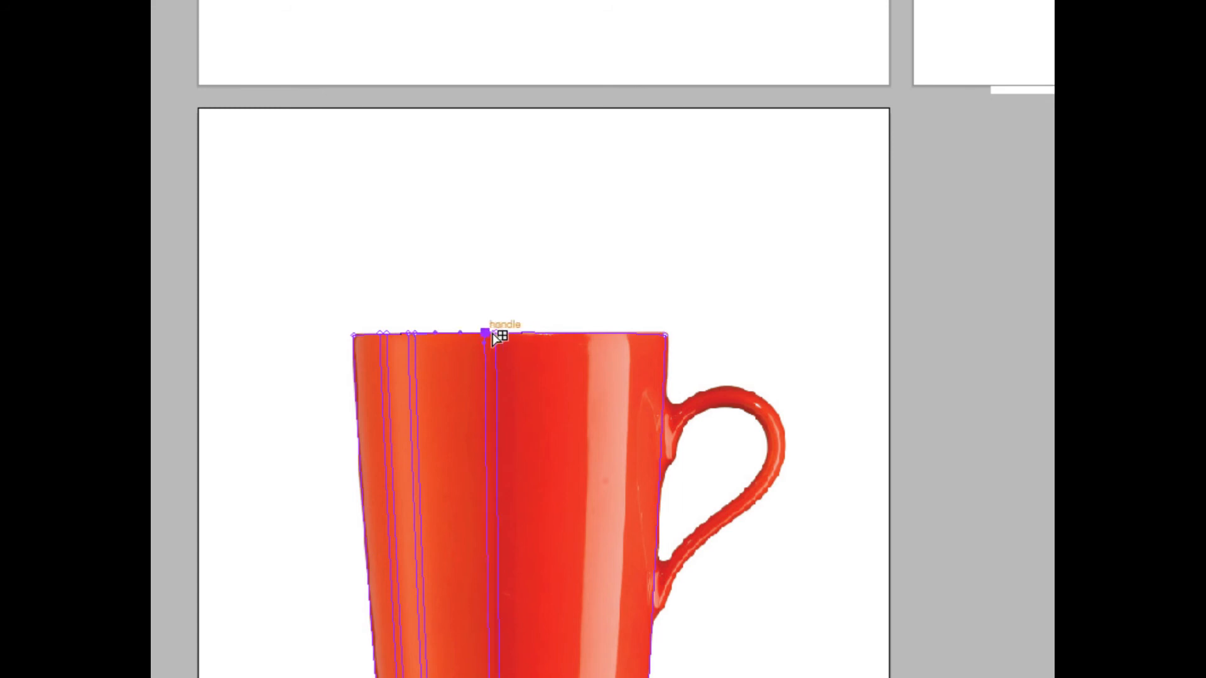
pyautogui.click(515, 335)
pyautogui.click(526, 335)
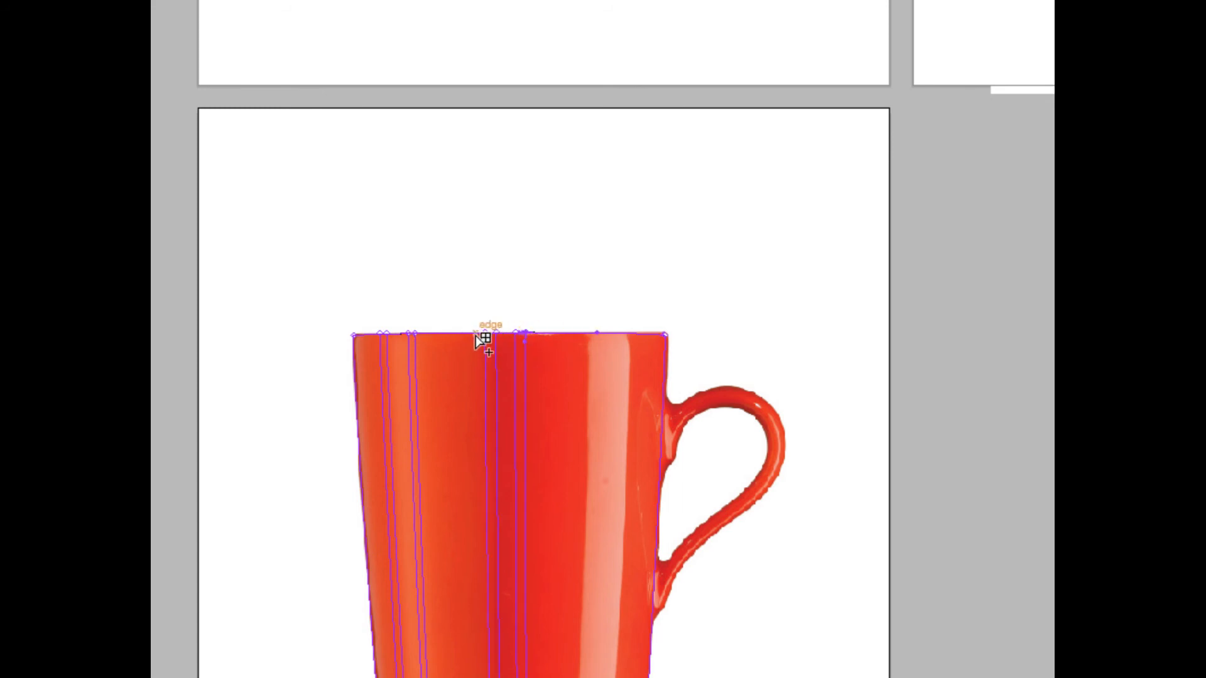
# Add vertical mesh lines from the cup's top rim in the orange and red areas beside the dark band and along the pale highlight's edges
pyautogui.click(452, 334)
pyautogui.click(545, 334)
pyautogui.click(589, 335)
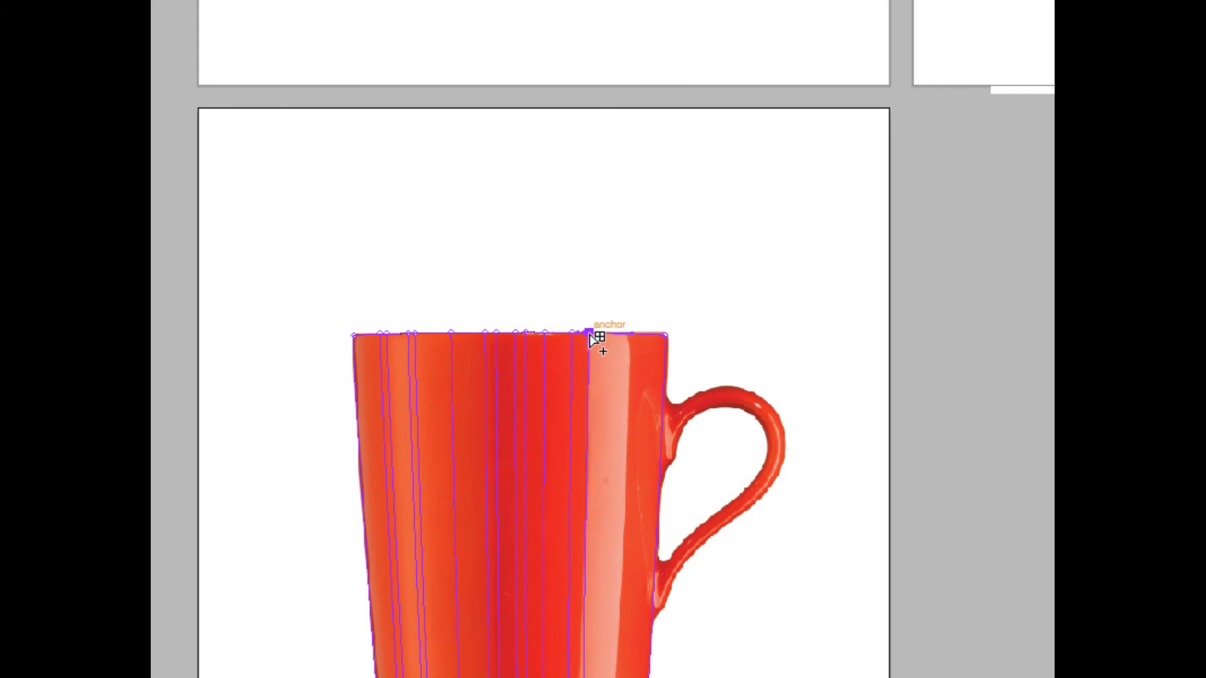
pyautogui.click(628, 335)
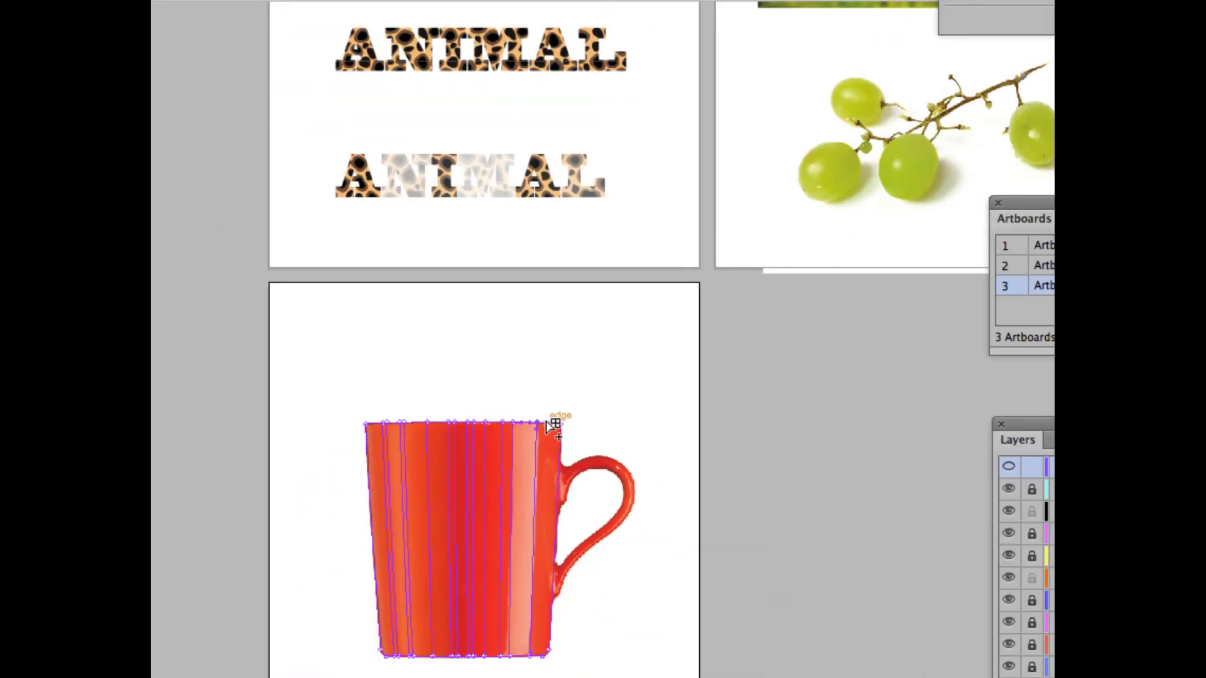
# Add two more vertical mesh lines from the rim, one just outside each edge of the pale pink highlight
pyautogui.press('super+equal')
pyautogui.press('super+equal')
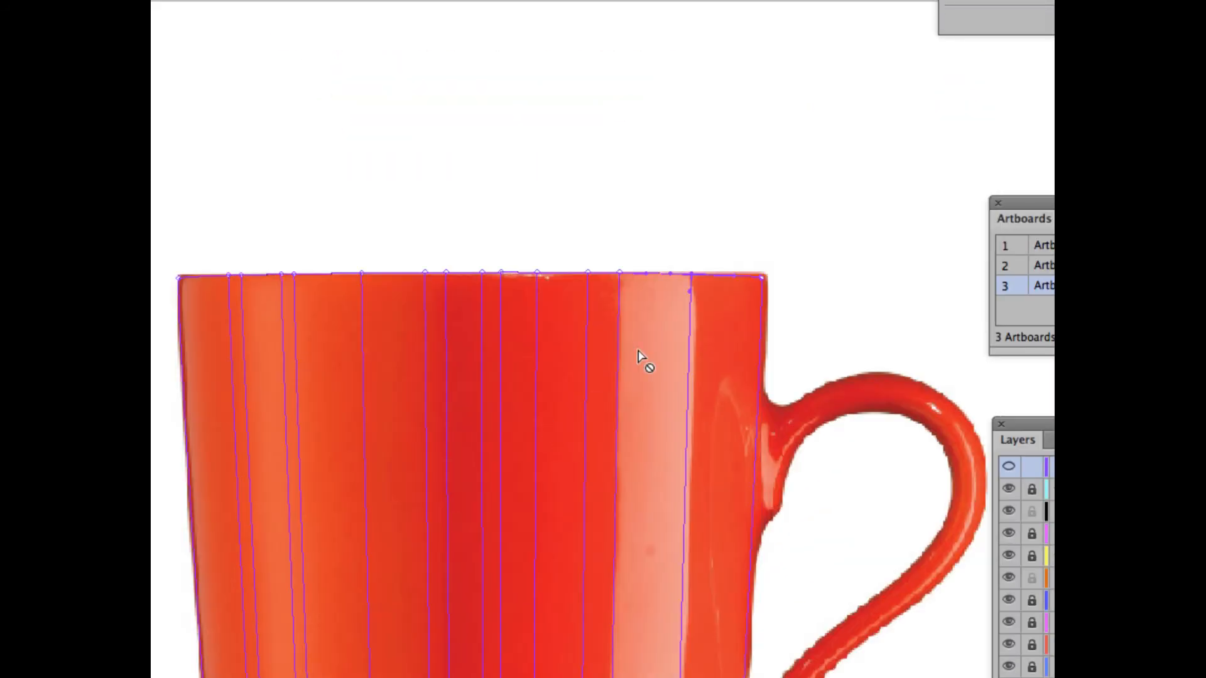
pyautogui.click(703, 275)
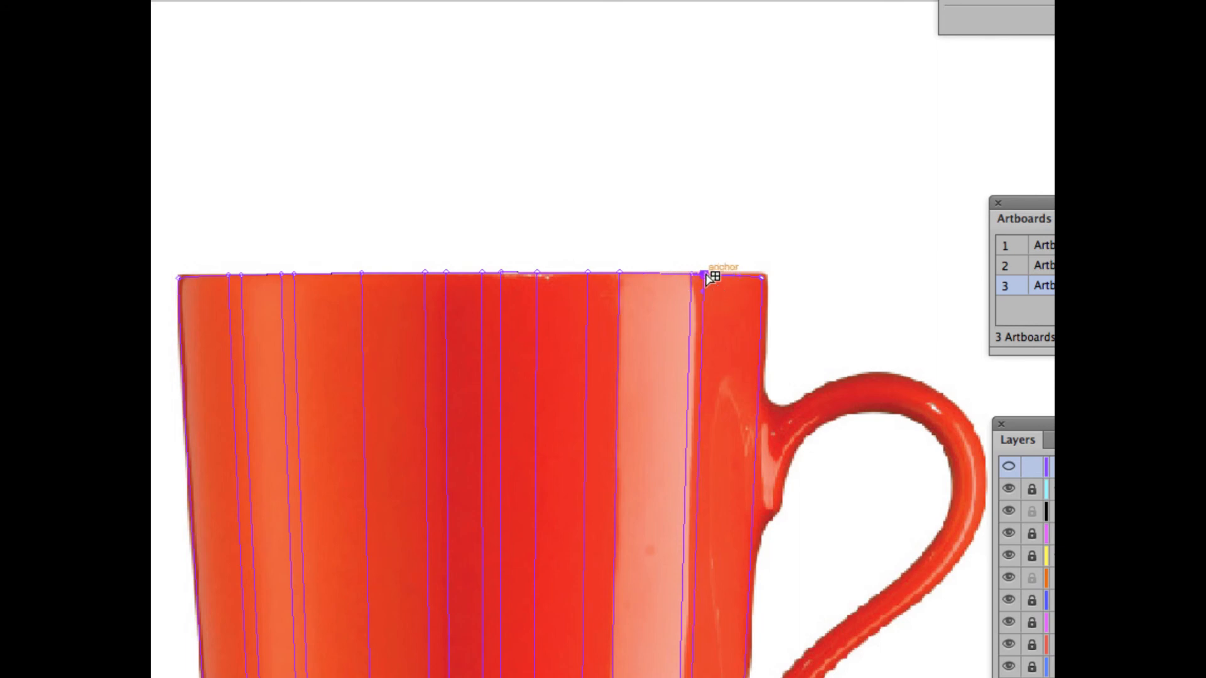
pyautogui.click(610, 274)
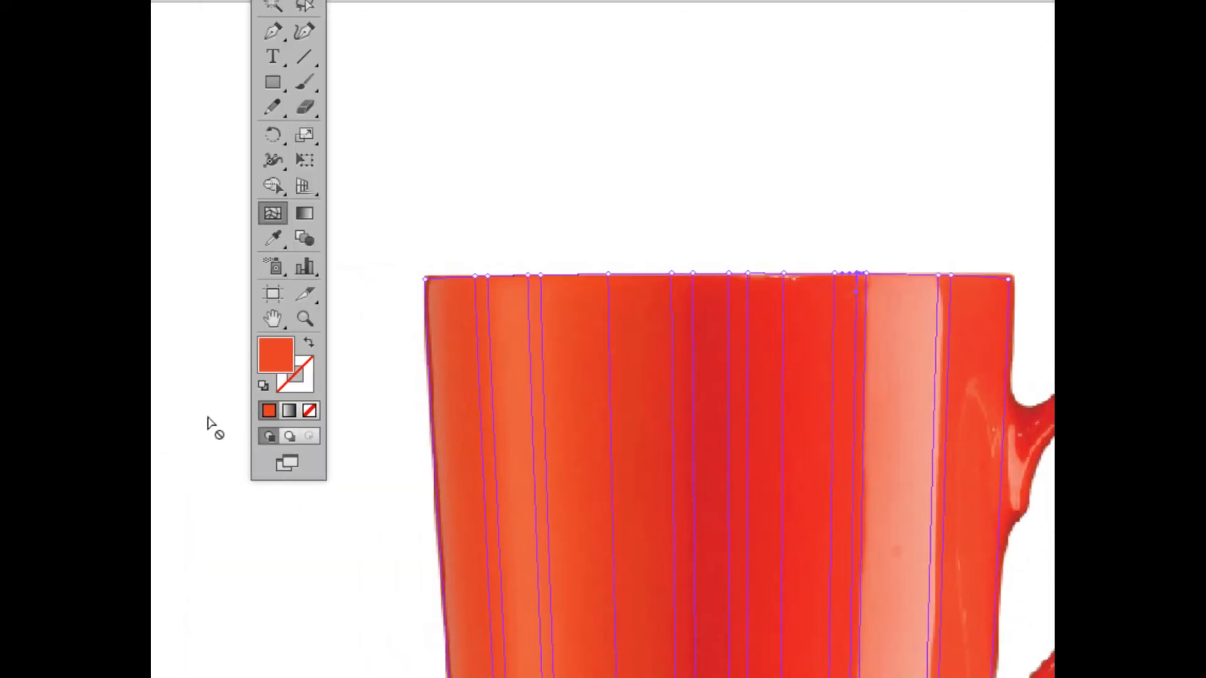
# Add two vertical mesh lines close to the cup body's left edge and check how they run to the base
pyautogui.click(439, 278)
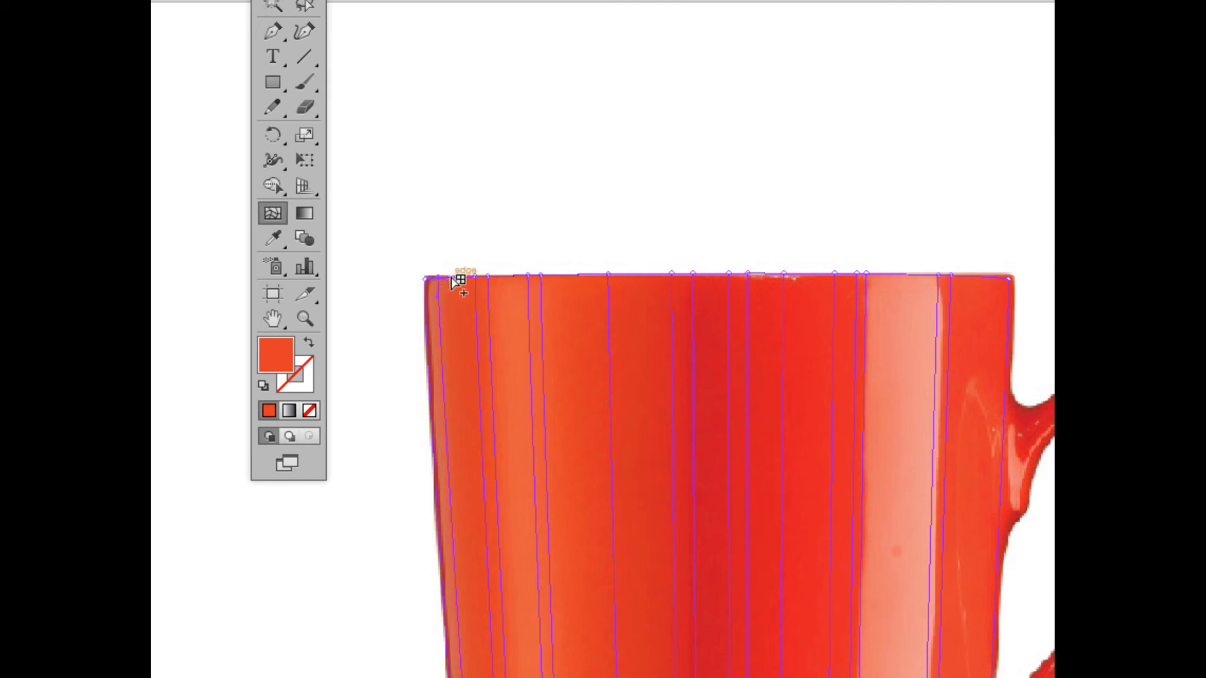
pyautogui.scroll(-1, 475, 506)
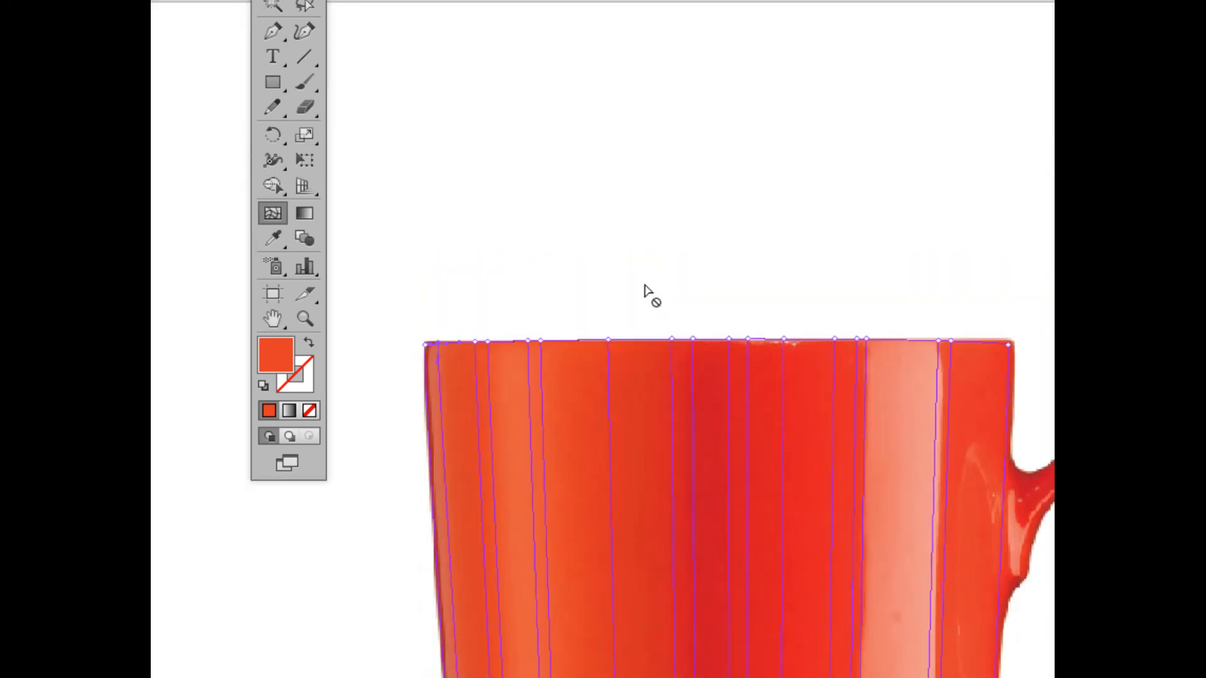
pyautogui.scroll(-5, 647, 291)
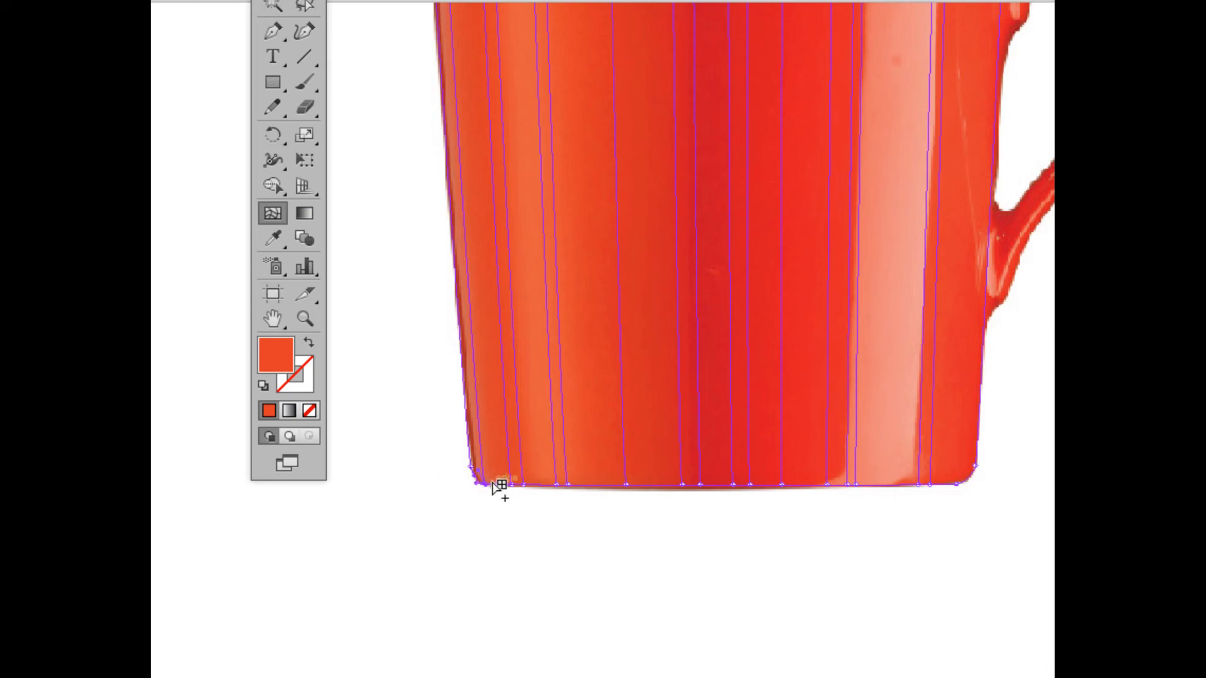
pyautogui.scroll(5, 549, 280)
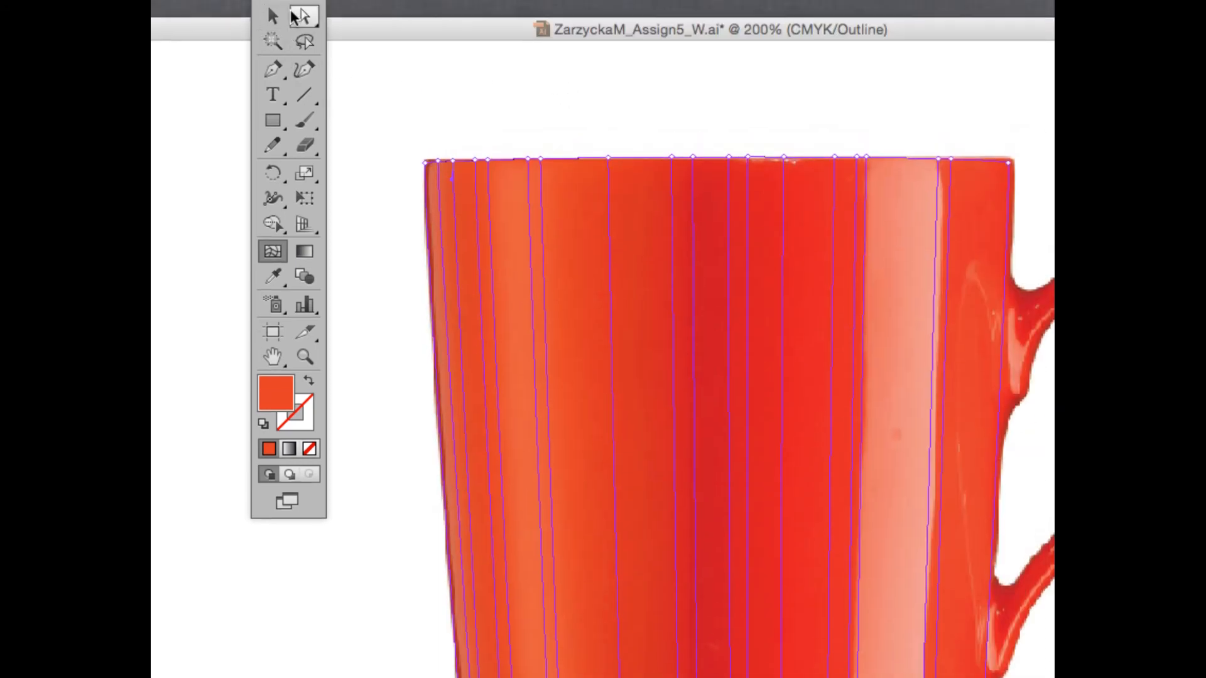
# Colour the rim mesh point of the first line inside the cup's left edge with orange-red sampled from the photo beside it
pyautogui.click(295, 16)
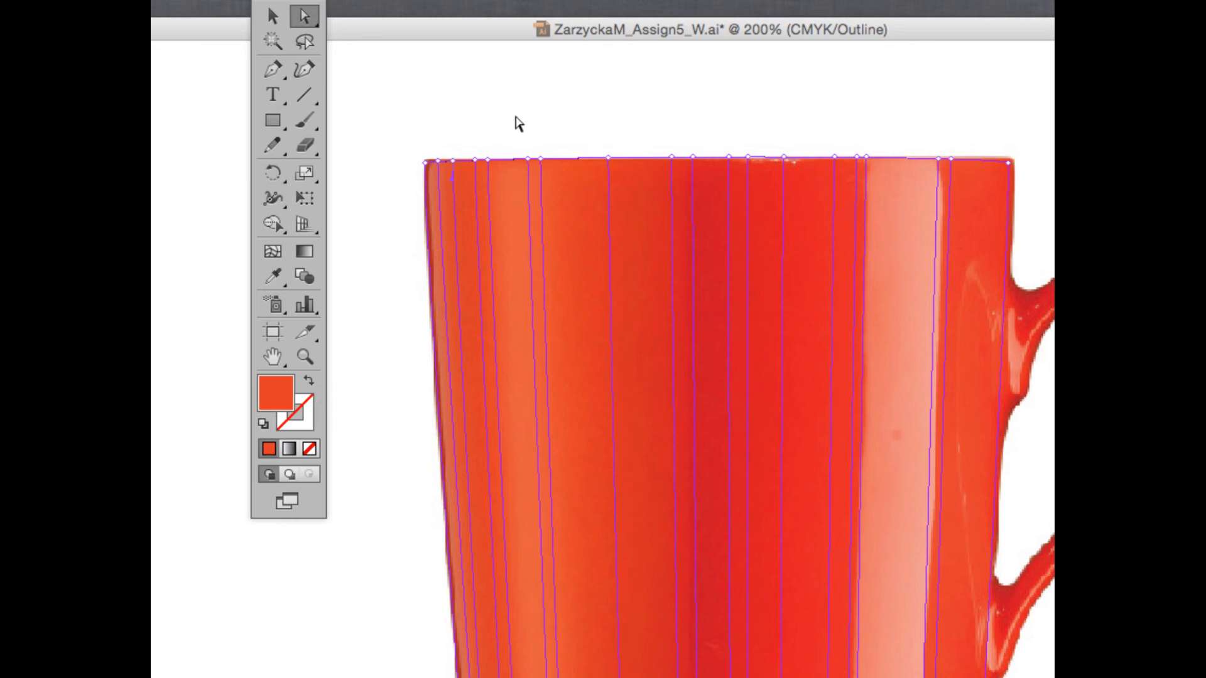
pyautogui.click(439, 163)
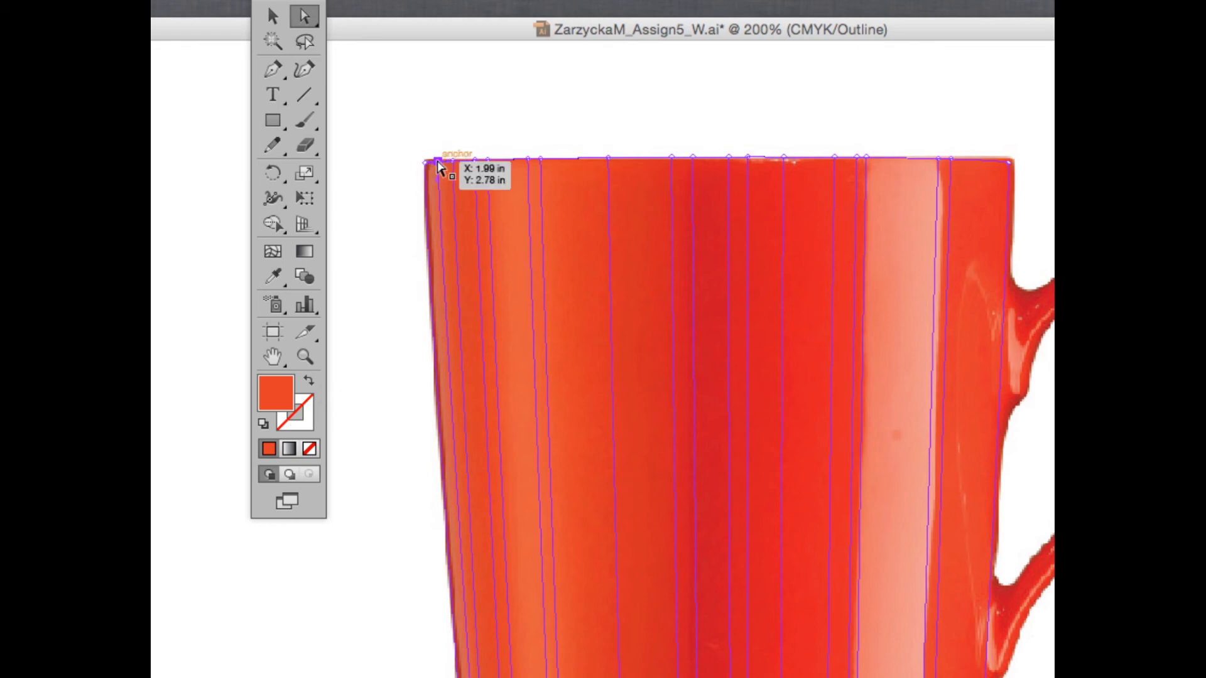
pyautogui.press('i')
pyautogui.click(446, 170)
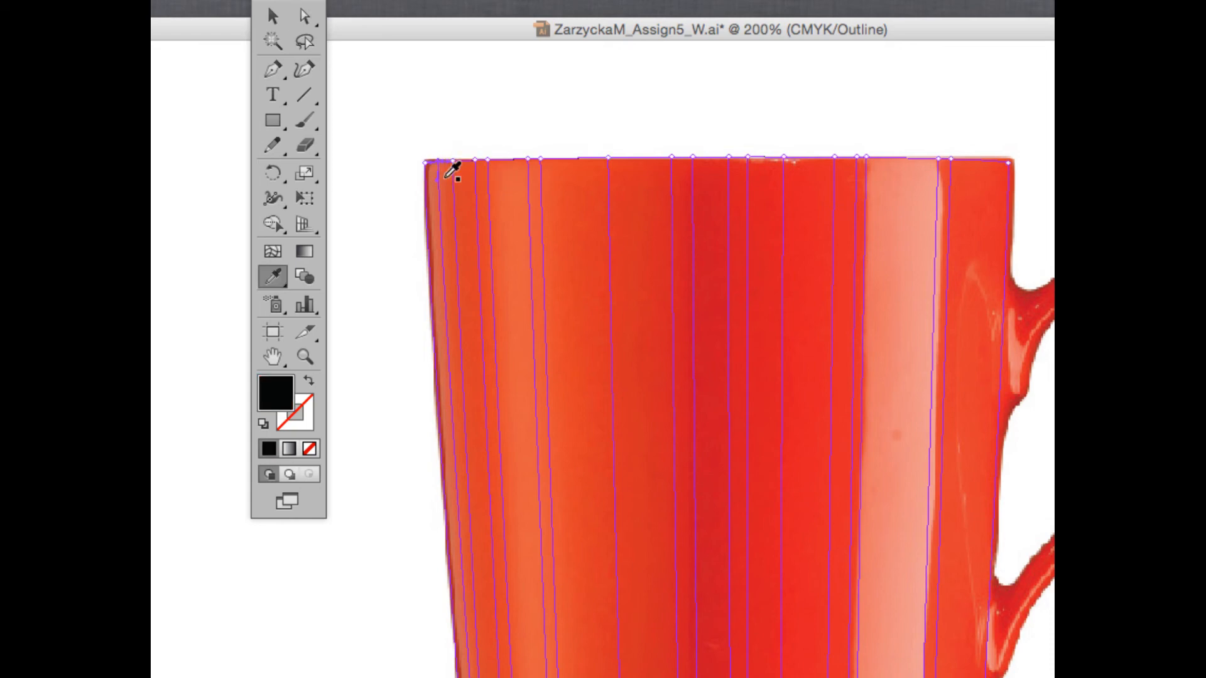
pyautogui.click(448, 169)
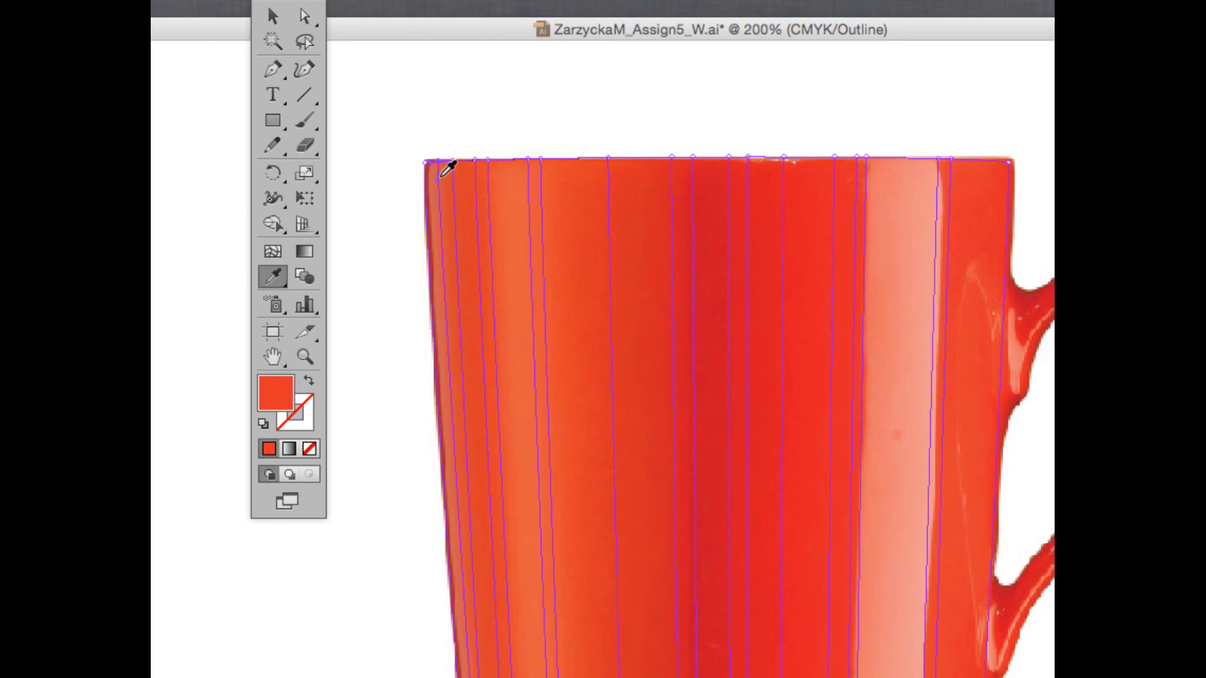
# Colour the mesh point at the cup body's top-left corner with the lighter orange sampled from the photo just inside the edge
pyautogui.press('a')
pyautogui.press('i')
pyautogui.click(434, 168)
pyautogui.click(435, 170)
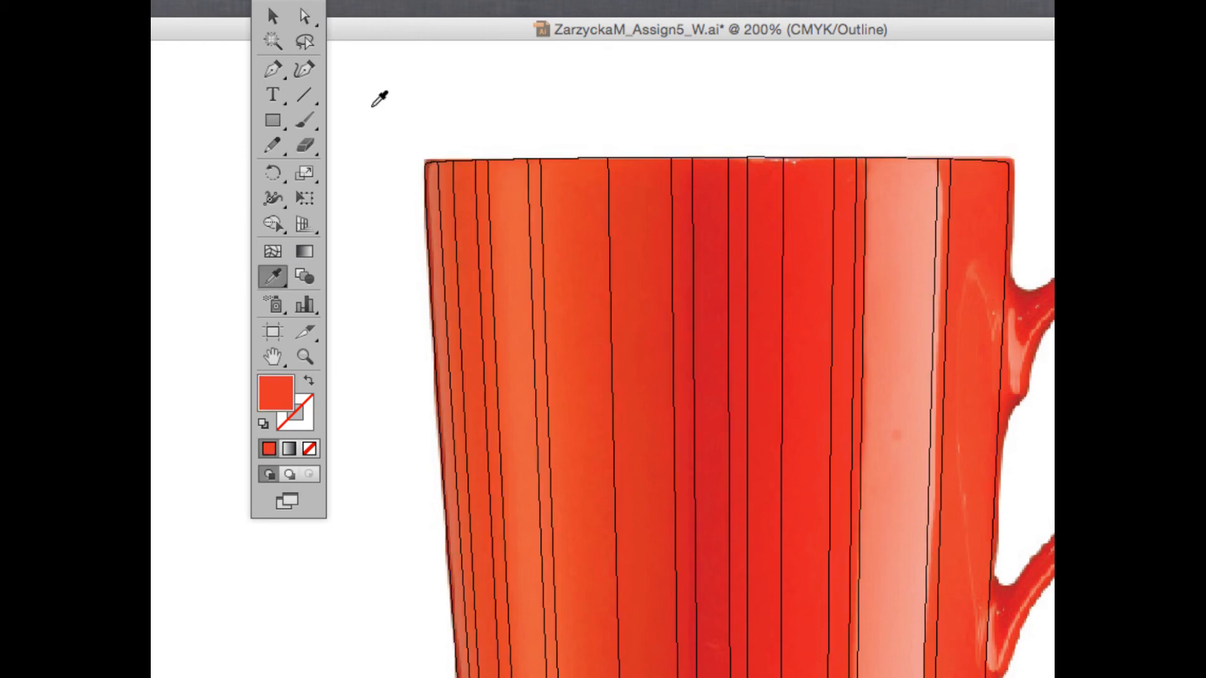
pyautogui.click(305, 16)
pyautogui.press('super+a')
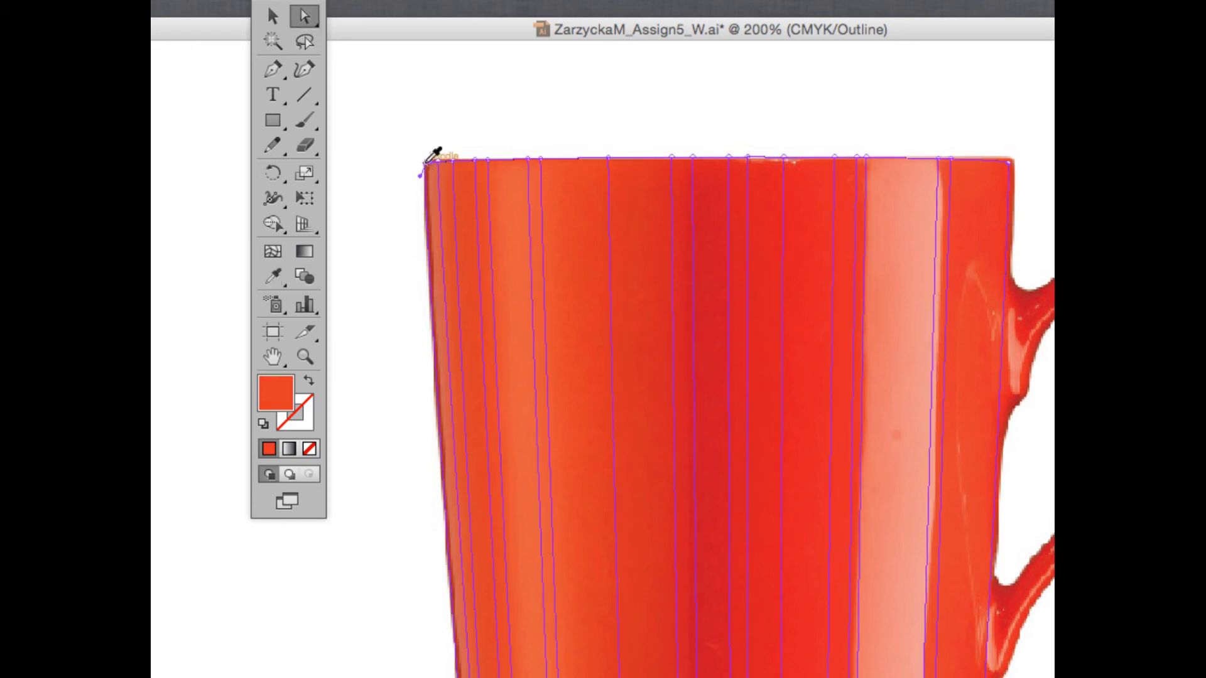
pyautogui.press('i')
pyautogui.click(434, 174)
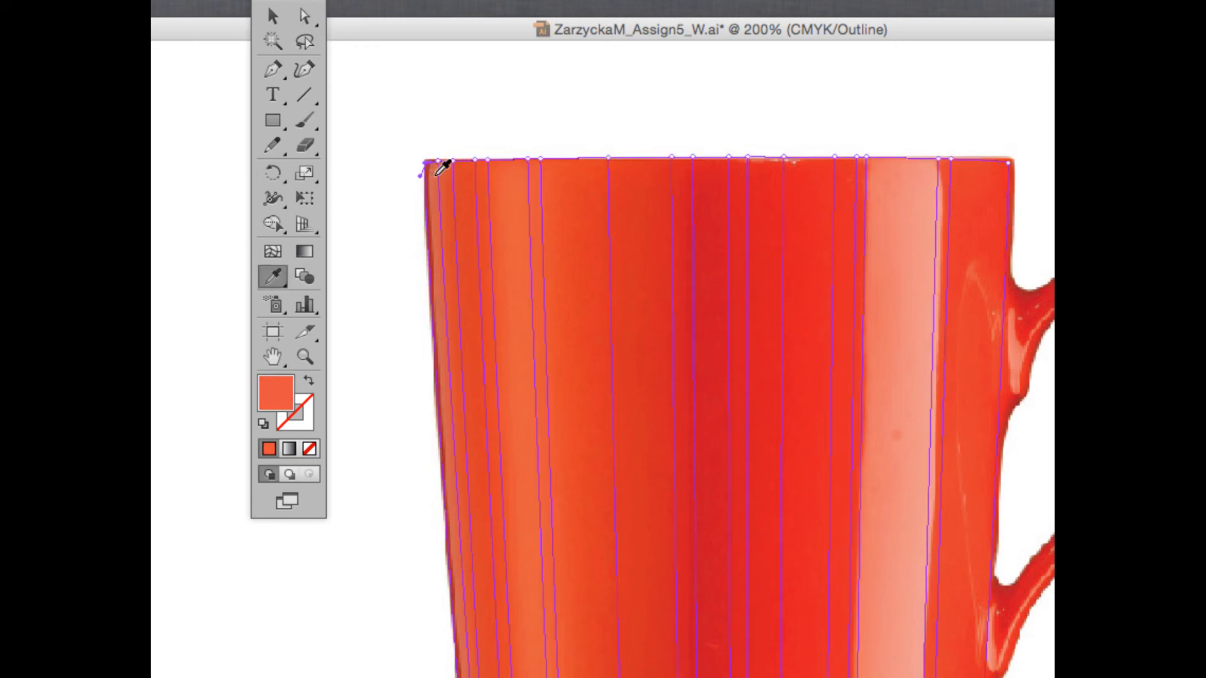
# Colour the rim points of the second line from the left edge and the next line before the light-orange band with sampled photo colours
pyautogui.press('a')
pyautogui.click(454, 164)
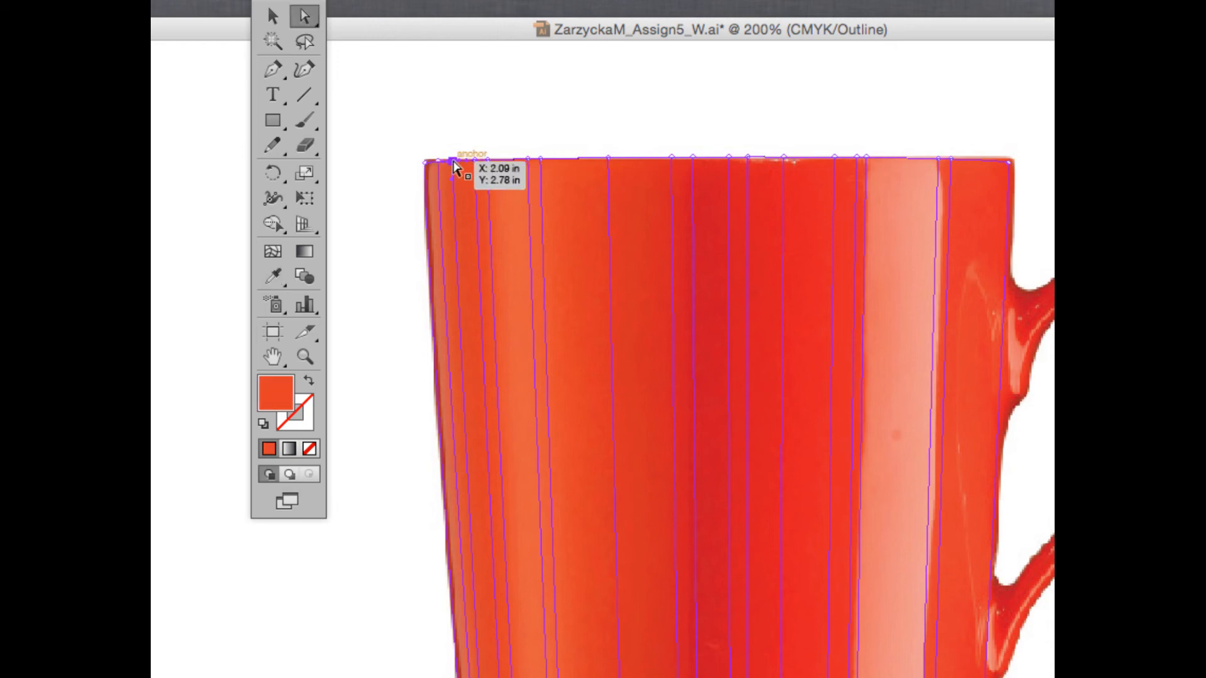
pyautogui.press('i')
pyautogui.click(462, 170)
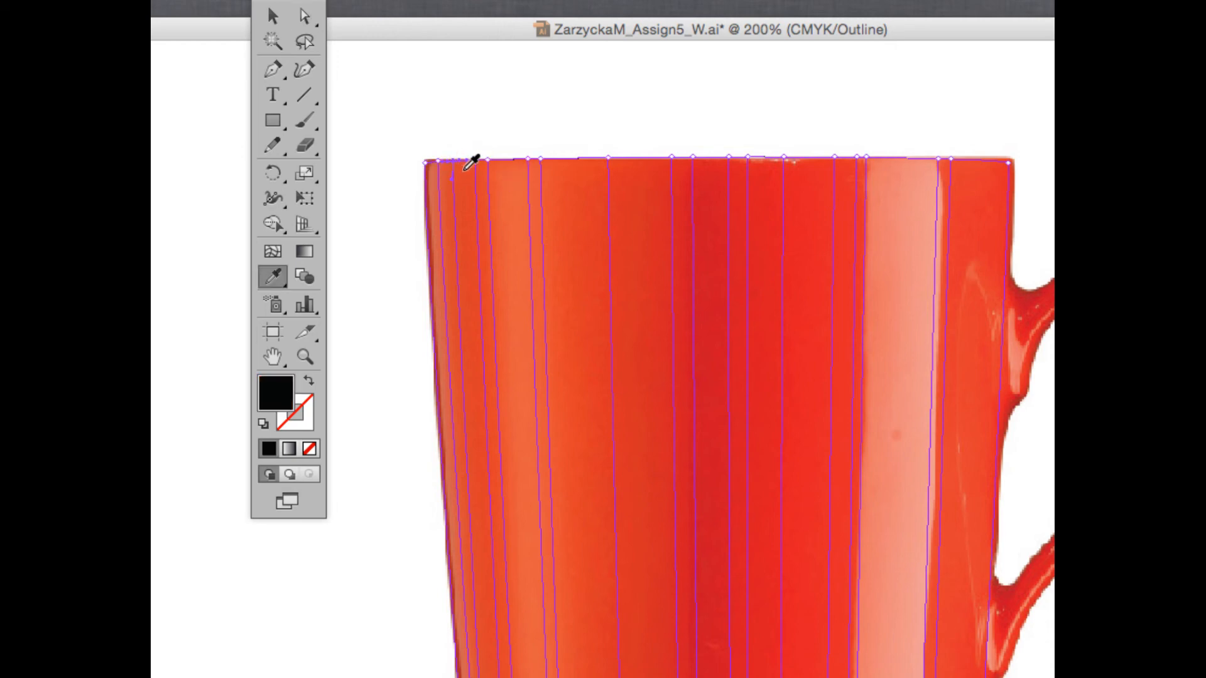
pyautogui.click(465, 168)
pyautogui.press('a')
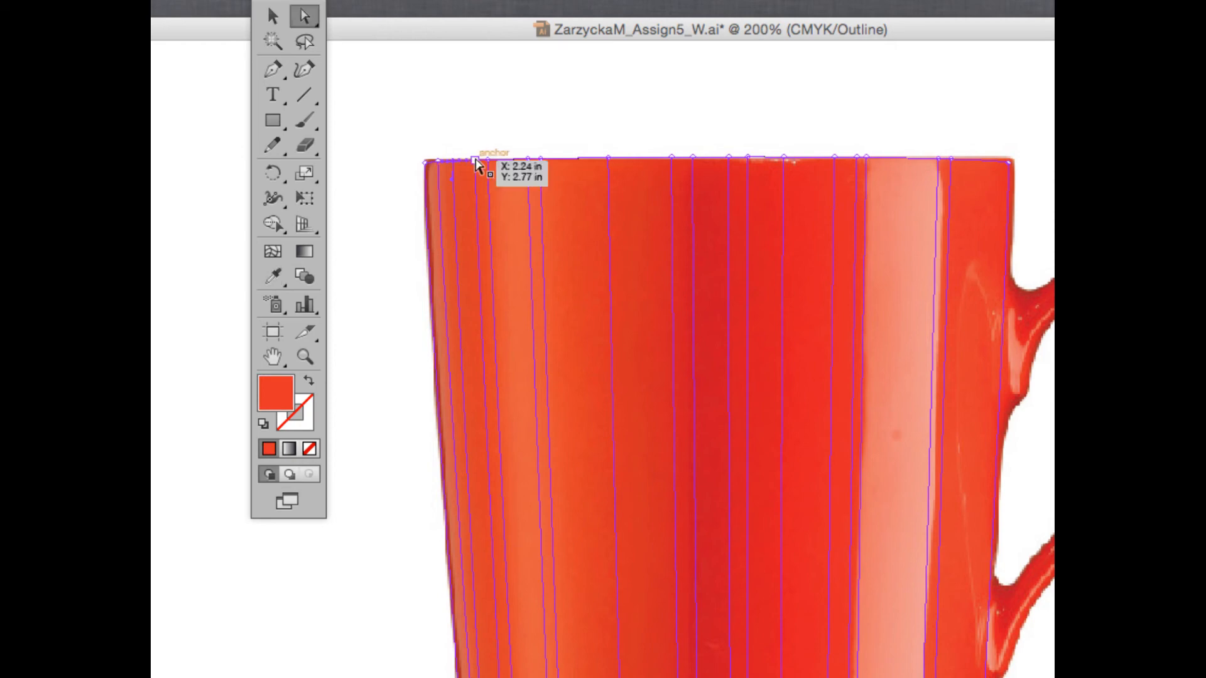
pyautogui.press('i')
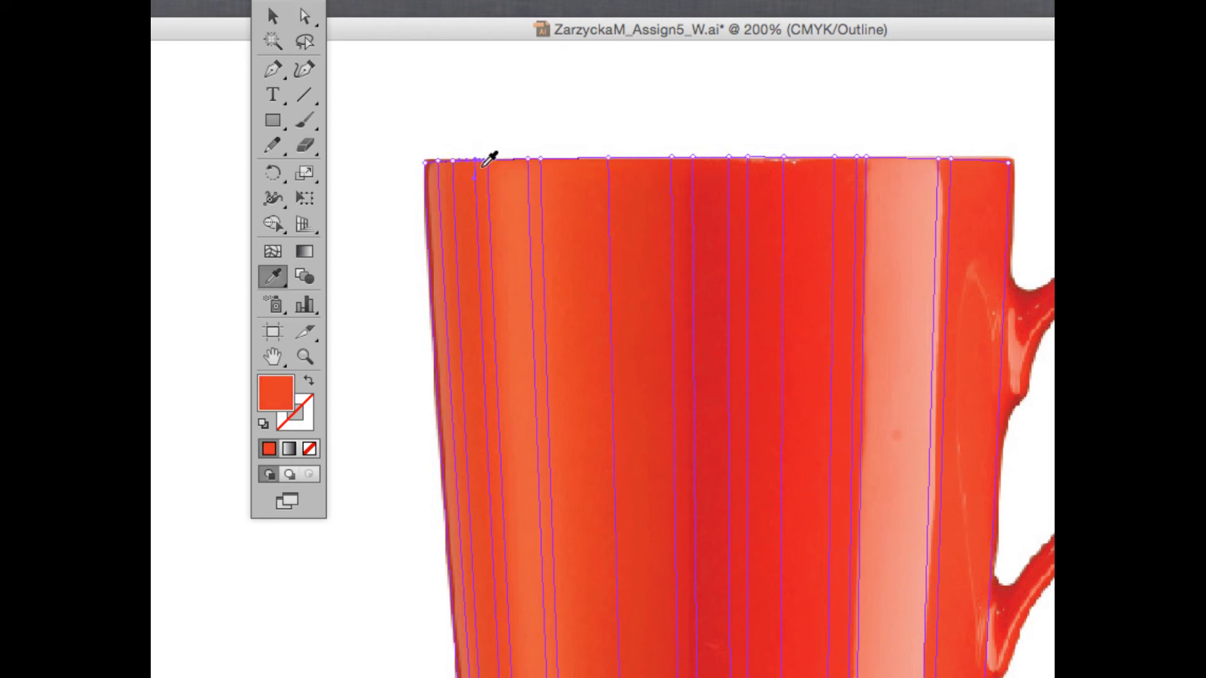
# Colour both rim mesh points at the right edge of the light-orange band with light orange sampled from the photo beside them
pyautogui.press('a')
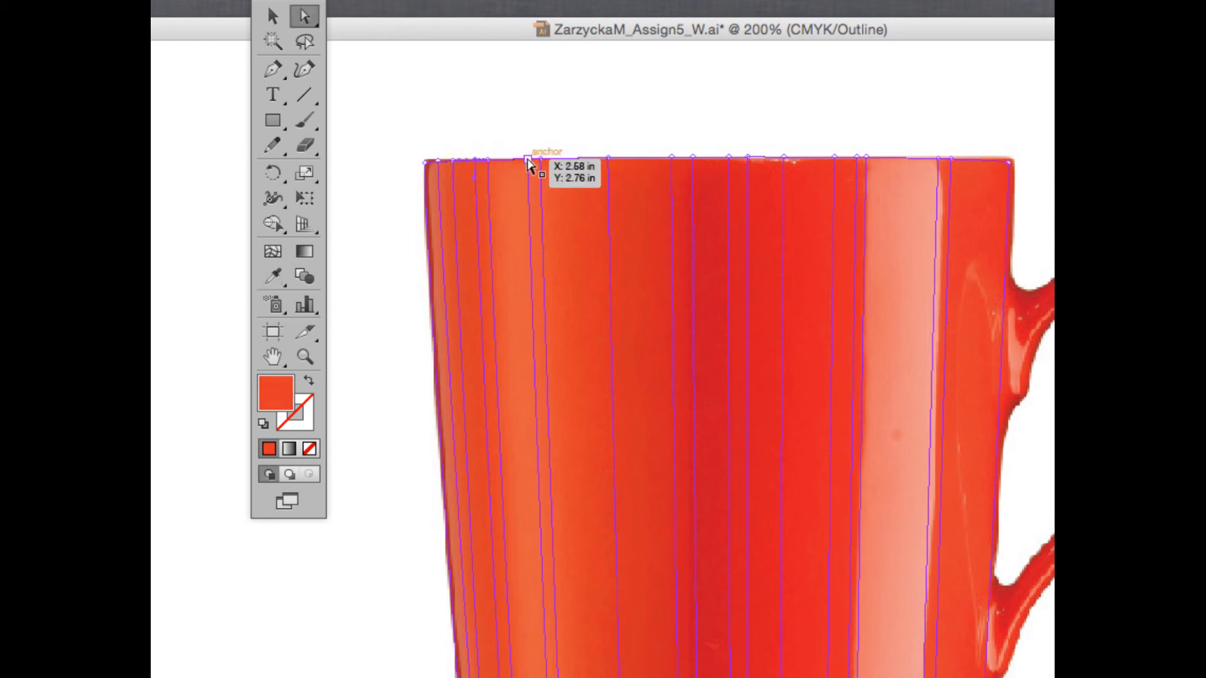
pyautogui.press('i')
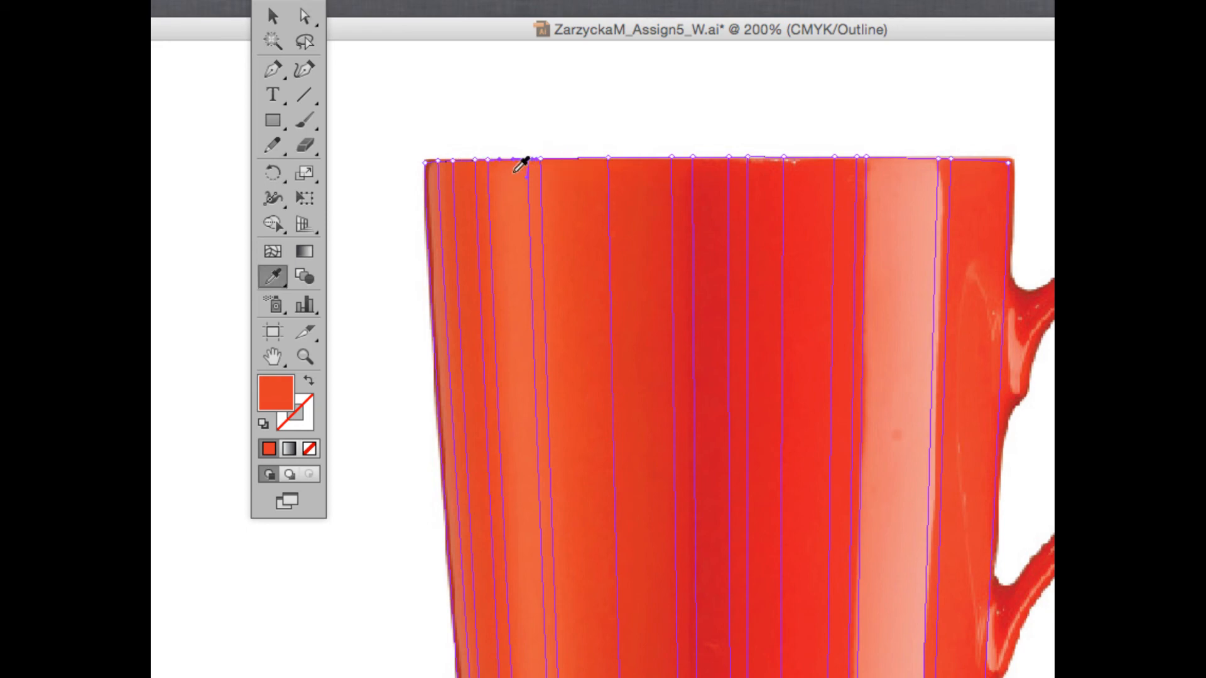
pyautogui.click(520, 170)
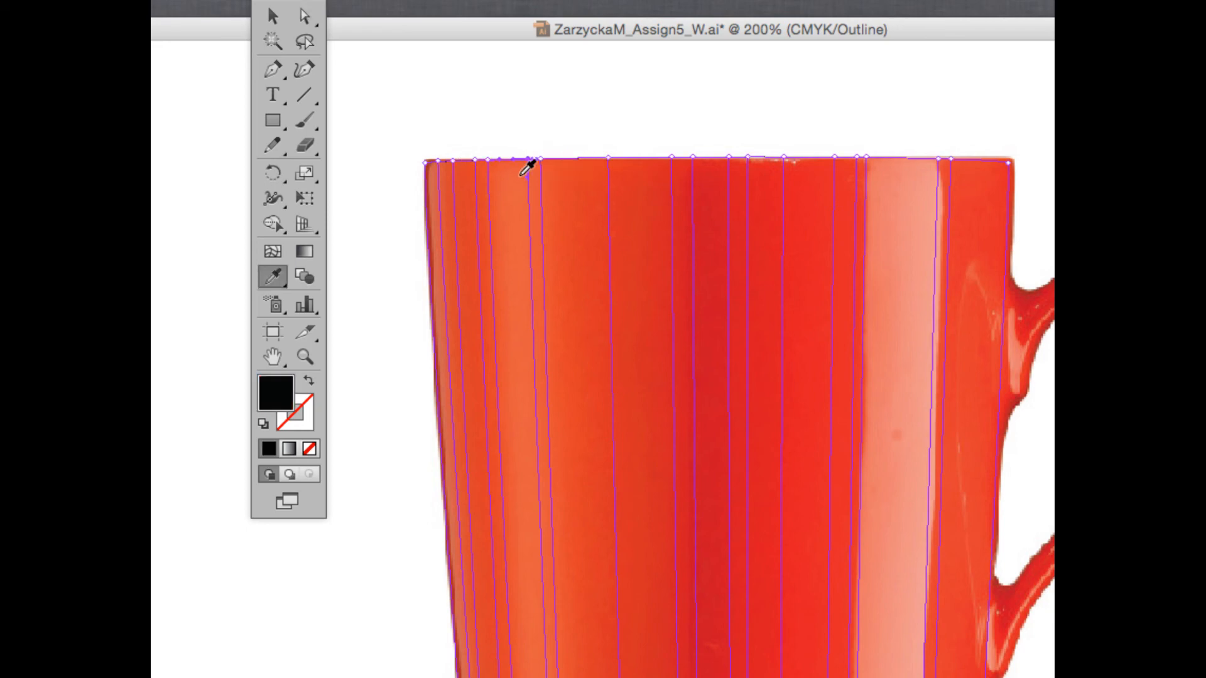
pyautogui.click(521, 169)
pyautogui.press('a')
pyautogui.click(539, 160)
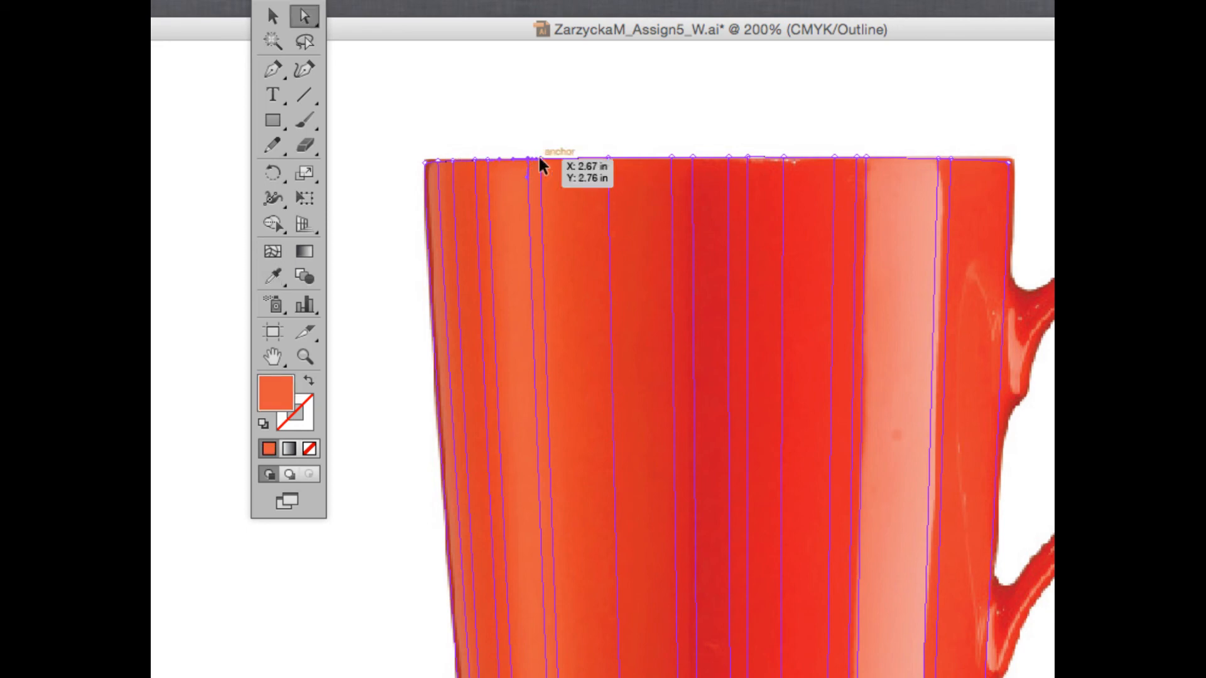
pyautogui.press('i')
pyautogui.click(543, 169)
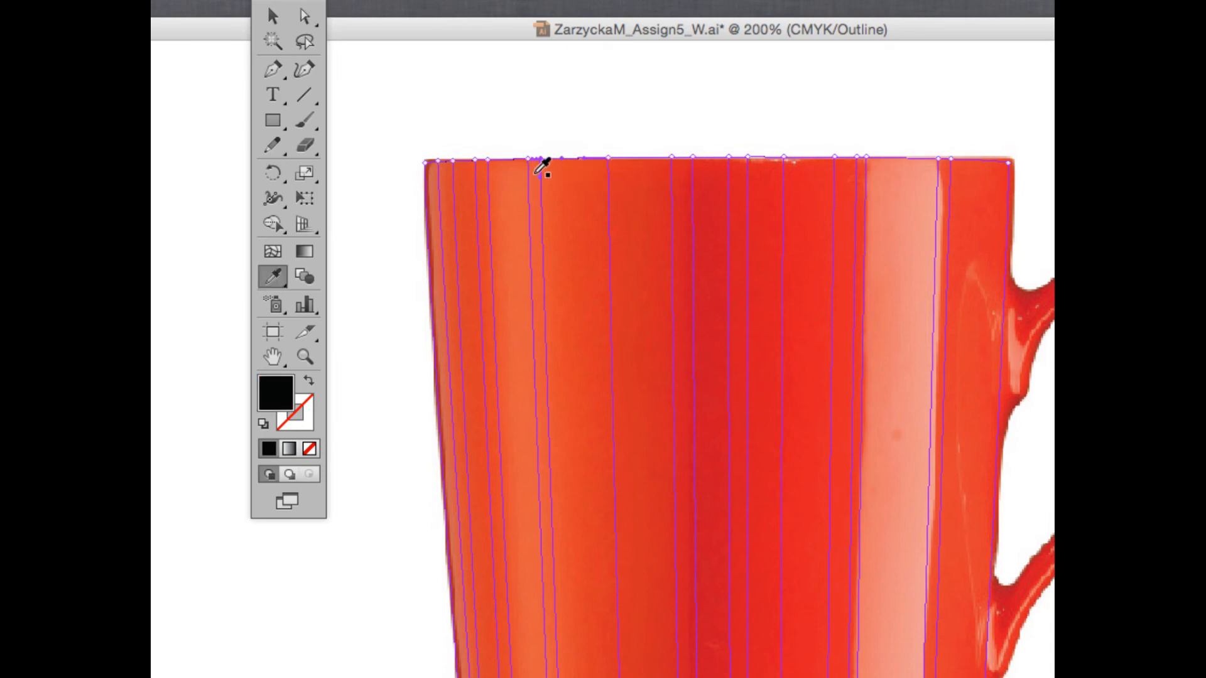
pyautogui.click(543, 170)
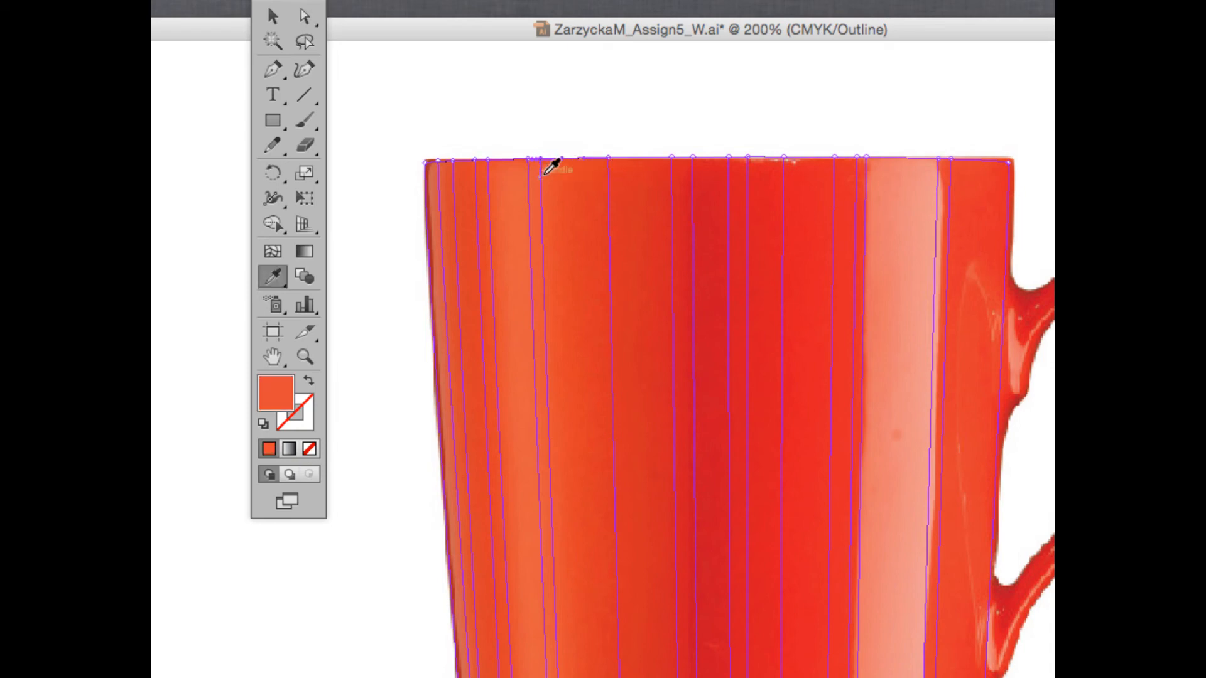
# Colour the rim point of the single mesh line between the light-orange and dark red bands with orange-red sampled from the photo
pyautogui.press('a')
pyautogui.click(609, 159)
pyautogui.press('i')
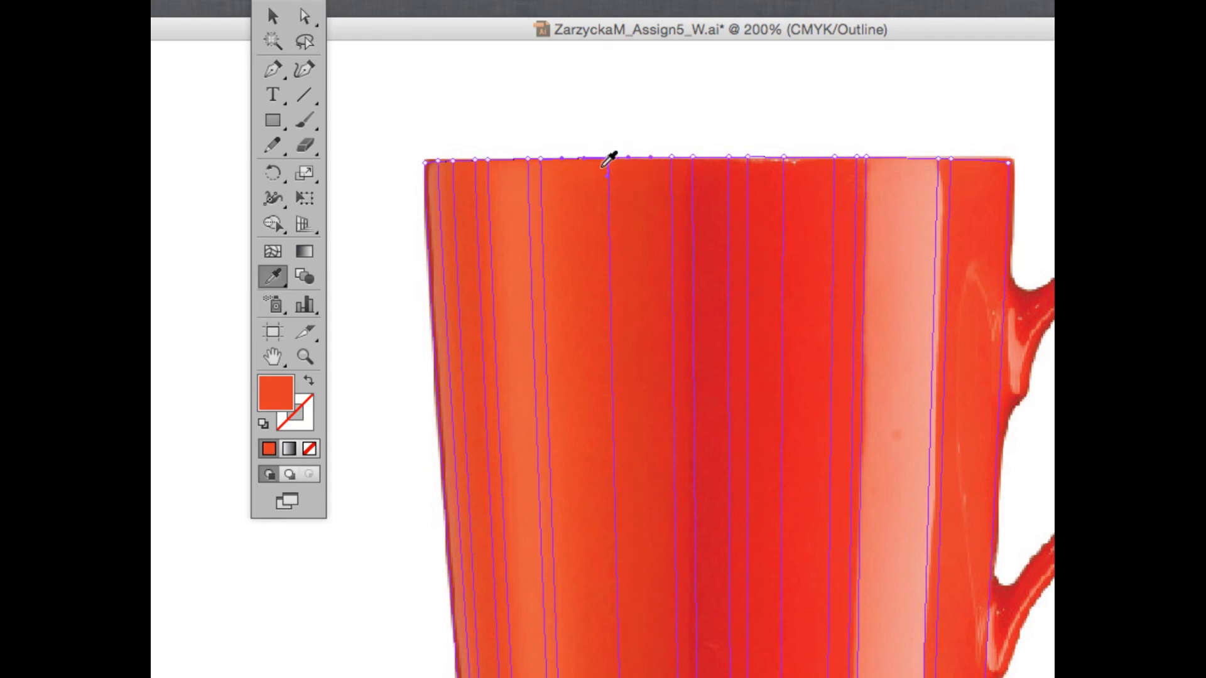
pyautogui.click(600, 169)
# Colour both rim mesh points at the left edge of the dark red band with reds sampled from the photo beside them
pyautogui.press('a')
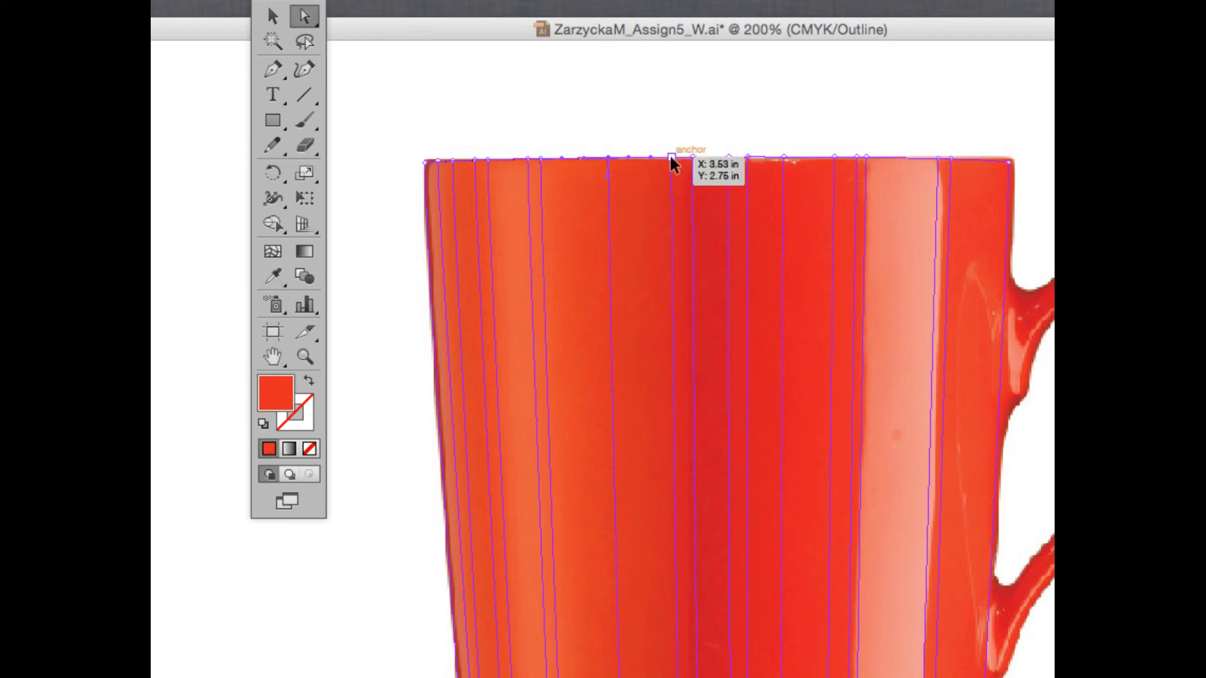
pyautogui.click(672, 157)
pyautogui.press('i')
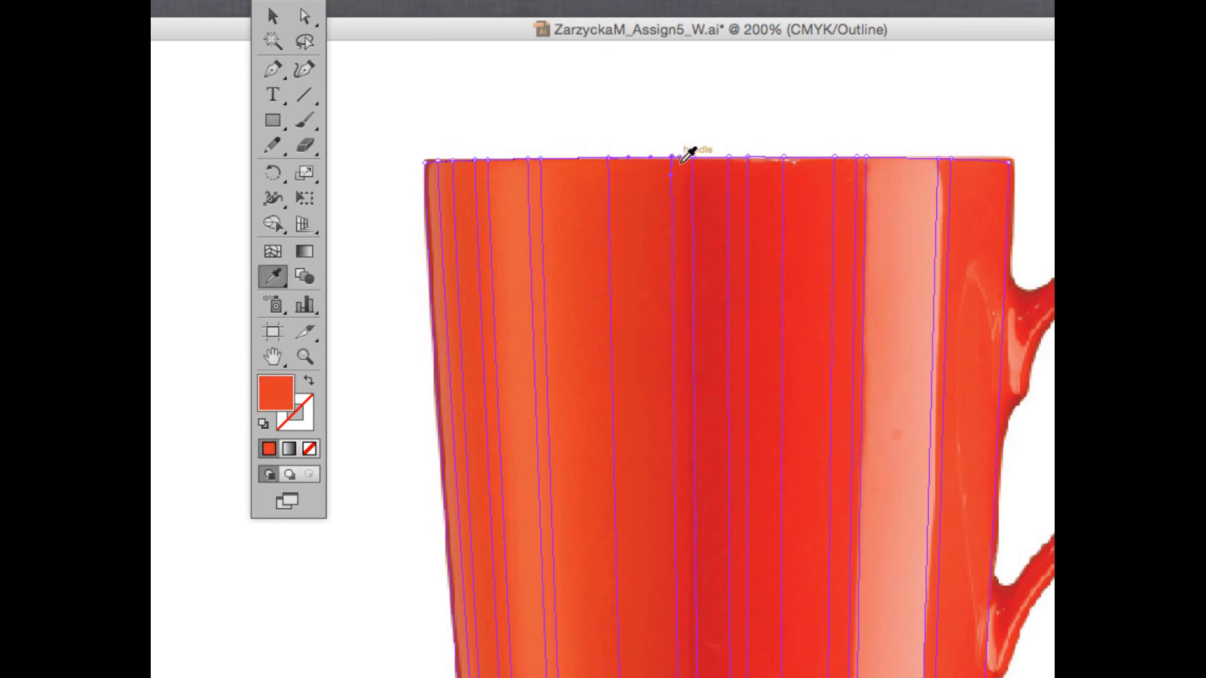
pyautogui.click(668, 164)
pyautogui.click(666, 167)
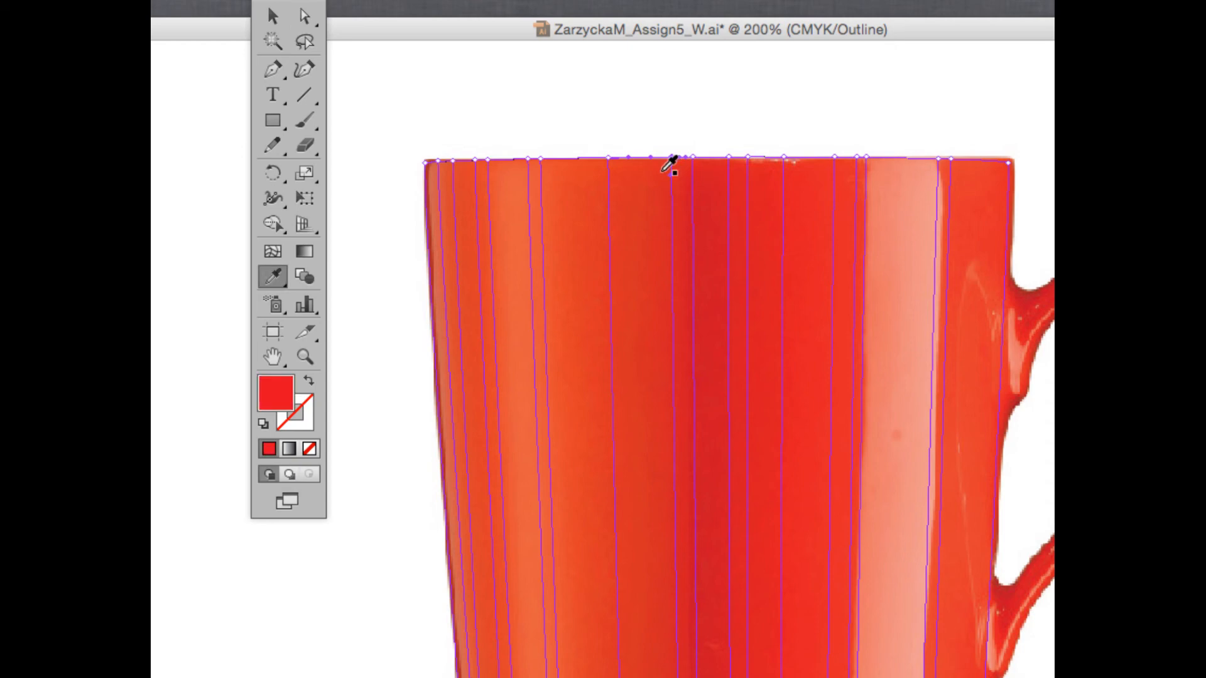
pyautogui.press('a')
pyautogui.click(693, 159)
pyautogui.press('i')
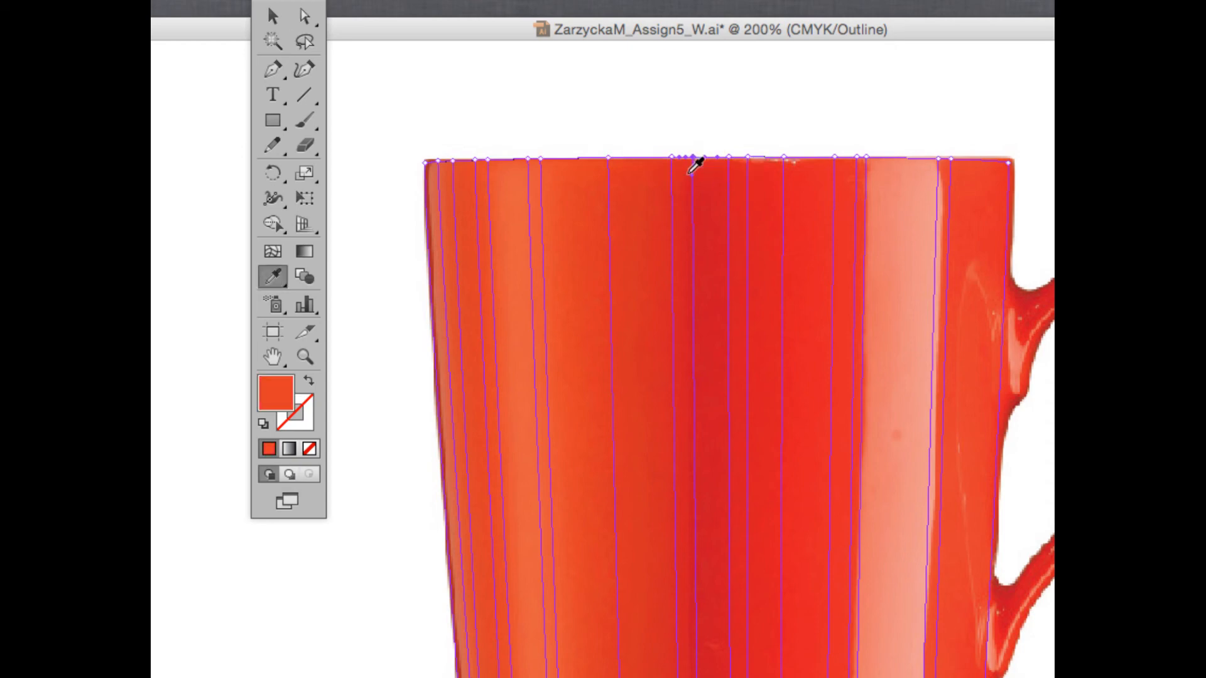
pyautogui.click(687, 174)
pyautogui.click(687, 173)
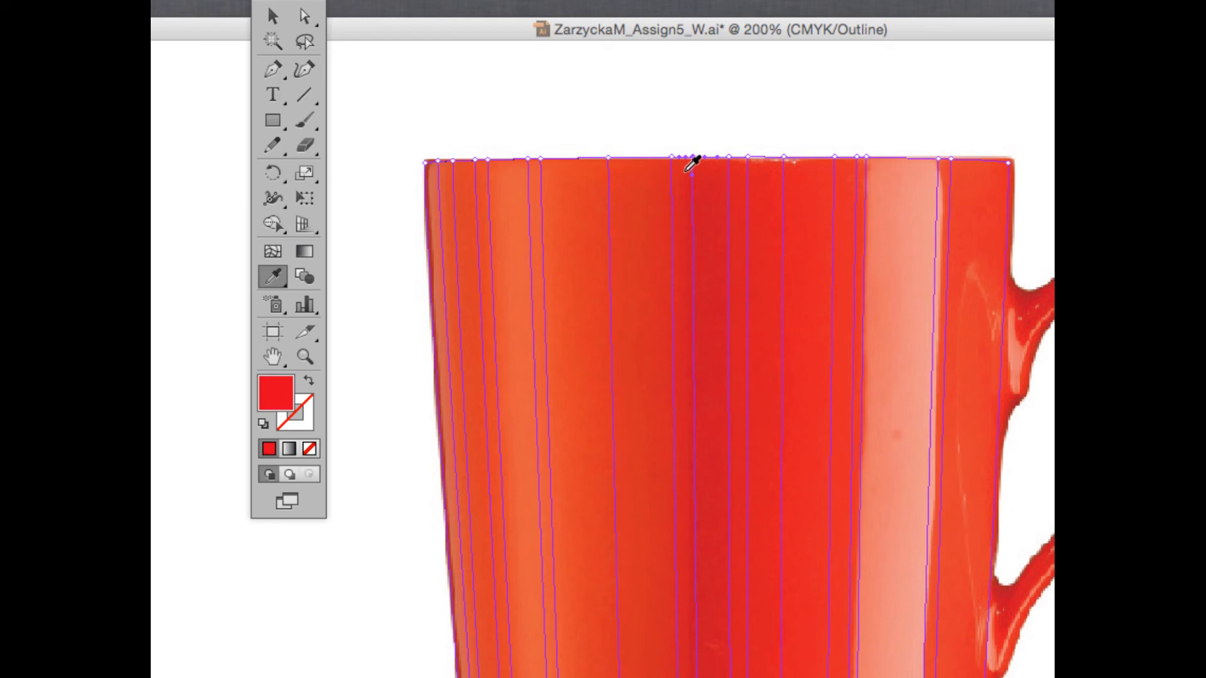
# Colour the rim point of the first mesh line at the dark red band's right edge with red sampled from the photo
pyautogui.press('a')
pyautogui.click(729, 157)
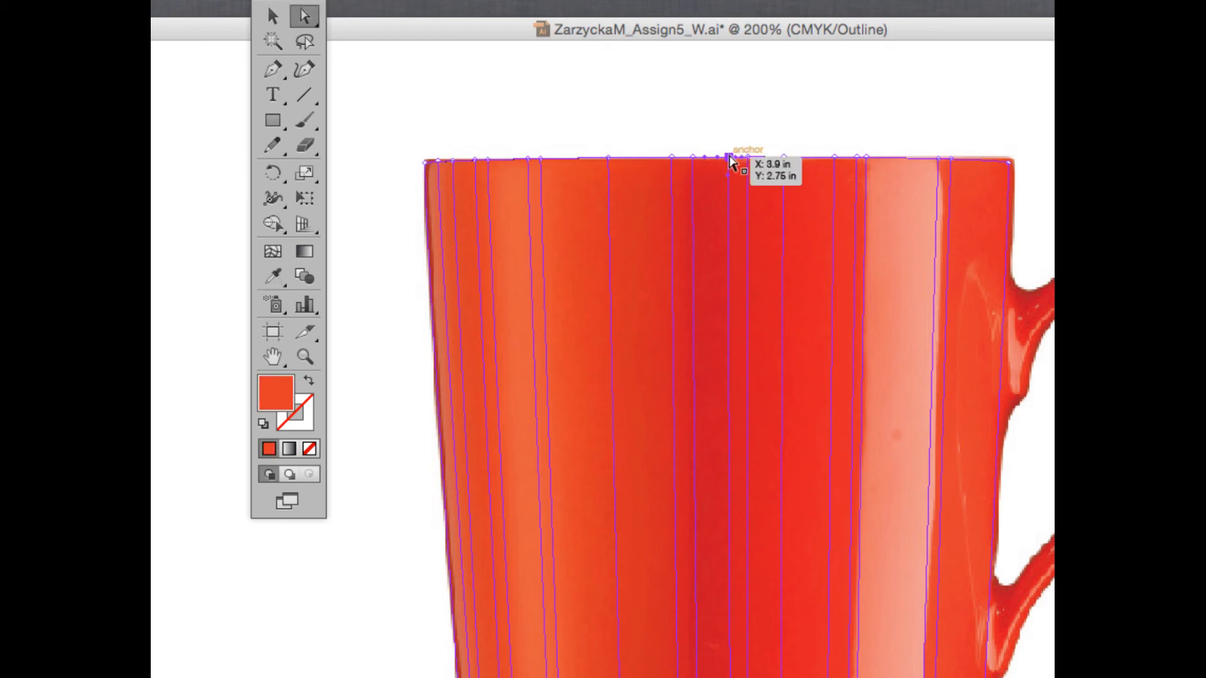
pyautogui.press('i')
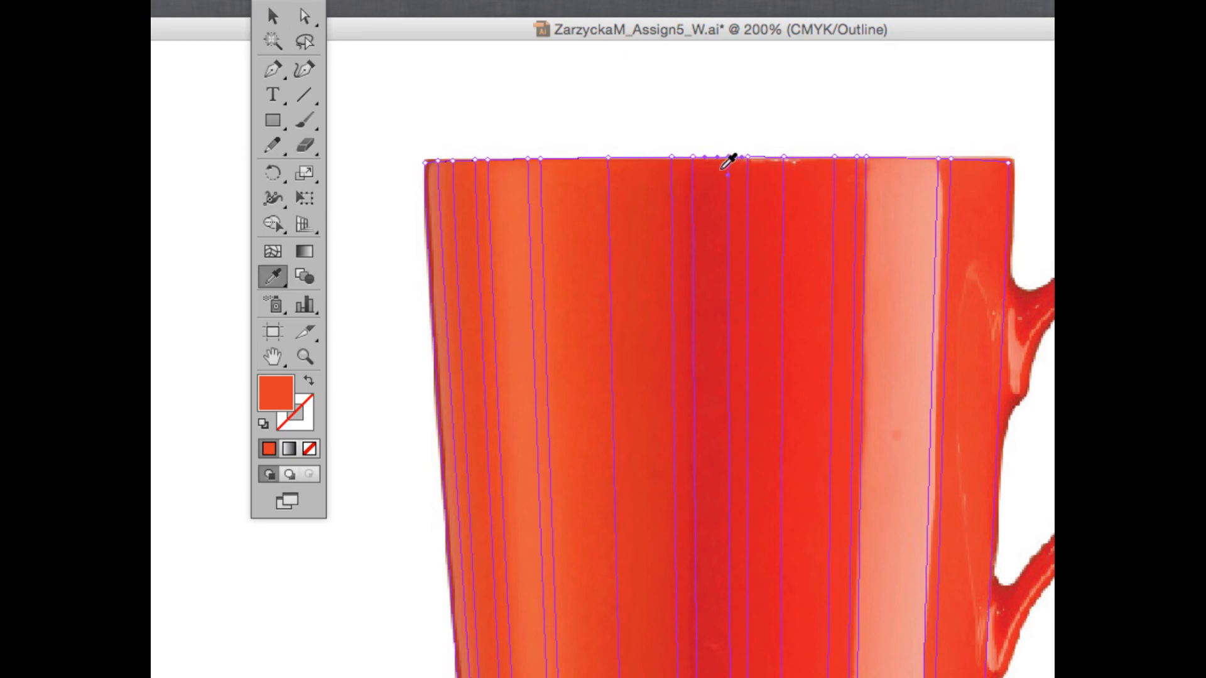
pyautogui.click(721, 167)
pyautogui.click(736, 170)
pyautogui.click(737, 169)
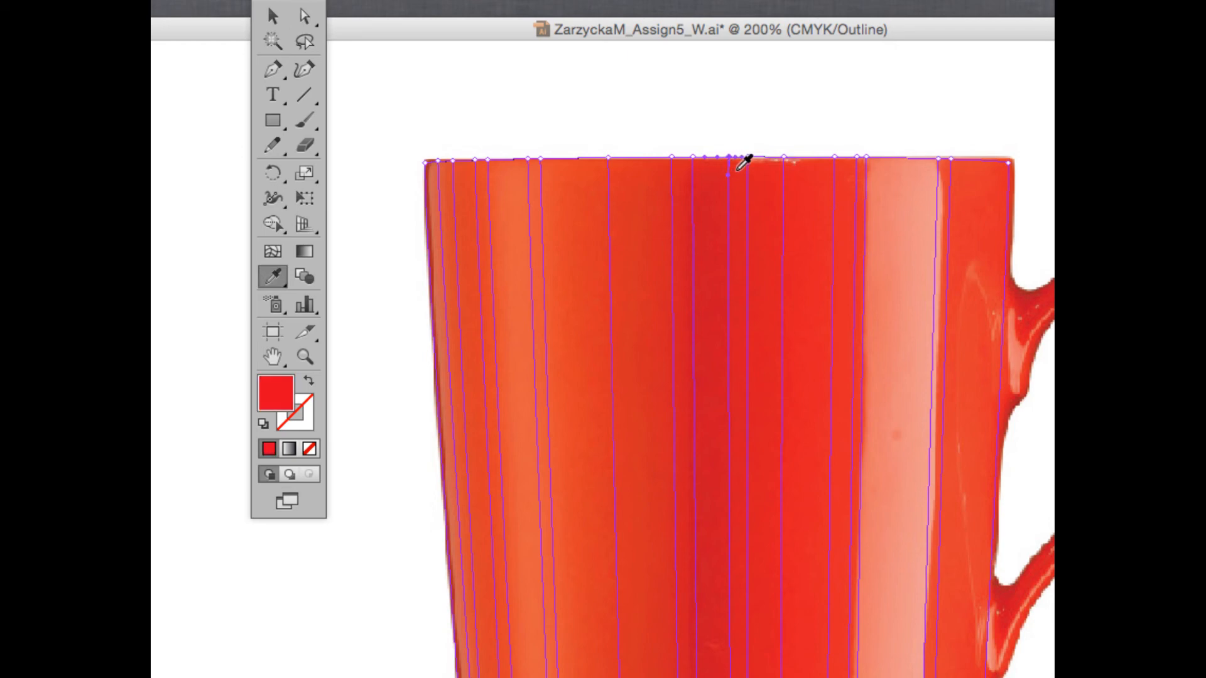
# Colour the rim point of the second mesh line at the dark red band's right edge with red sampled from the photo
pyautogui.press('a')
pyautogui.click(747, 157)
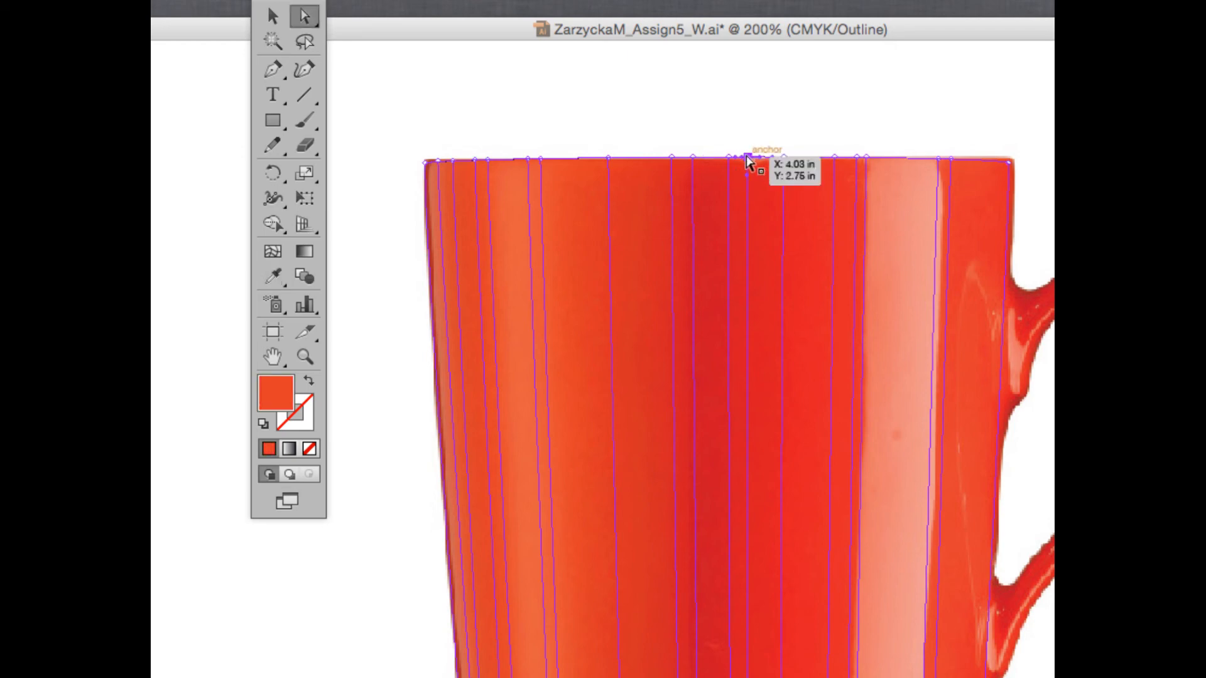
pyautogui.press('i')
pyautogui.click(761, 160)
pyautogui.click(762, 162)
pyautogui.press('a')
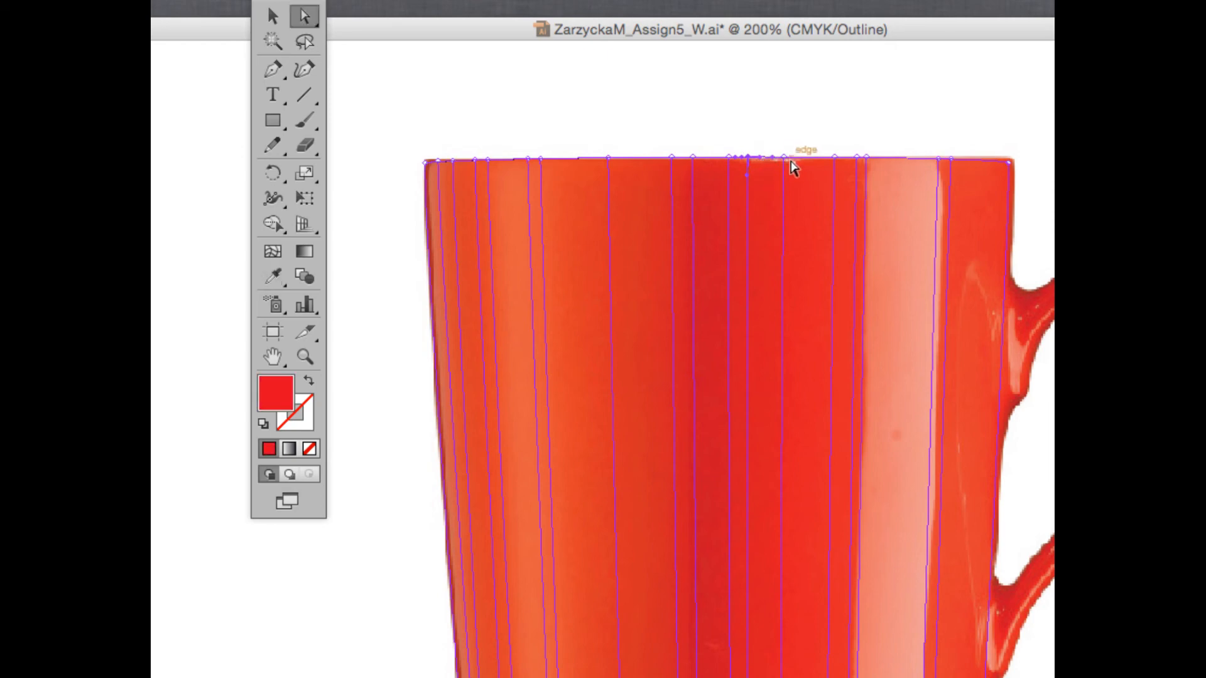
# Colour the rim point of the first single mesh line between the dark red band and the pink highlight with bright red sampled beneath it
pyautogui.click(785, 161)
pyautogui.press('i')
pyautogui.click(793, 180)
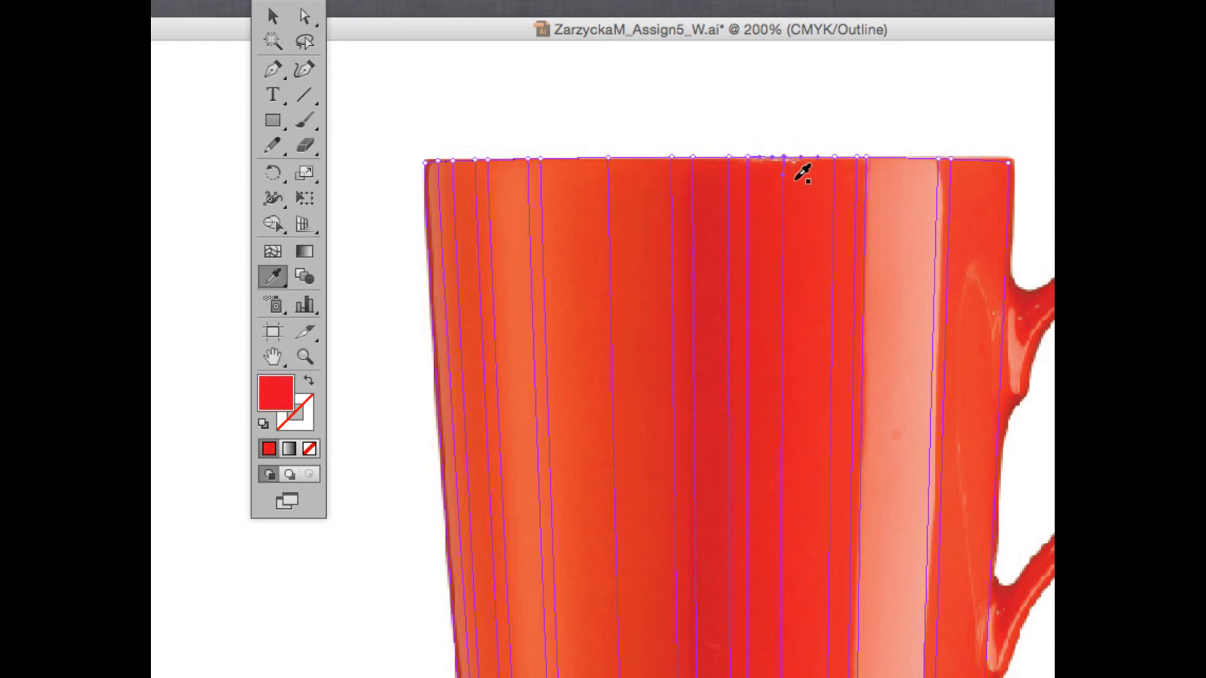
pyautogui.click(793, 181)
pyautogui.click(792, 182)
pyautogui.press('a')
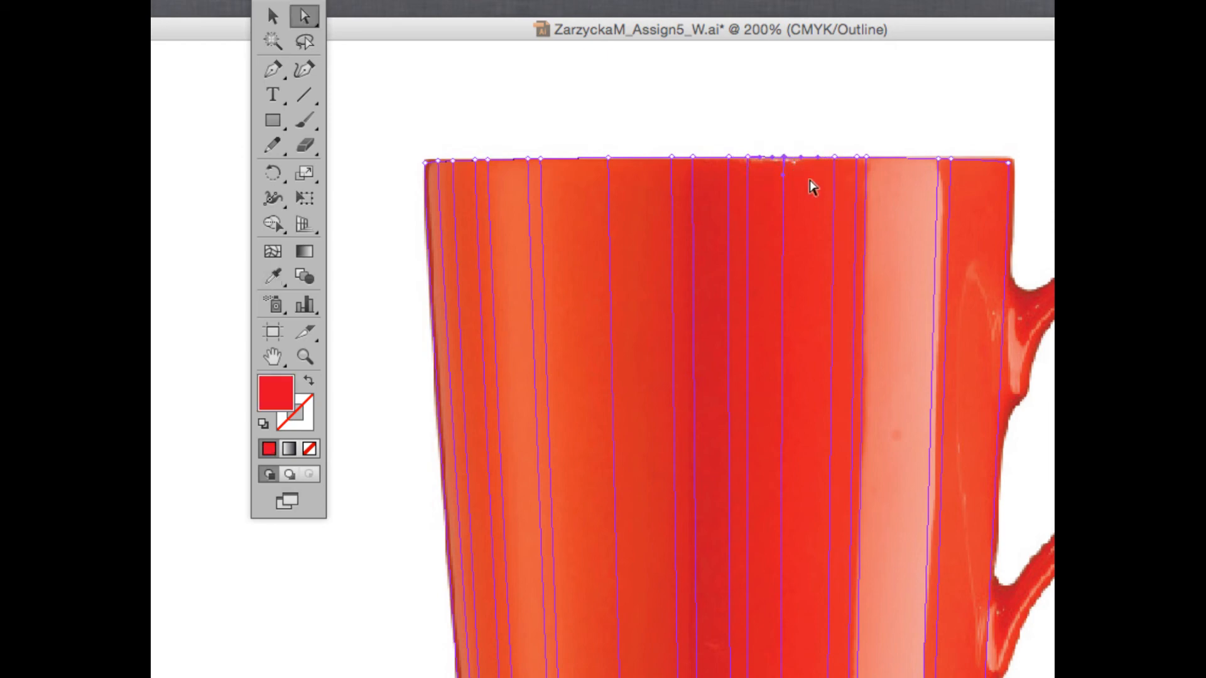
# Try to colour the rim point of the next single mesh line before the pink highlight with red sampled from the photo
pyautogui.click(835, 158)
pyautogui.press('i')
pyautogui.click(828, 173)
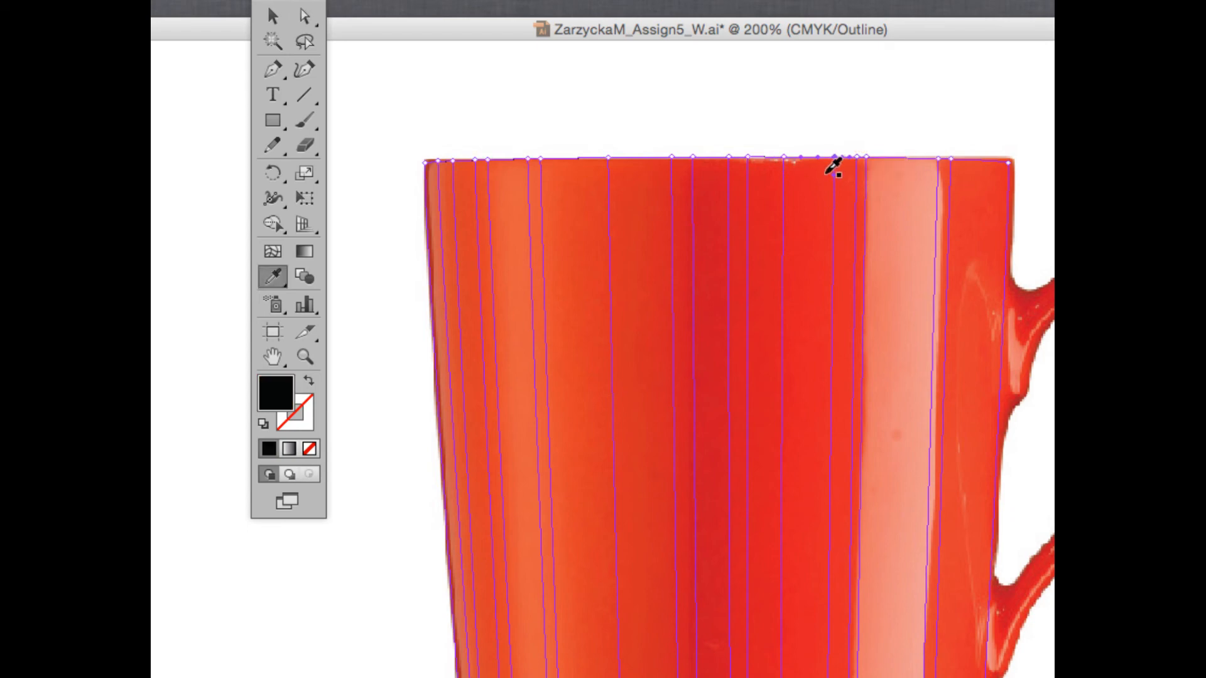
pyautogui.click(831, 181)
pyautogui.click(819, 181)
pyautogui.click(824, 179)
pyautogui.click(837, 188)
pyautogui.press('a')
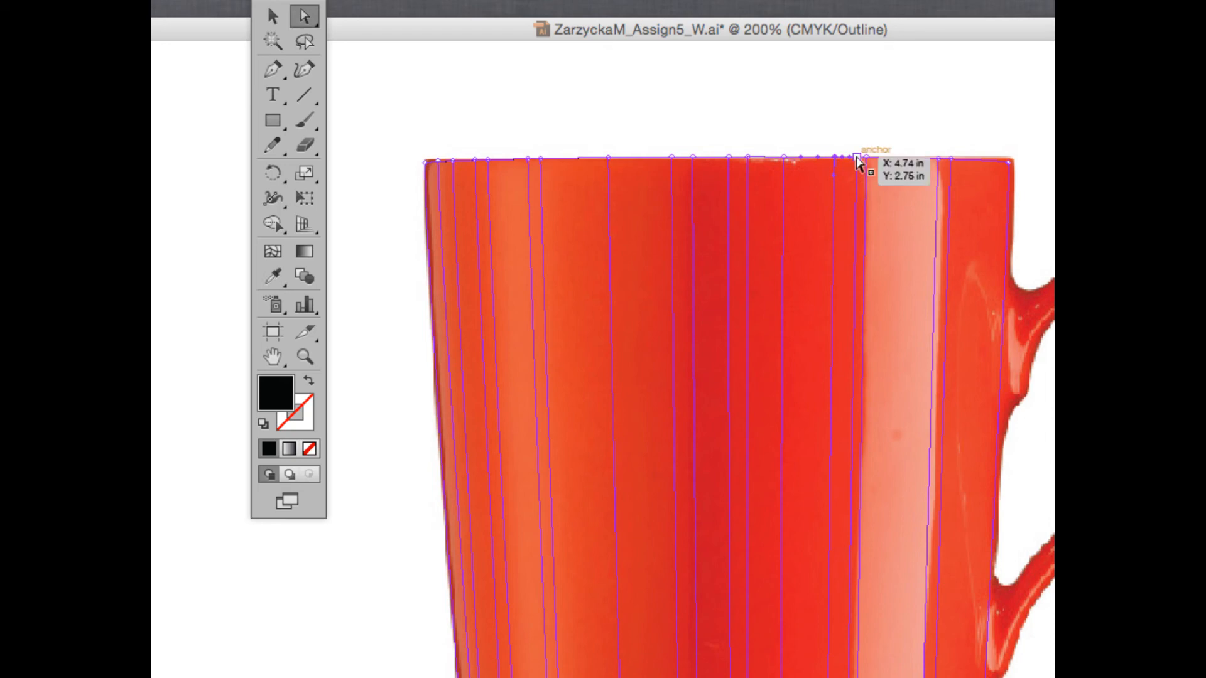
# Colour both rim mesh points at the pink highlight's left edge with reds sampled from the photo beside them
pyautogui.click(857, 158)
pyautogui.press('i')
pyautogui.click(855, 160)
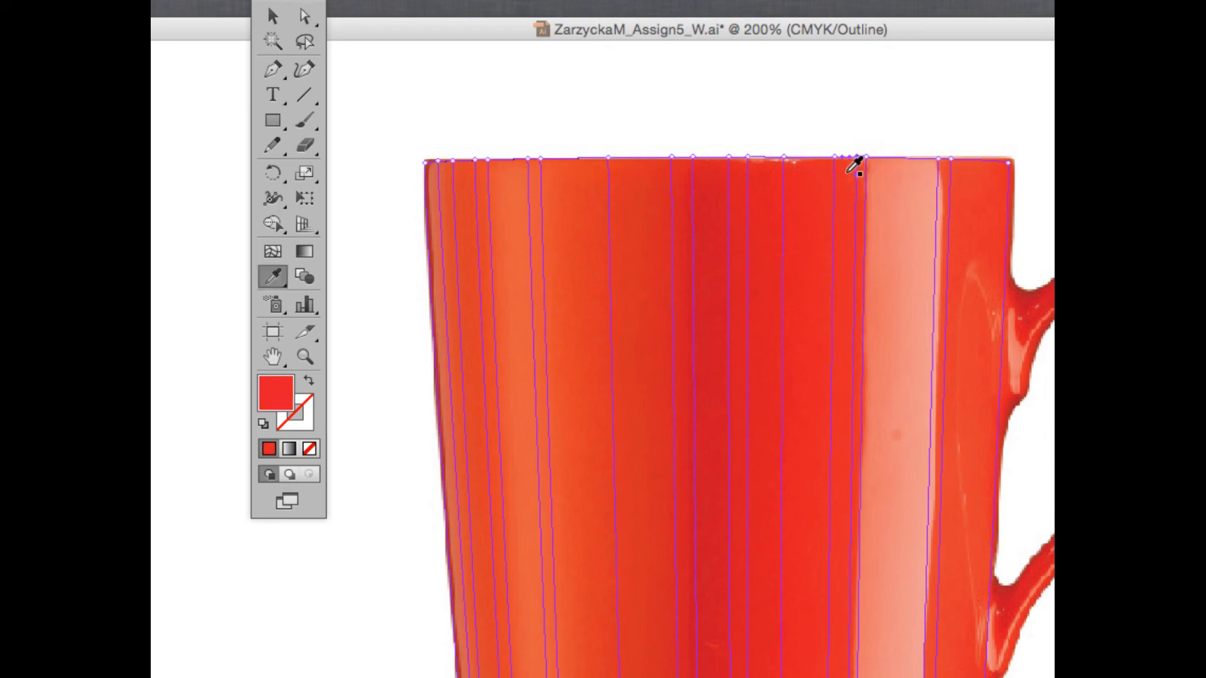
pyautogui.press('a')
pyautogui.click(867, 162)
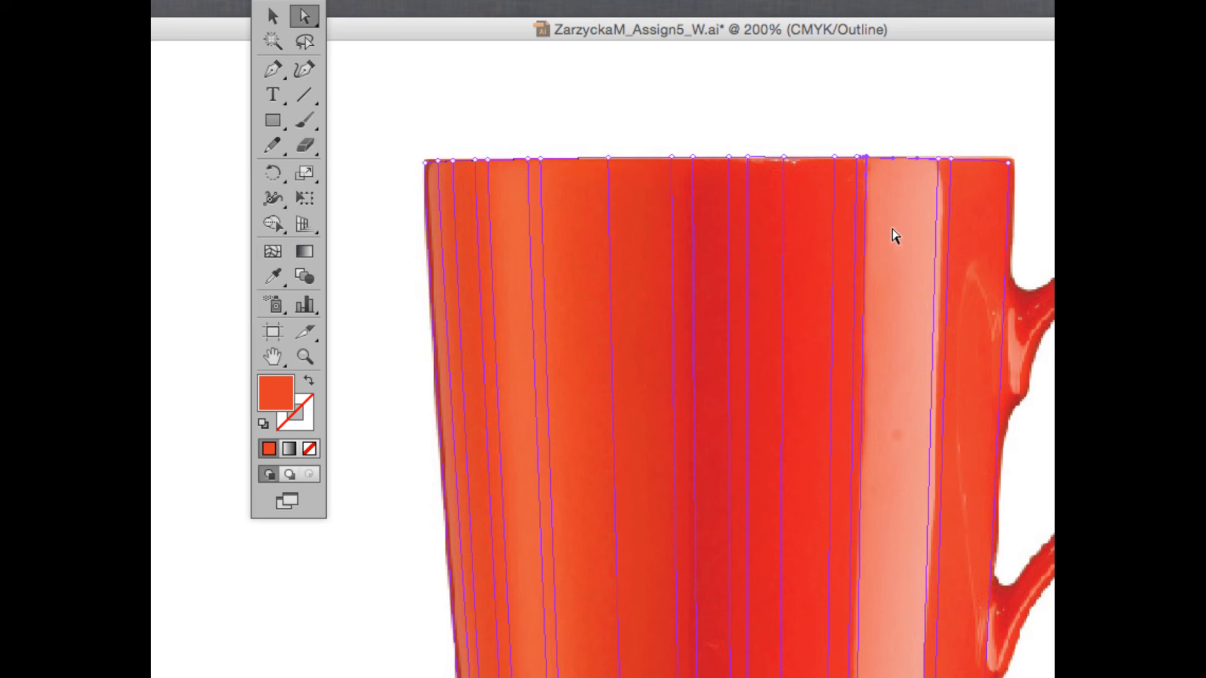
pyautogui.press('i')
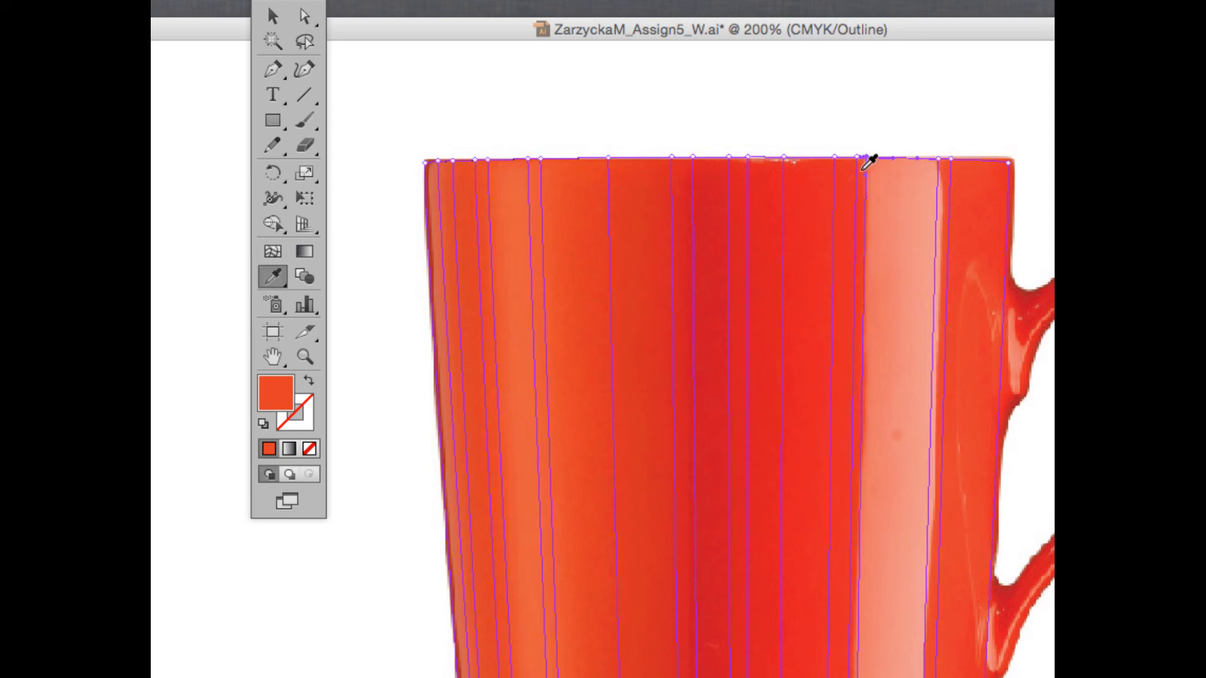
pyautogui.click(864, 162)
pyautogui.click(863, 169)
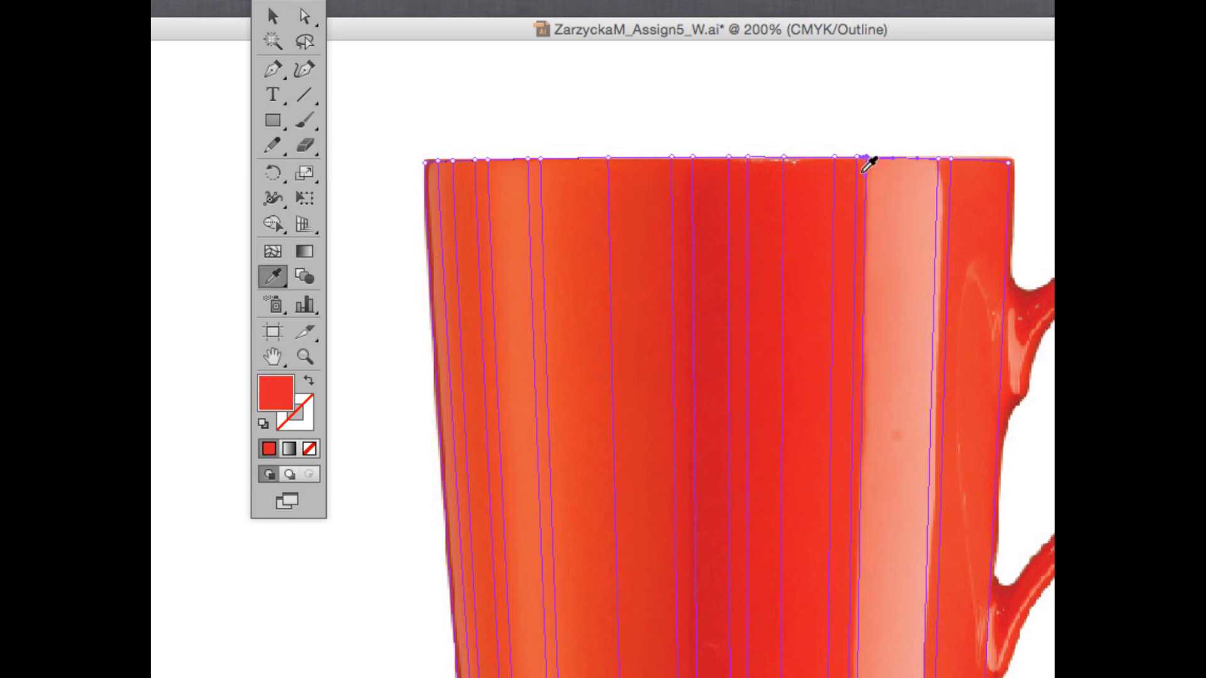
# Add a vertical mesh line through the middle of the pink highlight and colour its rim point with salmon pink sampled from the highlight
pyautogui.press('u')
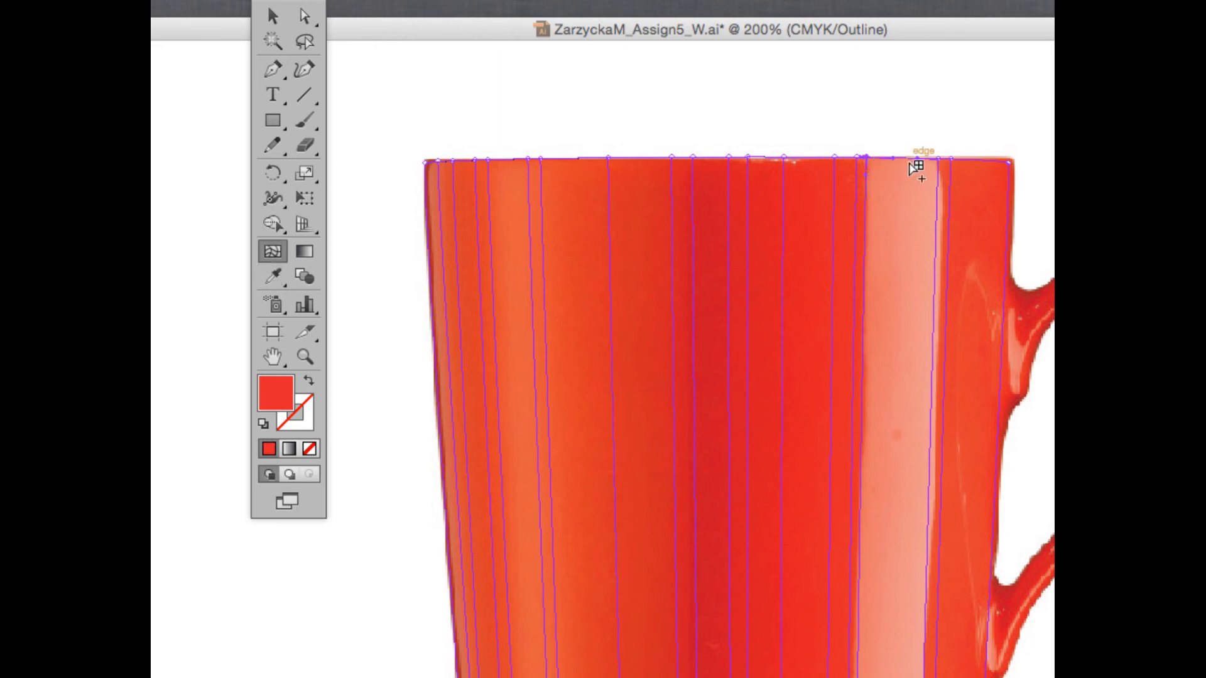
pyautogui.click(902, 159)
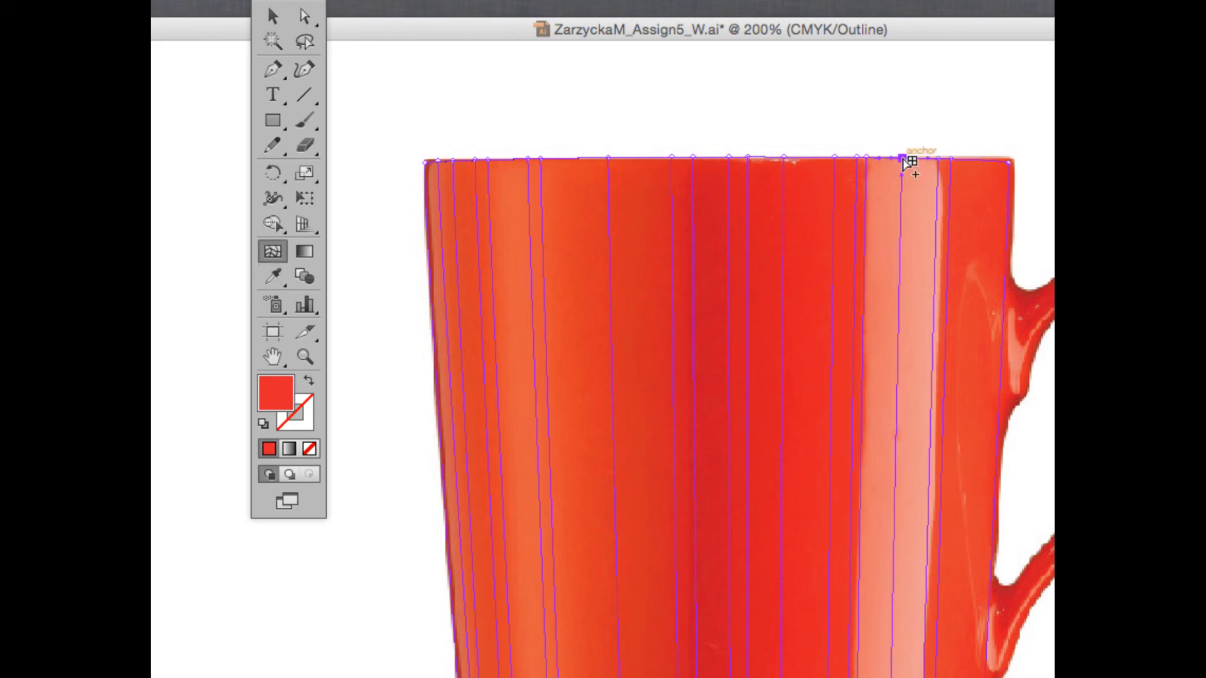
pyautogui.press('i')
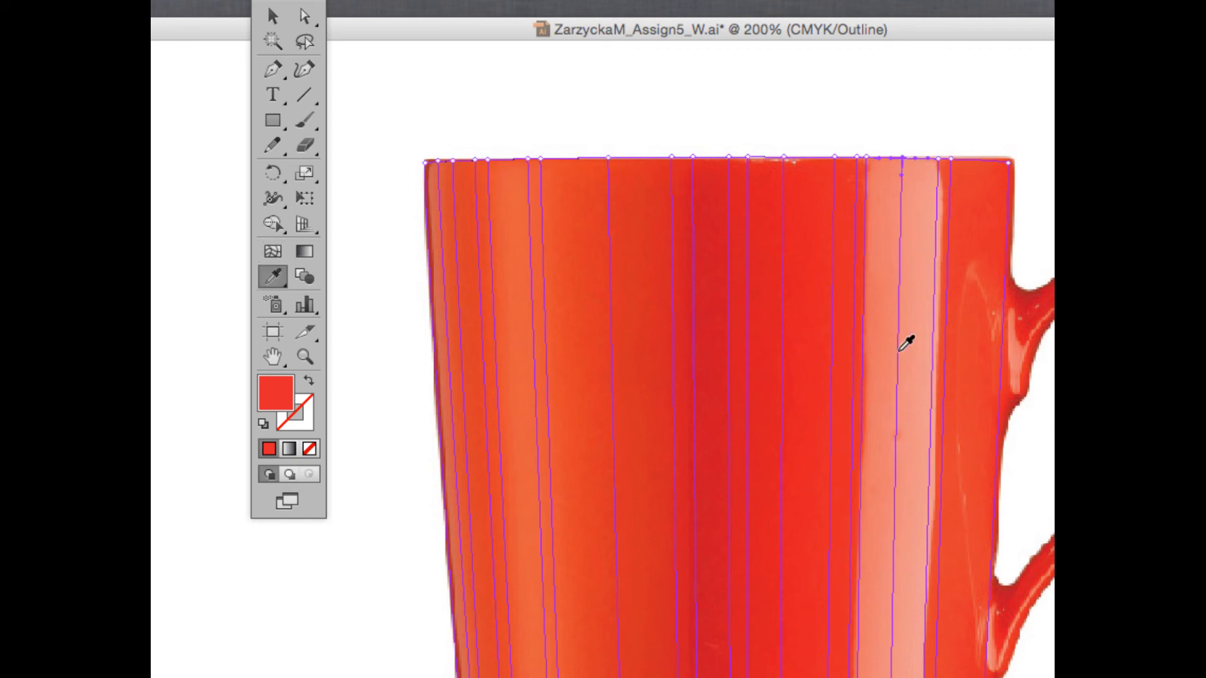
pyautogui.click(922, 342)
pyautogui.click(913, 369)
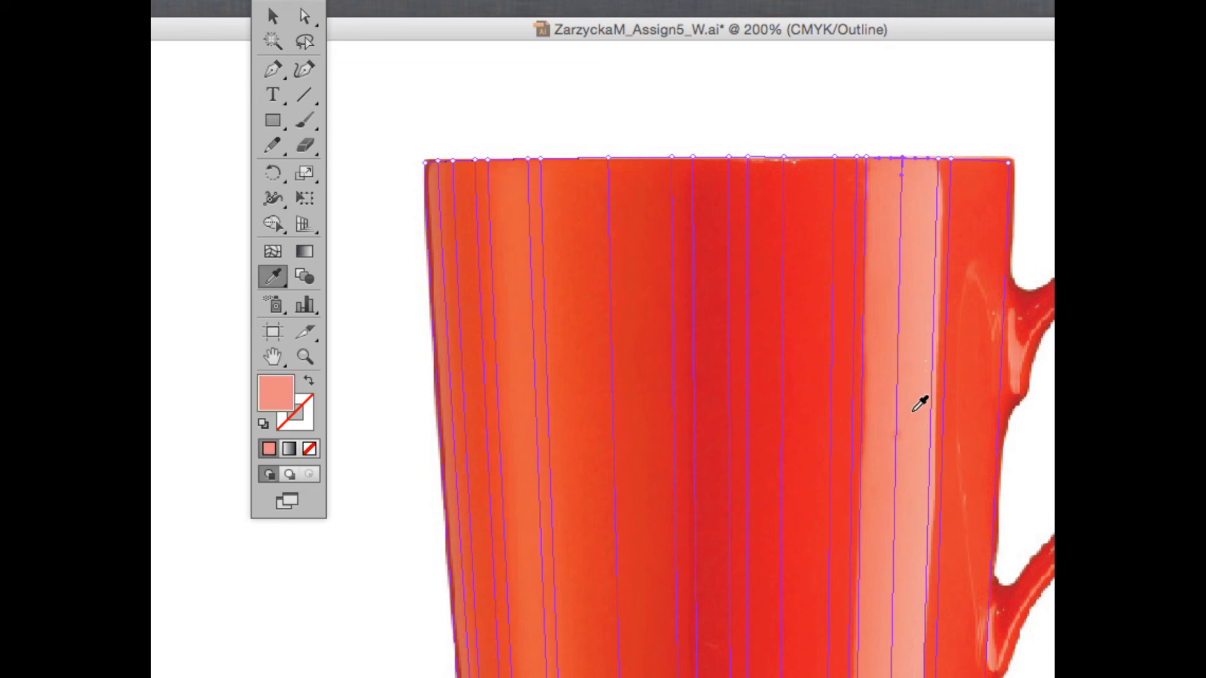
pyautogui.click(914, 417)
pyautogui.click(913, 417)
pyautogui.click(913, 472)
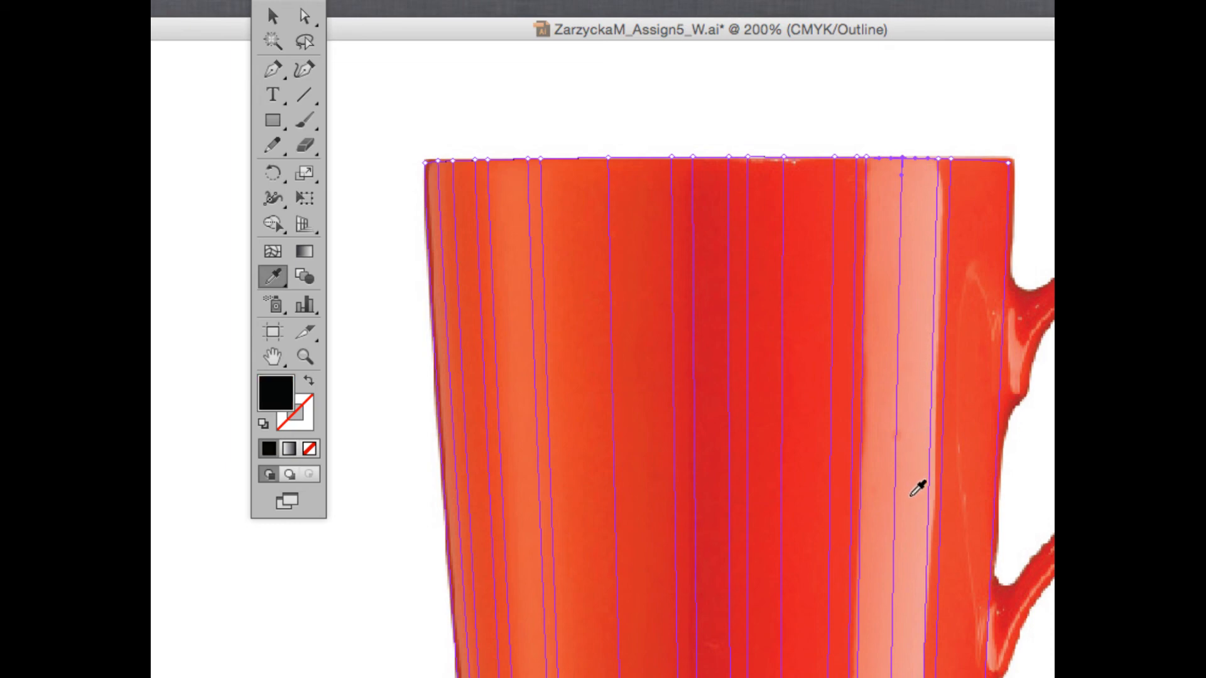
pyautogui.click(879, 401)
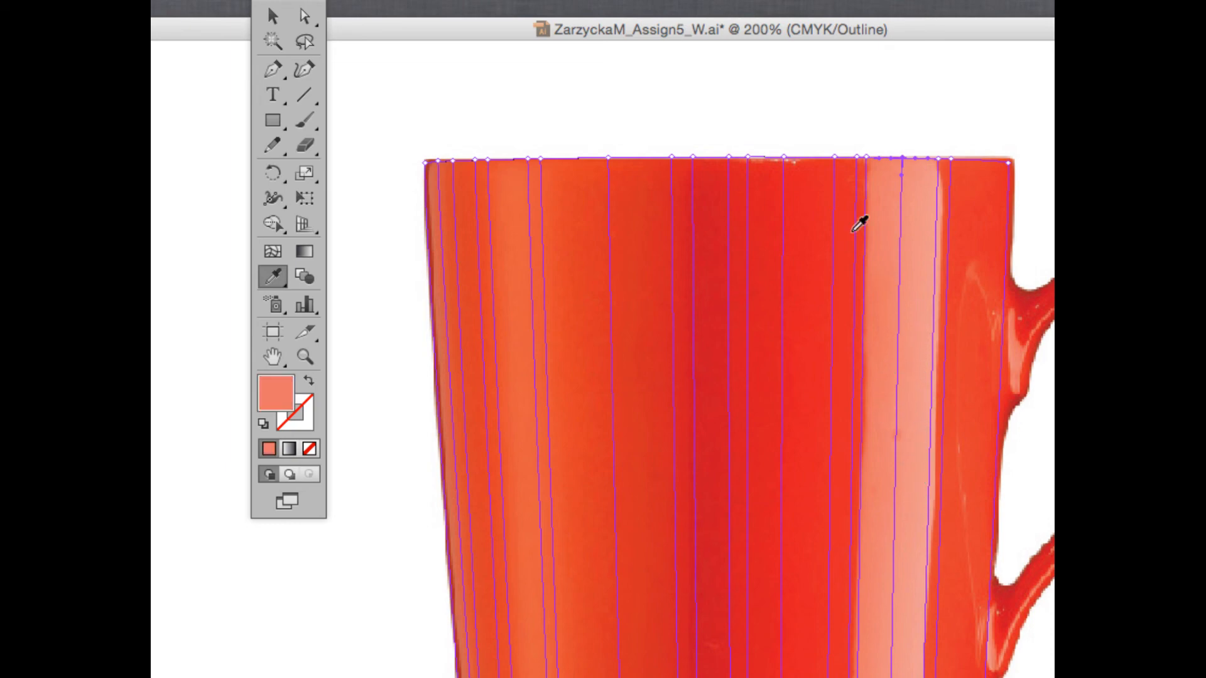
# Try to colour the rim point at the pink highlight's right edge with red sampled from the photo beside it
pyautogui.press('a')
pyautogui.click(938, 161)
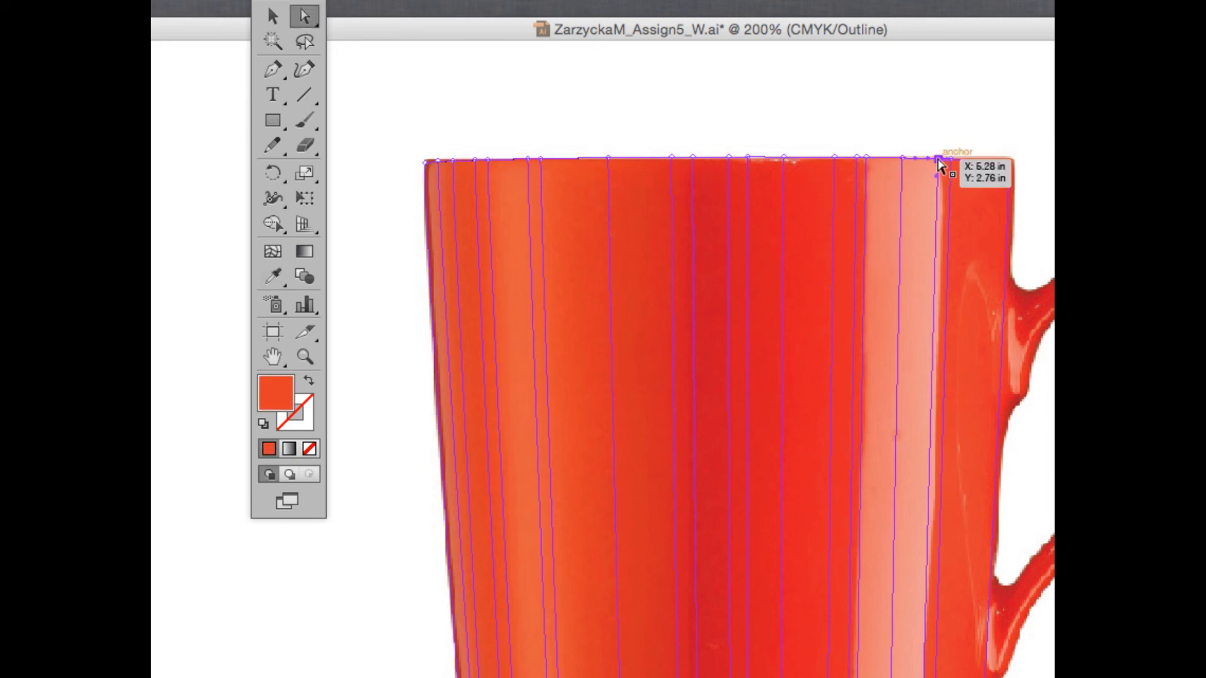
pyautogui.press('i')
pyautogui.click(950, 171)
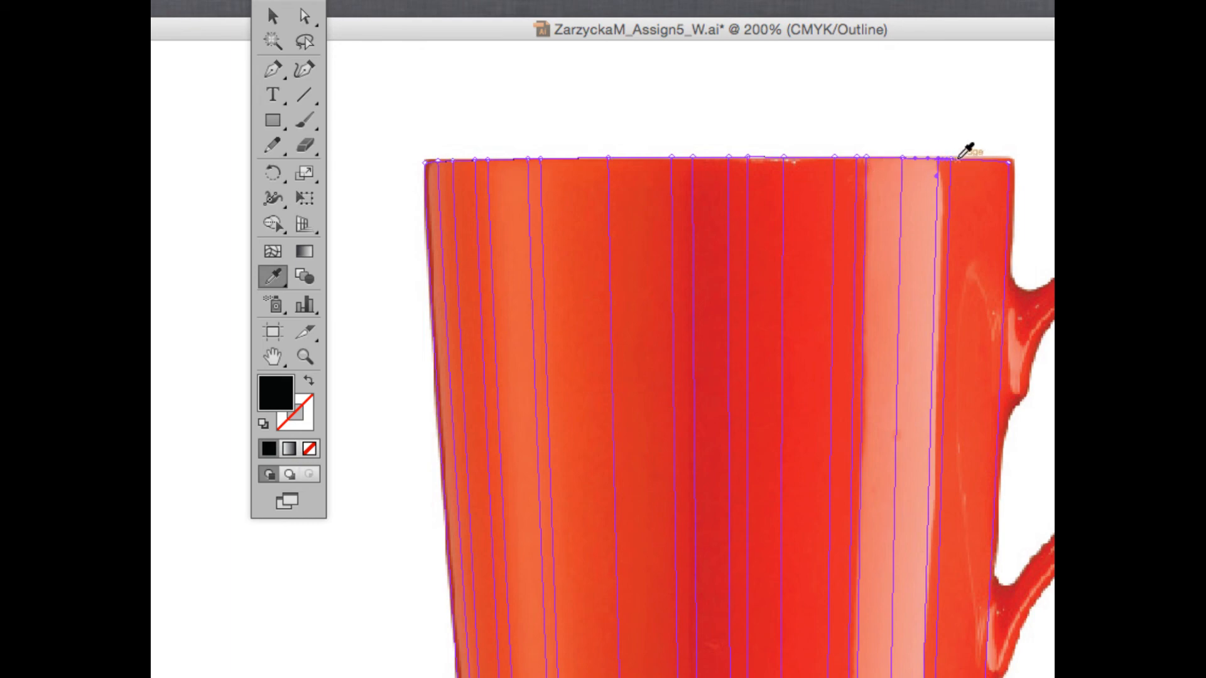
# Colour the rim point of the mesh line just right of the pink highlight with orange-red sampled from the photo
pyautogui.press('a')
pyautogui.click(951, 161)
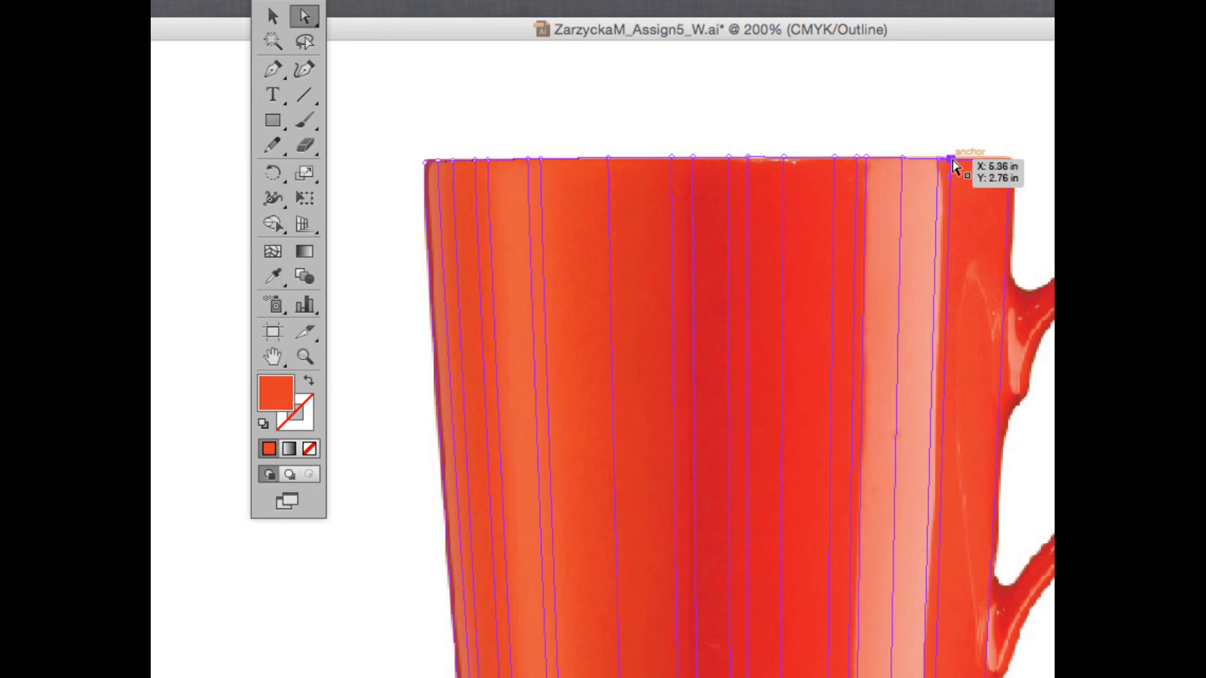
pyautogui.press('i')
pyautogui.click(970, 162)
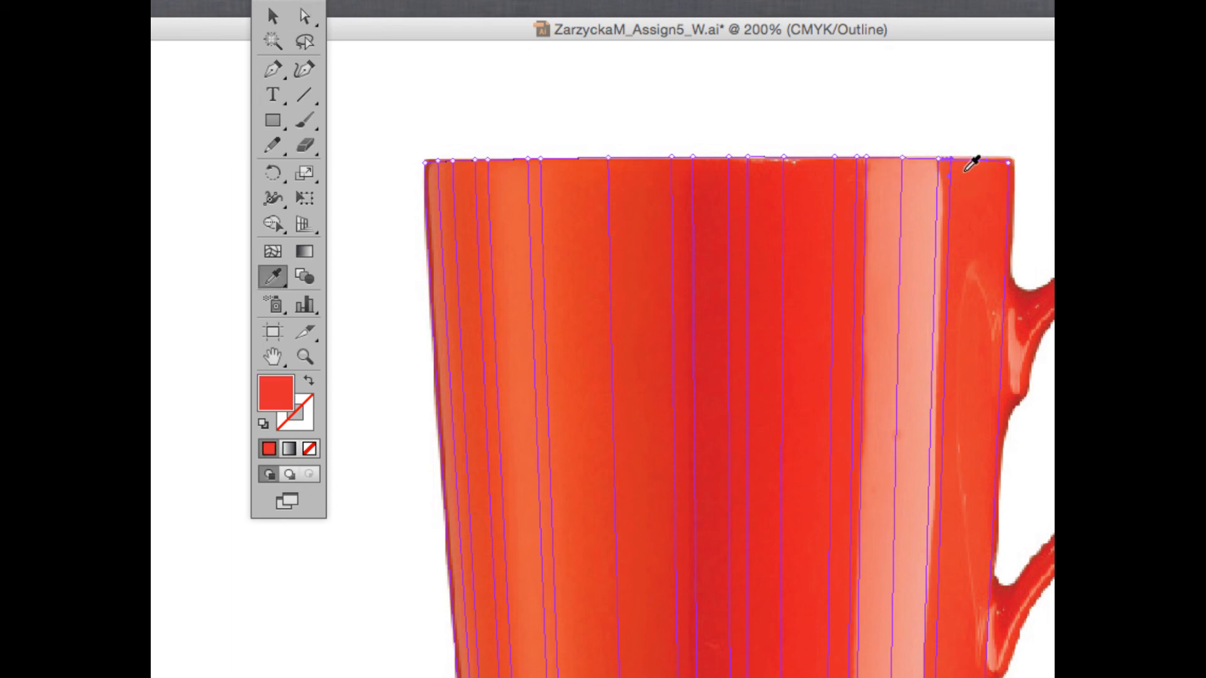
# Colour the mesh point at the cup rim's right corner with red sampled from the photo beside it
pyautogui.press('a')
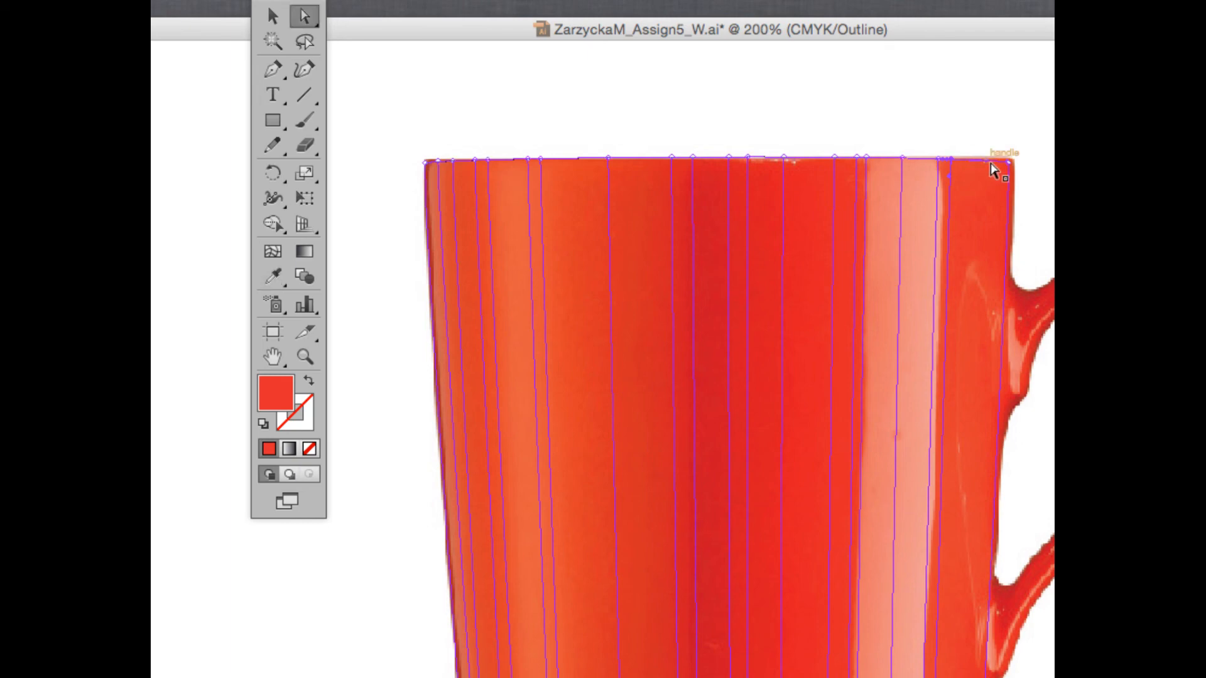
pyautogui.press('super+shift+a')
pyautogui.press('i')
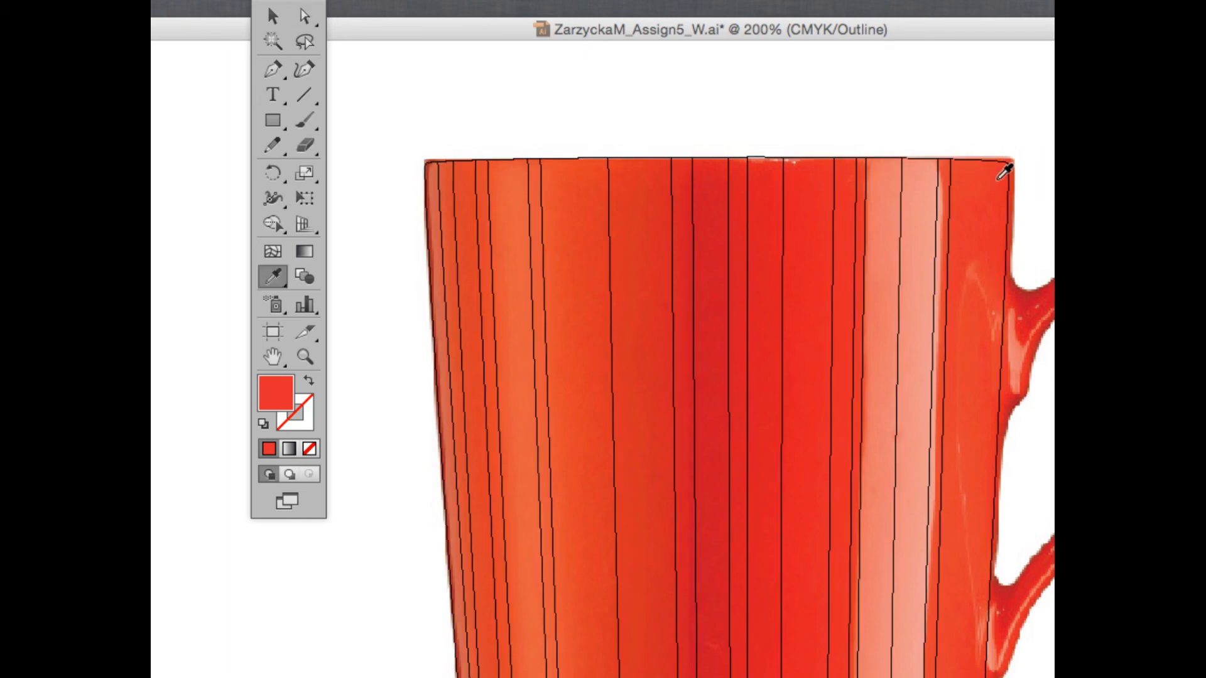
pyautogui.press('a')
pyautogui.press('super+a')
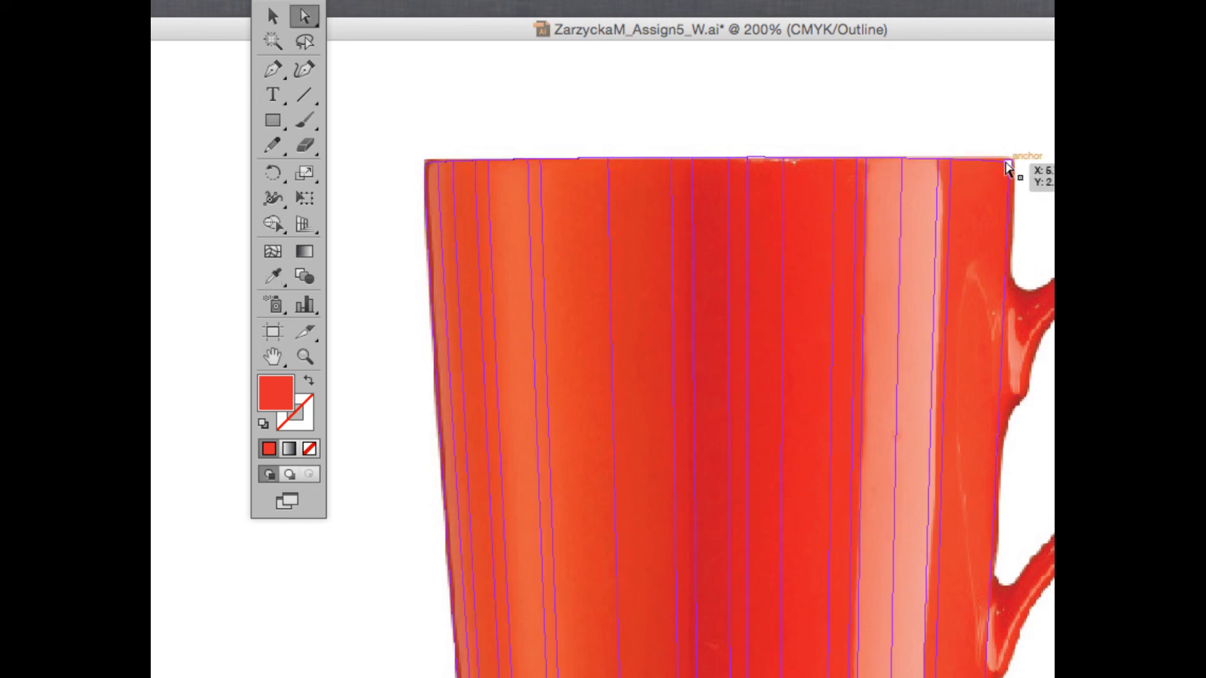
pyautogui.press('i')
pyautogui.click(1005, 163)
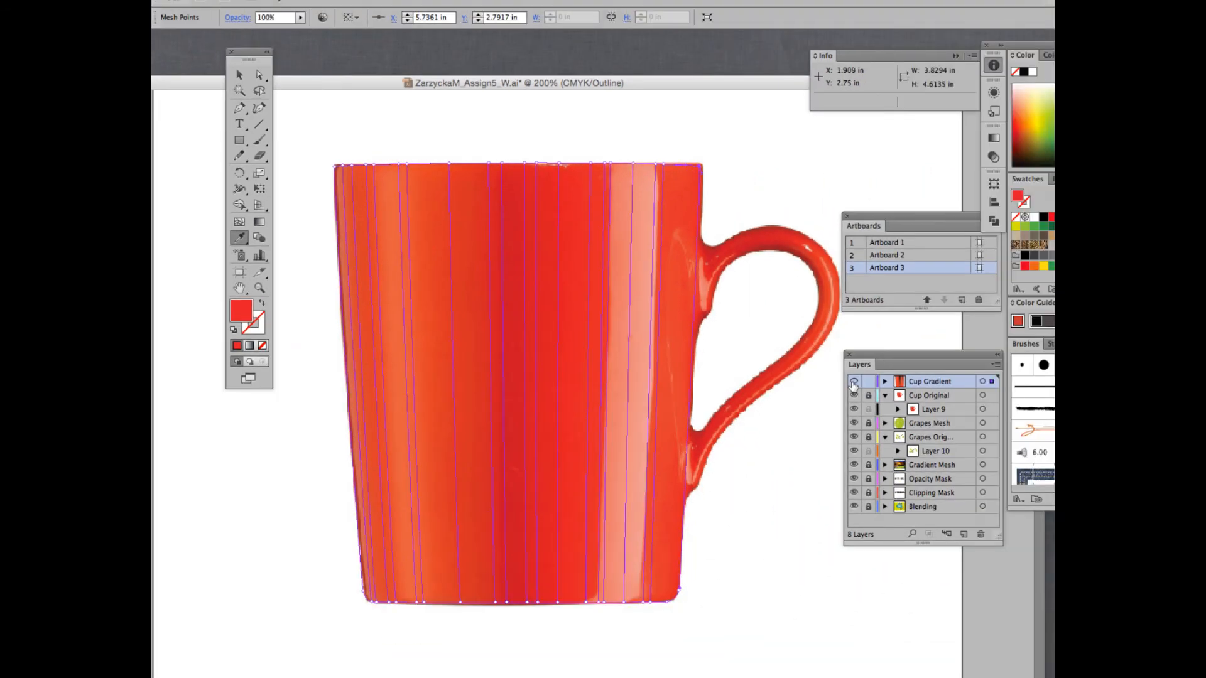
# Check the cup mesh's colours in preview and return the Cup Gradient layer to outline view
pyautogui.press('super+y')
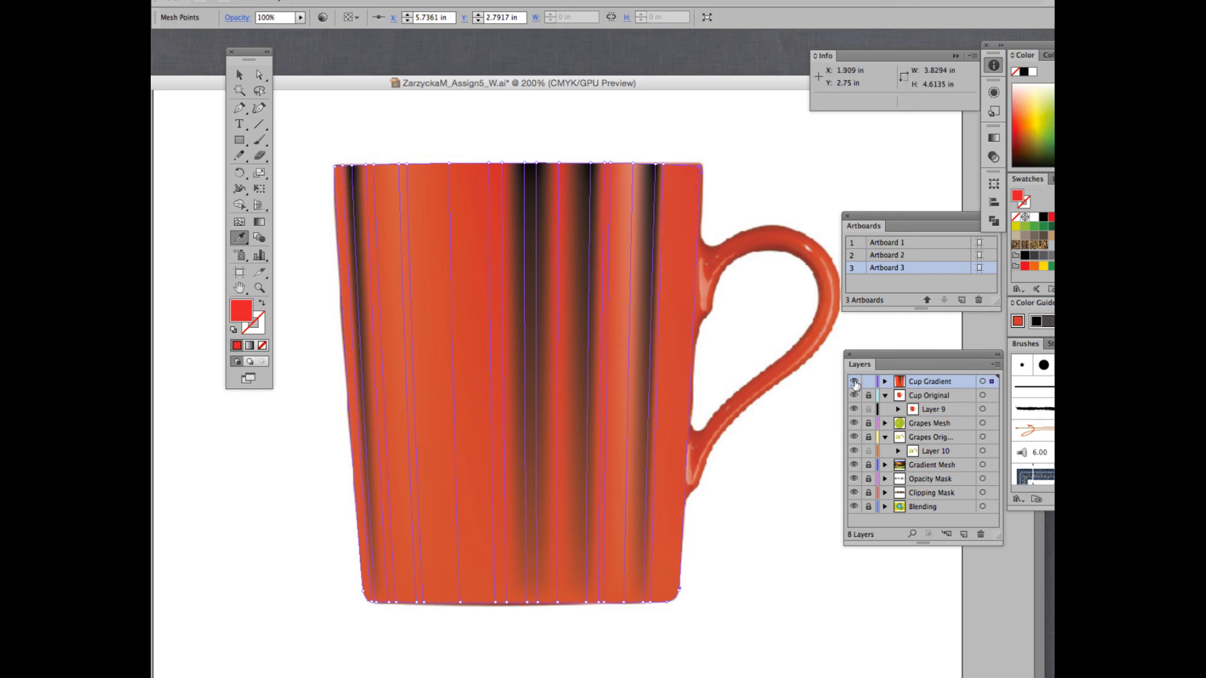
pyautogui.keyDown('ctrl'); pyautogui.click(855, 384); pyautogui.keyUp('ctrl')
# Recolour the black rim point at the pink highlight's right edge with orange-red sampled from the photo
pyautogui.click(260, 75)
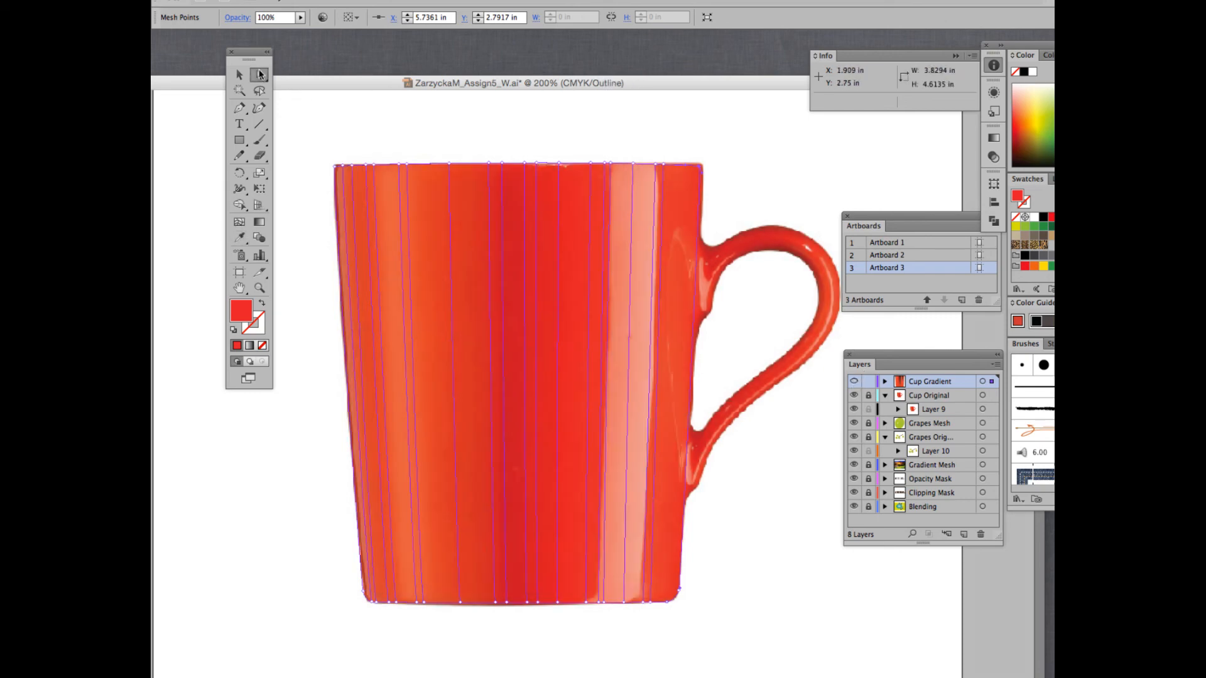
pyautogui.click(657, 166)
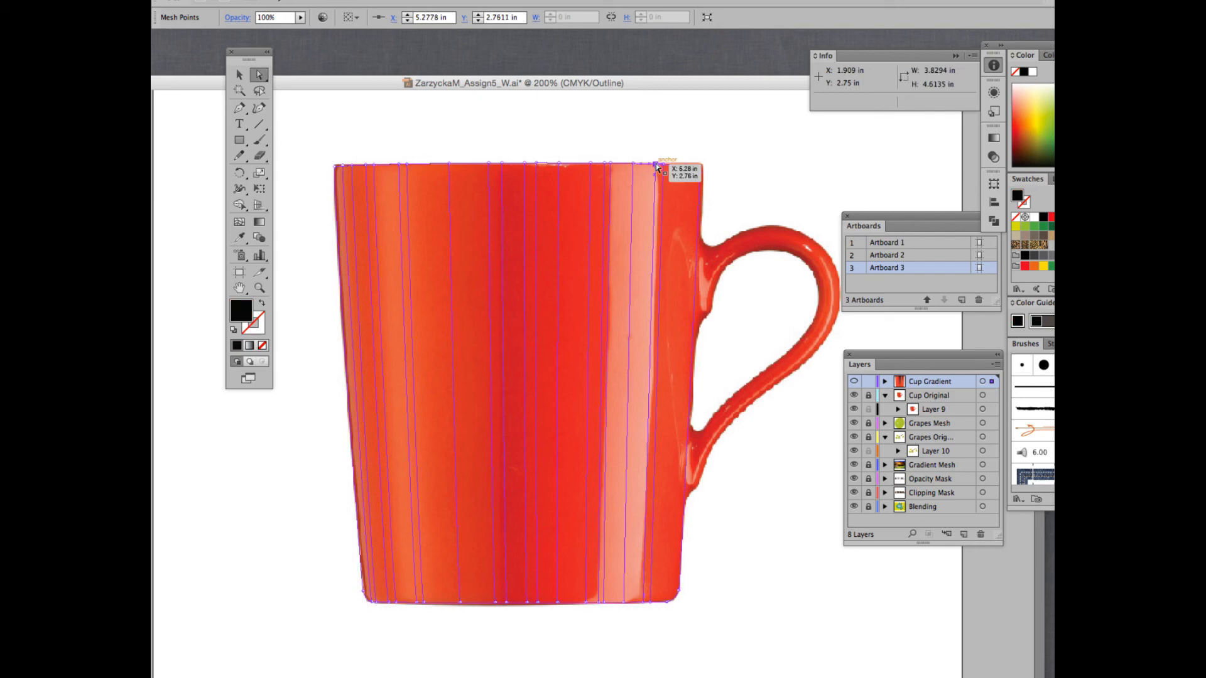
pyautogui.press('i')
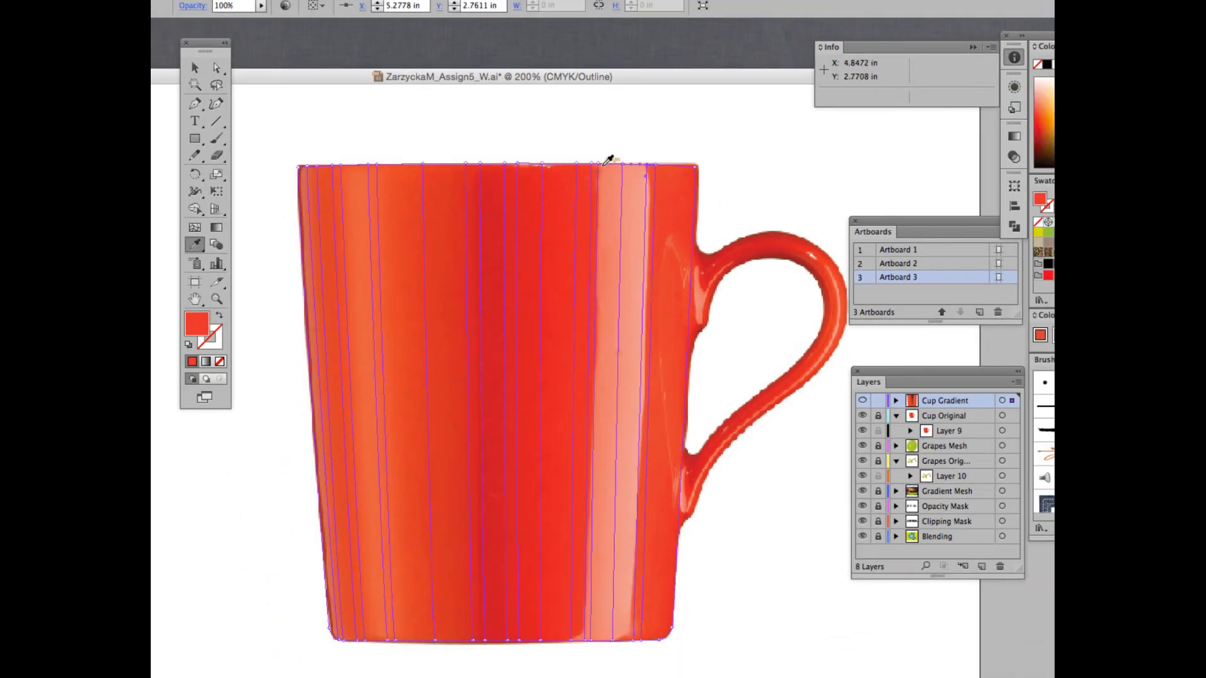
# Recolour the black rim point of the single mesh line just left of the pink highlight with red sampled from the photo
pyautogui.press('a')
pyautogui.click(596, 165)
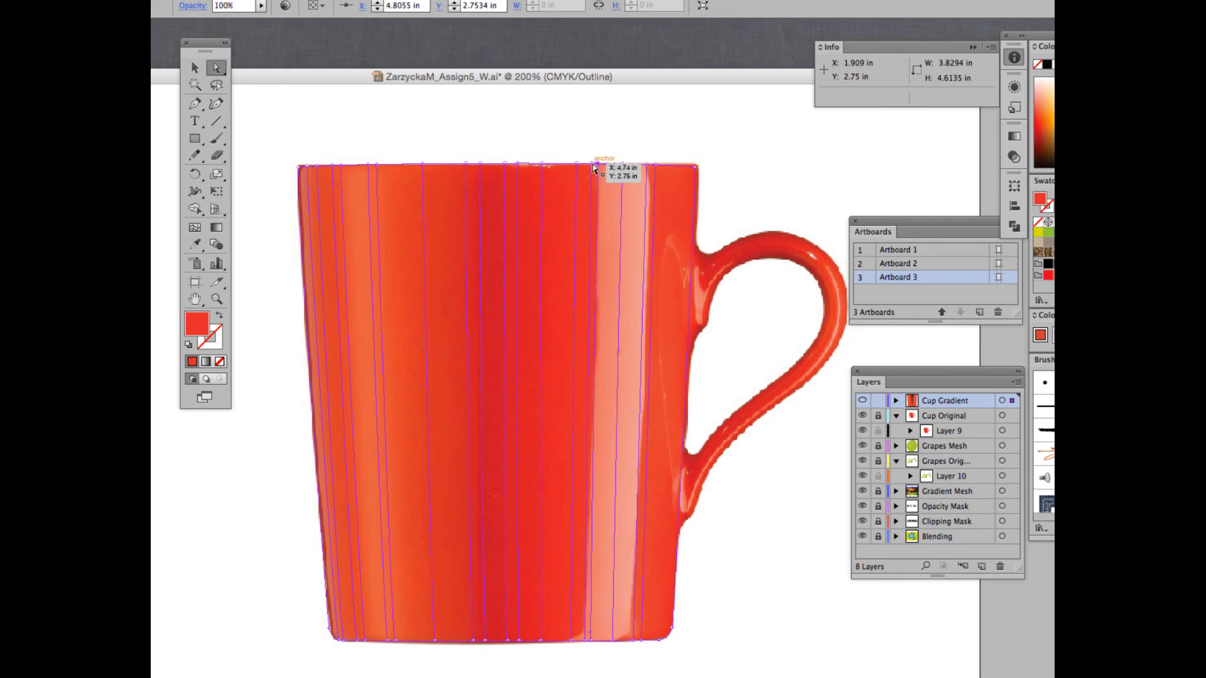
pyautogui.click(577, 165)
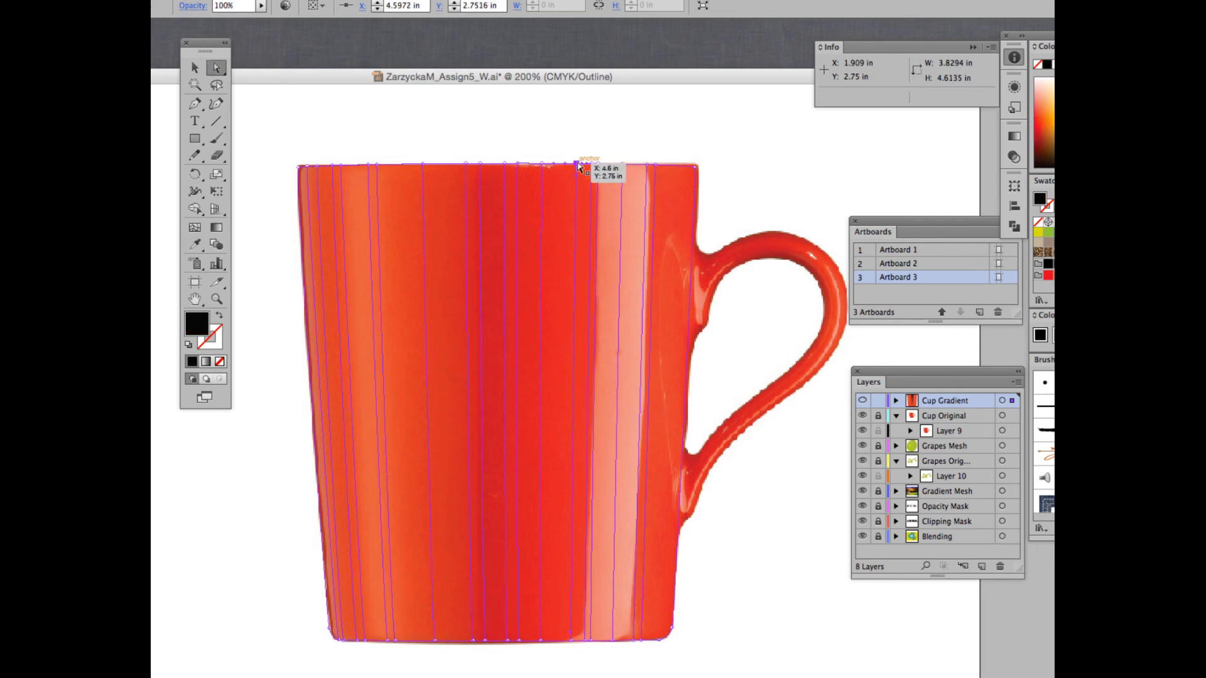
pyautogui.click(576, 166)
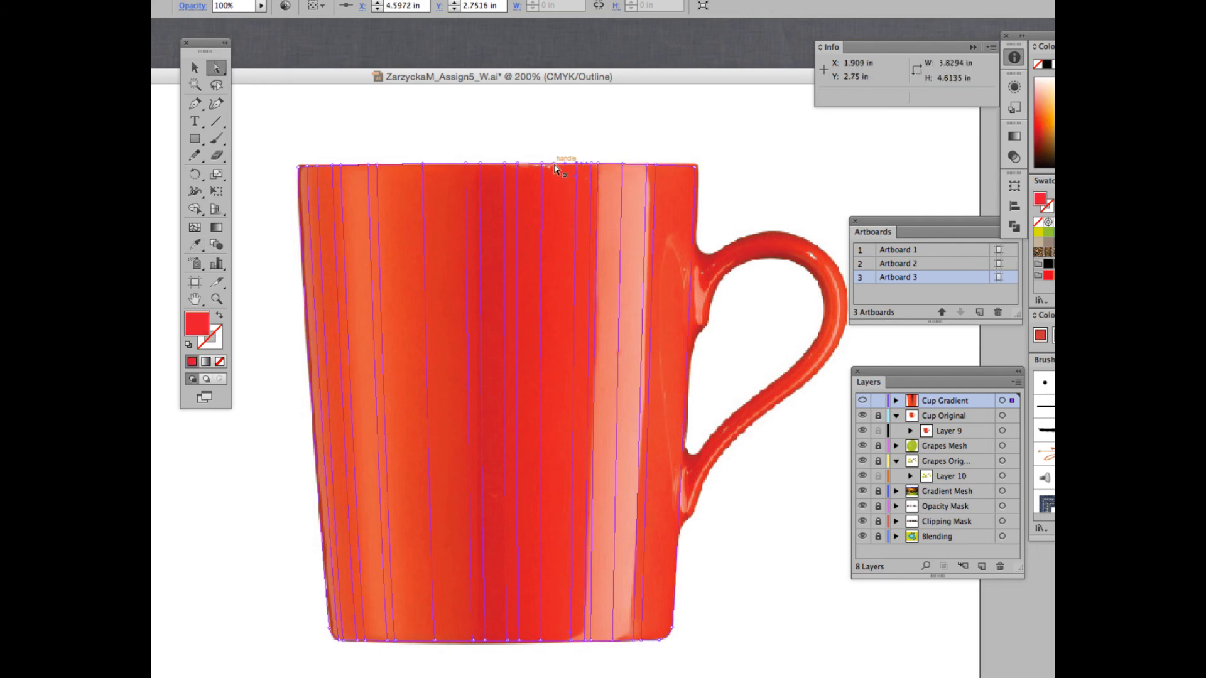
# Recolour the black rim point of the second mesh line at the dark red band's right edge with red from the photo
pyautogui.click(543, 166)
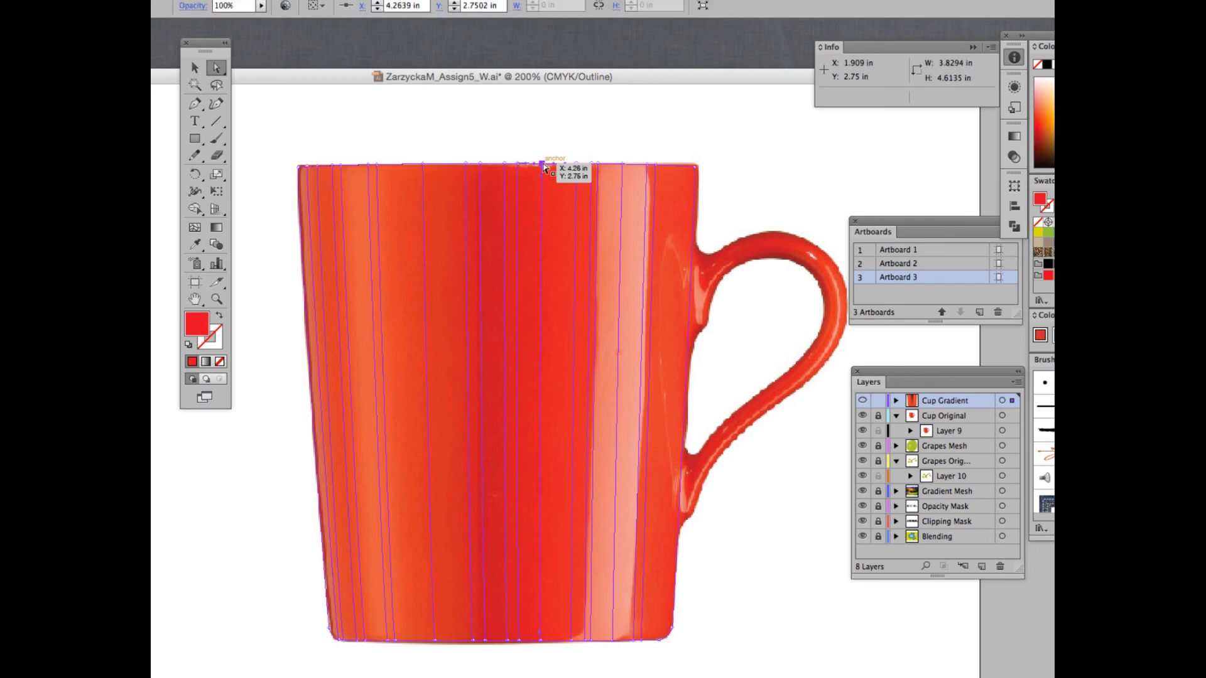
pyautogui.click(519, 166)
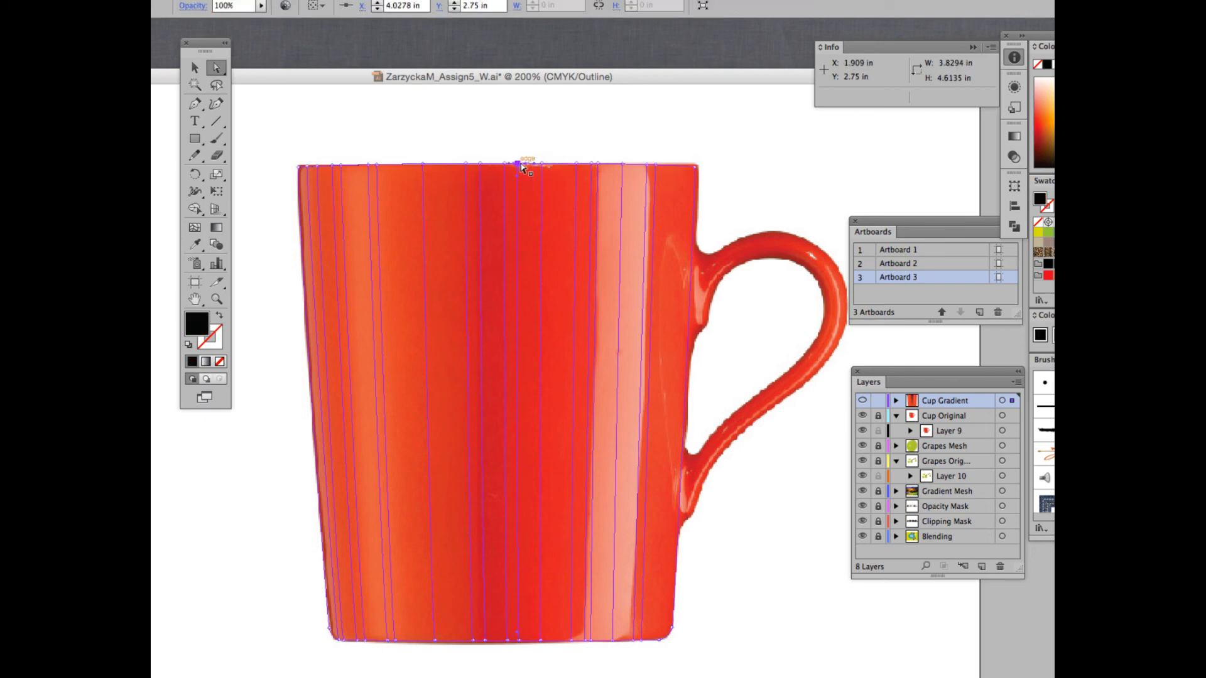
pyautogui.press('i')
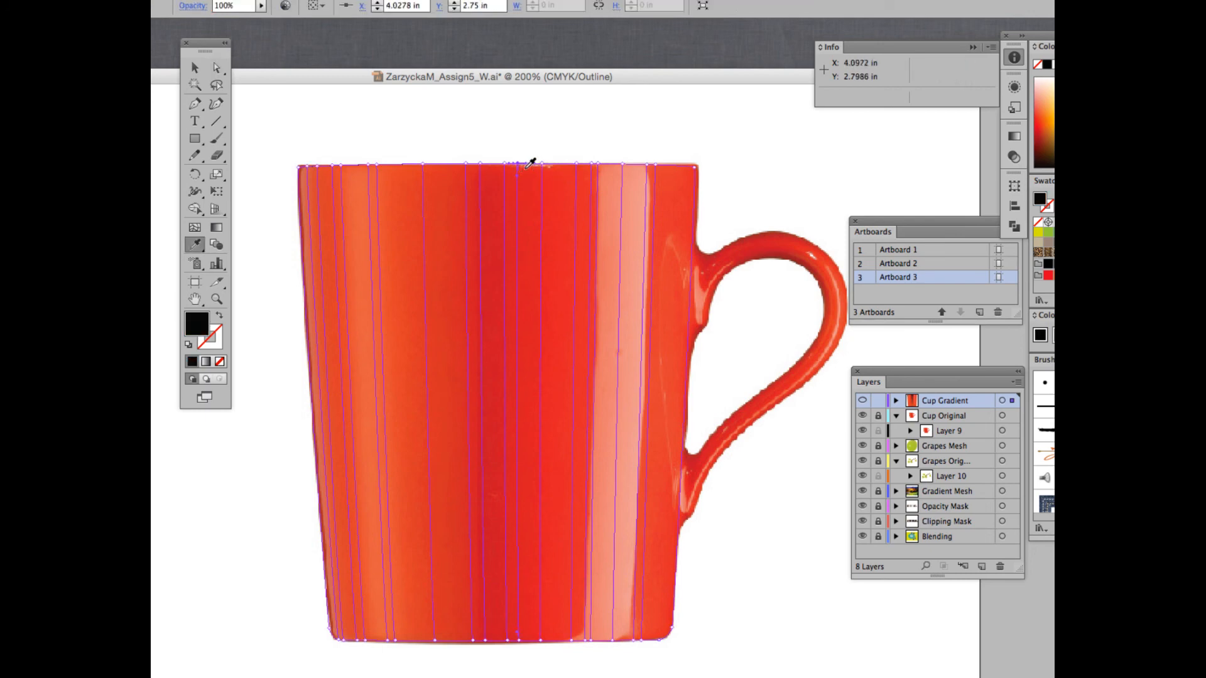
pyautogui.click(515, 167)
# Recolour the rim point of the first mesh line at the dark red band's right edge with red sampled below it
pyautogui.press('a')
pyautogui.click(505, 164)
pyautogui.press('i')
pyautogui.click(503, 173)
# Recolour the black rim point of the mesh line at the dark red band's left edge with red sampled from the photo
pyautogui.press('a')
pyautogui.click(479, 164)
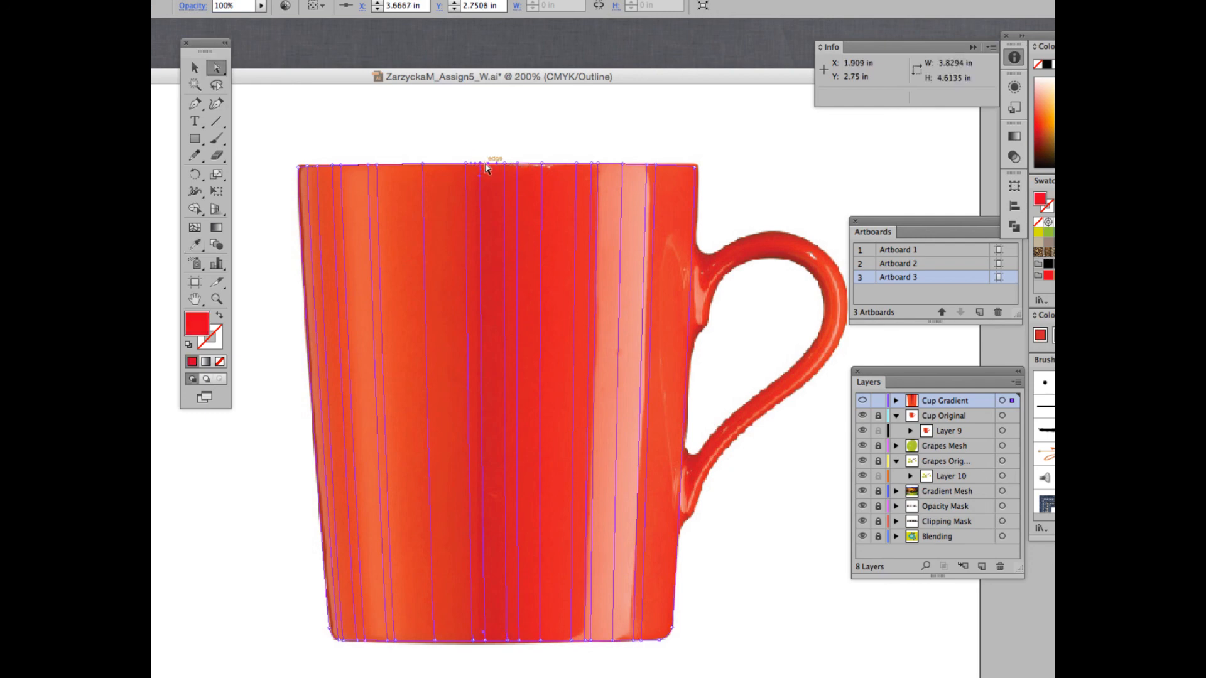
pyautogui.press('i')
pyautogui.click(479, 166)
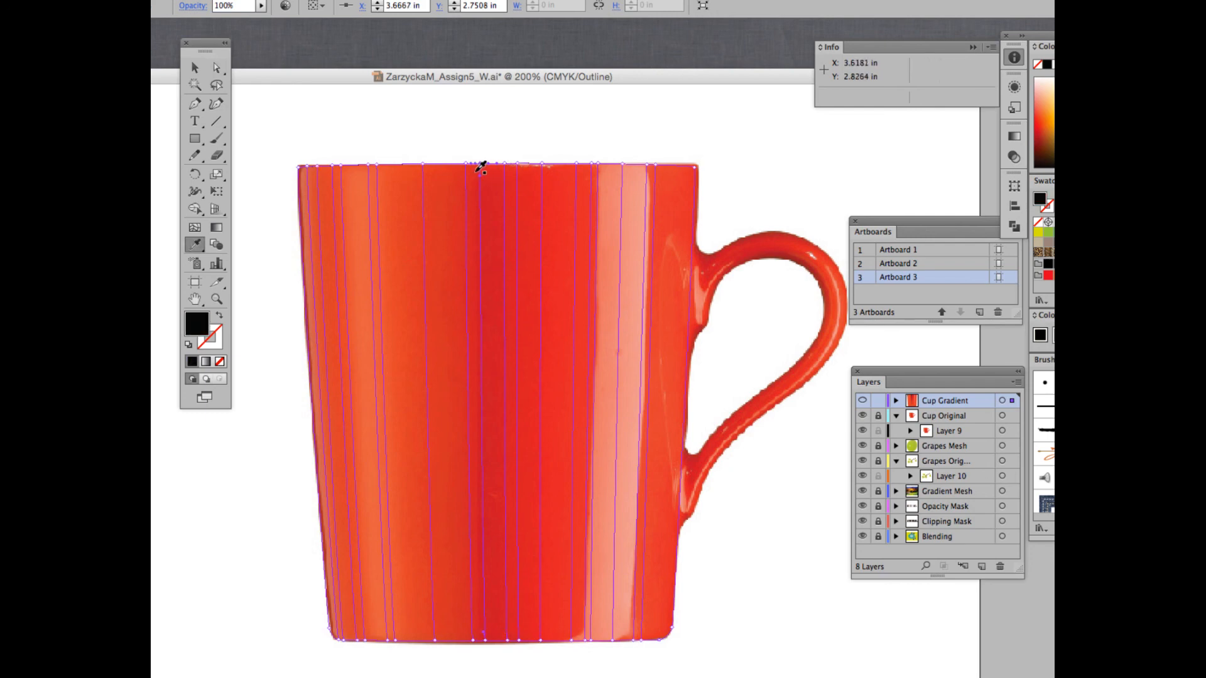
pyautogui.click(475, 169)
pyautogui.press('a')
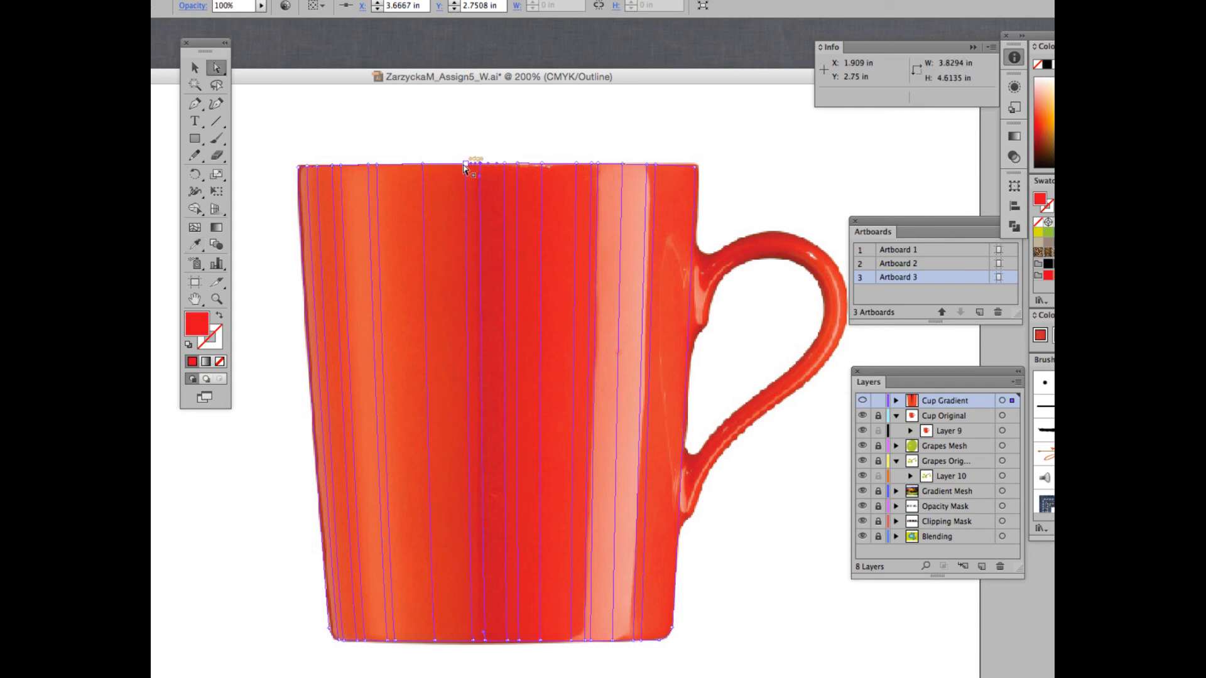
pyautogui.click(472, 168)
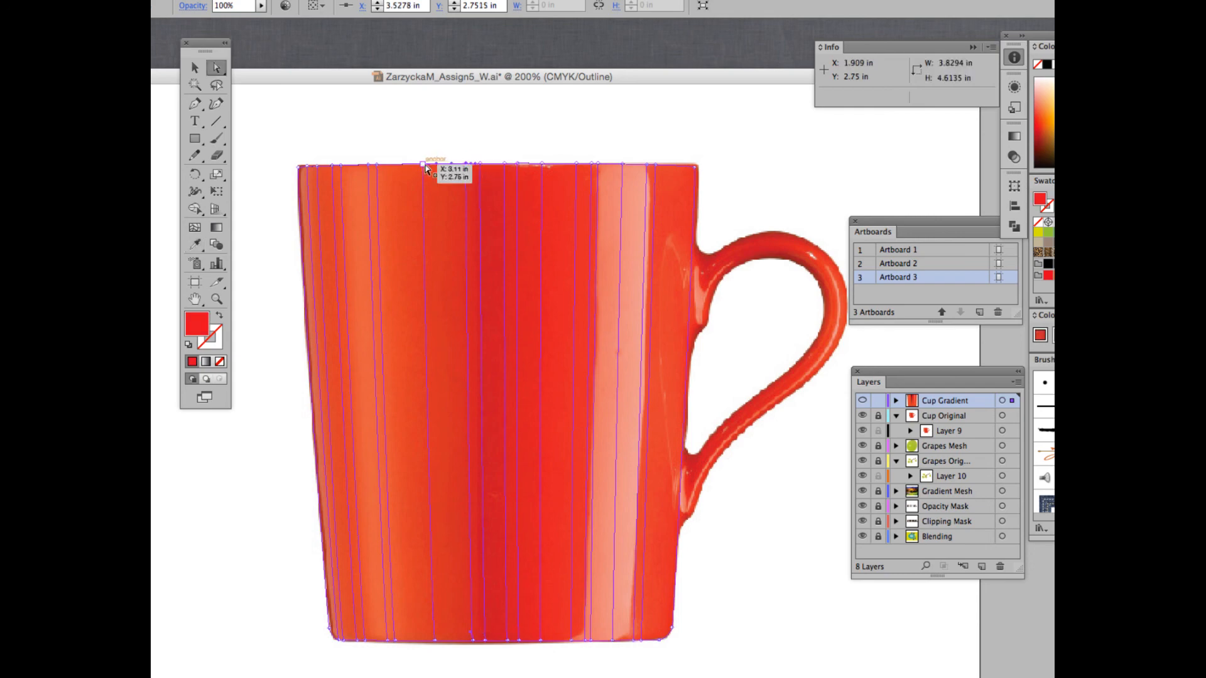
pyautogui.click(433, 166)
# Recolour the remaining black rim point at the dark red band's right side with red sampled from the photo and preview the mesh
pyautogui.keyDown('ctrl'); pyautogui.click(861, 400); pyautogui.keyUp('ctrl')
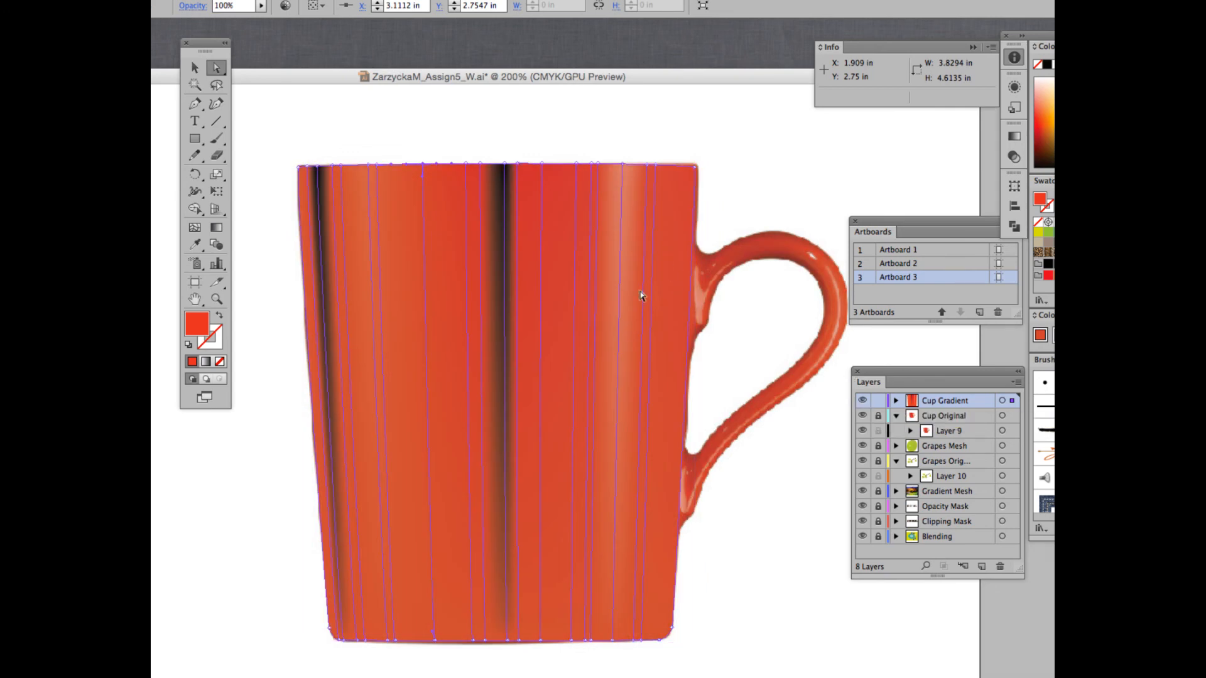
pyautogui.keyDown('ctrl'); pyautogui.click(861, 401); pyautogui.keyUp('ctrl')
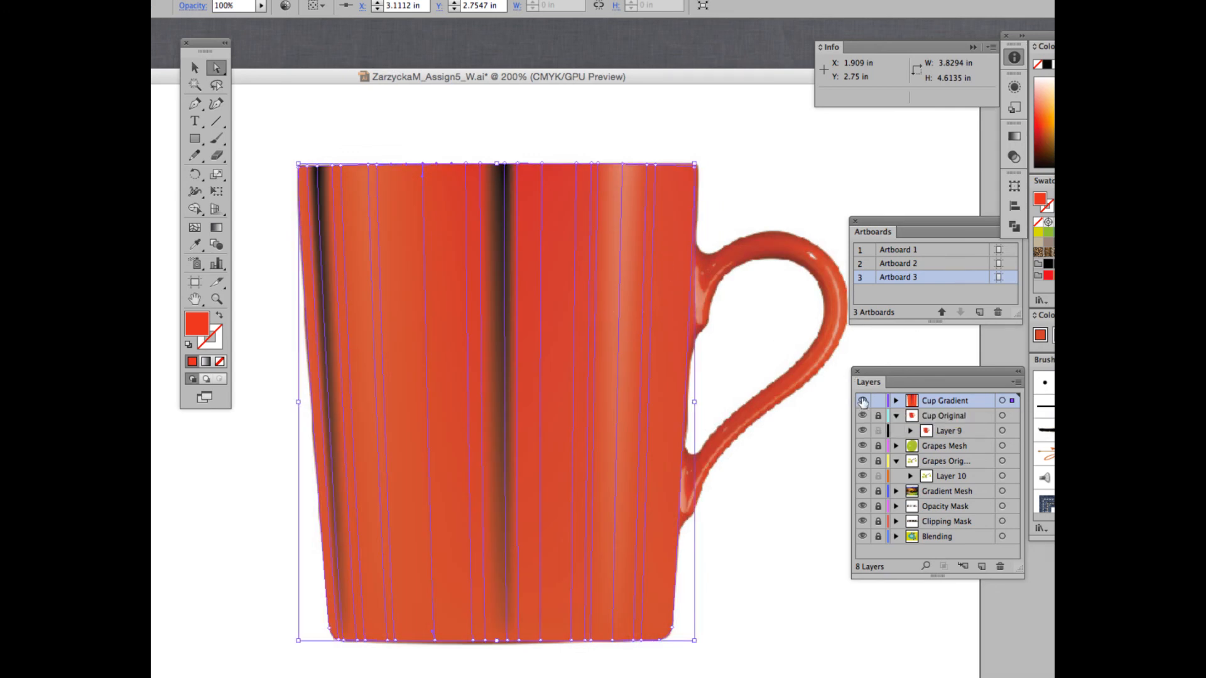
pyautogui.click(505, 165)
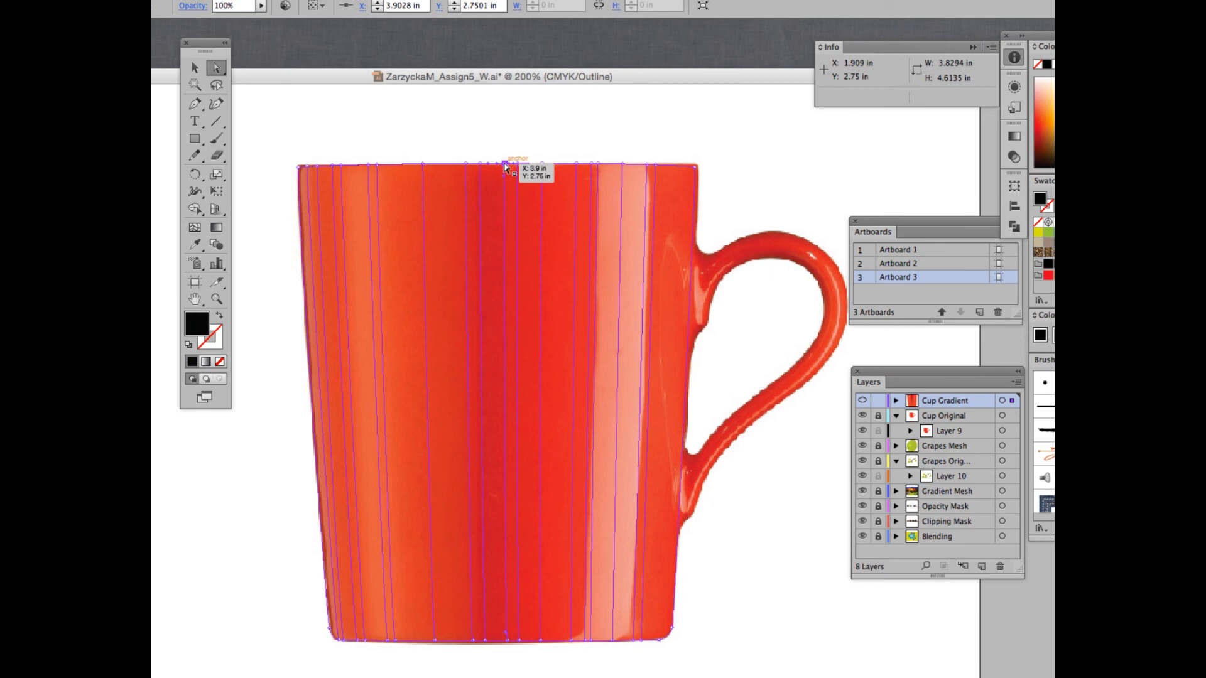
pyautogui.press('i')
pyautogui.click(496, 172)
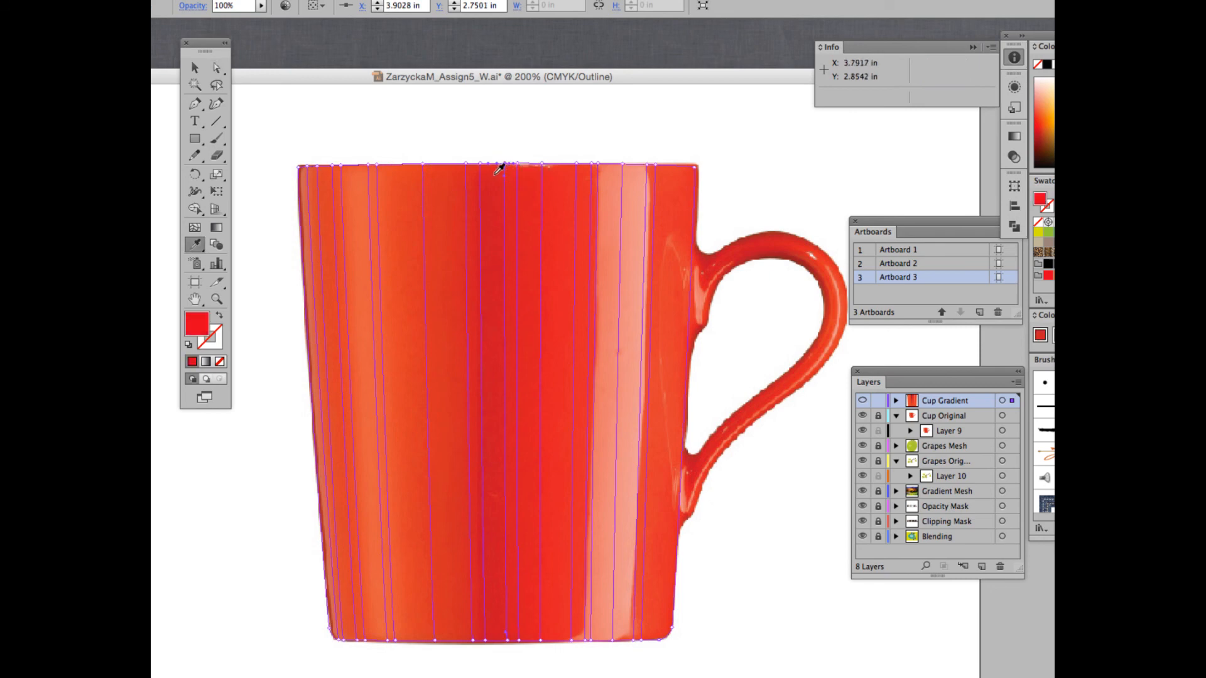
pyautogui.press('a')
pyautogui.keyDown('ctrl'); pyautogui.click(862, 400); pyautogui.keyUp('ctrl')
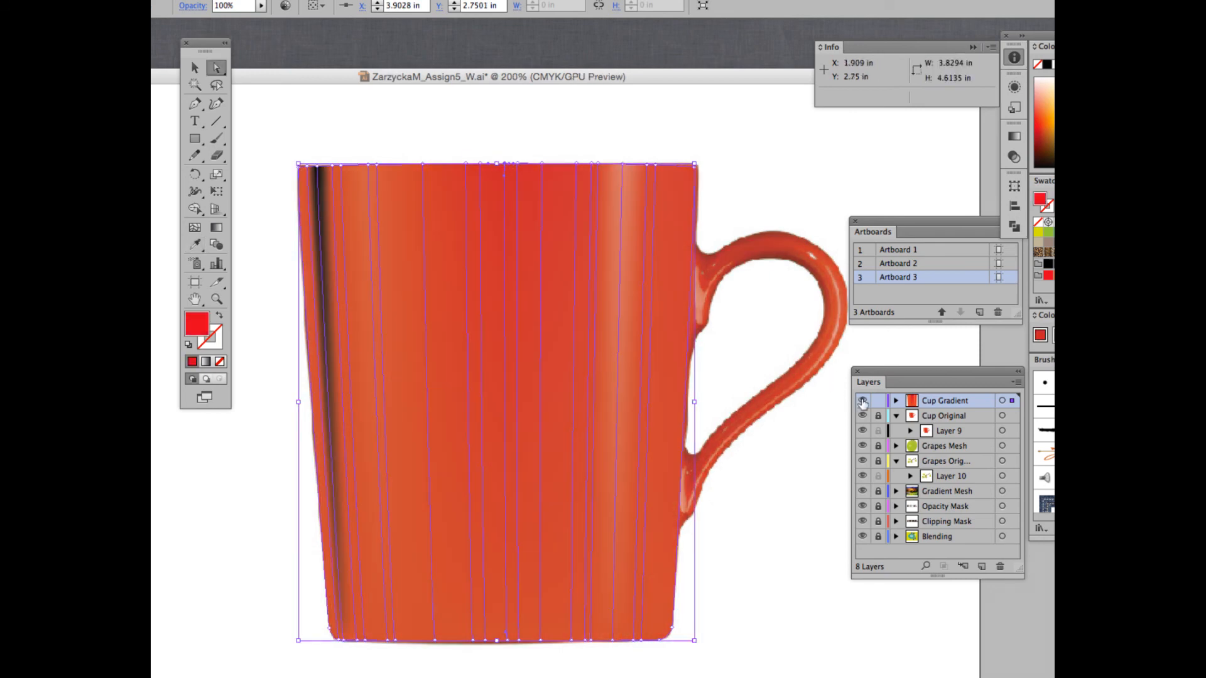
# Recolour the last black rim point near the cup's left edge with orange-red sampled beside it, and deselect the mesh
pyautogui.keyDown('ctrl'); pyautogui.click(861, 401); pyautogui.keyUp('ctrl')
pyautogui.click(329, 168)
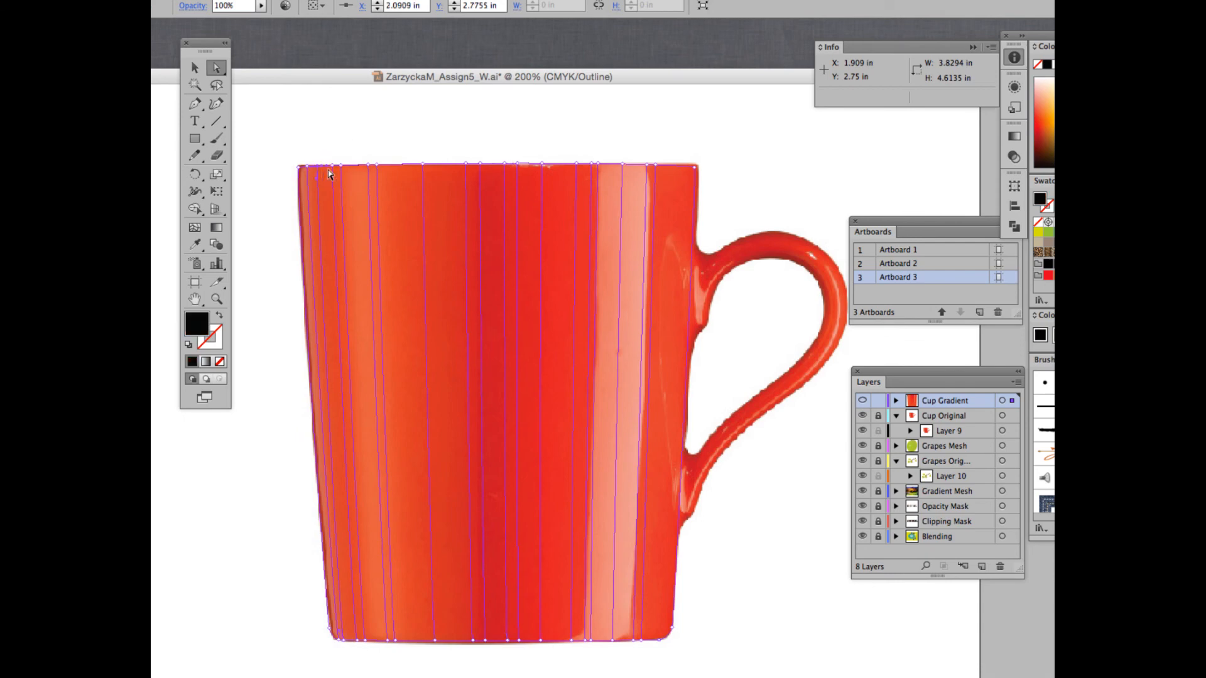
pyautogui.press('i')
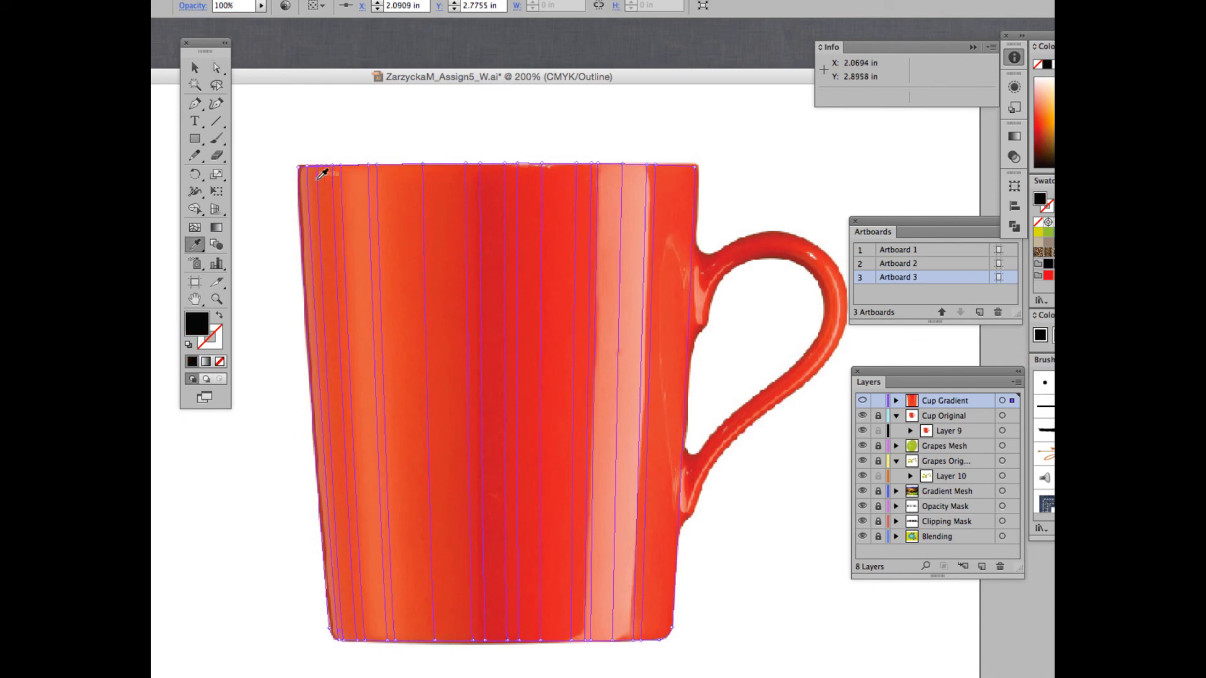
pyautogui.click(330, 180)
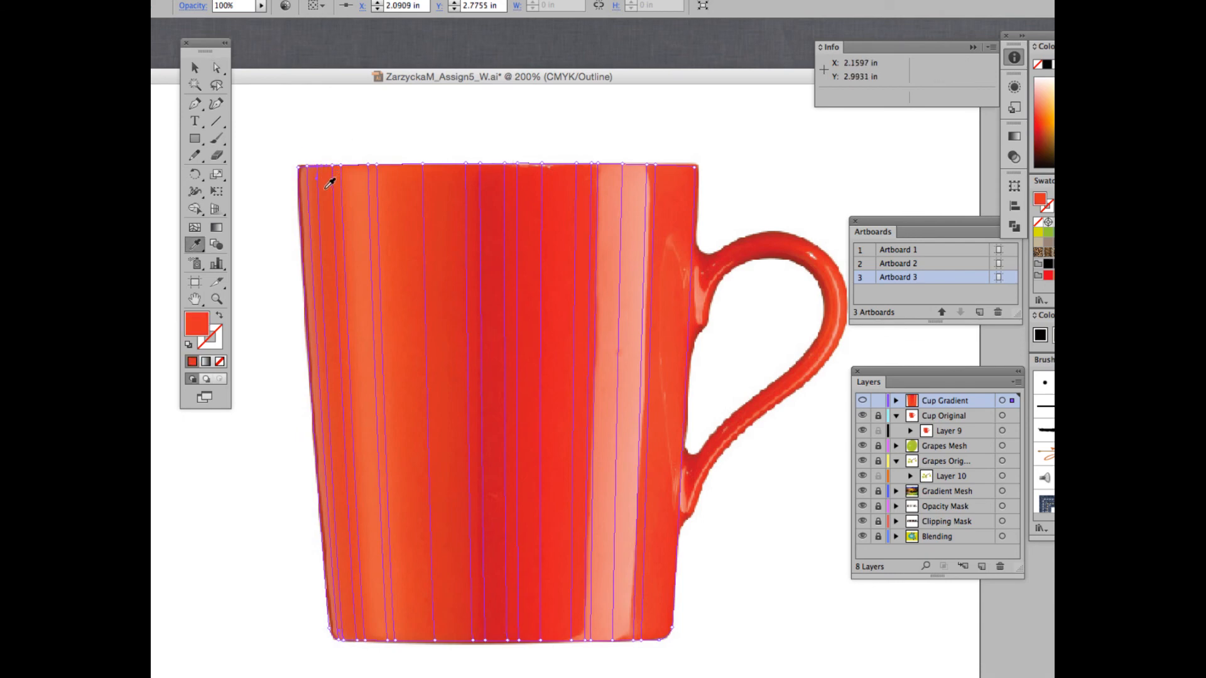
pyautogui.keyDown('ctrl'); pyautogui.click(862, 401); pyautogui.keyUp('ctrl')
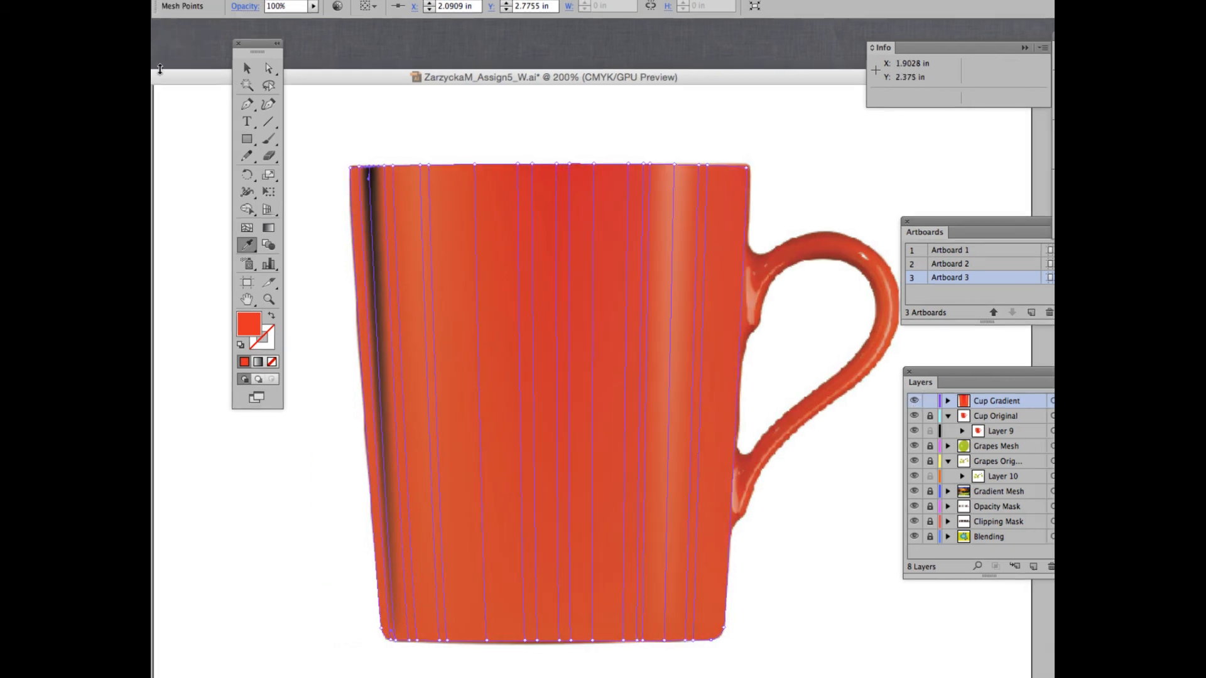
pyautogui.click(268, 68)
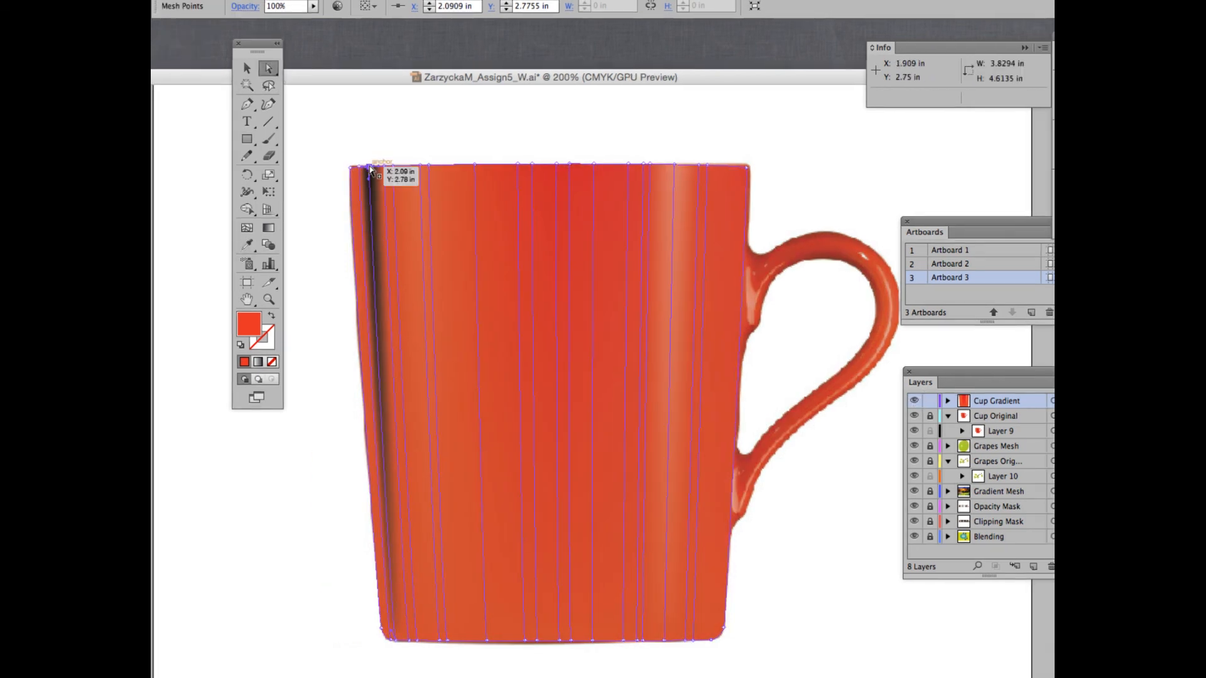
pyautogui.press('i')
pyautogui.click(394, 170)
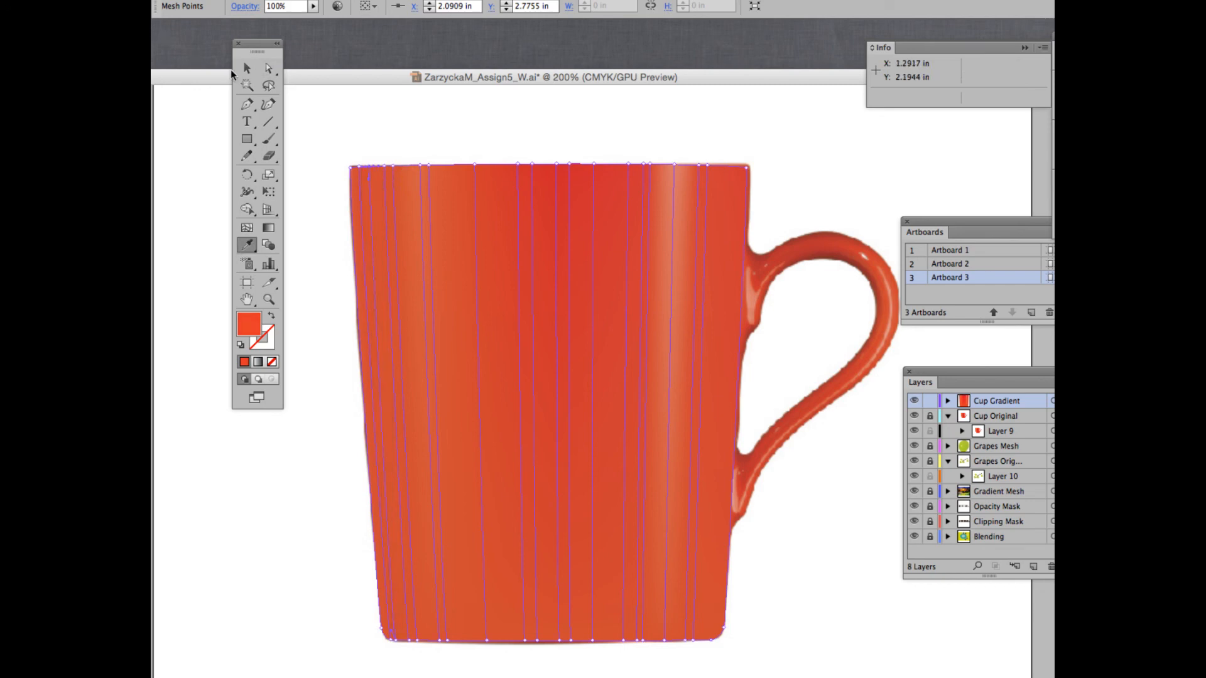
pyautogui.click(247, 68)
pyautogui.click(596, 114)
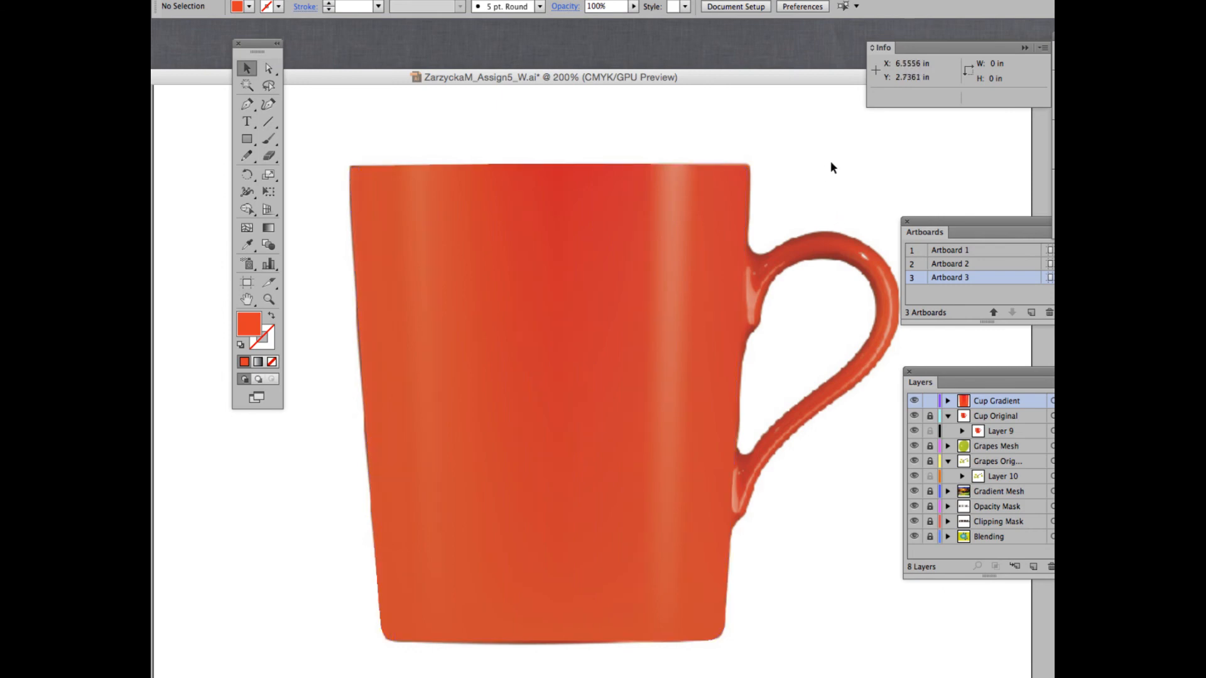
# Show the cup mesh as an outline and shift the rim points beside the pink highlight outward, away from both highlight edges
pyautogui.click(914, 400)
pyautogui.click(914, 401)
pyautogui.keyDown('ctrl'); pyautogui.click(914, 401); pyautogui.keyUp('ctrl')
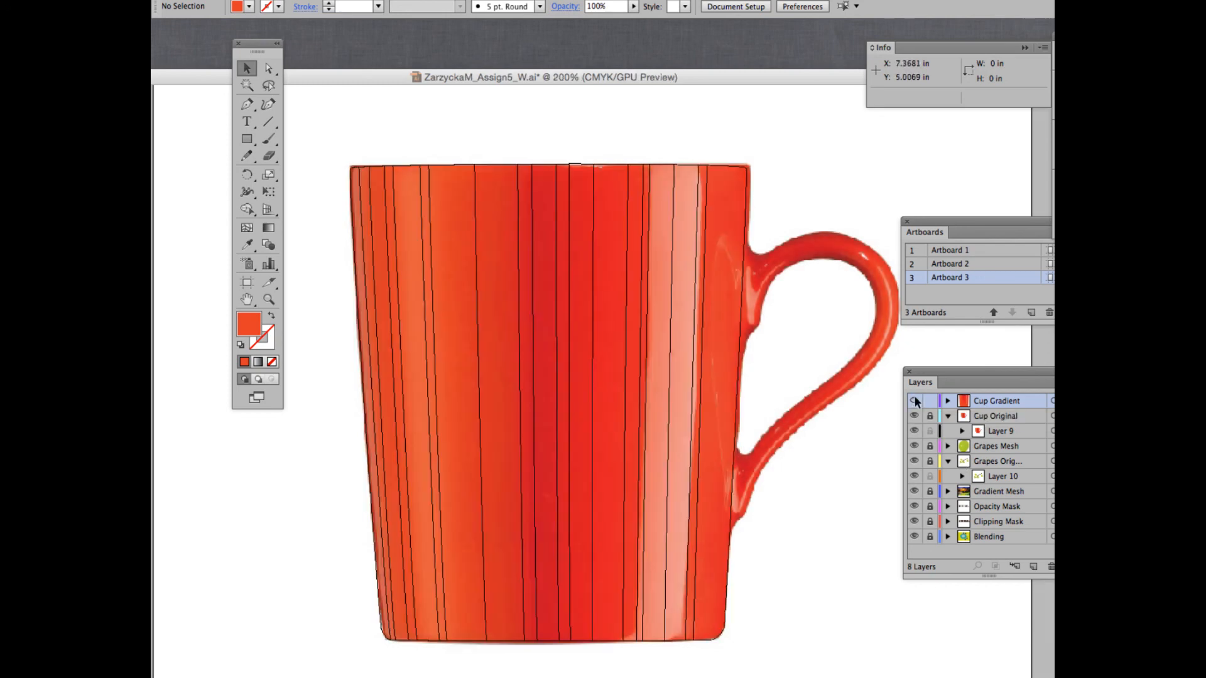
pyautogui.click(647, 163)
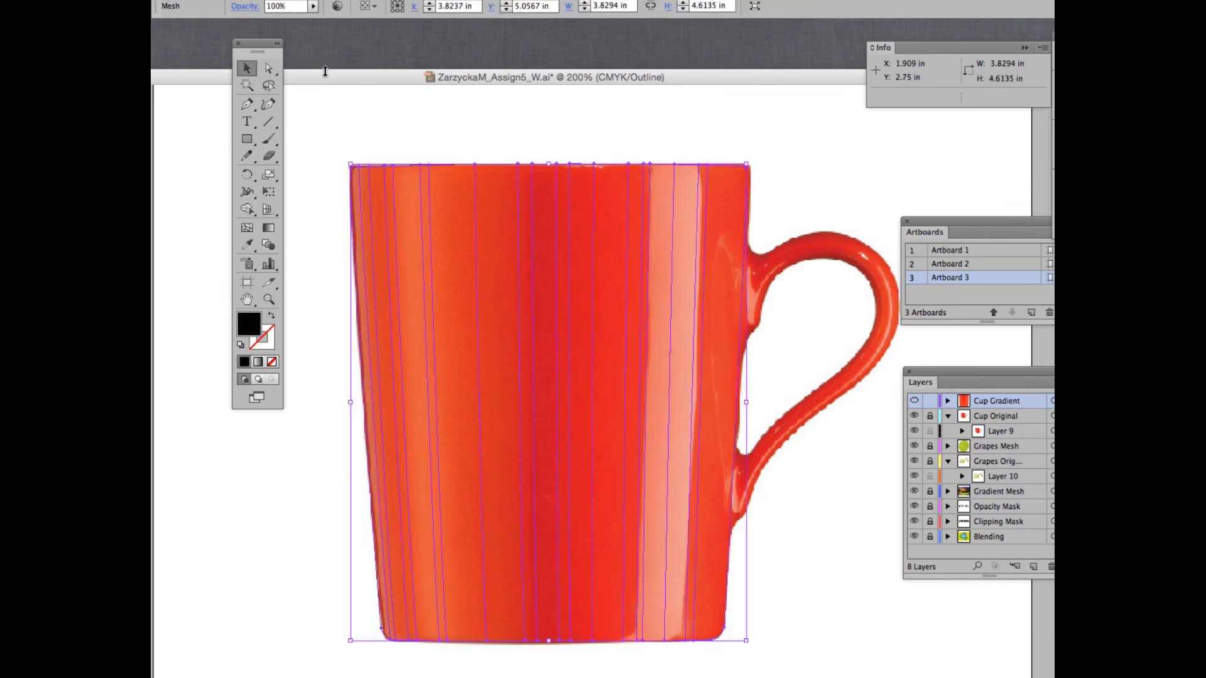
pyautogui.click(268, 68)
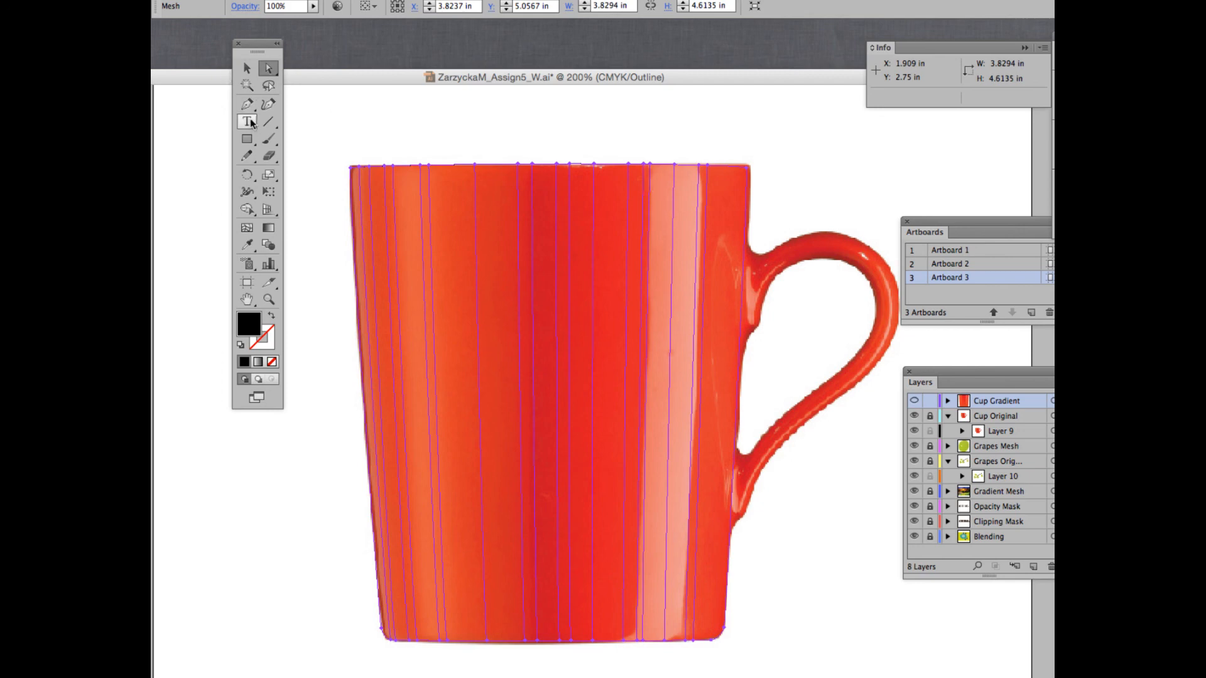
pyautogui.click(644, 166)
pyautogui.moveTo(644, 164); pyautogui.dragTo(708, 167)
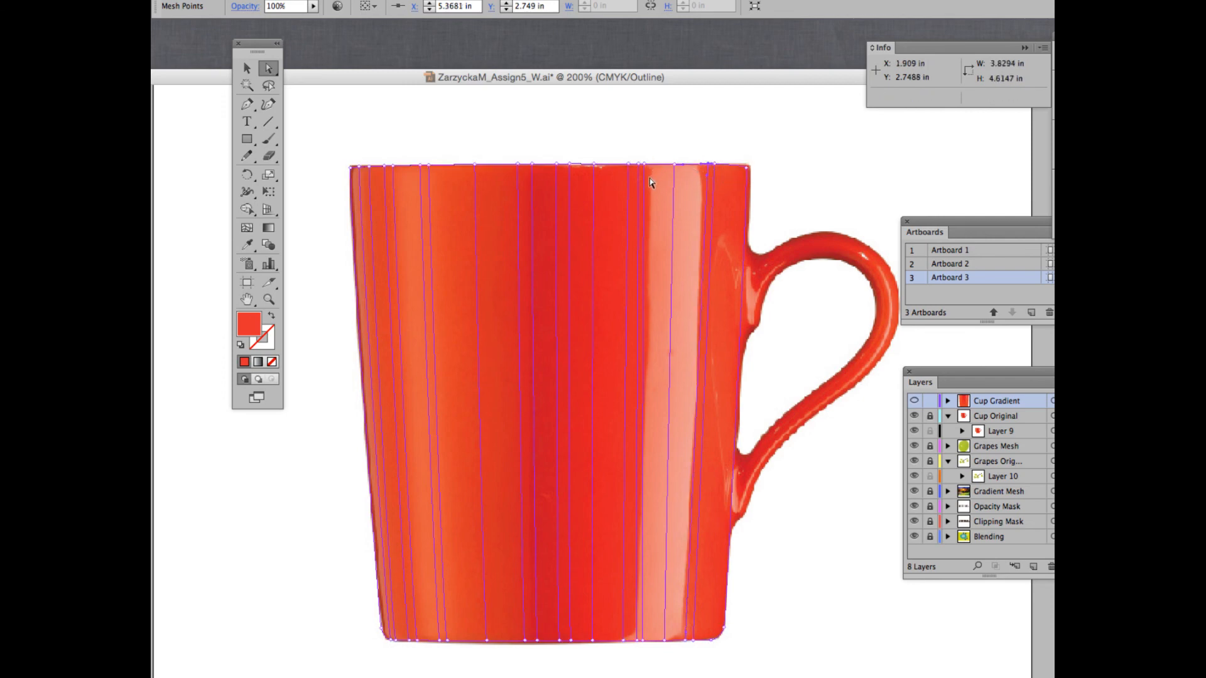
# Add a vertical mesh line just inside the pink highlight's left edge and colour its rim point with pink sampled from the highlight
pyautogui.press('i')
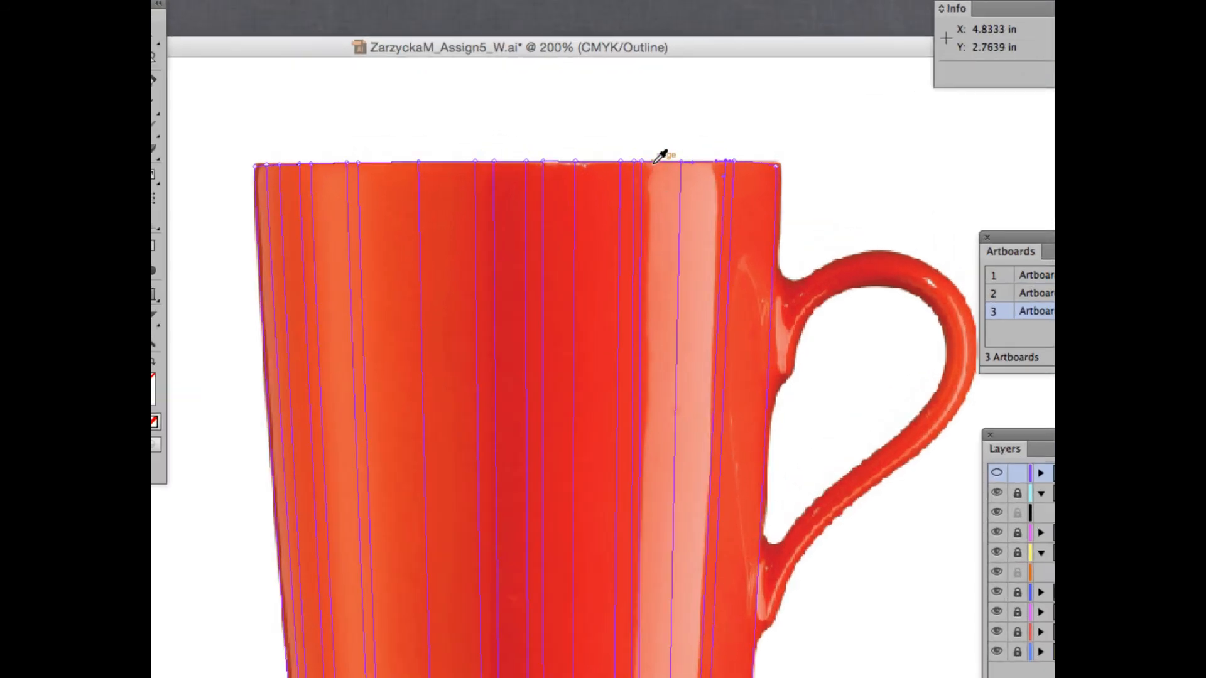
pyautogui.press('u')
pyautogui.click(655, 163)
pyautogui.press('i')
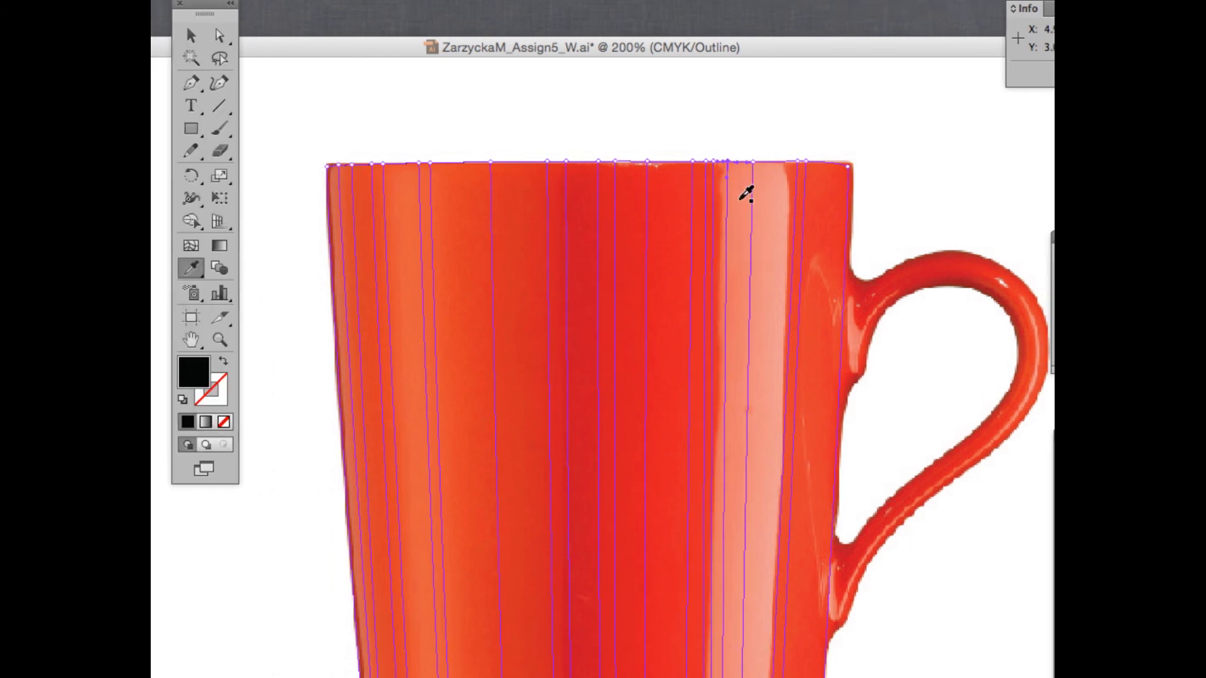
pyautogui.click(740, 201)
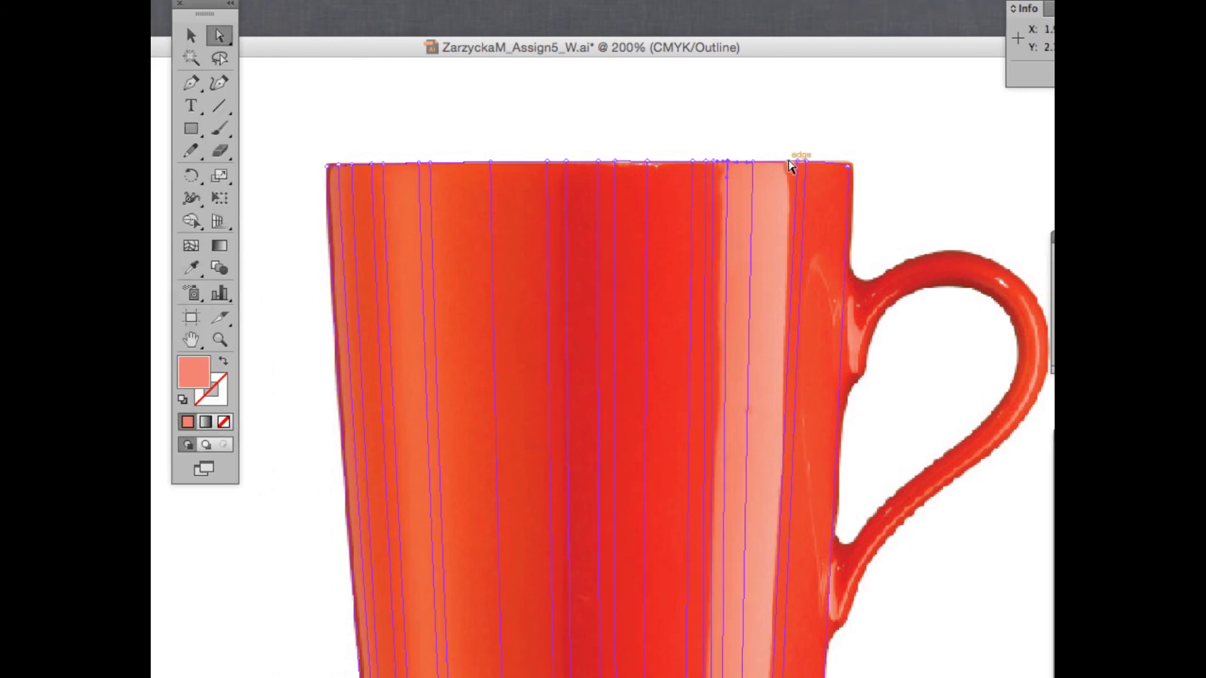
# Add a vertical mesh line just inside the pink highlight's right edge, colour its rim point with sampled pink, and preview the mesh
pyautogui.press('u')
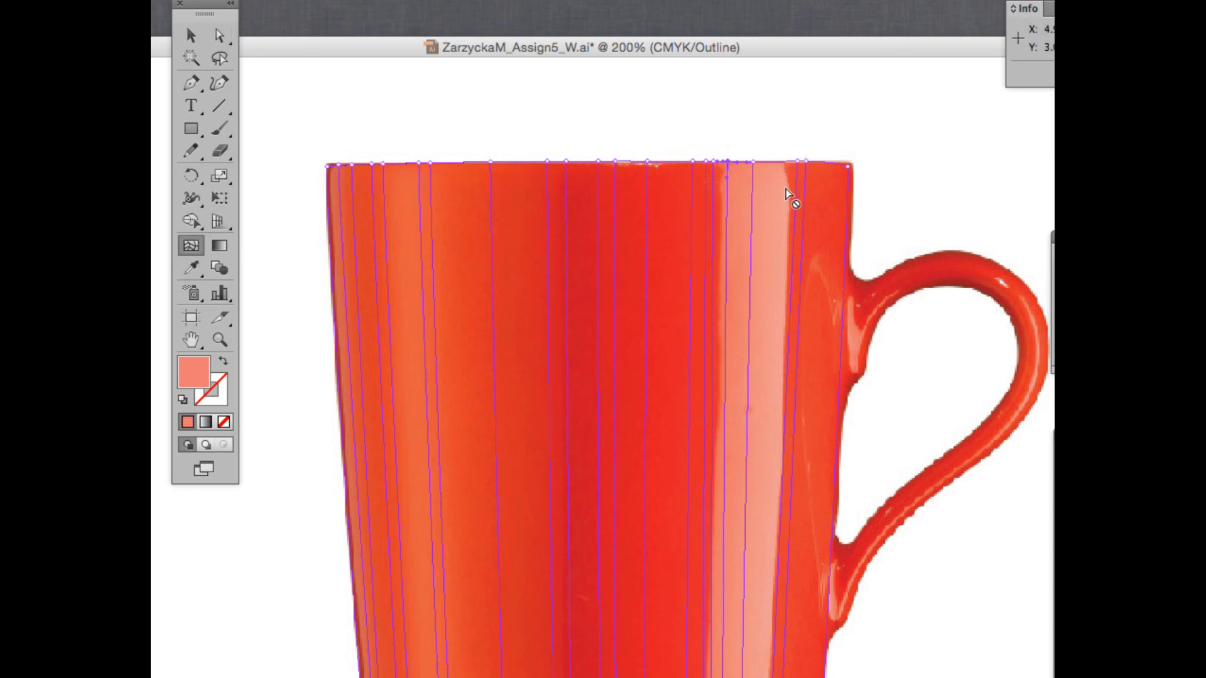
pyautogui.click(781, 162)
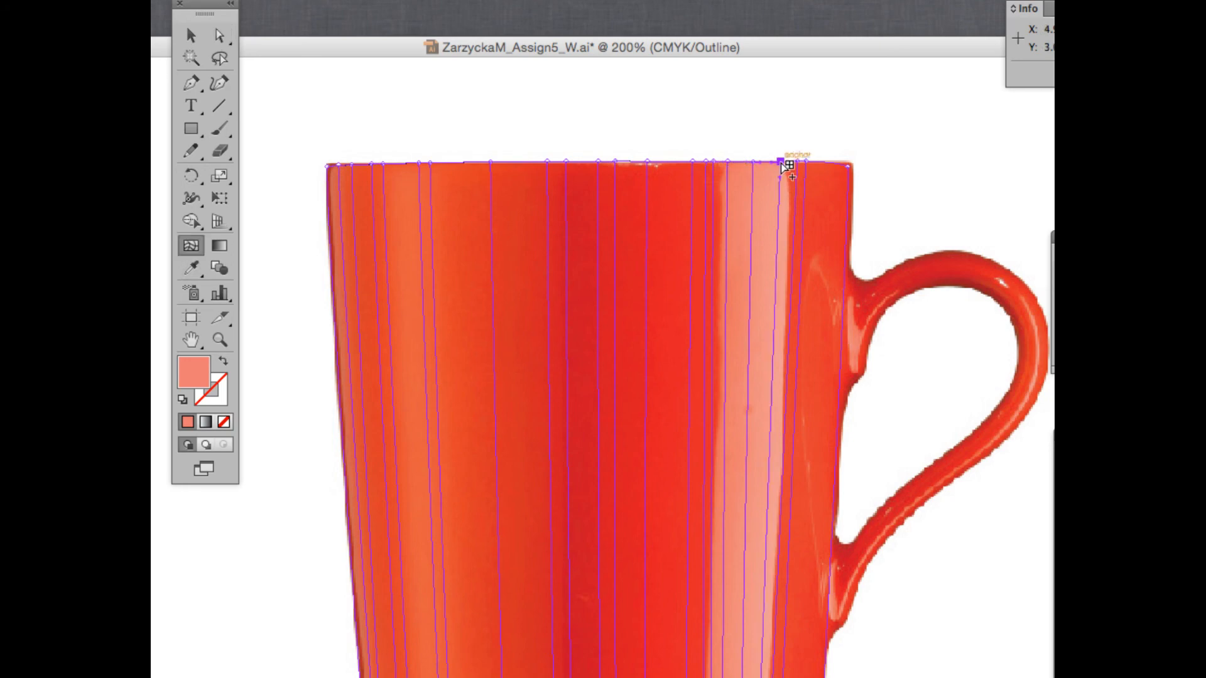
pyautogui.hotkey('ctrl', 'z')
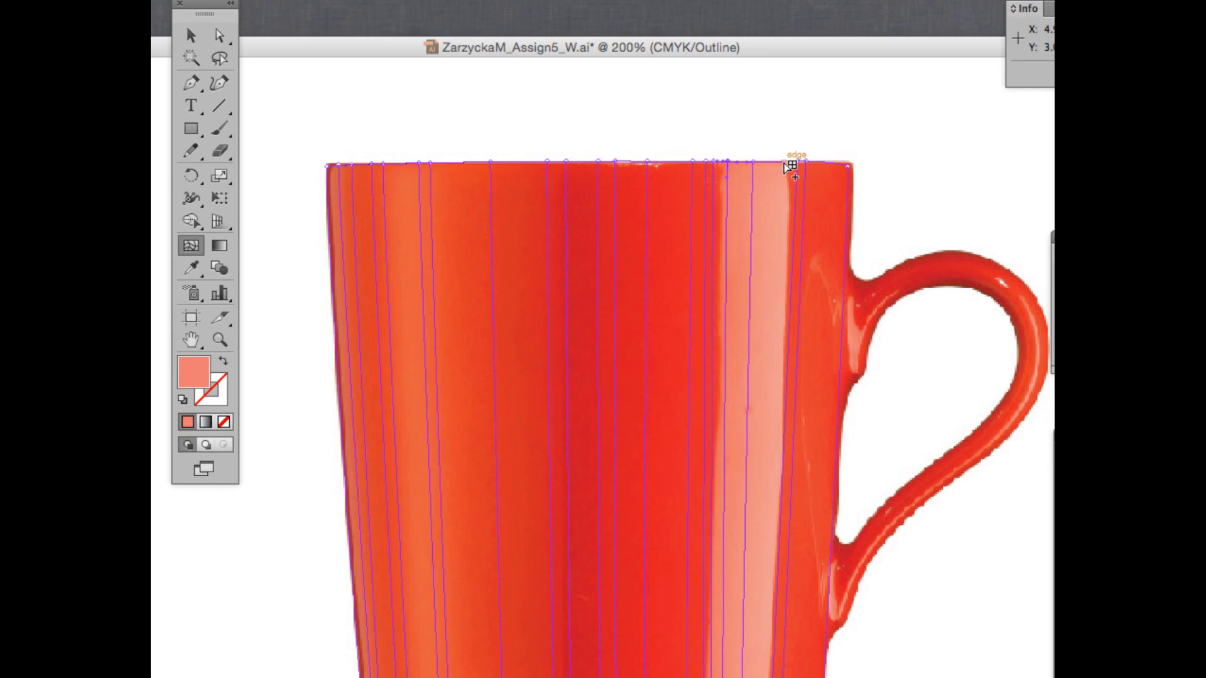
pyautogui.click(784, 163)
pyautogui.press('super+z')
pyautogui.click(787, 162)
pyautogui.press('i')
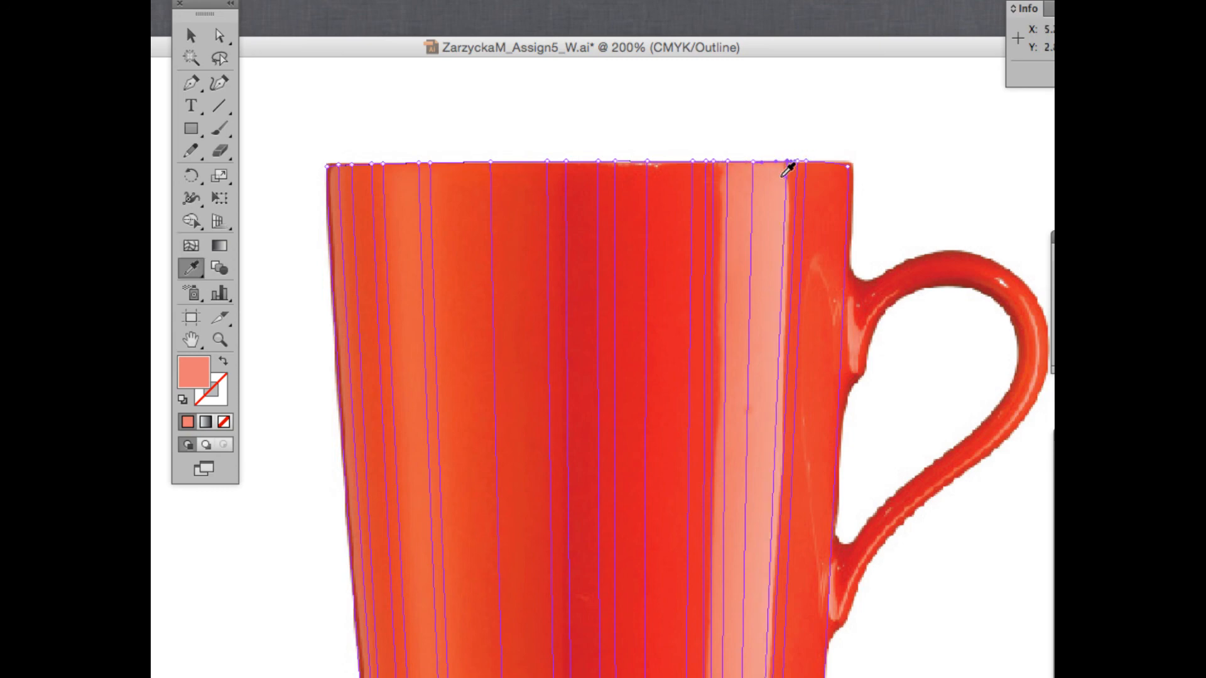
pyautogui.click(782, 175)
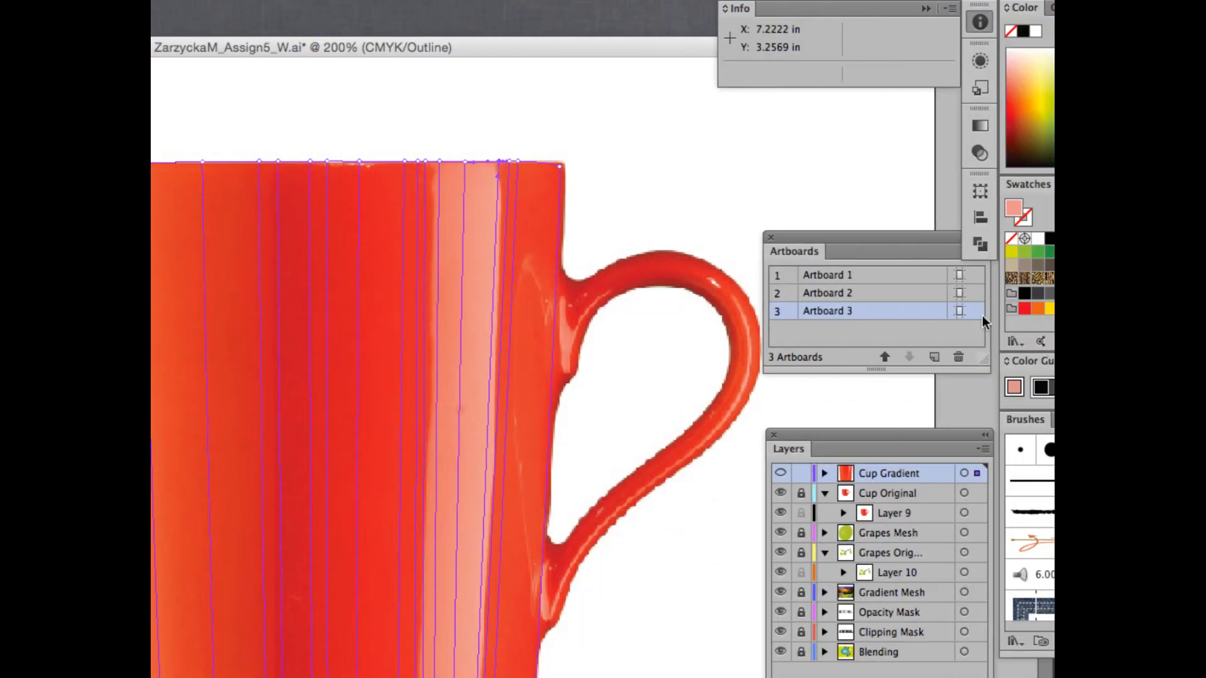
pyautogui.keyDown('super'); pyautogui.click(780, 474); pyautogui.keyUp('super')
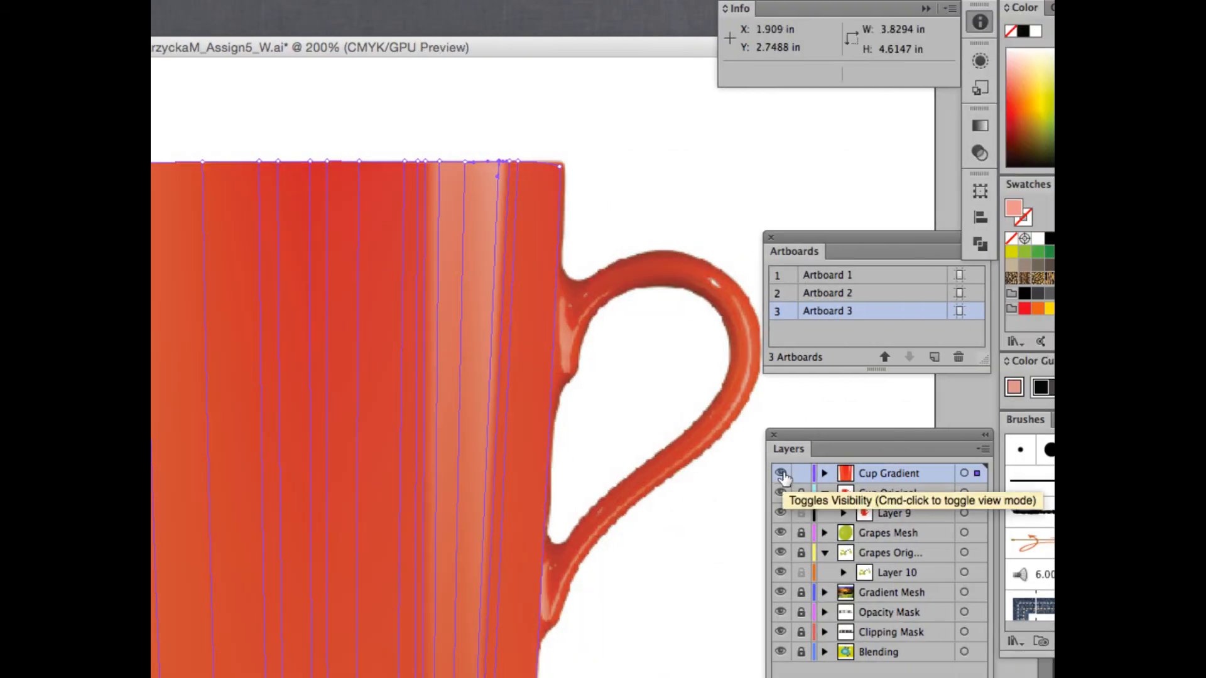
pyautogui.keyDown('super'); pyautogui.click(782, 476); pyautogui.keyUp('super')
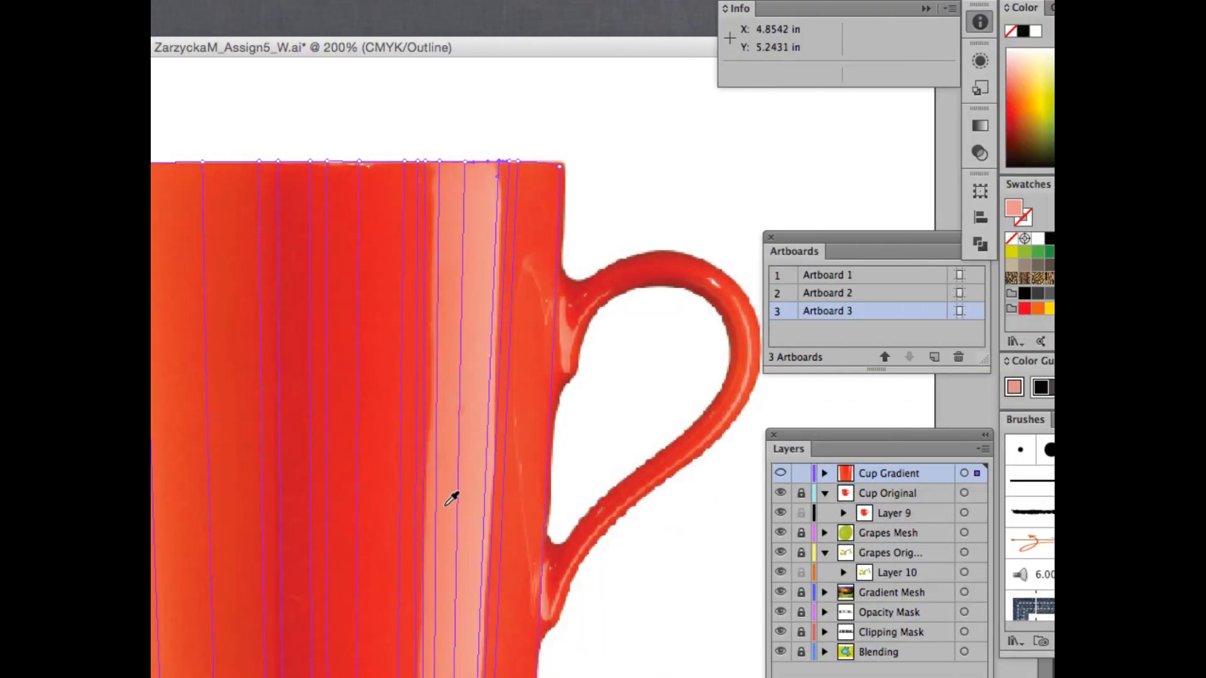
pyautogui.keyDown('super'); pyautogui.click(780, 432); pyautogui.keyUp('super')
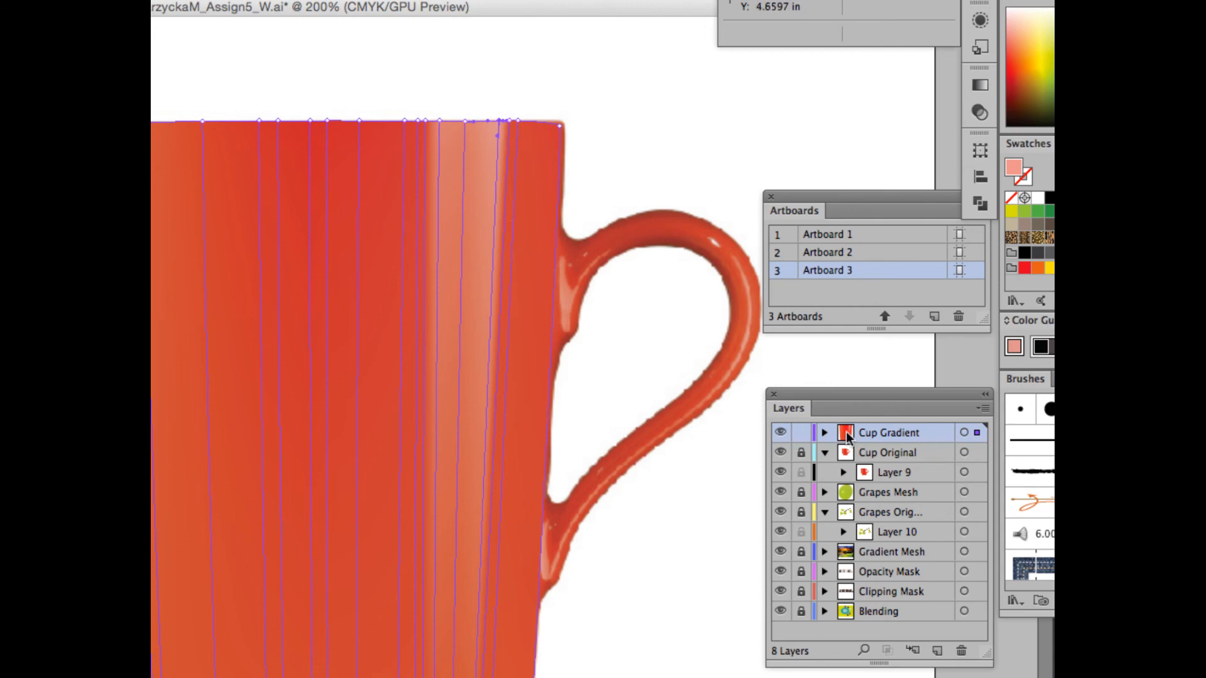
pyautogui.keyDown('ctrl'); pyautogui.click(780, 434); pyautogui.keyUp('ctrl')
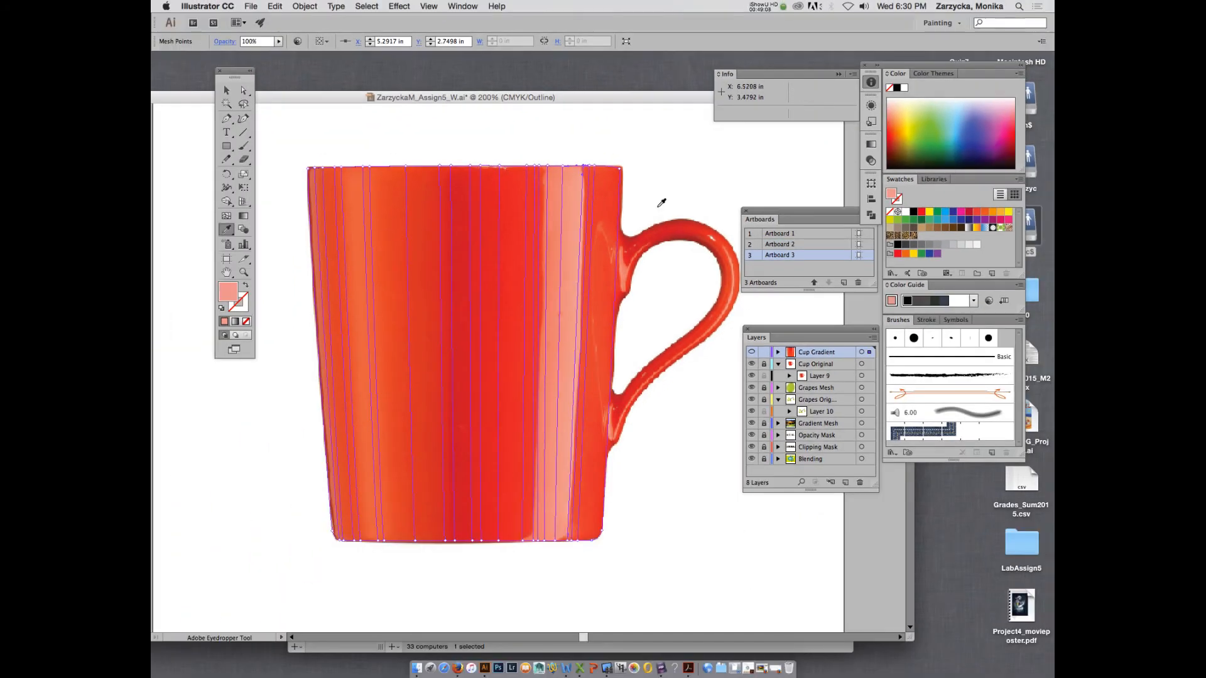
# Add a horizontal mesh line across the cup's lower part and colour its point inside the highlight with pink sampled from the photo
pyautogui.click(244, 90)
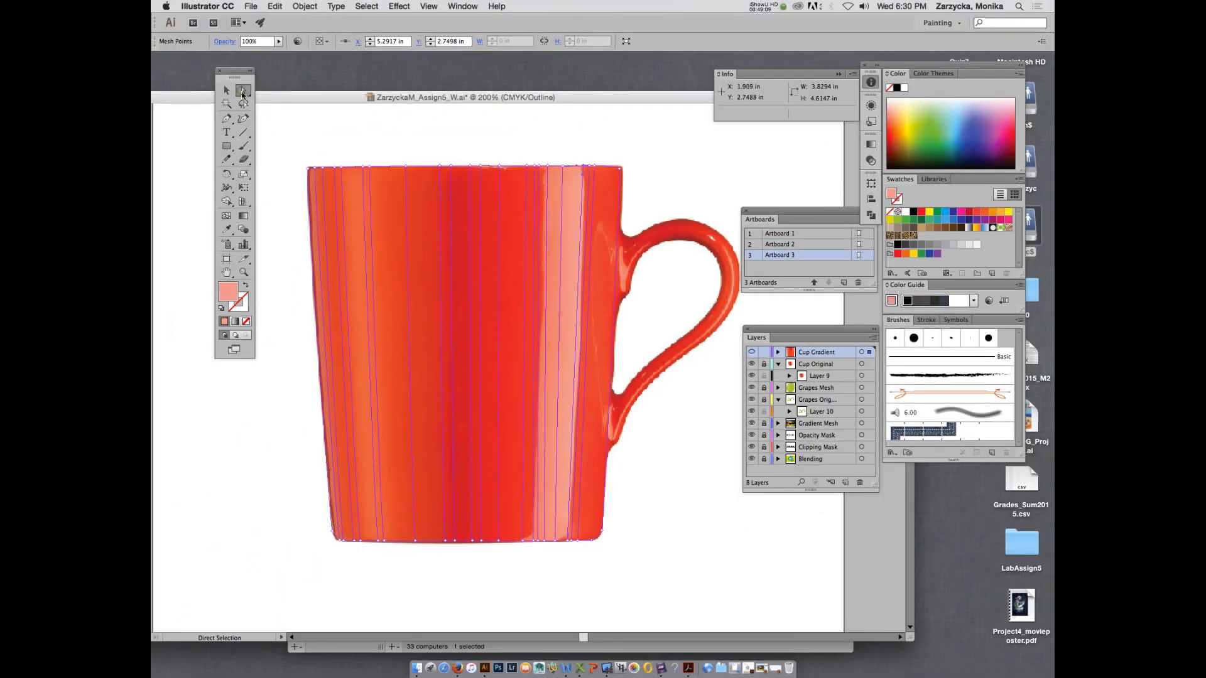
pyautogui.click(226, 215)
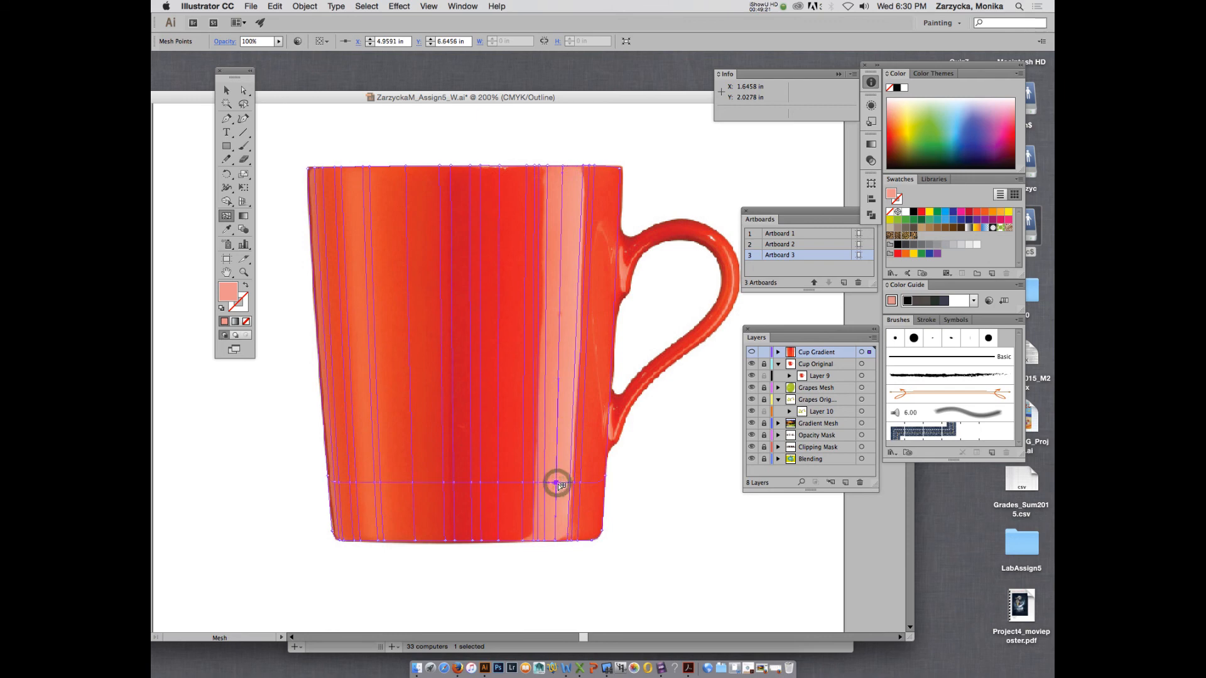
pyautogui.press('i')
pyautogui.click(566, 480)
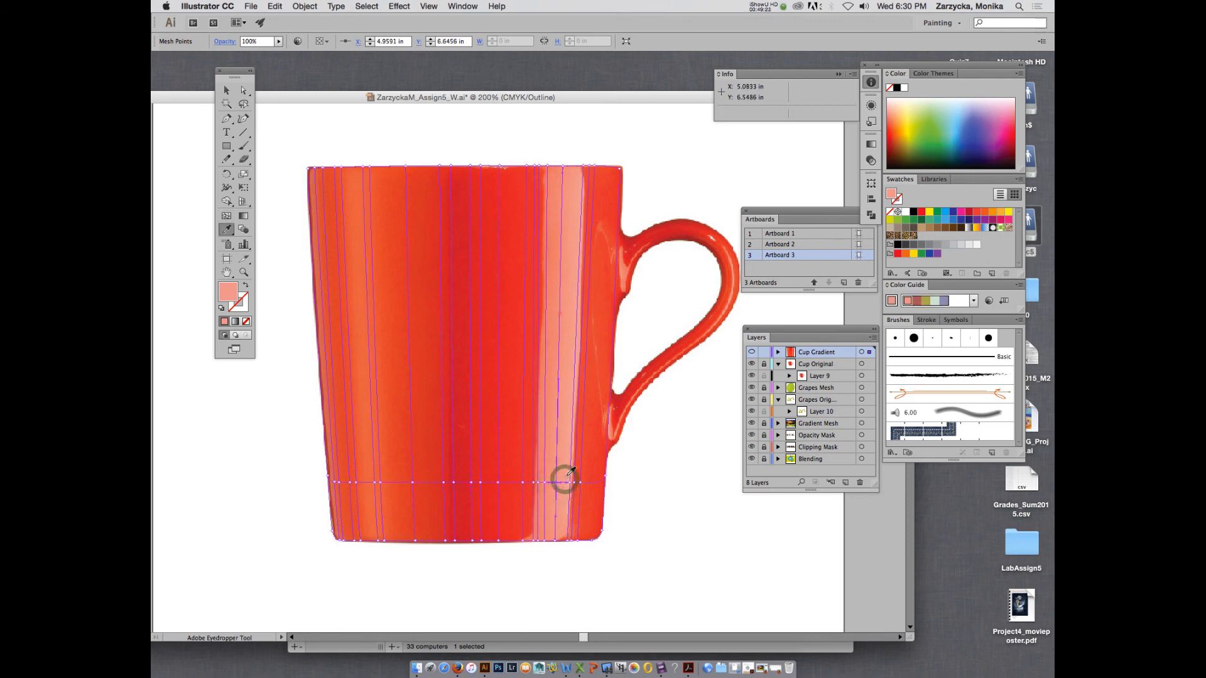
# Sample the photo's pink again for the lower mesh point inside the pink highlight, and compare the mesh preview with the outline
pyautogui.click(564, 496)
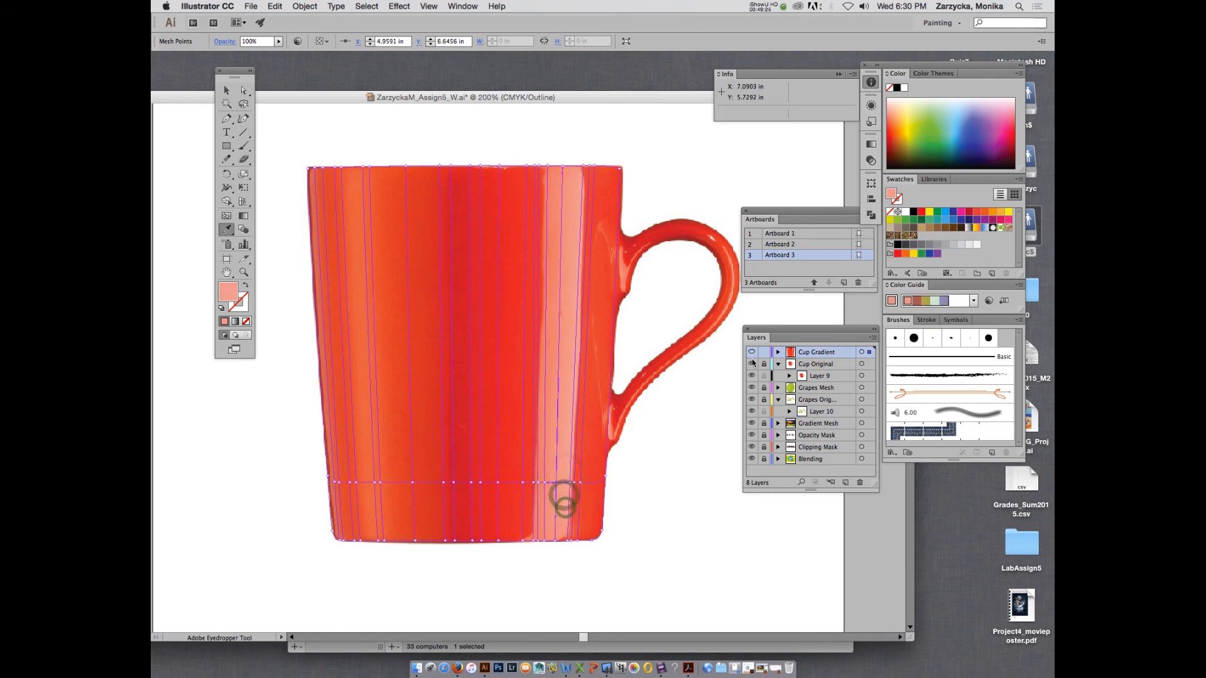
pyautogui.keyDown('super'); pyautogui.click(751, 352); pyautogui.keyUp('super')
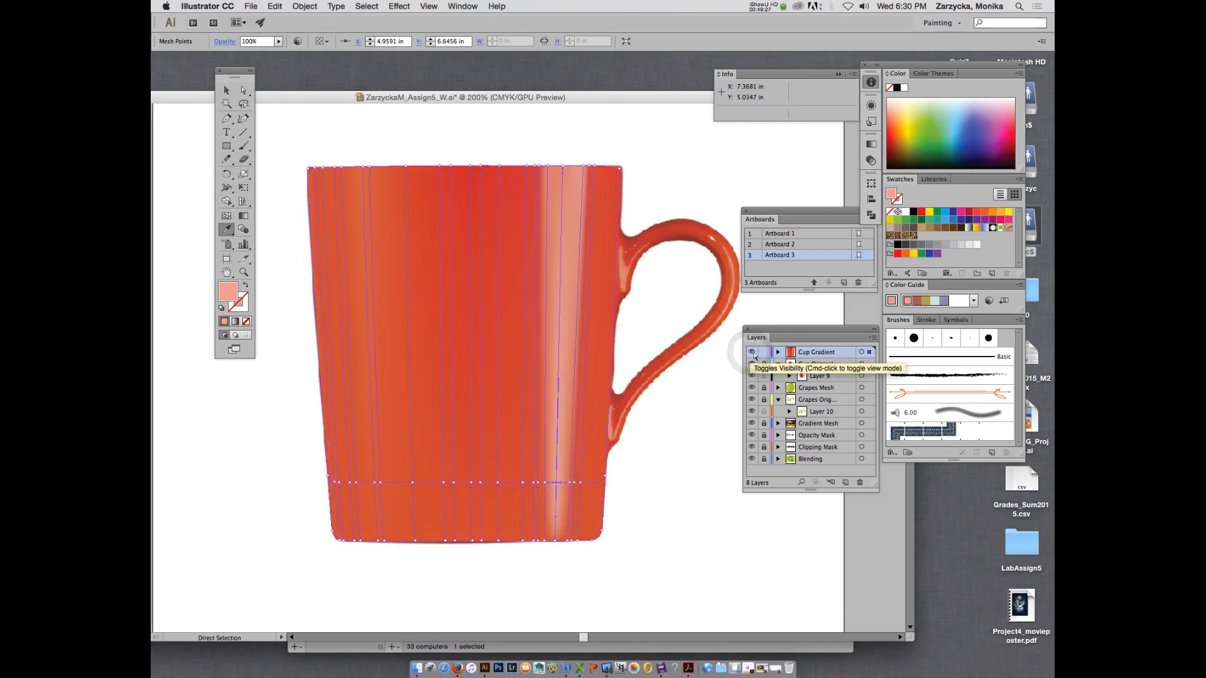
pyautogui.keyDown('super'); pyautogui.click(751, 353); pyautogui.keyUp('super')
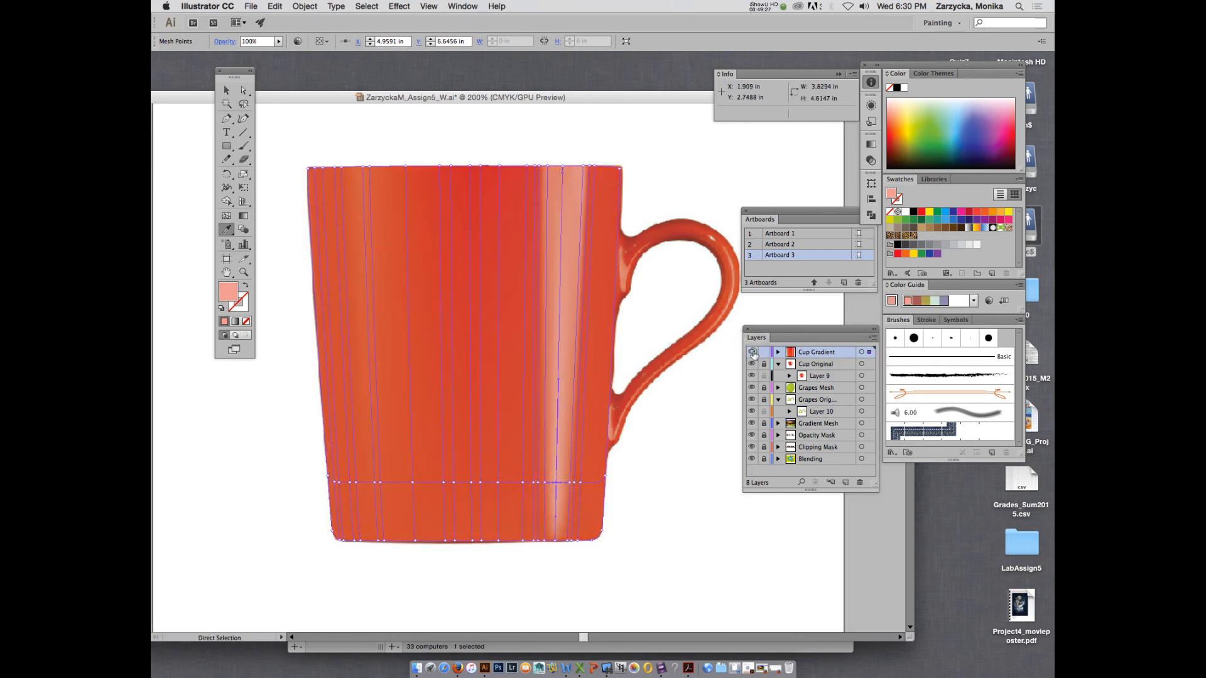
# Colour two neighbouring points on the lower horizontal mesh line, near the cup's central dark stripe, with reds sampled from the photo
pyautogui.press('a')
pyautogui.click(455, 483)
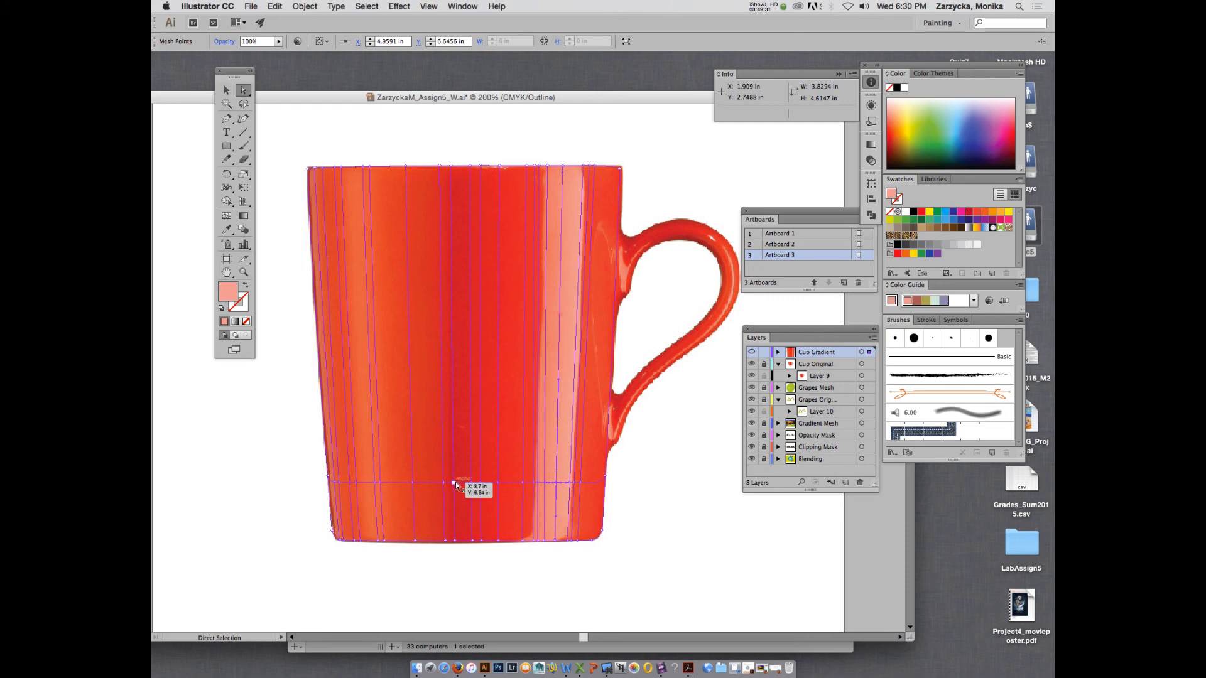
pyautogui.press('i')
pyautogui.click(462, 475)
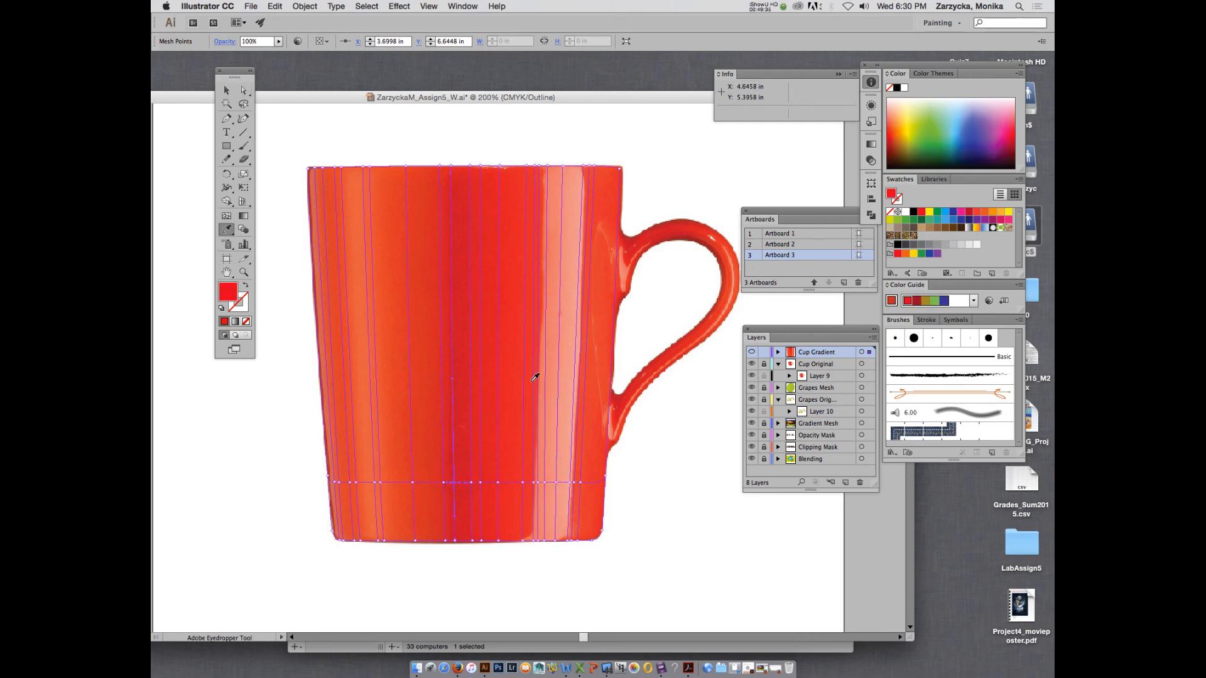
pyautogui.press('a')
pyautogui.click(444, 484)
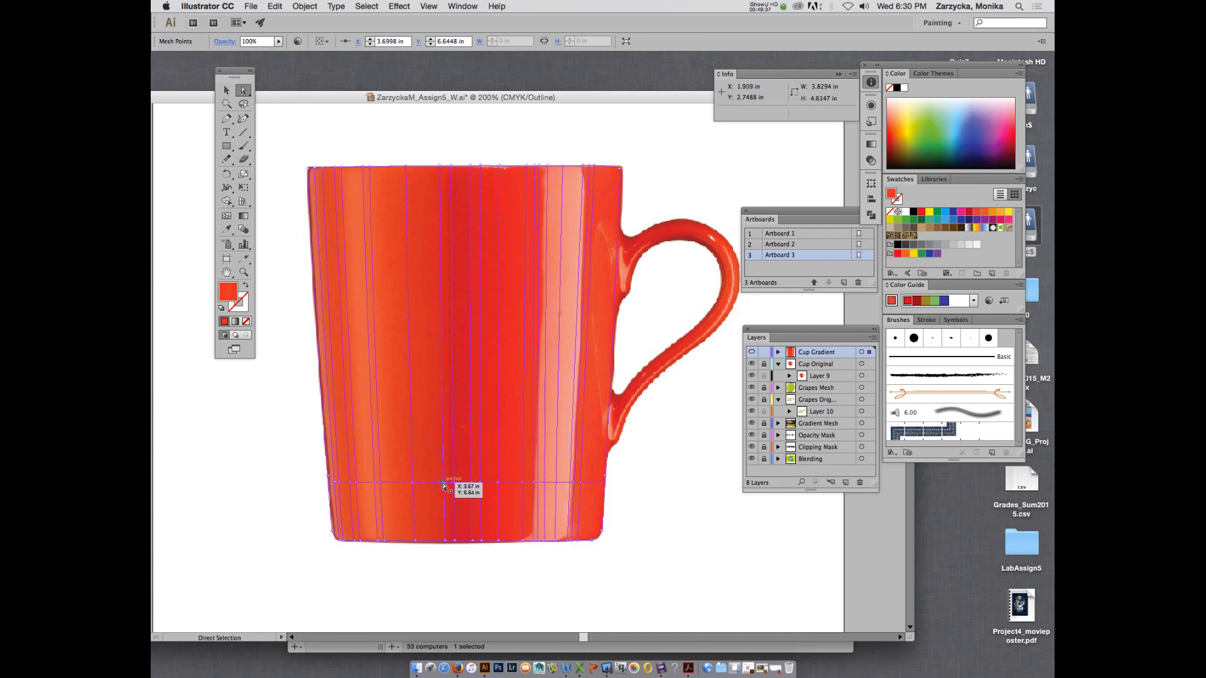
pyautogui.press('i')
pyautogui.click(439, 476)
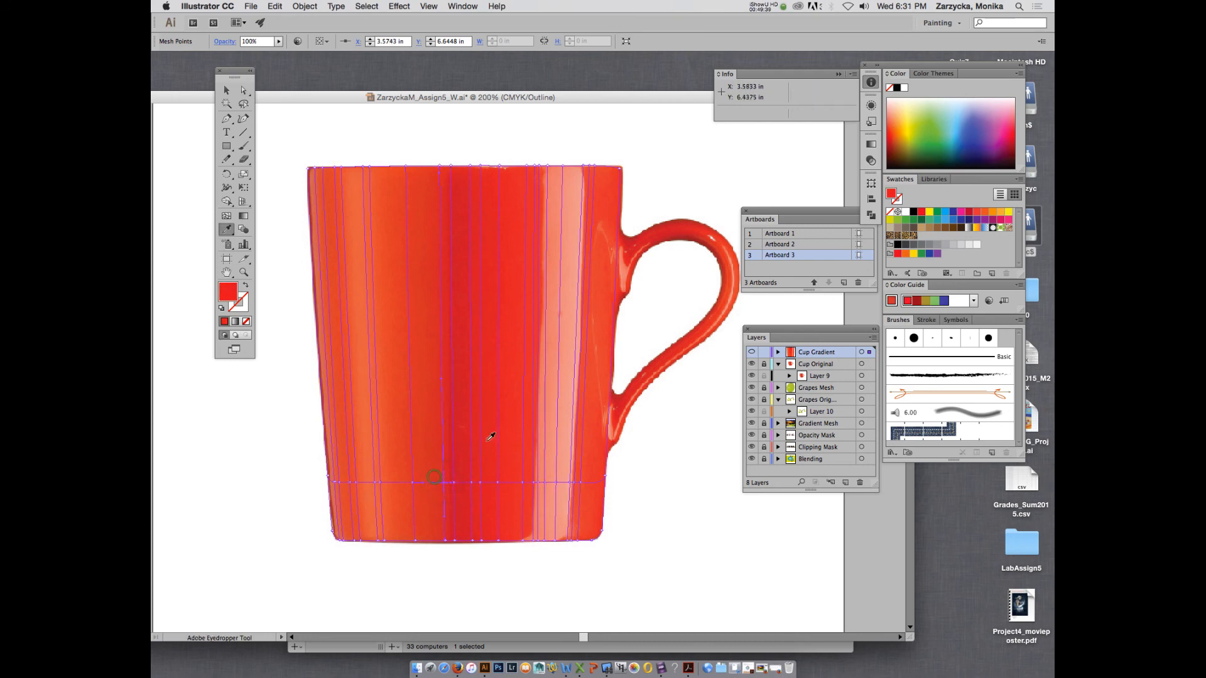
# Preview the deselected cup mesh and compare its shading with the photo
pyautogui.keyDown('super'); pyautogui.click(751, 352); pyautogui.keyUp('super')
pyautogui.click(227, 90)
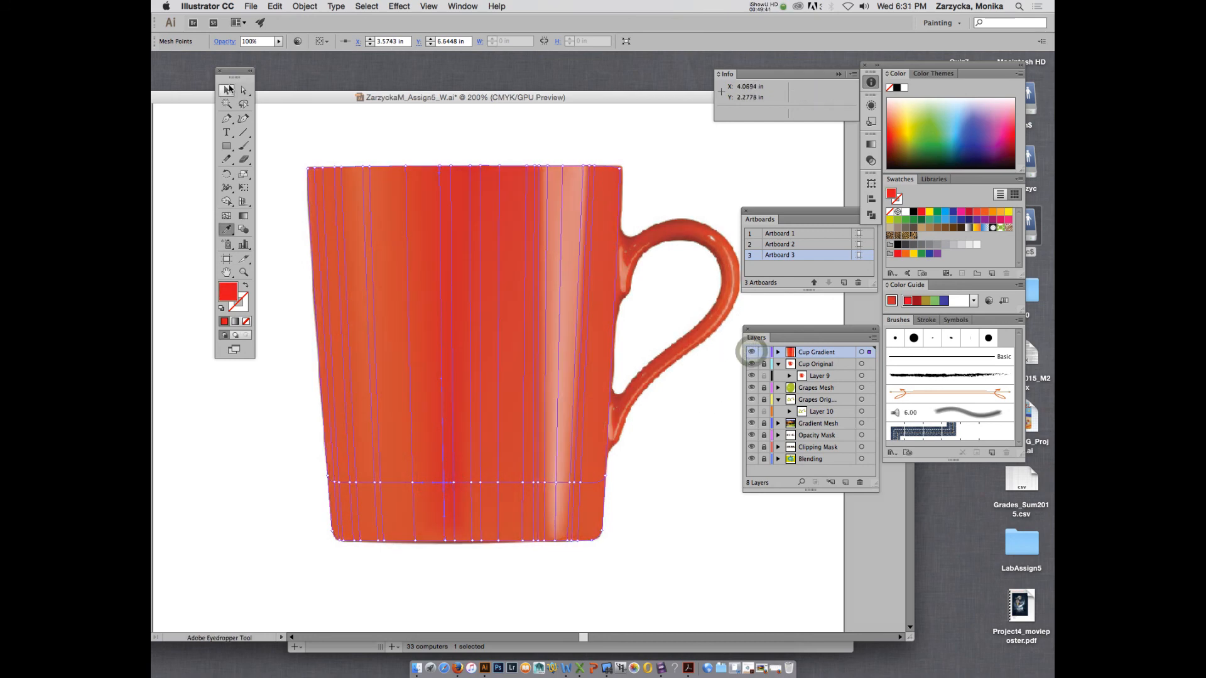
pyautogui.click(697, 179)
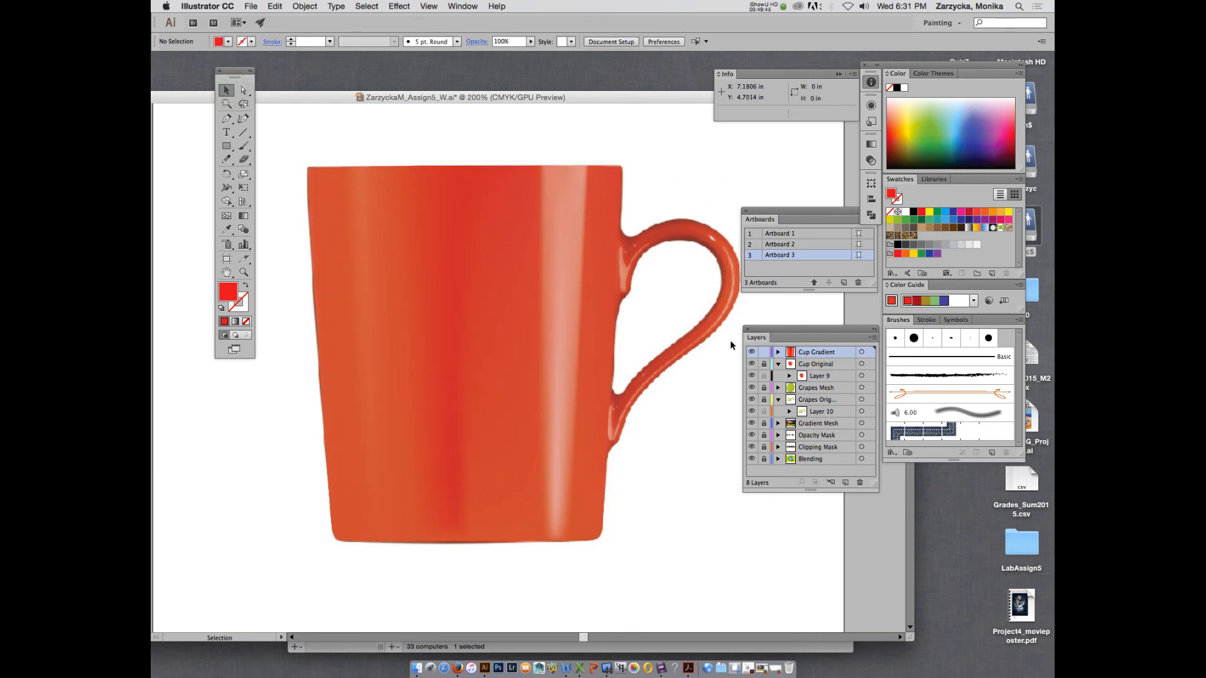
pyautogui.keyDown('super'); pyautogui.click(751, 352); pyautogui.keyUp('super')
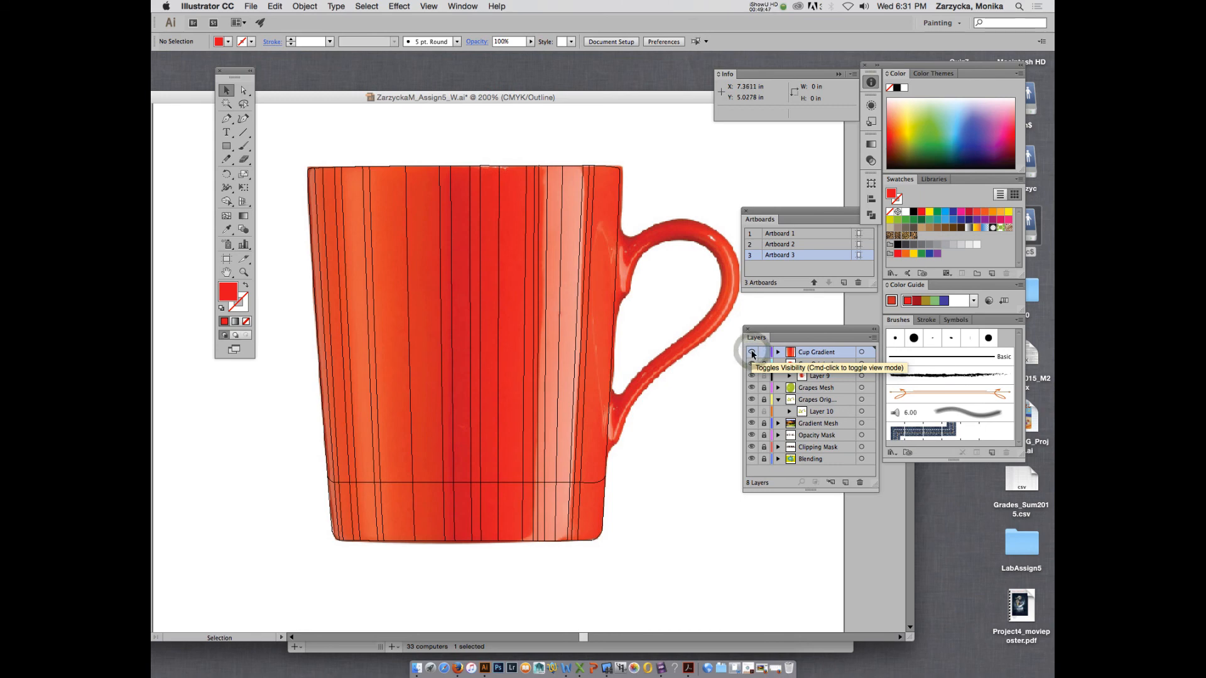
pyautogui.keyDown('super'); pyautogui.click(751, 352); pyautogui.keyUp('super')
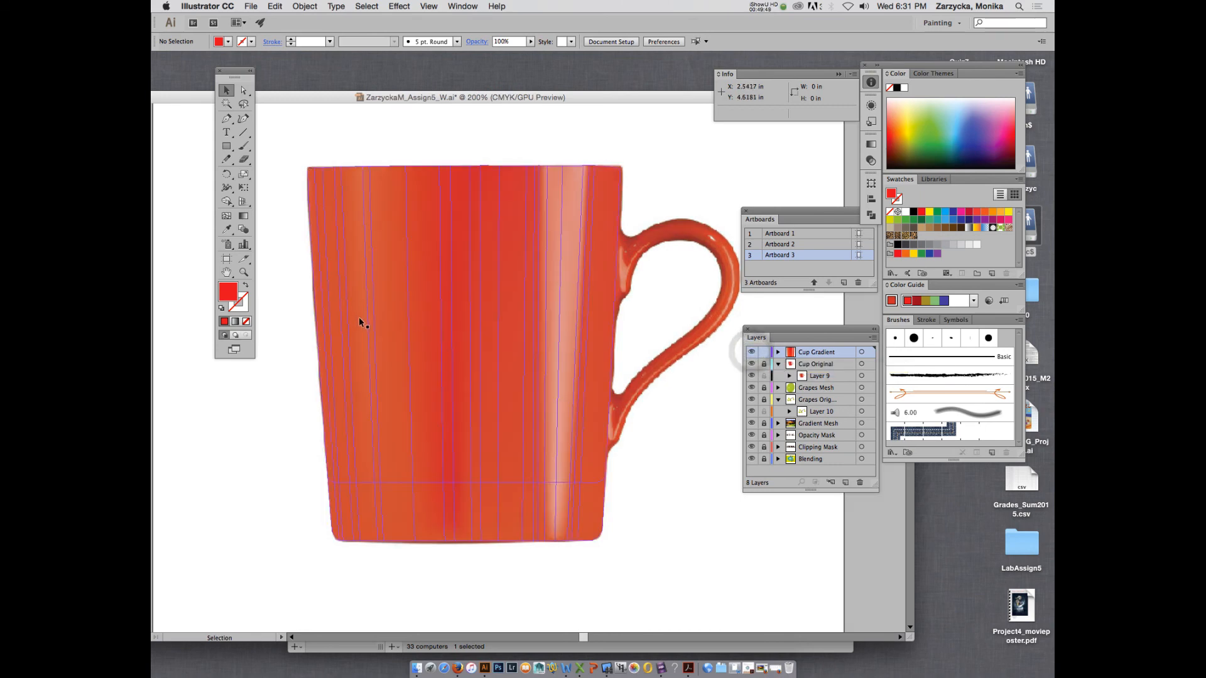
pyautogui.click(483, 140)
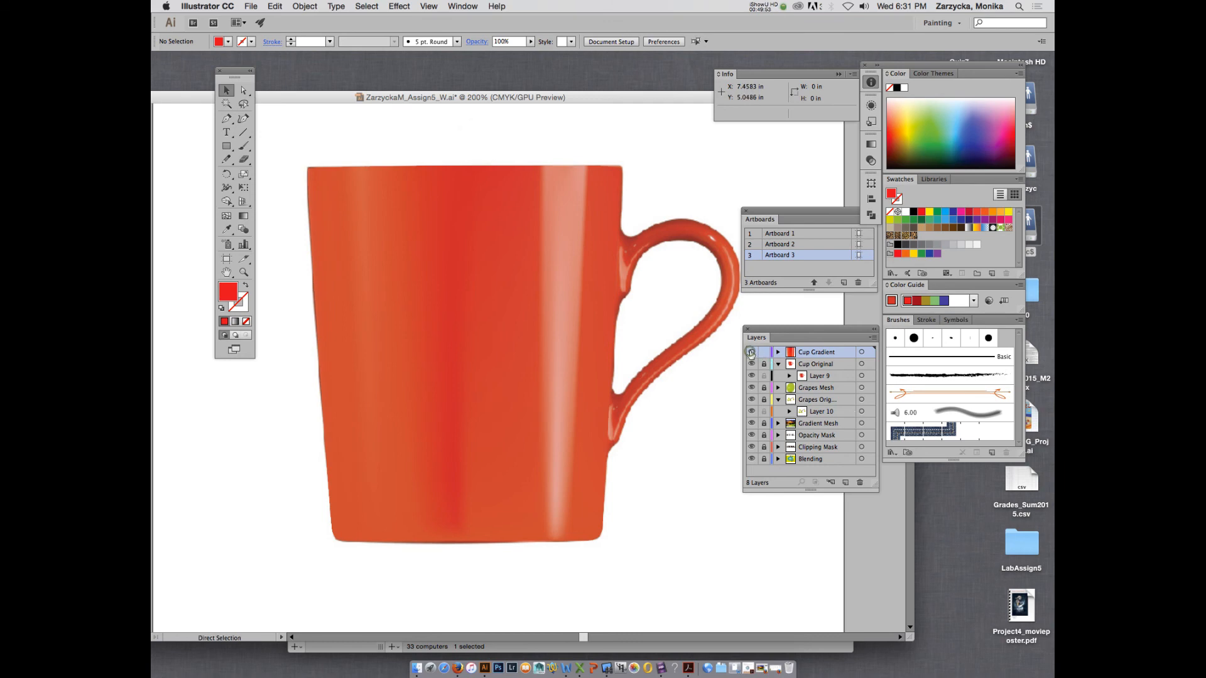
# In outline view, add a vertical mesh line in the cup's left highlight and colour its rim point with orange sampled from the photo
pyautogui.keyDown('super'); pyautogui.click(751, 353); pyautogui.keyUp('super')
pyautogui.click(325, 122)
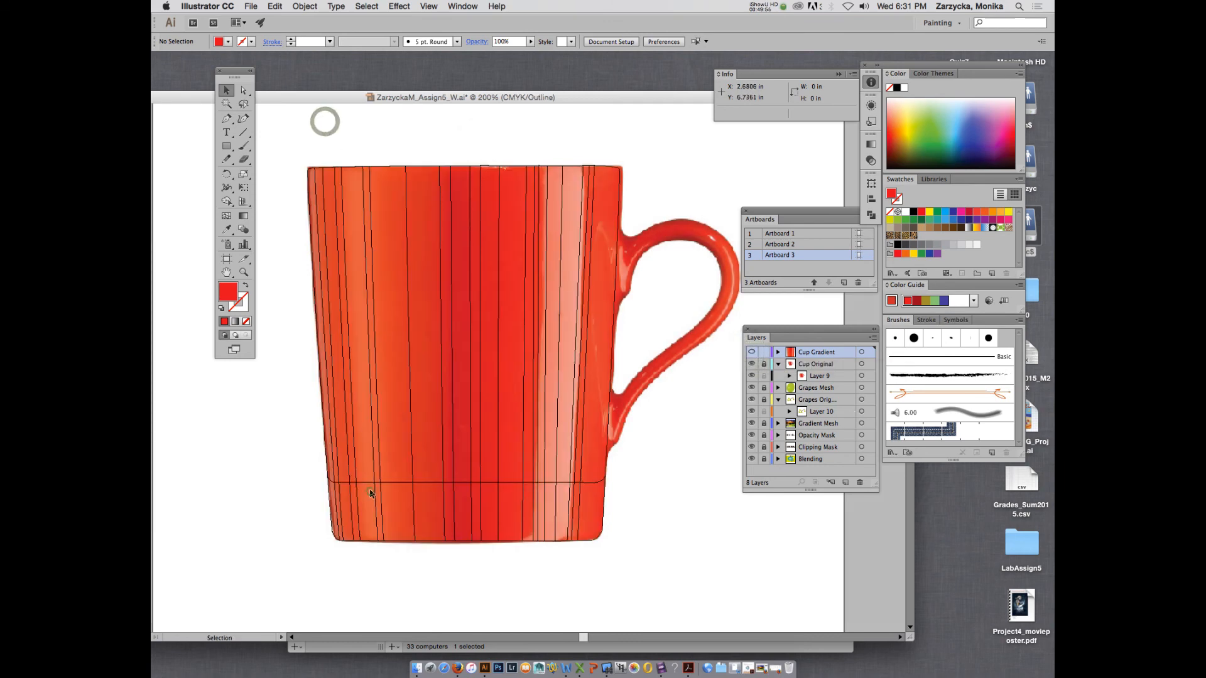
pyautogui.click(376, 152)
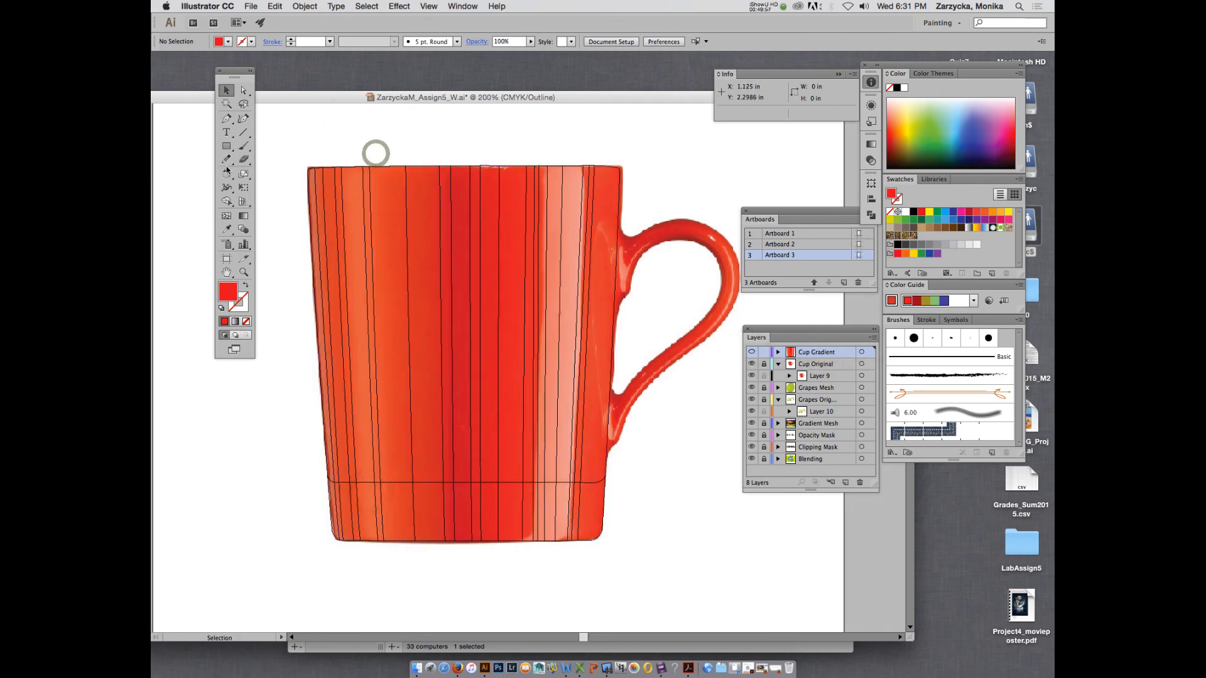
pyautogui.click(226, 215)
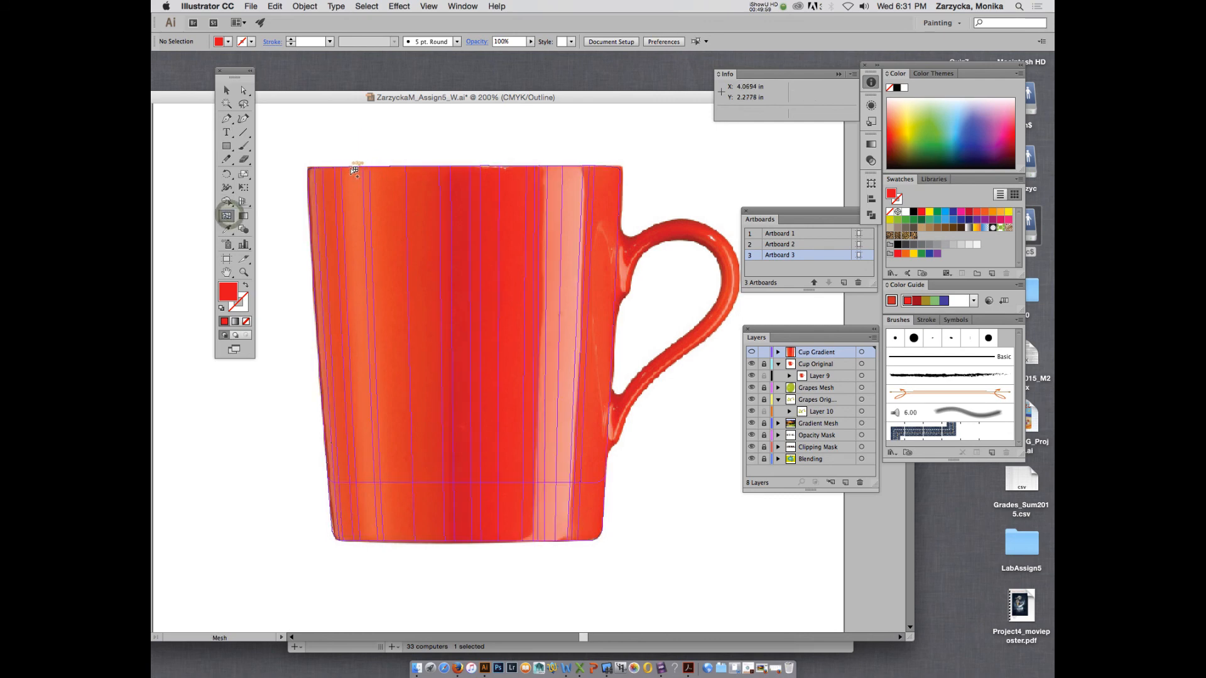
pyautogui.click(351, 168)
pyautogui.press('i')
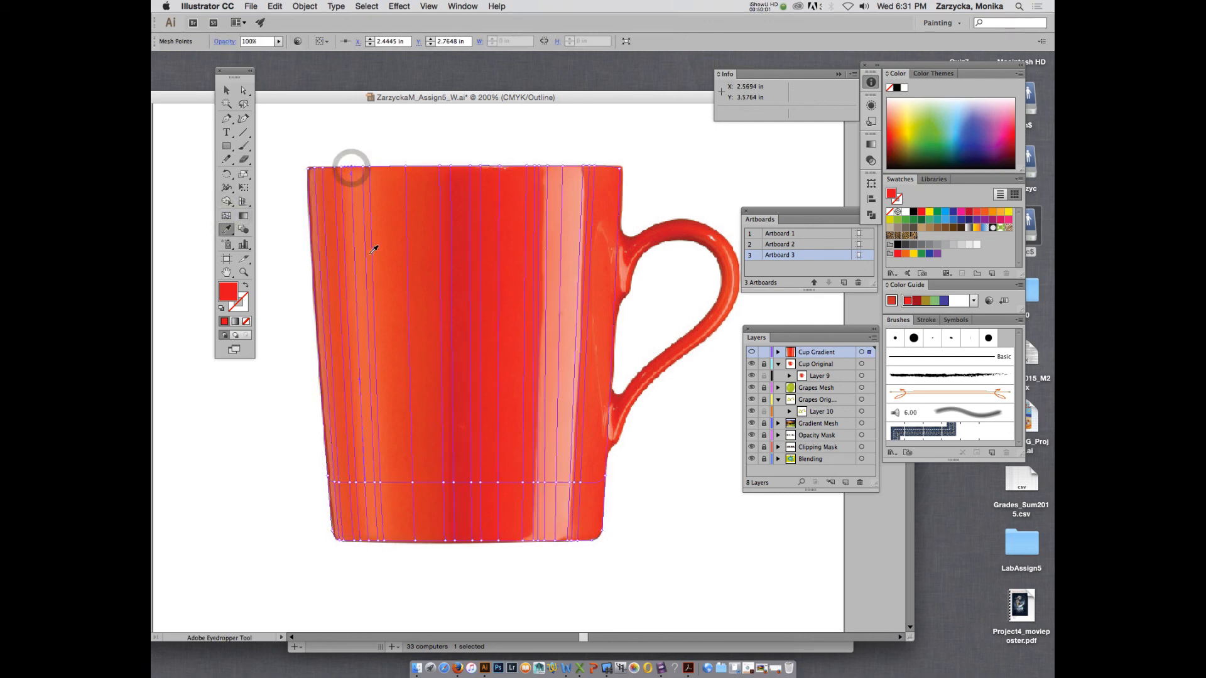
pyautogui.click(364, 329)
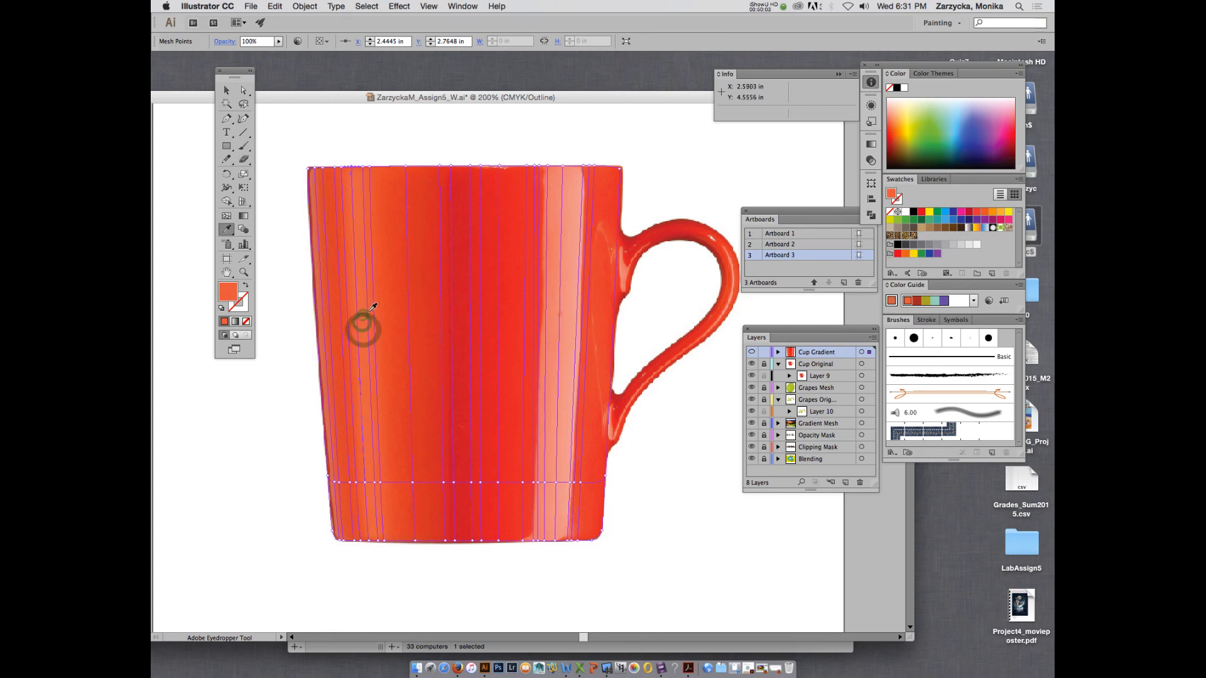
# Recolour the left highlight's rim point with lighter salmon sampled from the pink highlight, and preview the mesh
pyautogui.keyDown('super'); pyautogui.click(752, 354); pyautogui.keyUp('super')
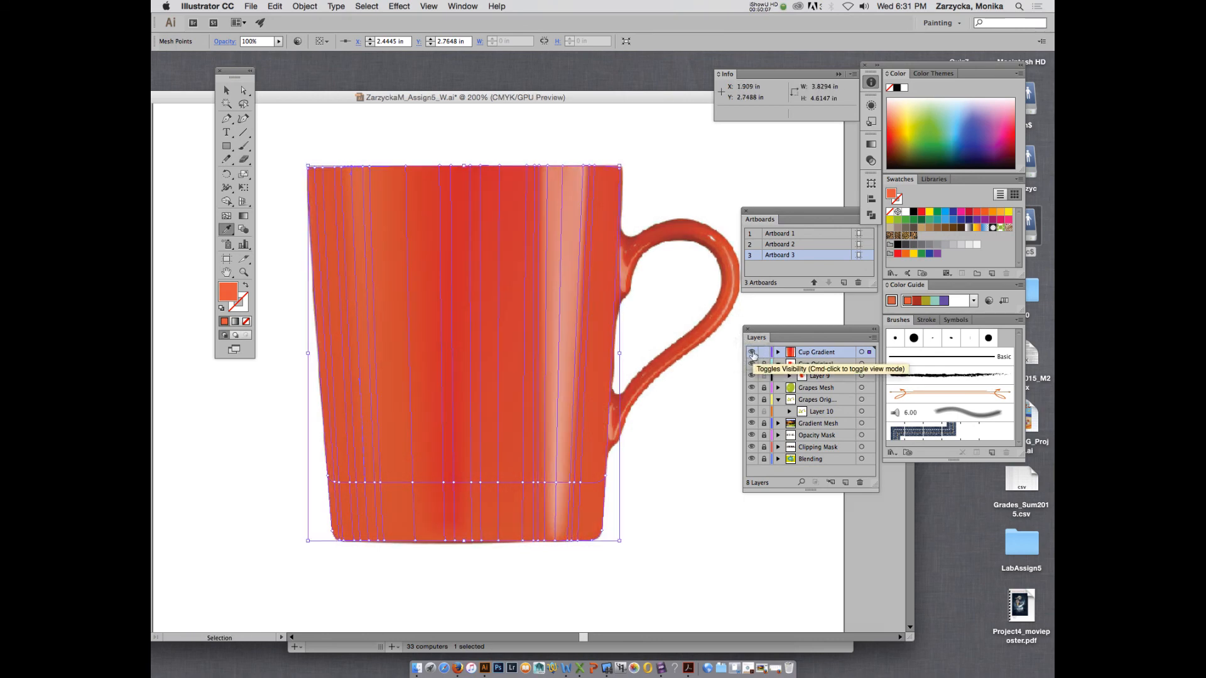
pyautogui.keyDown('super'); pyautogui.click(752, 353); pyautogui.keyUp('super')
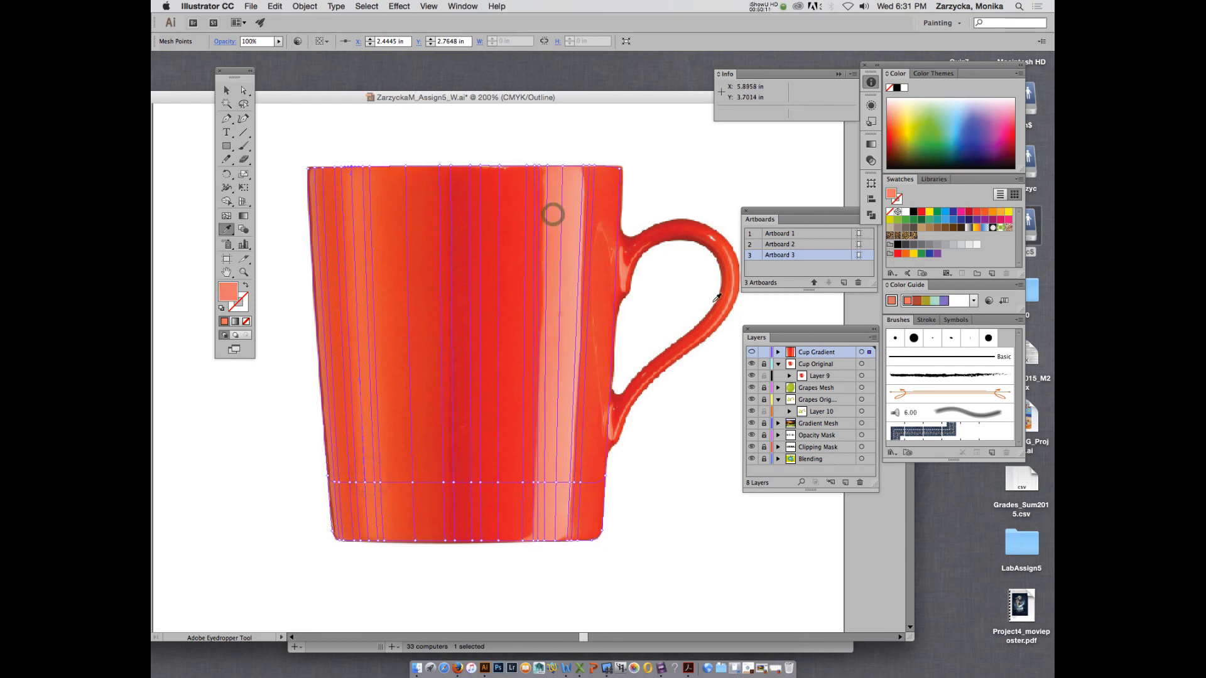
pyautogui.keyDown('super'); pyautogui.click(752, 352); pyautogui.keyUp('super')
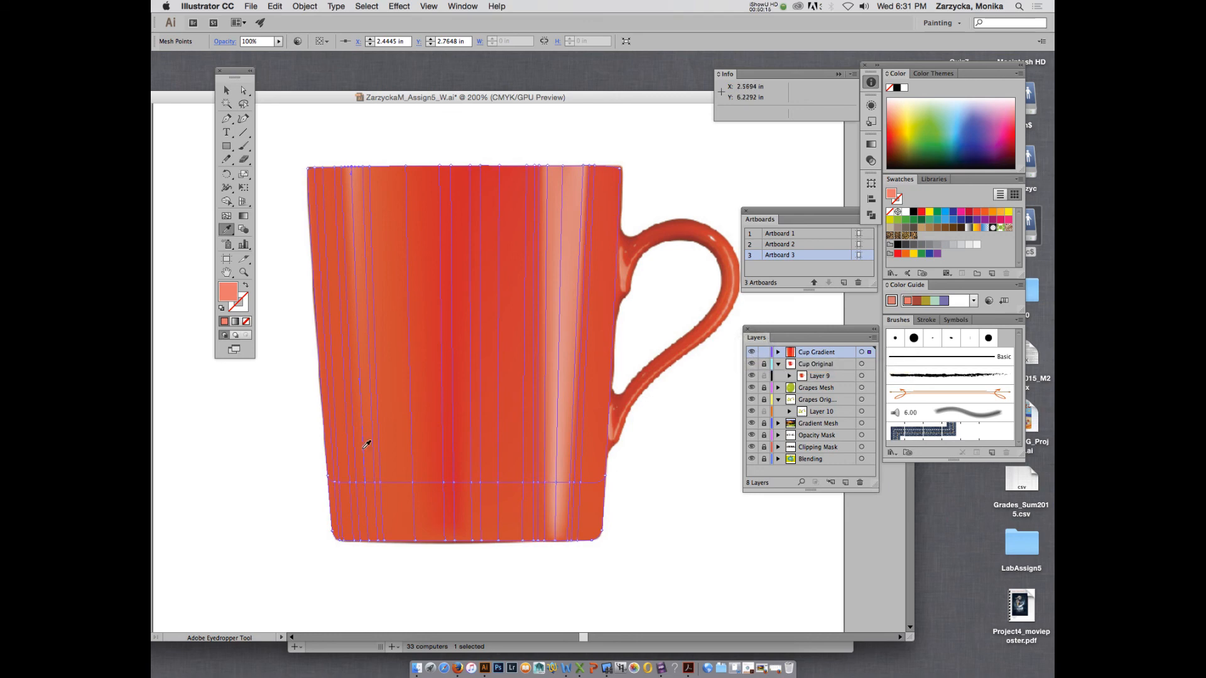
# Colour the left highlight line's lower point with salmon sampled from its rim end, then deselect and compare the mesh with the photo
pyautogui.press('a')
pyautogui.click(364, 483)
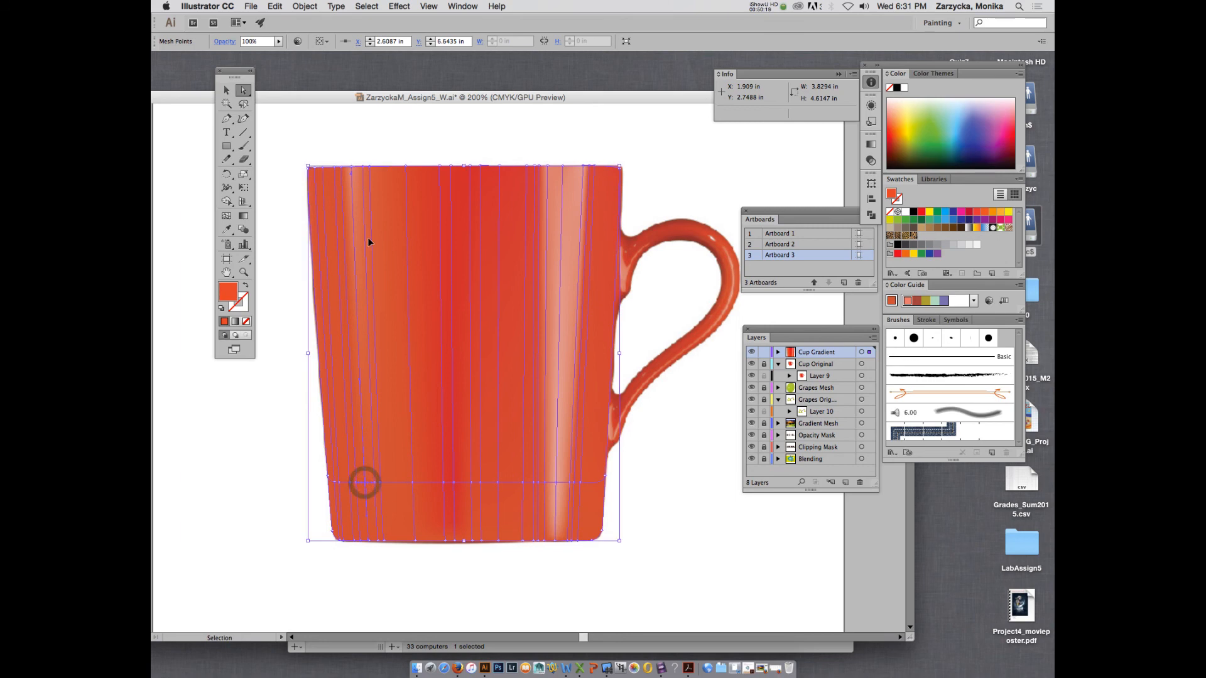
pyautogui.press('i')
pyautogui.click(354, 175)
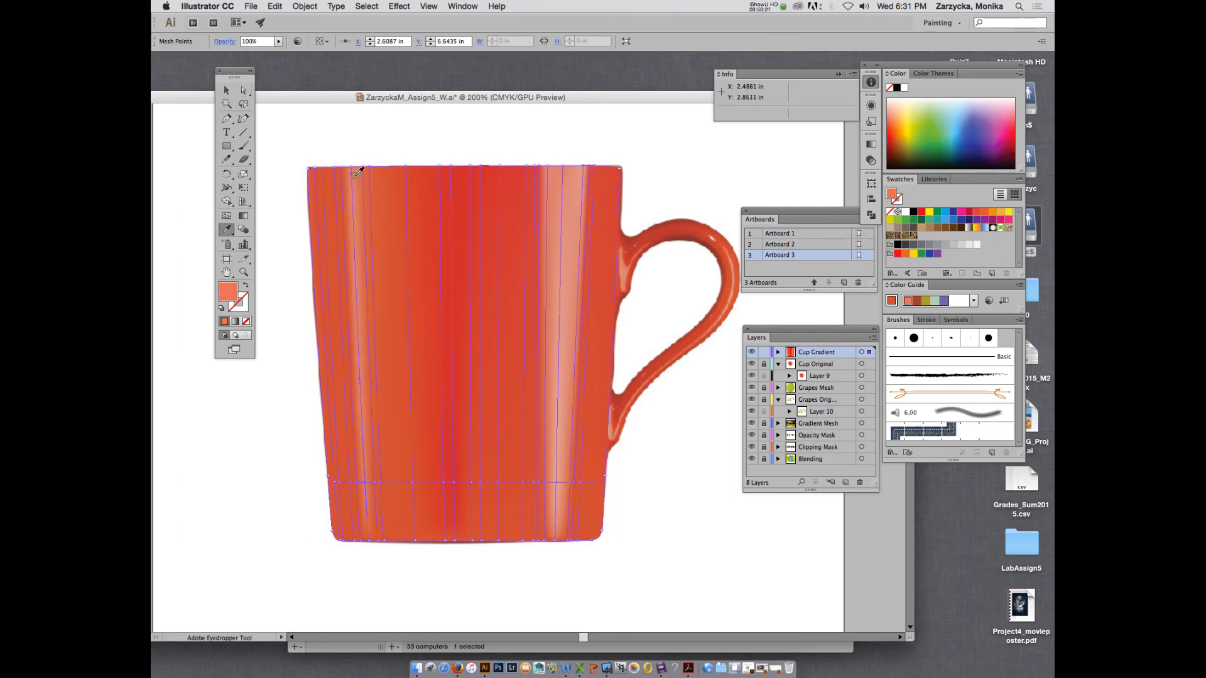
pyautogui.click(227, 91)
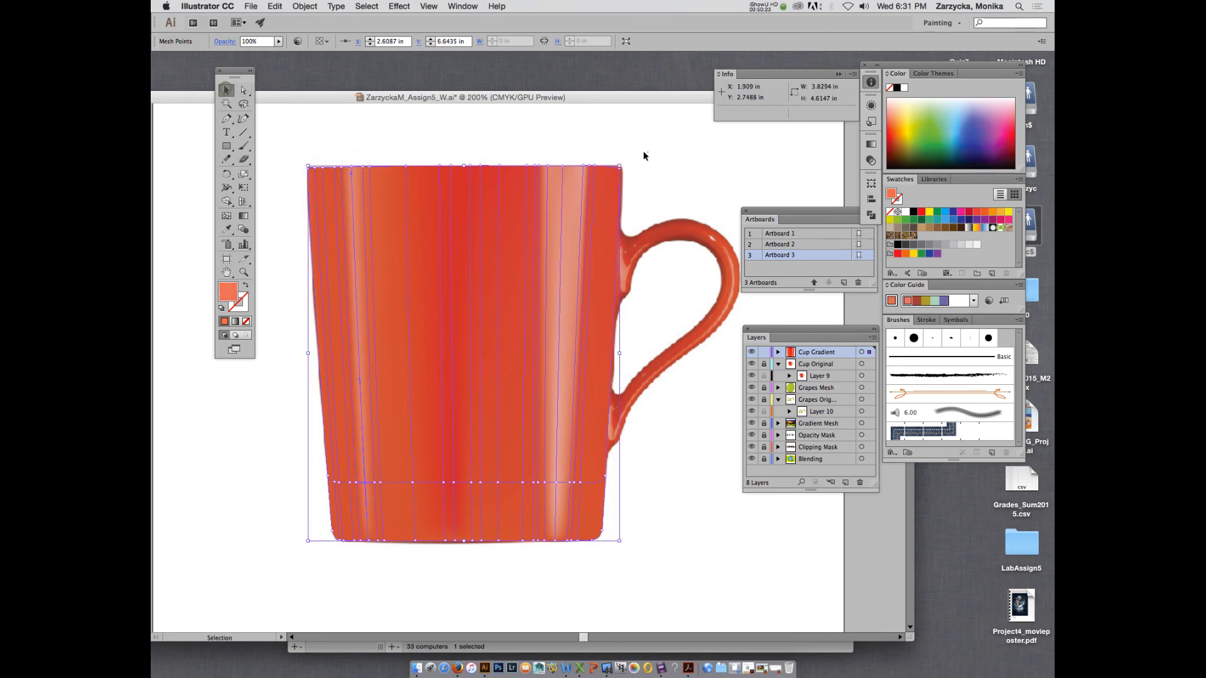
pyautogui.click(647, 155)
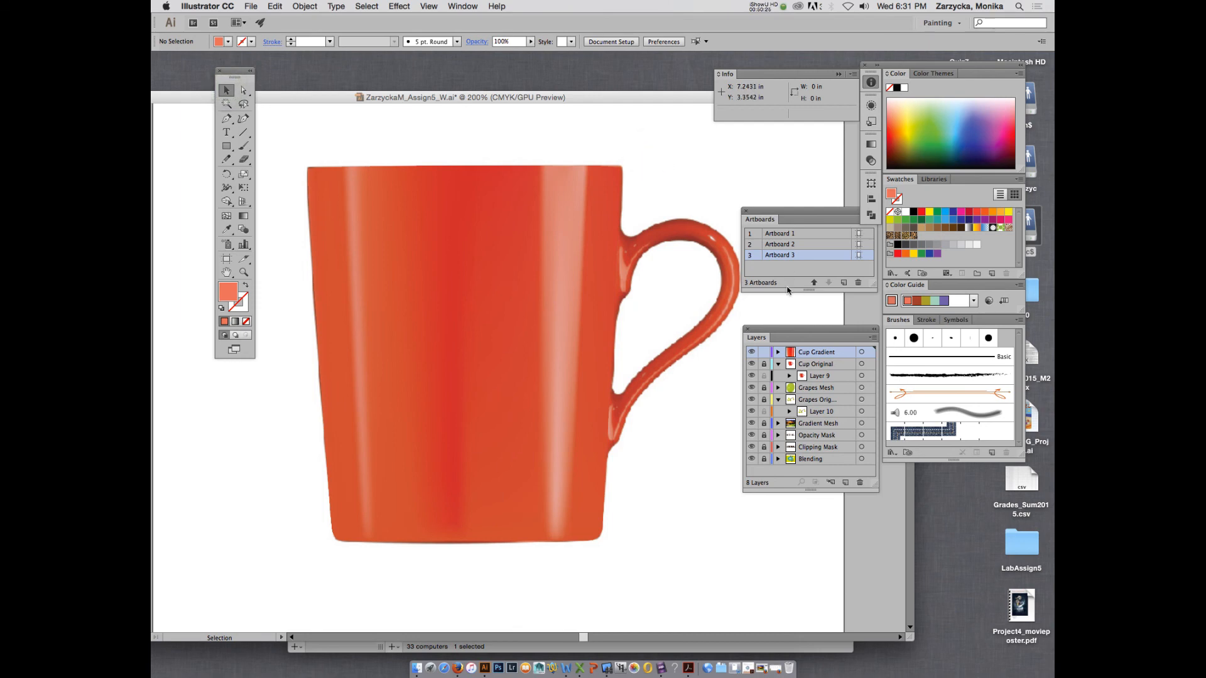
pyautogui.keyDown('super'); pyautogui.click(752, 352); pyautogui.keyUp('super')
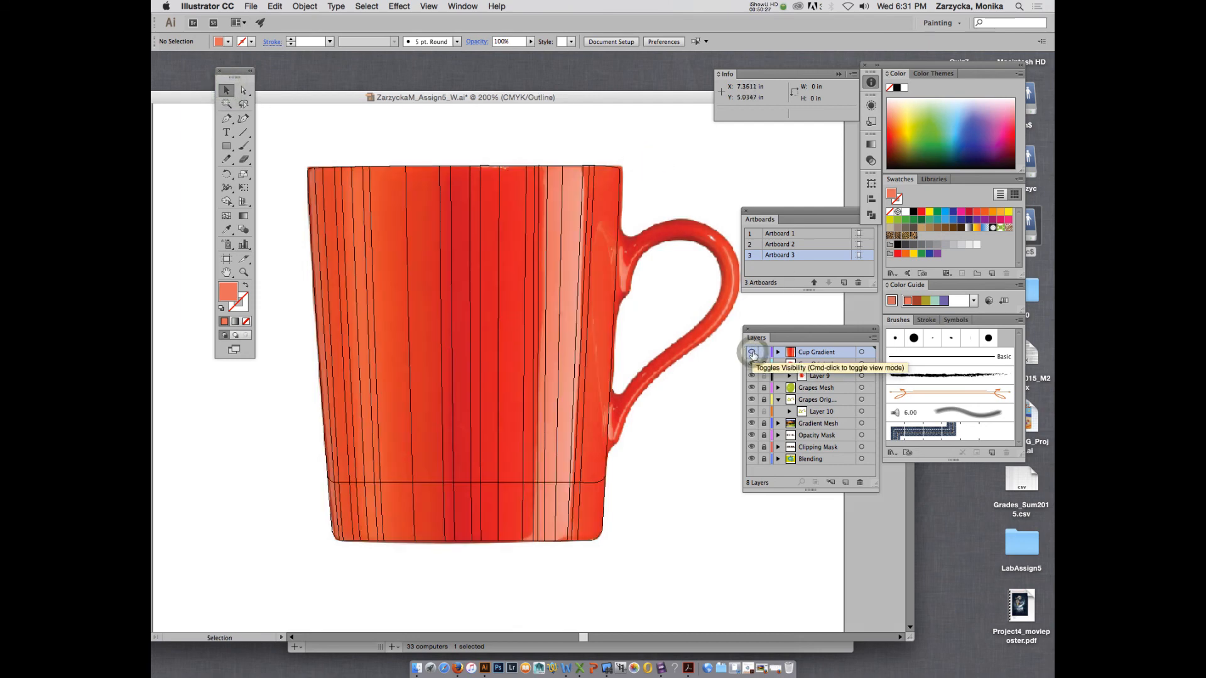
pyautogui.keyDown('super'); pyautogui.click(751, 352); pyautogui.keyUp('super')
pyautogui.click(390, 135)
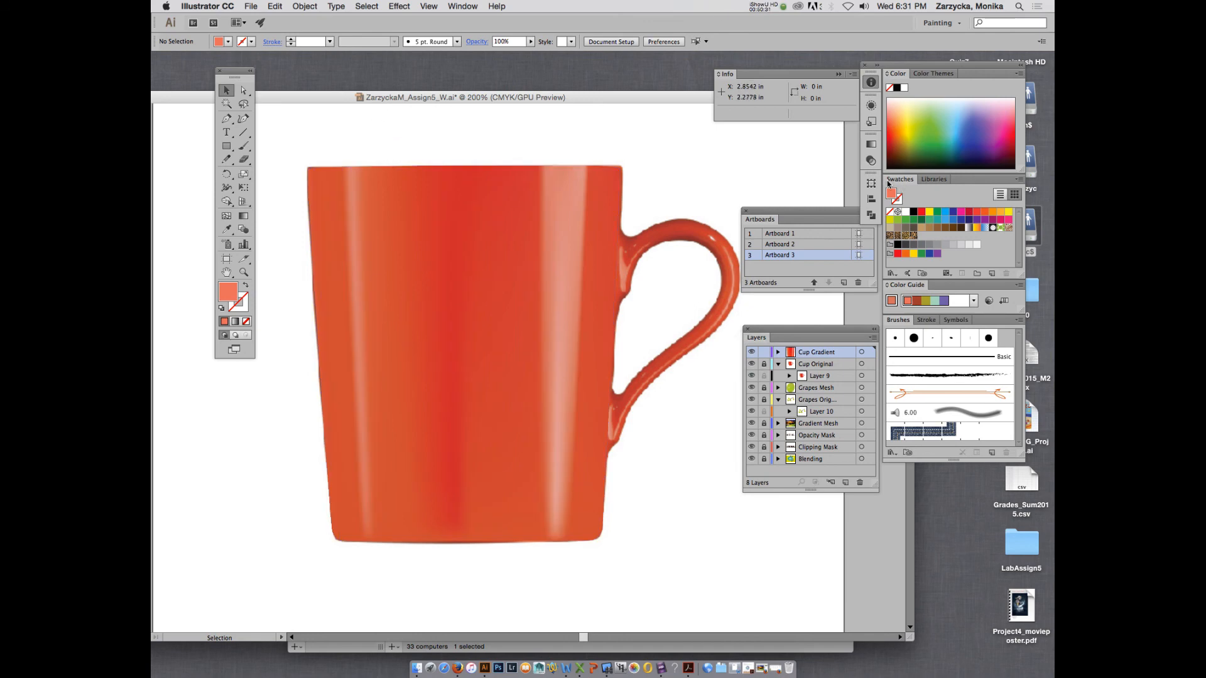
# In outline view, colour the rim point just right of the left highlight line with orange sampled from the photo
pyautogui.keyDown('super'); pyautogui.click(752, 352); pyautogui.keyUp('super')
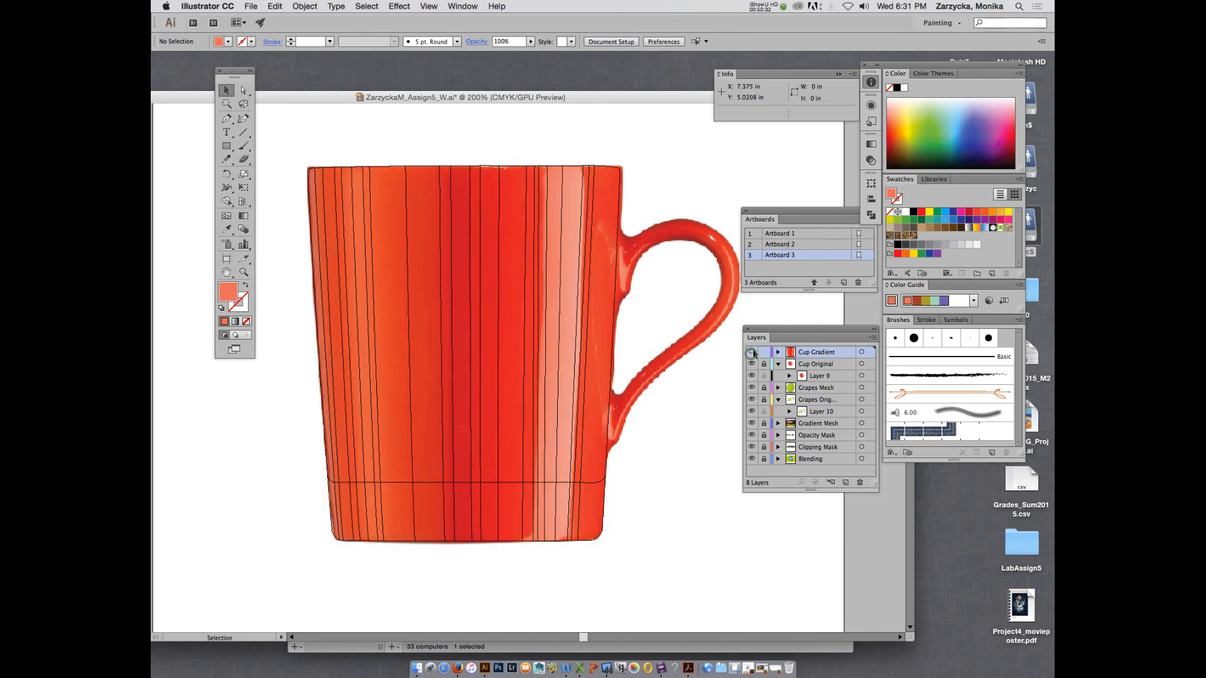
pyautogui.click(416, 148)
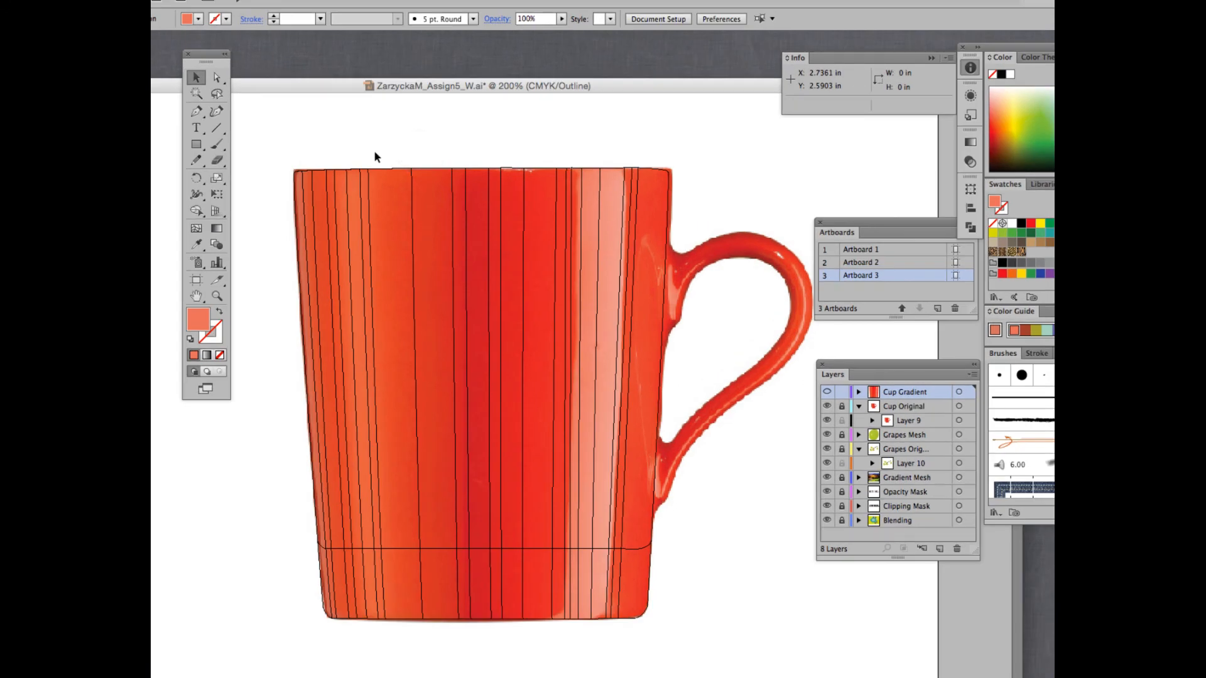
pyautogui.click(217, 76)
pyautogui.click(361, 170)
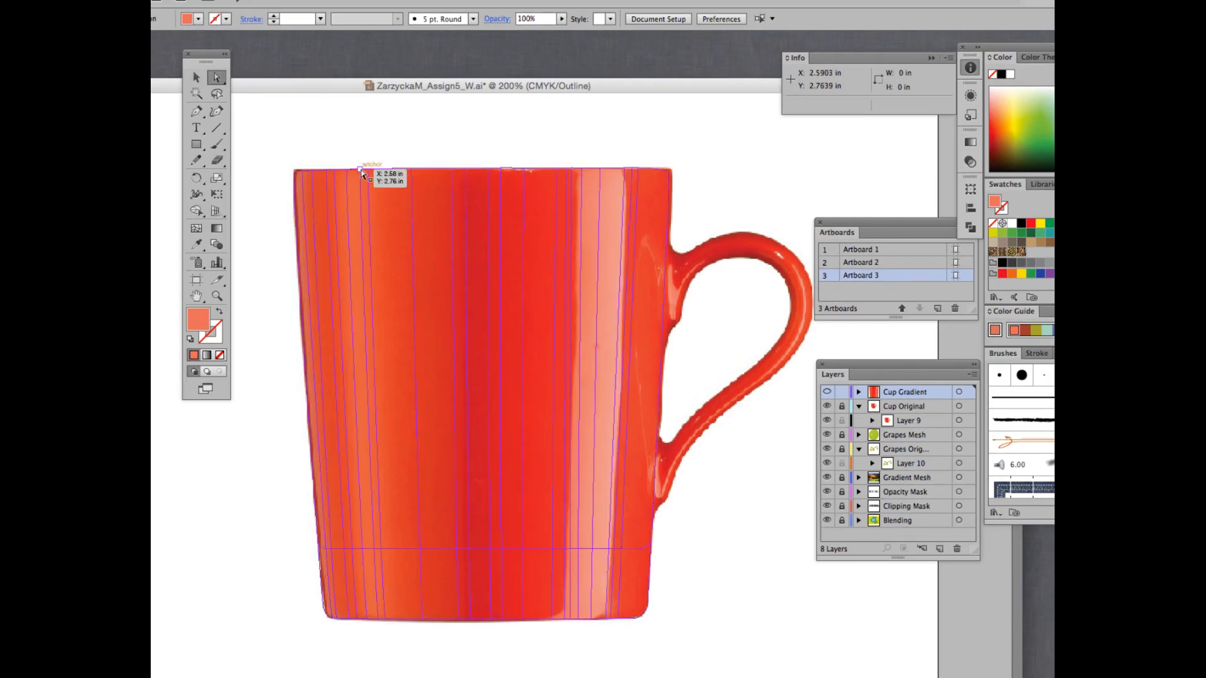
pyautogui.press('i')
pyautogui.click(367, 177)
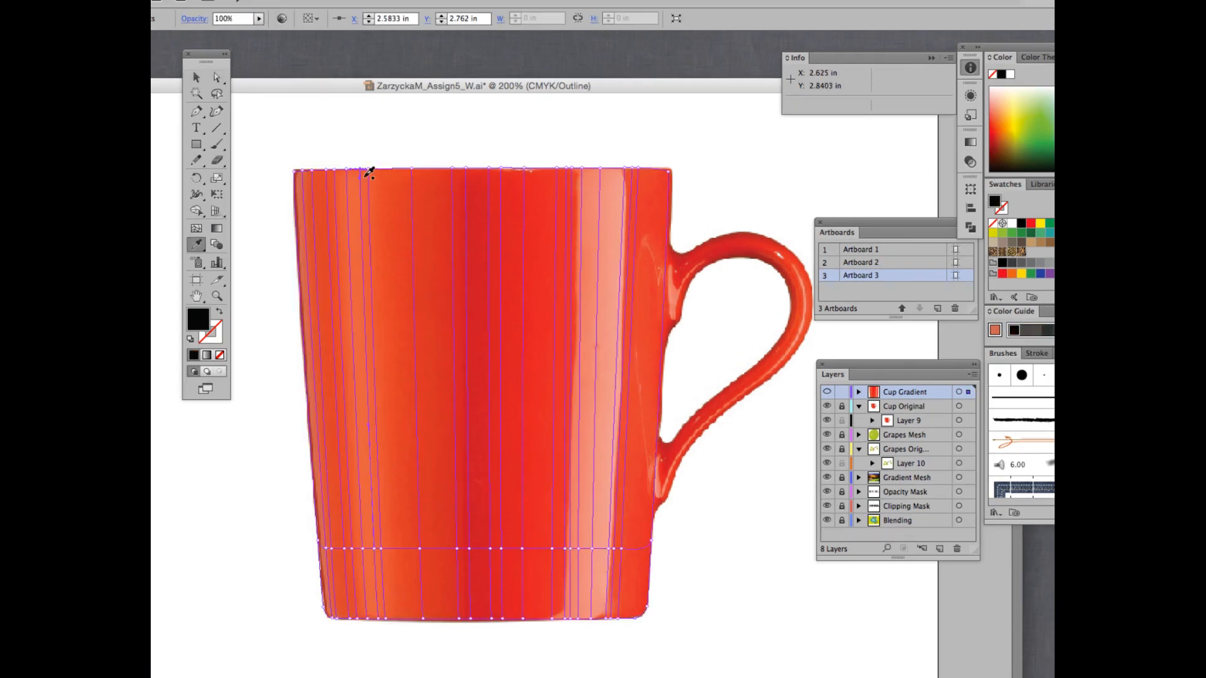
pyautogui.click(370, 177)
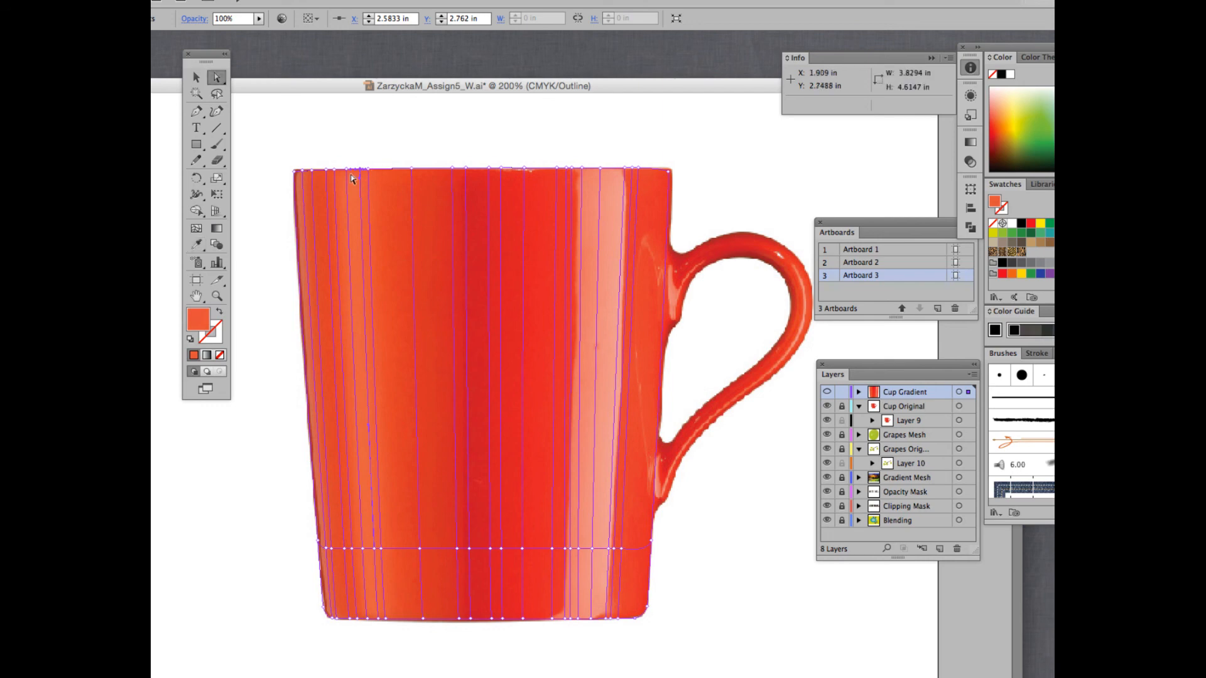
# Colour the rim point just left of the left highlight line with orange sampled from the photo
pyautogui.press('a')
pyautogui.click(340, 172)
pyautogui.press('i')
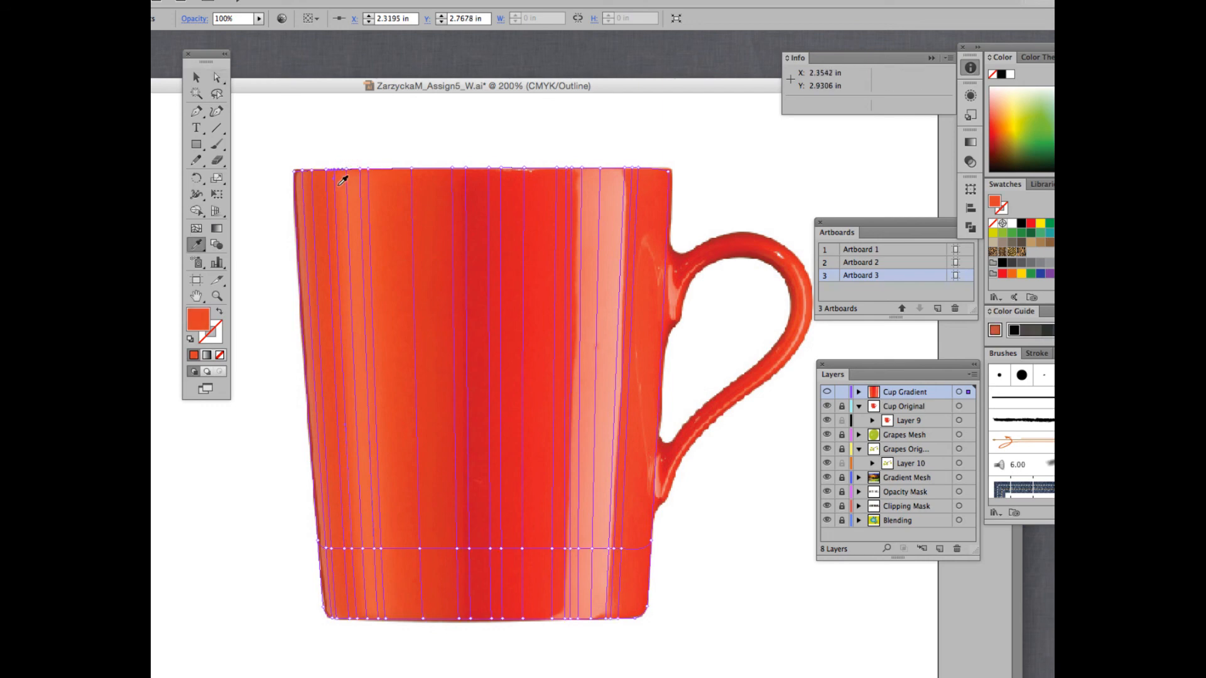
pyautogui.click(337, 181)
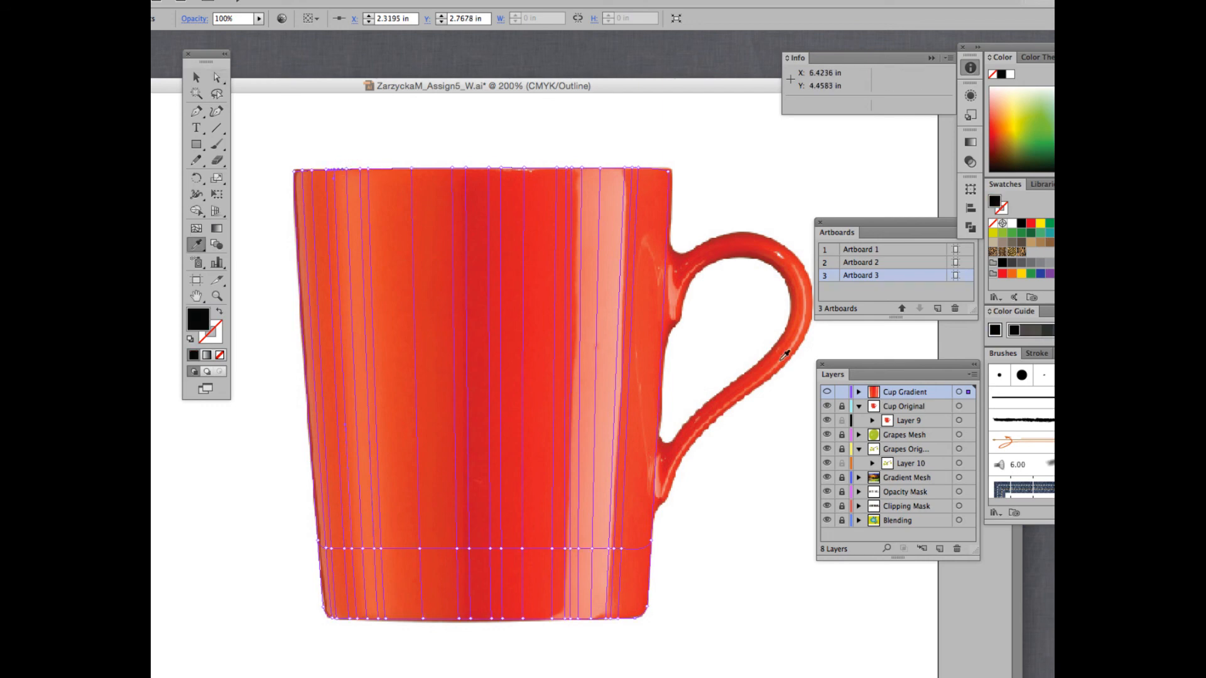
pyautogui.click(344, 186)
# Recolour the rim point just right of the left highlight line with lighter orange sampled from the photo
pyautogui.press('a')
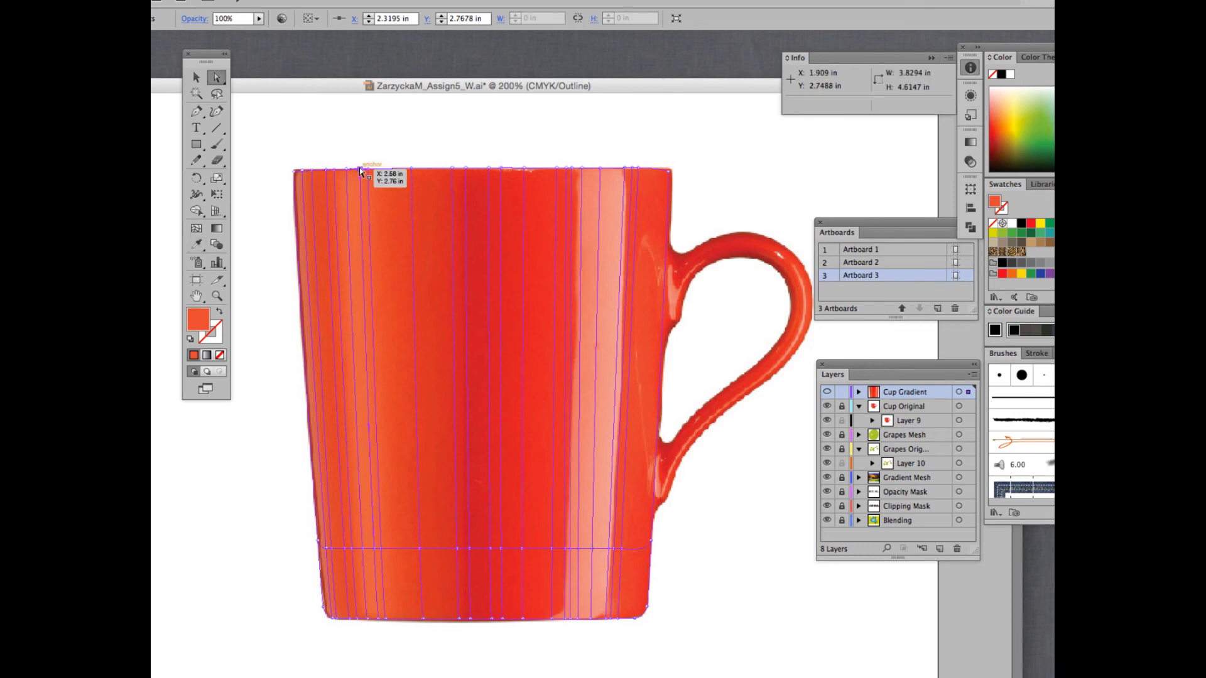
pyautogui.click(359, 170)
pyautogui.press('i')
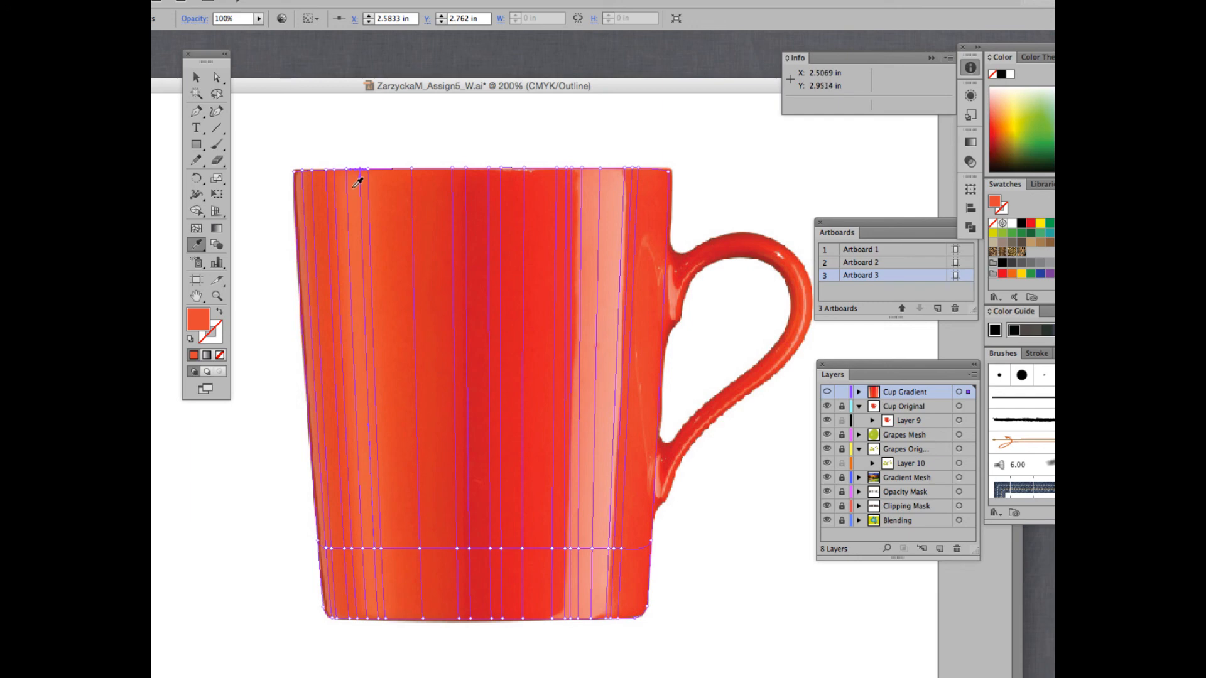
pyautogui.click(359, 182)
# Colour the lower-row mesh point just left of the left highlight line with orange sampled from the photo
pyautogui.press('a')
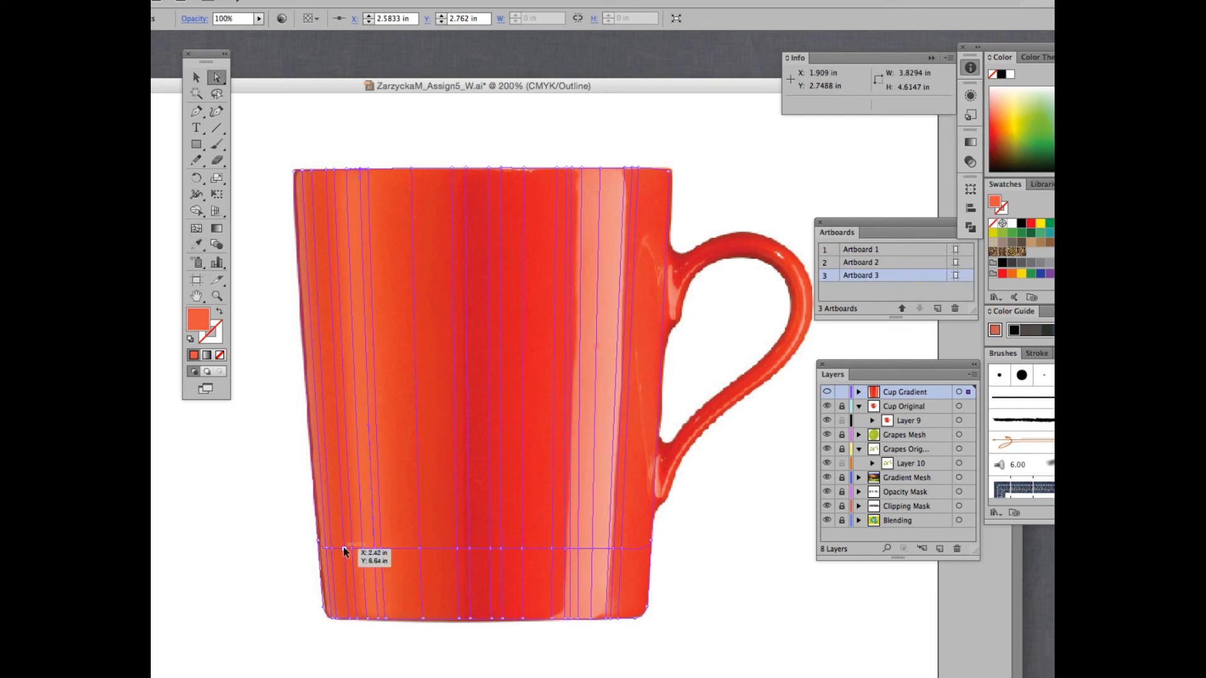
pyautogui.click(347, 550)
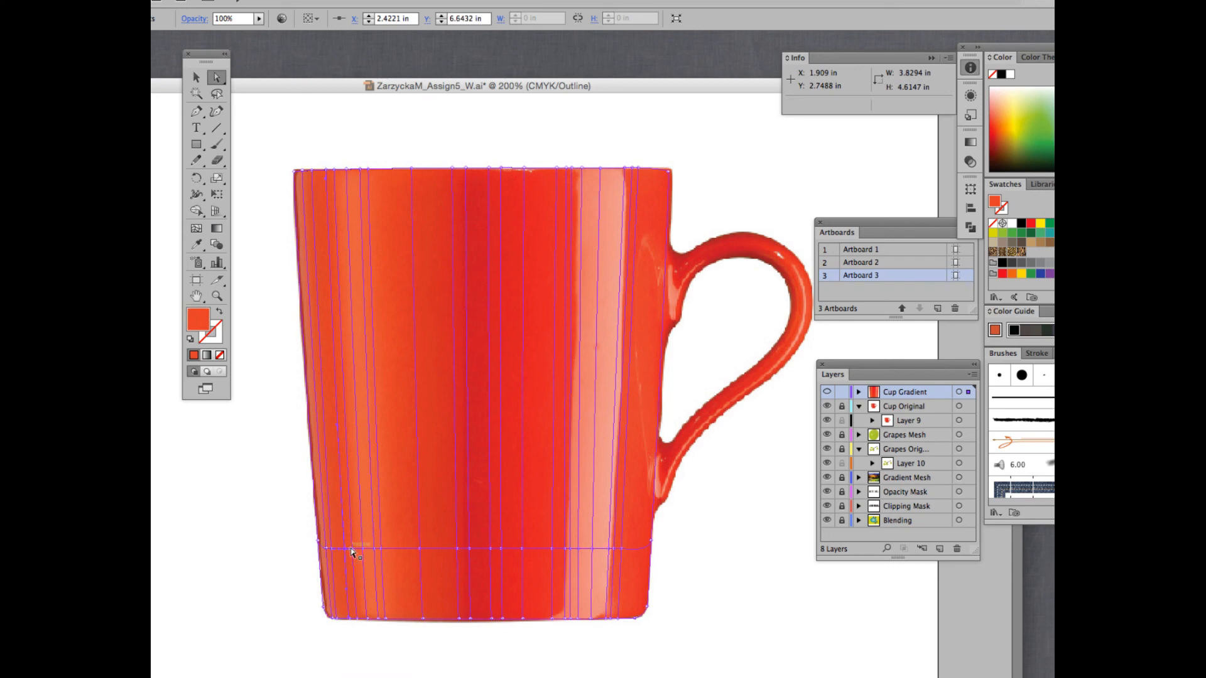
pyautogui.press('i')
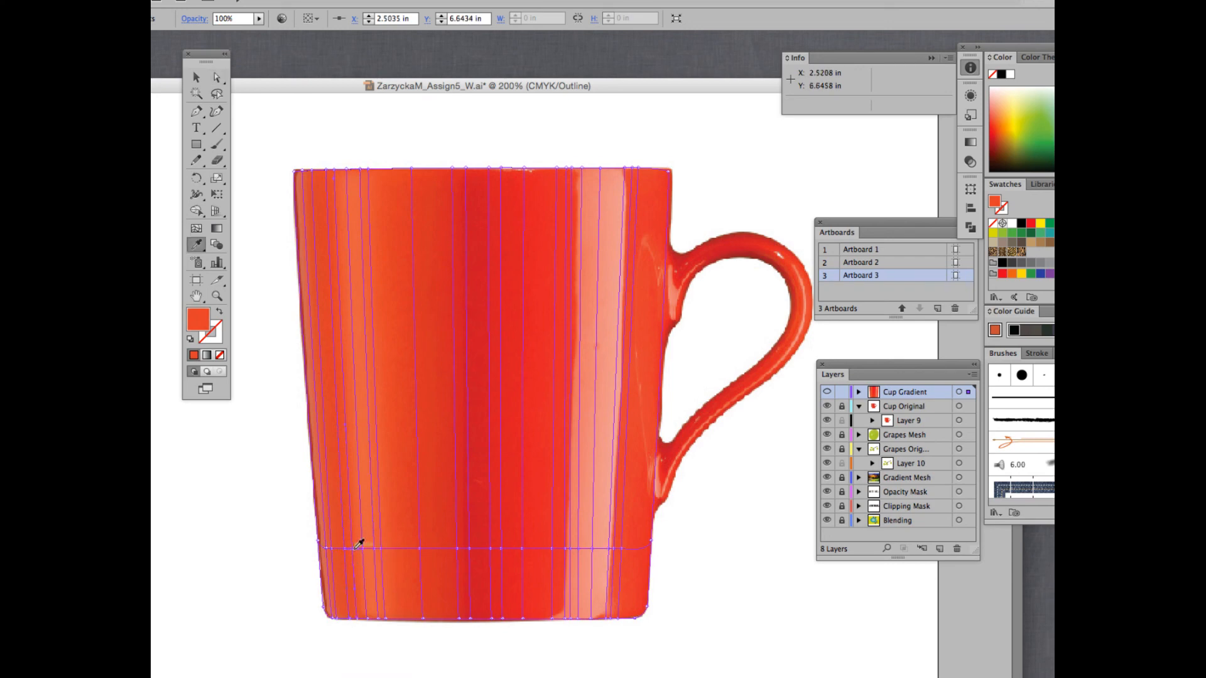
pyautogui.click(358, 544)
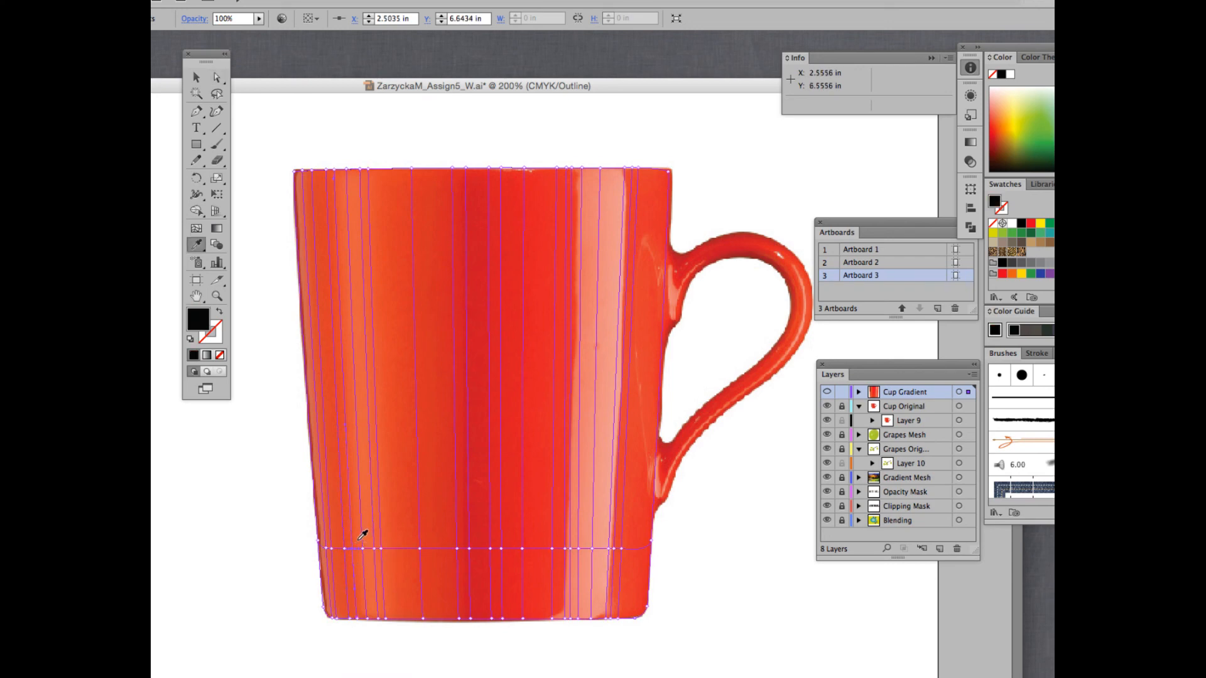
pyautogui.click(360, 543)
# Try to colour the lower-row mesh point just right of the left highlight line with light orange from the photo
pyautogui.press('a')
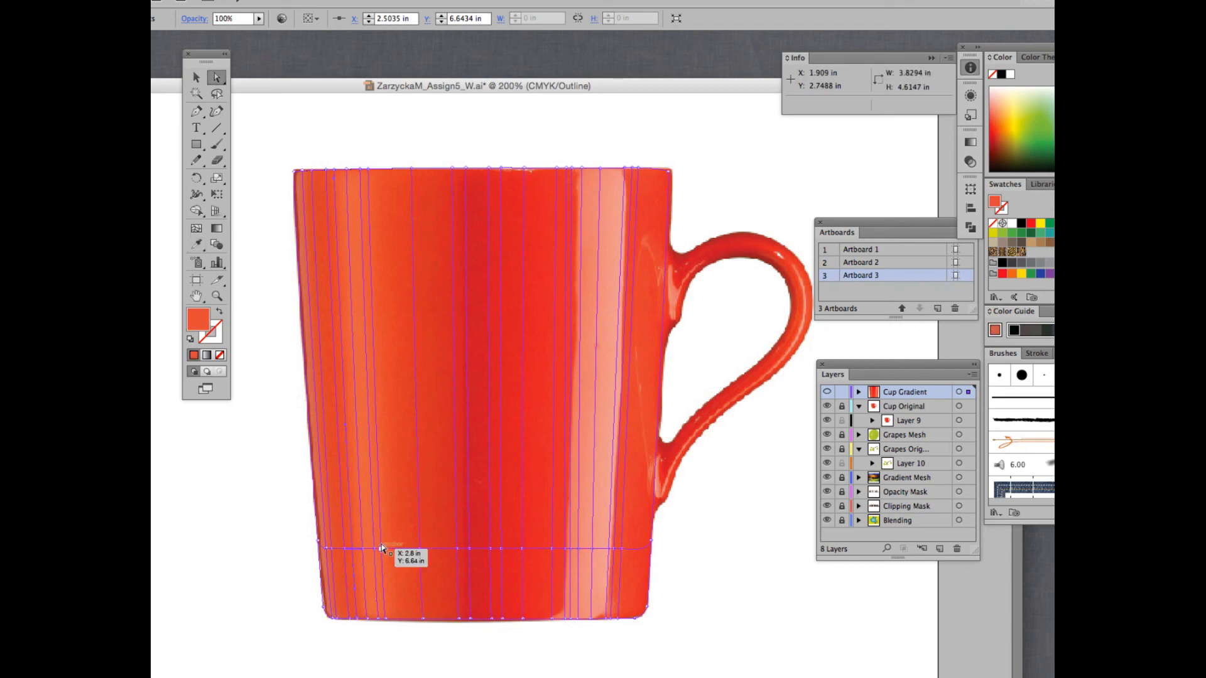
pyautogui.press('i')
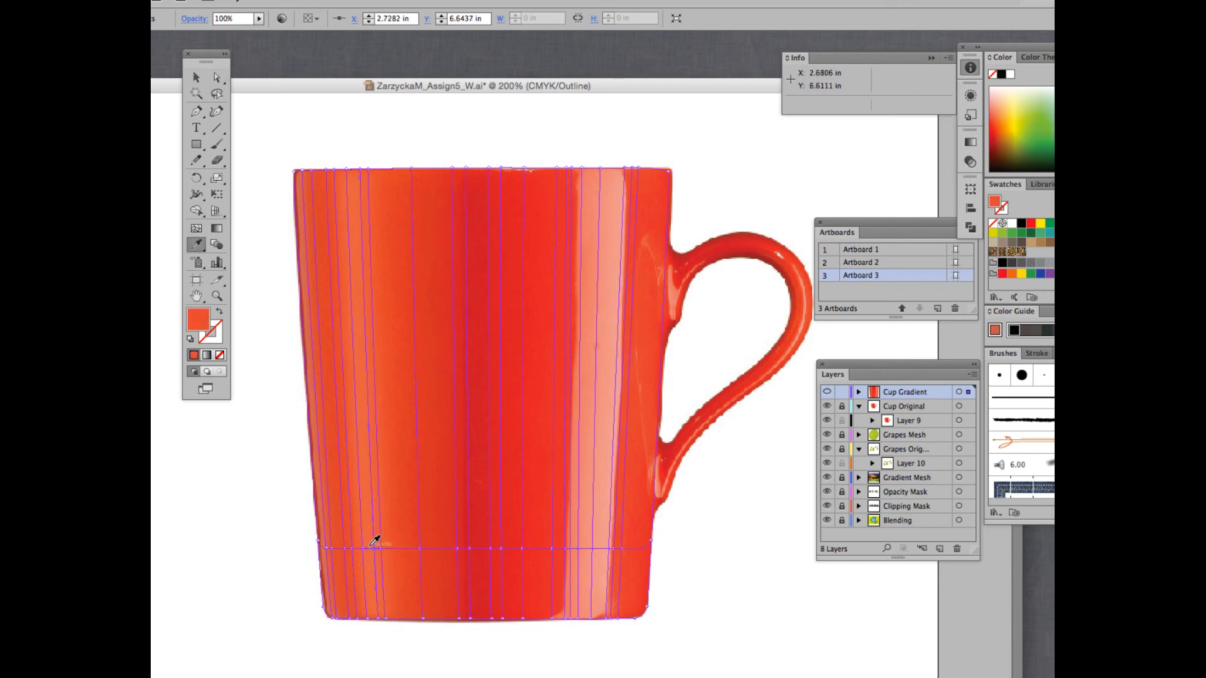
pyautogui.click(374, 544)
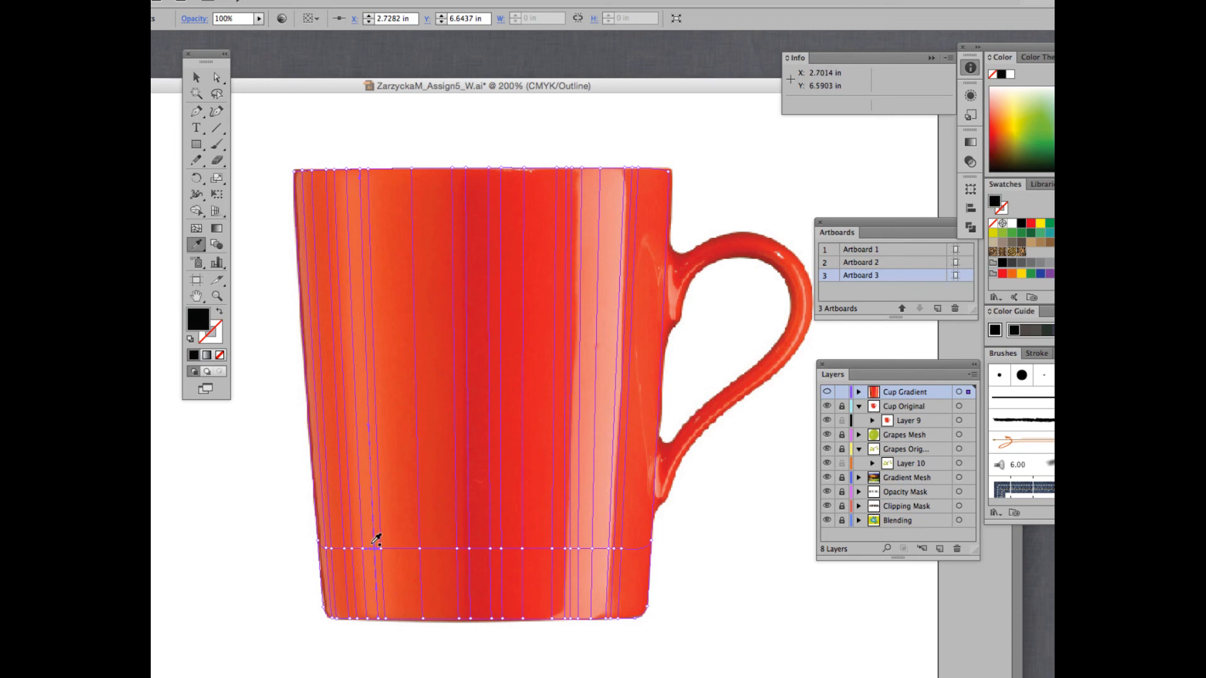
pyautogui.click(370, 539)
# Colour the bottom-edge point just left of the left highlight line with orange sampled from the photo
pyautogui.press('a')
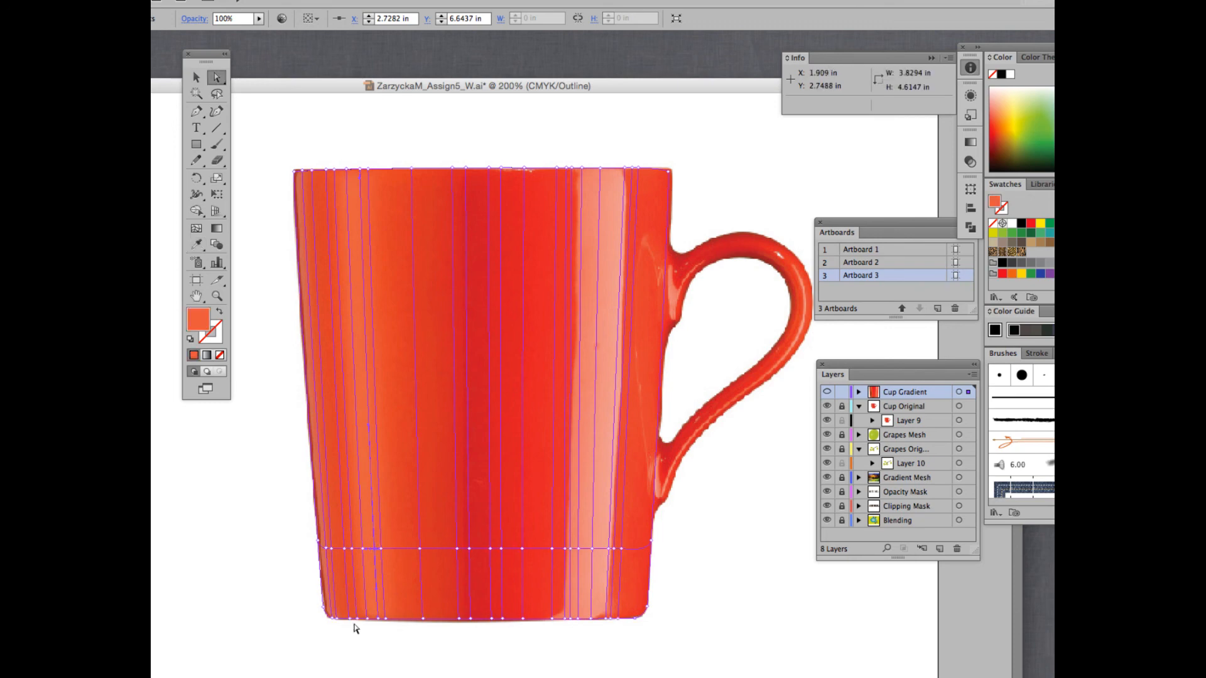
pyautogui.click(359, 621)
pyautogui.press('i')
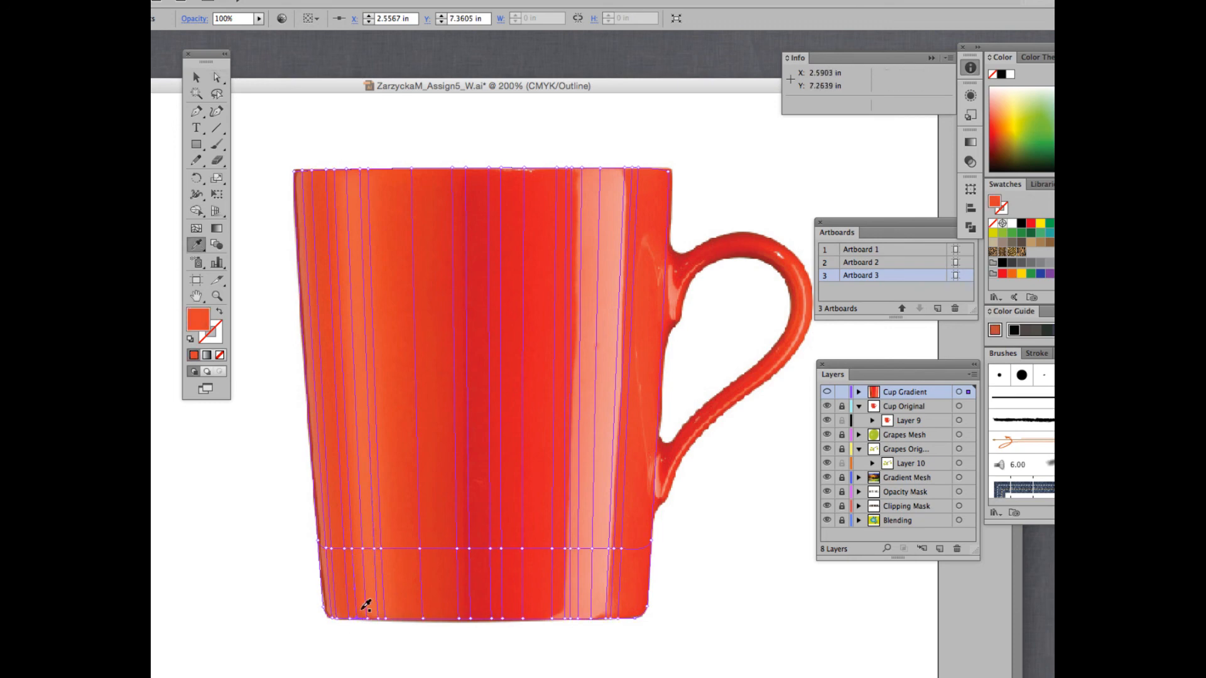
pyautogui.click(365, 597)
pyautogui.click(362, 590)
# Colour the bottom-edge point just right of the left highlight line with light orange sampled from the photo
pyautogui.press('a')
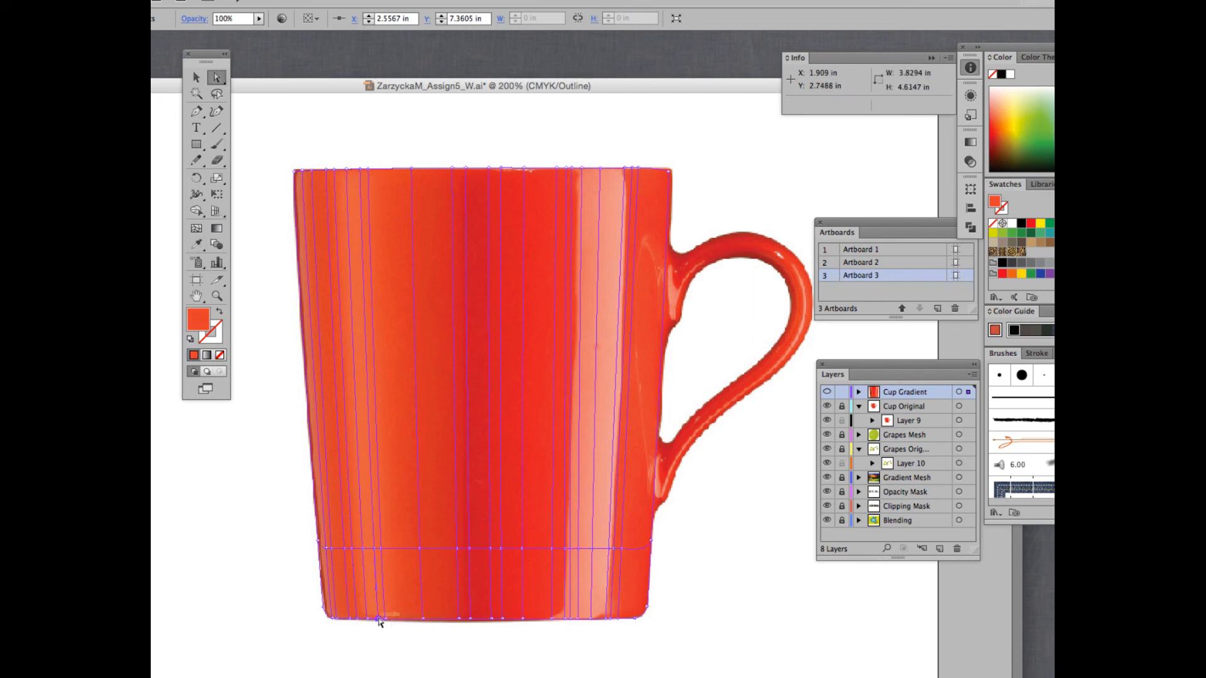
pyautogui.click(379, 620)
pyautogui.press('i')
pyautogui.click(376, 604)
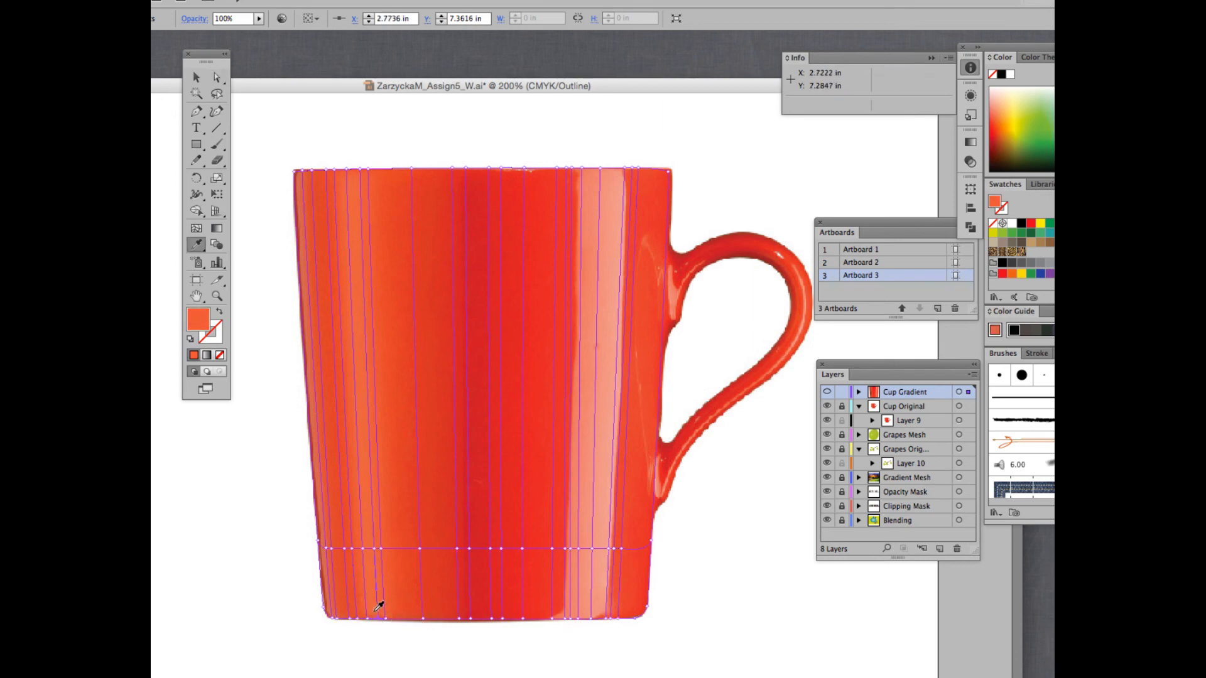
# Try to colour the left highlight line's bottom-edge point with salmon sampled from the pink highlight in the photo
pyautogui.press('a')
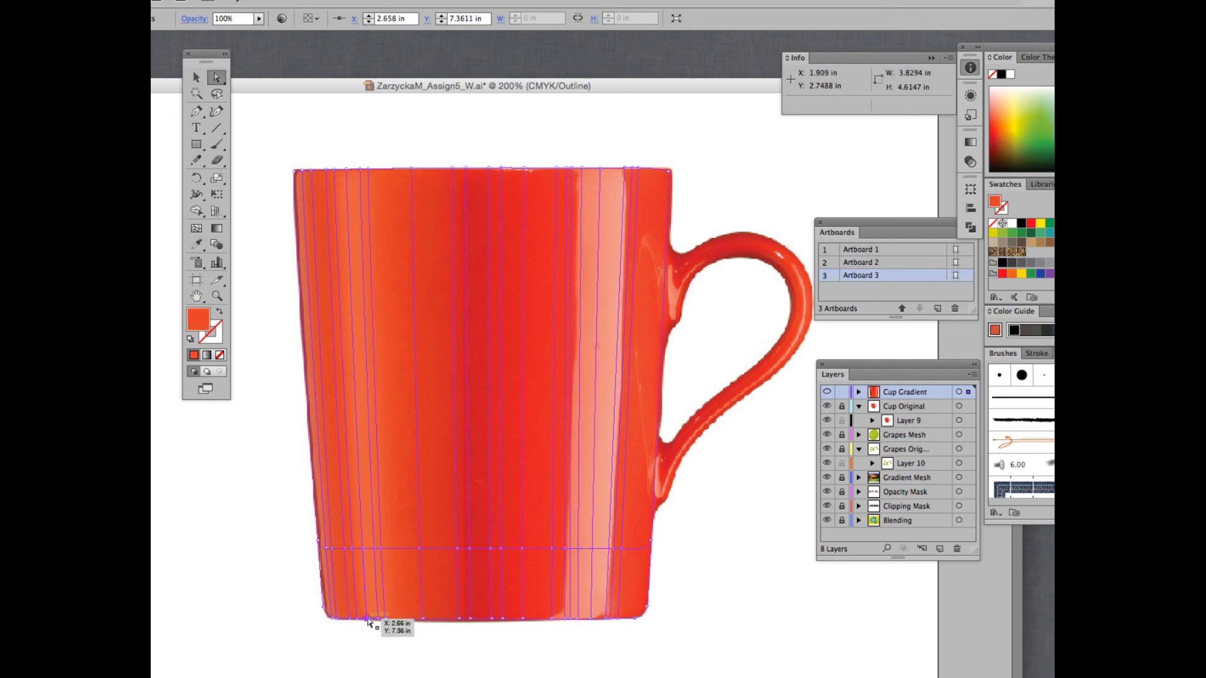
pyautogui.press('i')
pyautogui.click(488, 534)
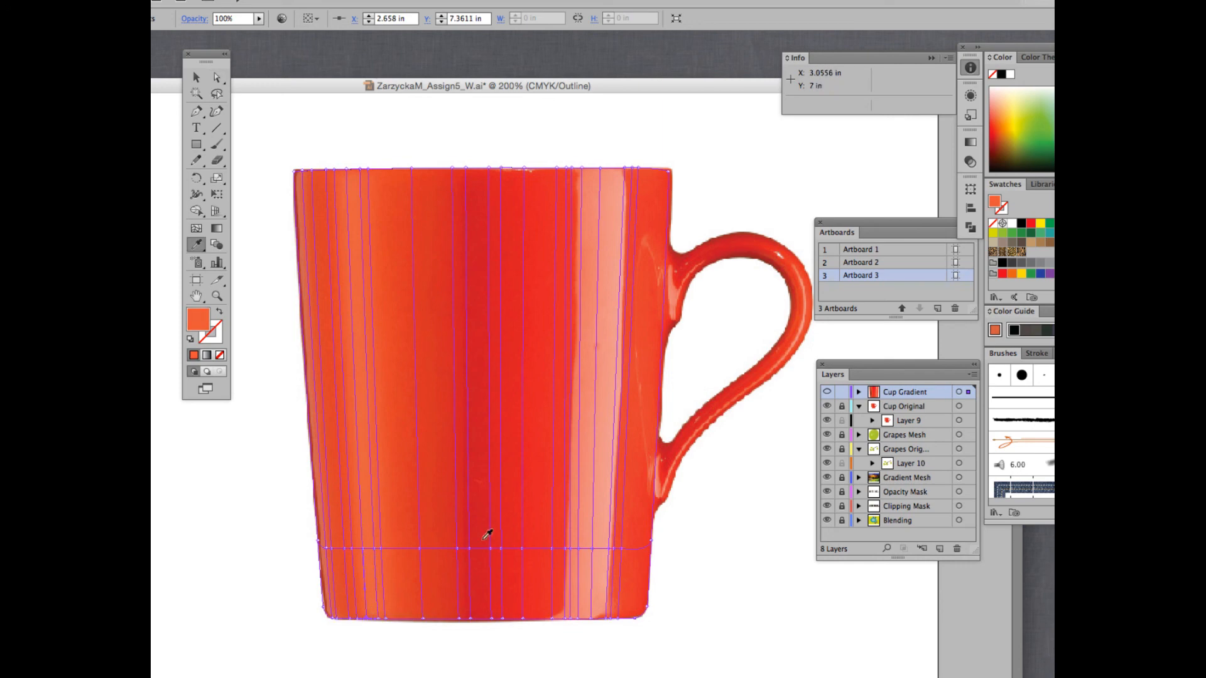
pyautogui.click(377, 595)
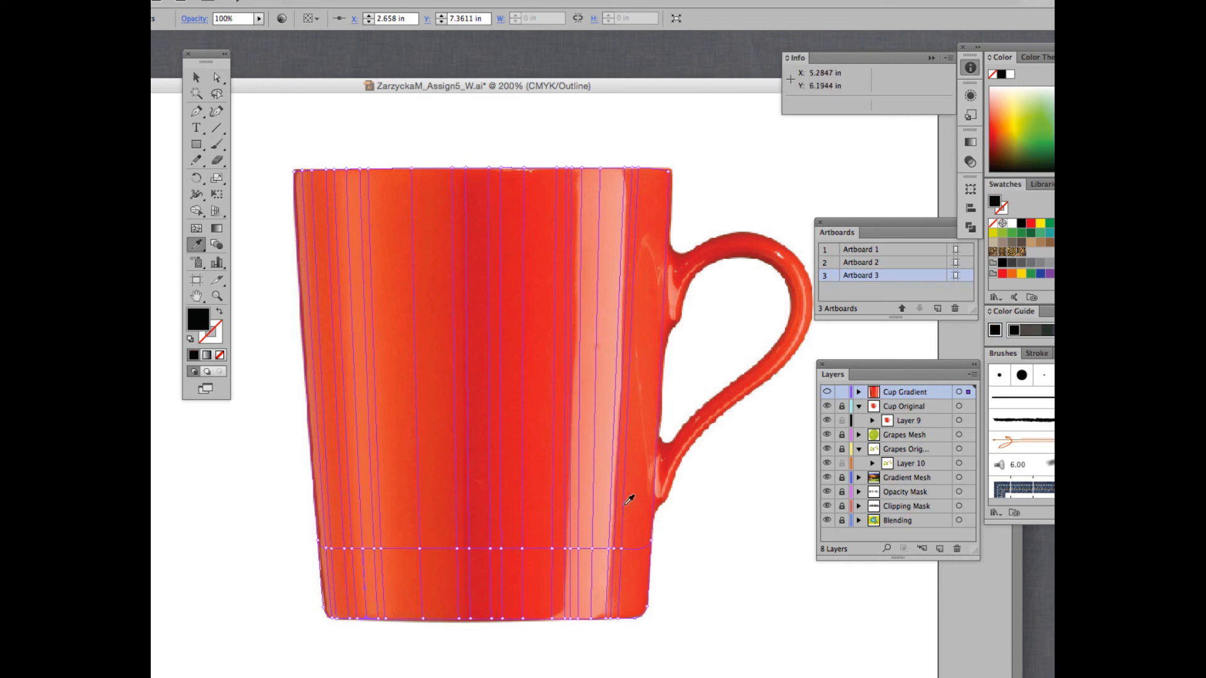
pyautogui.click(577, 602)
pyautogui.click(577, 601)
pyautogui.click(578, 601)
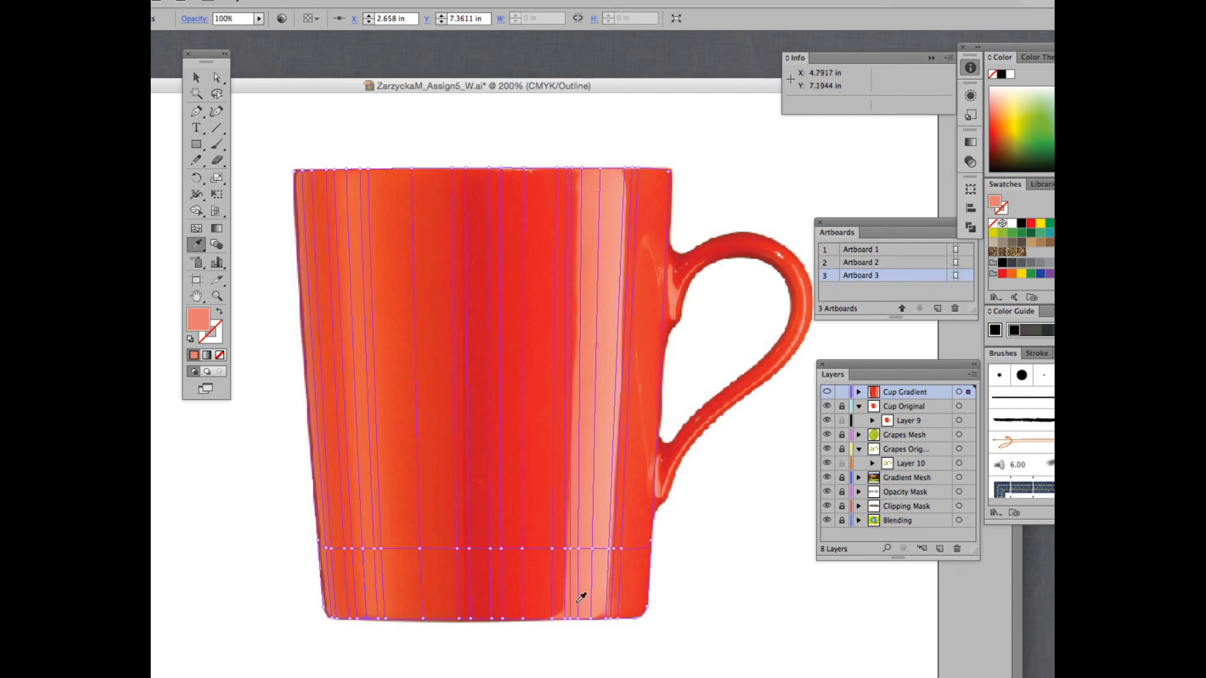
# Preview the cup mesh, return to outline view and check the colours of the rim points around the left highlight
pyautogui.keyDown('super'); pyautogui.click(828, 393); pyautogui.keyUp('super')
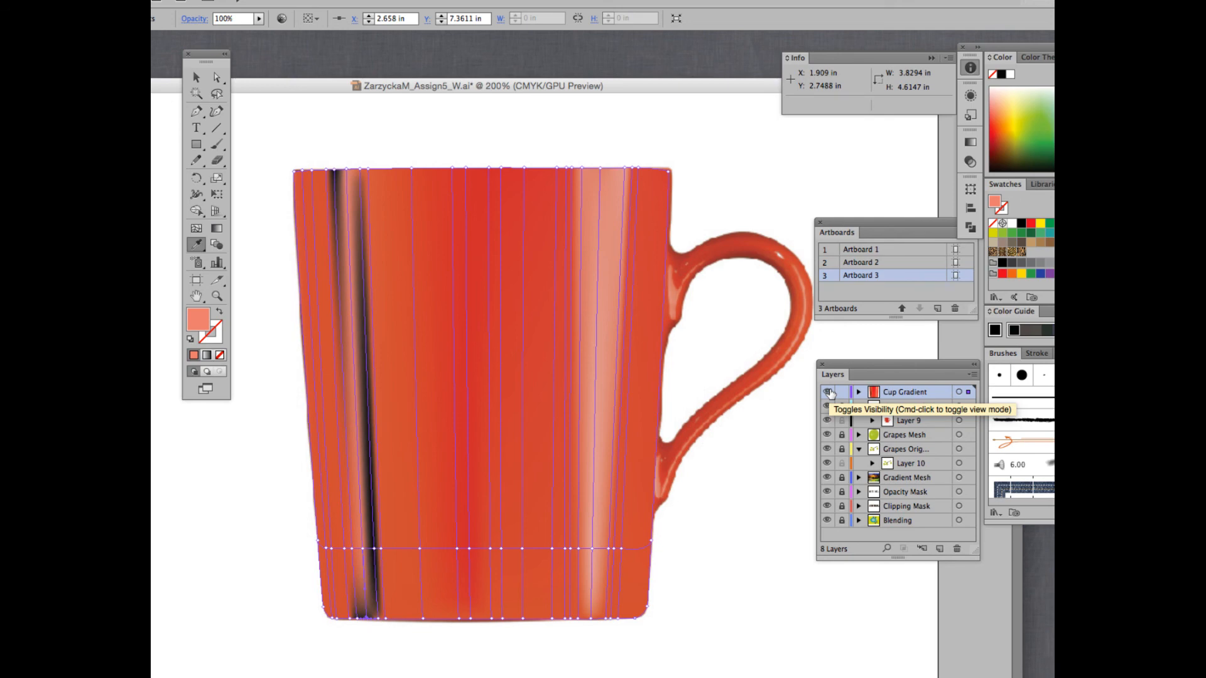
pyautogui.keyDown('super'); pyautogui.click(828, 393); pyautogui.keyUp('super')
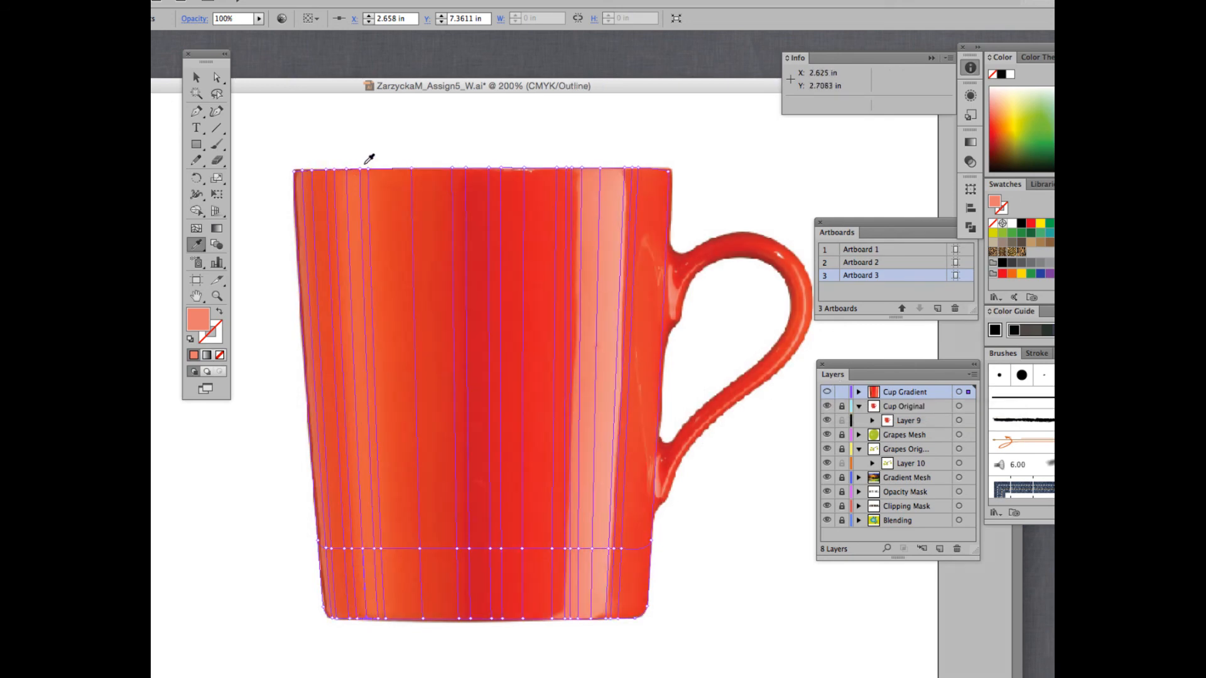
pyautogui.click(364, 163)
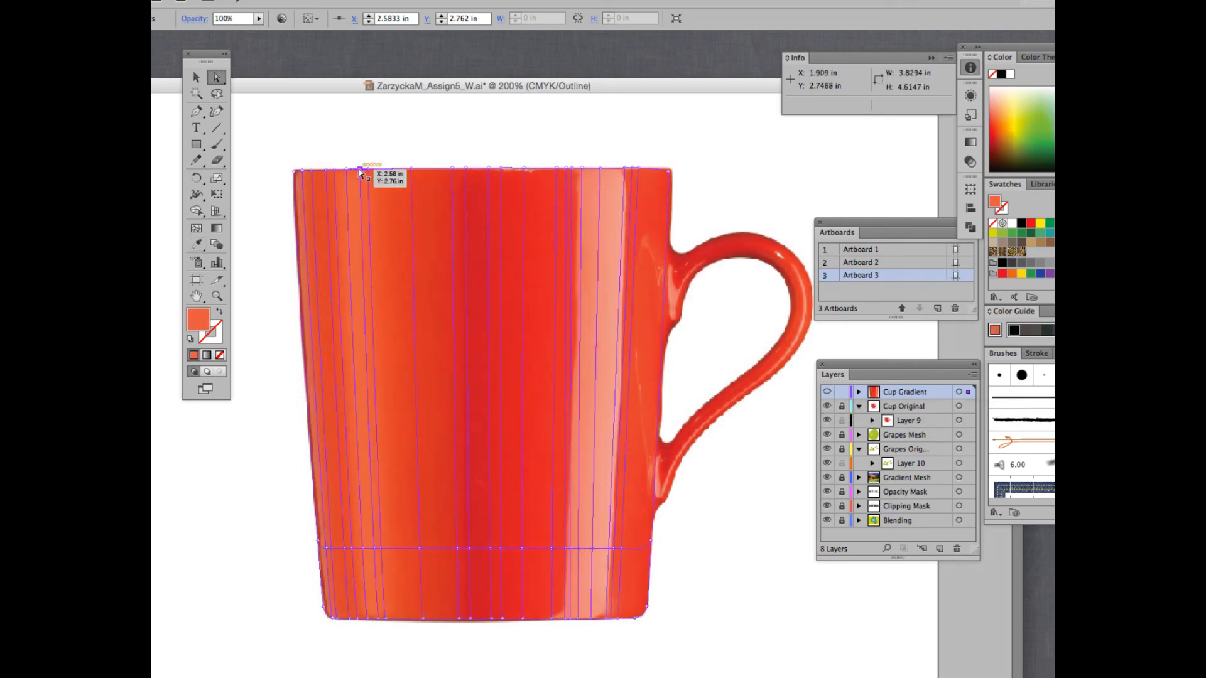
pyautogui.press('a')
pyautogui.click(367, 170)
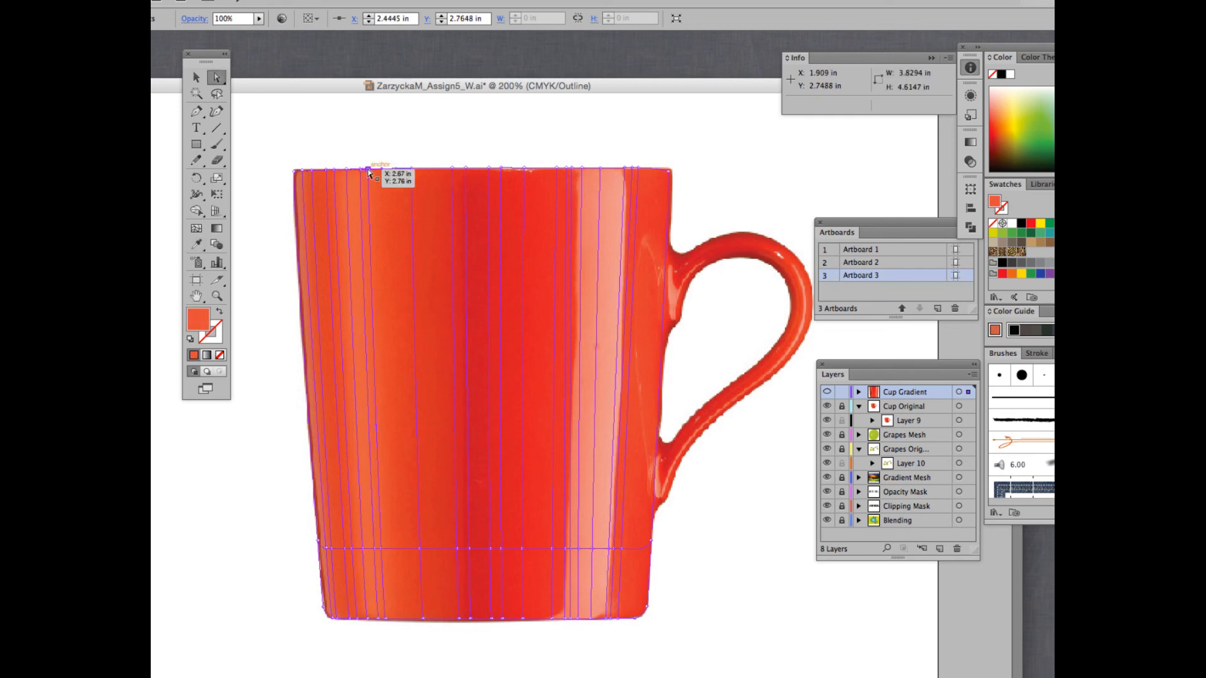
pyautogui.click(362, 170)
pyautogui.click(325, 171)
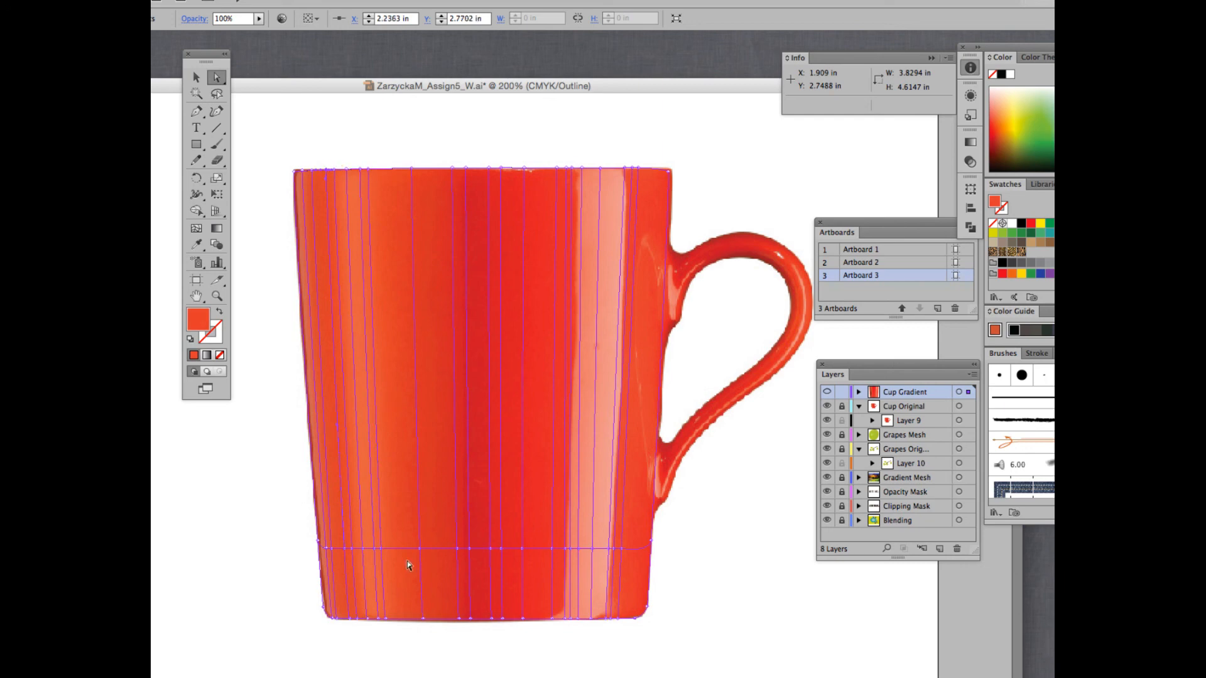
# Recolour the lower-row point just right of the left highlight line with orange from the photo, and preview the mesh
pyautogui.click(375, 550)
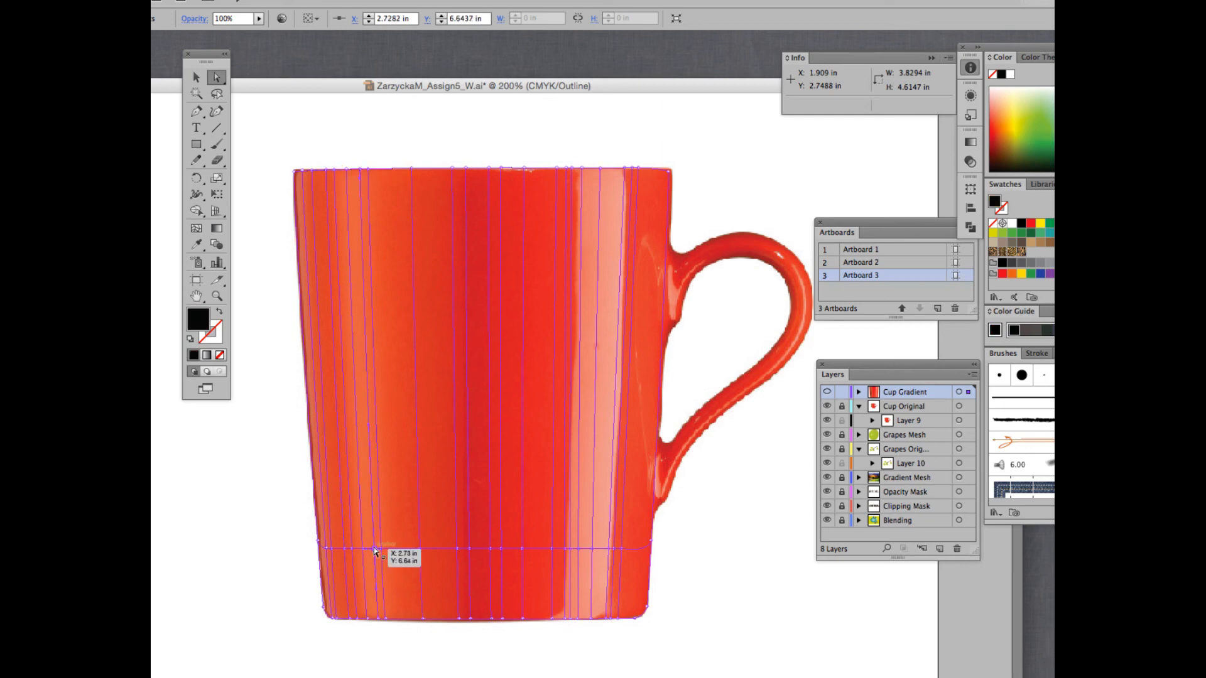
pyautogui.press('i')
pyautogui.click(369, 545)
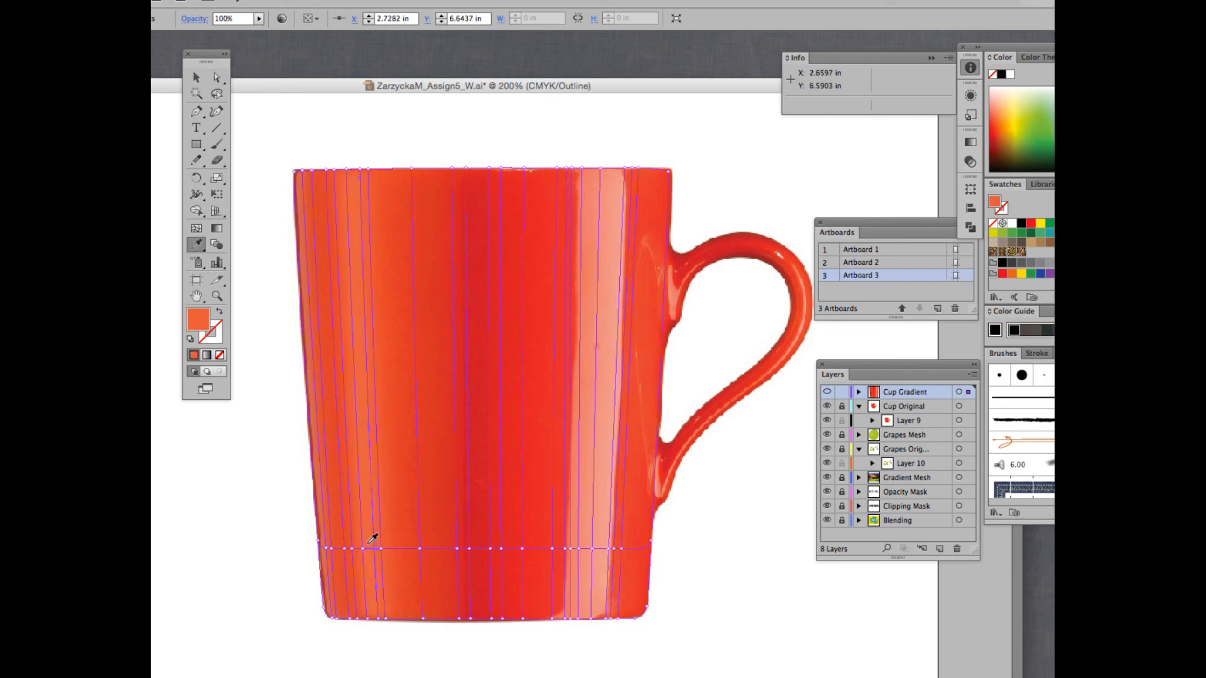
pyautogui.press('a')
pyautogui.keyDown('super'); pyautogui.click(827, 394); pyautogui.keyUp('super')
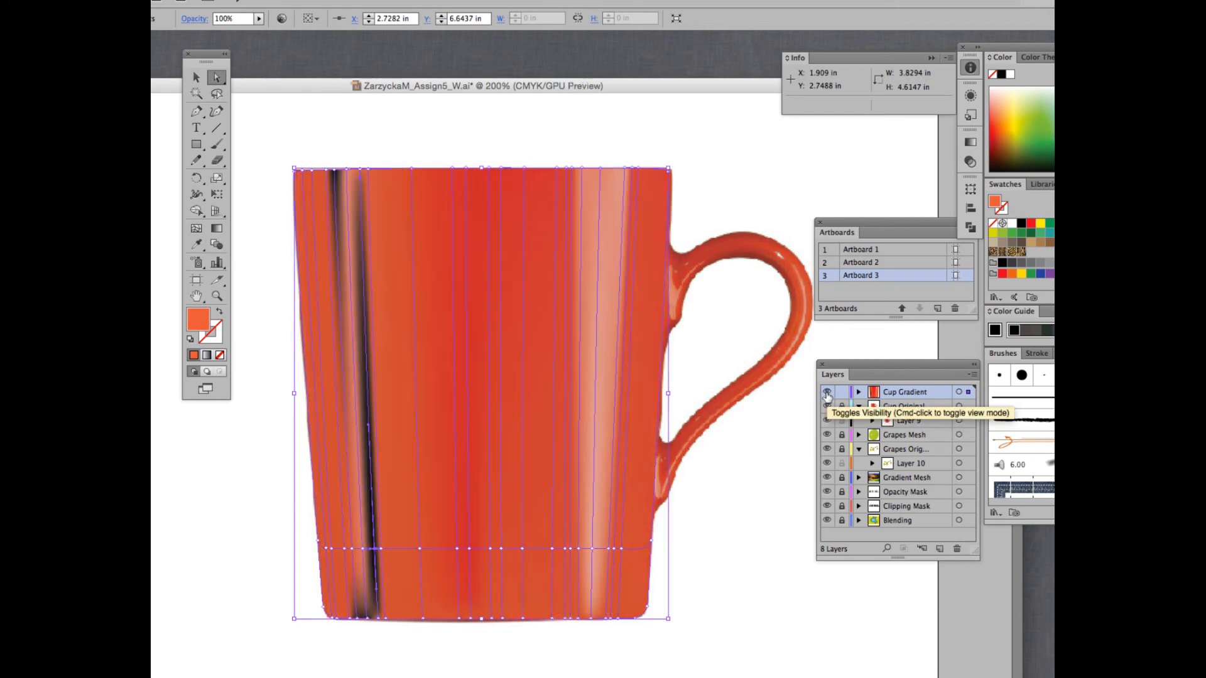
pyautogui.keyDown('super'); pyautogui.click(827, 394); pyautogui.keyUp('super')
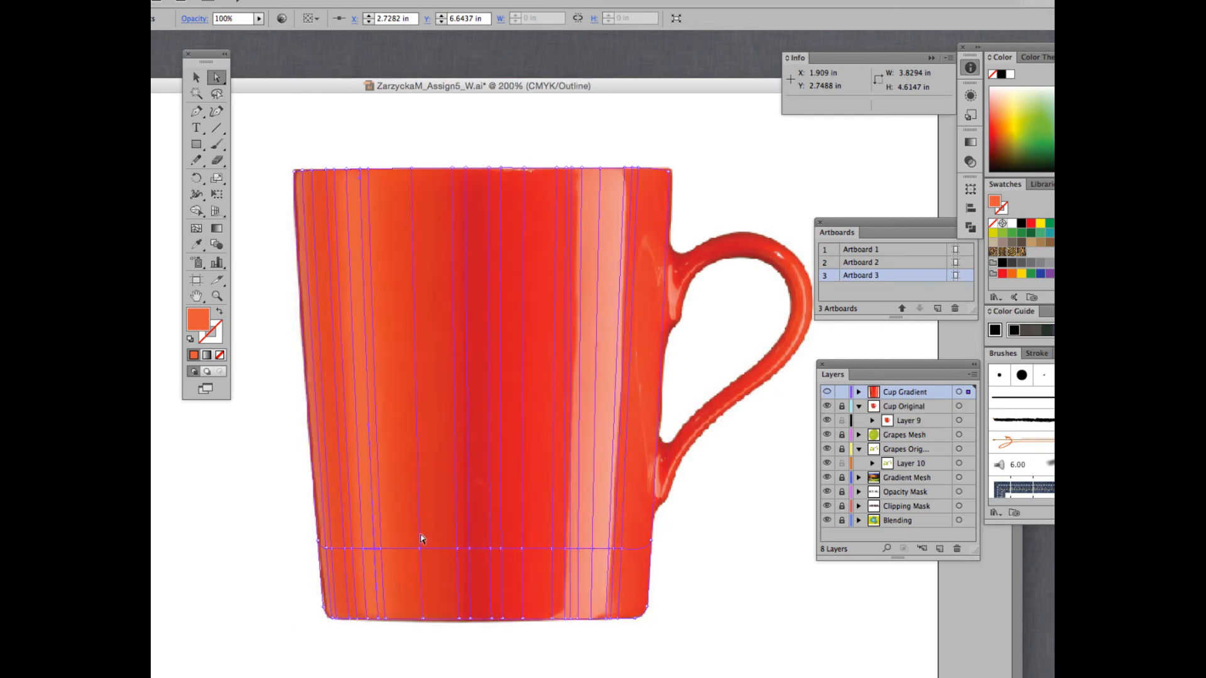
# Check the colours of the rim, lower-row and bottom-edge points on the mesh lines around the left highlight
pyautogui.click(373, 550)
pyautogui.click(375, 549)
pyautogui.click(377, 619)
pyautogui.click(361, 169)
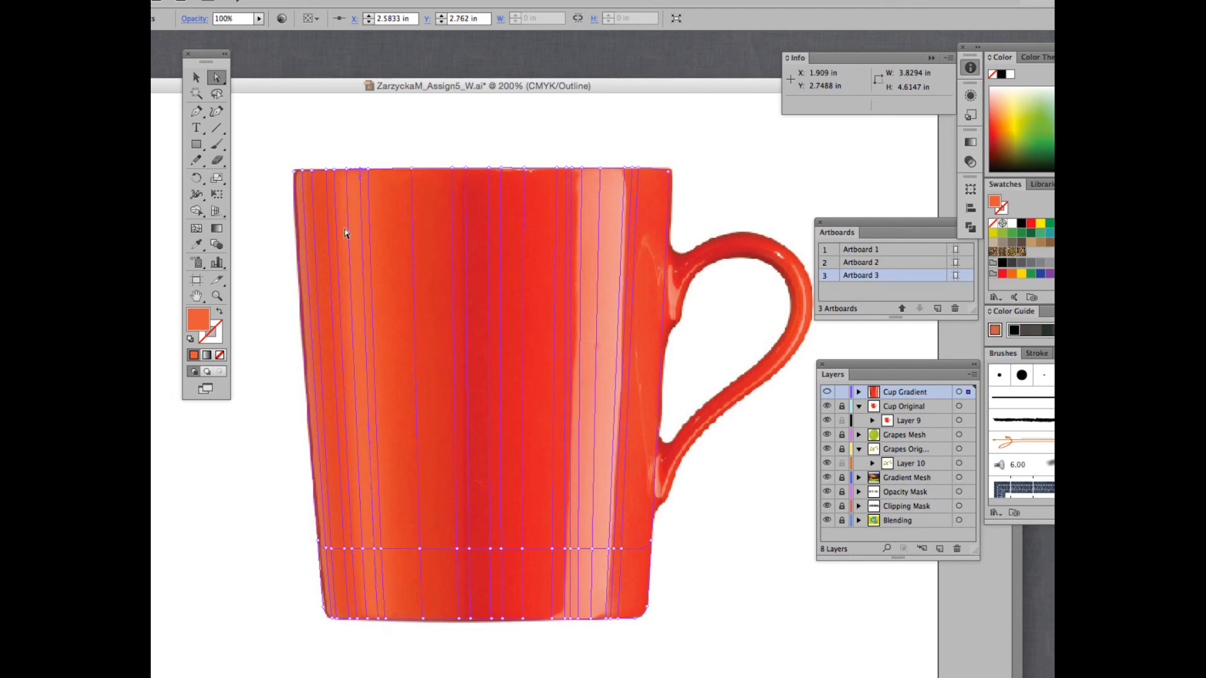
pyautogui.click(351, 549)
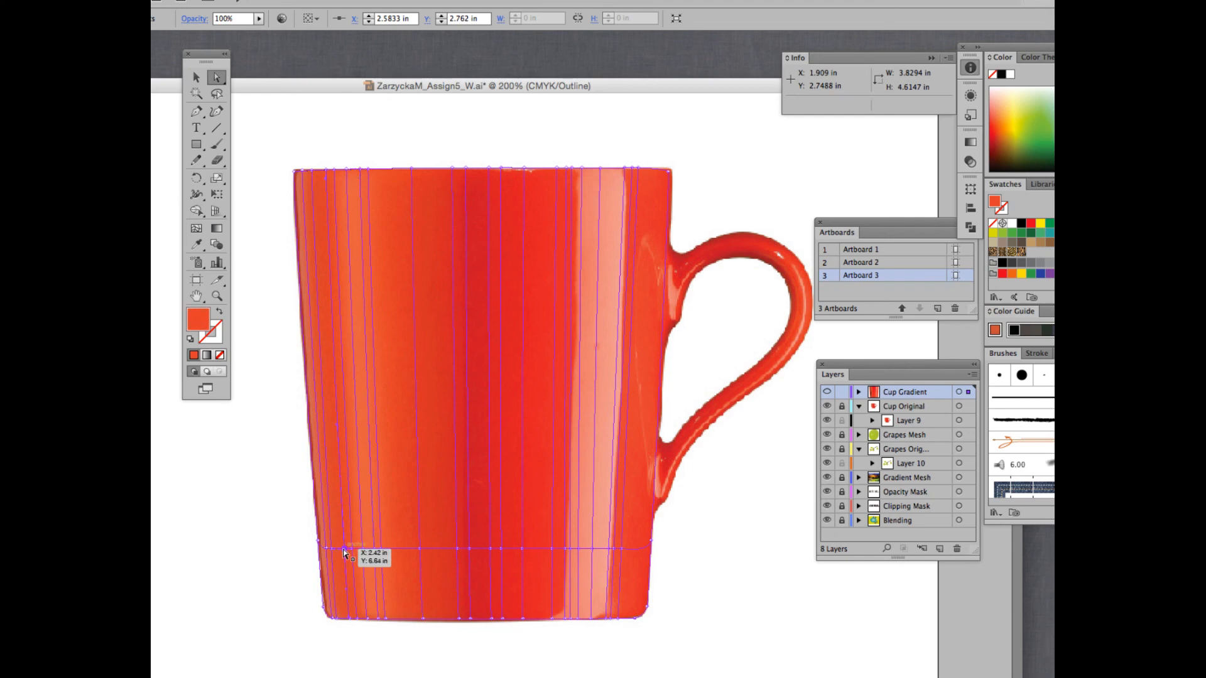
pyautogui.moveTo(352, 550); pyautogui.dragTo(369, 549)
pyautogui.click(328, 171)
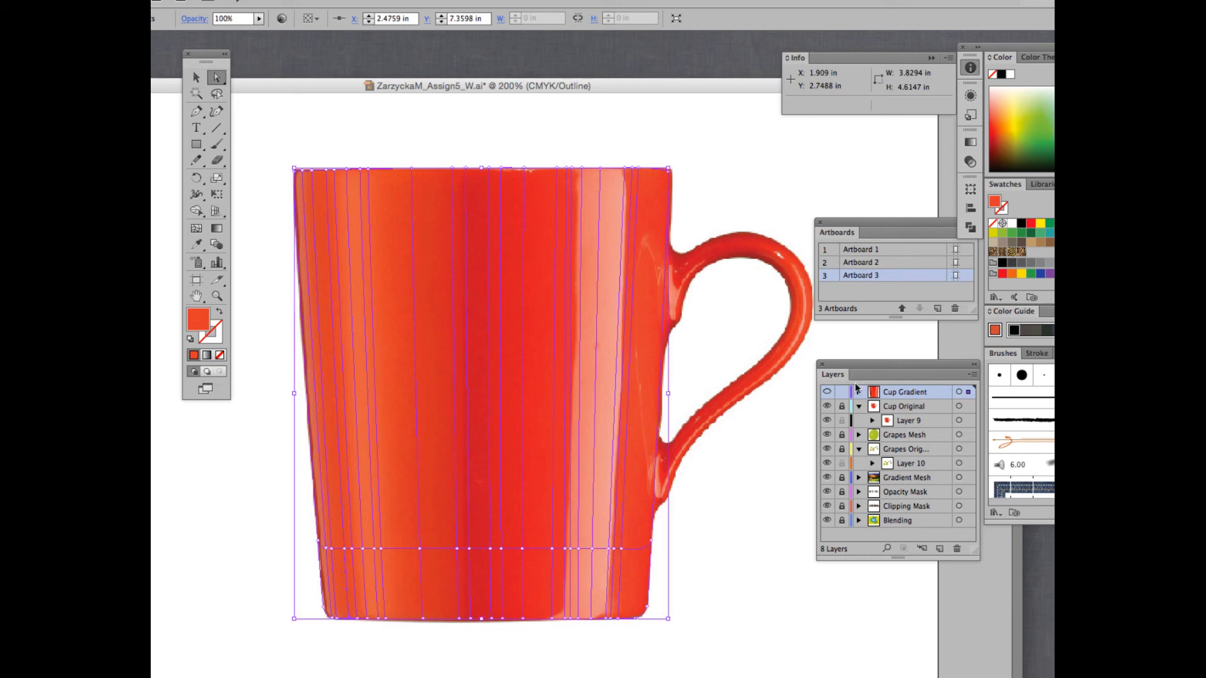
# In preview mode, recolour the black rim point just left of the highlight line with salmon sampled from the left highlight
pyautogui.keyDown('ctrl'); pyautogui.click(827, 392); pyautogui.keyUp('ctrl')
pyautogui.click(336, 171)
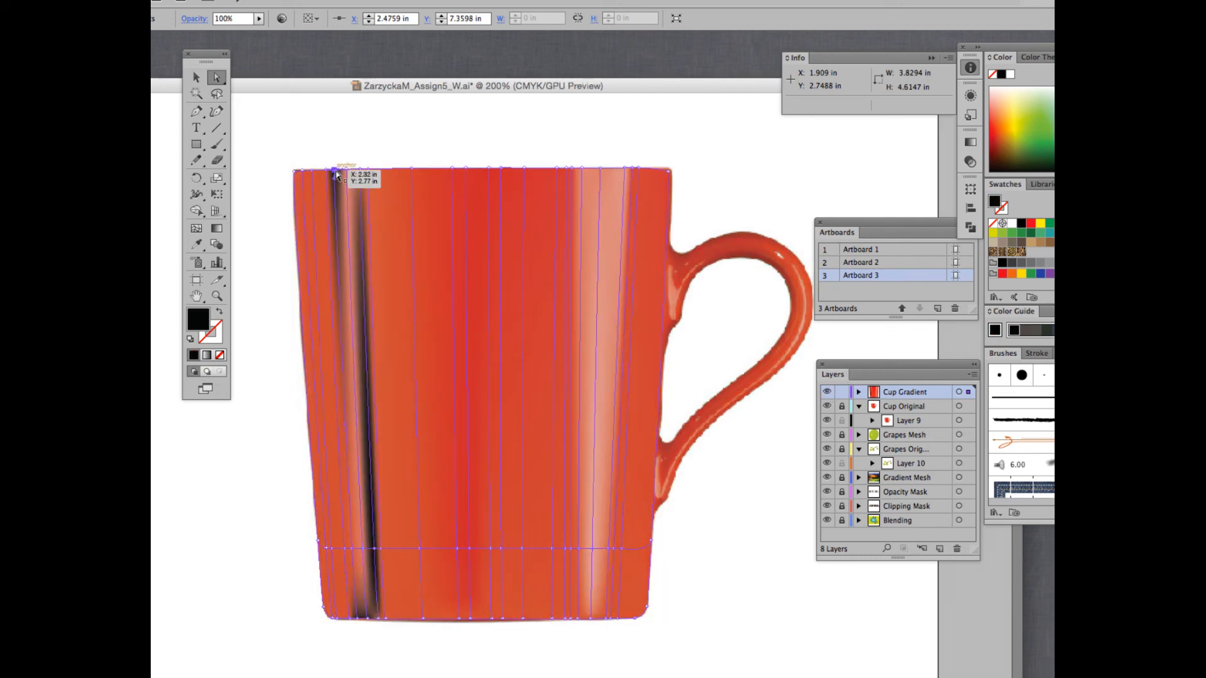
pyautogui.press('i')
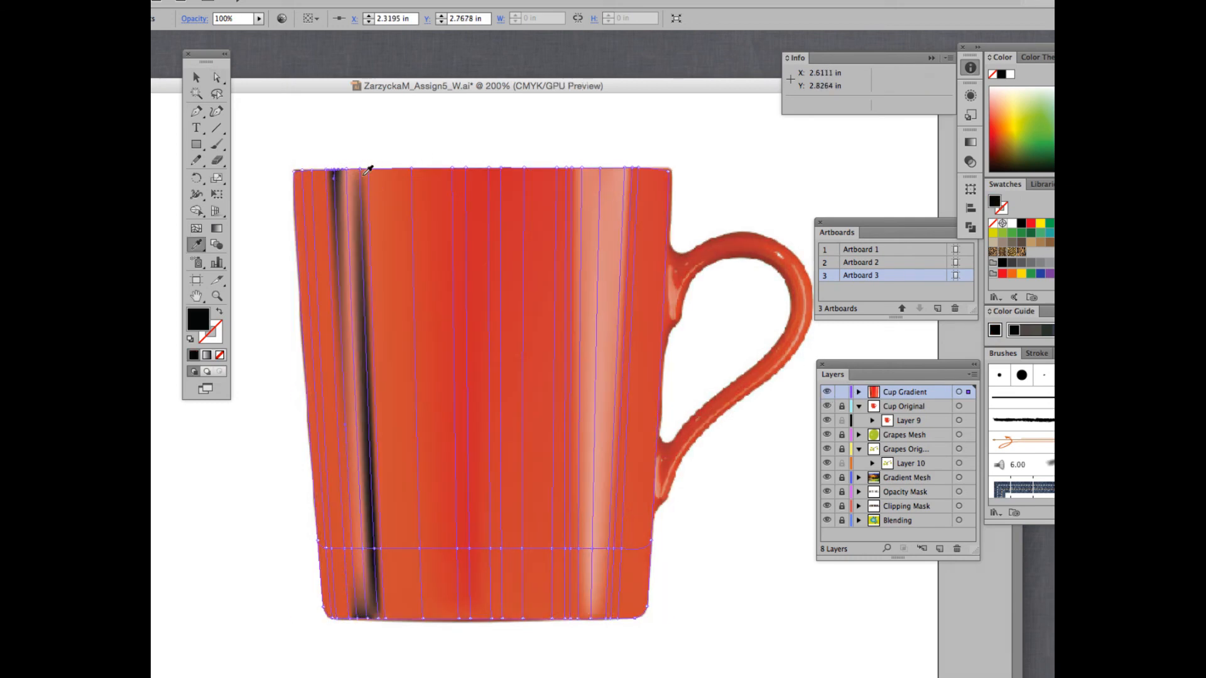
pyautogui.click(355, 240)
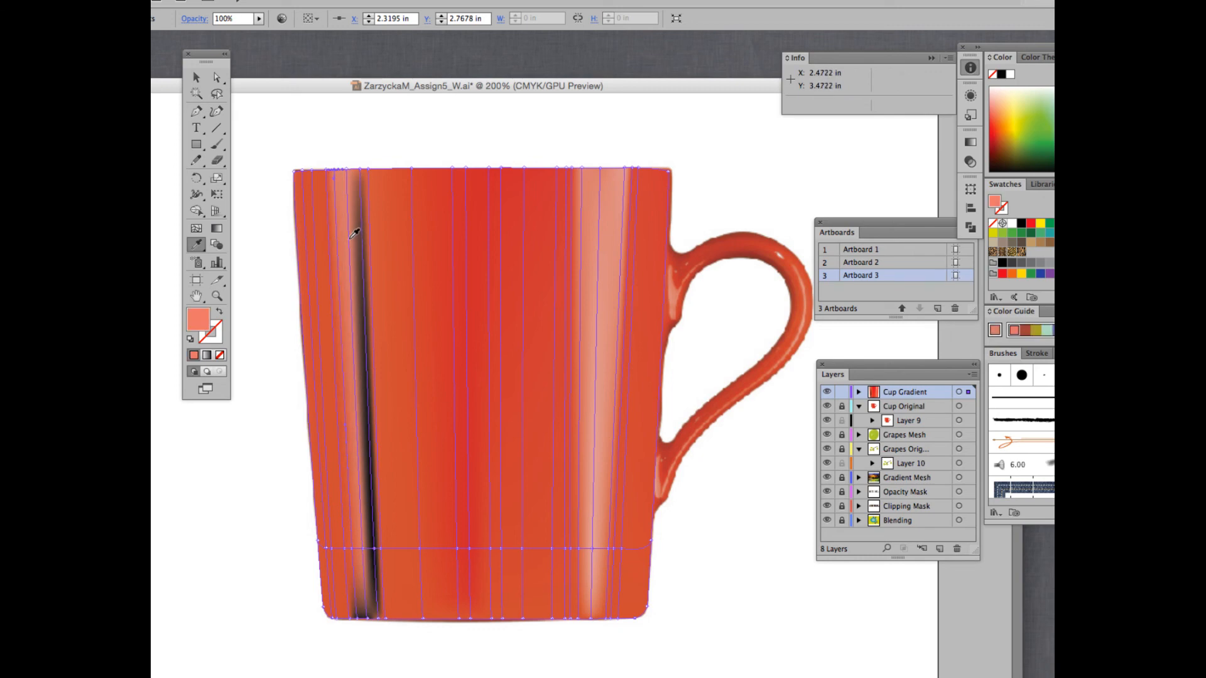
# Recolour the left highlight line's black bottom-edge point with muted red-orange sampled from the mesh just above it
pyautogui.press('a')
pyautogui.click(369, 619)
pyautogui.press('i')
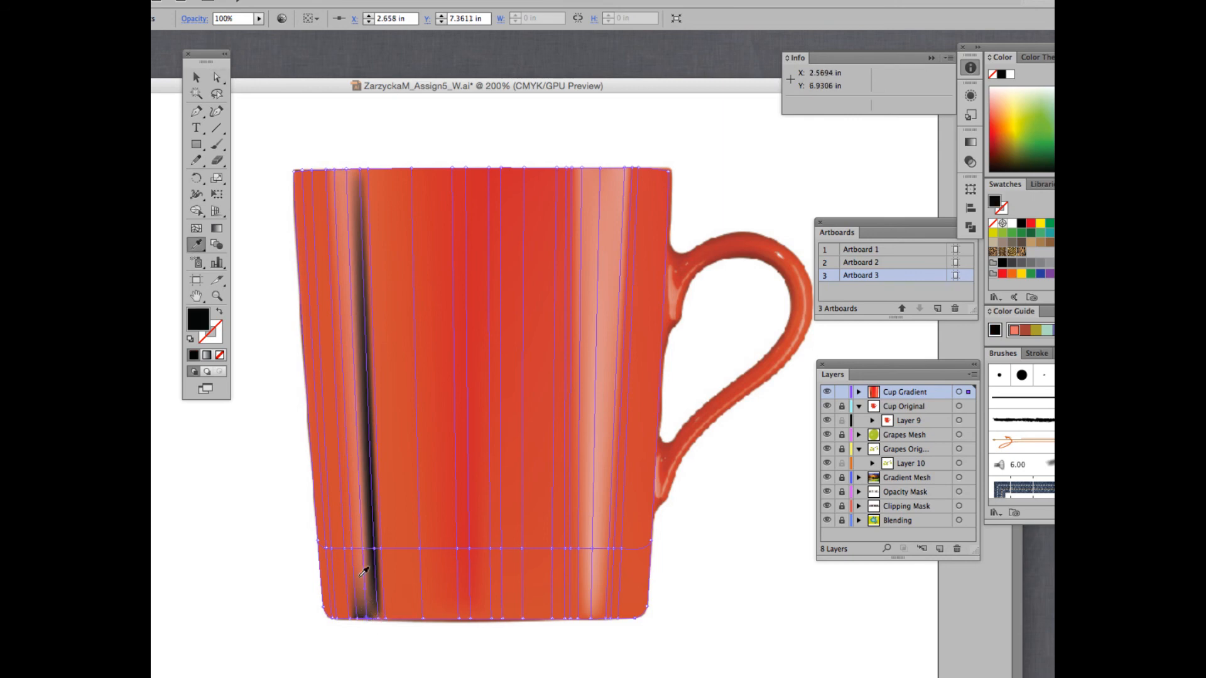
pyautogui.click(363, 557)
# Recolour the black bottom-edge point just left of the left highlight line with orange-red sampled from the mesh beside it
pyautogui.press('a')
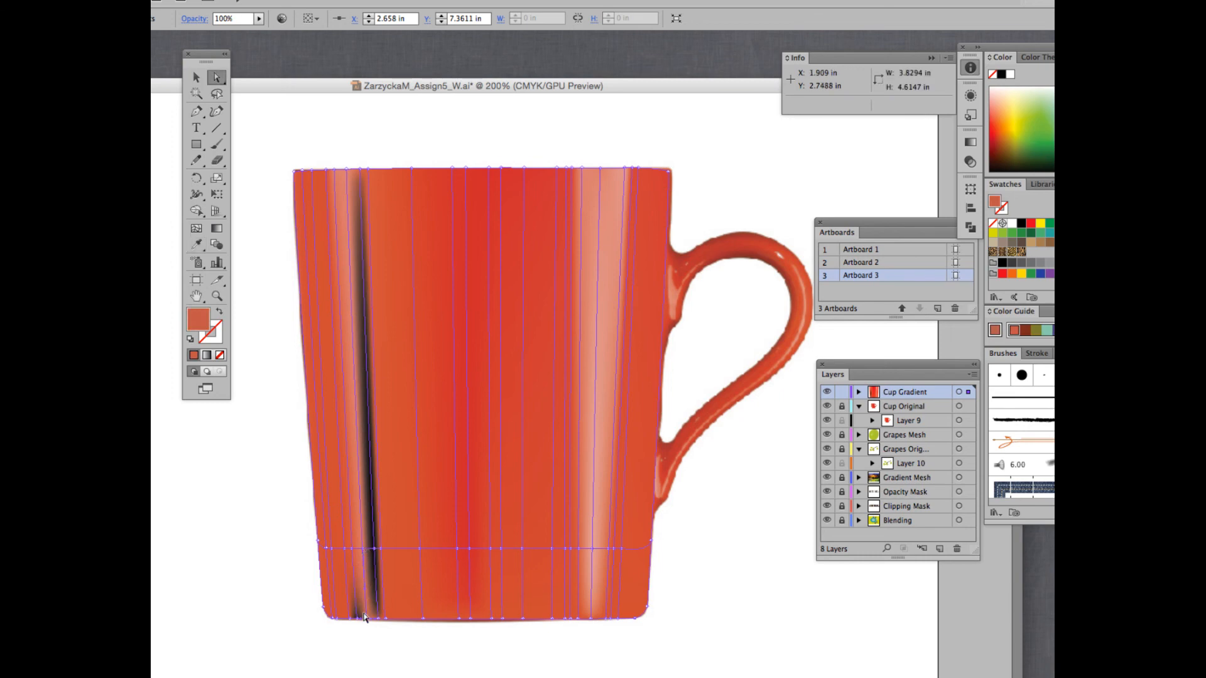
pyautogui.click(361, 607)
pyautogui.press('i')
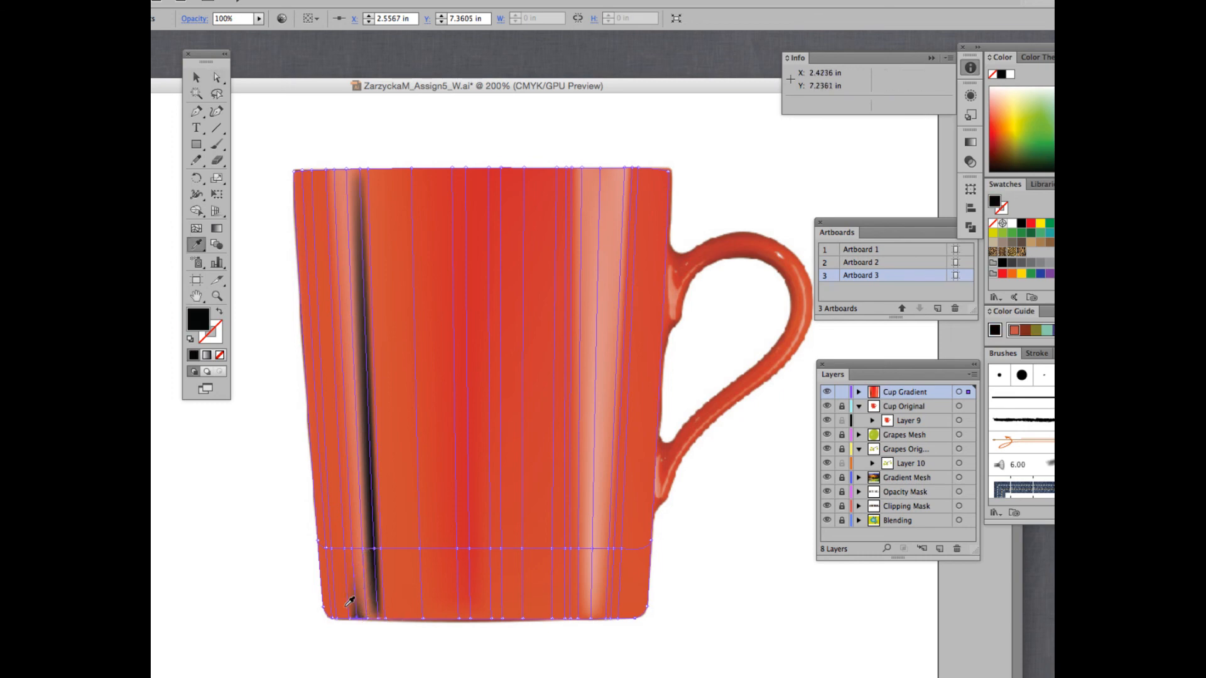
pyautogui.click(349, 602)
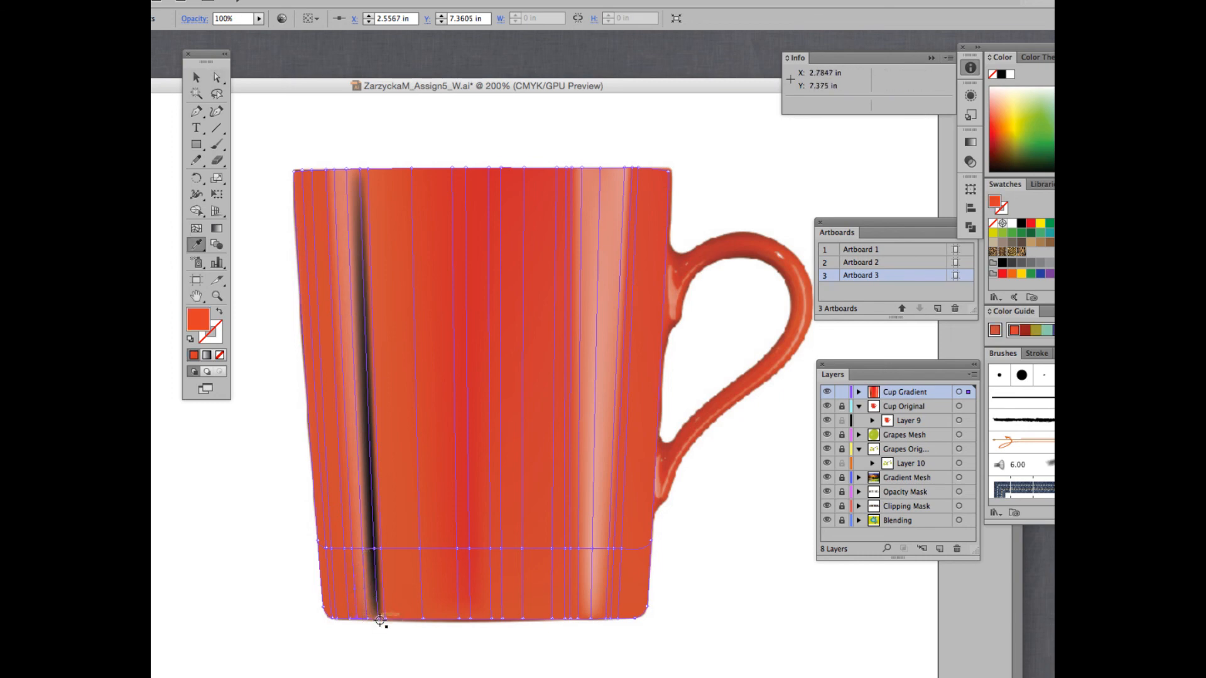
# In outline view, try to recolour the lower-row point on the black mesh line right of the left highlight with orange from the photo
pyautogui.keyDown('ctrl'); pyautogui.click(827, 392); pyautogui.keyUp('ctrl')
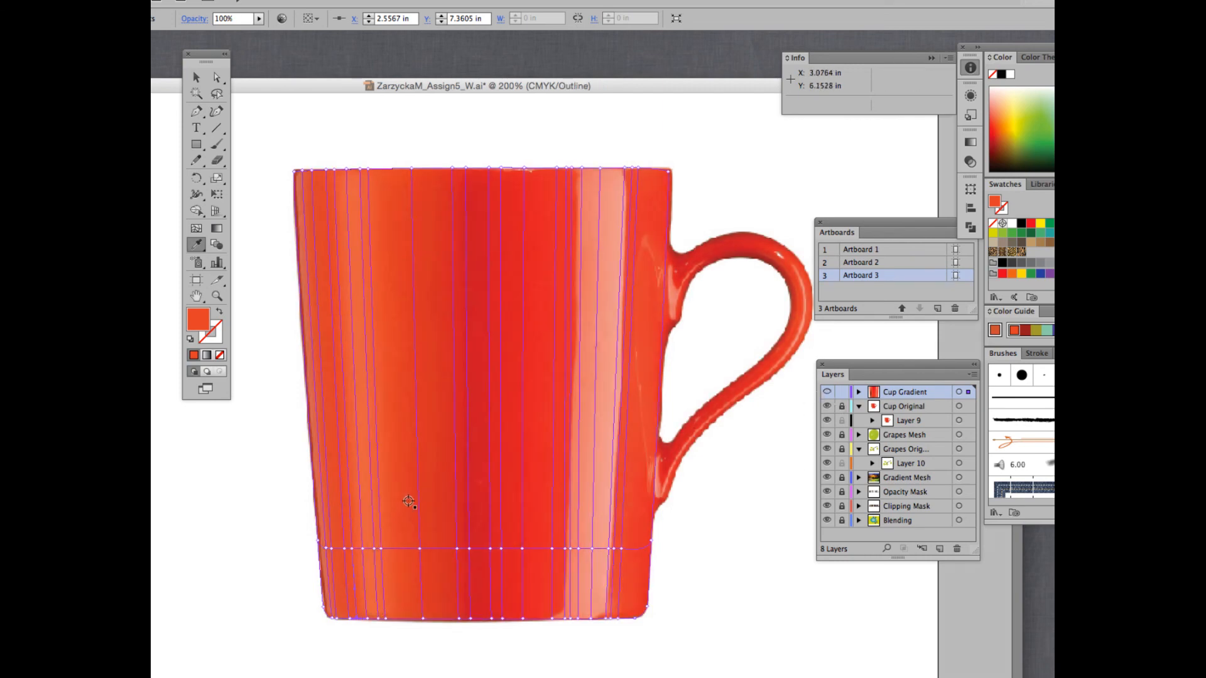
pyautogui.press('a')
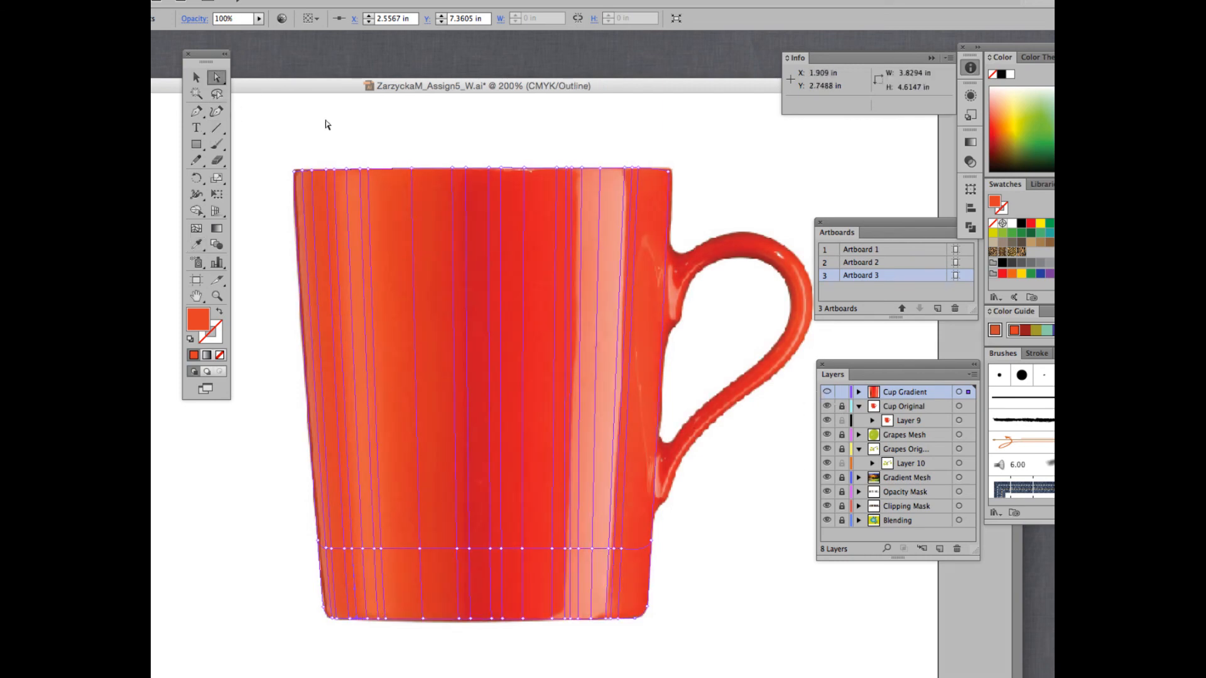
pyautogui.click(360, 169)
pyautogui.click(375, 550)
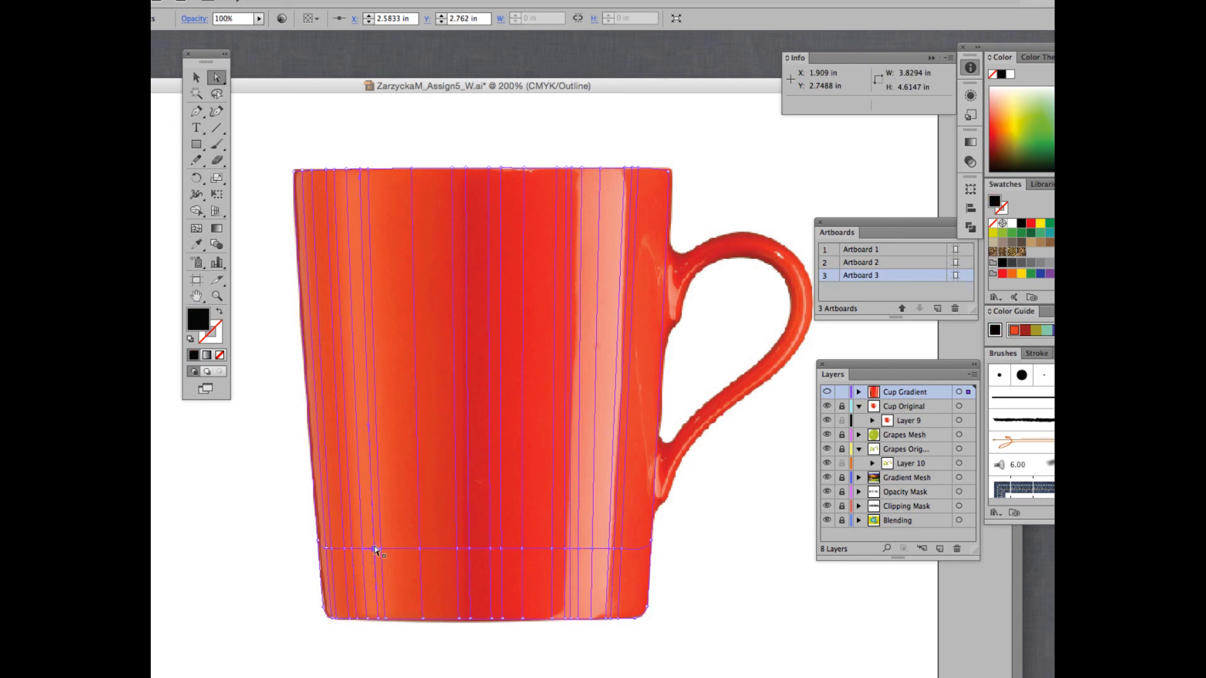
pyautogui.press('i')
pyautogui.click(369, 541)
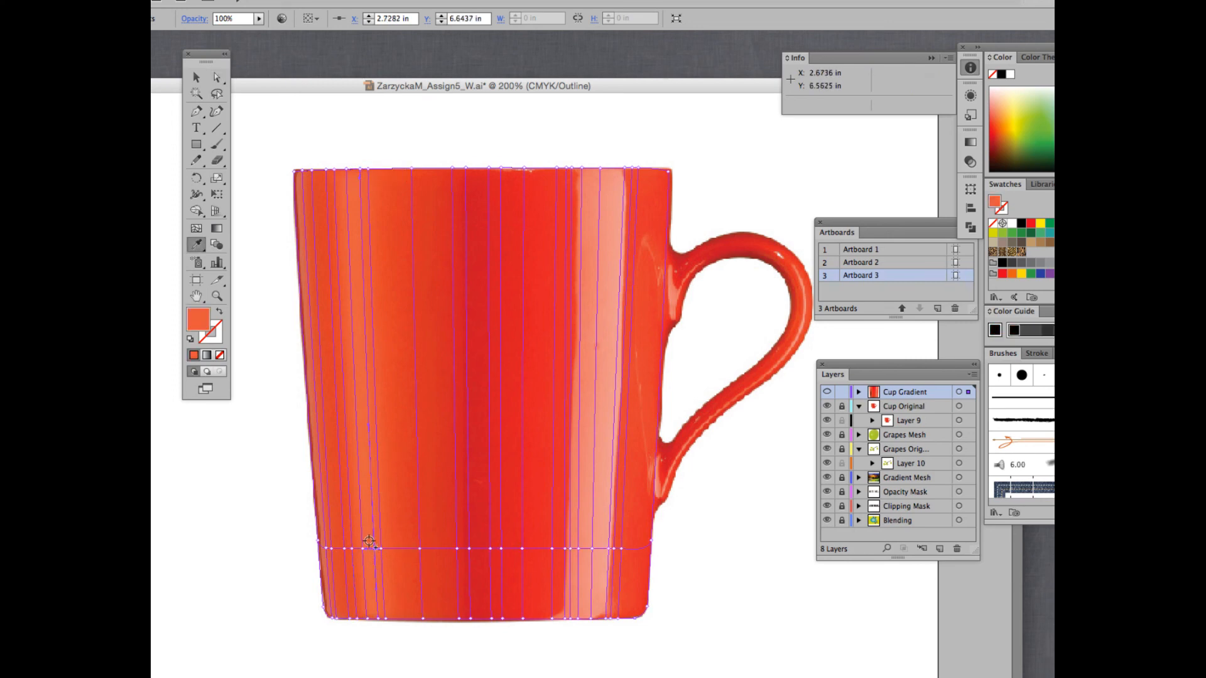
pyautogui.keyDown('ctrl'); pyautogui.click(827, 392); pyautogui.keyUp('ctrl')
pyautogui.keyDown('ctrl'); pyautogui.click(826, 392); pyautogui.keyUp('ctrl')
# Resample orange from the photo for the black line's lower-row point right of the left highlight, and return the mesh to preview
pyautogui.click(216, 77)
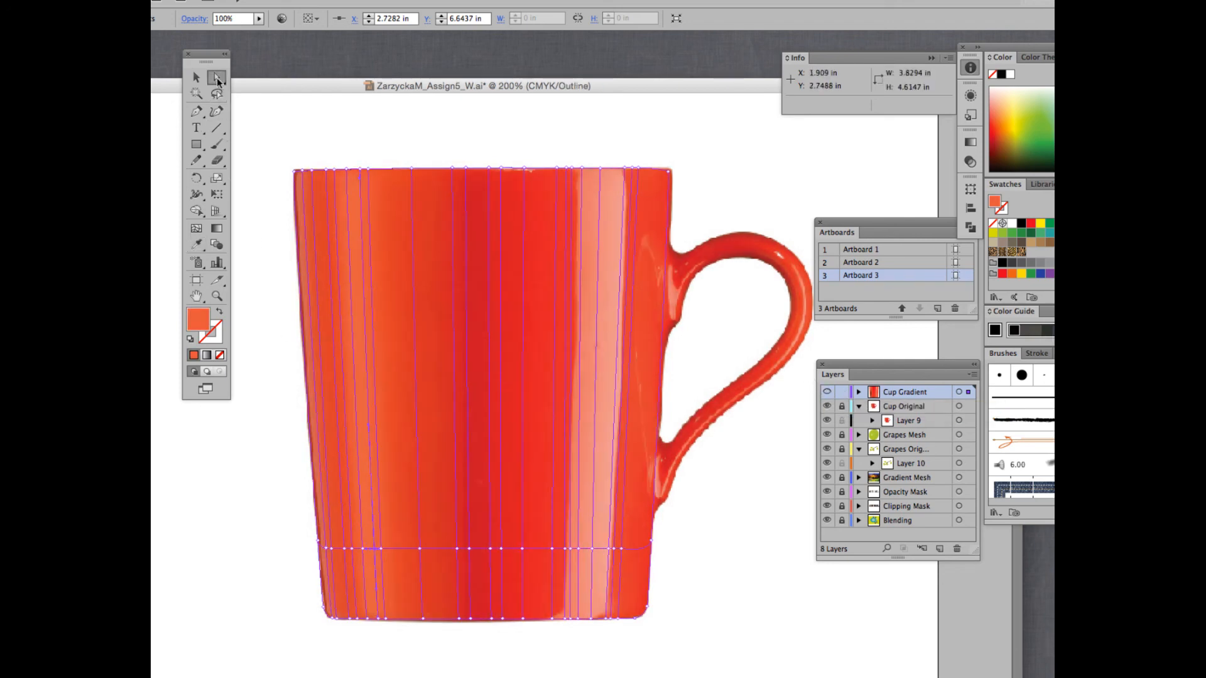
pyautogui.click(380, 620)
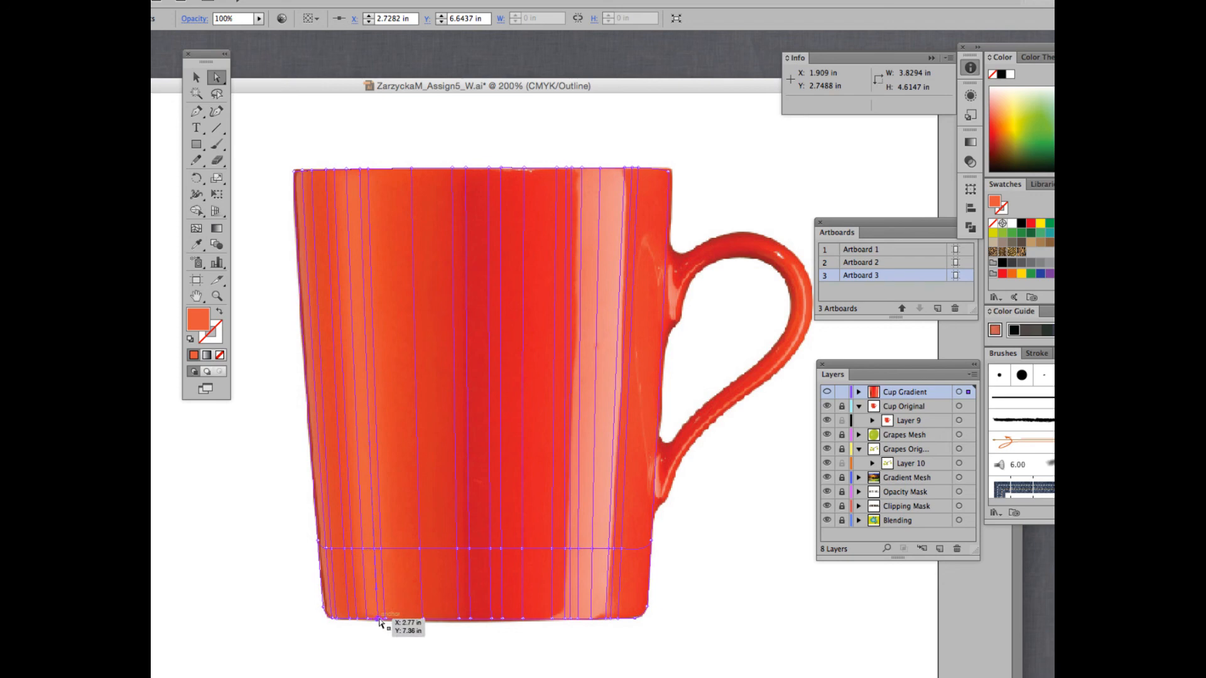
pyautogui.click(373, 550)
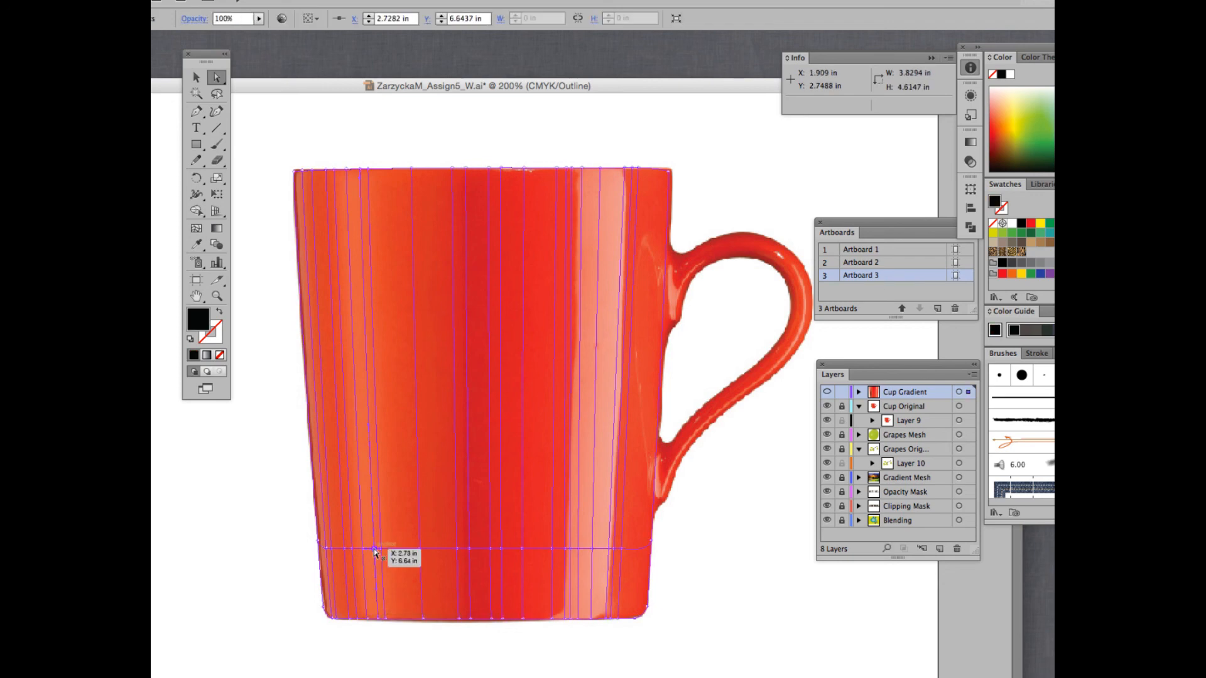
pyautogui.press('i')
pyautogui.click(372, 544)
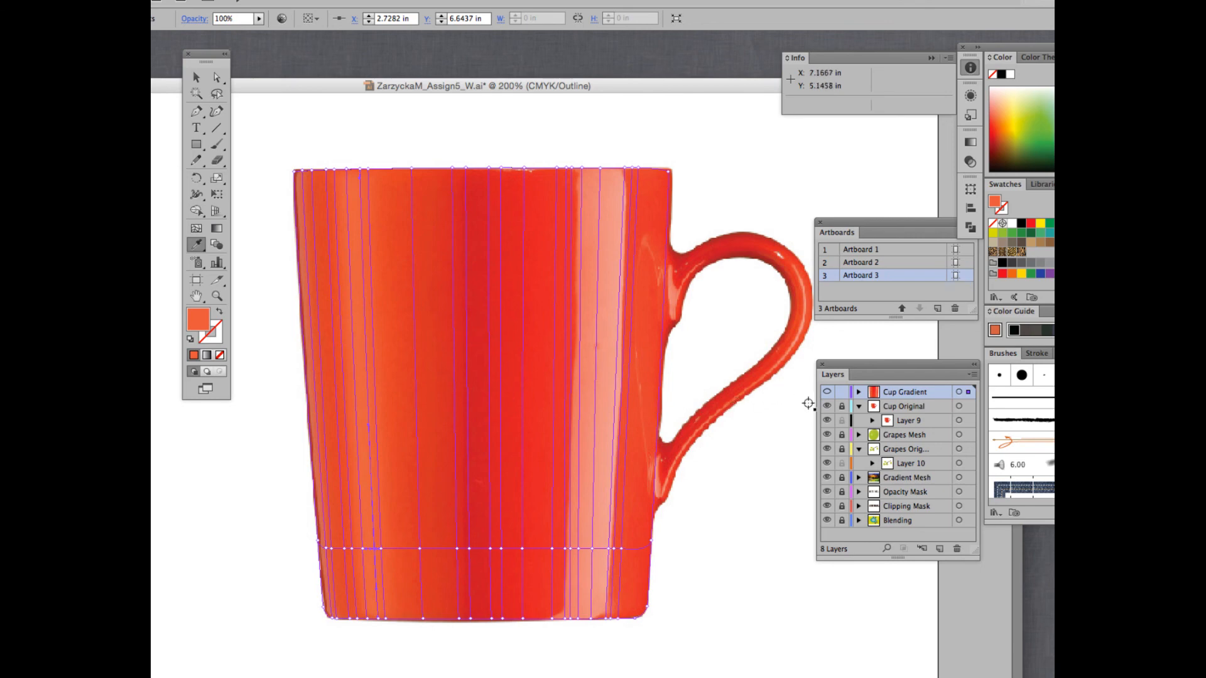
pyautogui.keyDown('ctrl'); pyautogui.click(827, 392); pyautogui.keyUp('ctrl')
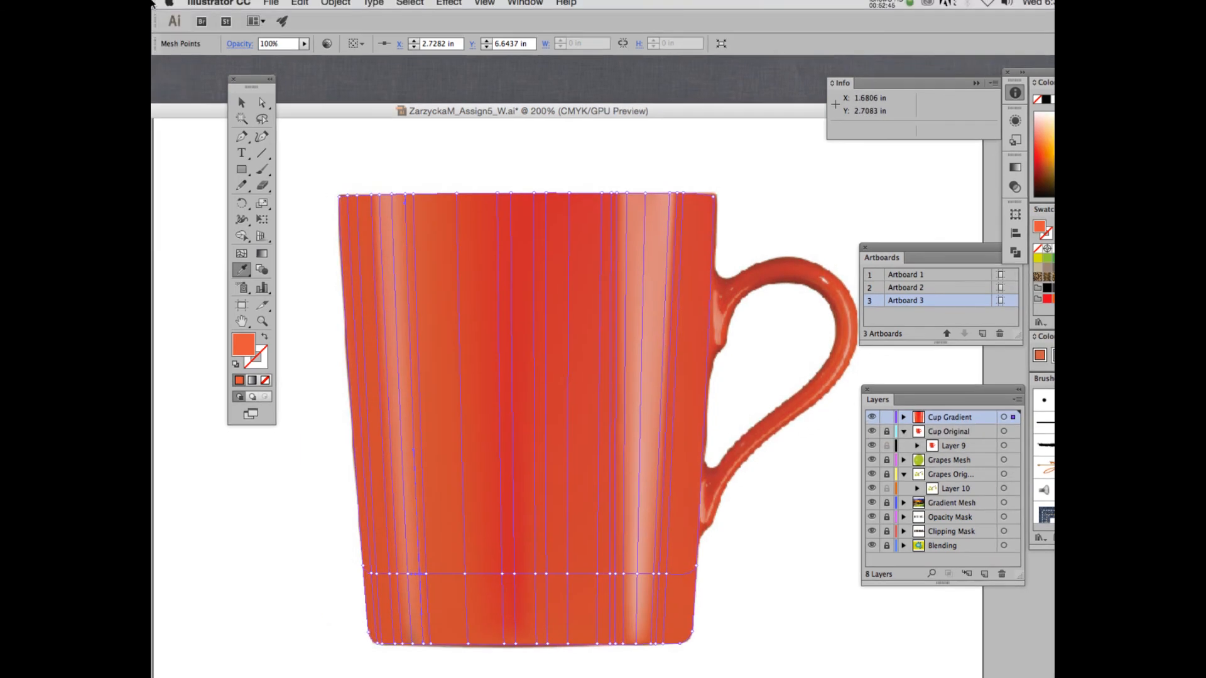
# Deselect the mesh and compare the cup gradient with the original photo by switching its layer between outline and preview
pyautogui.click(196, 77)
pyautogui.click(433, 138)
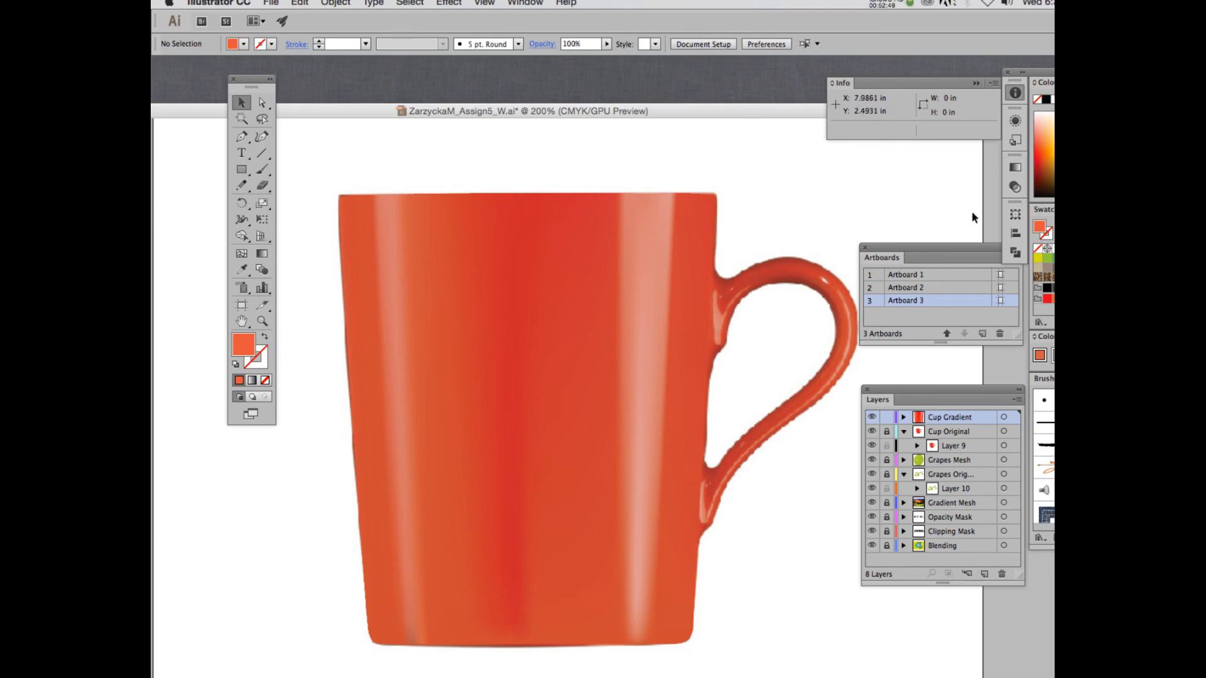
pyautogui.keyDown('super'); pyautogui.click(871, 418); pyautogui.keyUp('super')
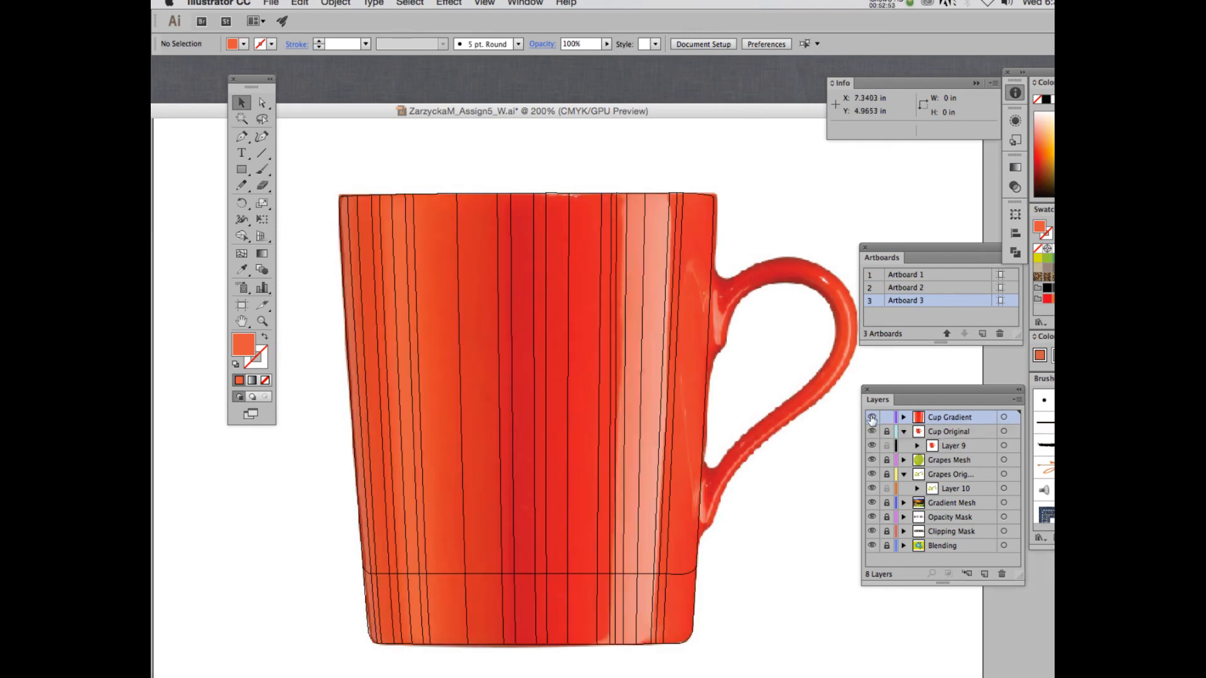
pyautogui.keyDown('super'); pyautogui.click(871, 418); pyautogui.keyUp('super')
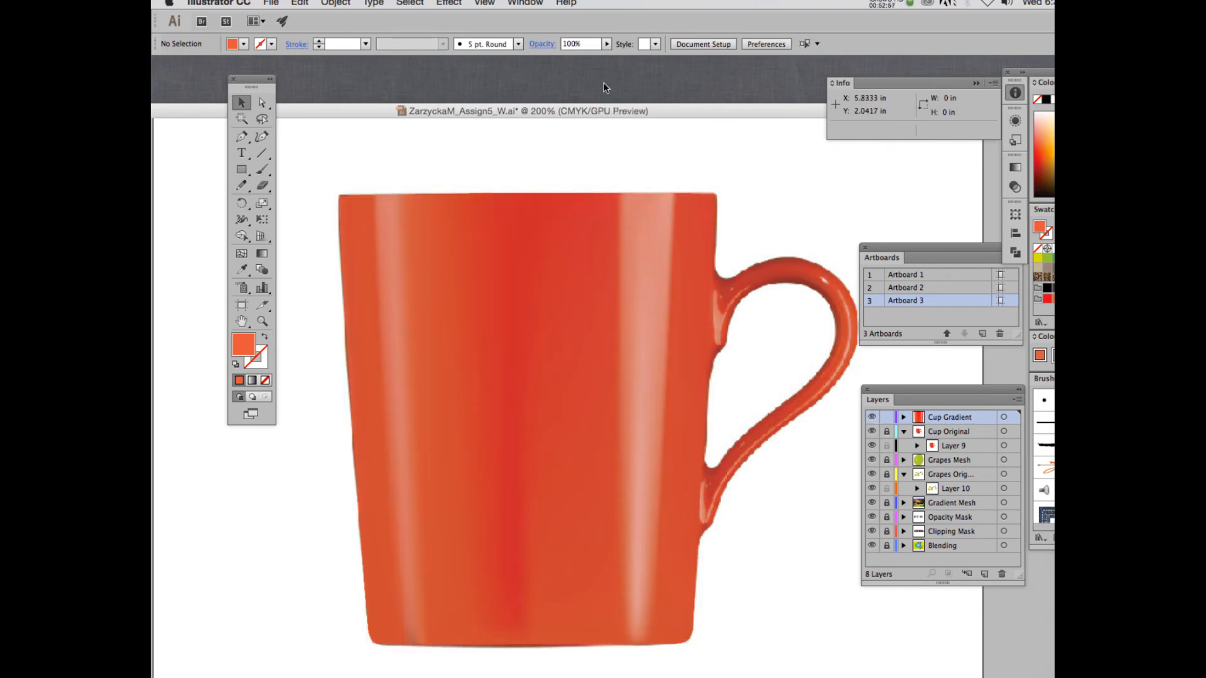
pyautogui.click(903, 6)
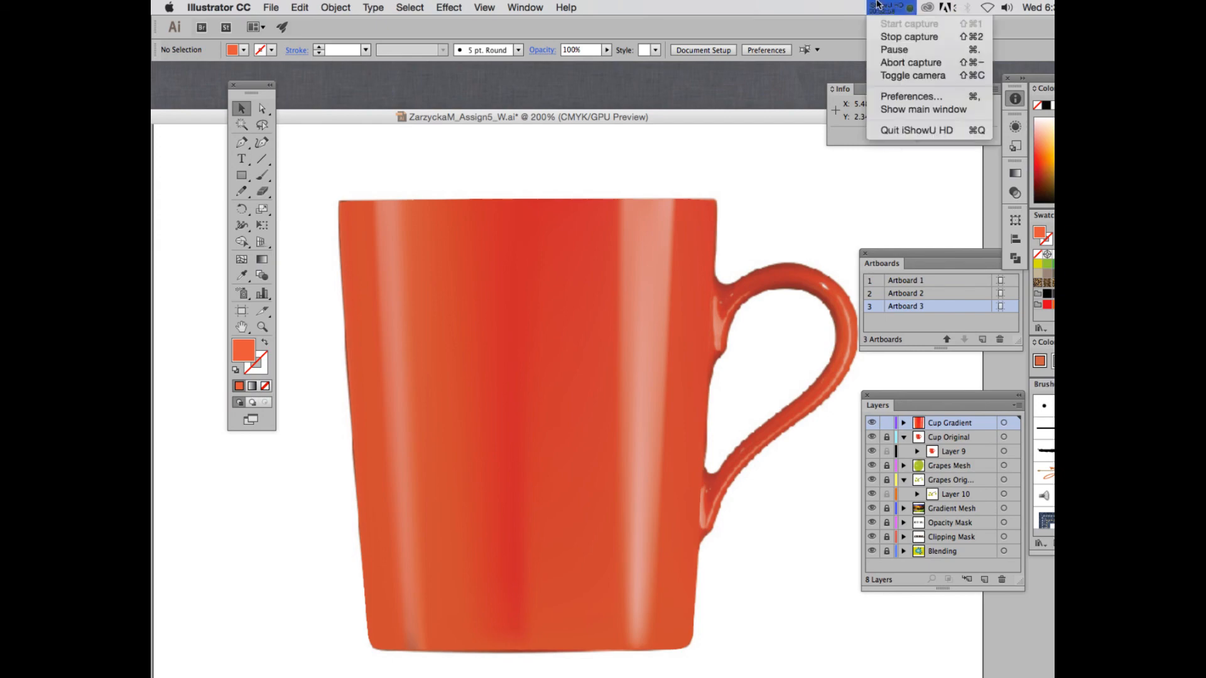